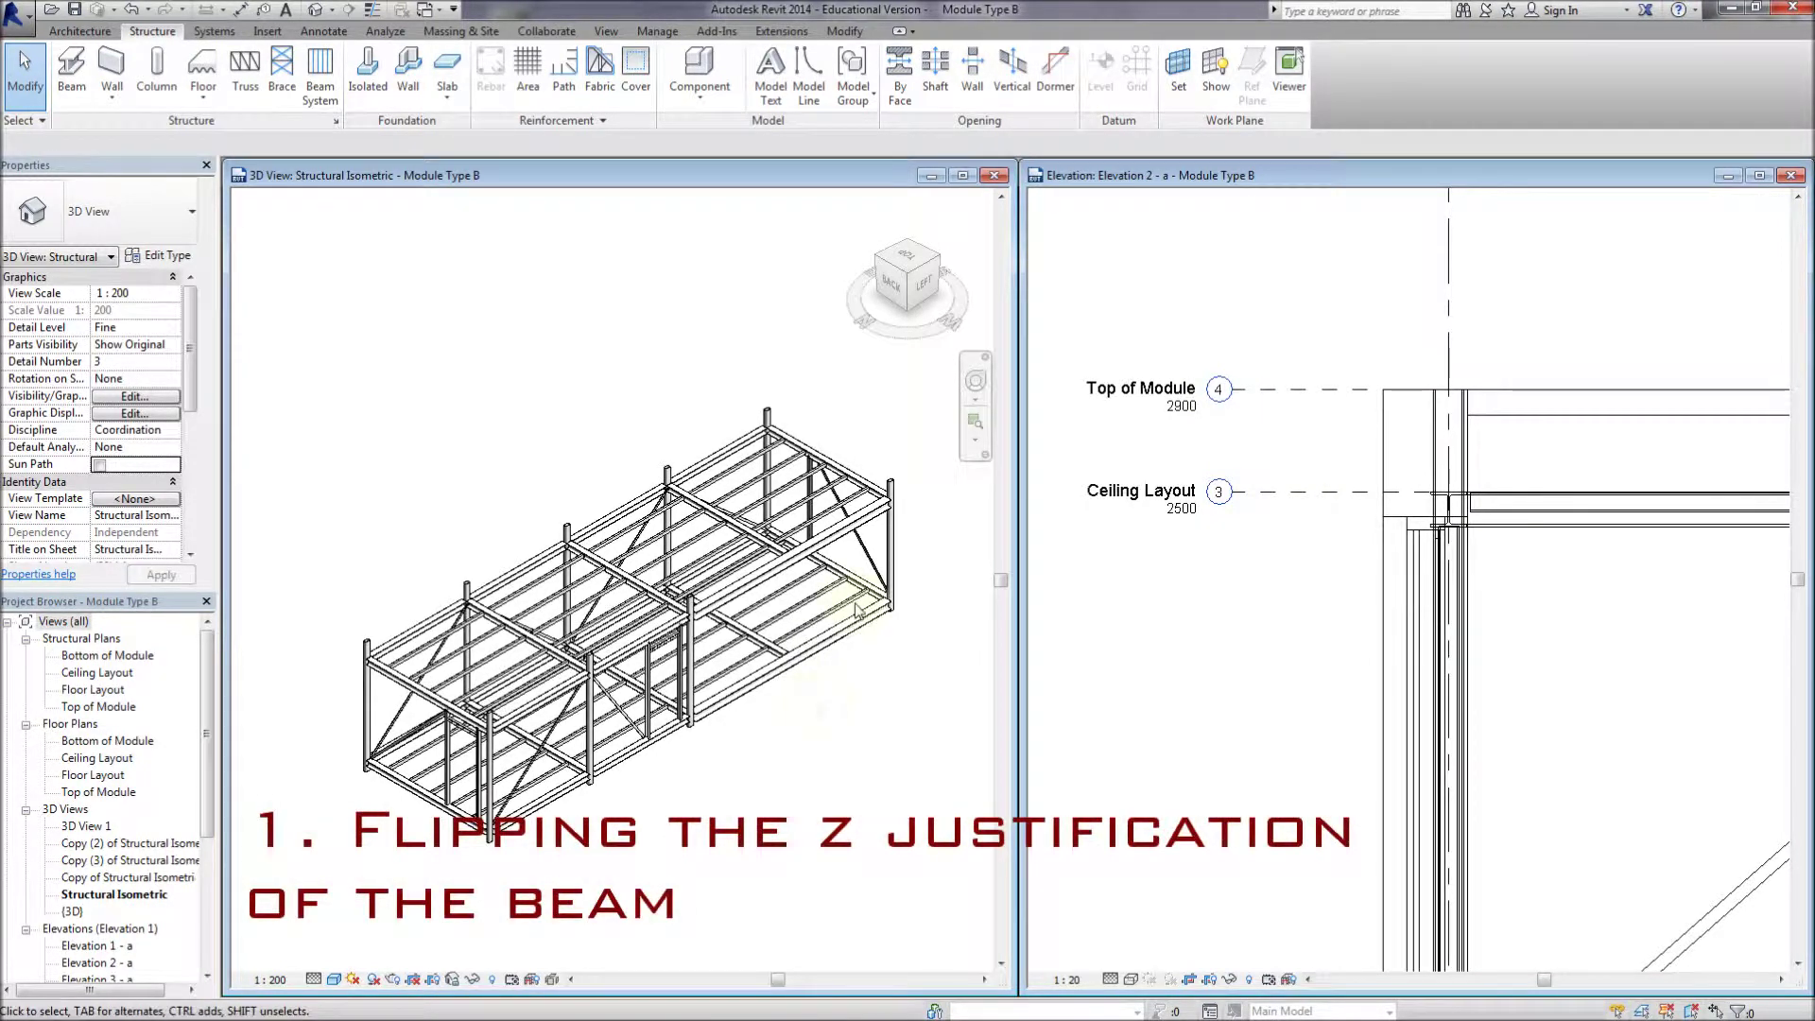
Select the HEB perimeter beams and cross beams of the ceiling frame and set their z Justification to Bottom
key(Tab)
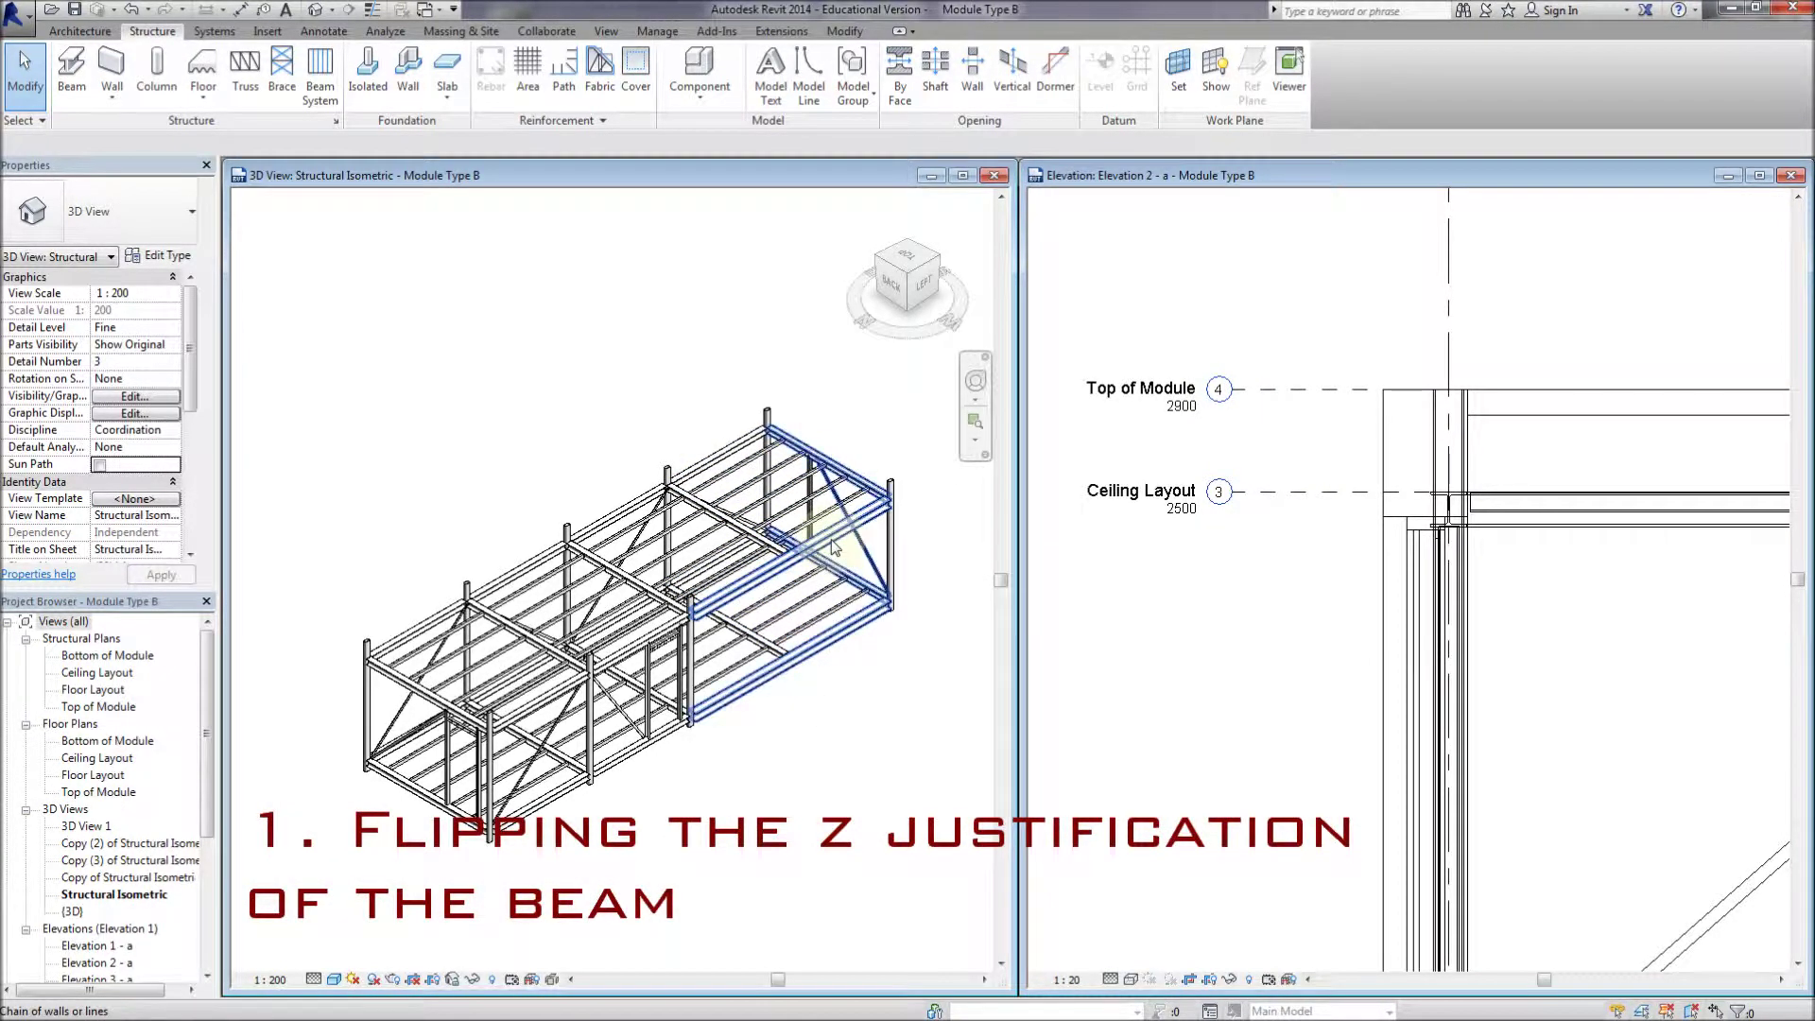
key(Tab)
click(832, 546)
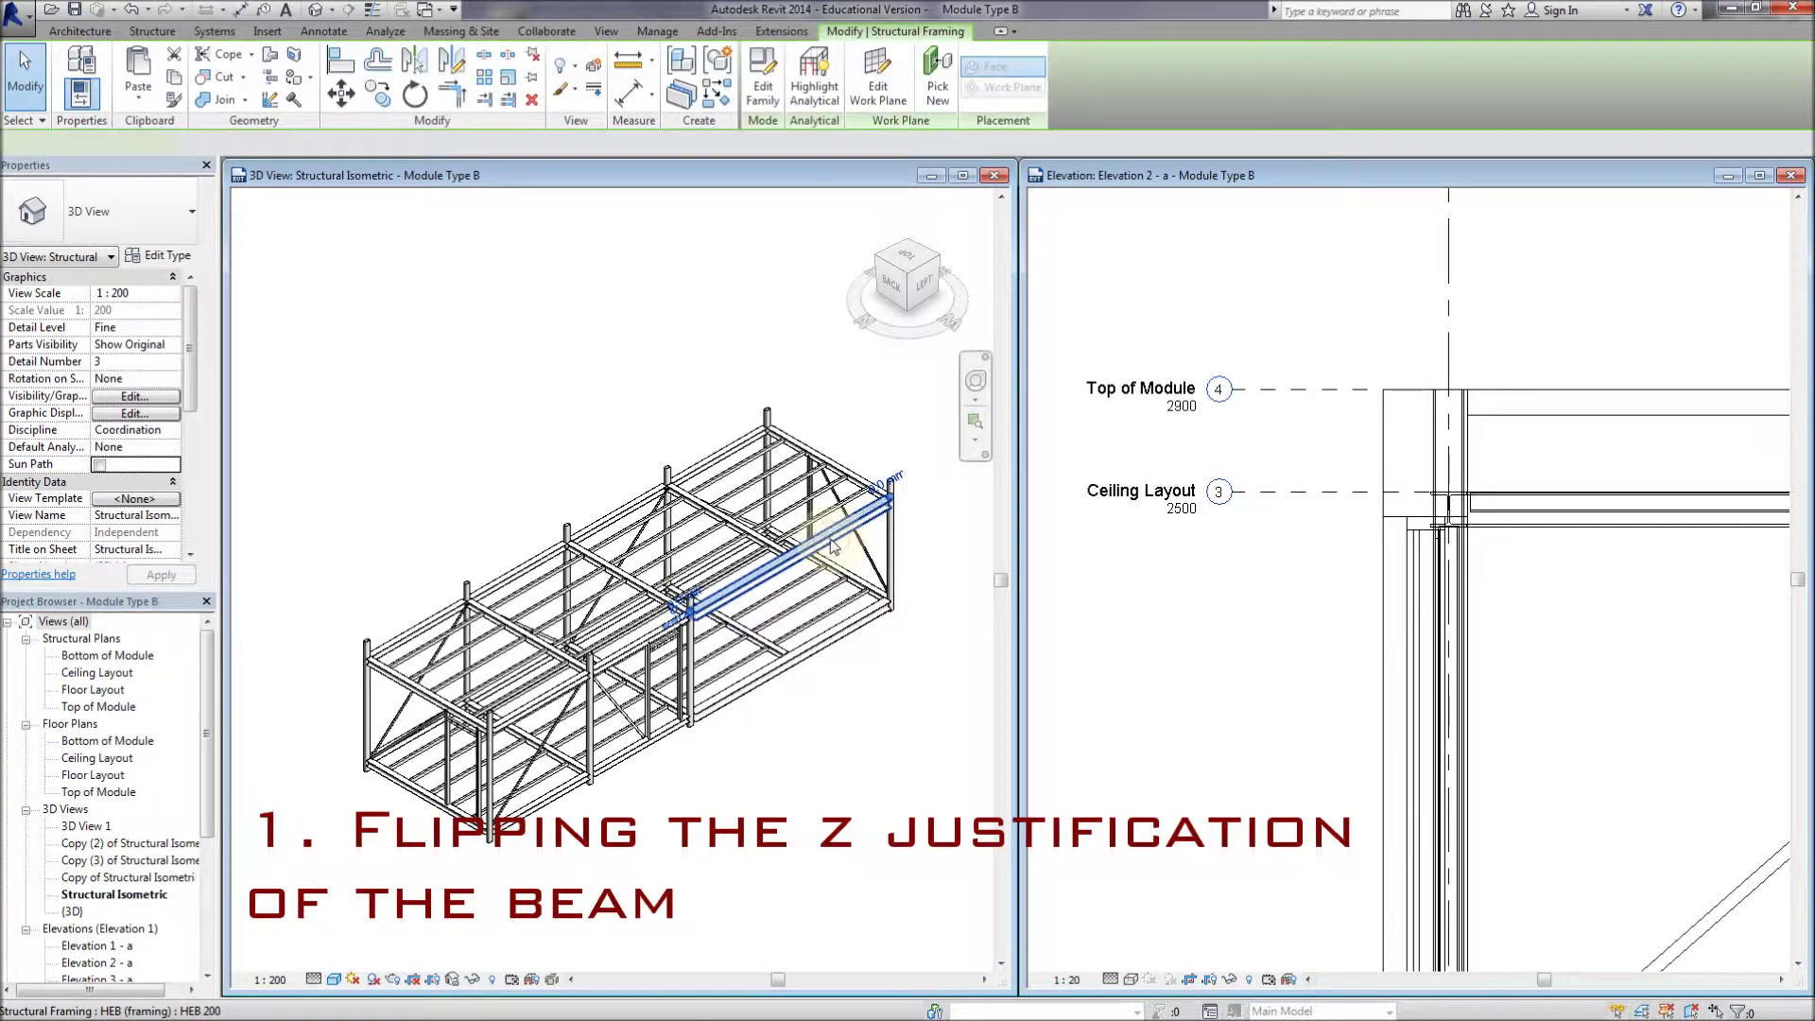
scroll(851, 480, up, 2)
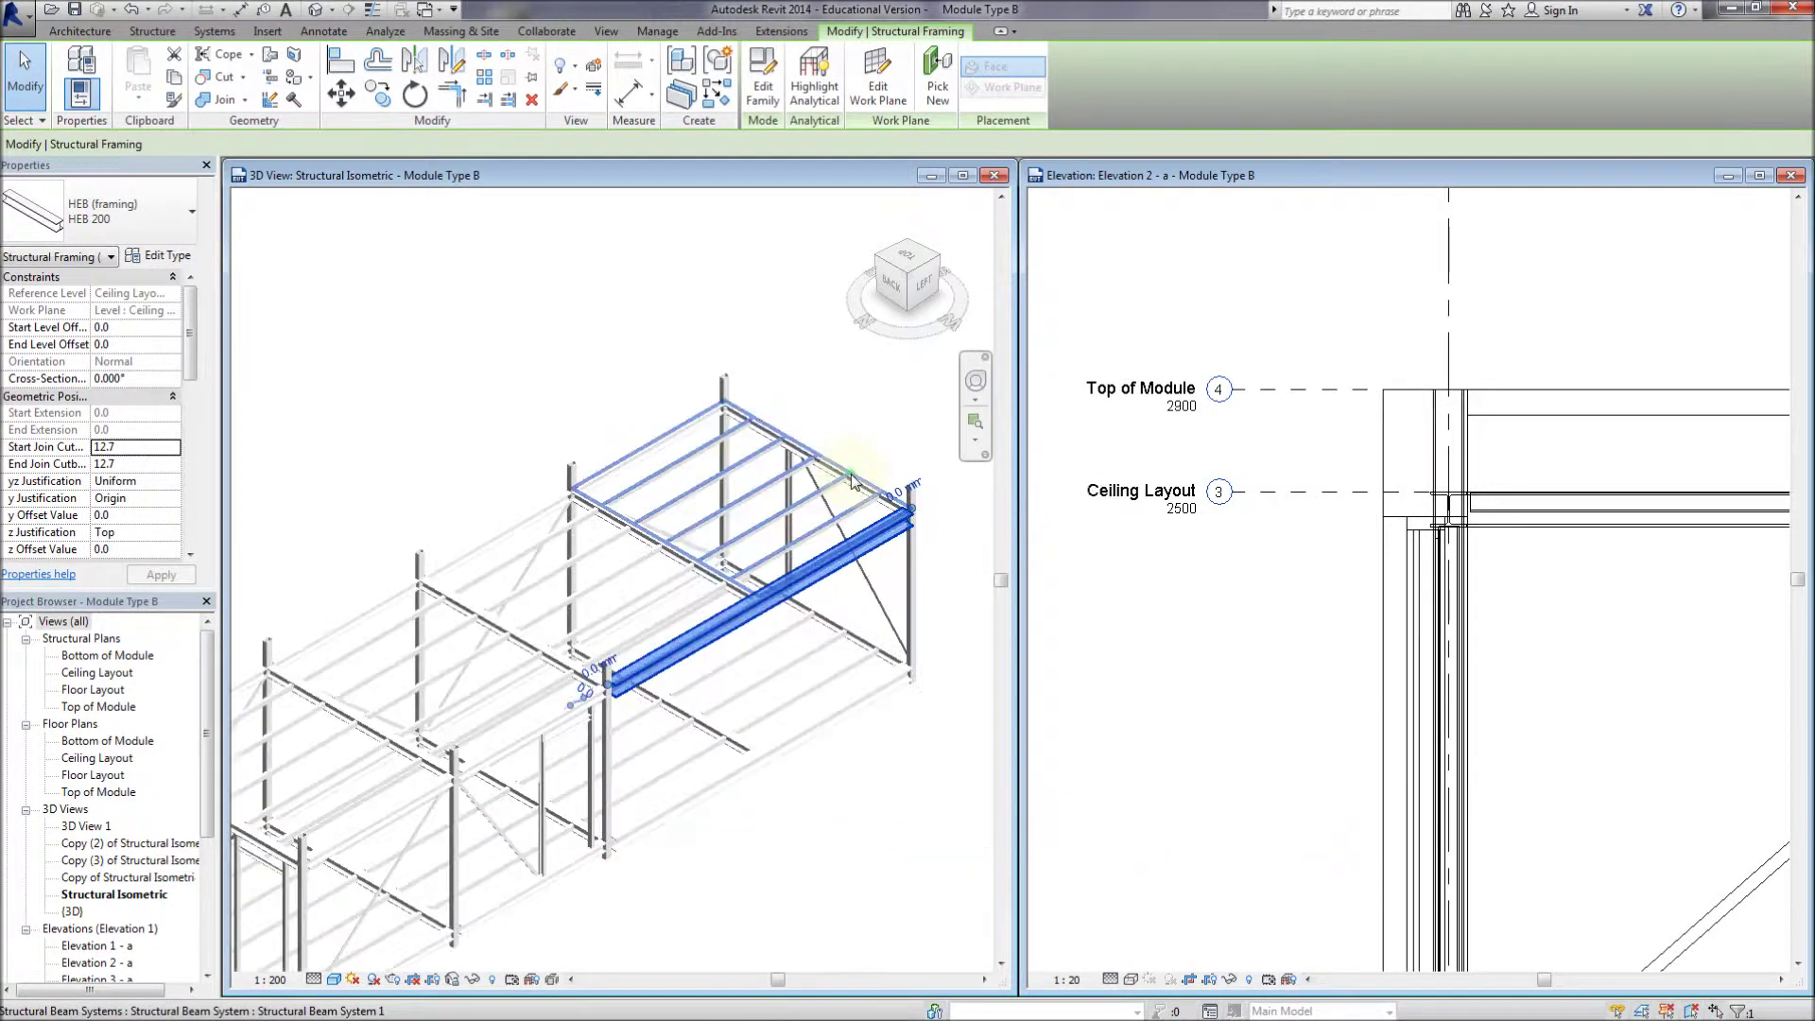
scroll(851, 480, up, 3)
ctrl+click(849, 501)
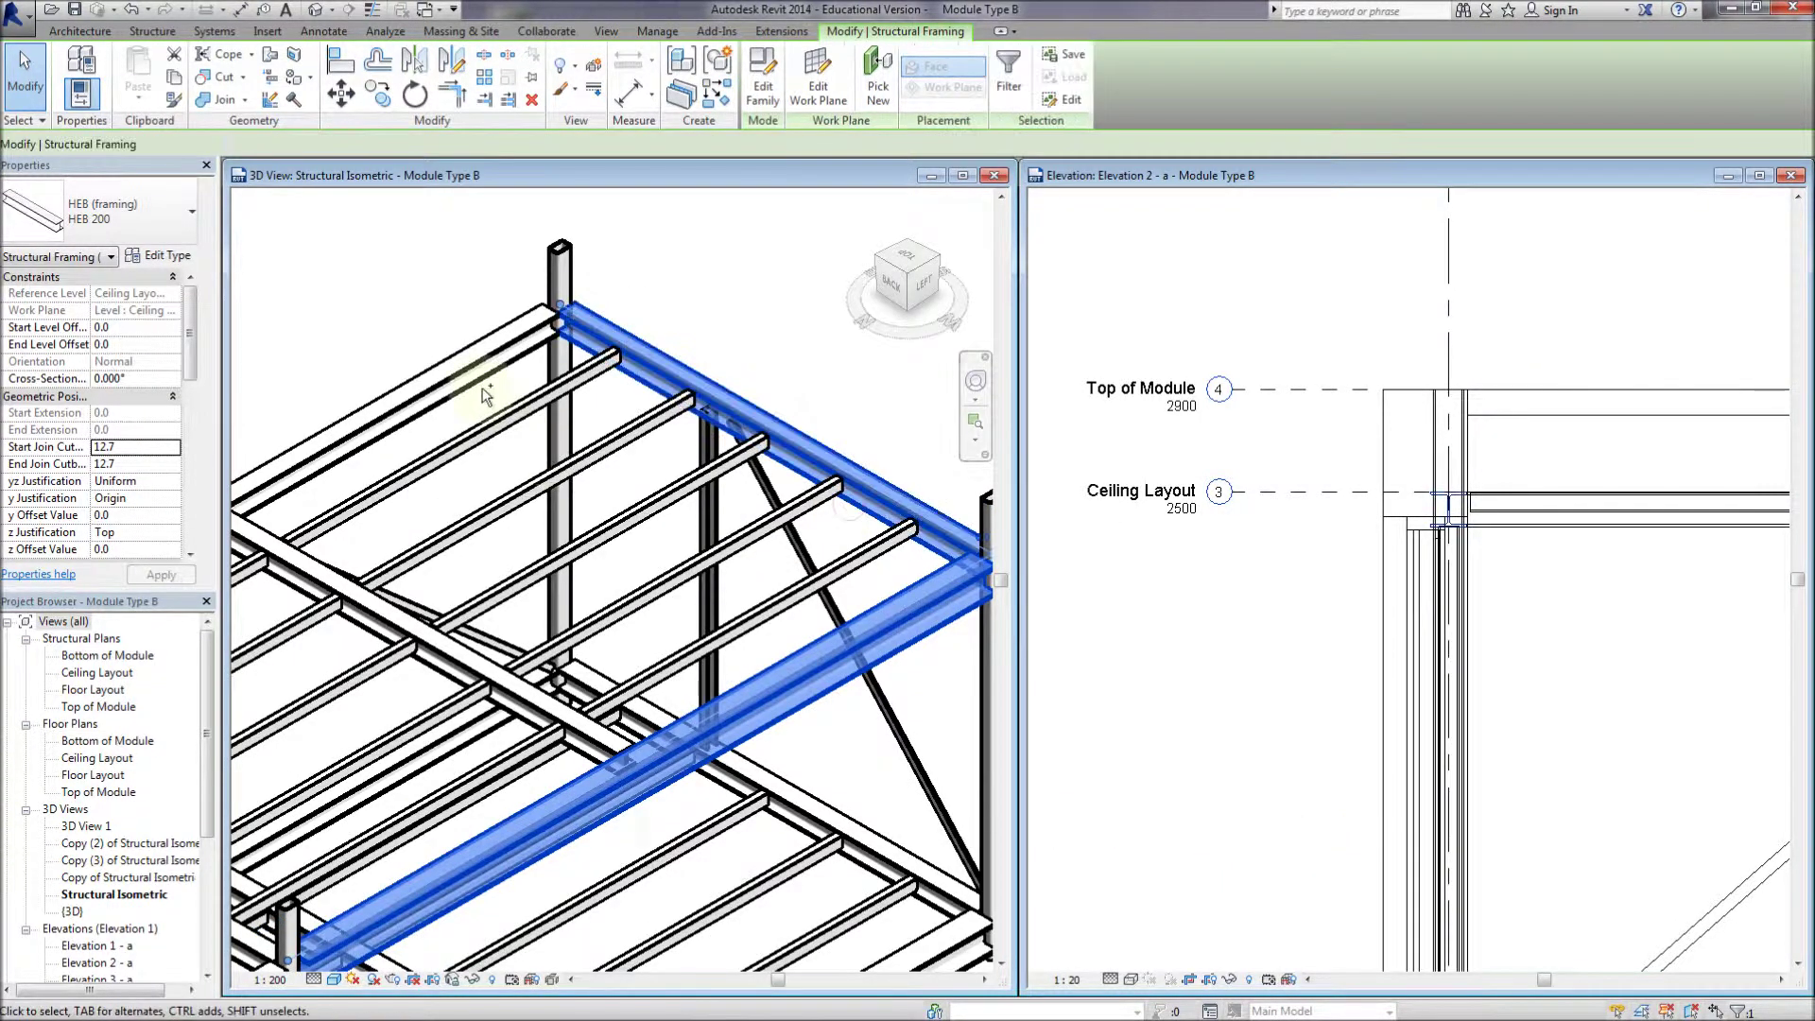
ctrl+click(482, 384)
scroll(597, 467, down, 2)
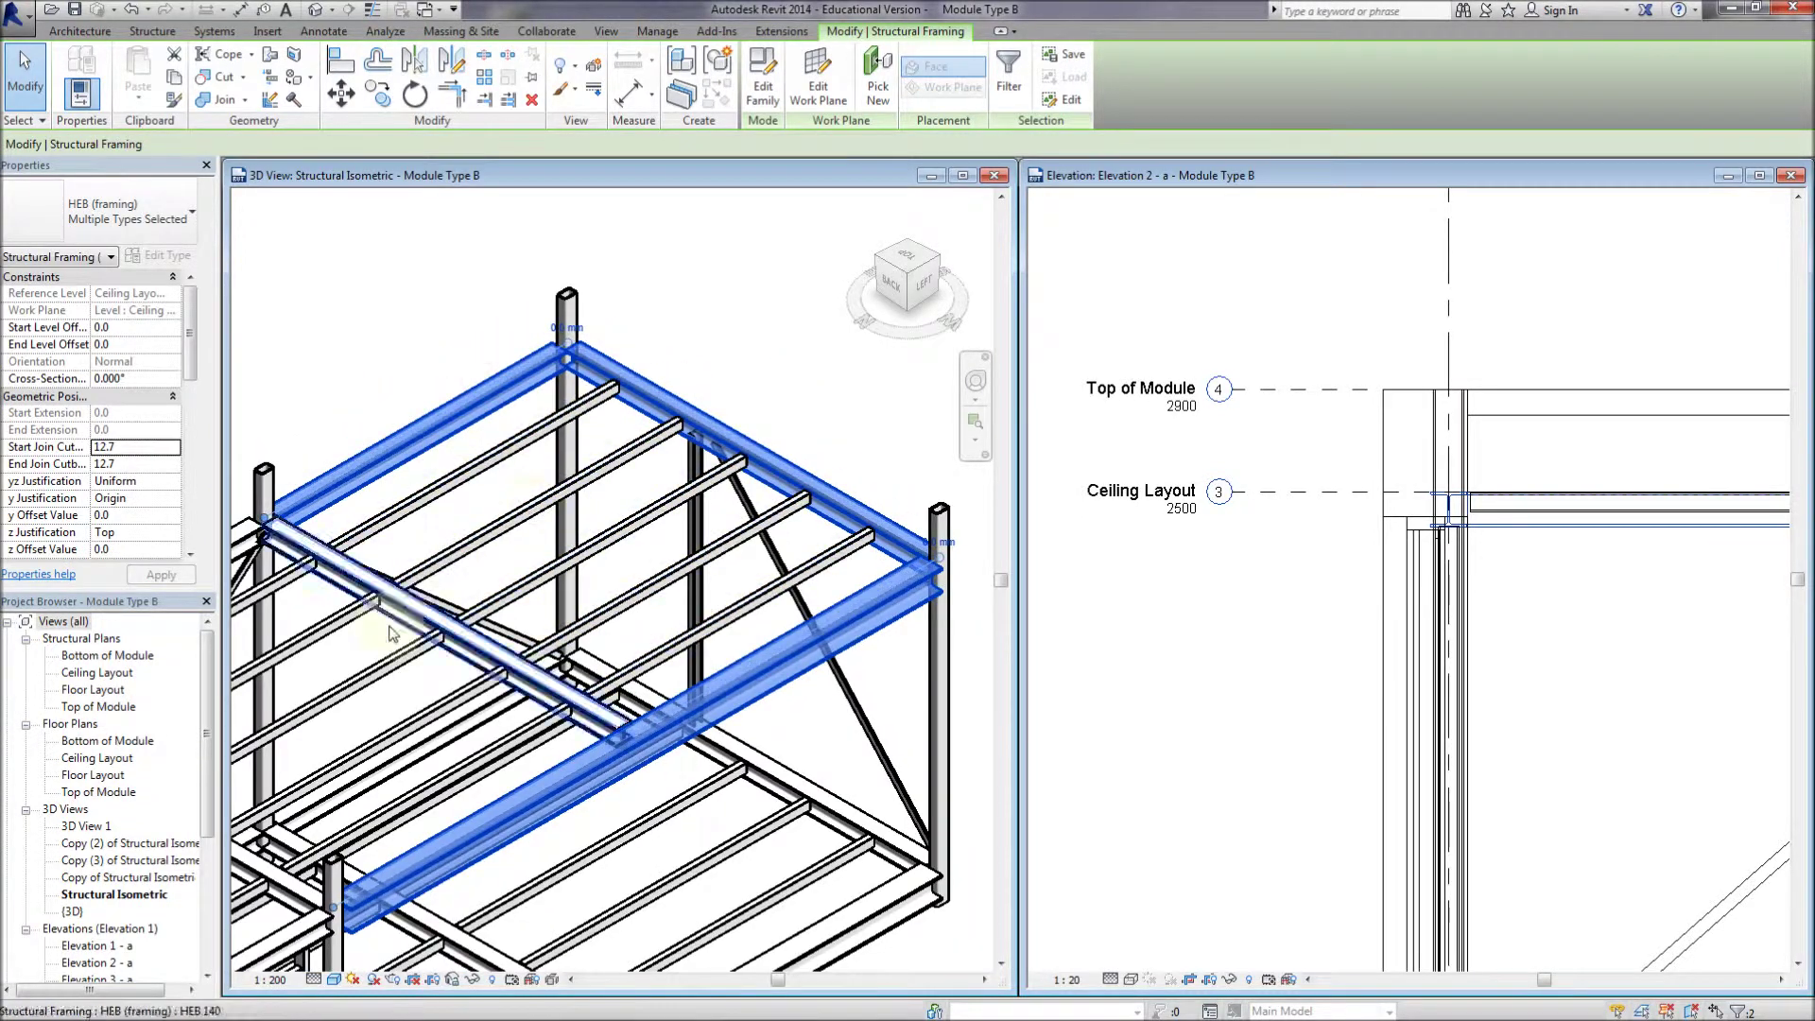
ctrl+click(389, 627)
middle_drag(389, 627, 753, 429)
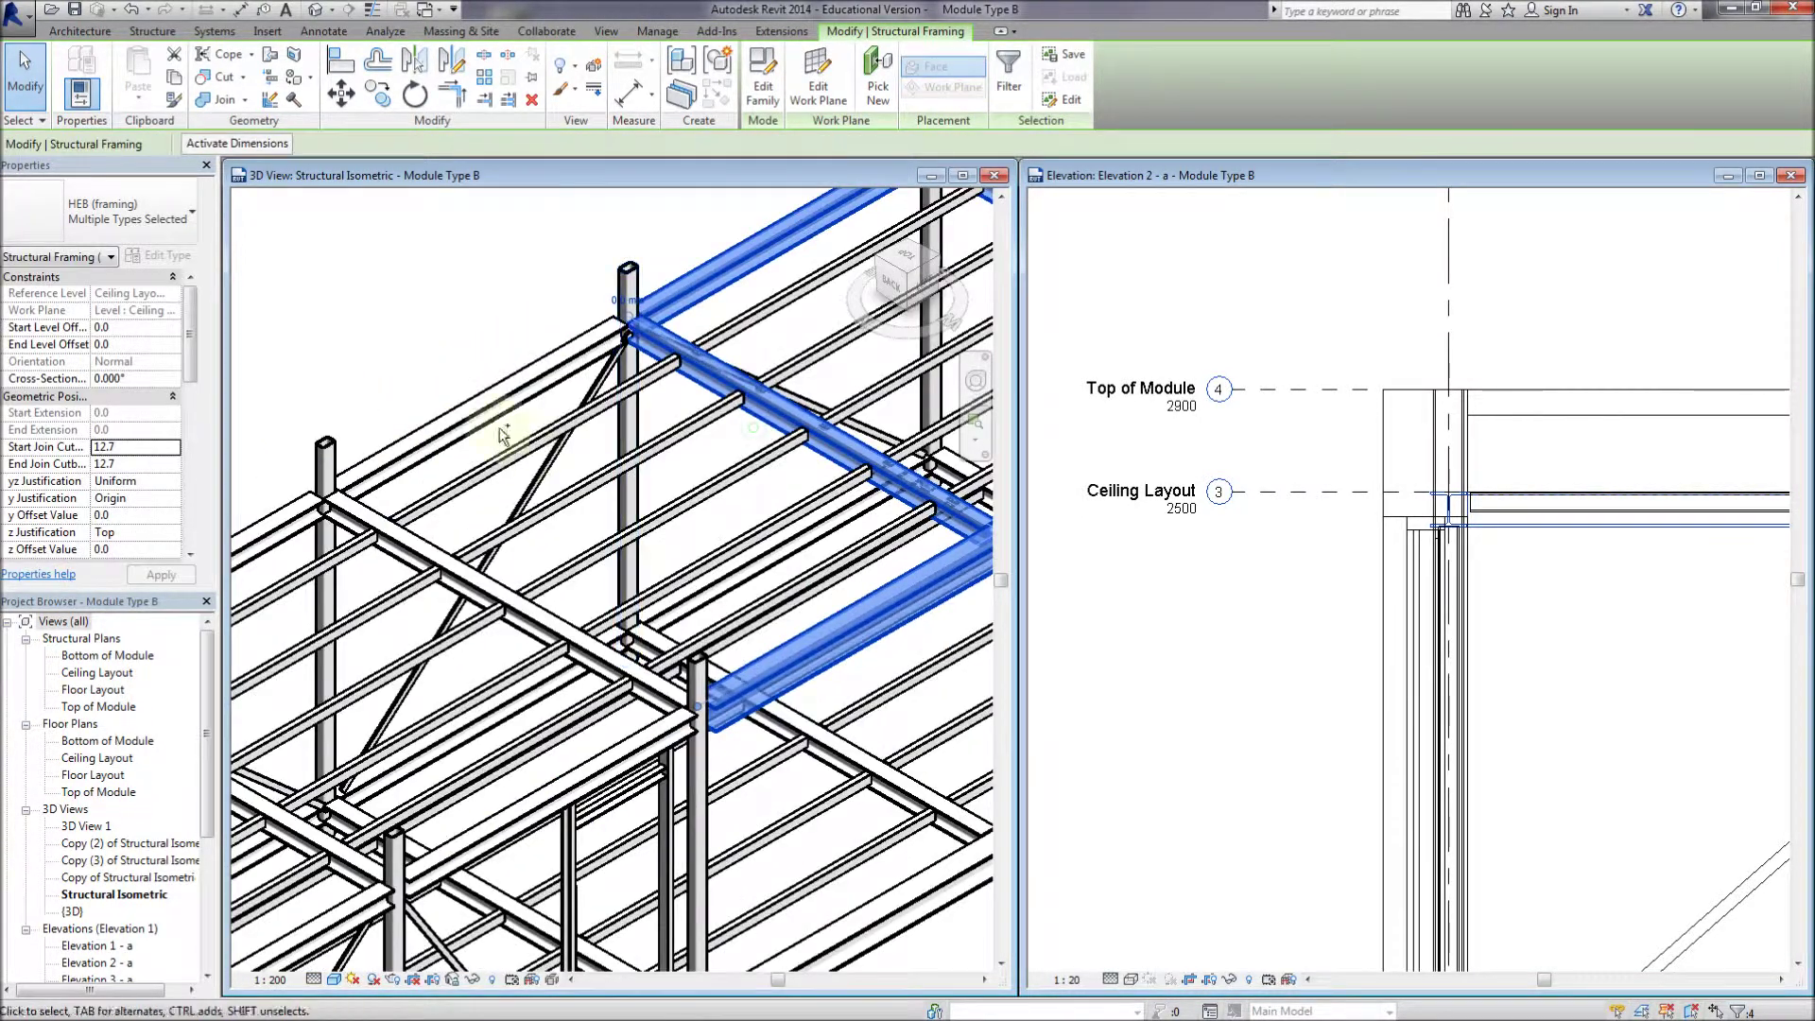
ctrl+click(496, 416)
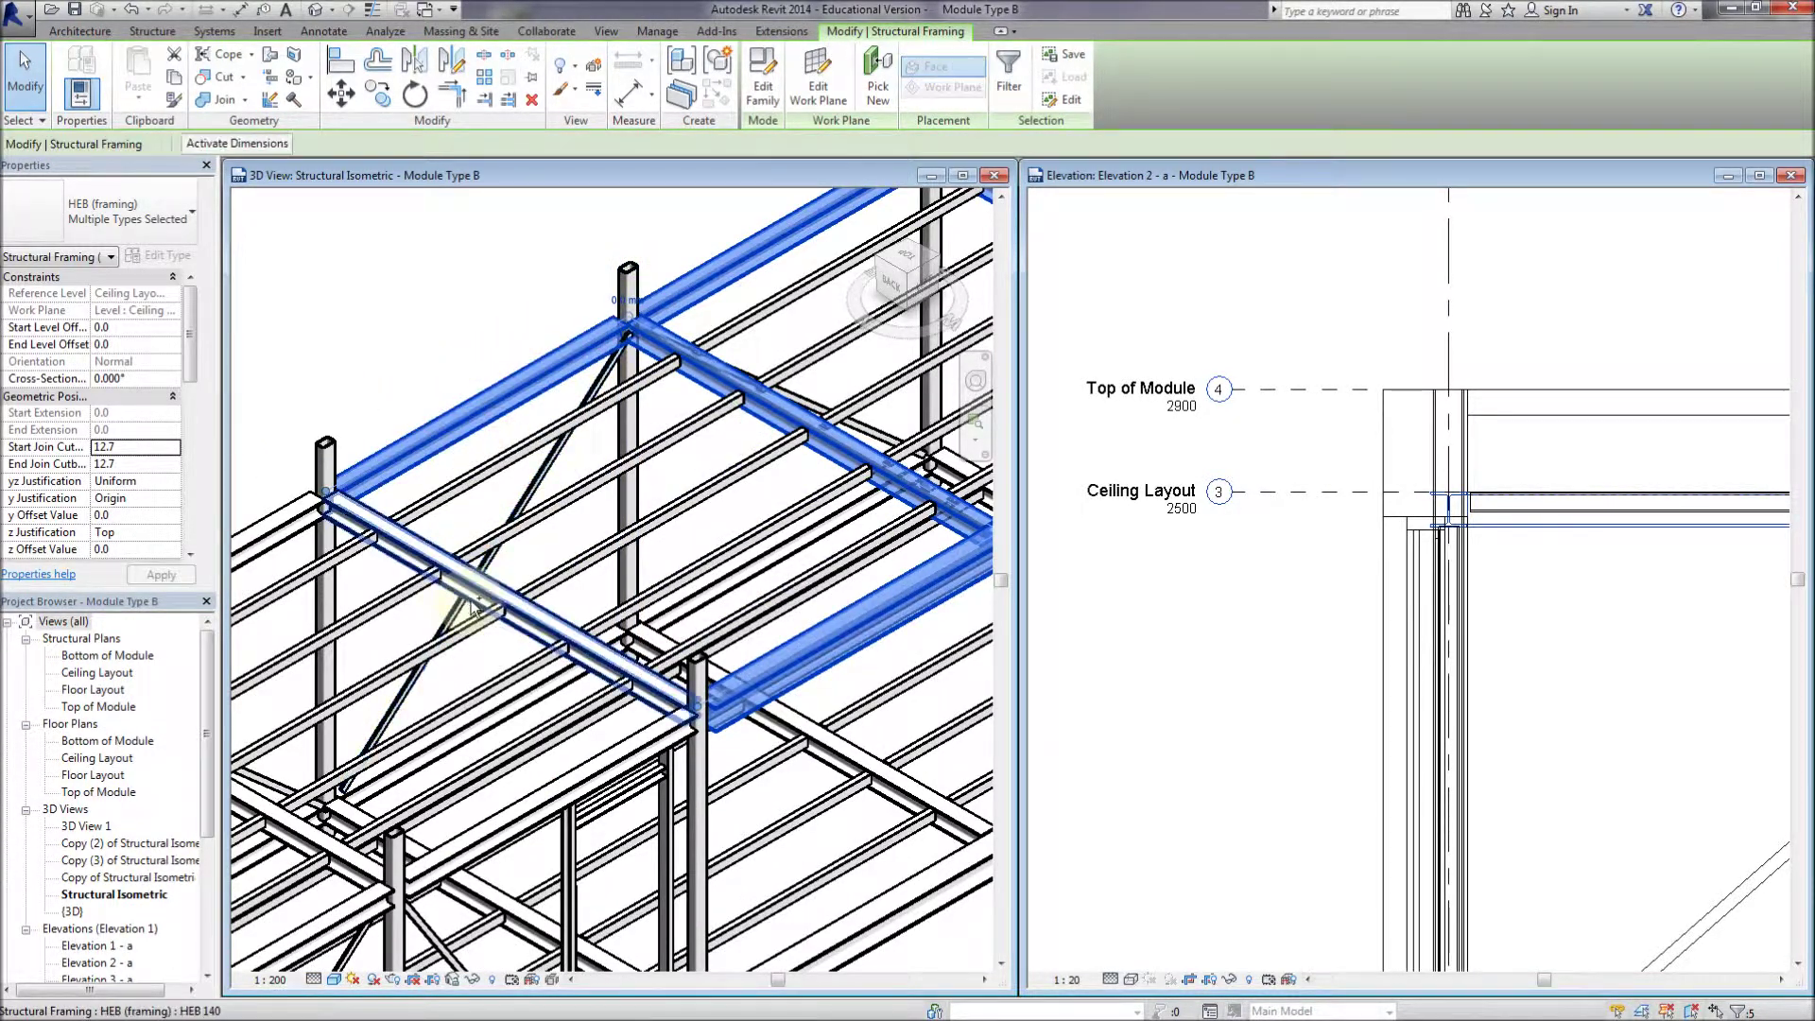
ctrl+click(473, 602)
middle_drag(555, 507, 821, 396)
ctrl+click(499, 446)
scroll(578, 531, down, 1)
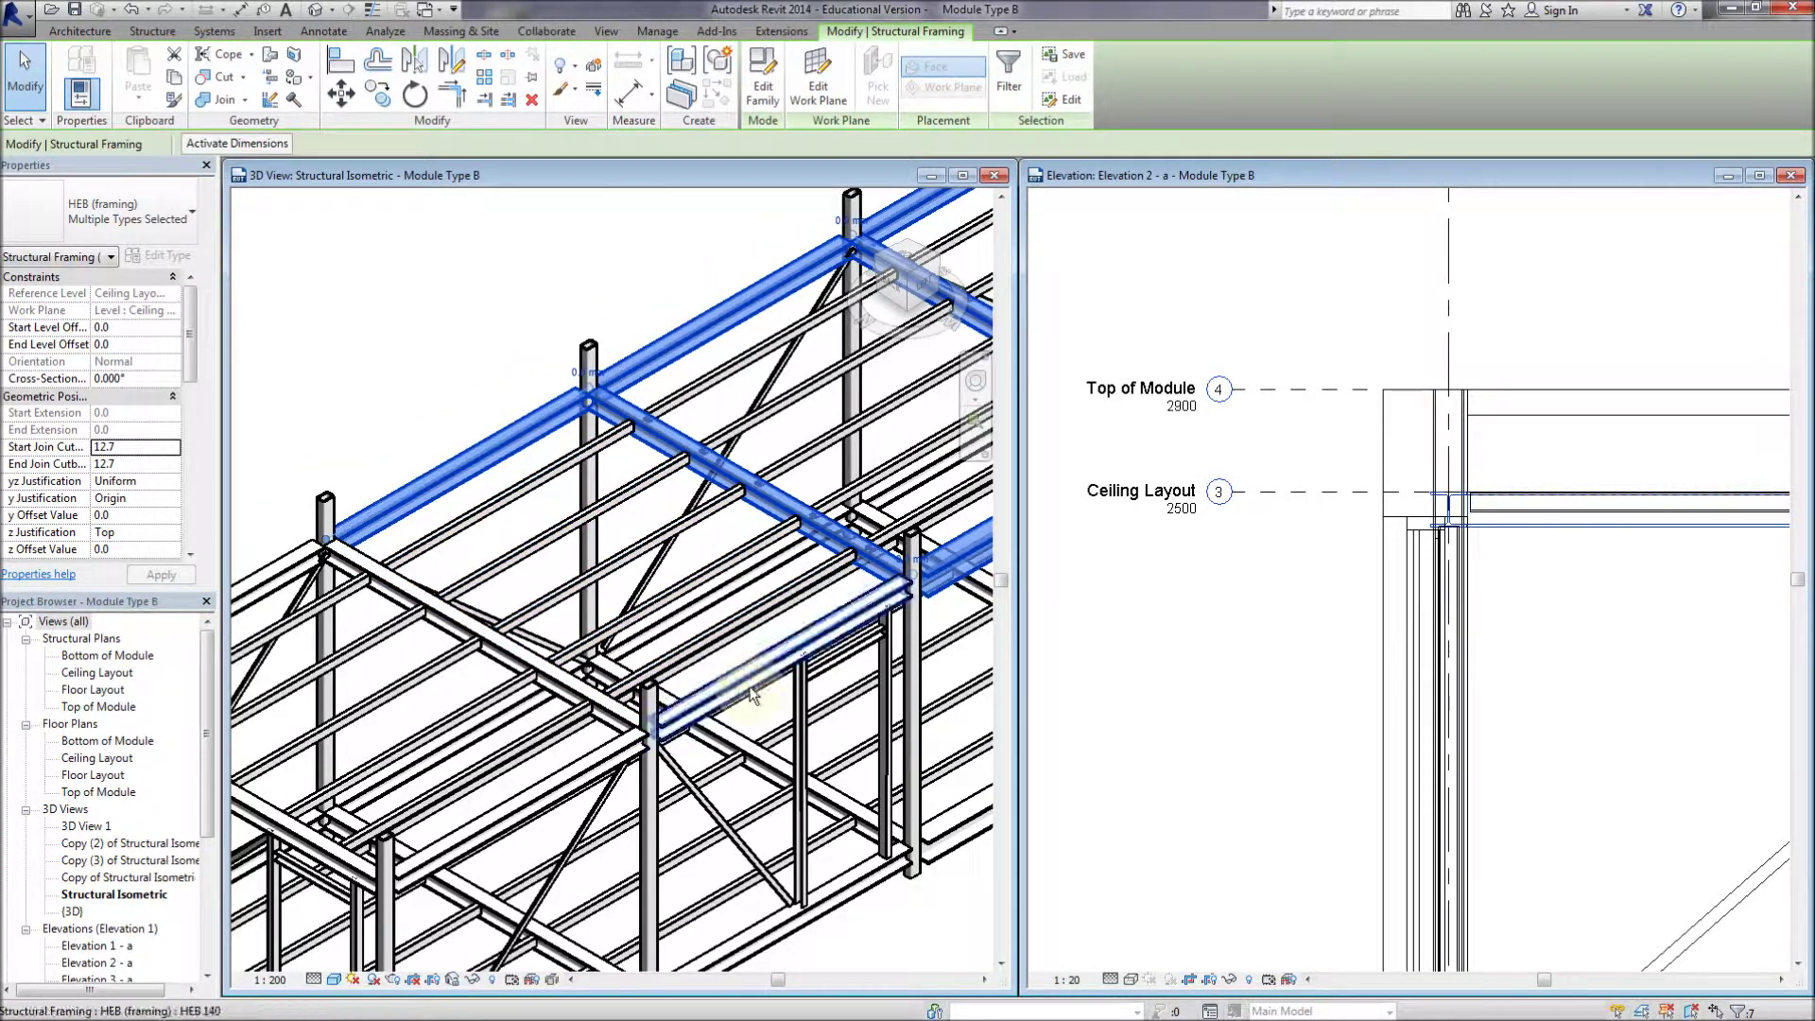
ctrl+click(753, 695)
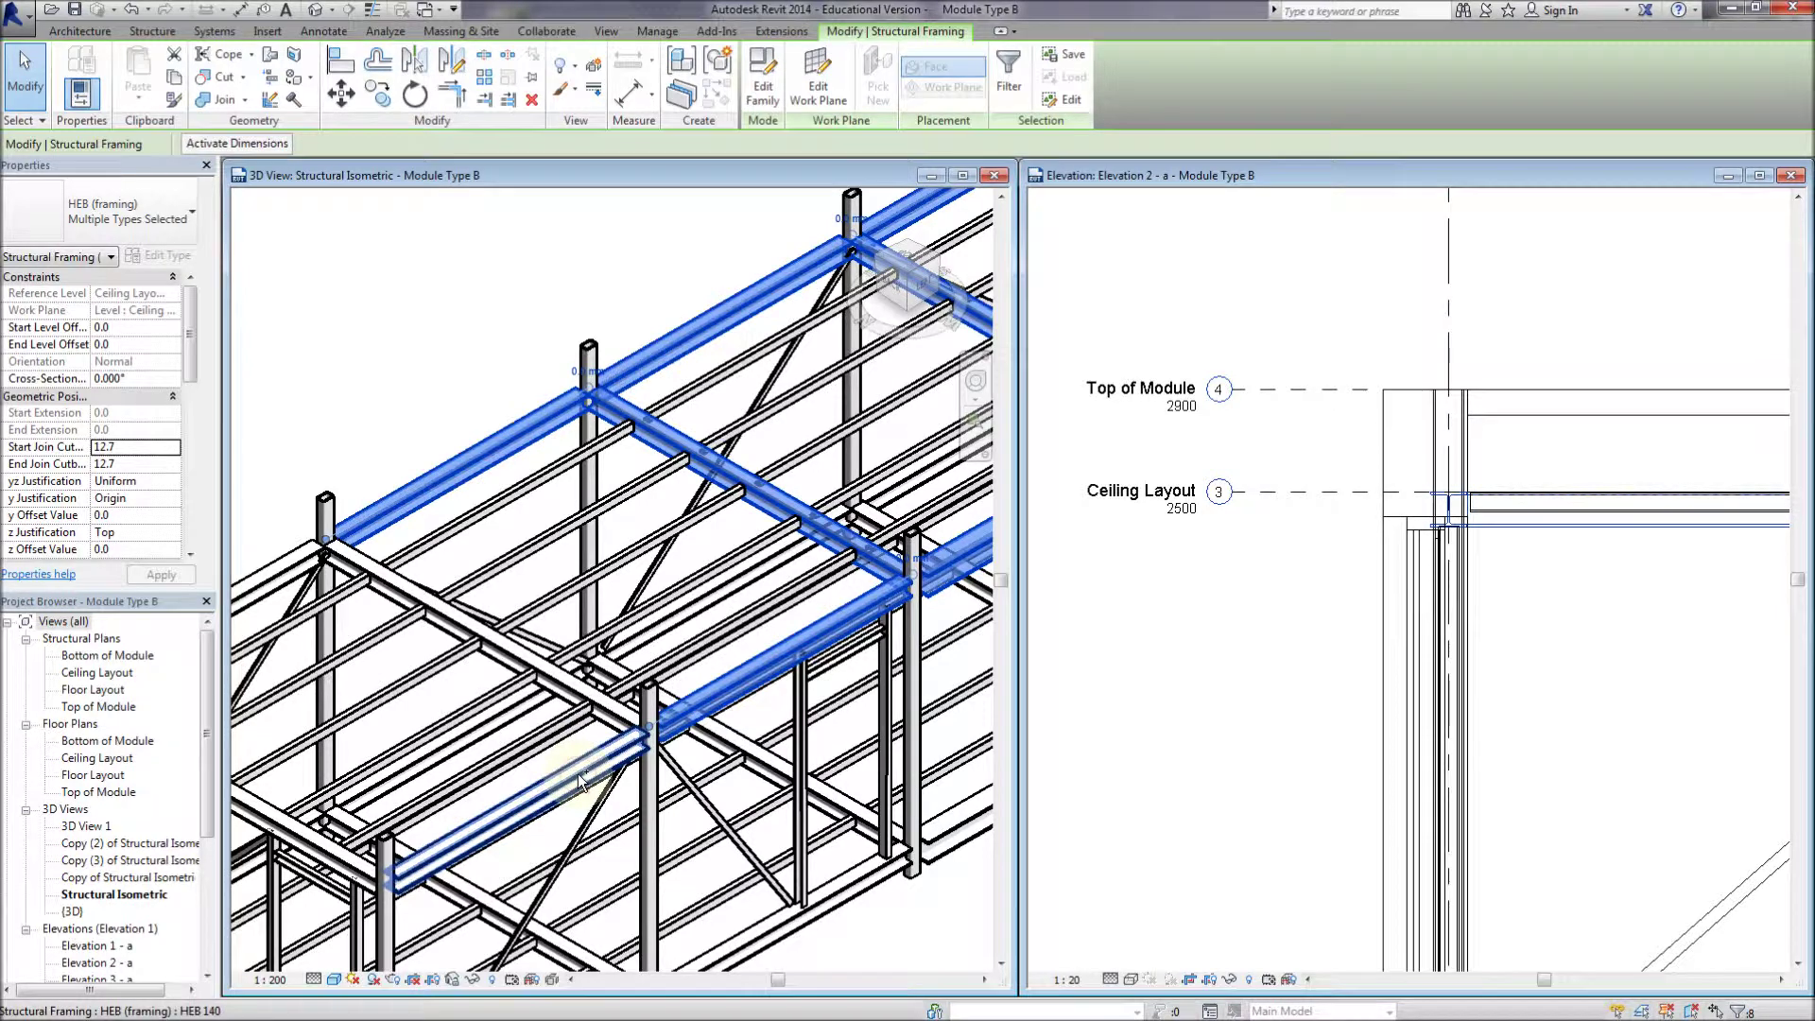
ctrl+click(580, 780)
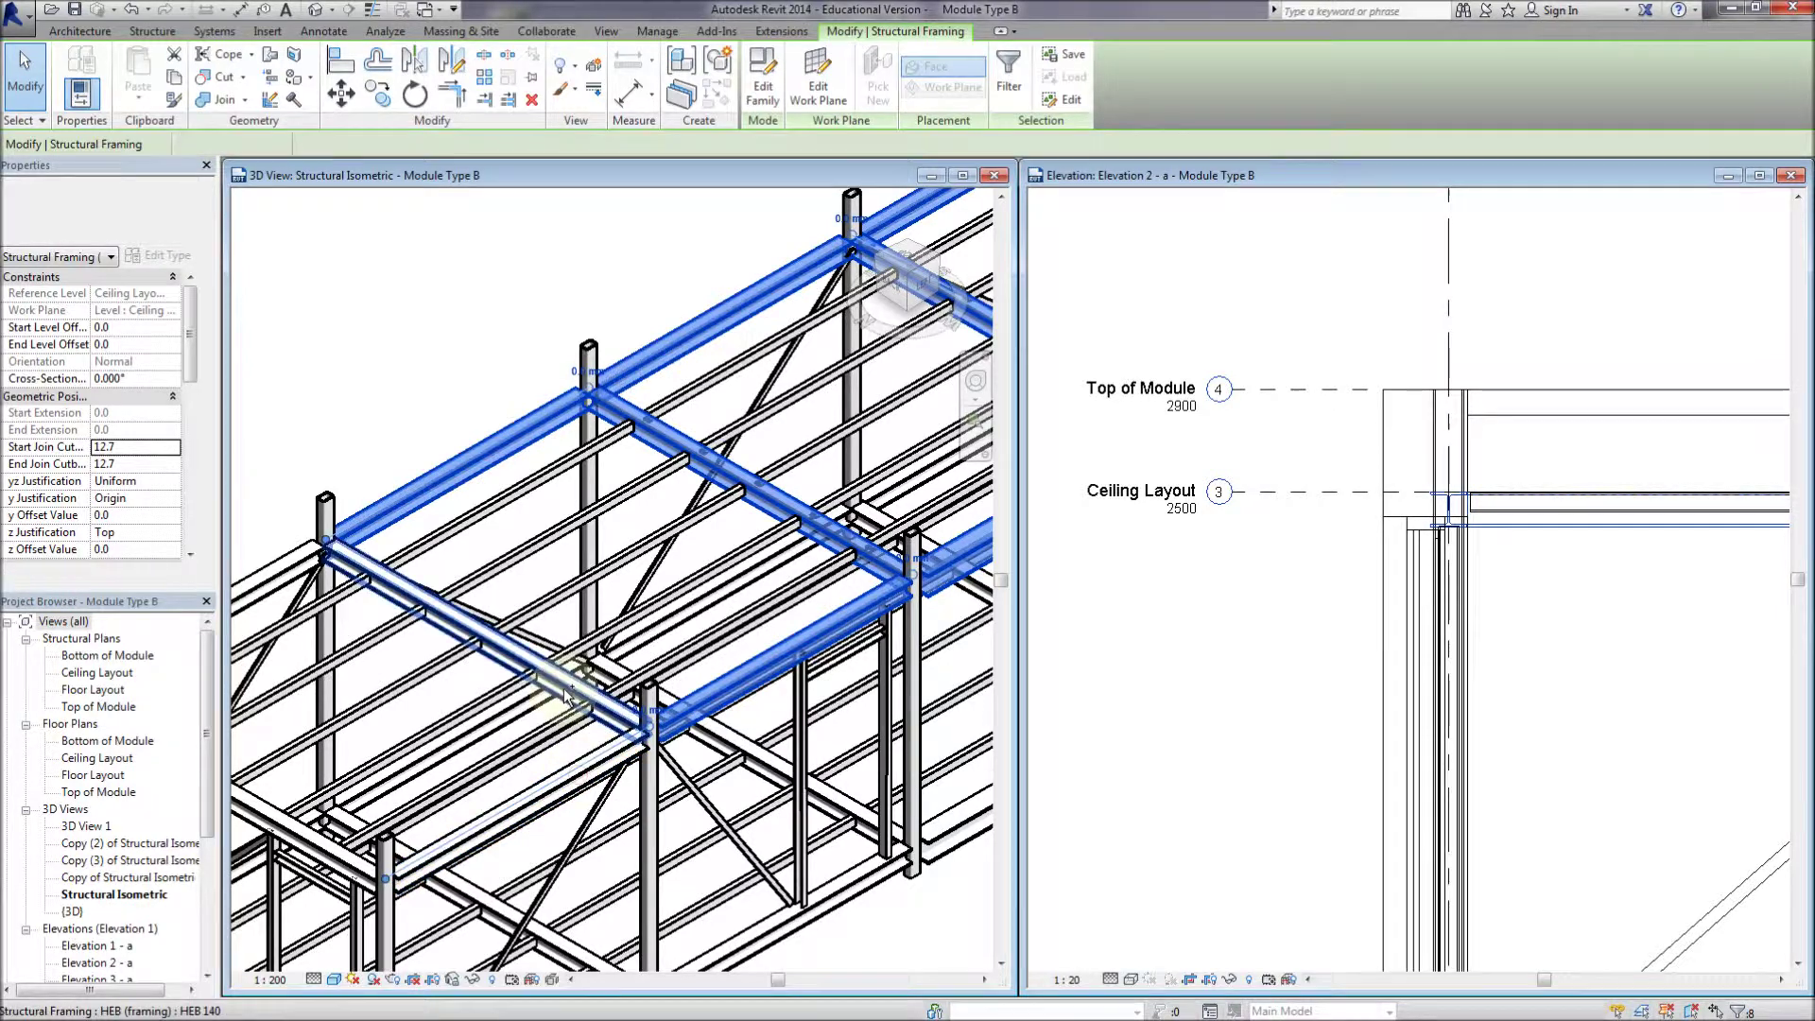
ctrl+click(289, 586)
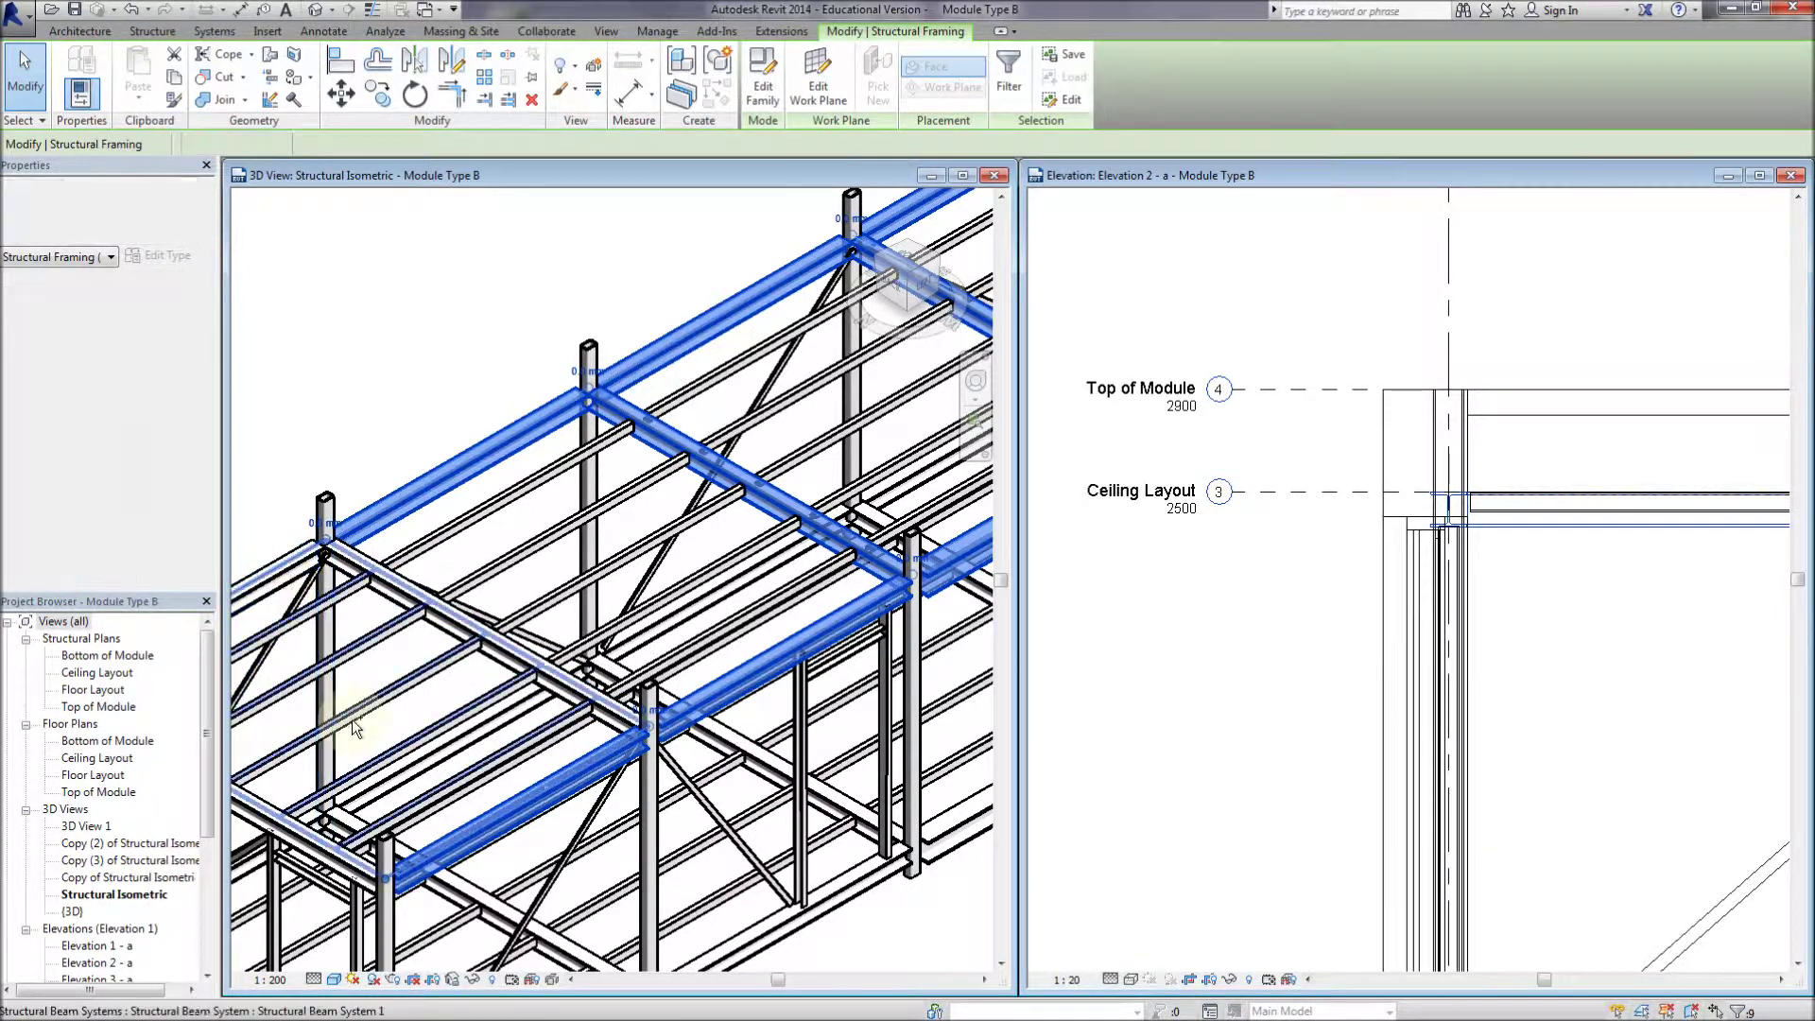
ctrl+click(253, 817)
middle_drag(375, 733, 264, 702)
scroll(393, 735, down, 1)
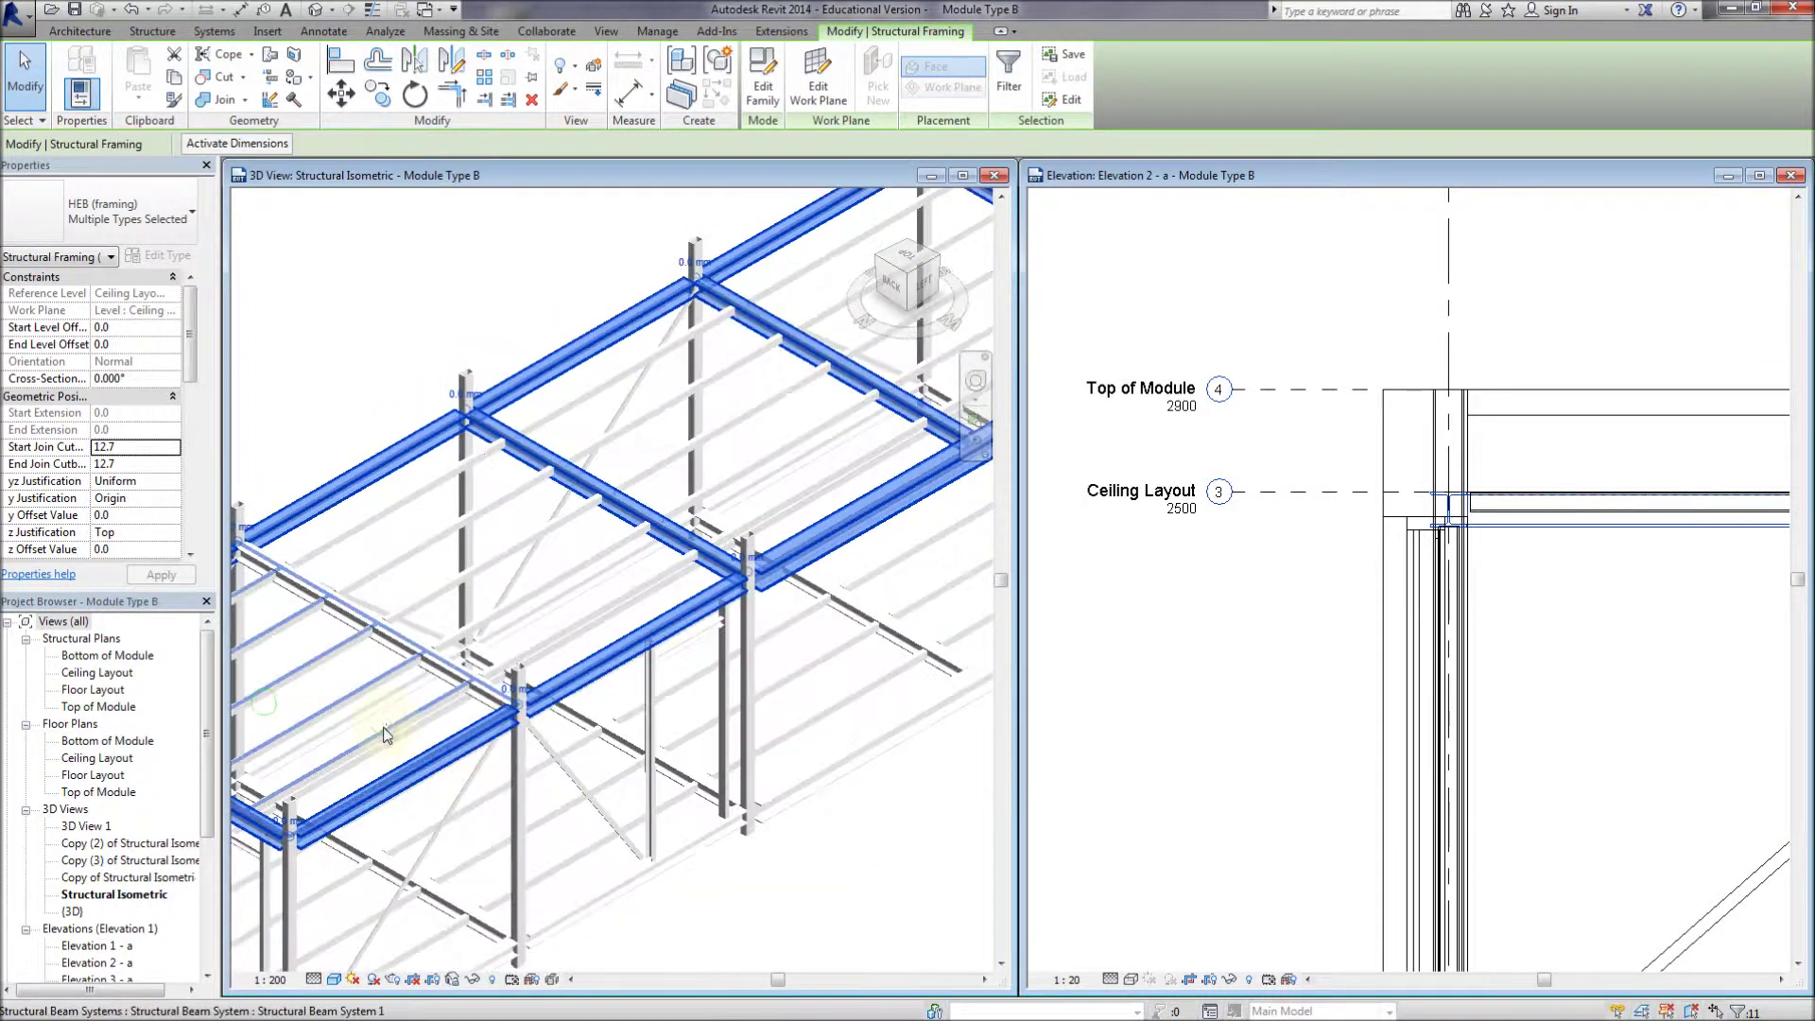
scroll(385, 735, down, 3)
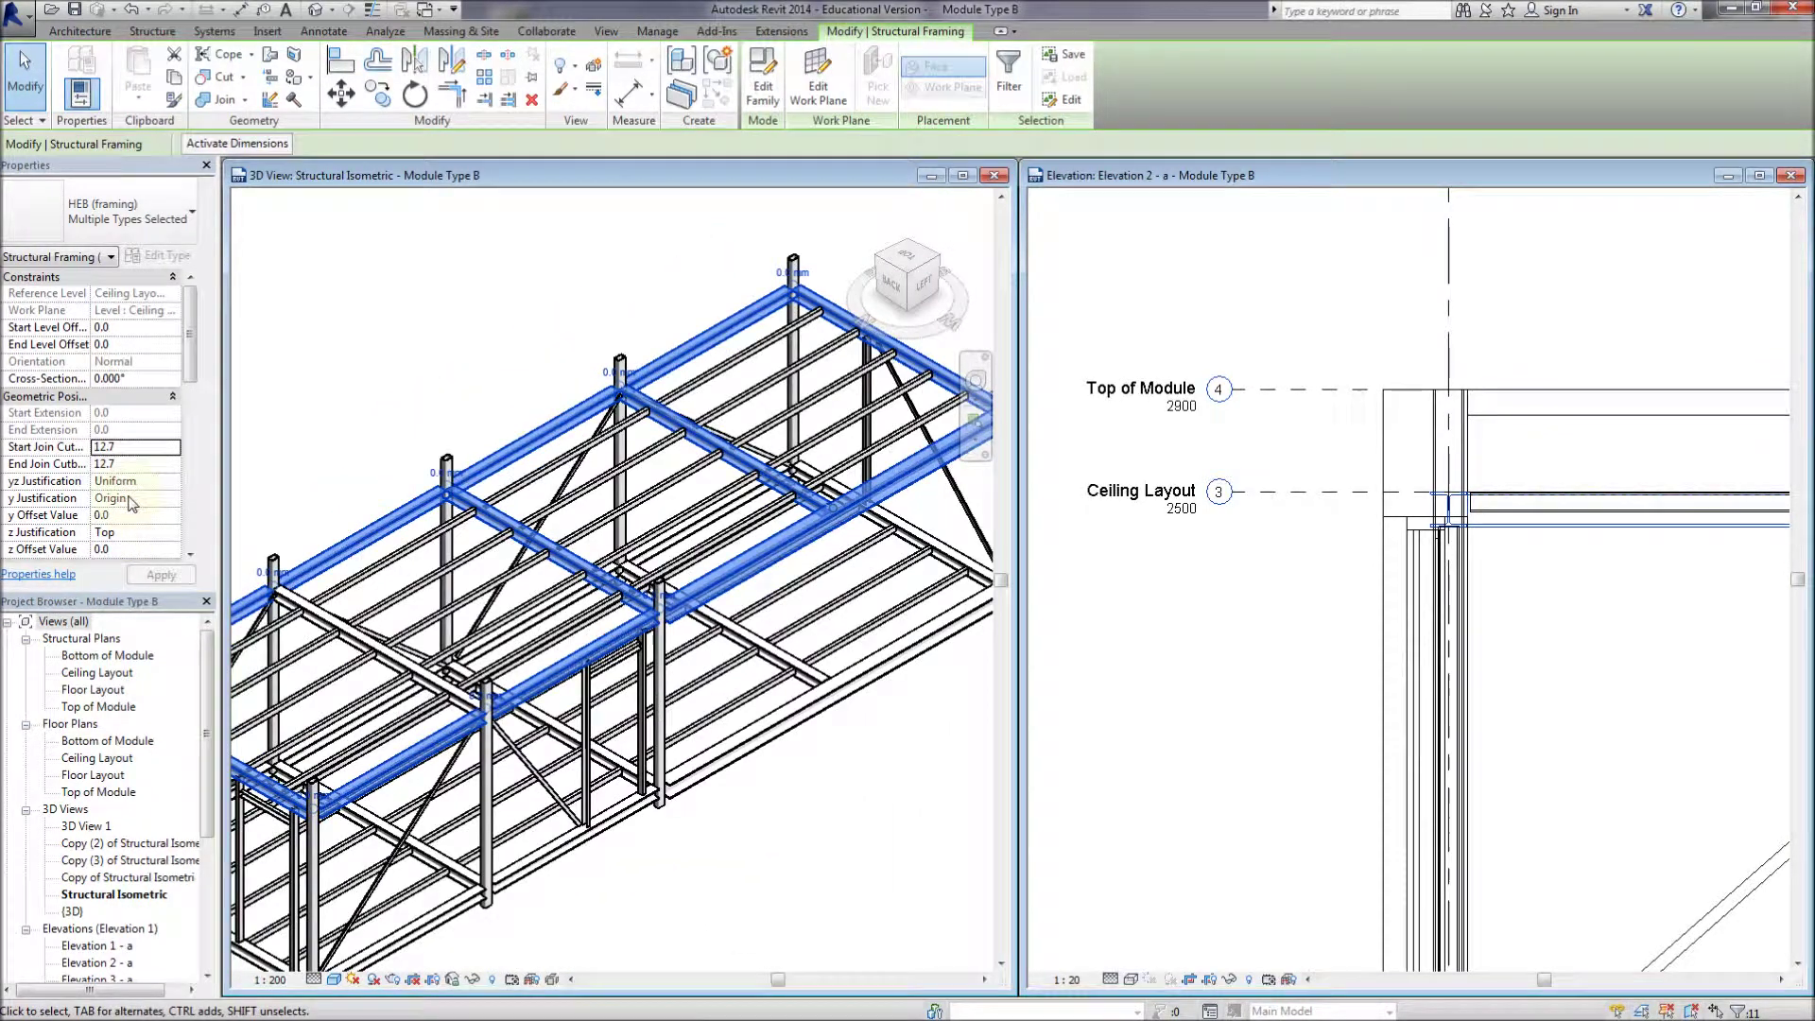
click(134, 535)
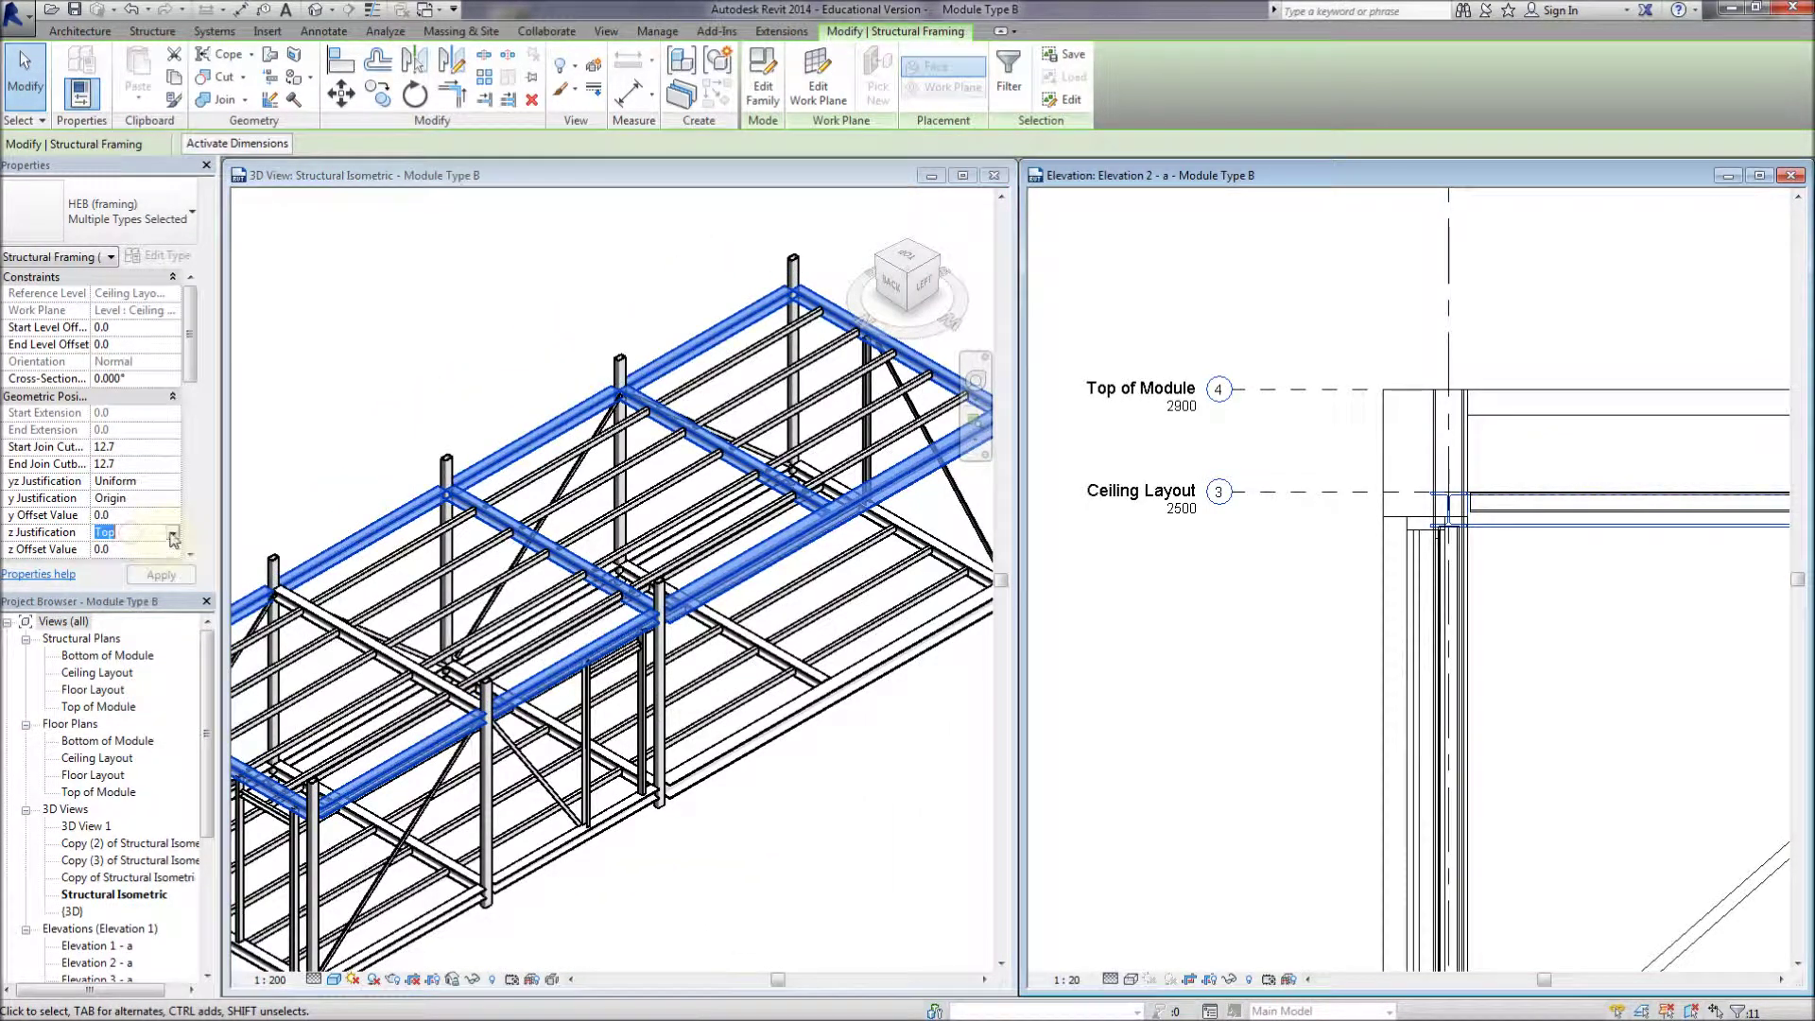
click(173, 535)
click(118, 593)
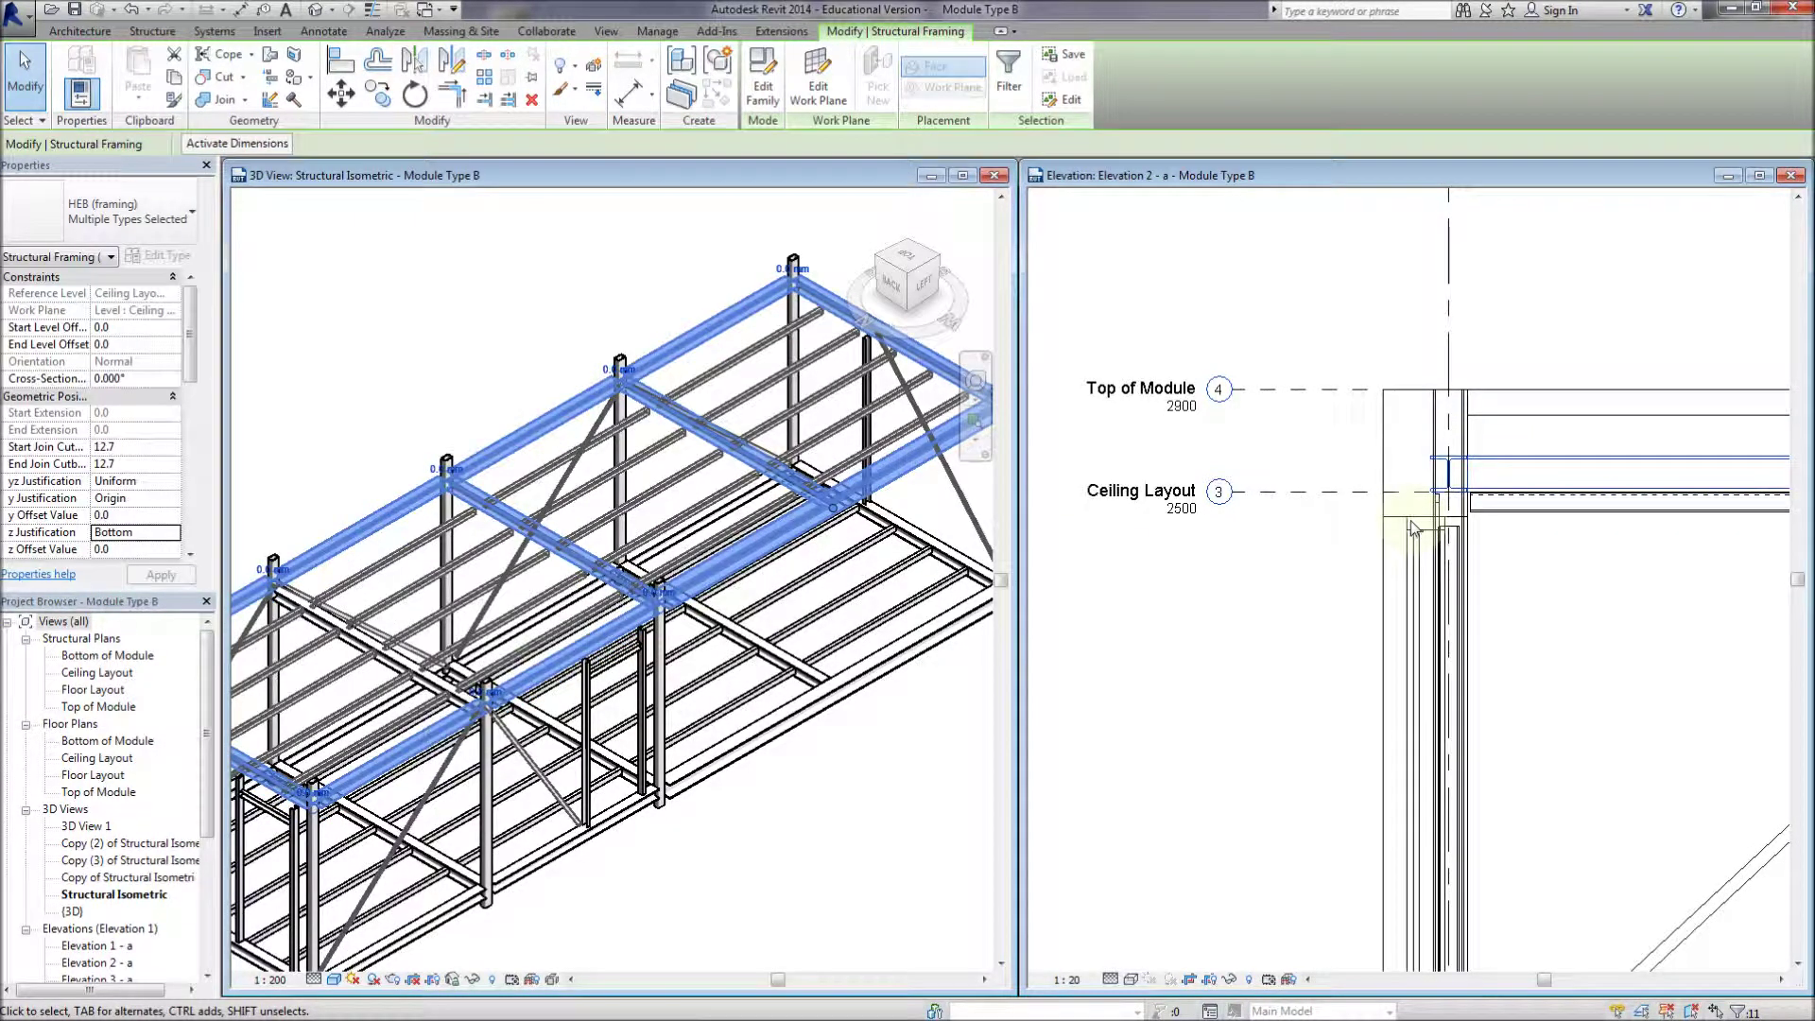
Examine the flipped ceiling beams against the Ceiling Layout level in Elevation 2 - a, with the selection cleared
click(1351, 527)
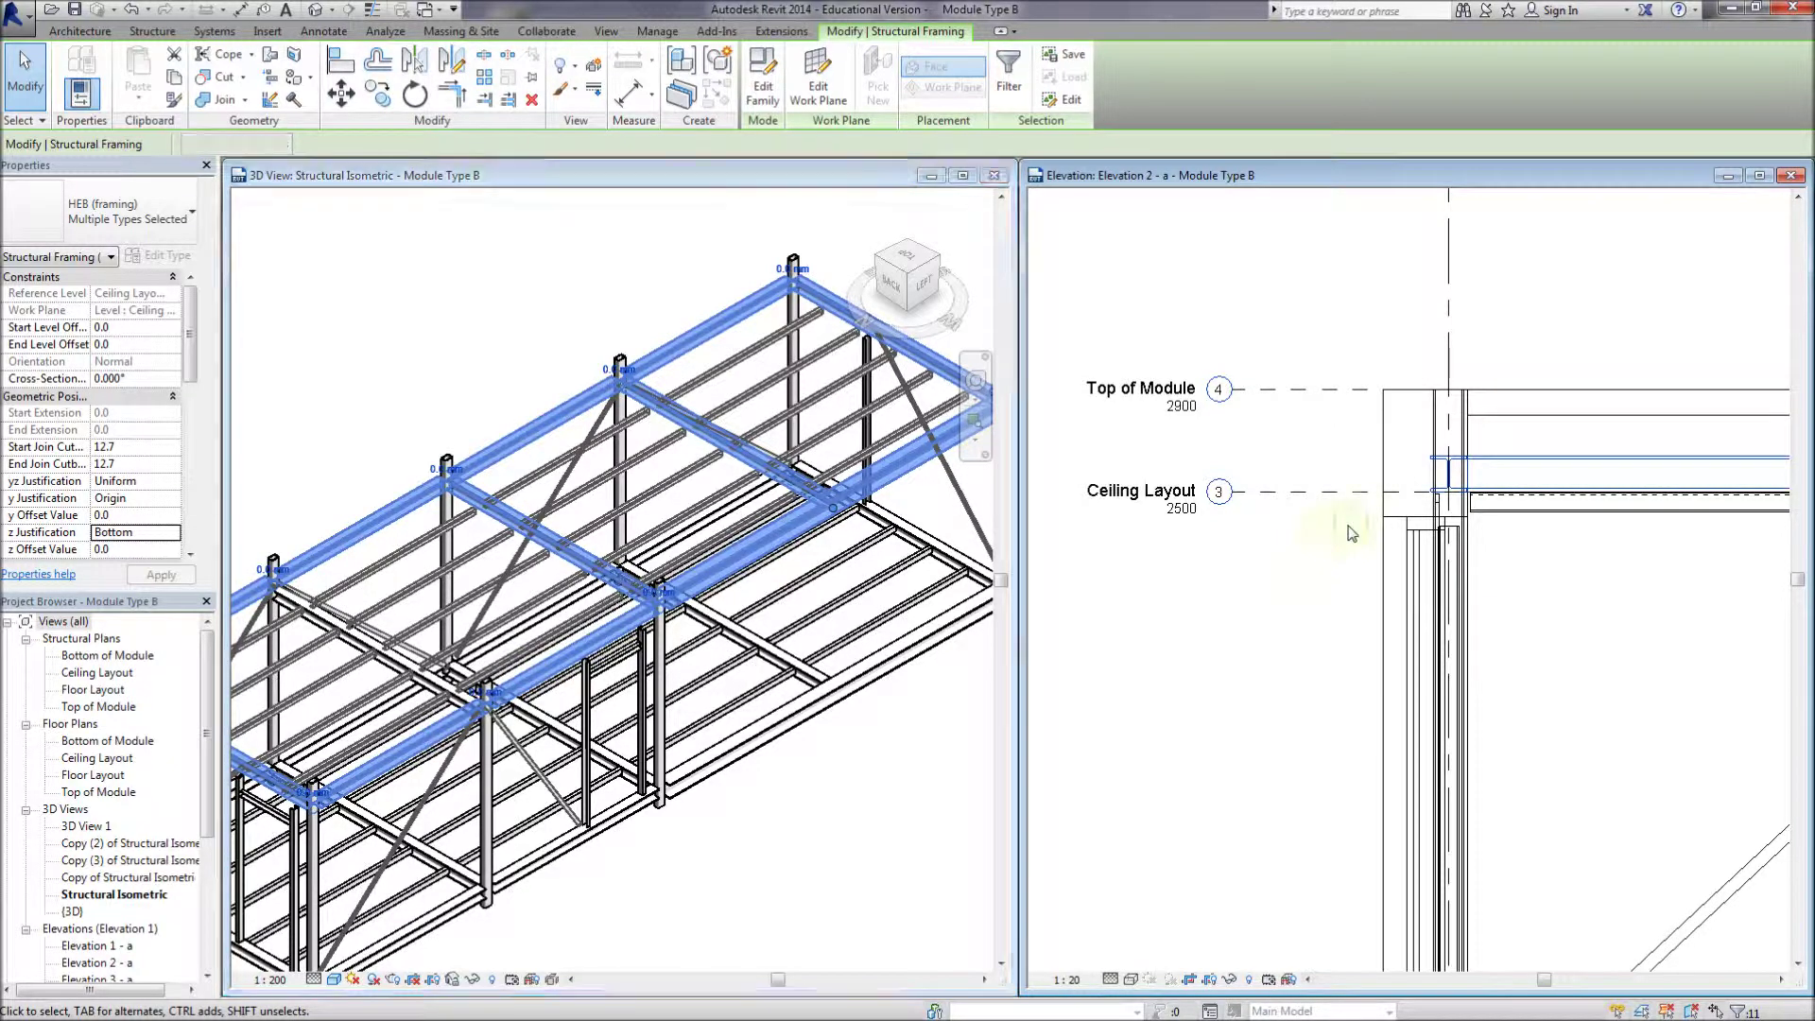
mouse_move(1310, 534)
middle_down()
mouse_move(1244, 563)
mouse_move(1228, 551)
middle_up()
scroll(1459, 560, up, 3)
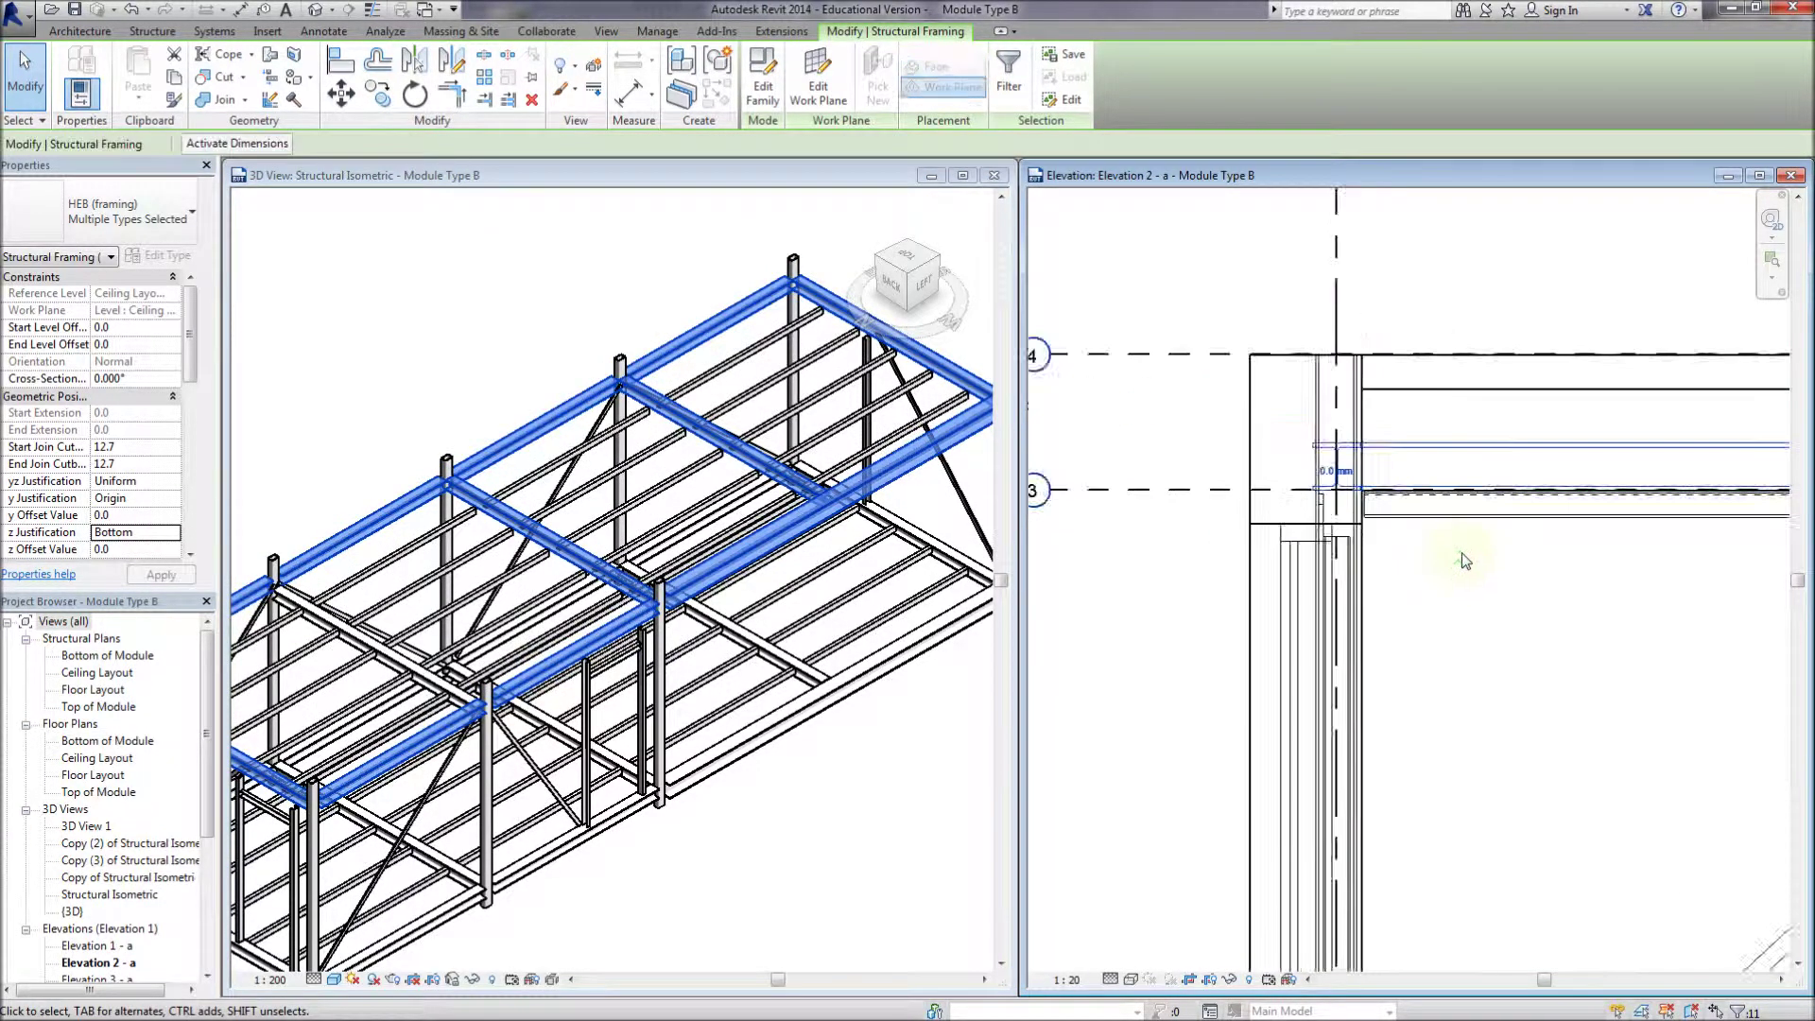
click(1475, 510)
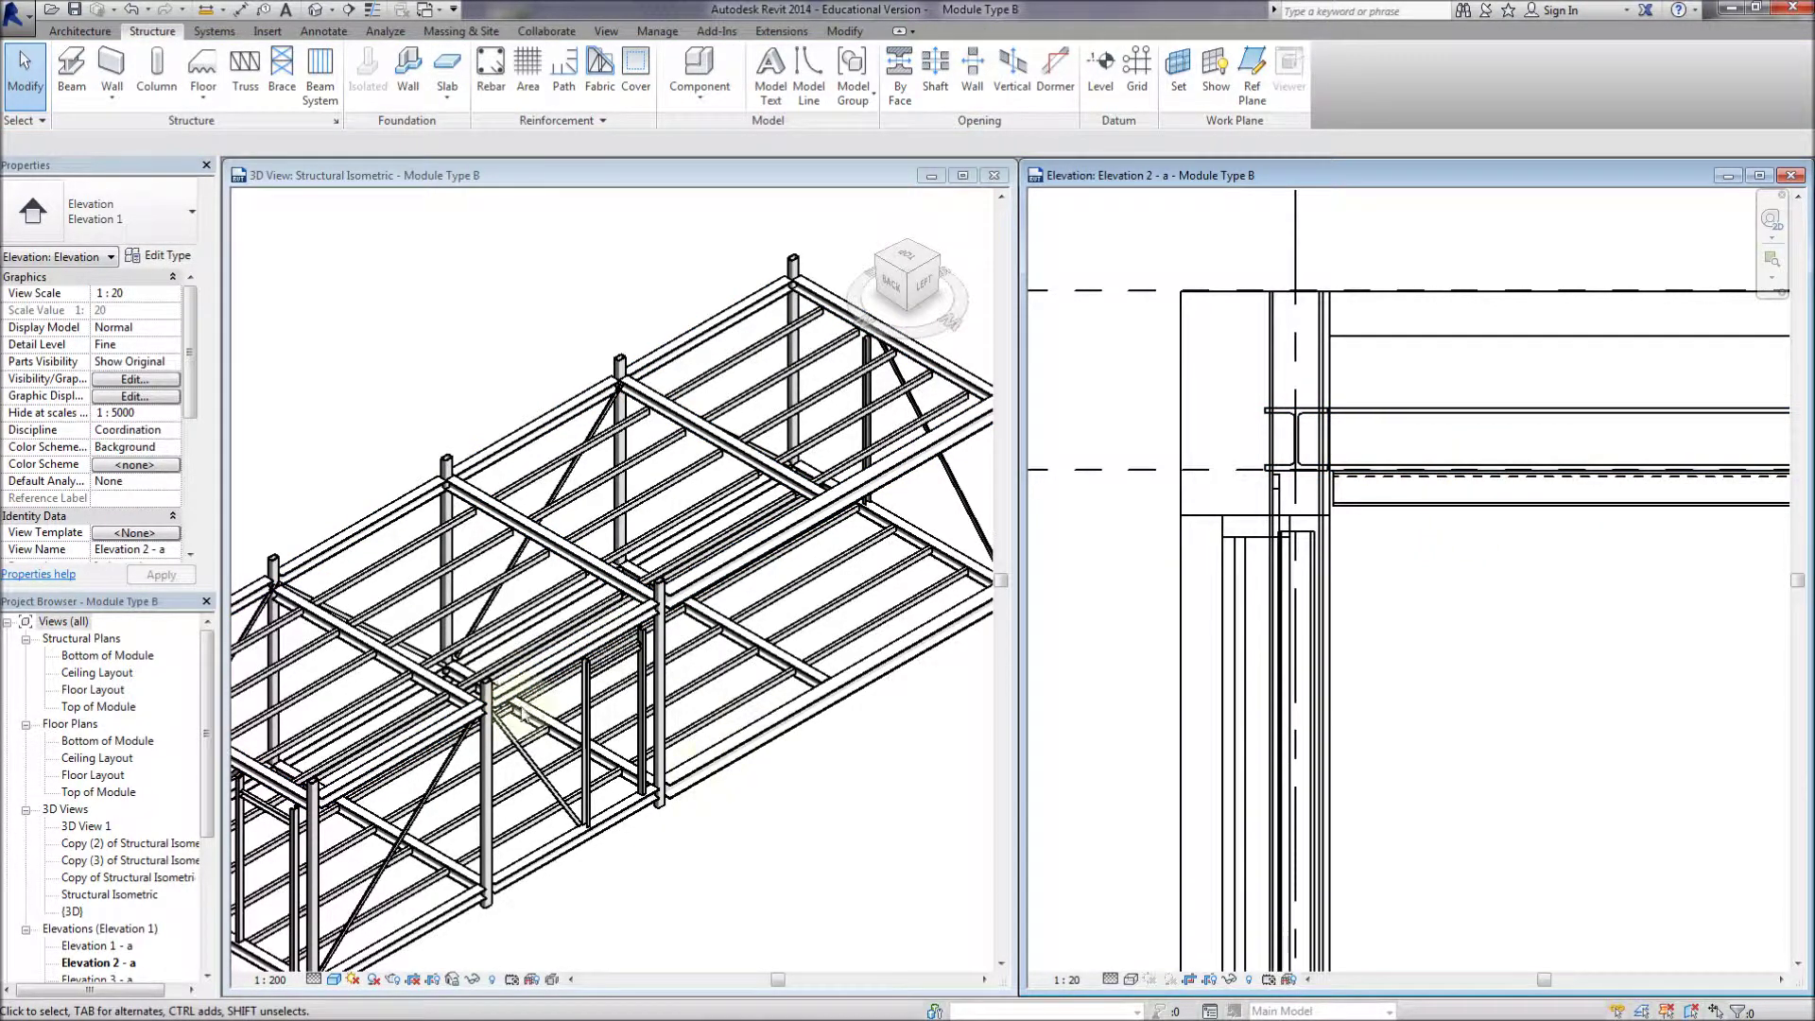
scroll(1406, 721, down, 5)
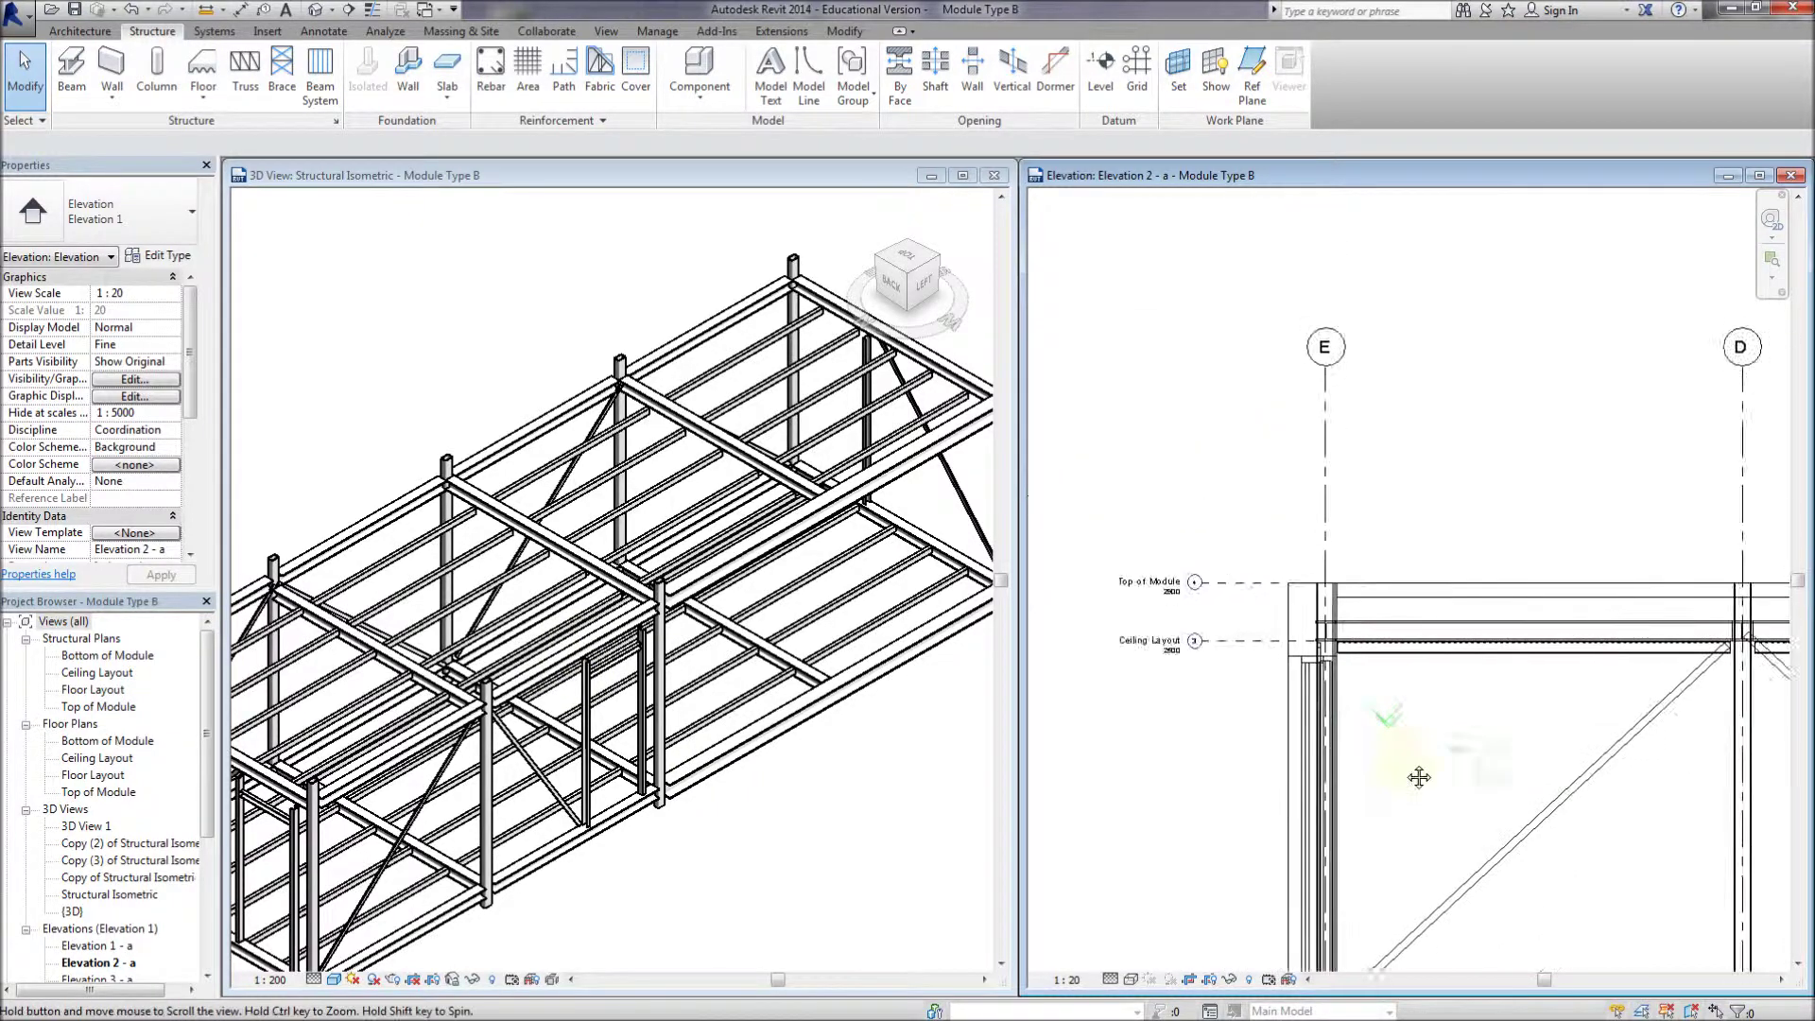
click(1609, 661)
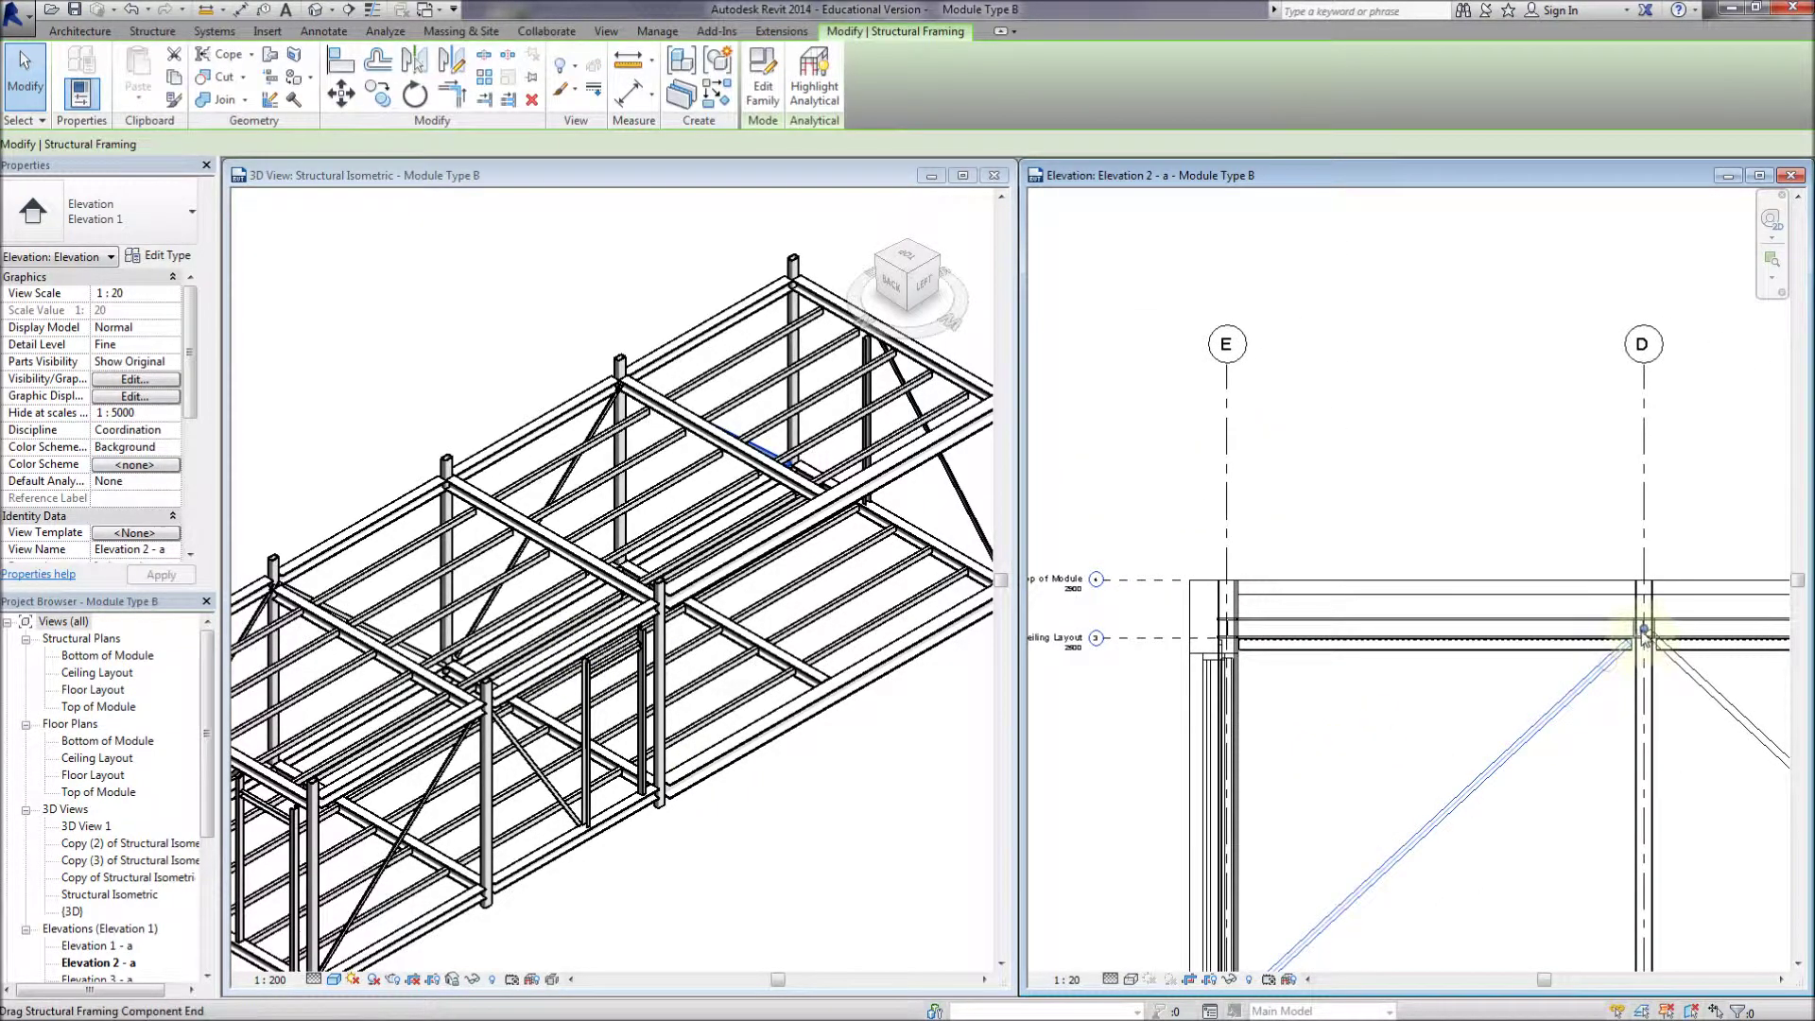
click(1286, 698)
middle_drag(1300, 711, 1405, 751)
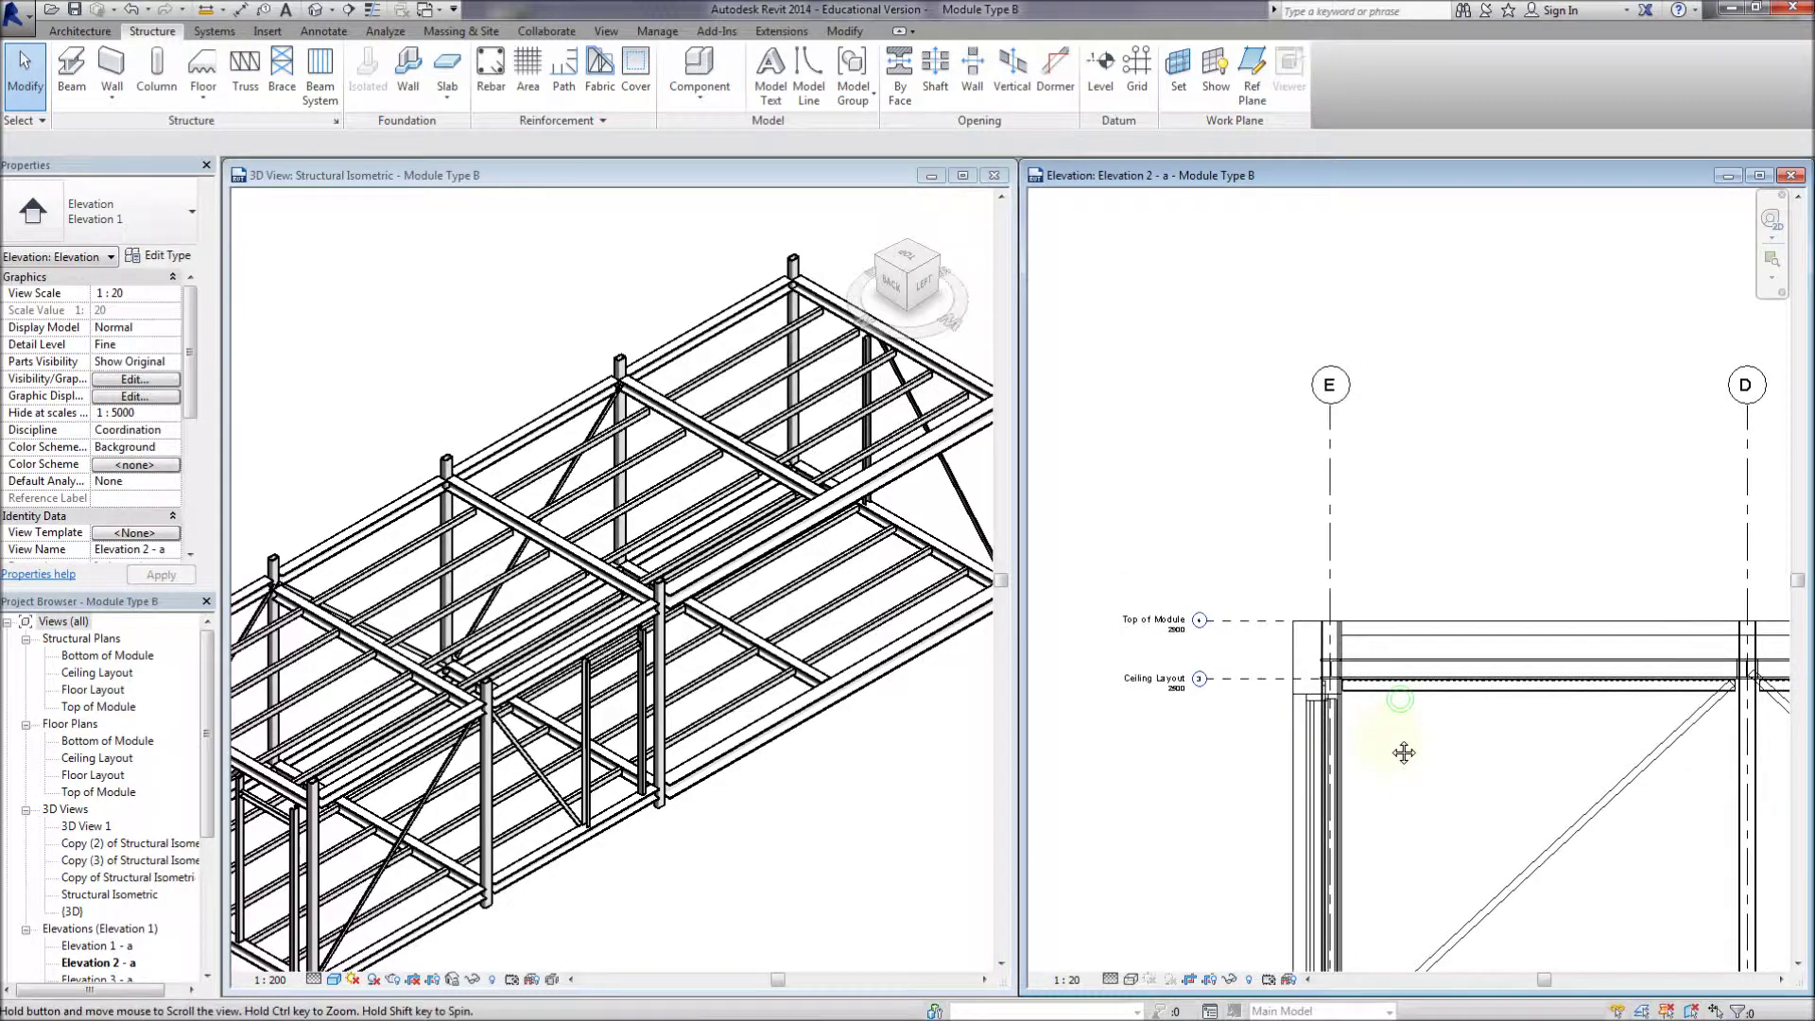
Select the structural beam systems of the ceiling bays in the 3D view and set their Elevation to 90
click(726, 254)
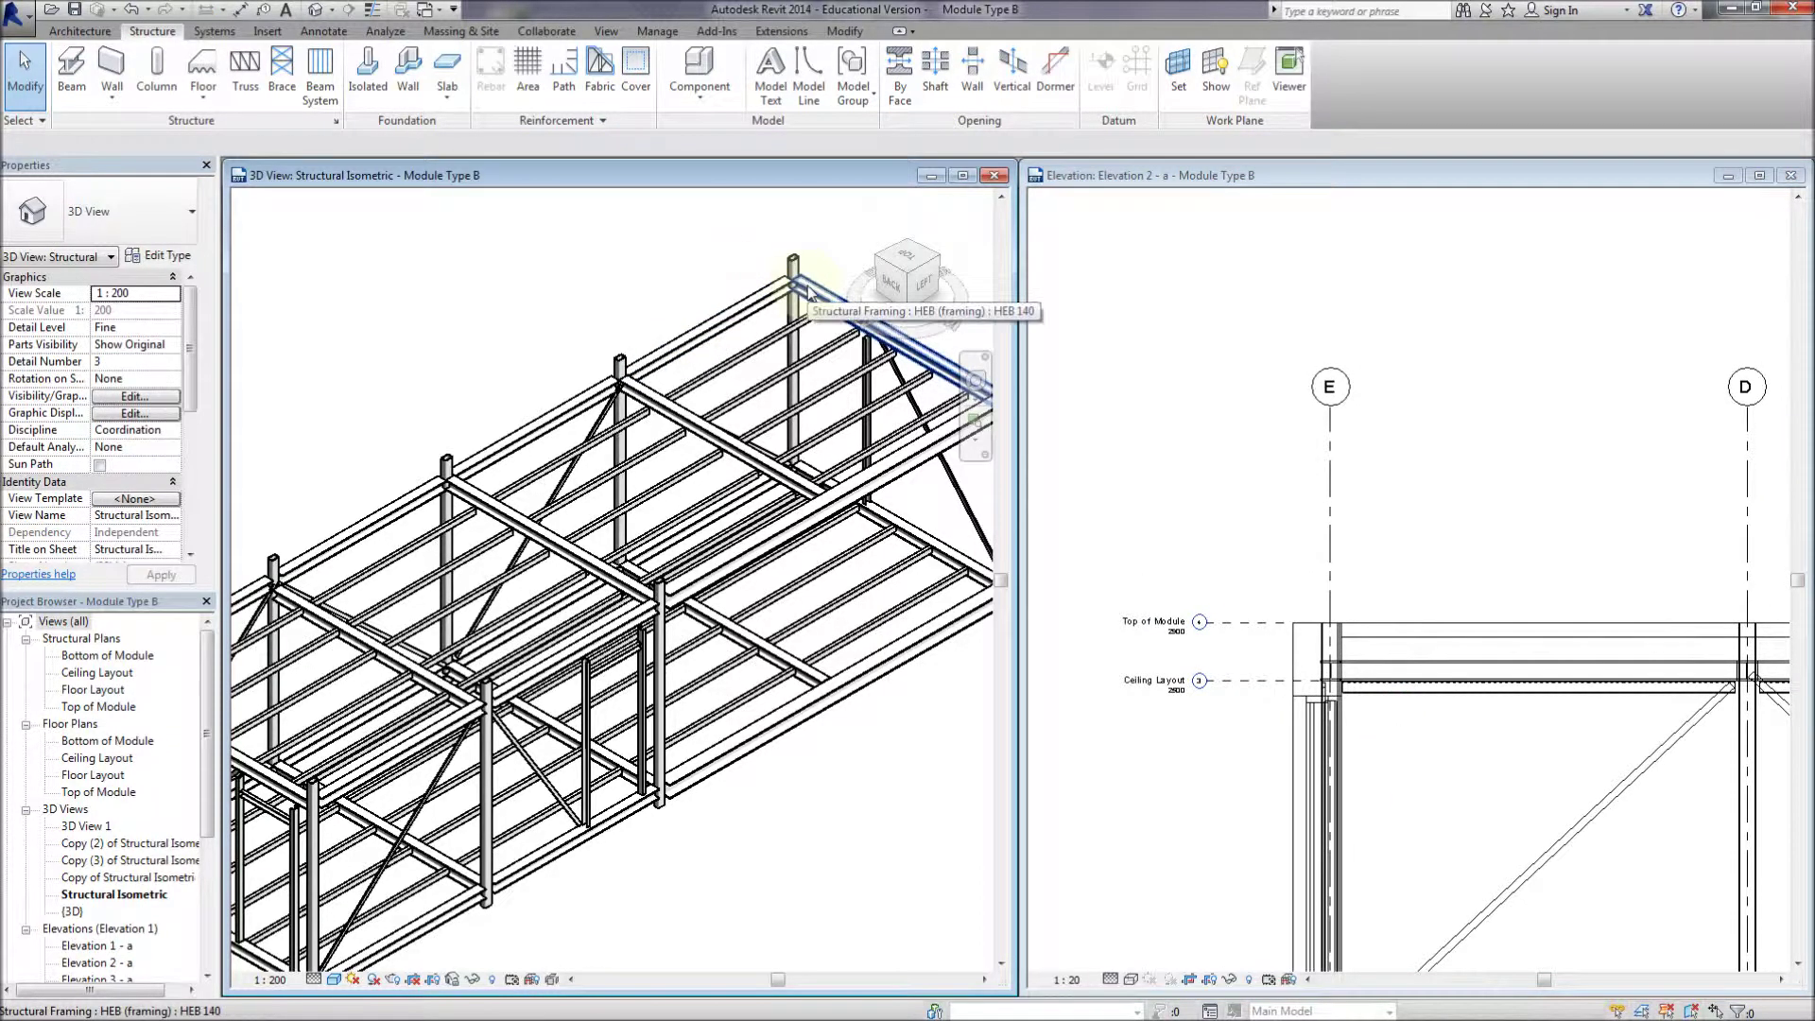
click(747, 358)
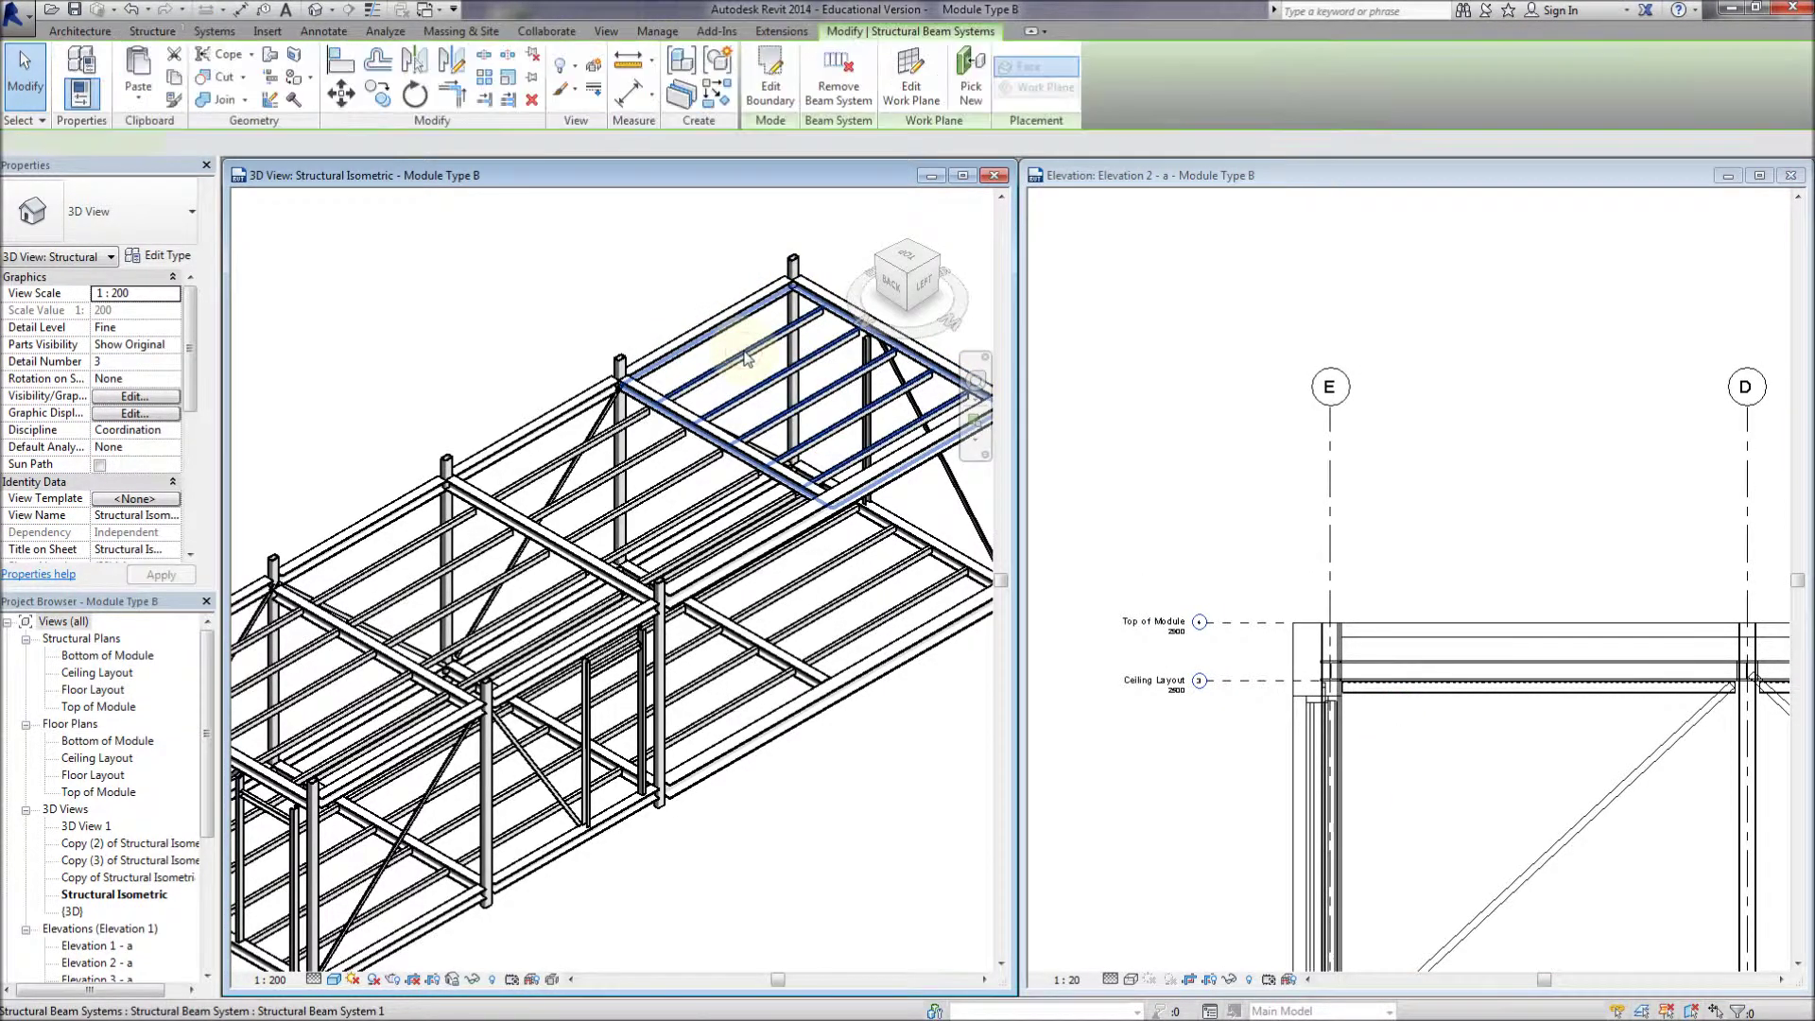
ctrl+click(598, 415)
ctrl+click(401, 552)
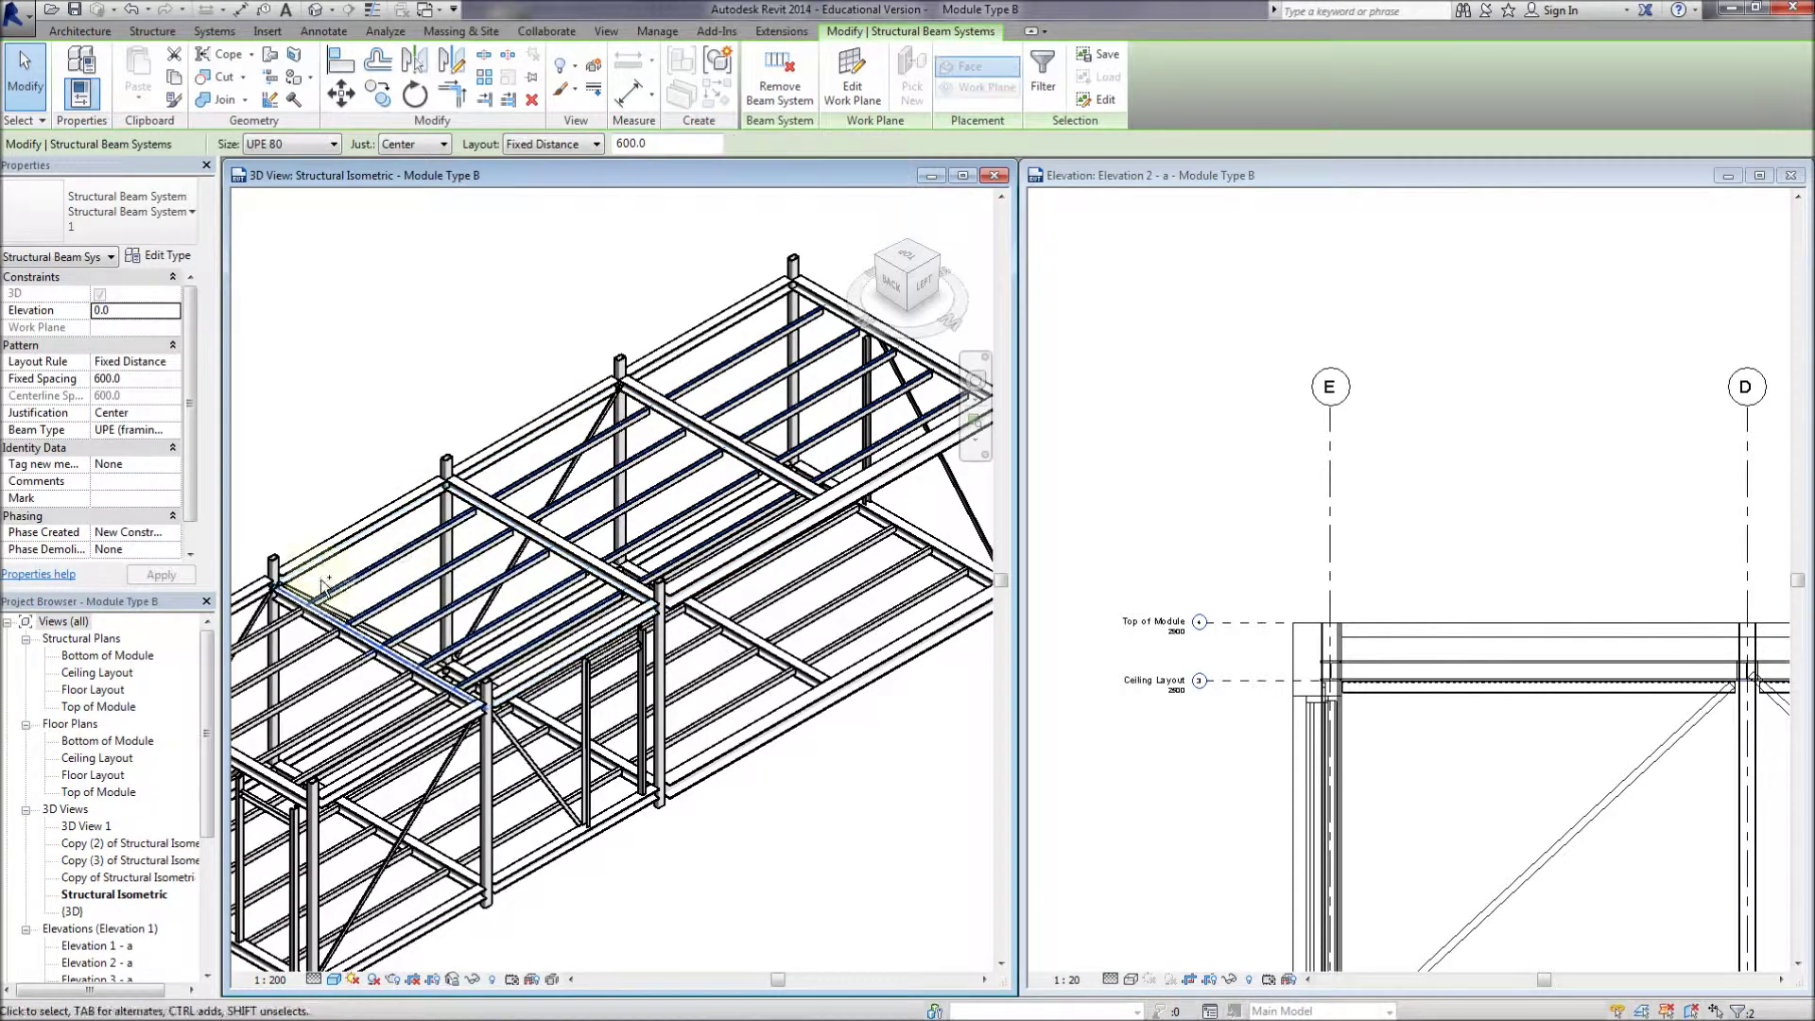
ctrl+click(290, 616)
ctrl+click(293, 617)
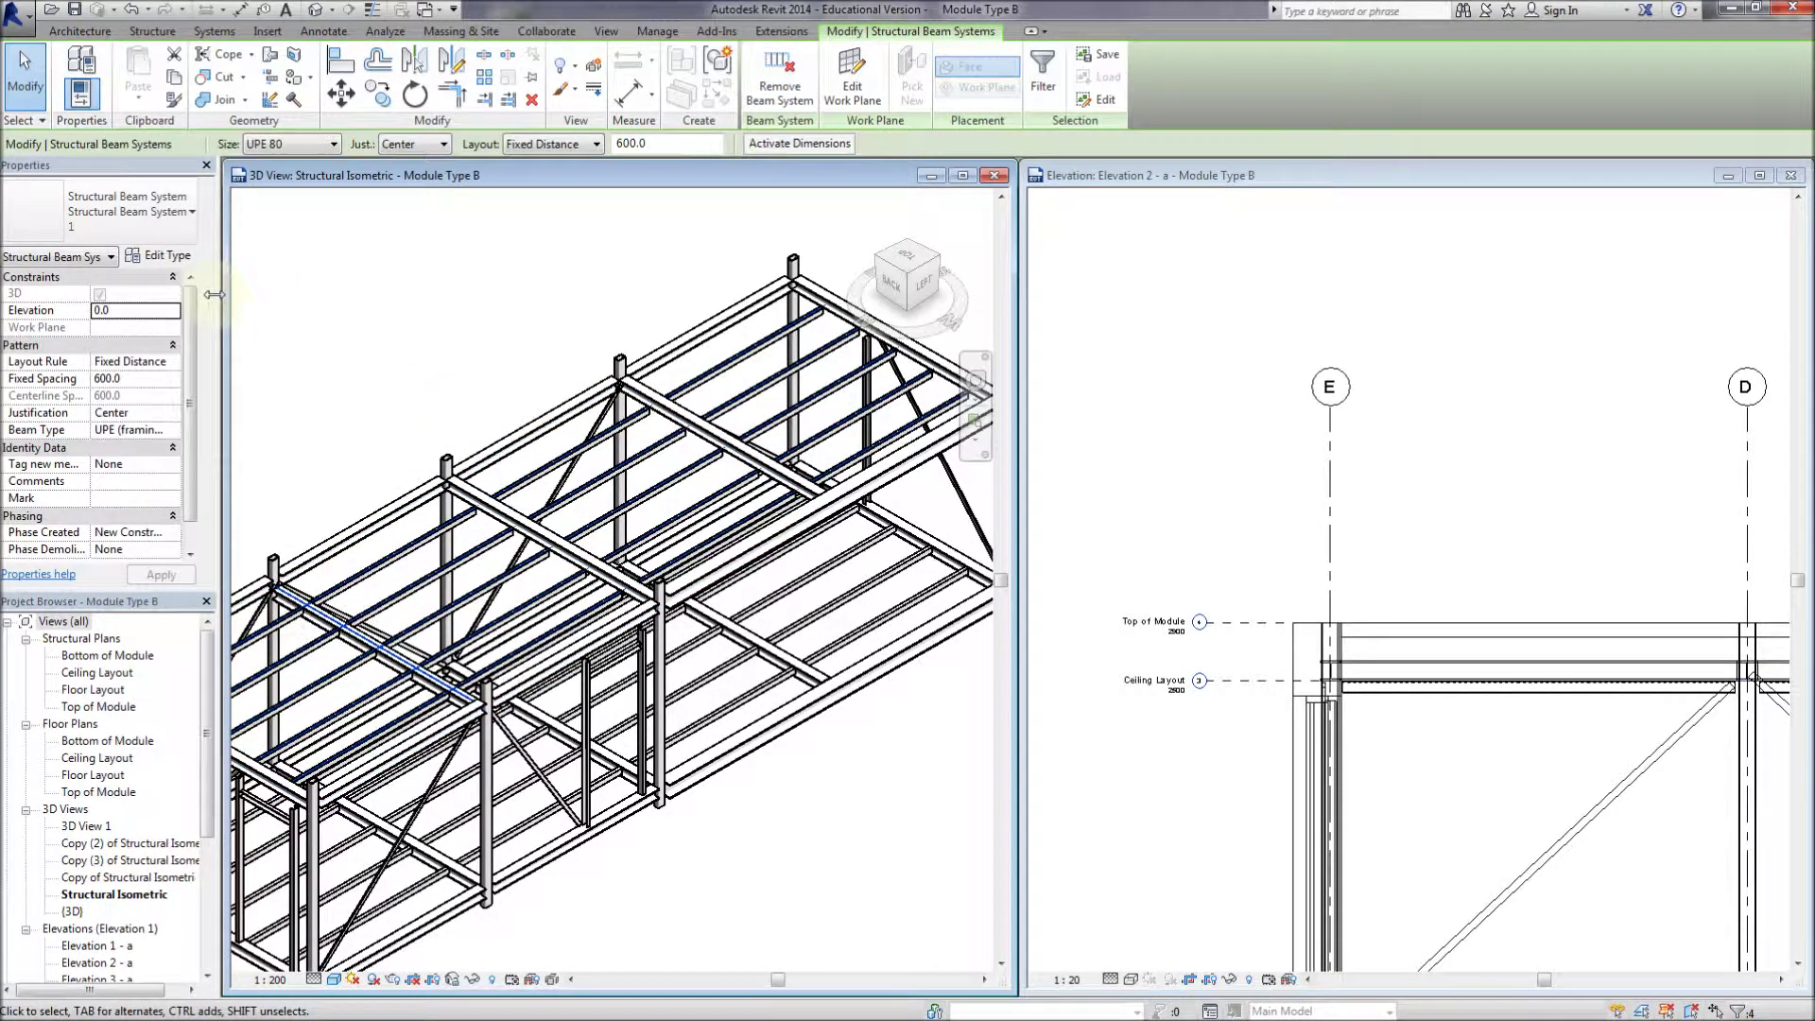
click(162, 312)
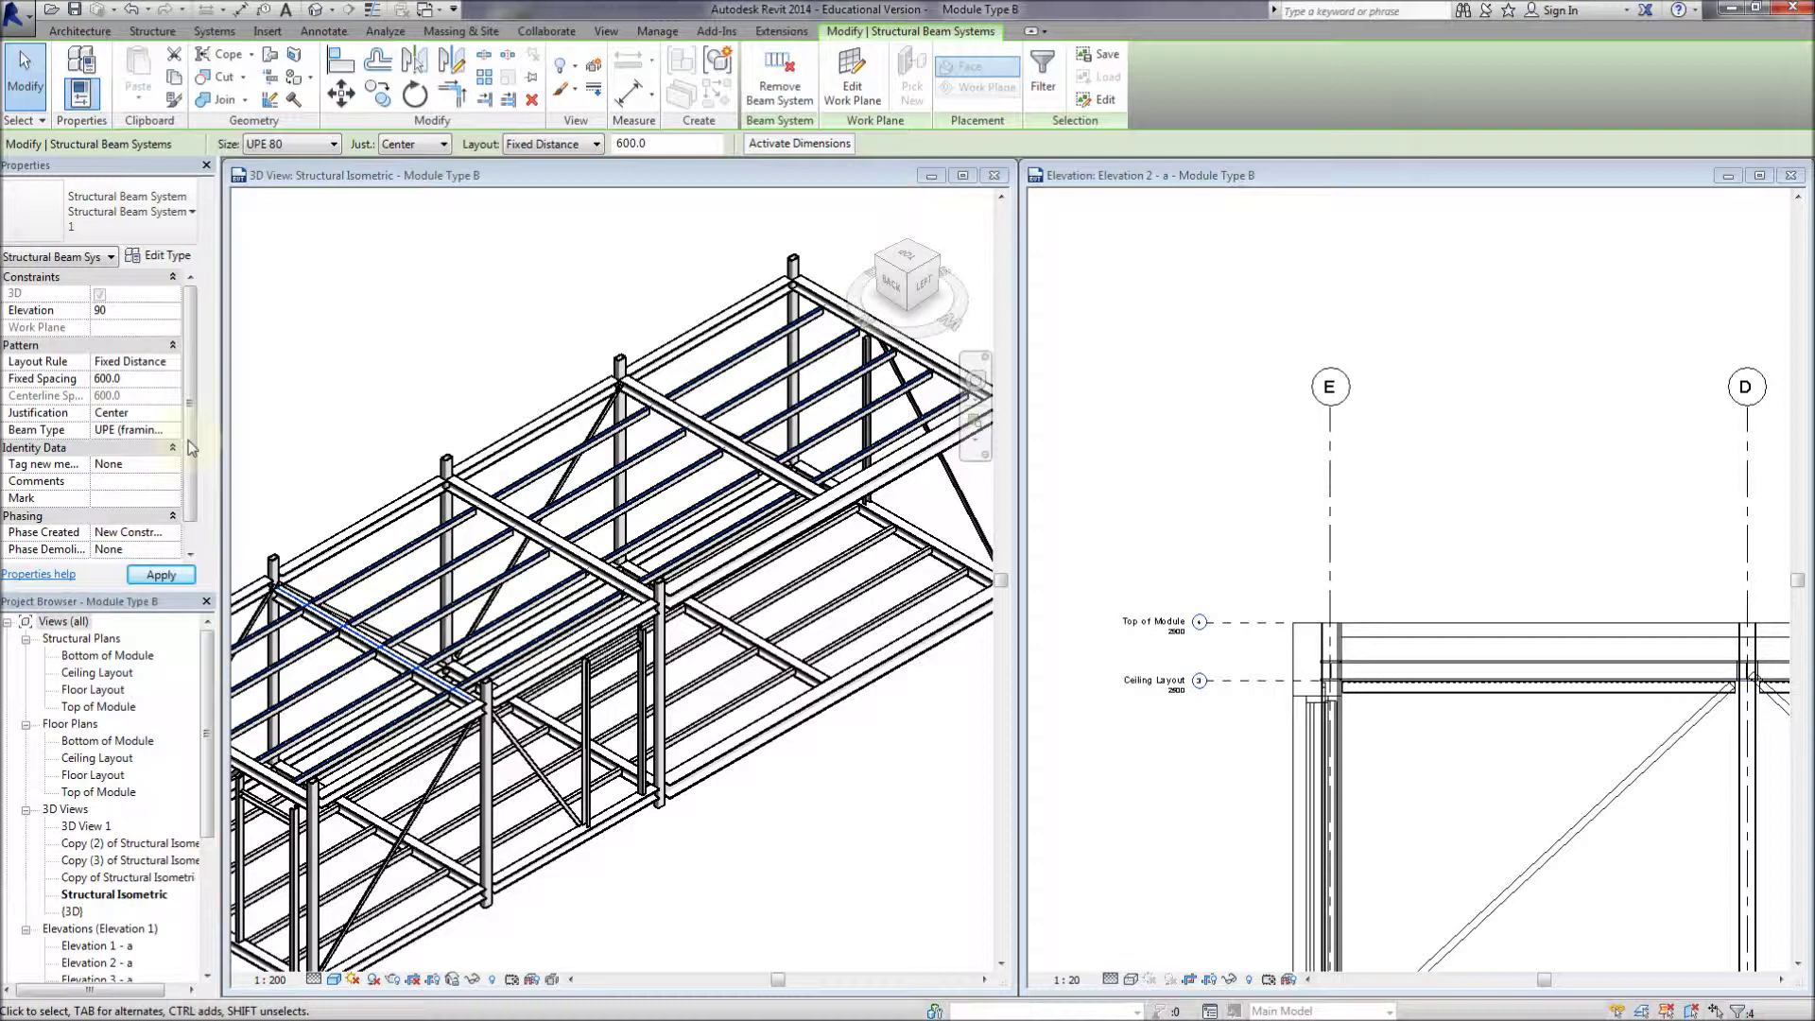
click(161, 575)
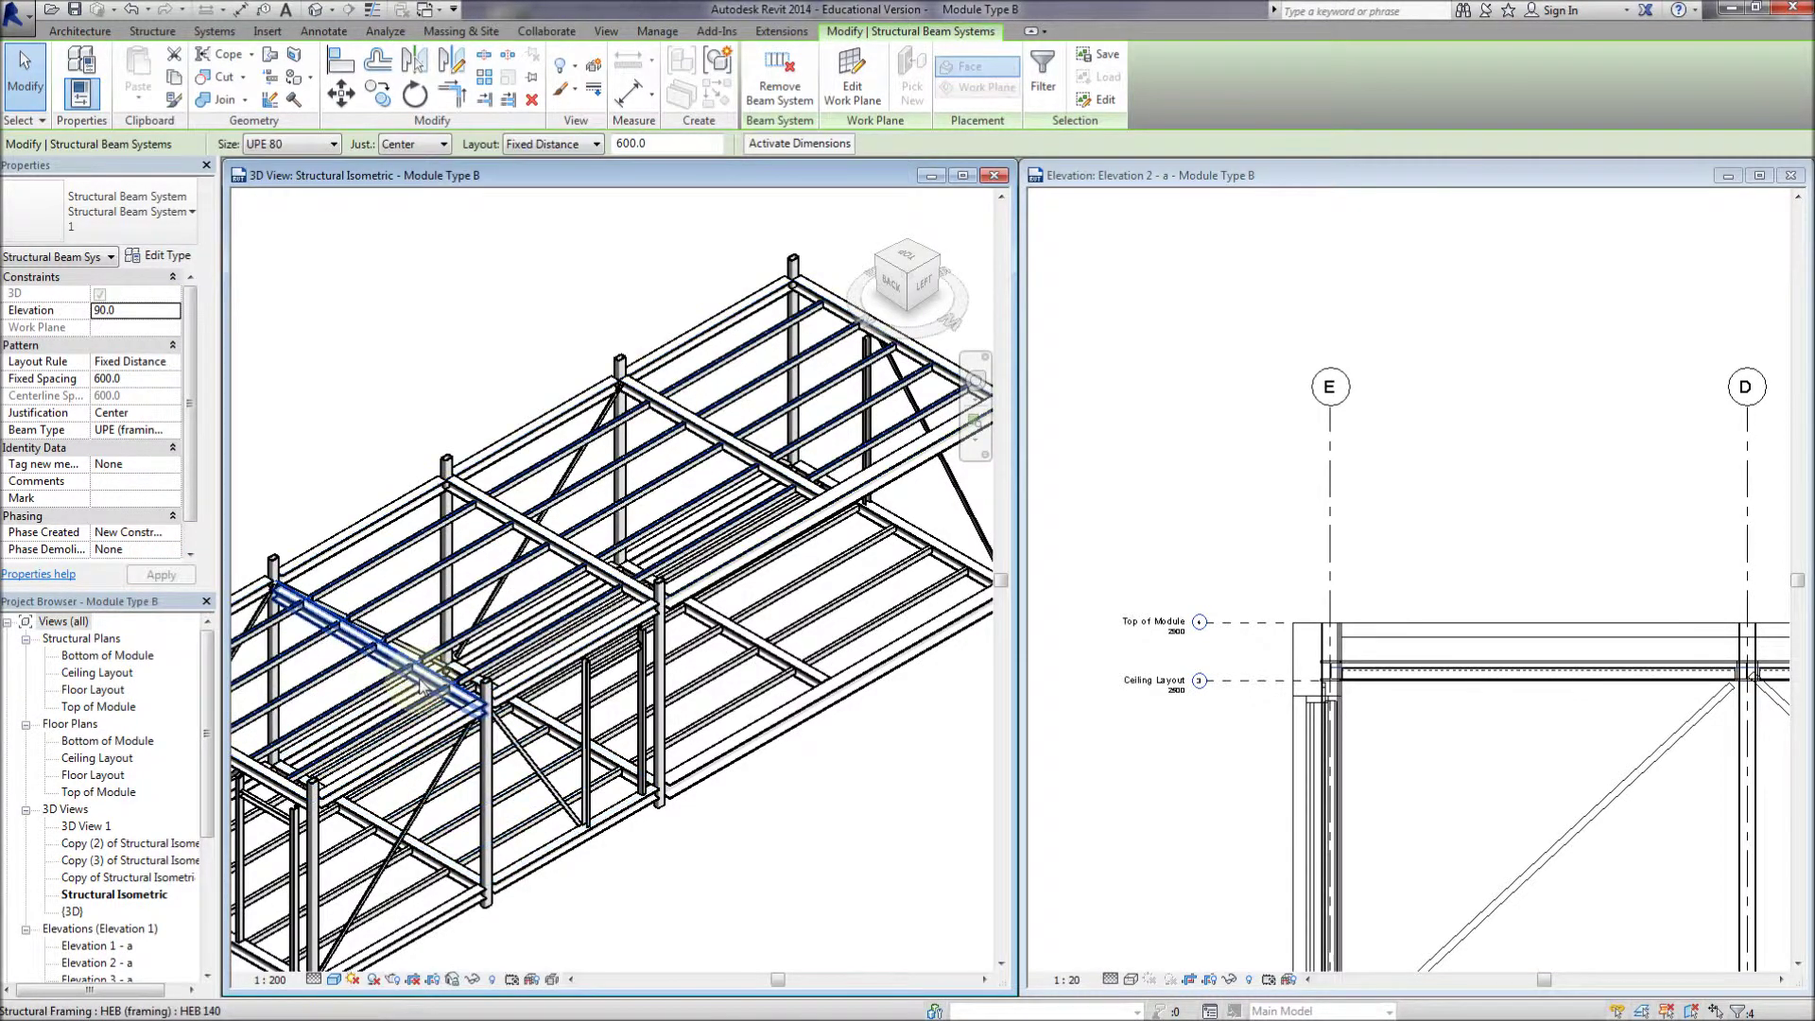
Examine how the ceiling joists sit within the frame in the elevation and 3D views, down to the floor level
scroll(1391, 693, up, 2)
click(1384, 692)
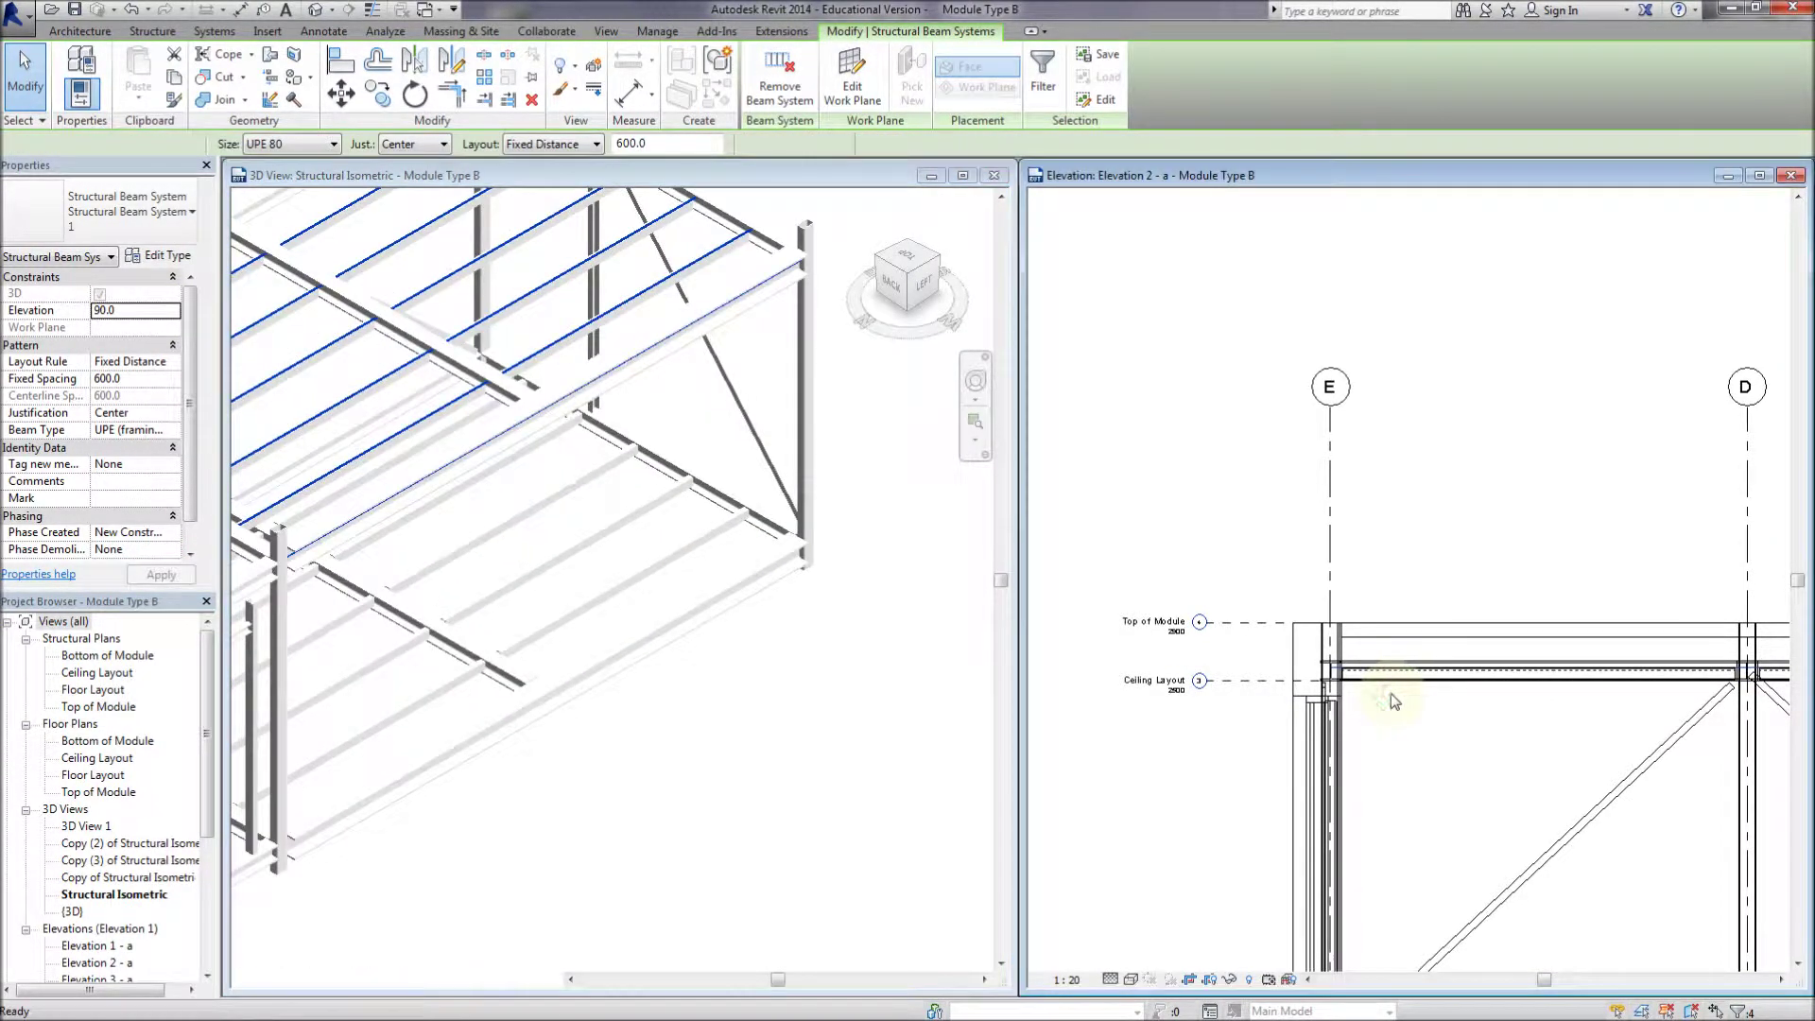
scroll(1383, 690, up, 3)
scroll(832, 628, down, 2)
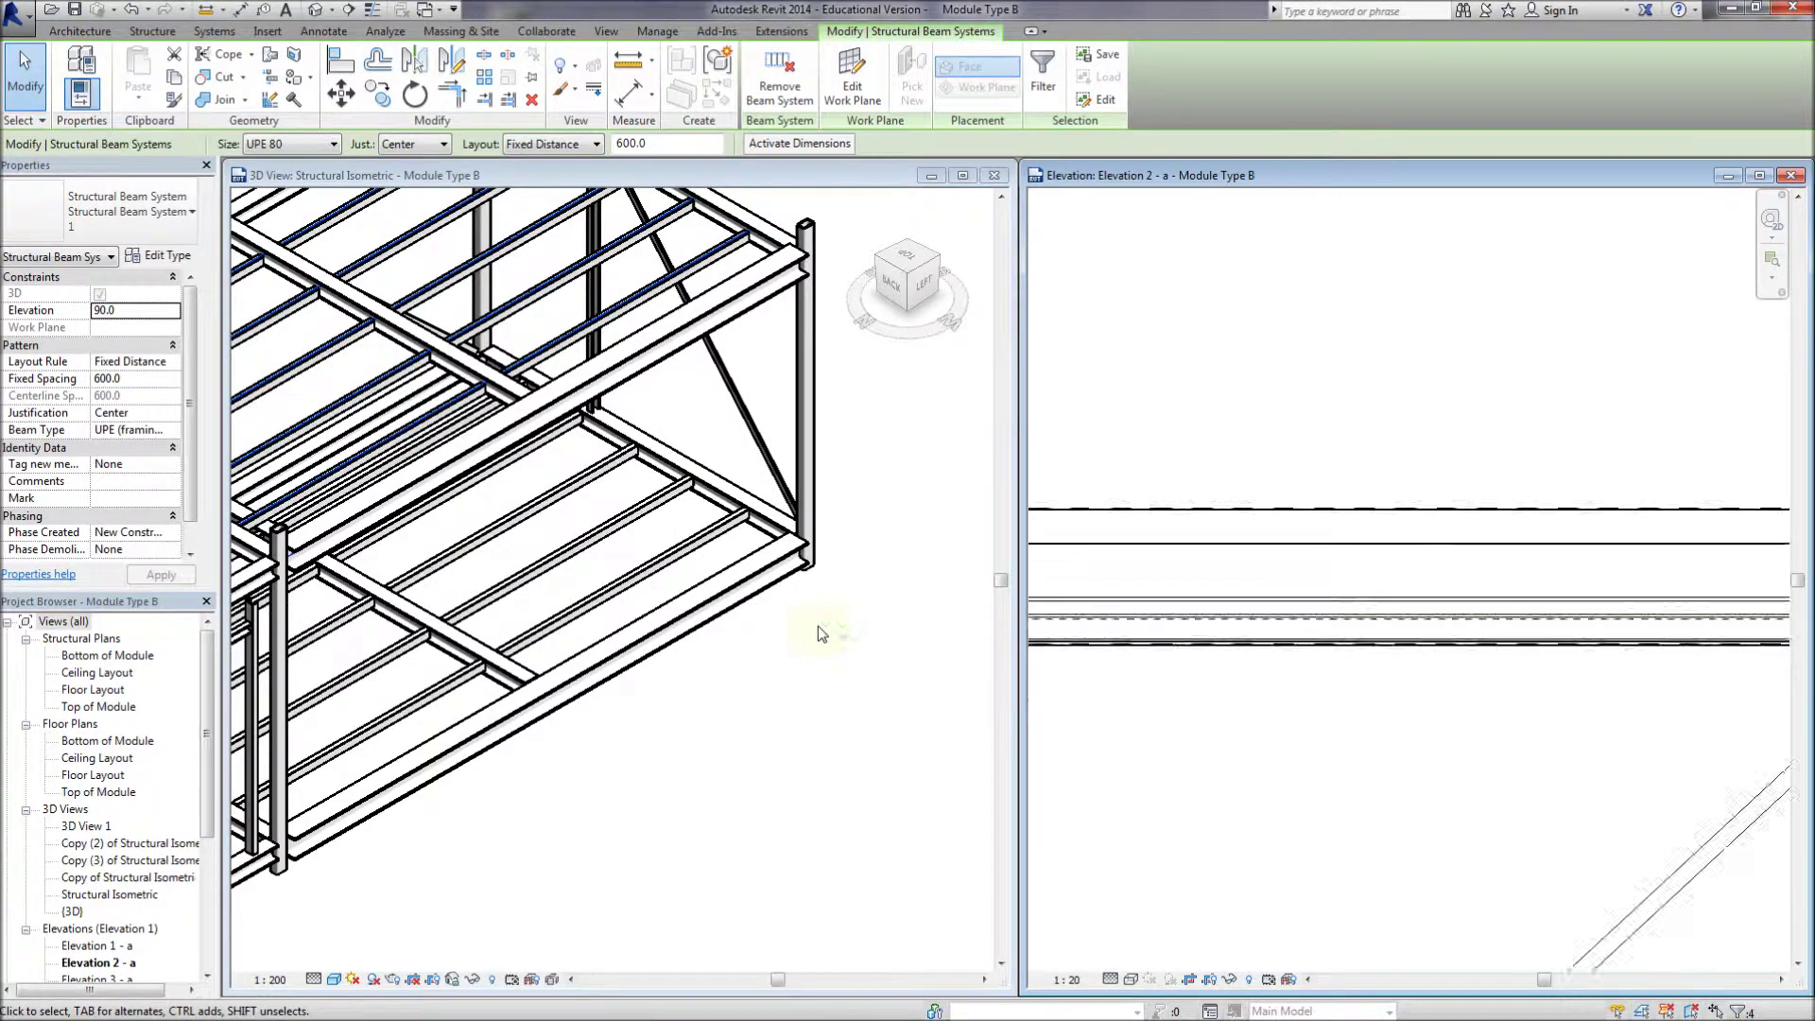
click(627, 592)
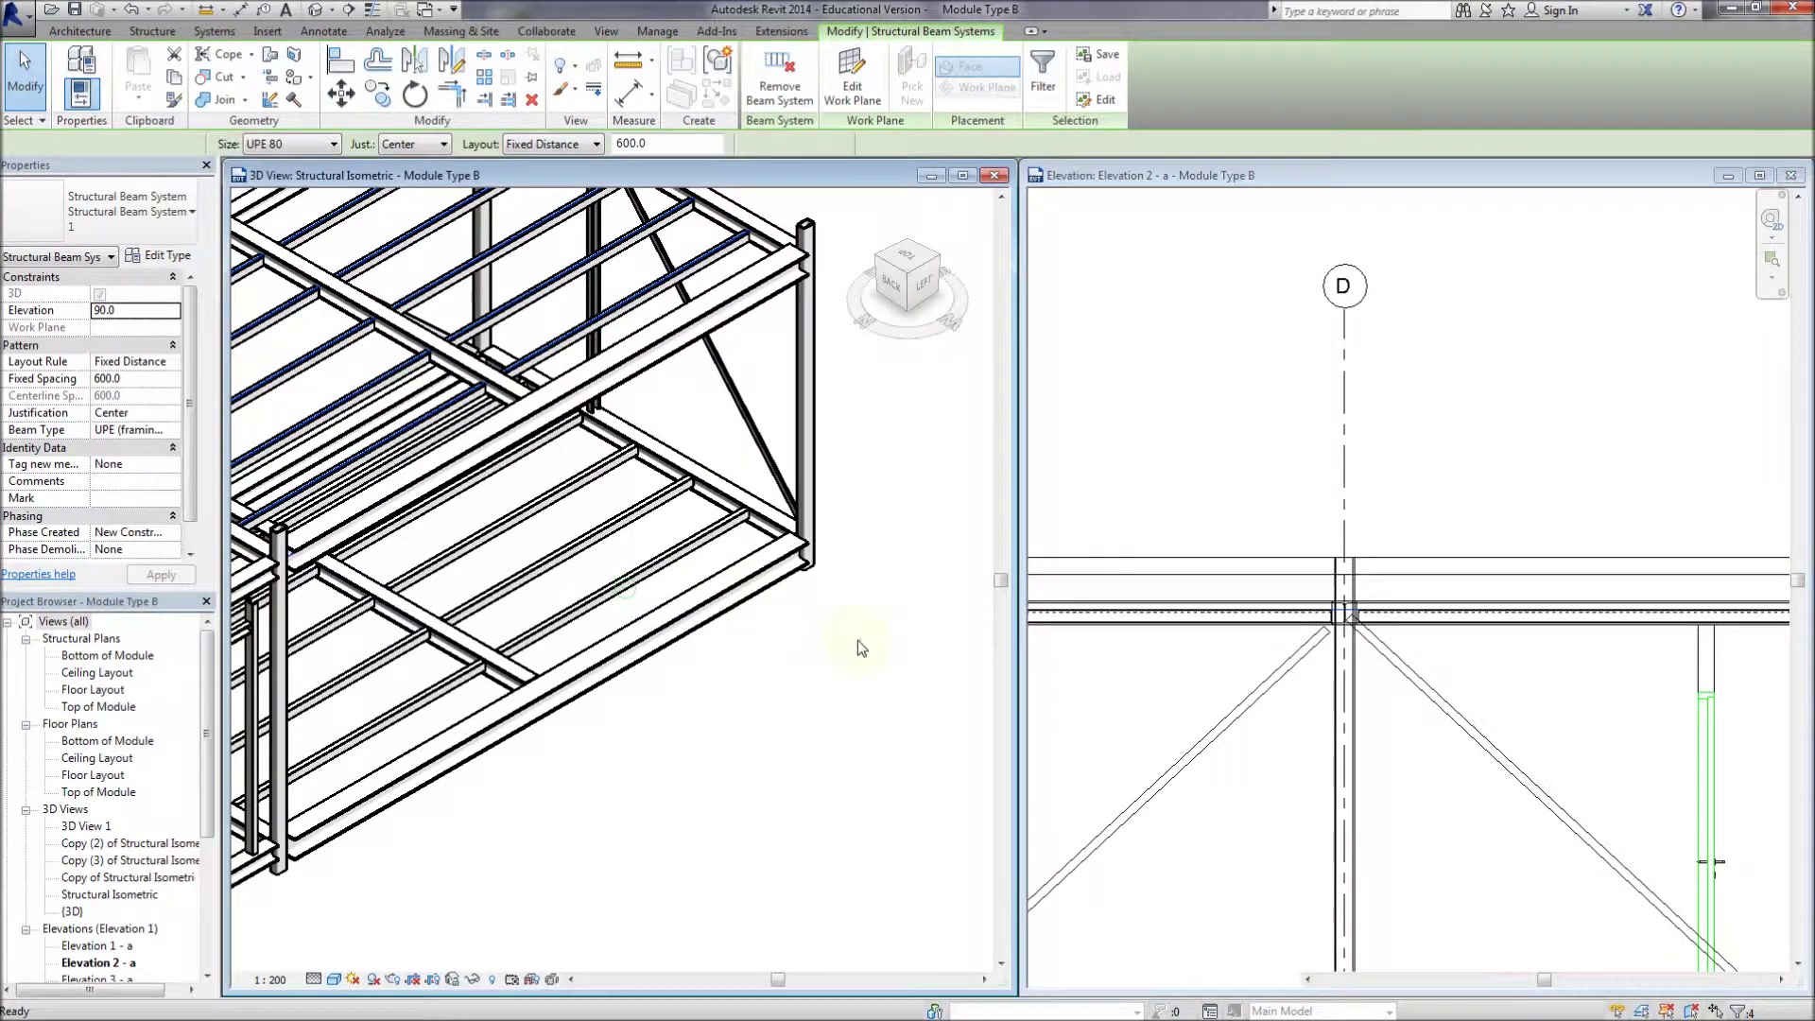
middle_drag(876, 584, 928, 684)
scroll(822, 647, down, 1)
scroll(818, 643, down, 2)
click(891, 800)
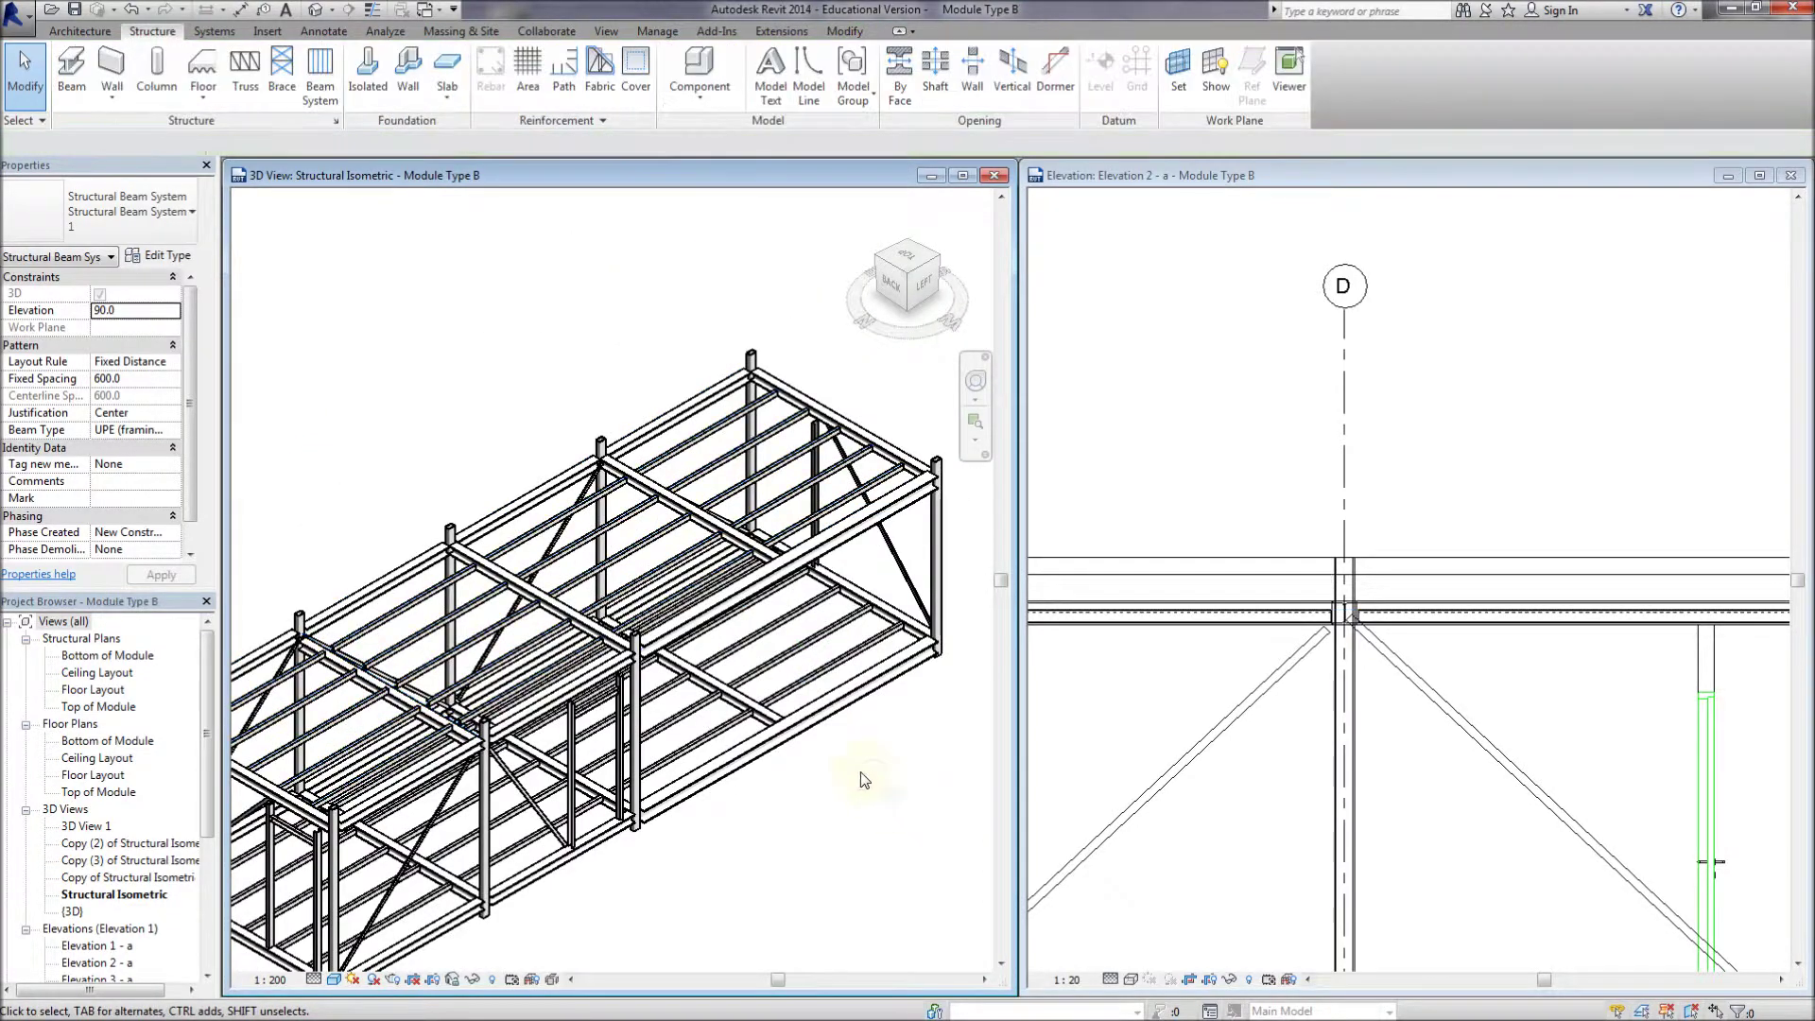
middle_drag(820, 806, 848, 797)
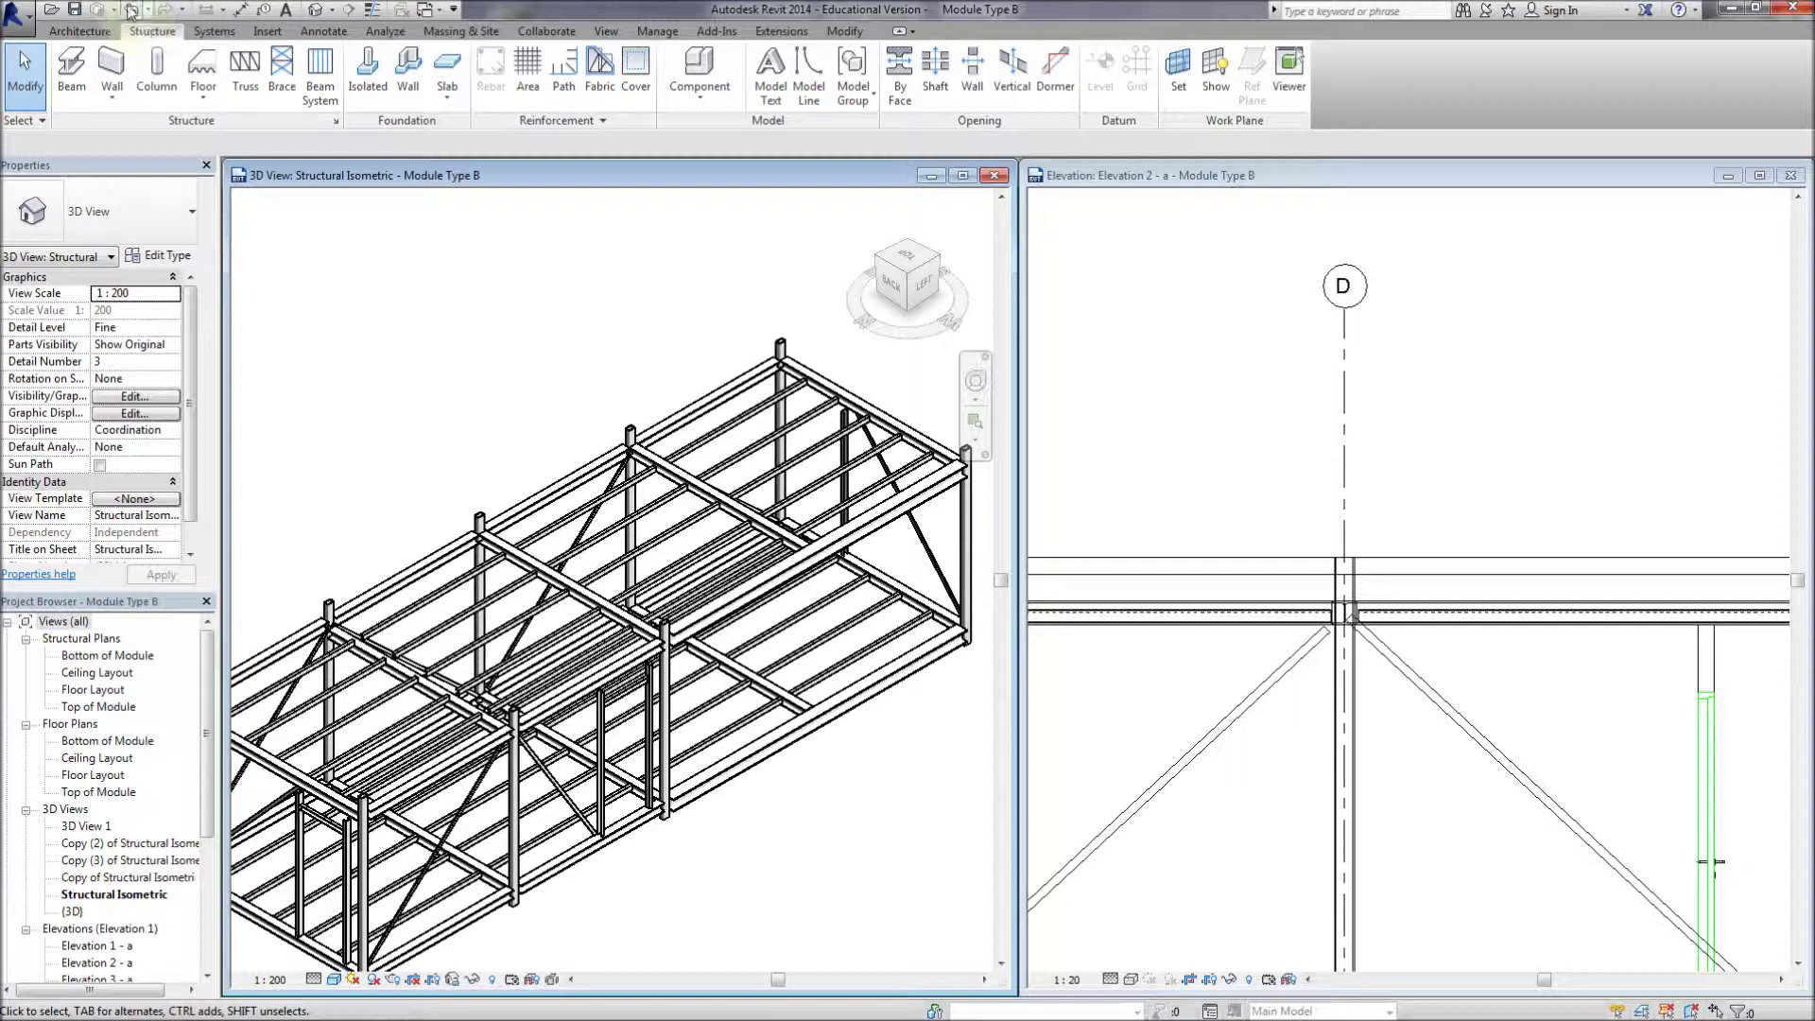
middle_drag(442, 449, 519, 440)
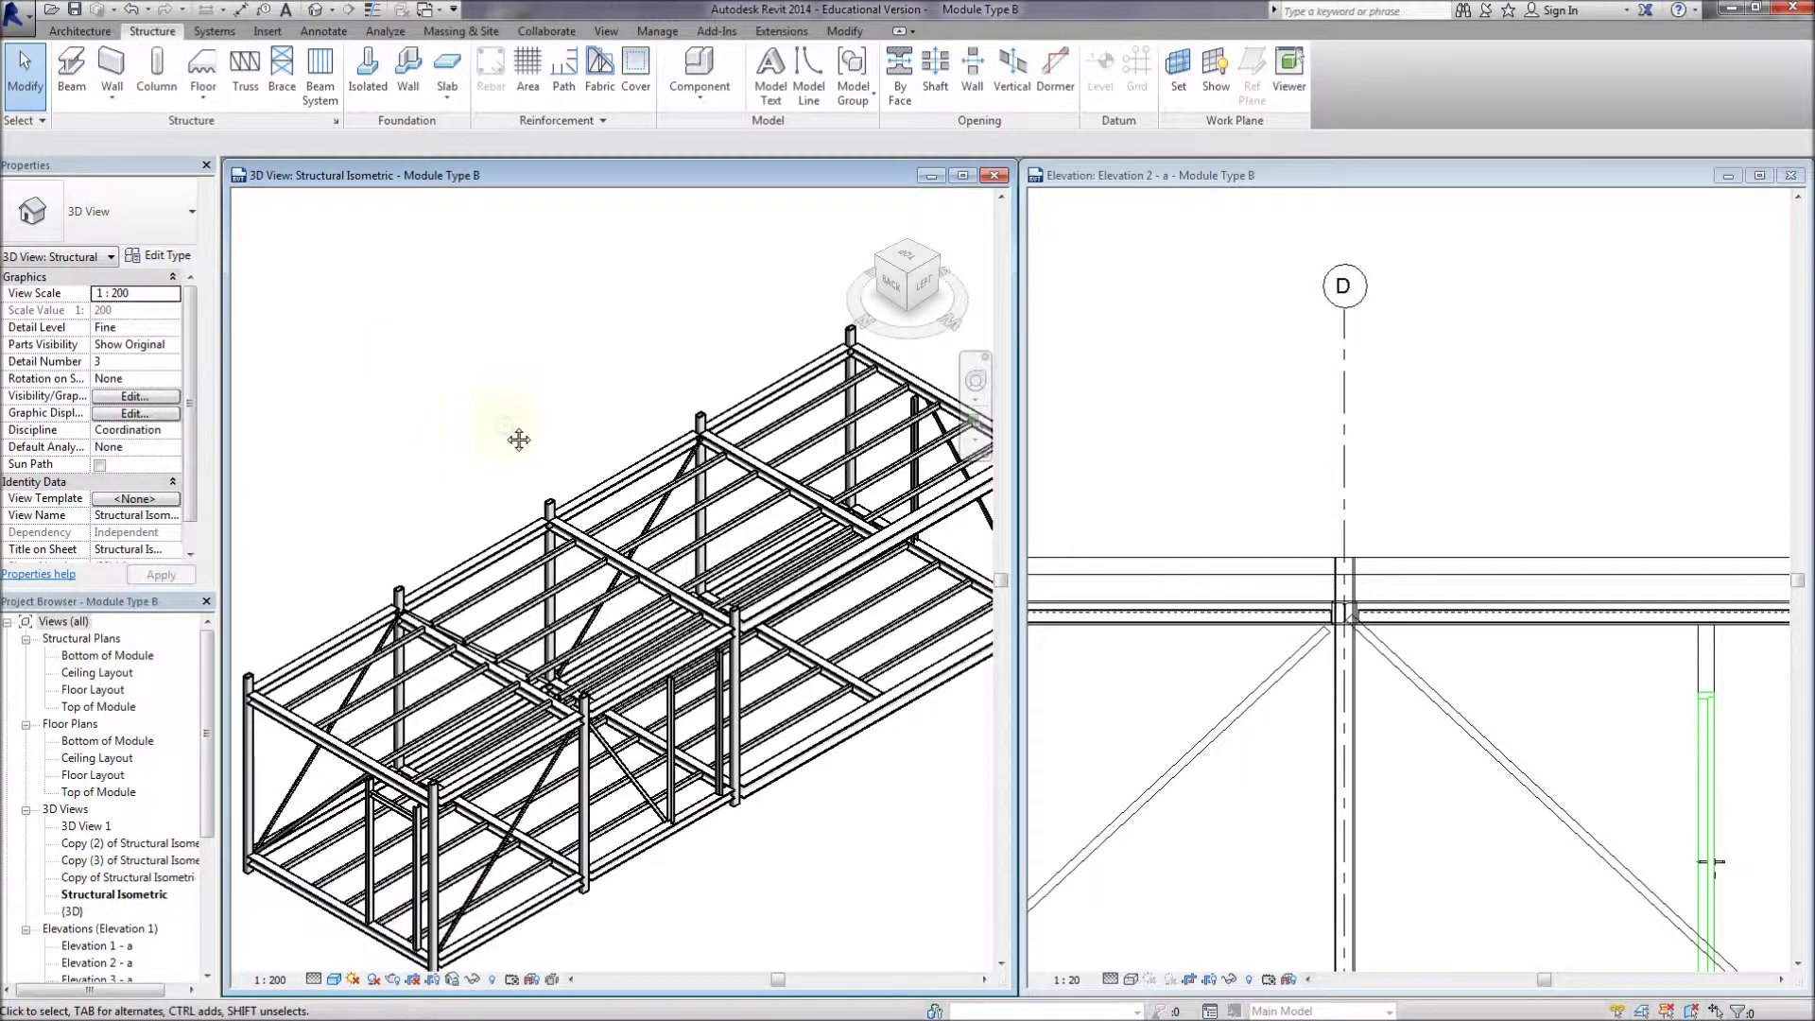
scroll(1305, 778, down, 5)
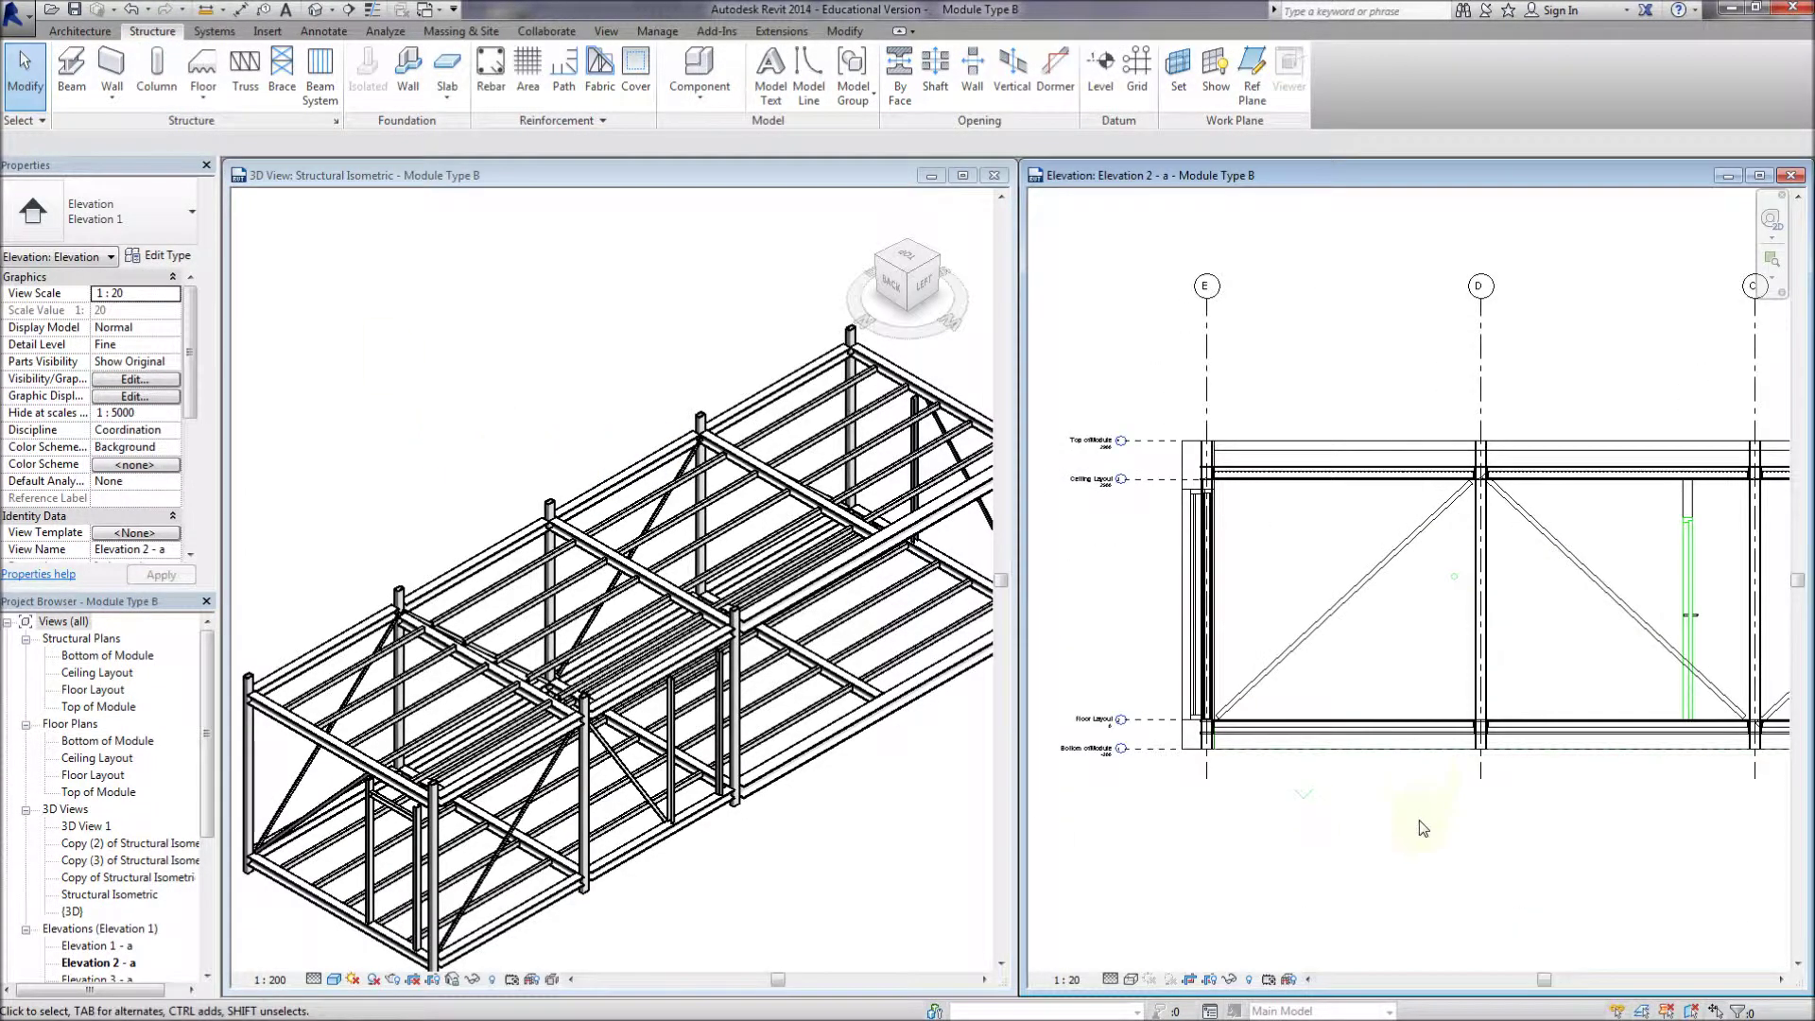
scroll(1418, 813, up, 3)
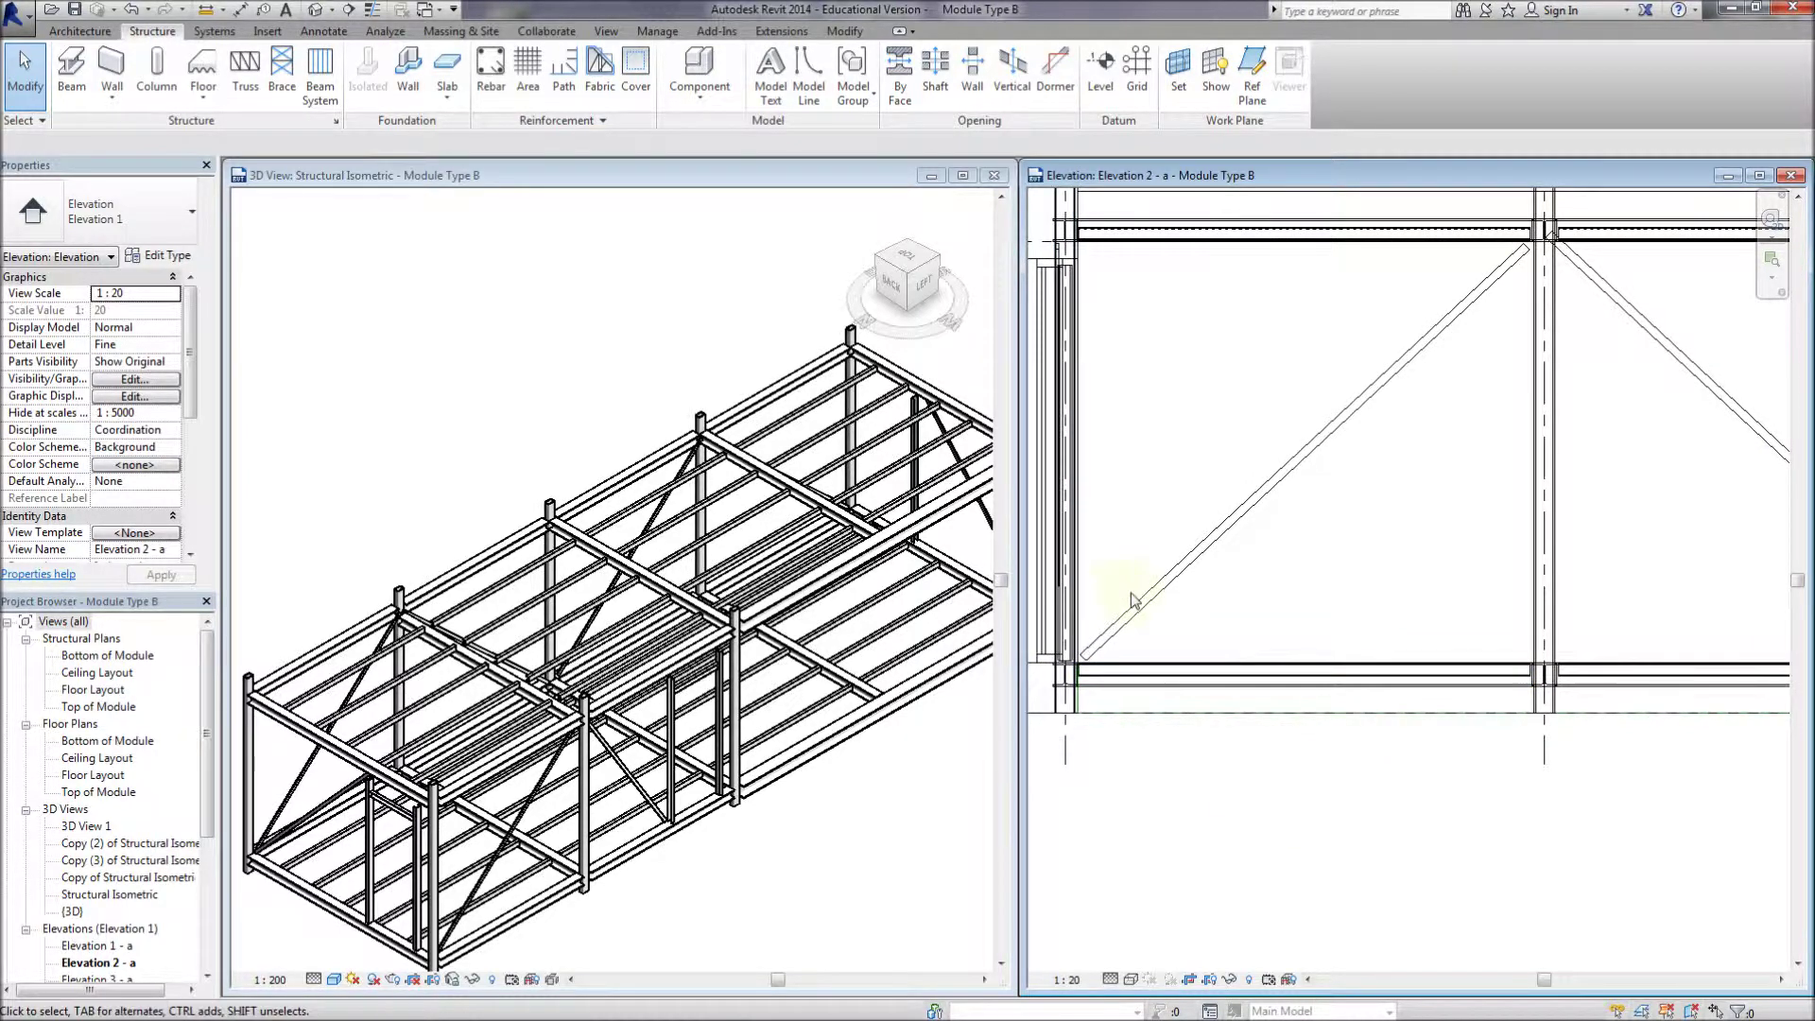
Fit the whole module in the Structural Isometric view and close the Elevation 2 - a view
click(976, 761)
scroll(818, 629, down, 5)
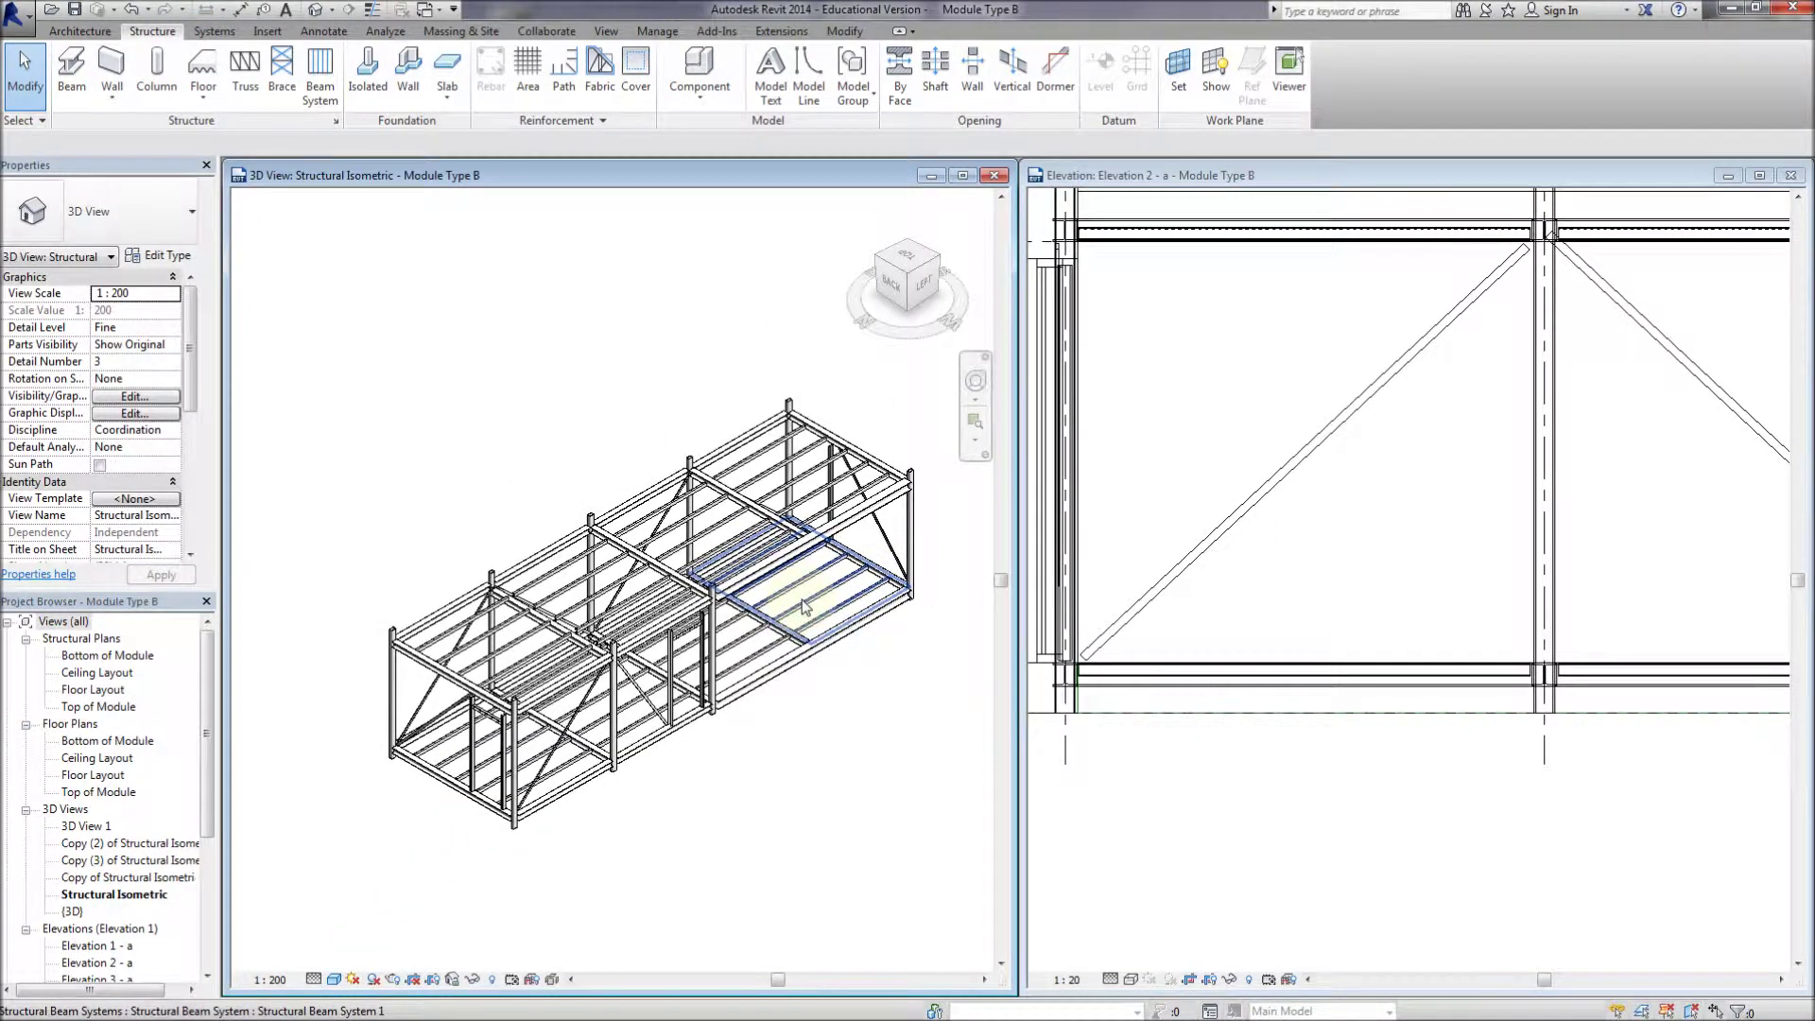
click(1793, 178)
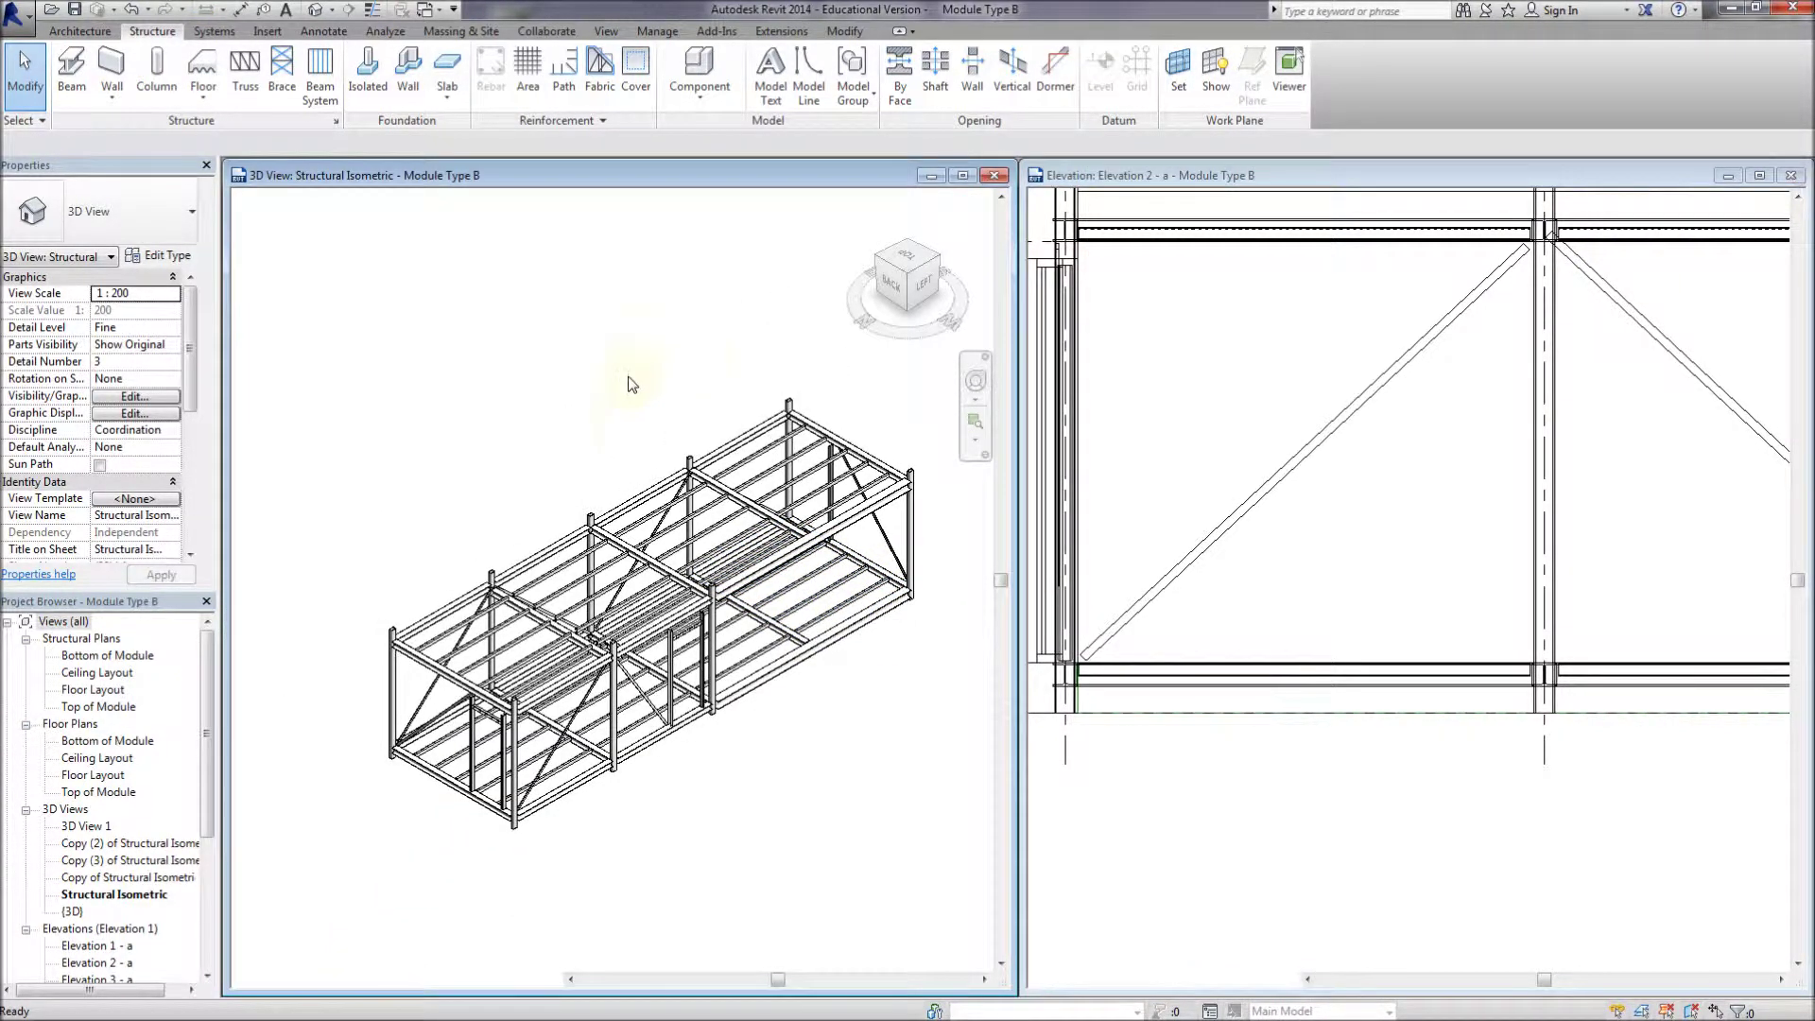
Open the Ceiling Layout structural plan and maximize its view so the whole ceiling frame fills the drawing area
mouse_move(205, 662)
mouse_down()
mouse_move(202, 751)
mouse_move(209, 635)
mouse_up()
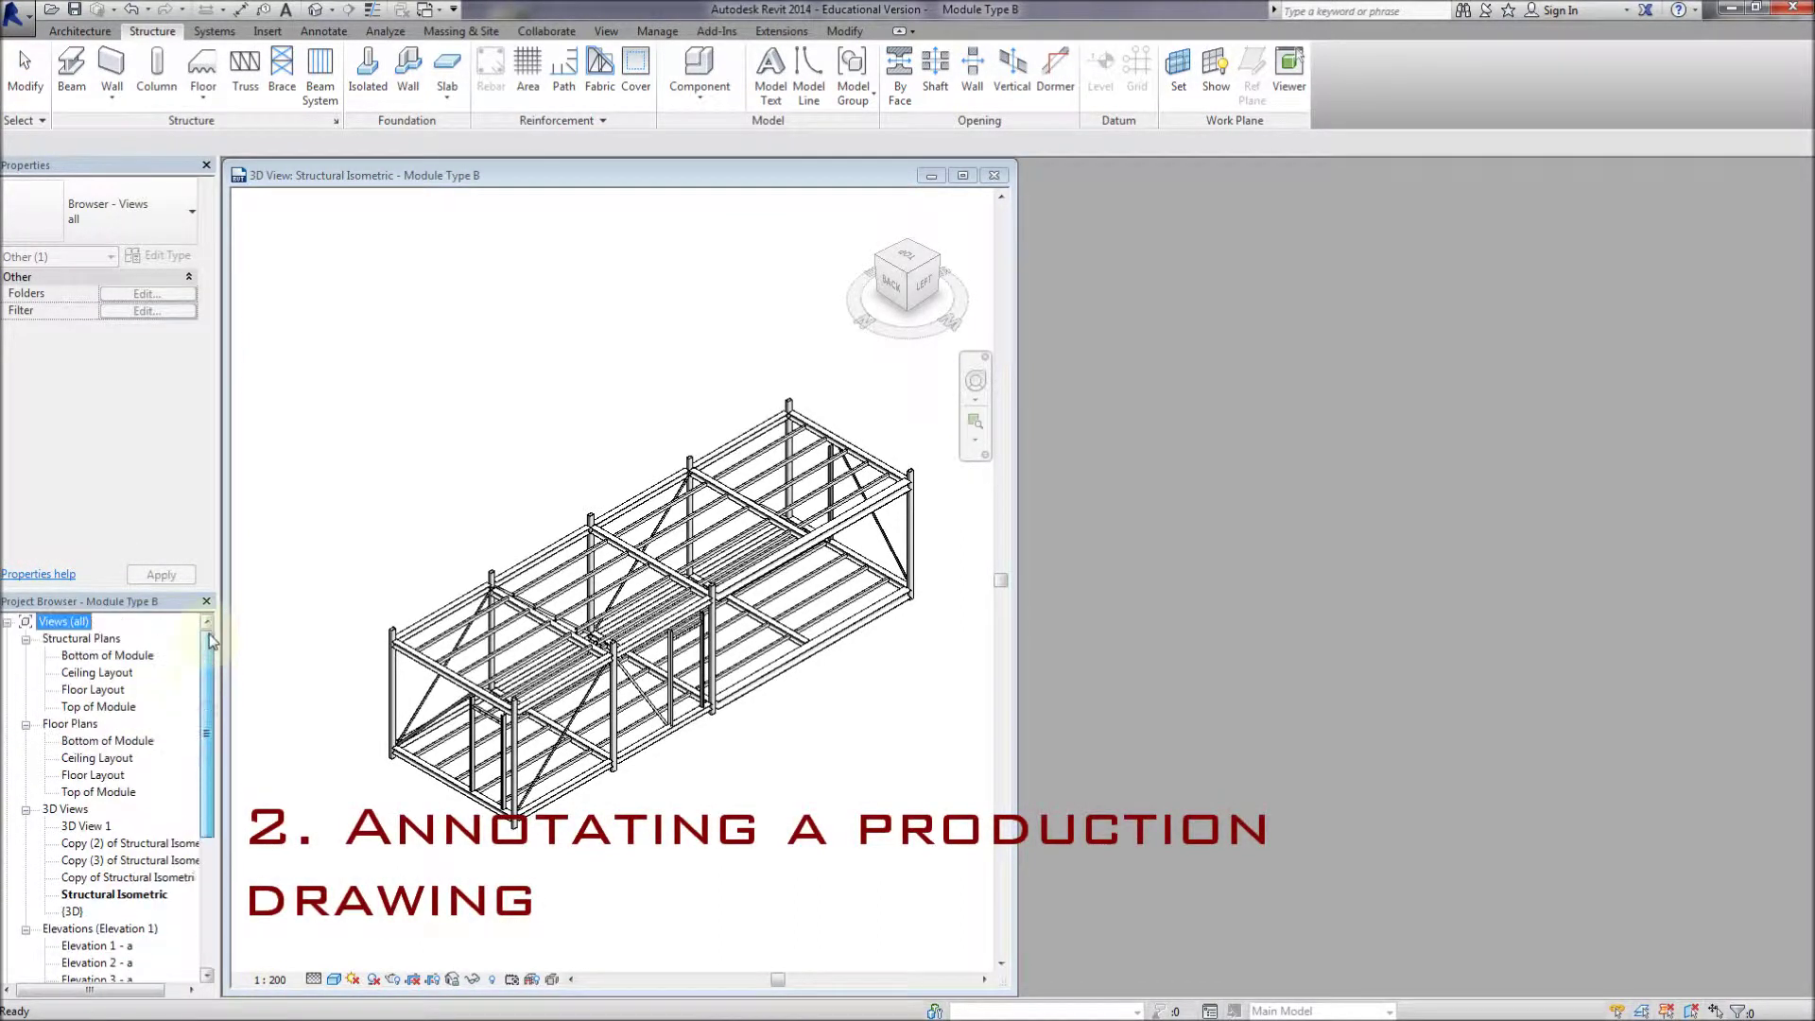
double_click(94, 673)
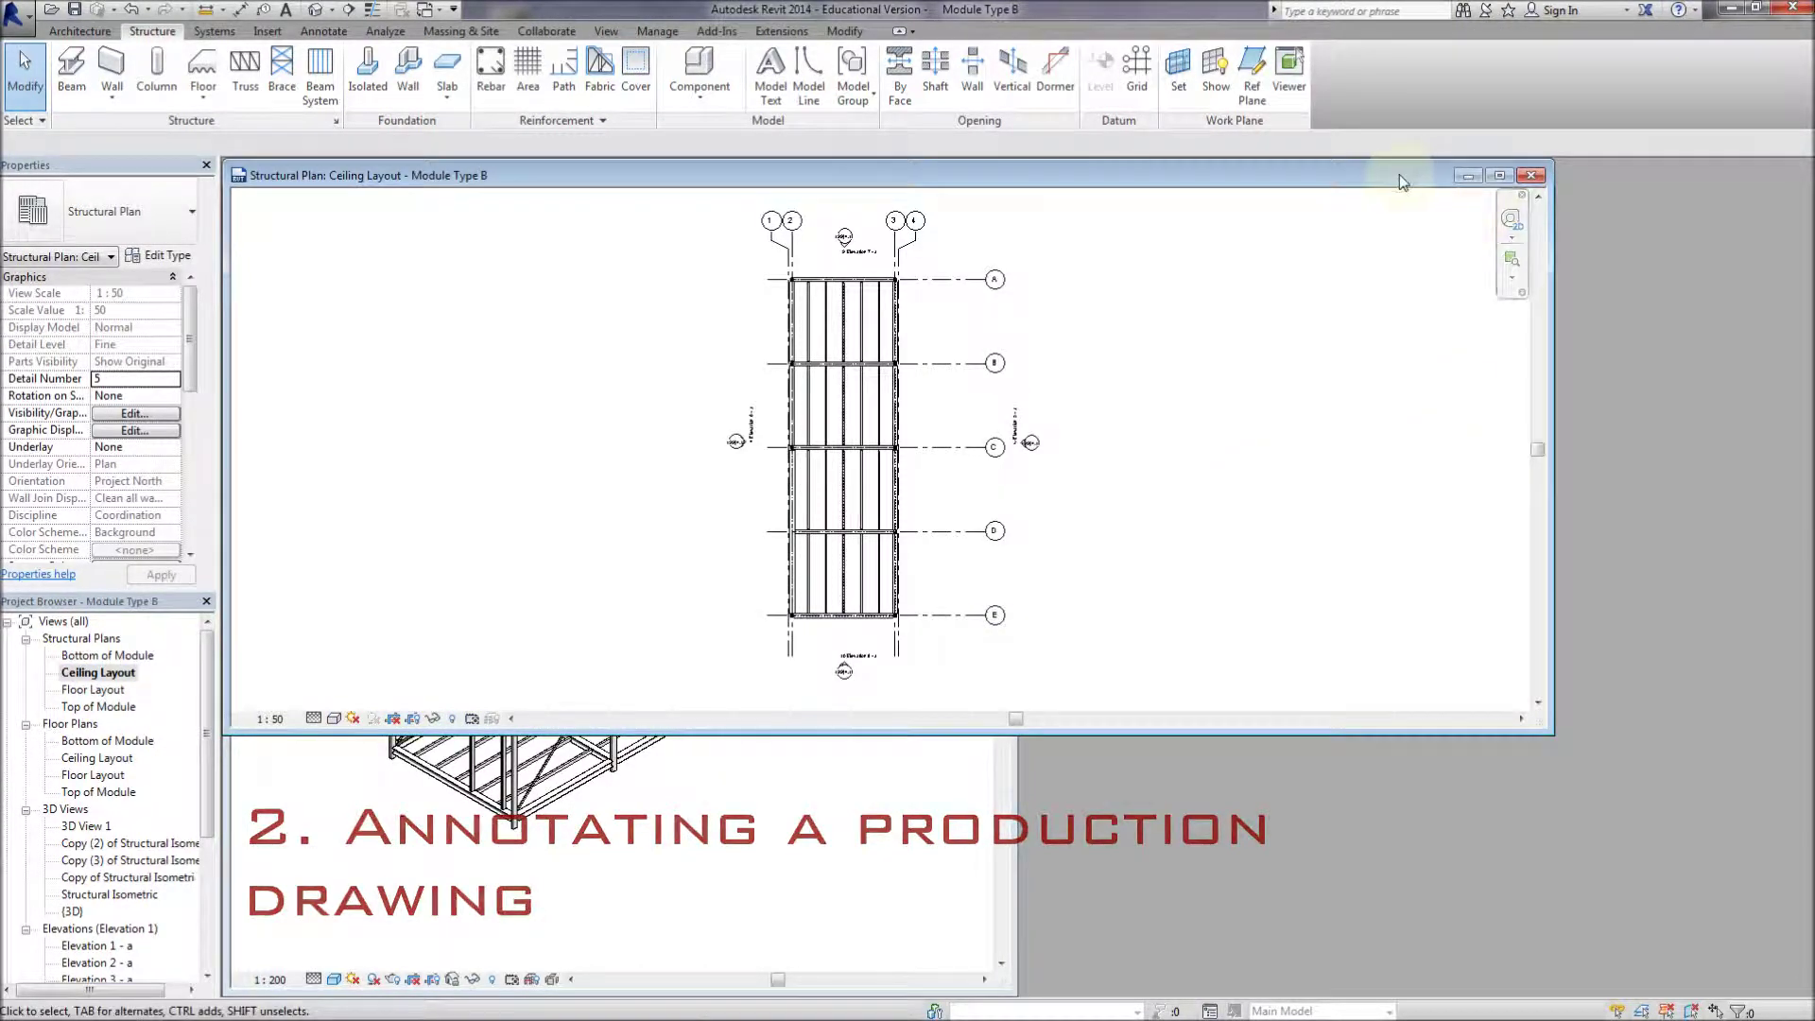
drag(1398, 175, 1553, 256)
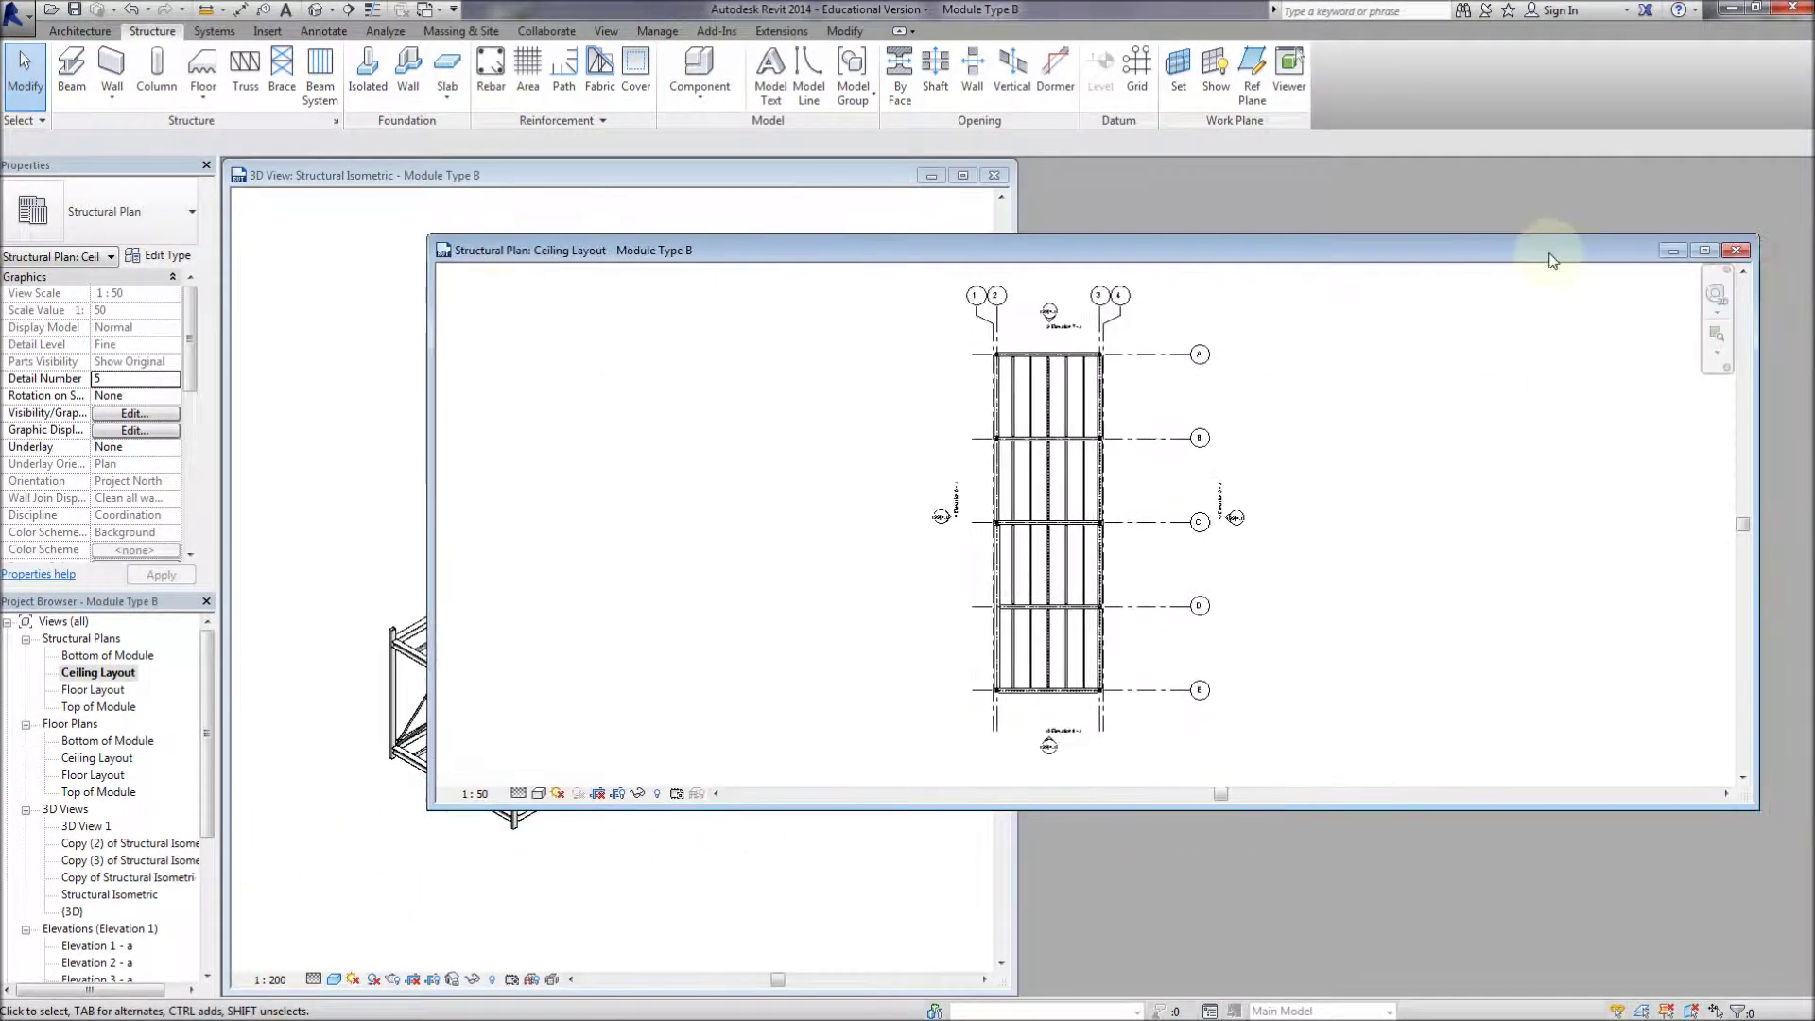
click(1708, 251)
middle_drag(1121, 426, 1276, 617)
scroll(1275, 616, up, 1)
scroll(941, 464, up, 3)
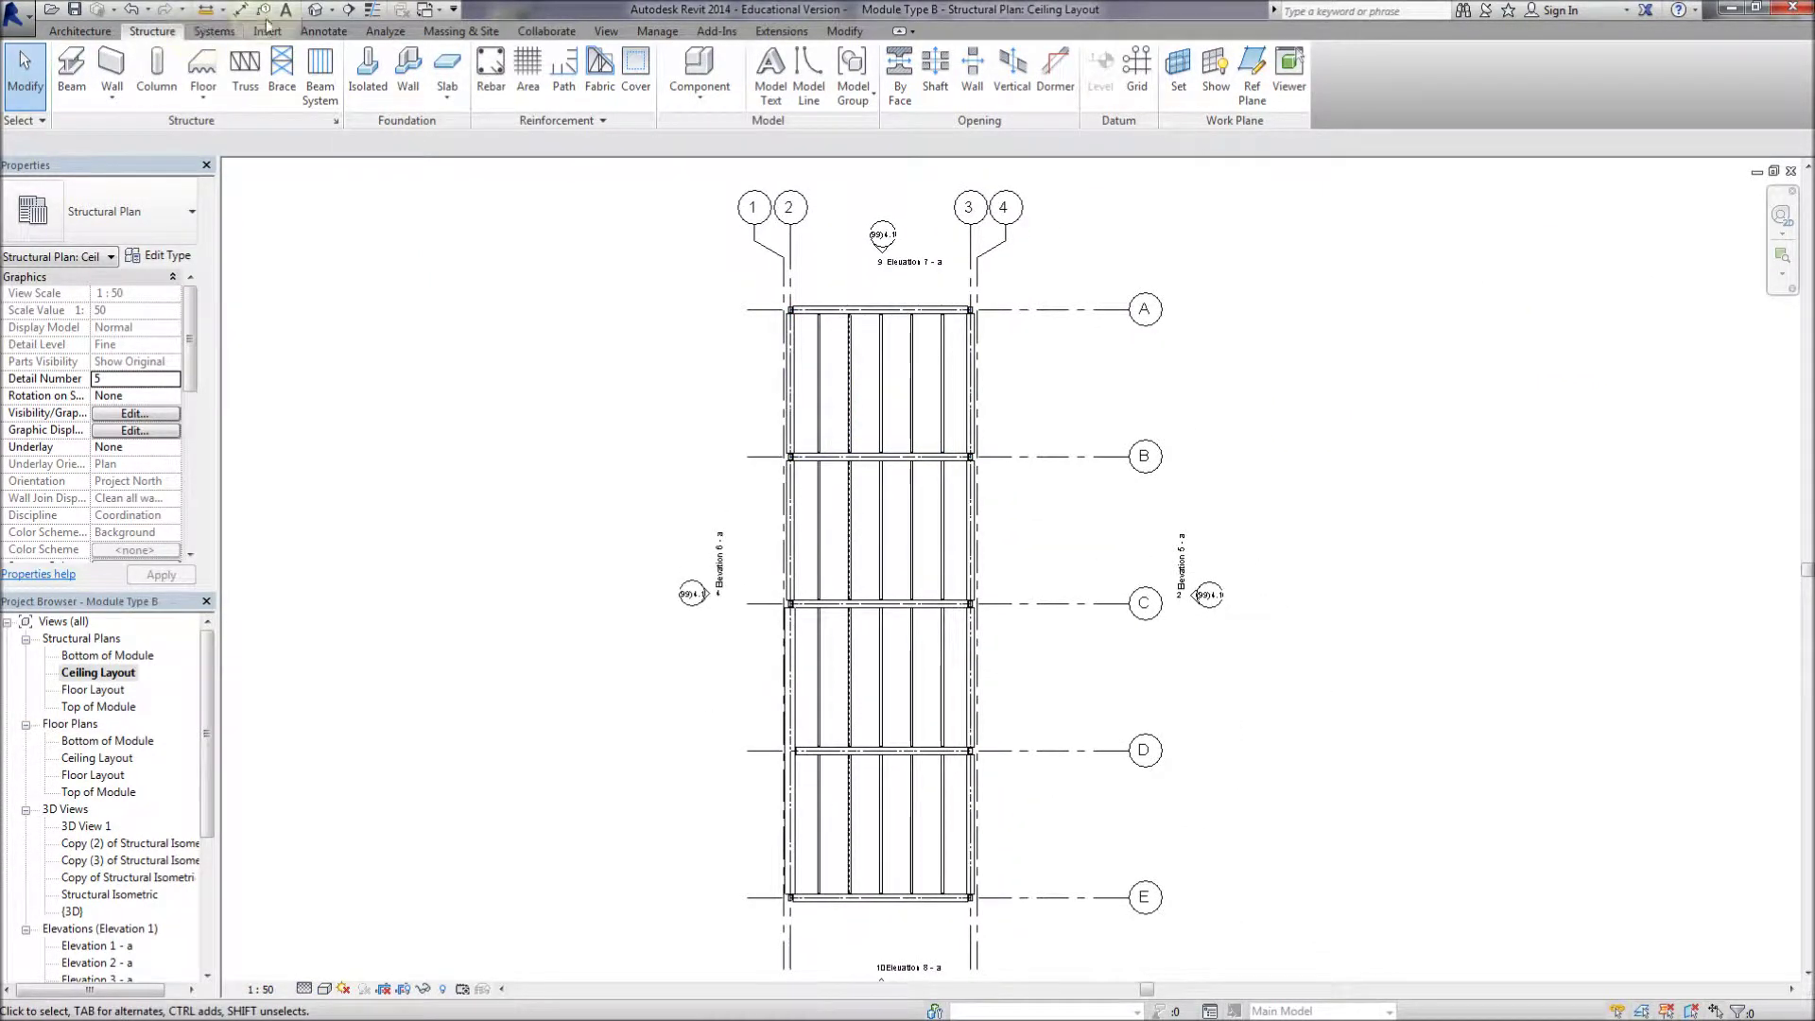
Place an aligned dimension string across grids A, B, C, D and E beside the ceiling frame, between grid 4 and the grid bubbles
click(320, 30)
click(112, 75)
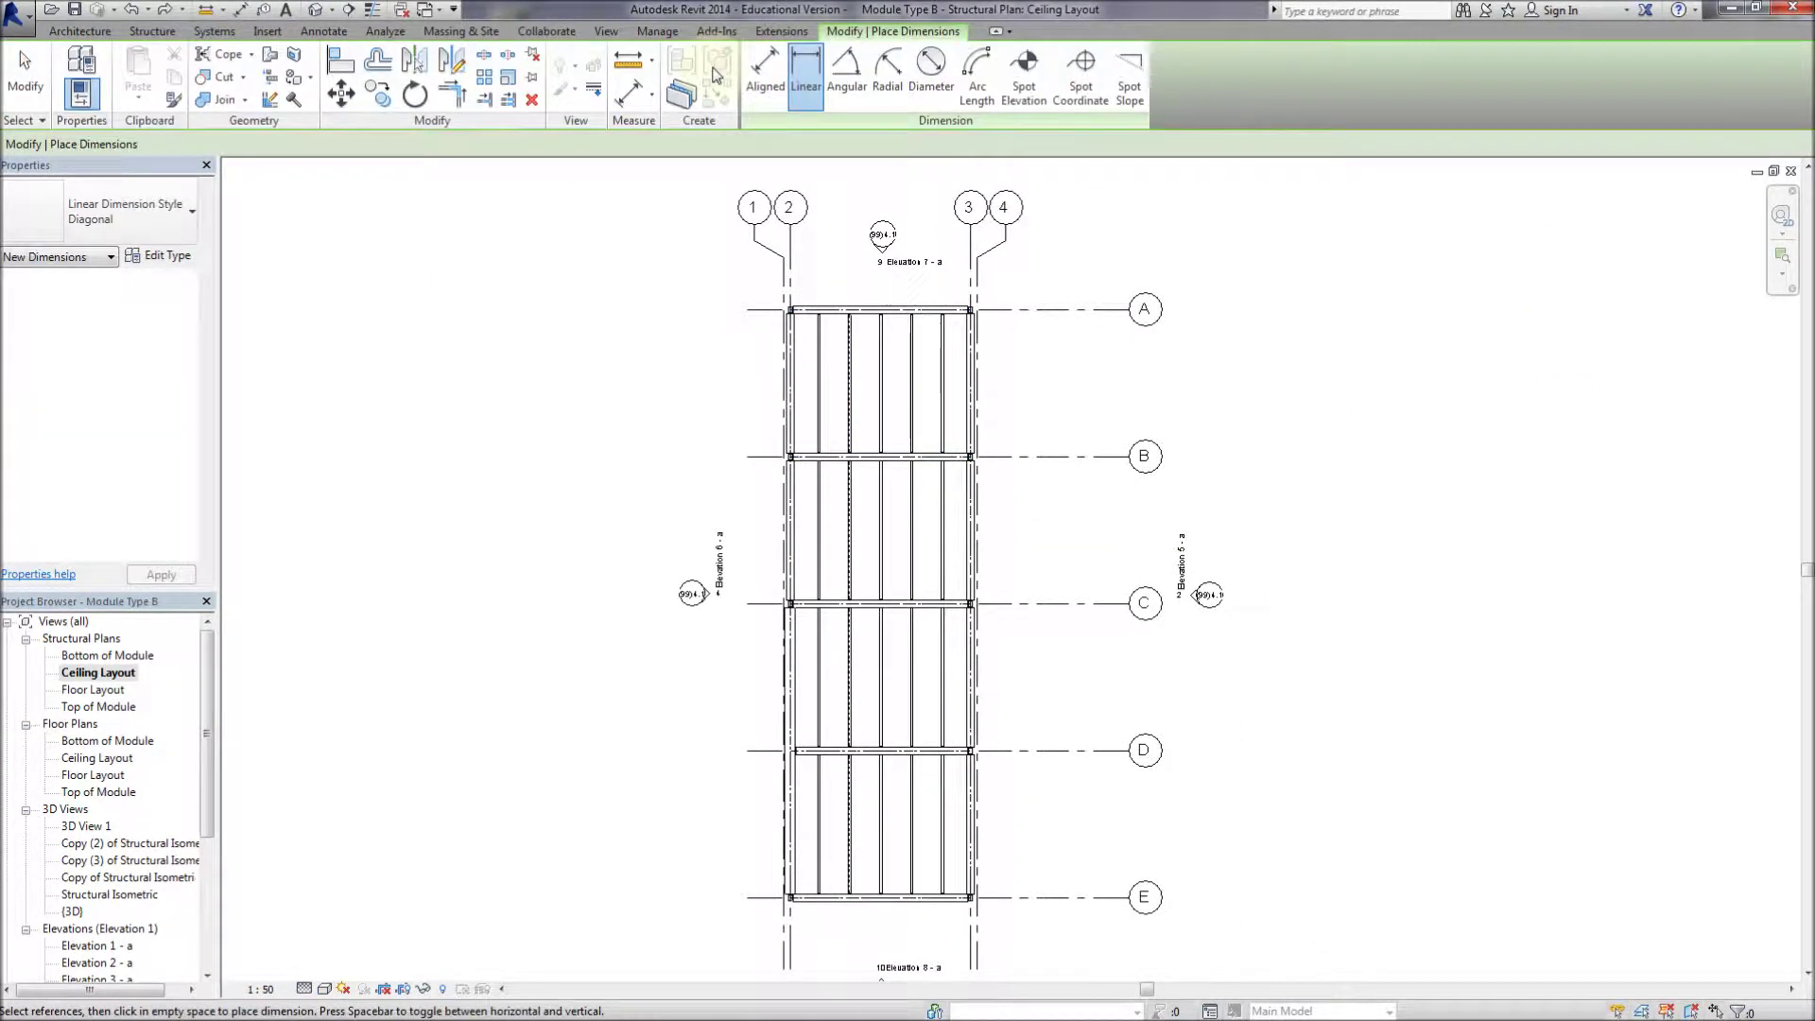
click(765, 70)
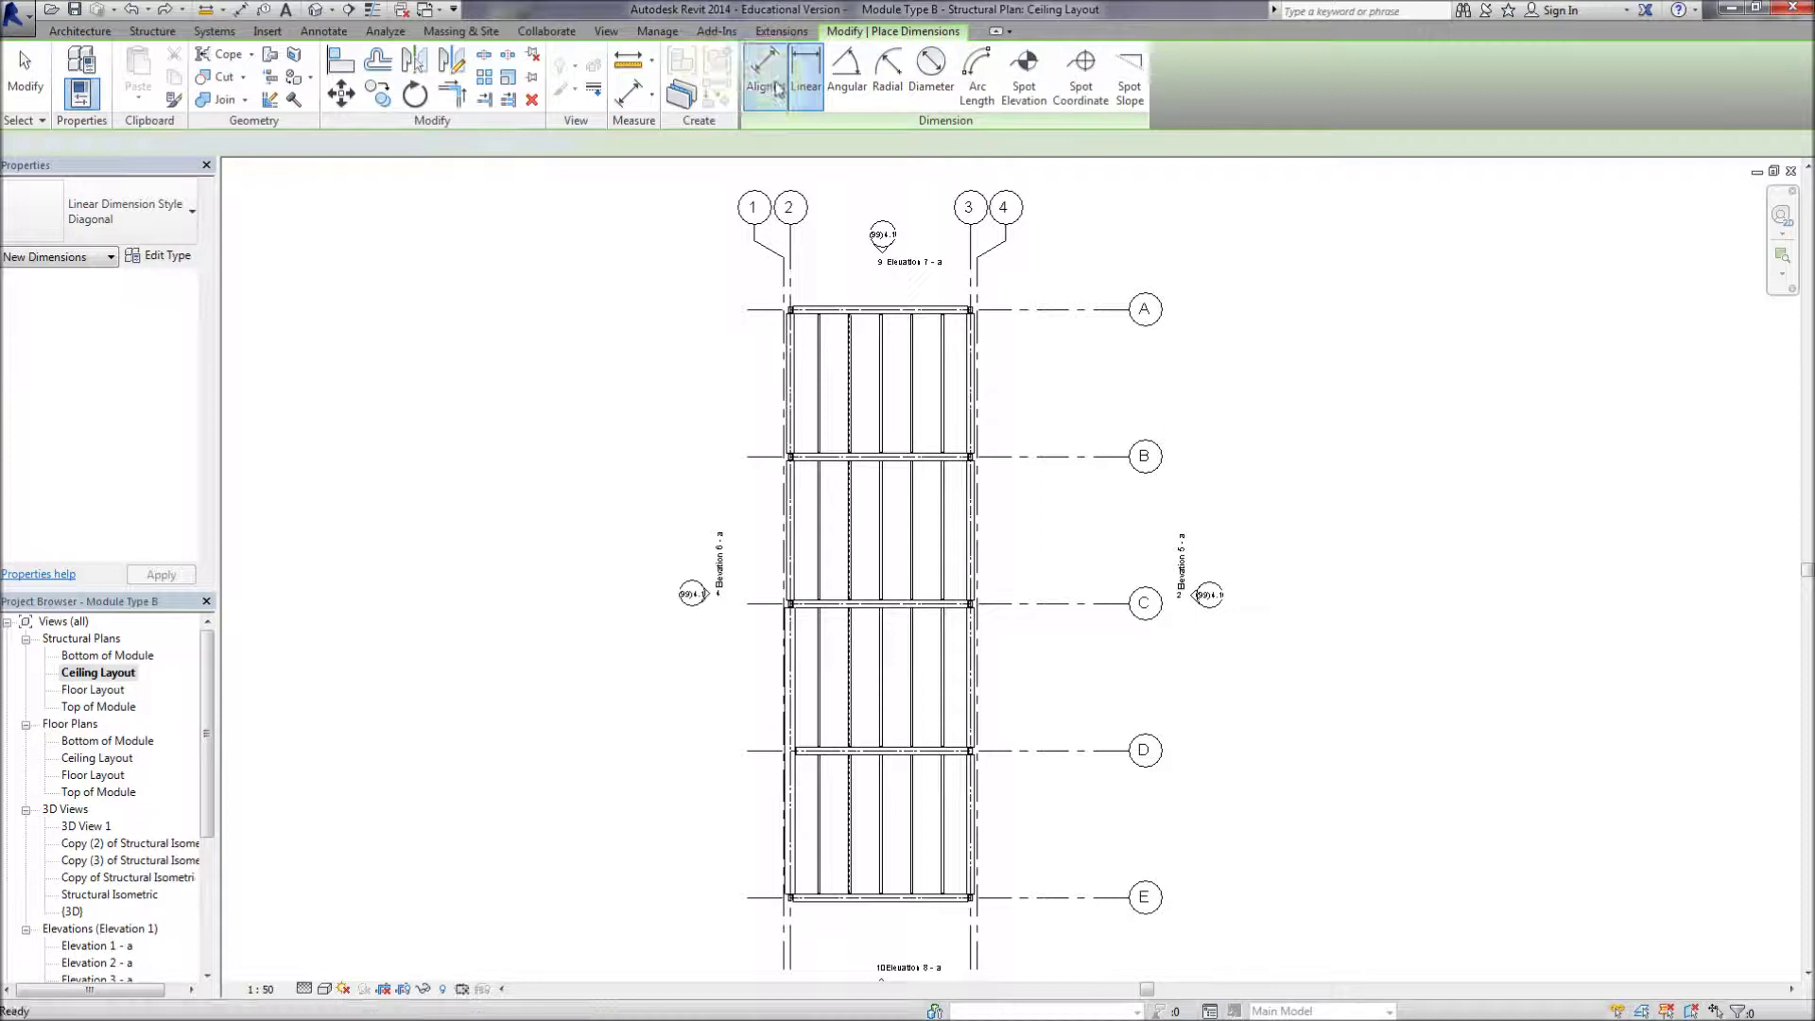
click(1072, 312)
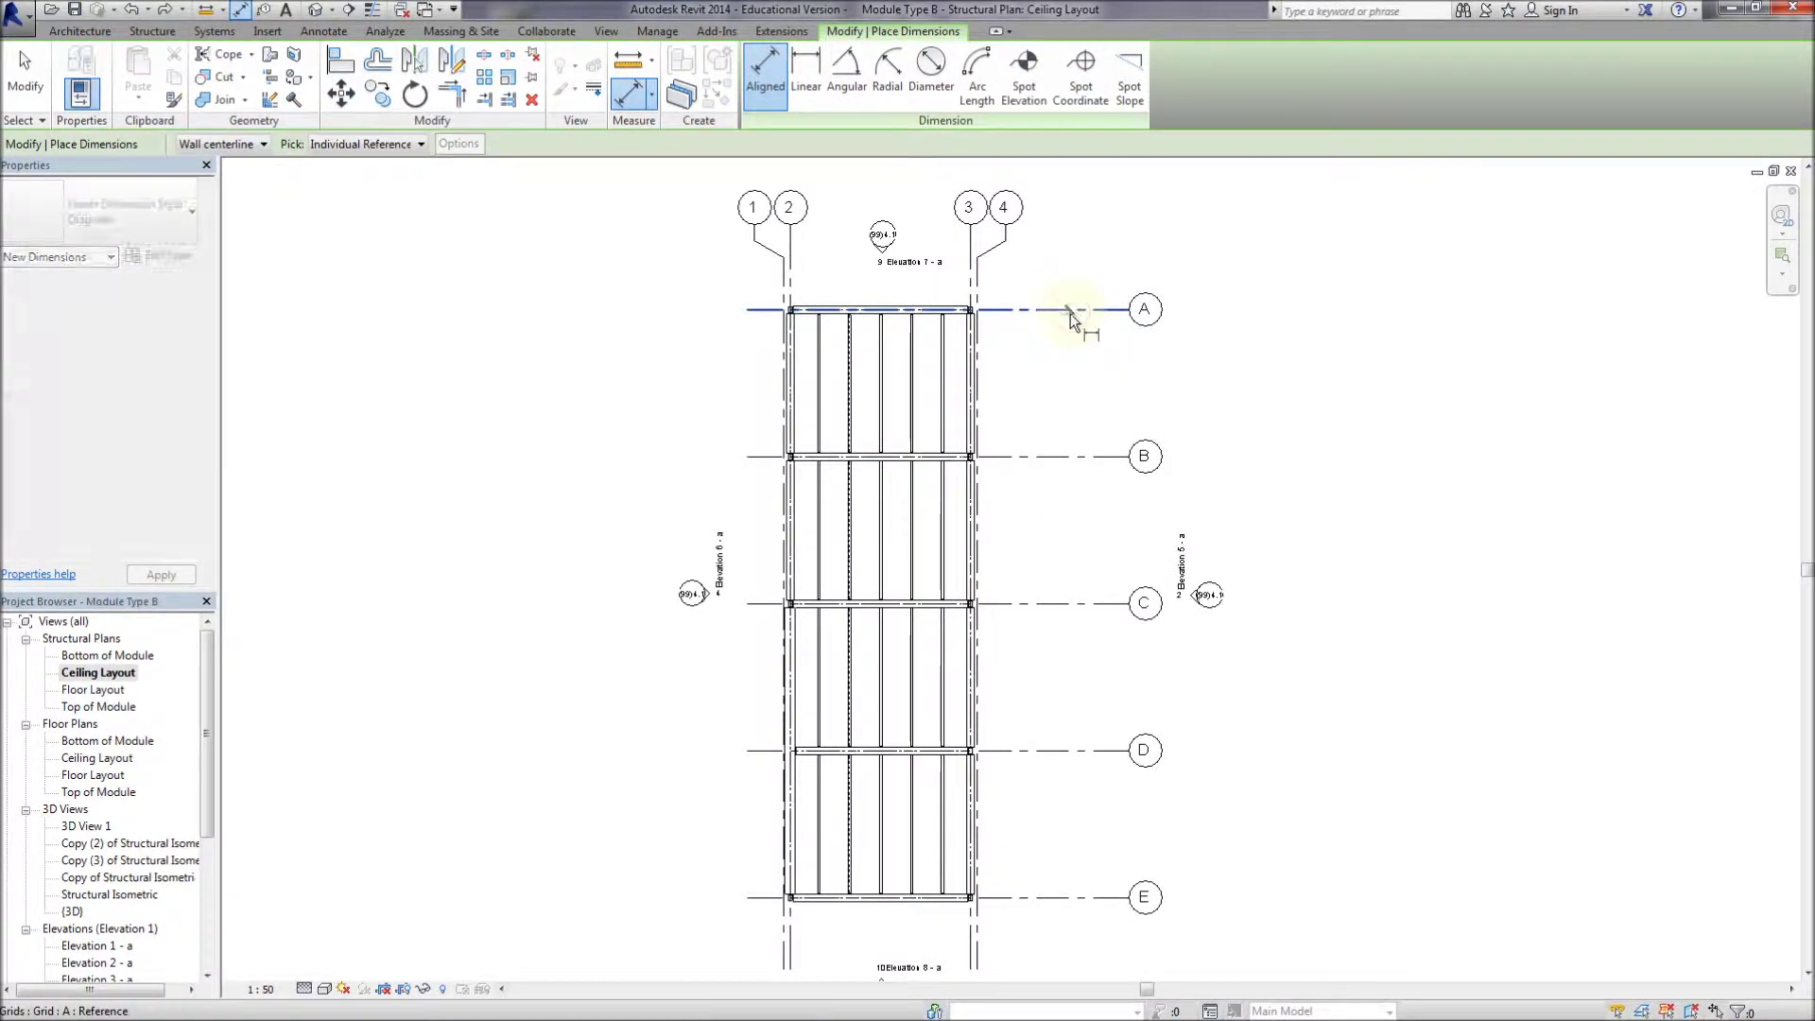
click(1072, 458)
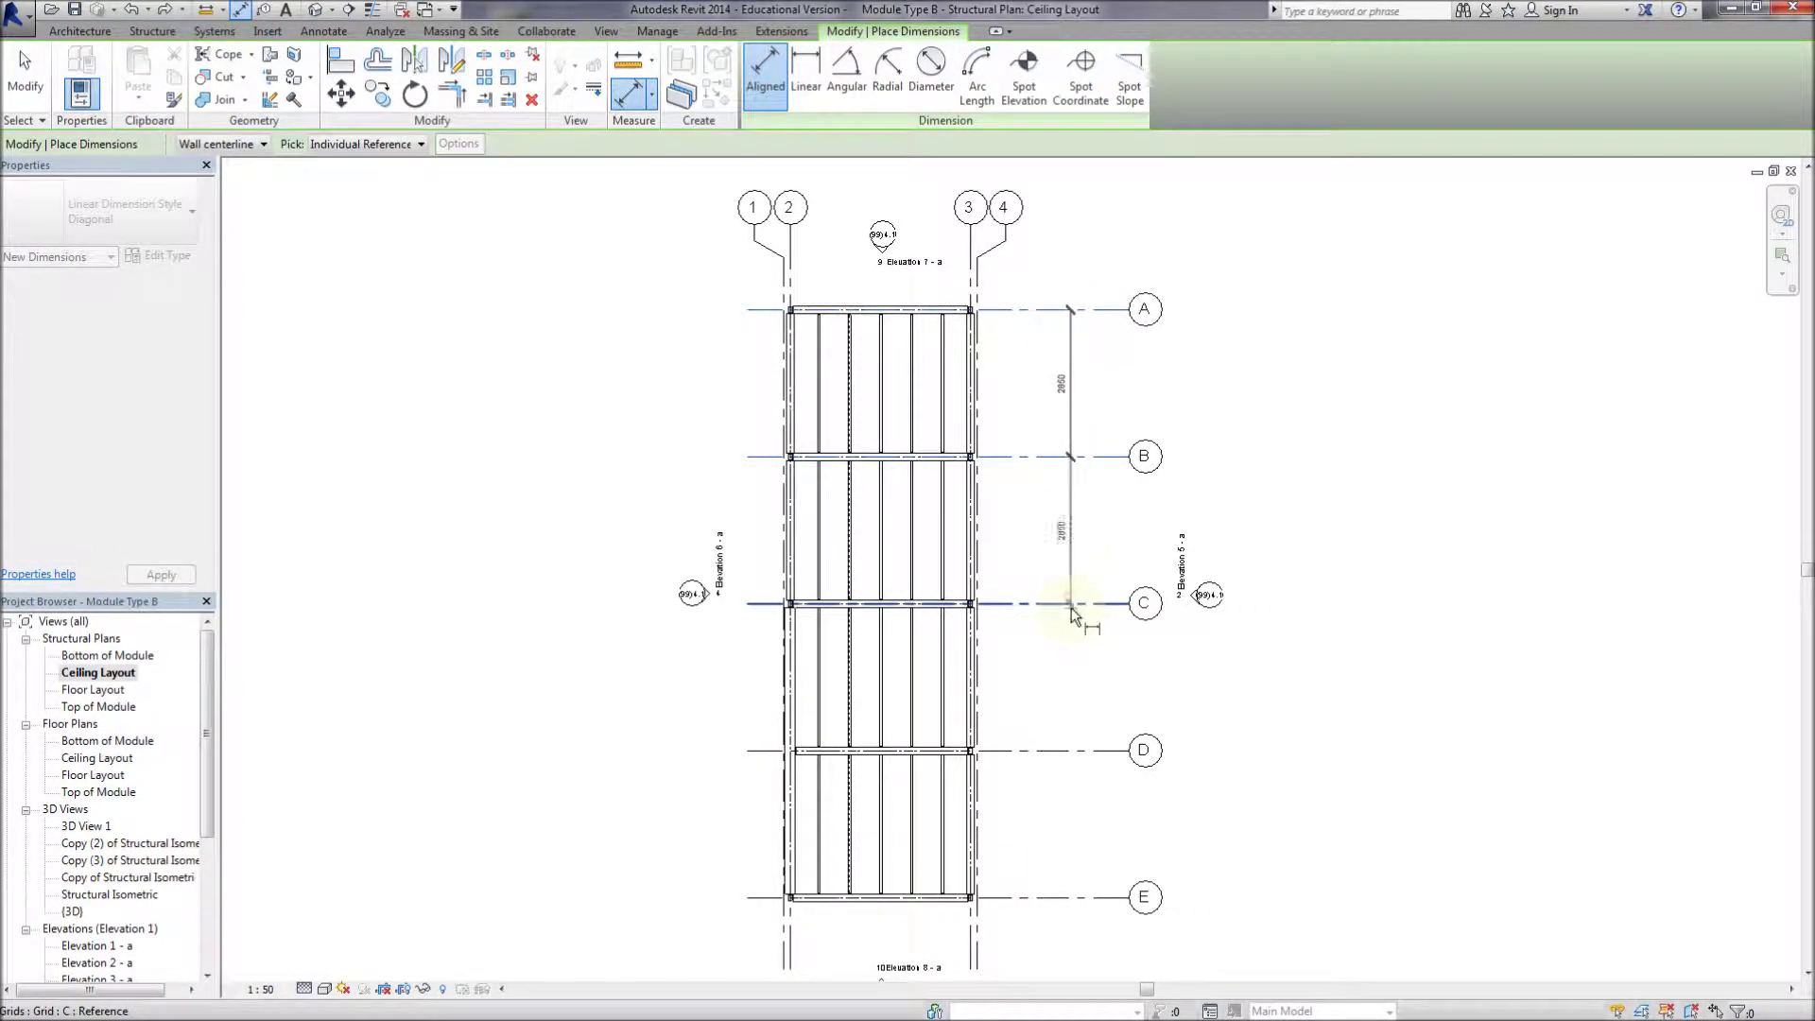
click(1070, 605)
click(1068, 751)
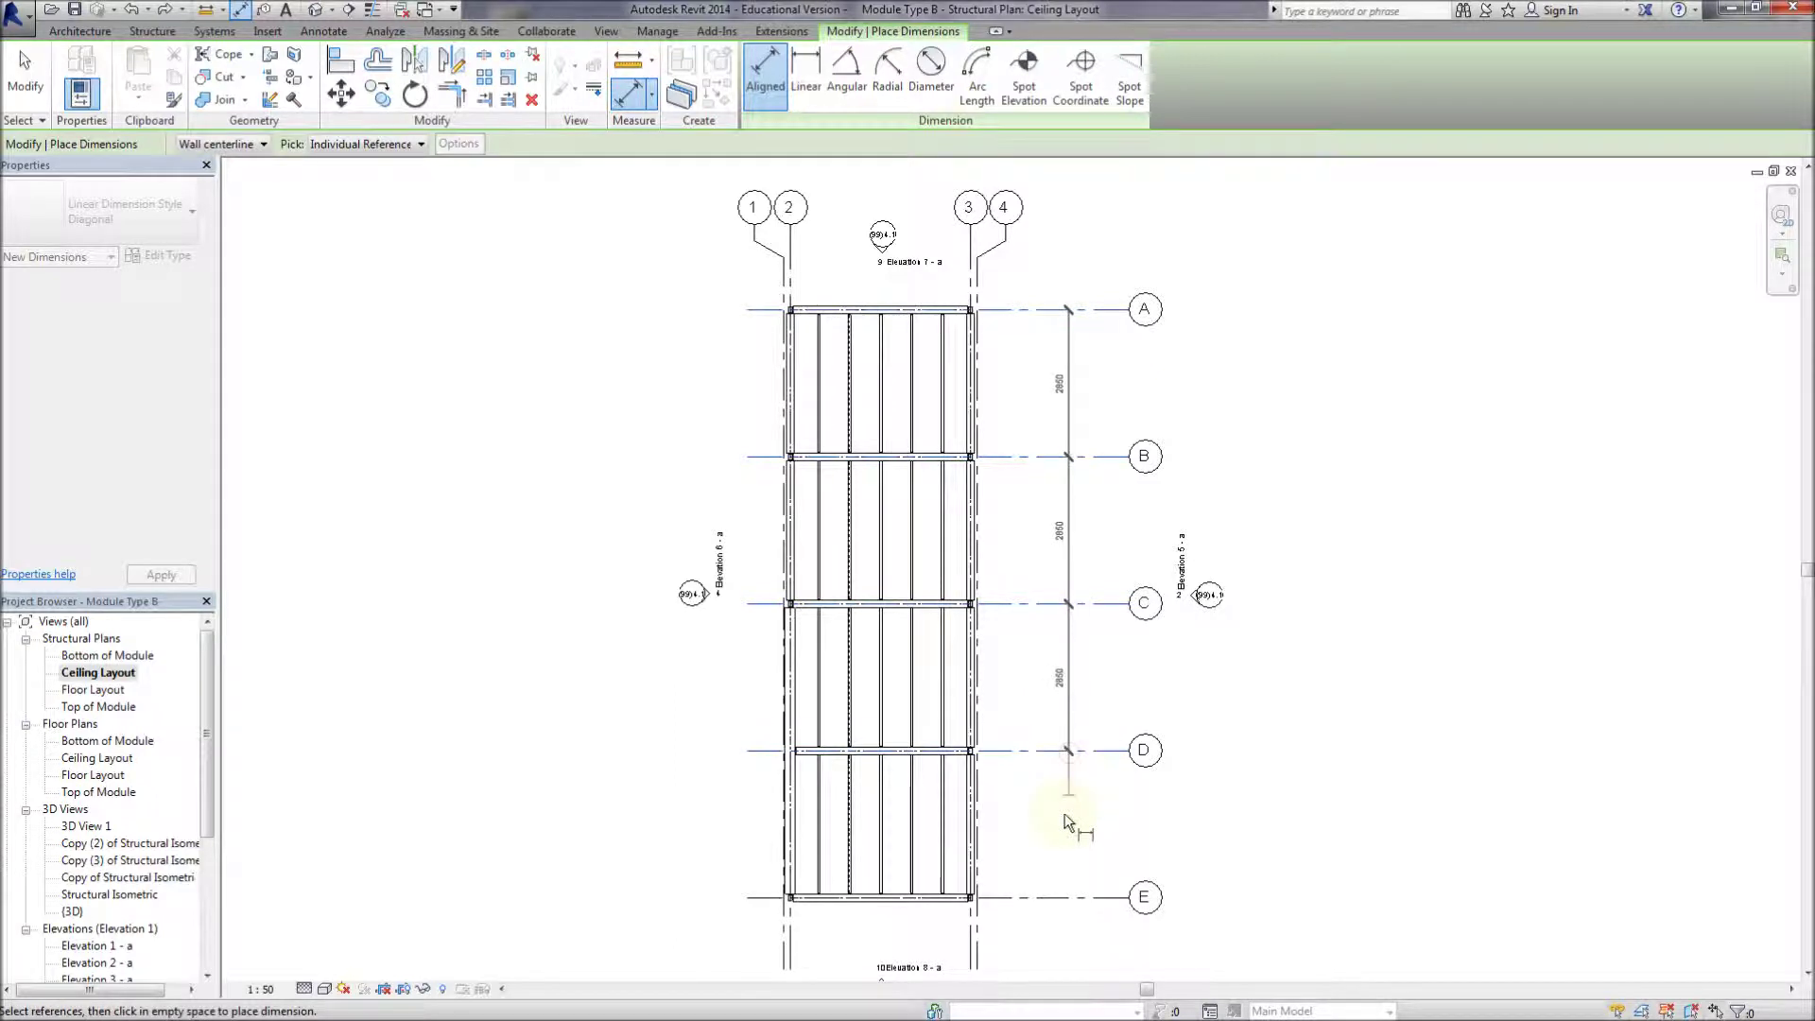
click(1065, 898)
click(1046, 894)
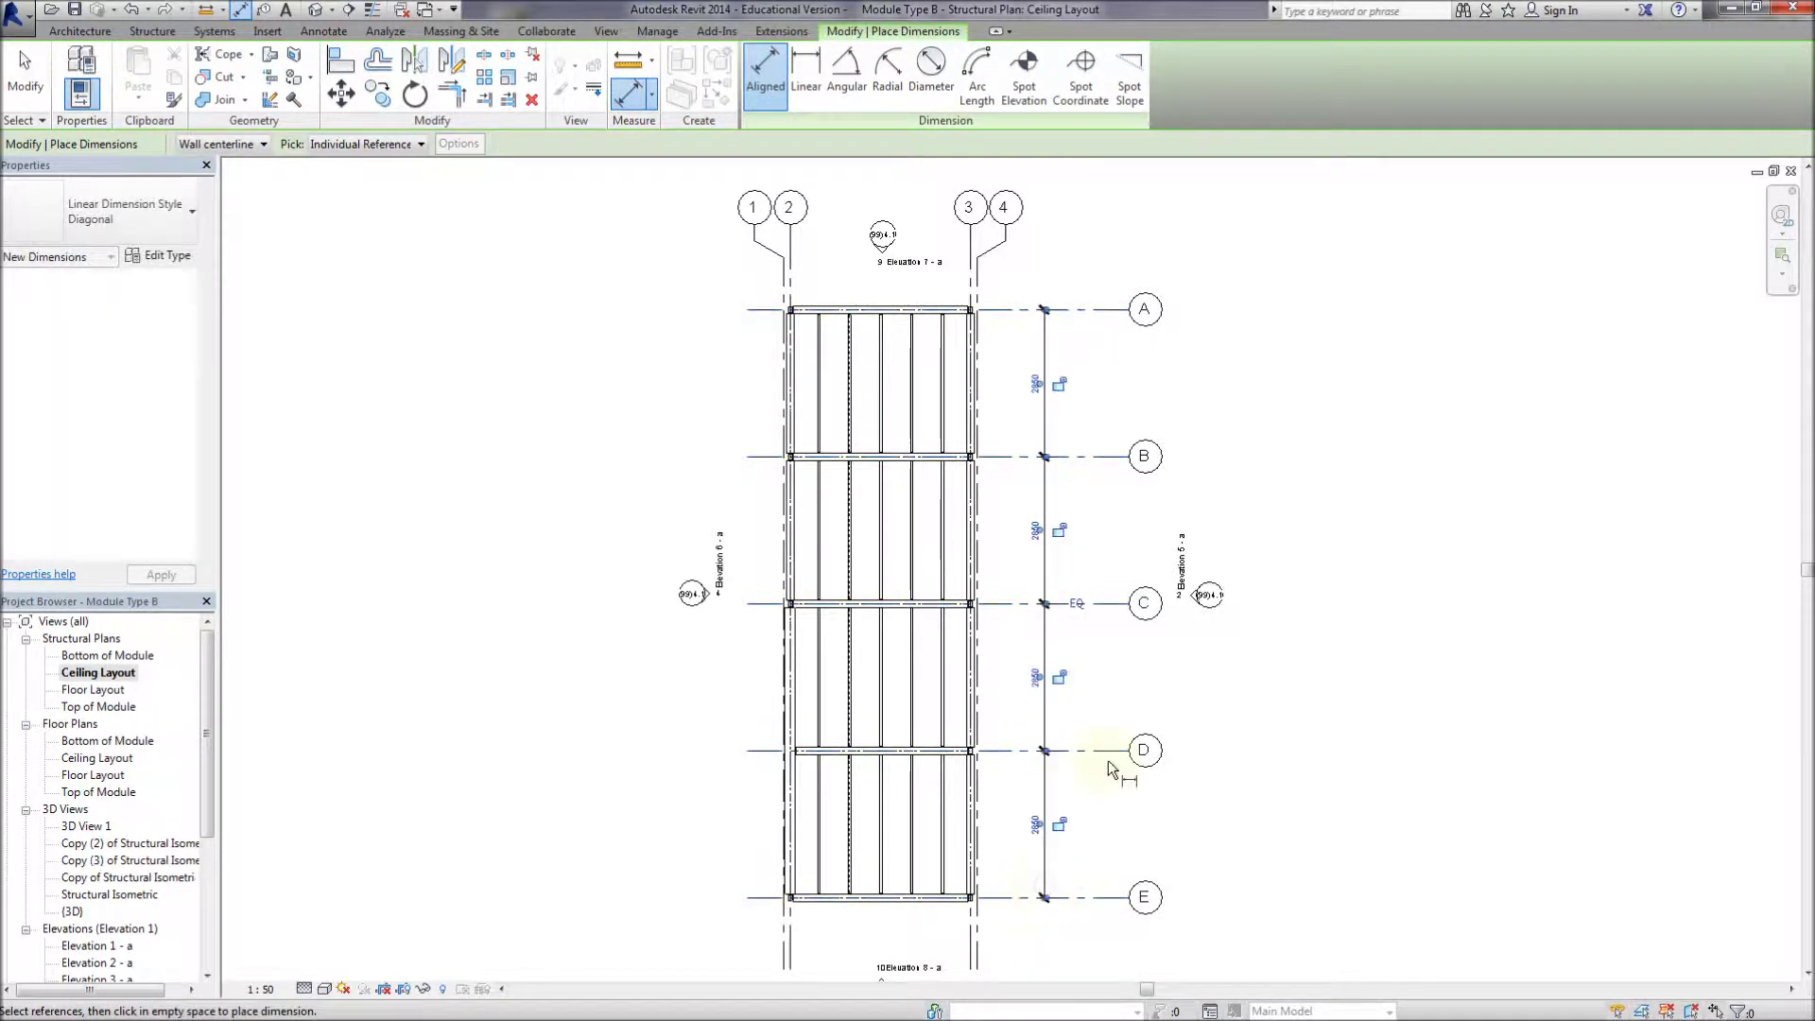
Add an overall aligned dimension from grid E to grid A outside the bay dimension string
click(1104, 897)
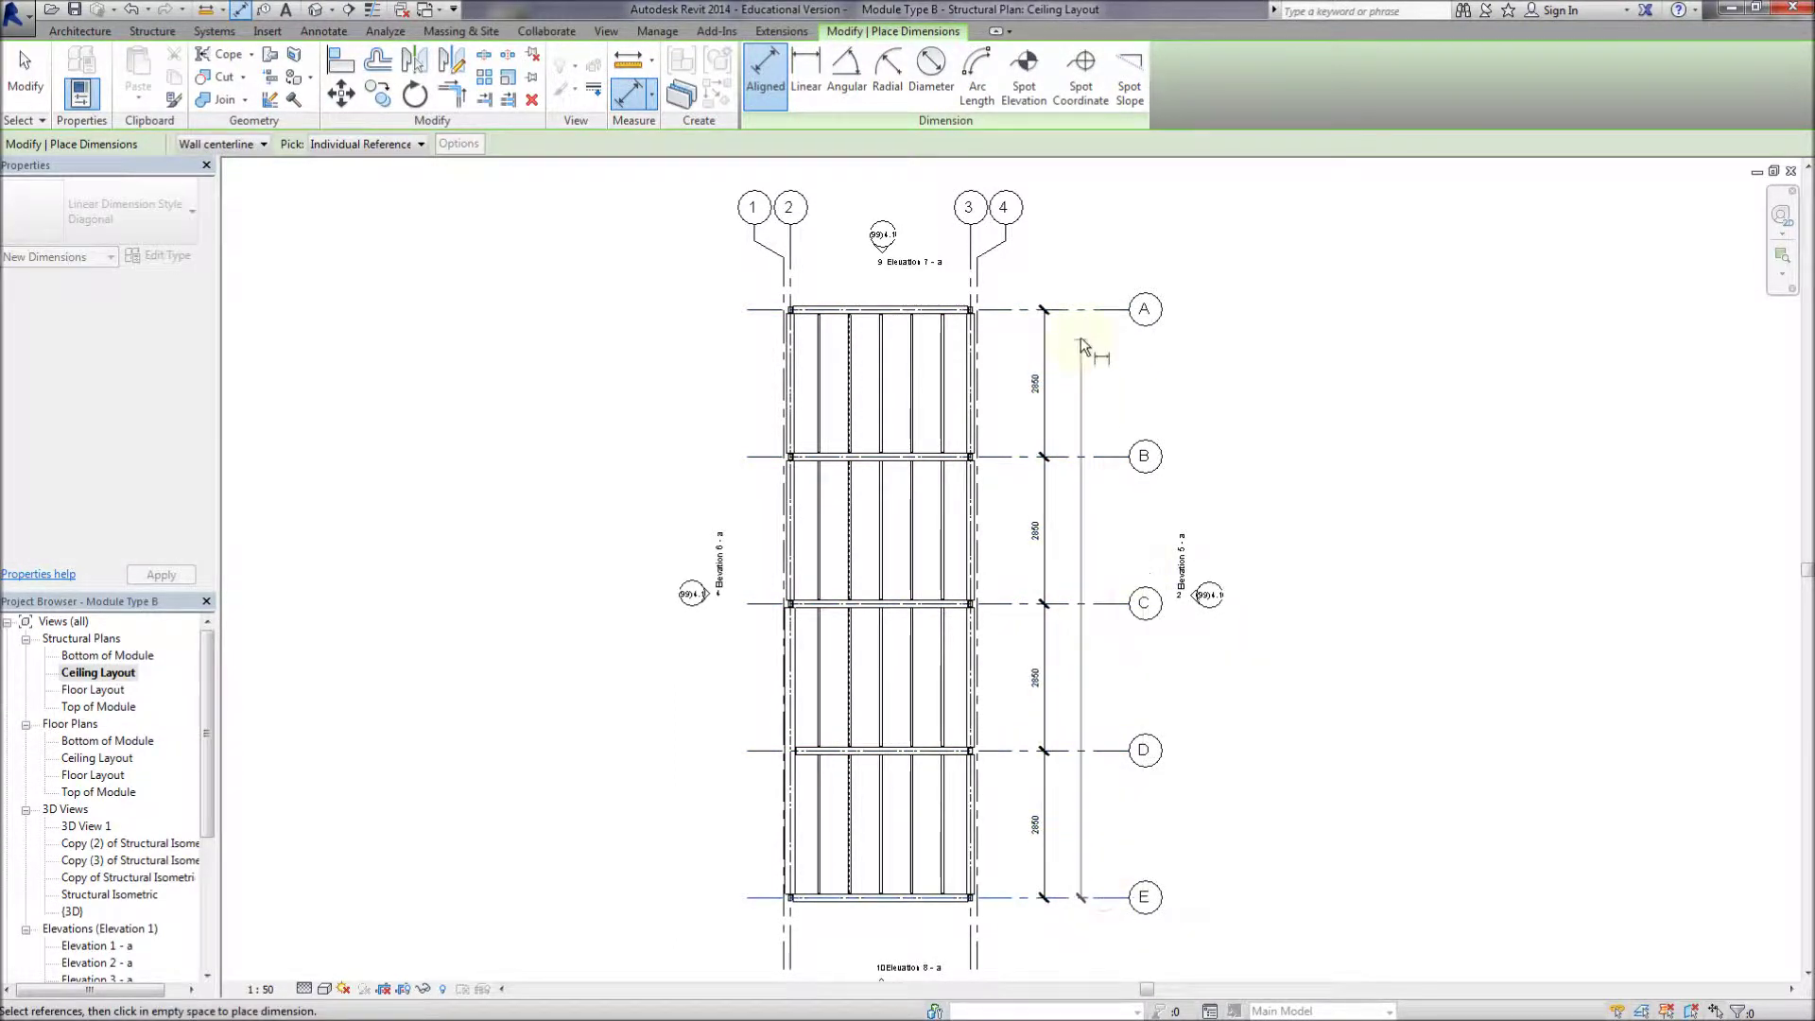
click(1069, 312)
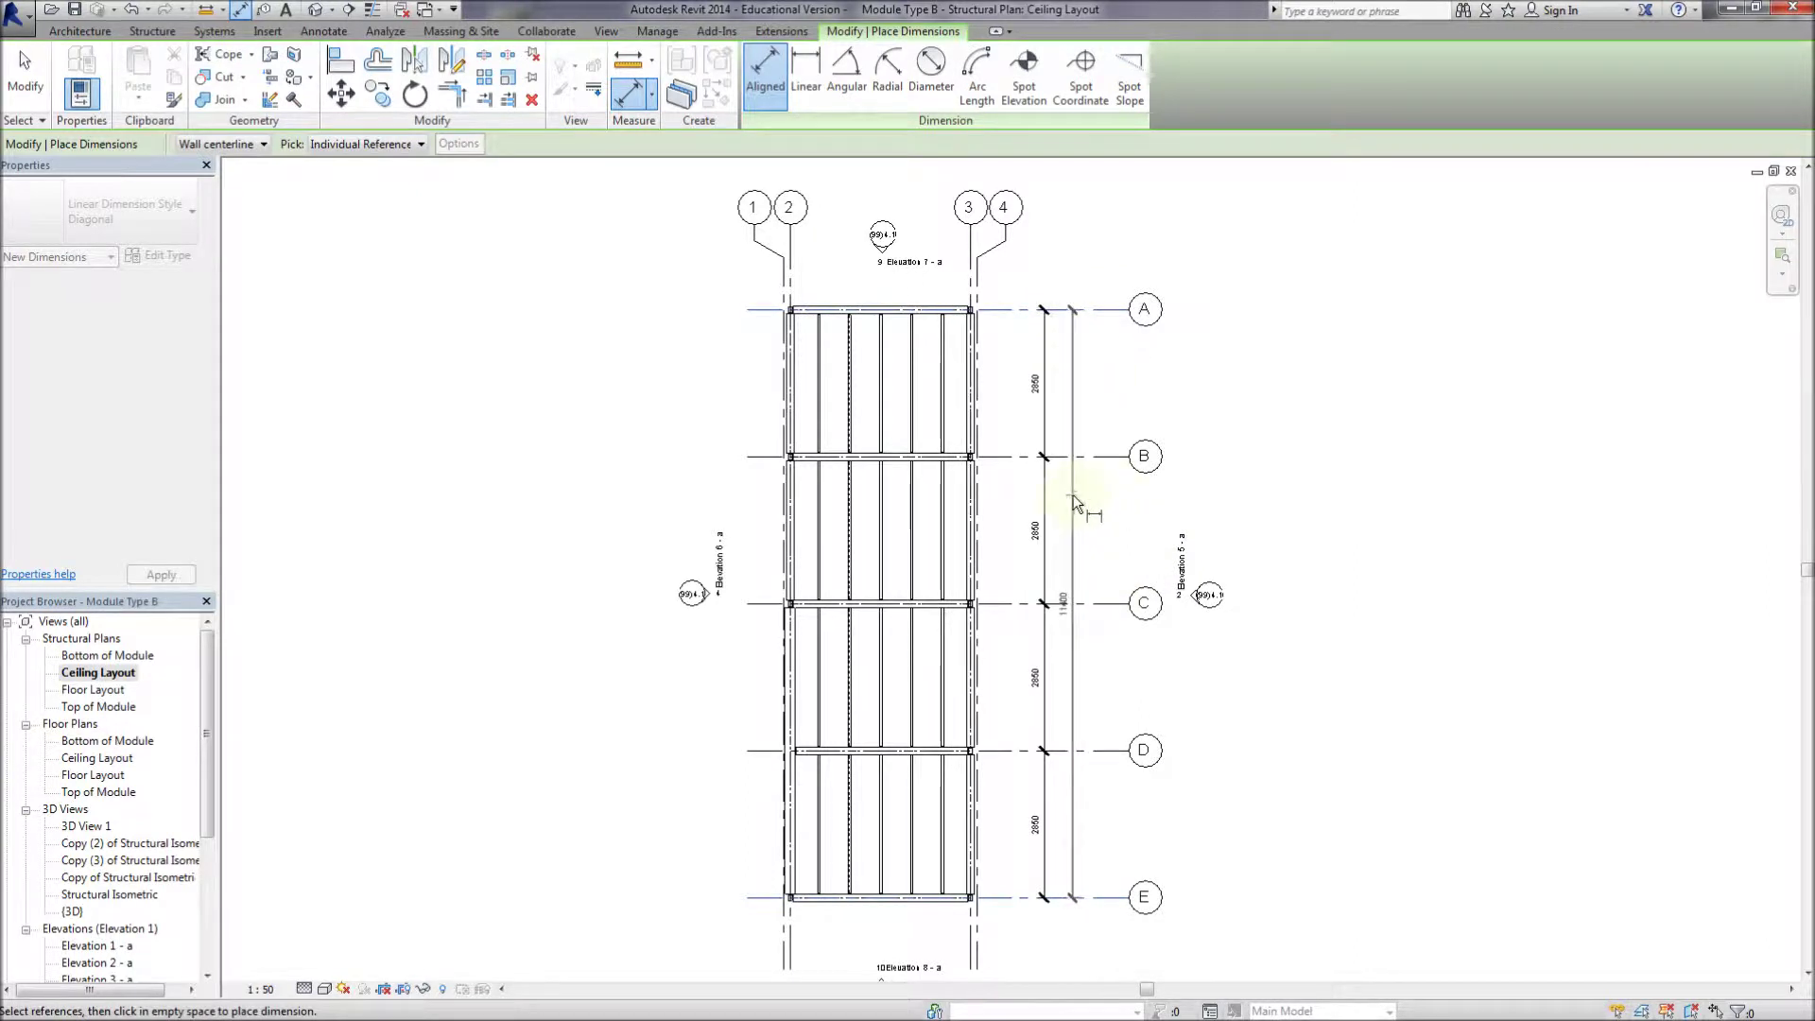
click(1074, 508)
Dimension the distances between grids 2 and 3 and between grids 1 and 4 in two rows below grid E
scroll(884, 695, up, 3)
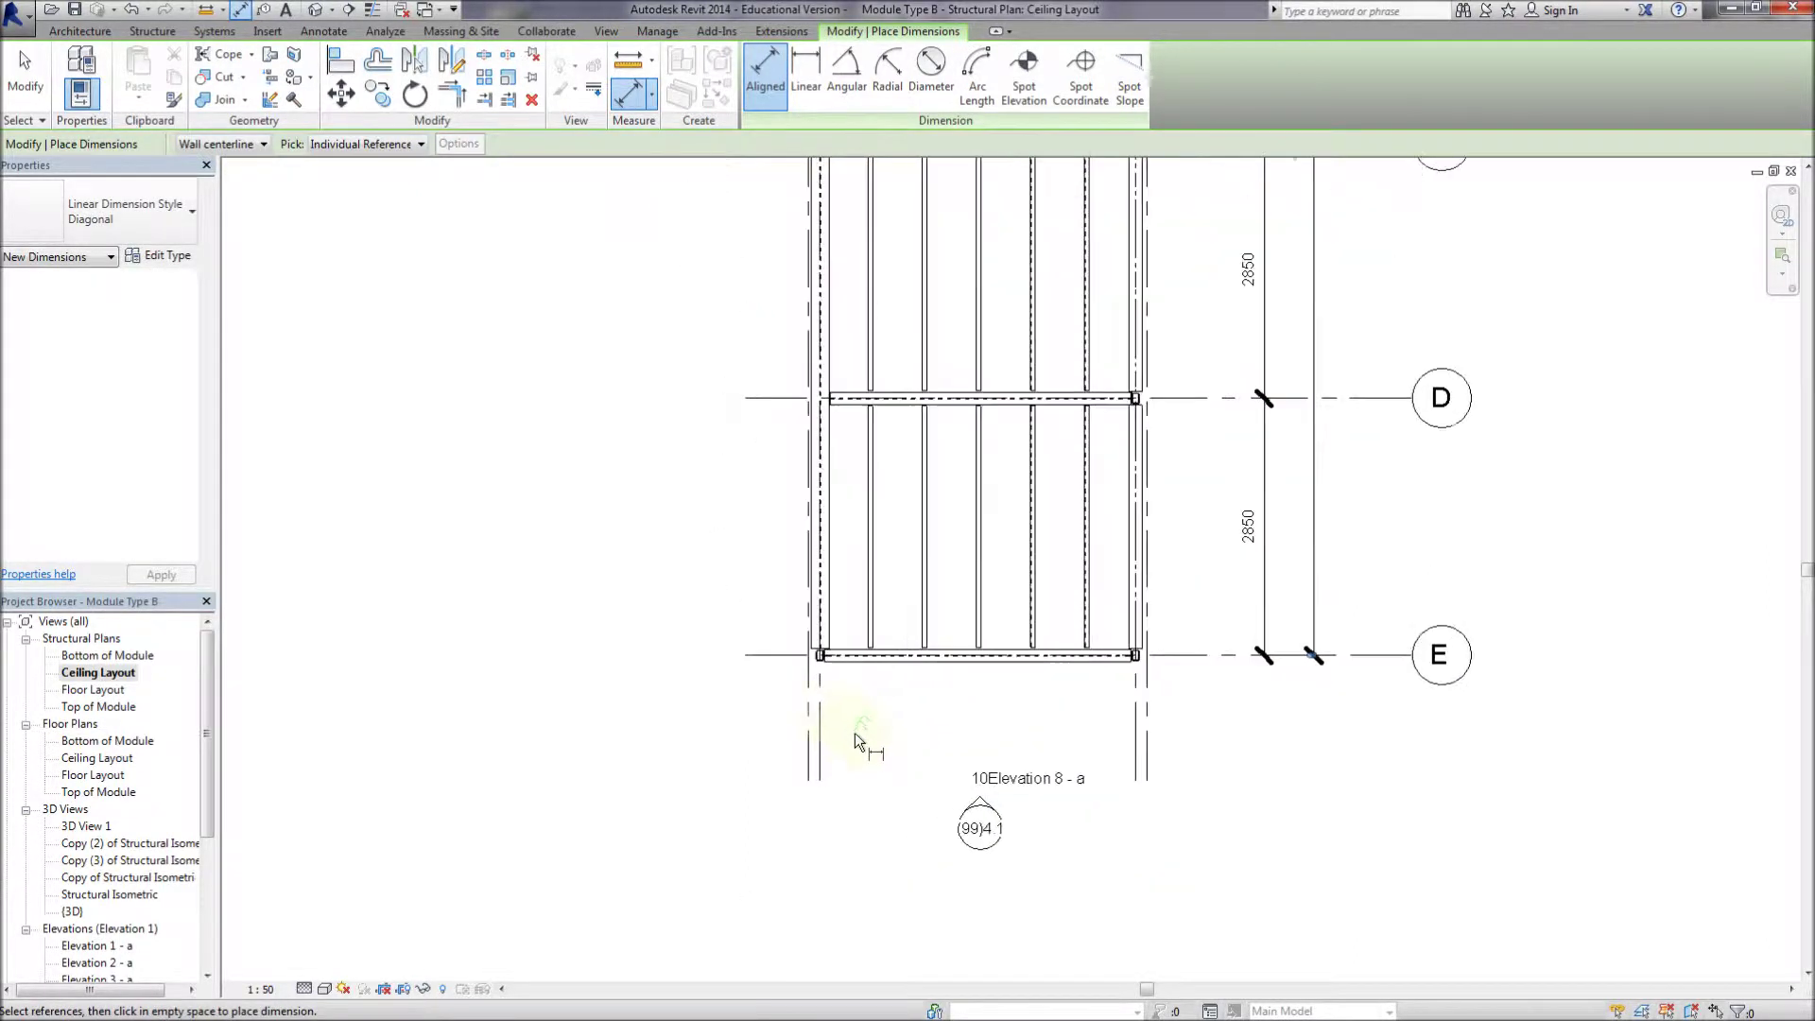
click(823, 729)
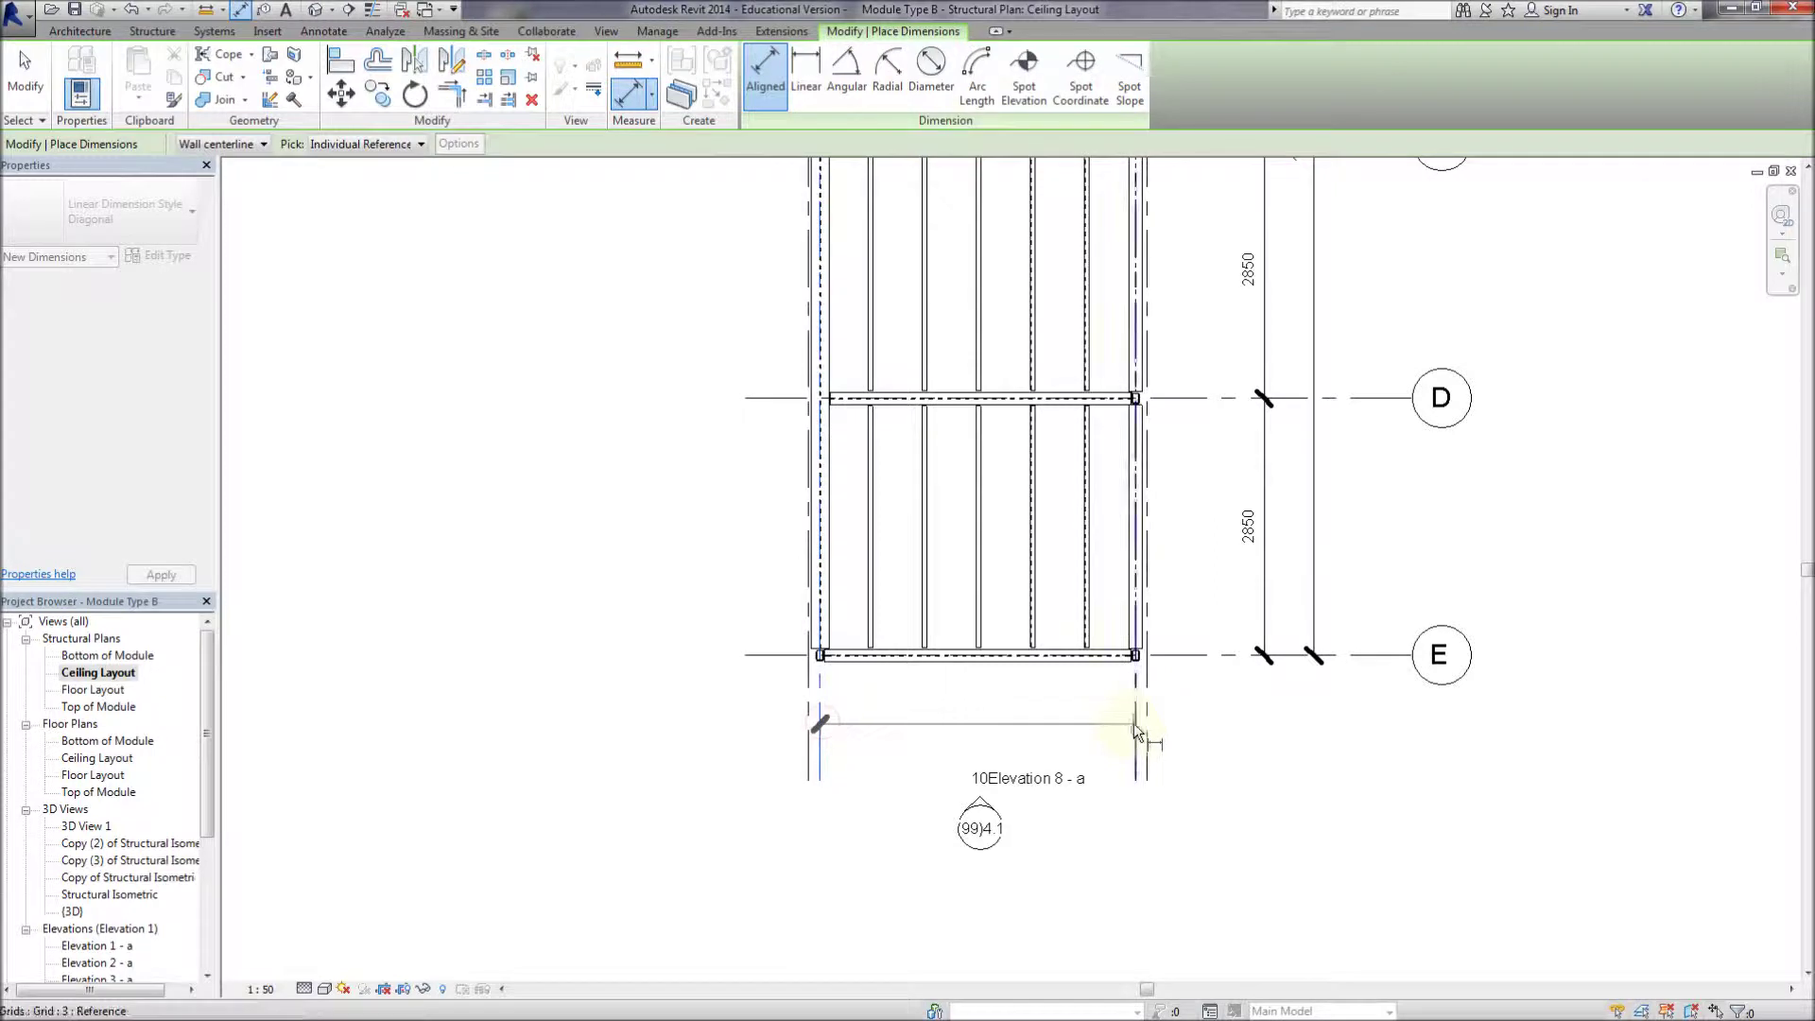
click(1125, 731)
click(1083, 722)
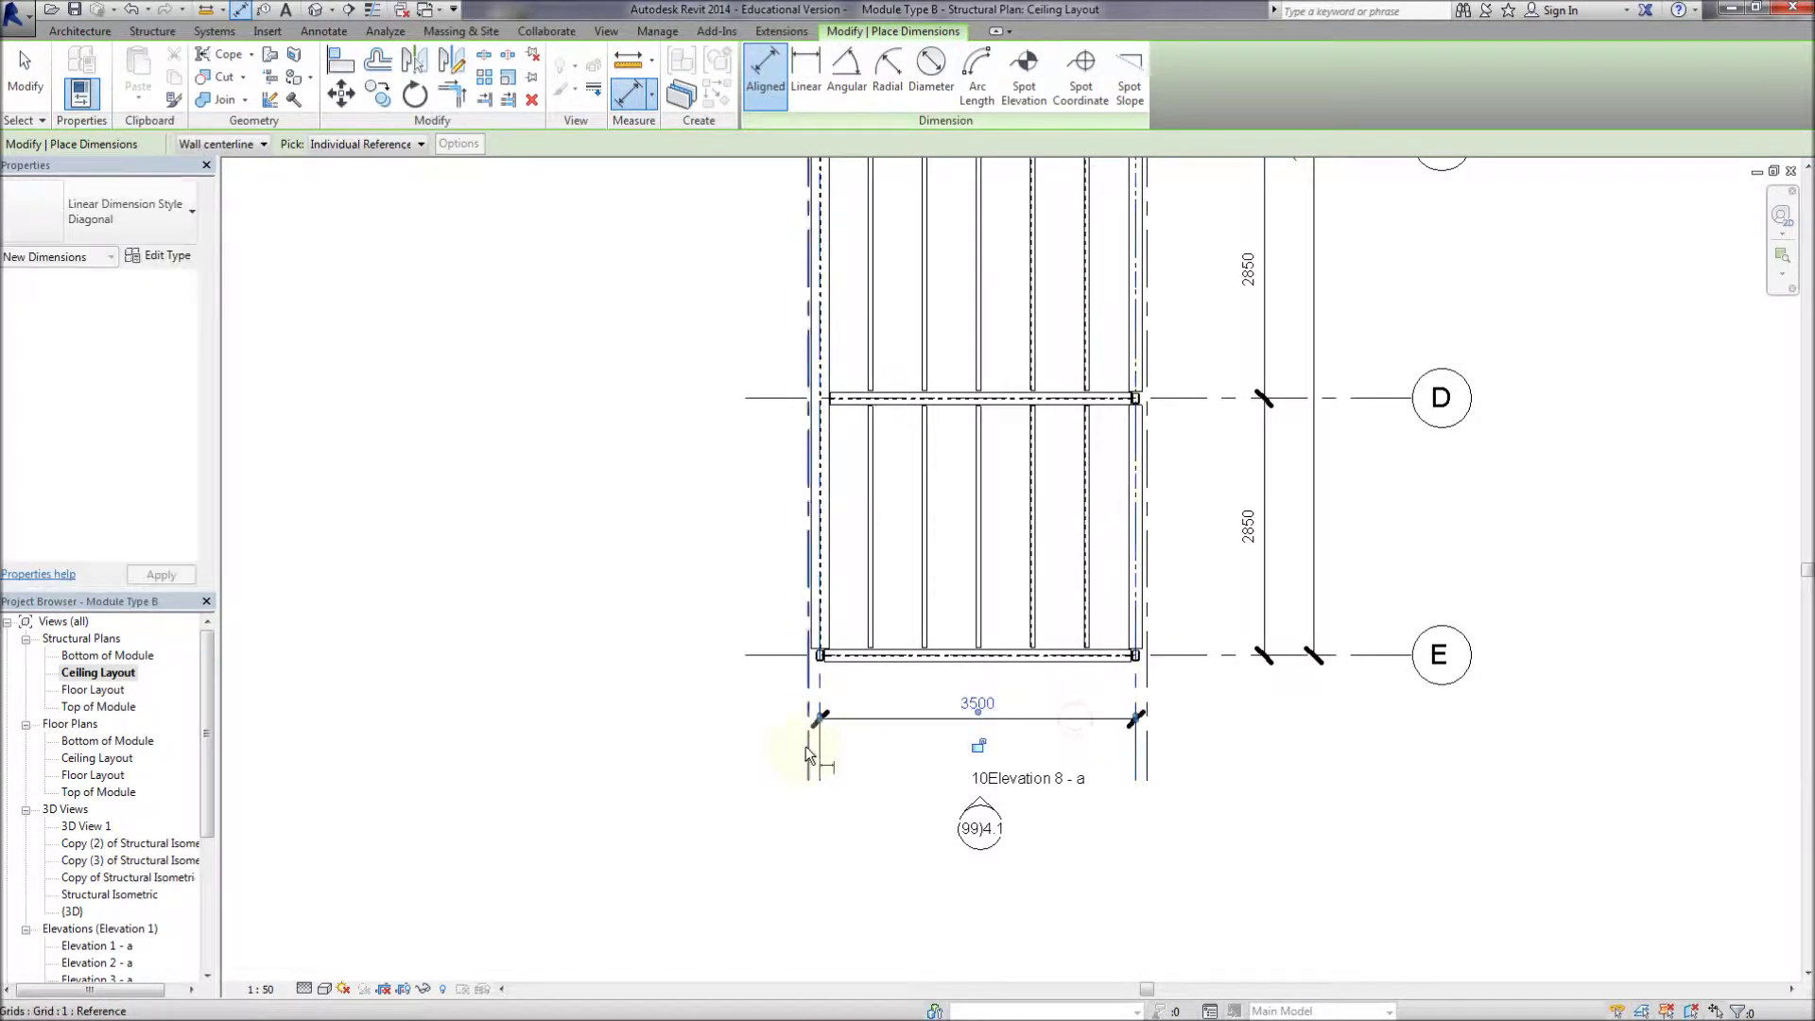
click(813, 753)
click(1147, 743)
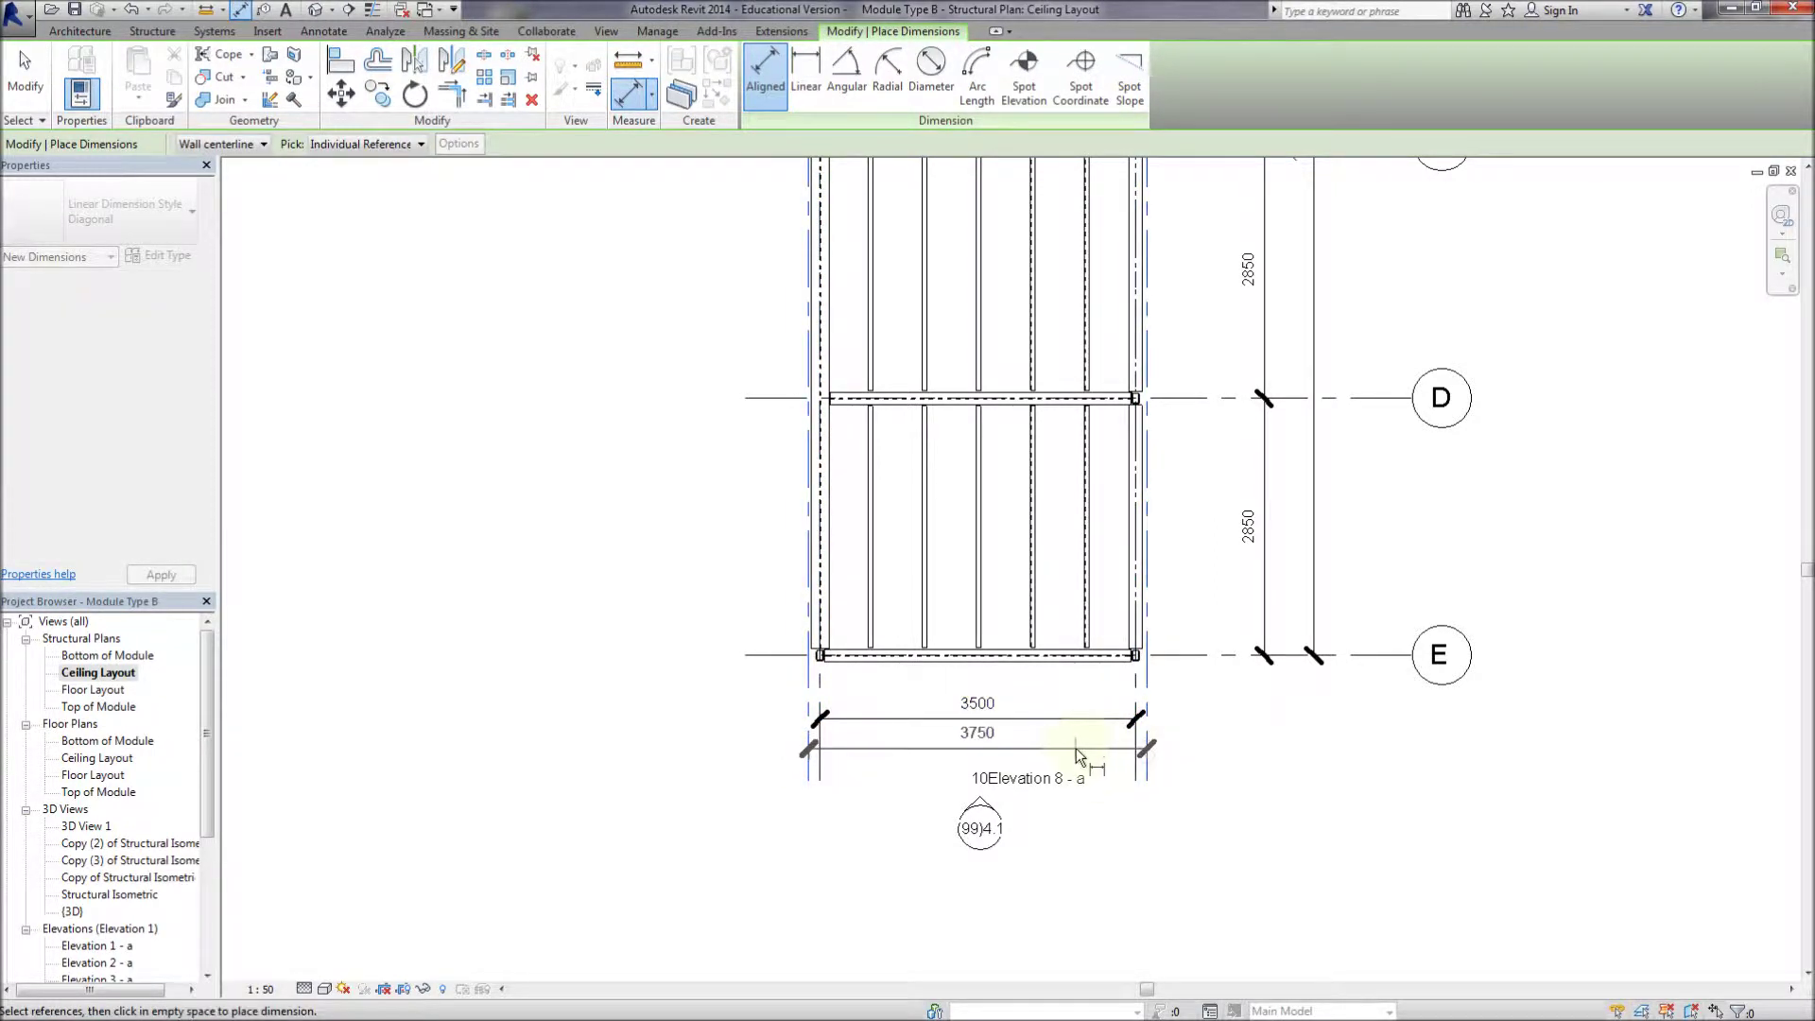
click(1080, 756)
scroll(1151, 789, down, 4)
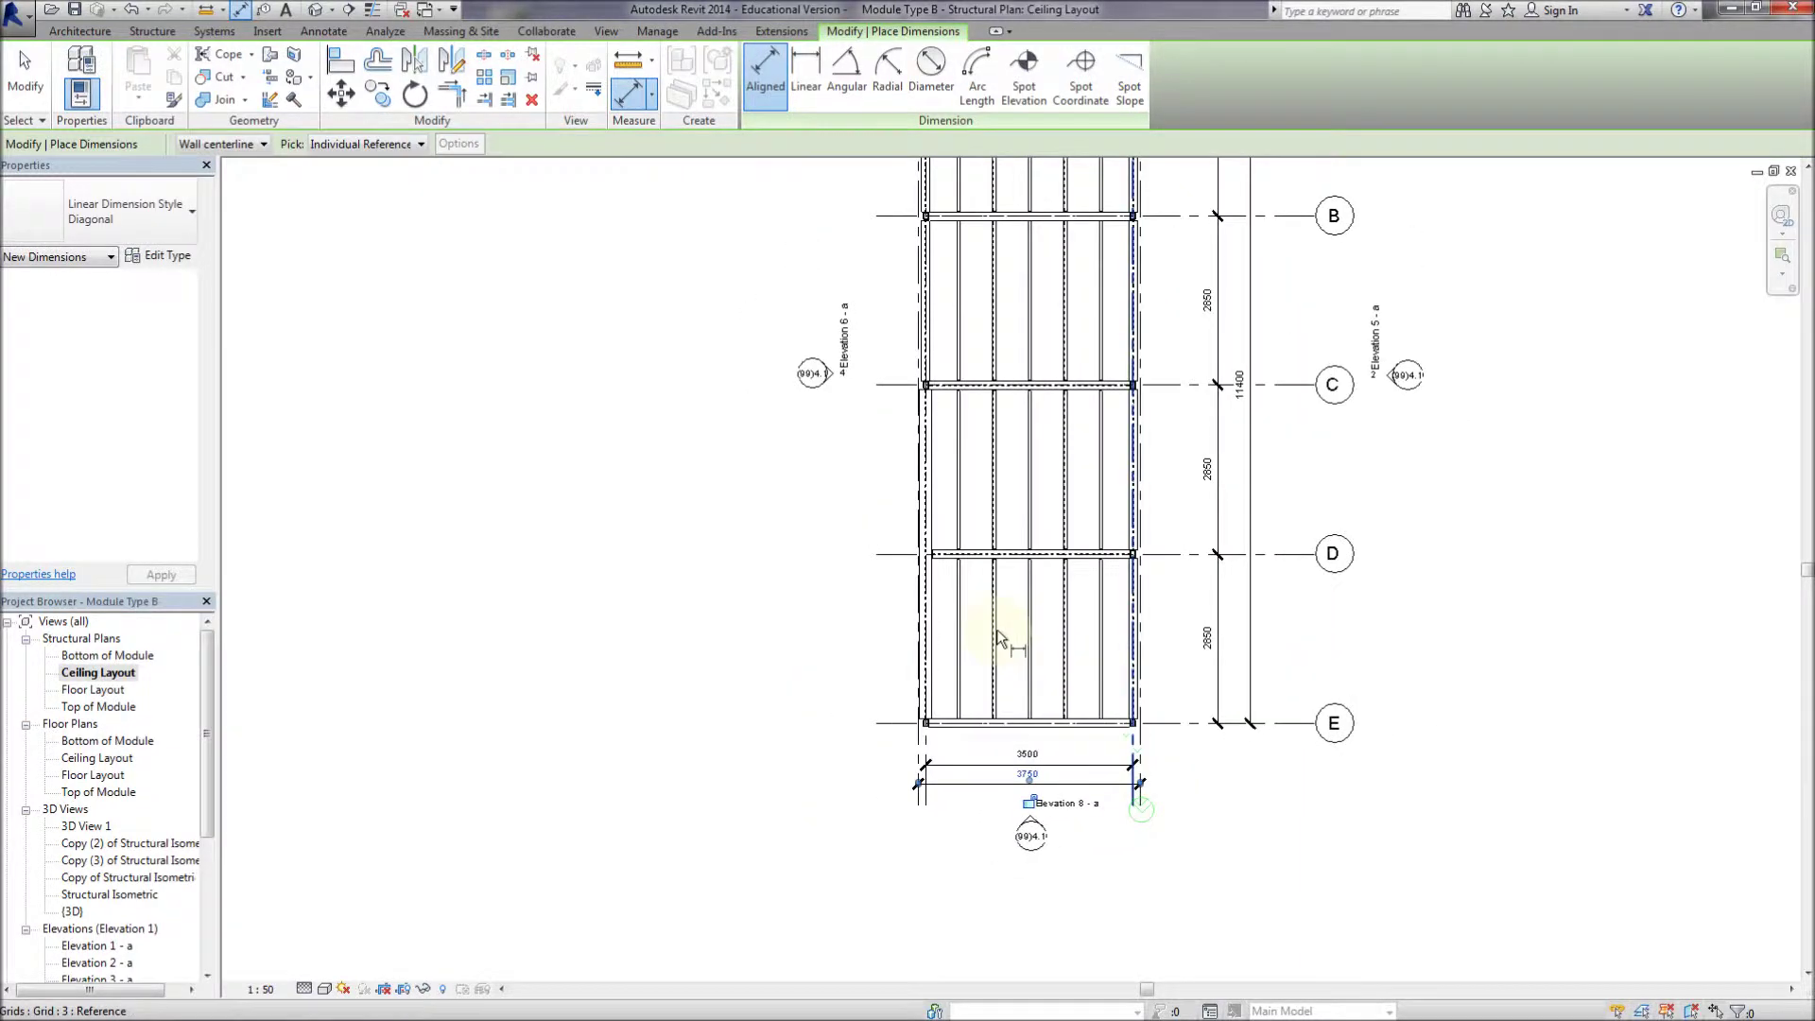
scroll(791, 641, down, 1)
middle_drag(789, 644, 689, 671)
scroll(746, 648, up, 1)
scroll(746, 655, up, 1)
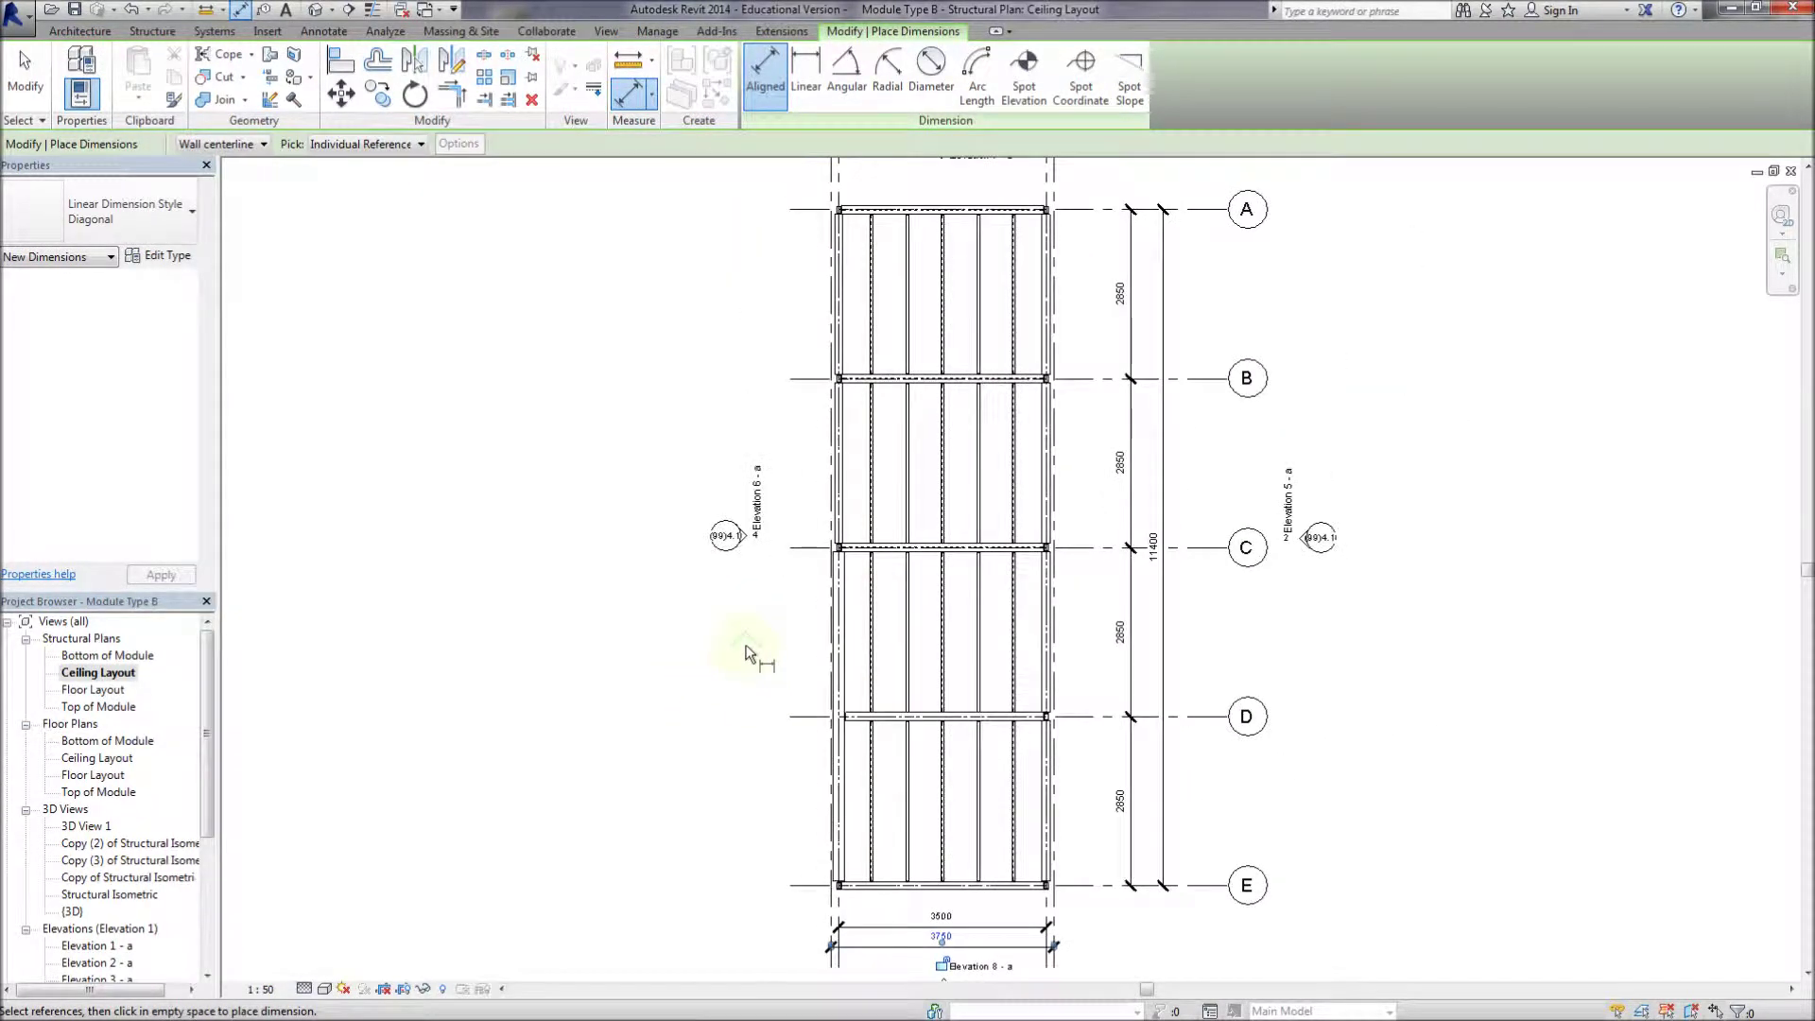
key(Escape)
key(Escape)
Tag by category, with leaders, the ceiling beam on grid A and the edge beams along grid 2 from A to D
mouse_move(778, 596)
middle_down()
mouse_move(790, 677)
mouse_move(741, 526)
mouse_move(739, 586)
middle_up()
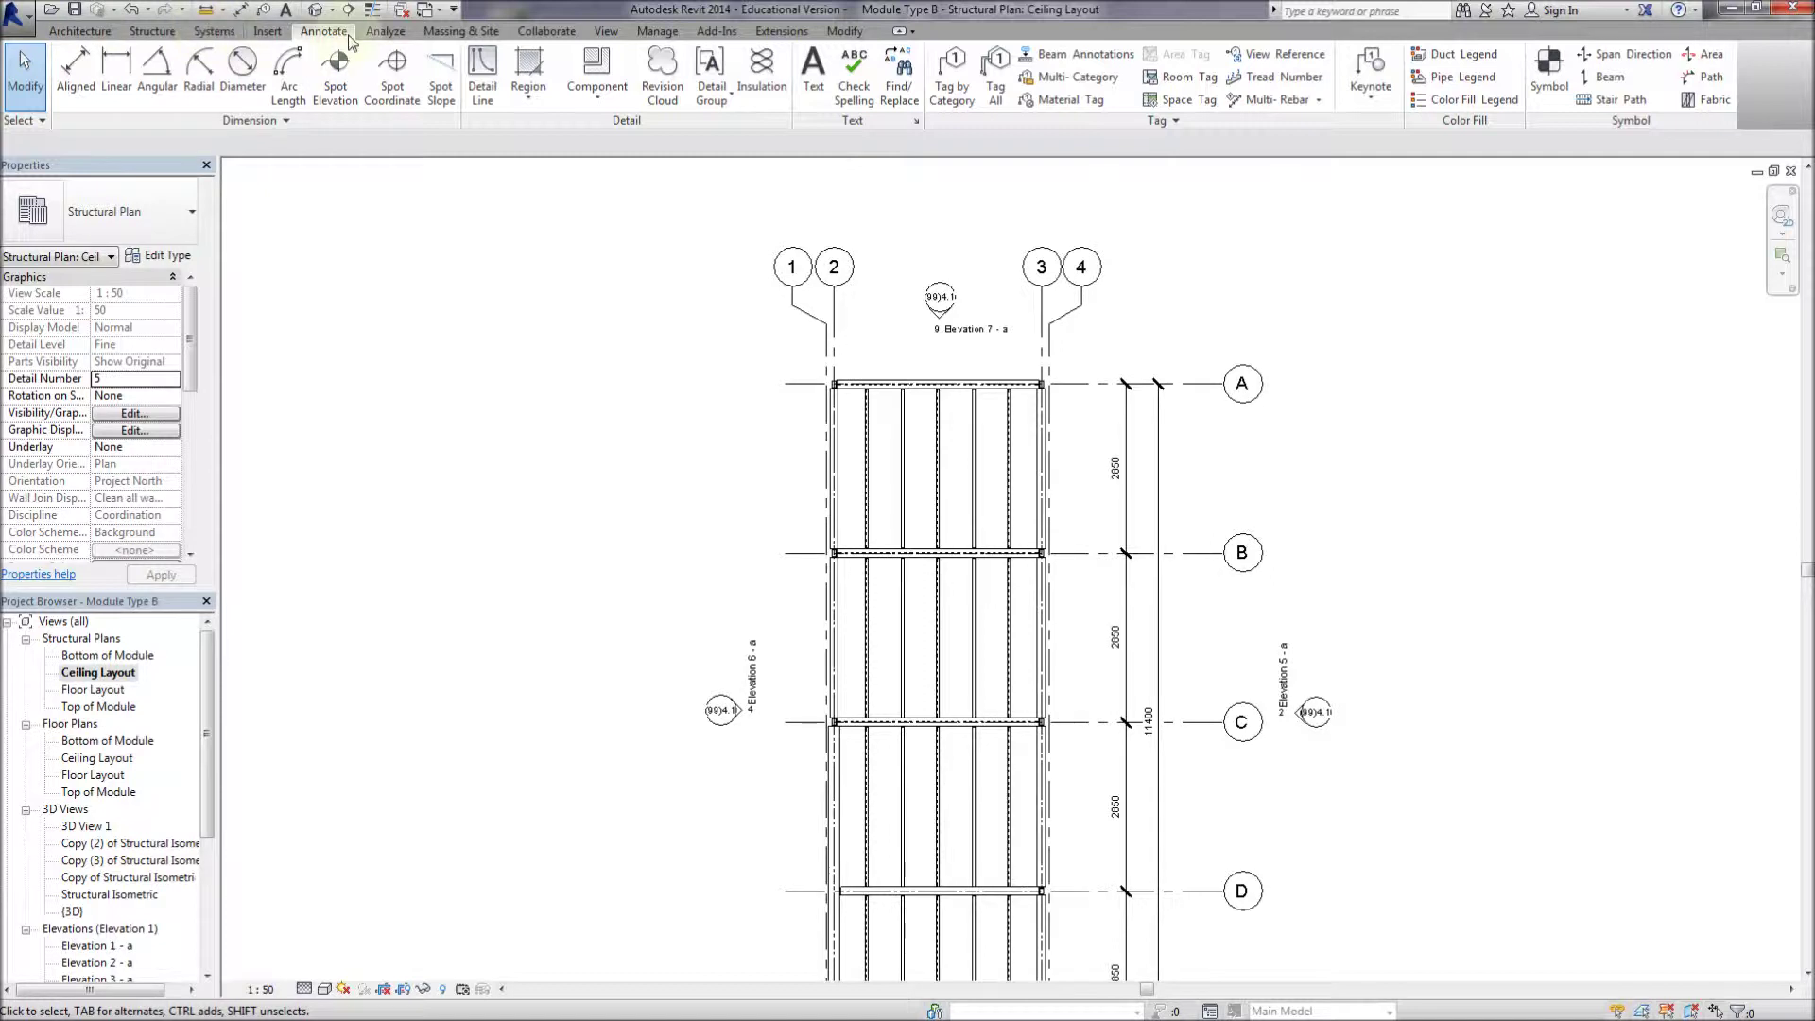
click(951, 76)
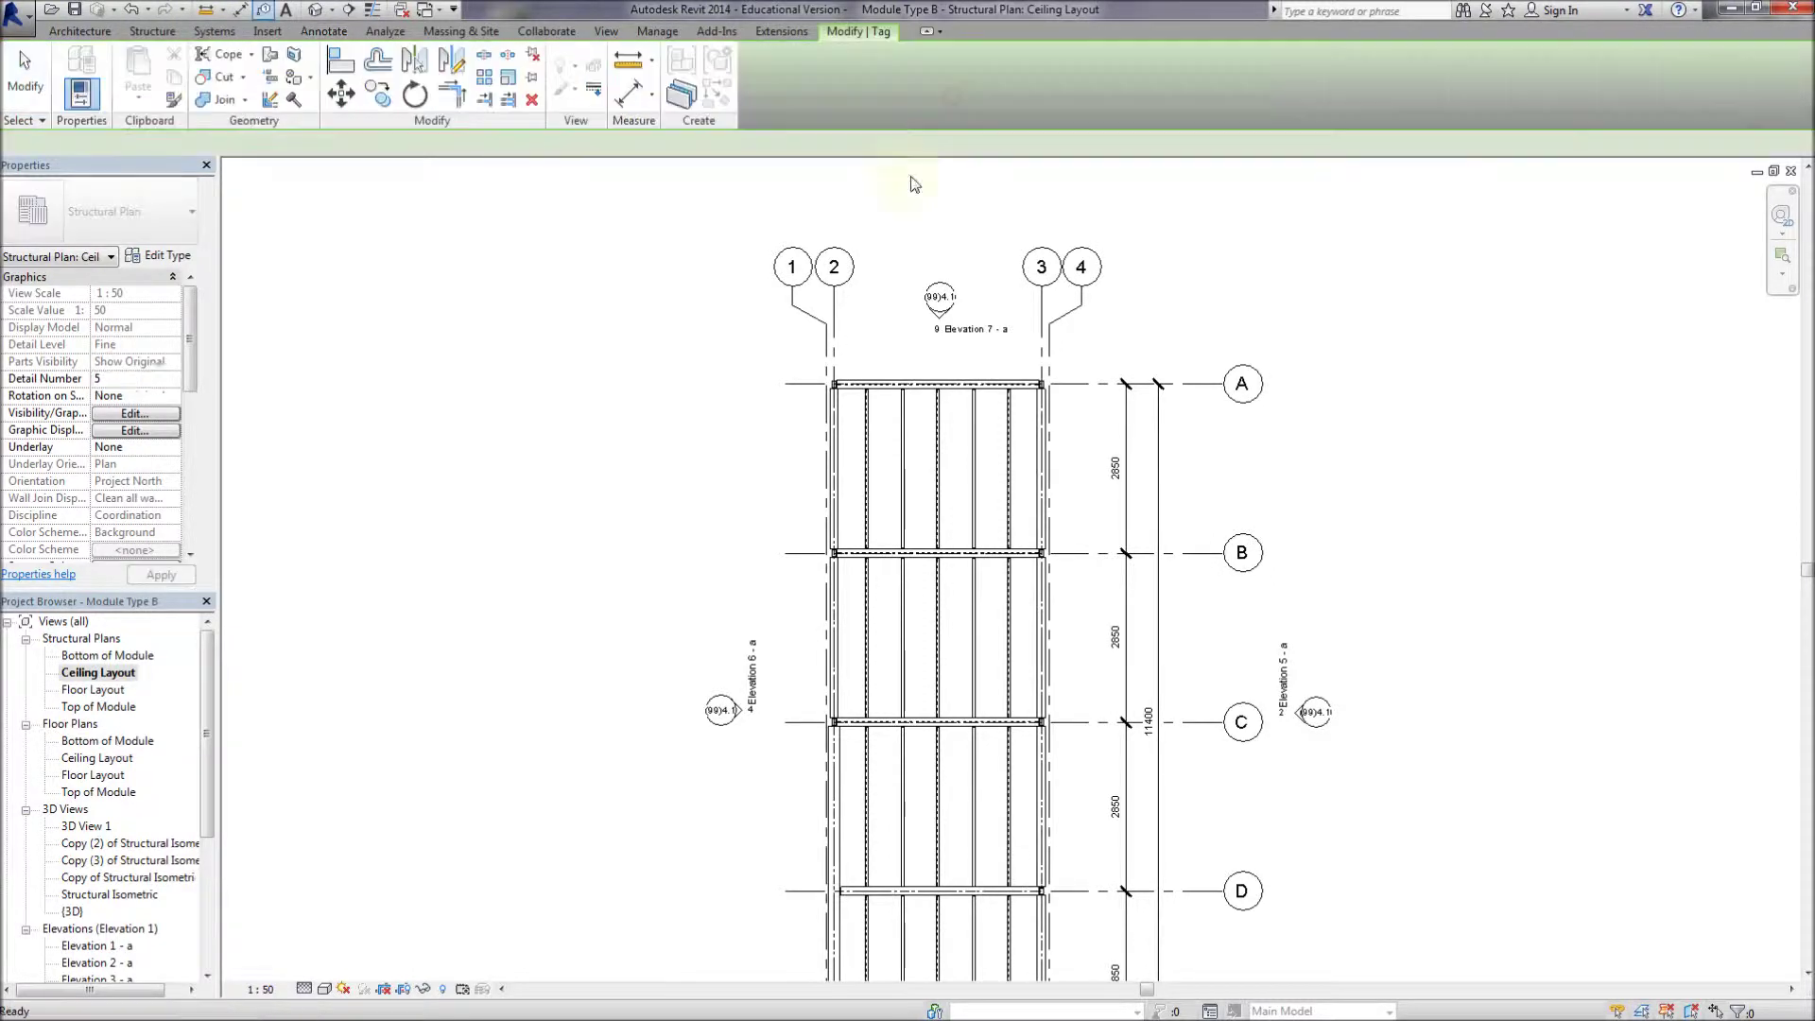
click(932, 381)
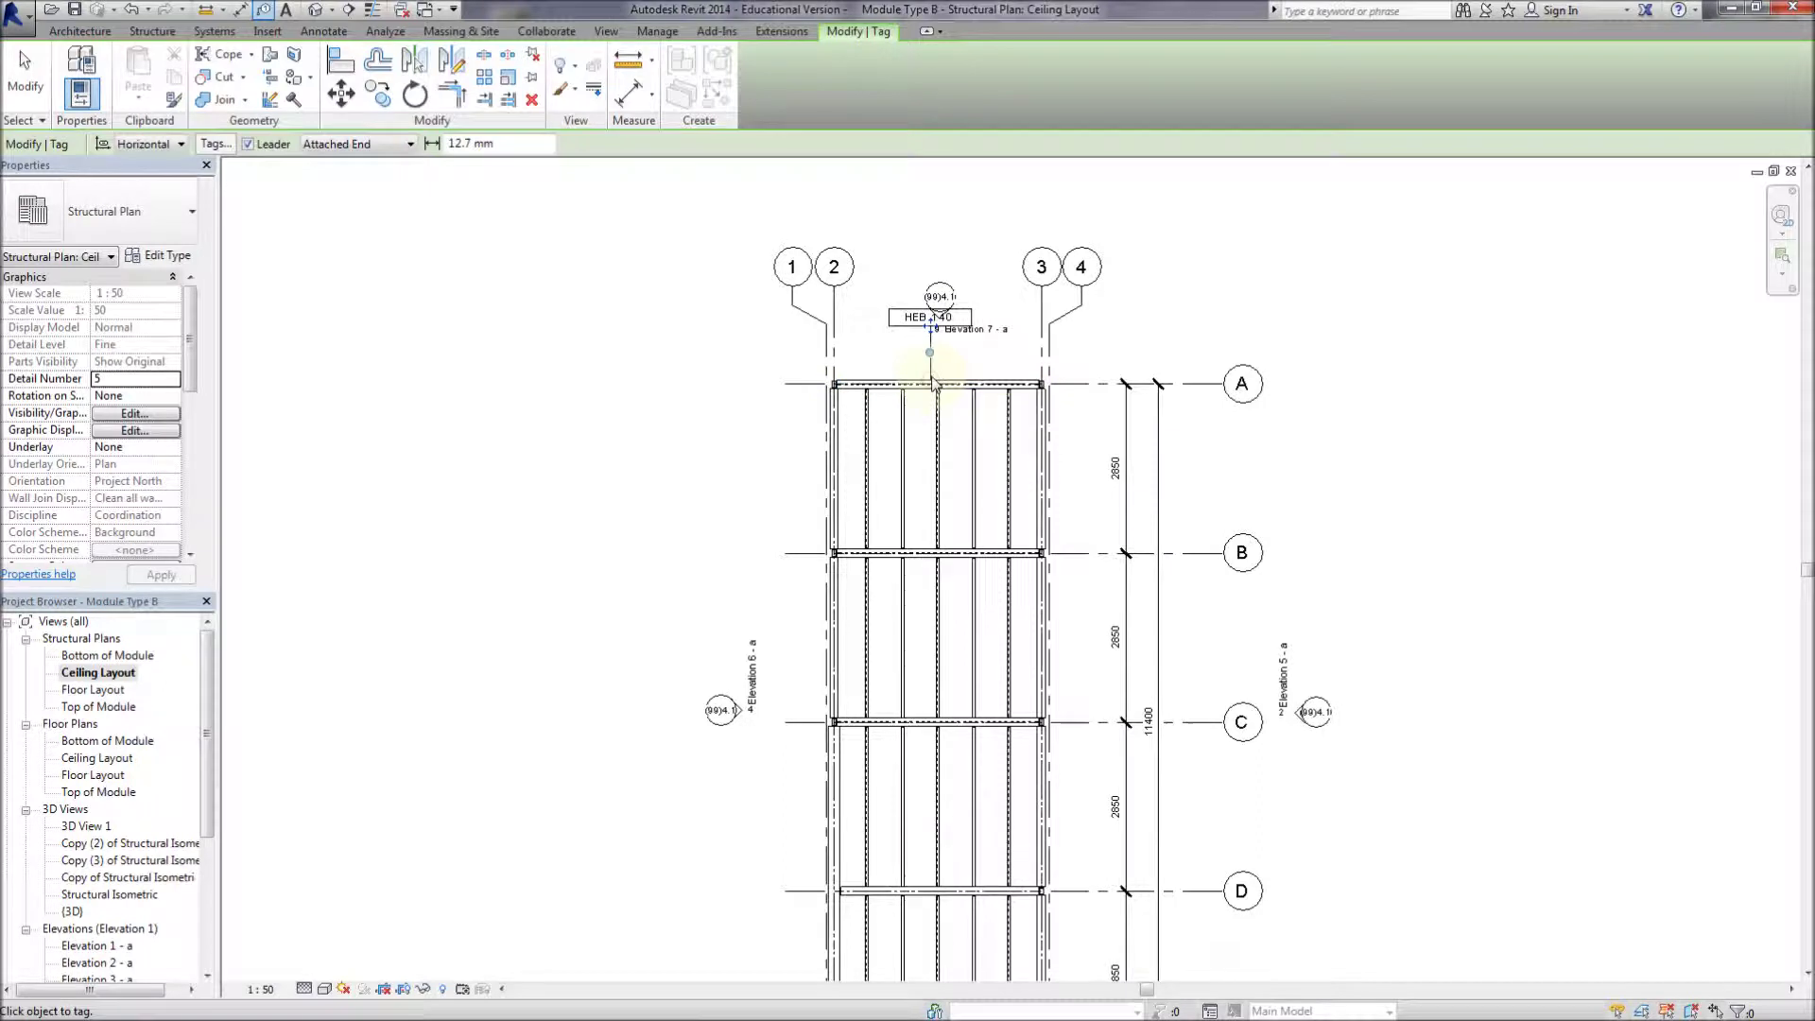
click(831, 478)
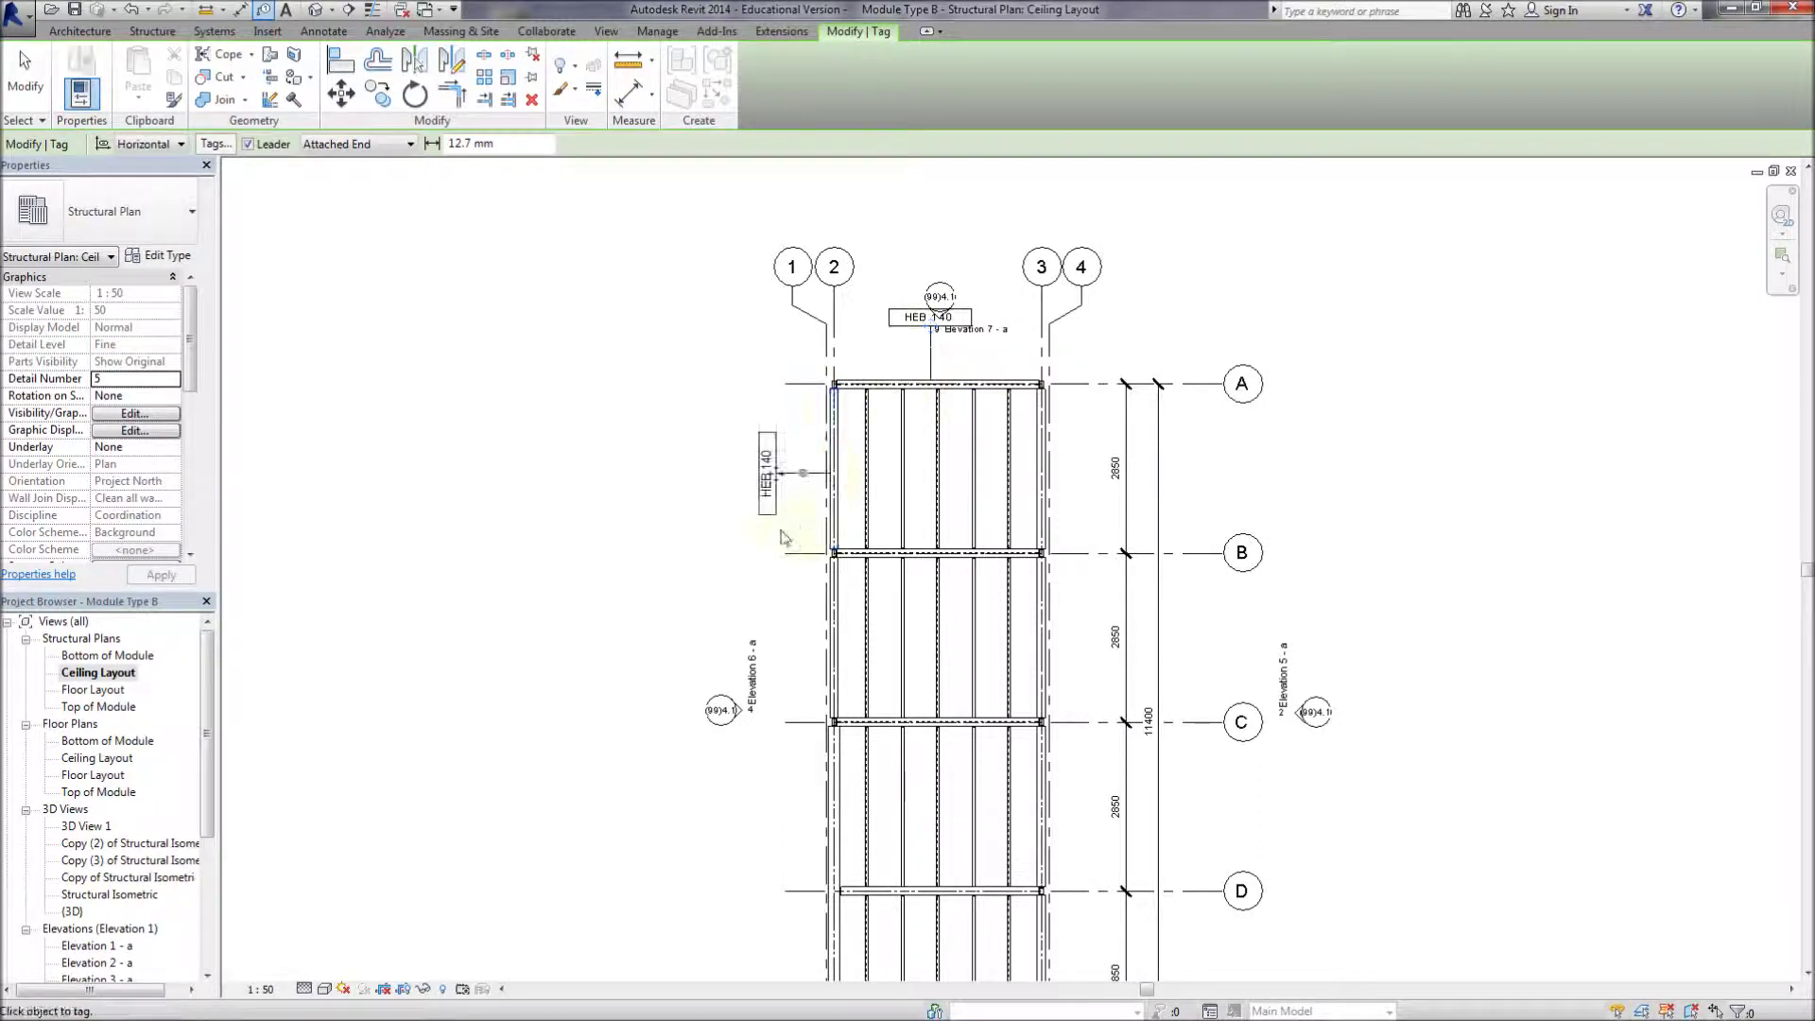
click(834, 643)
middle_drag(834, 806, 834, 581)
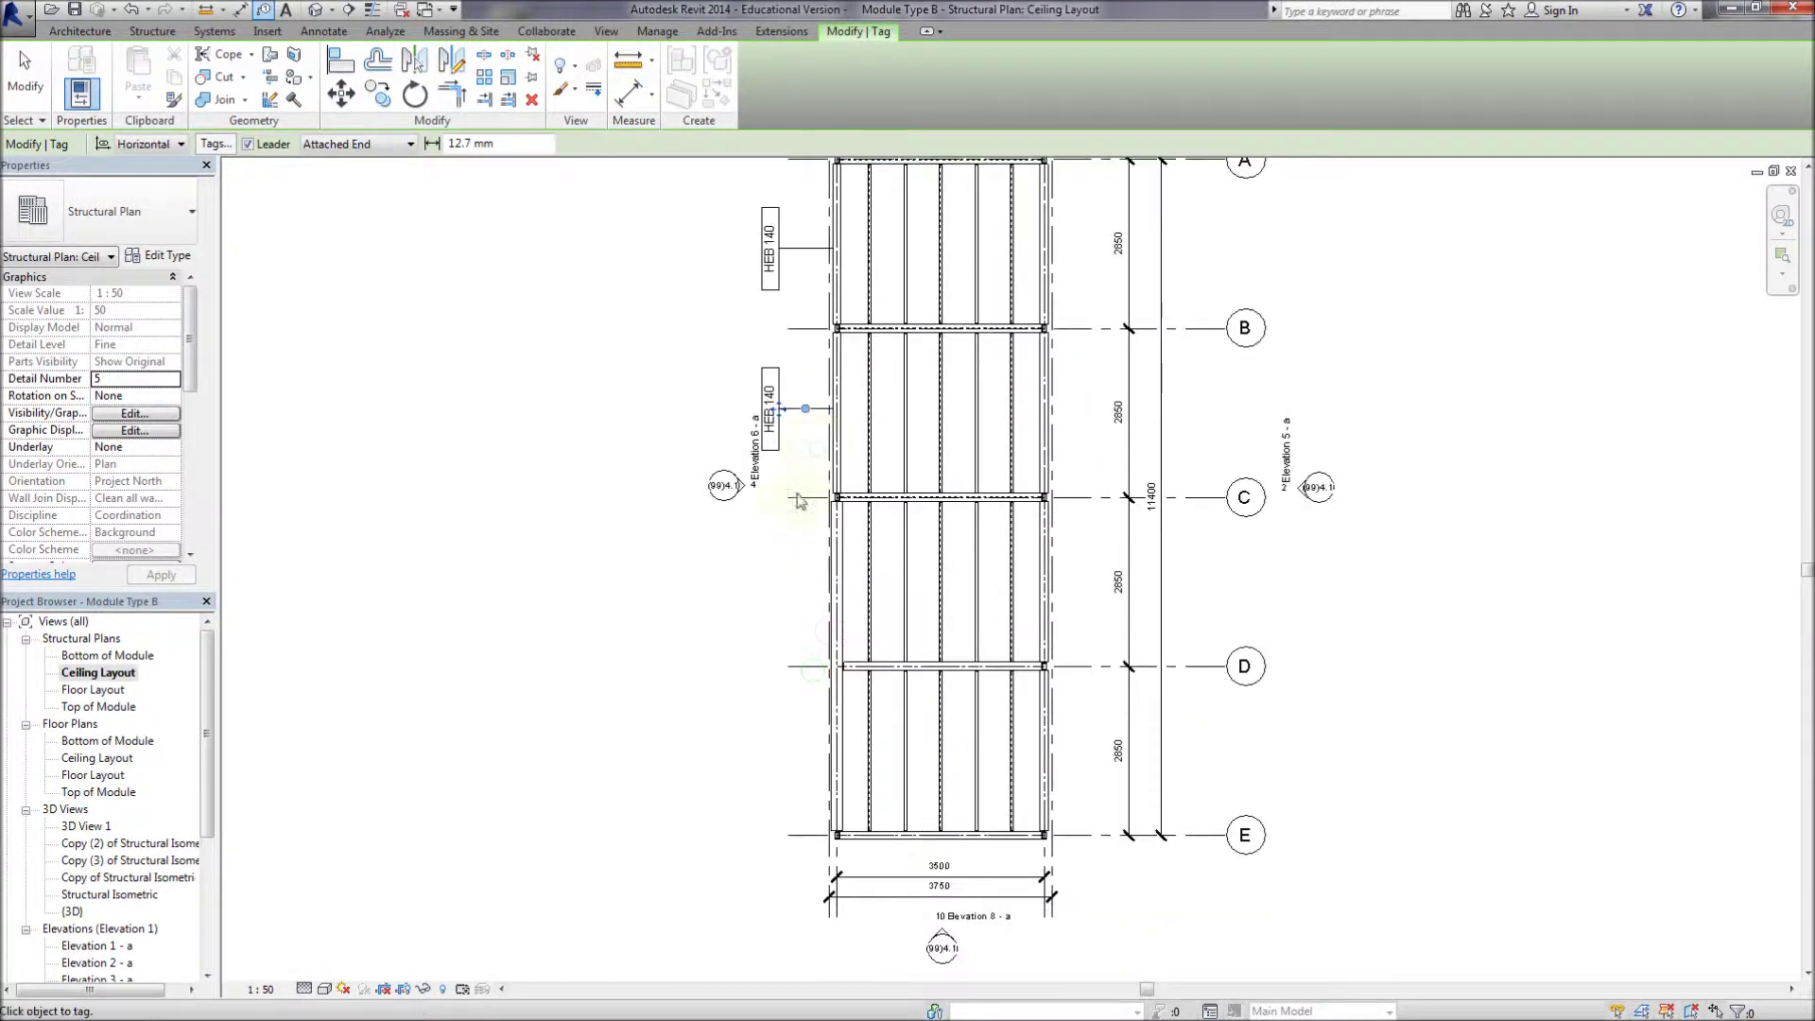
click(834, 585)
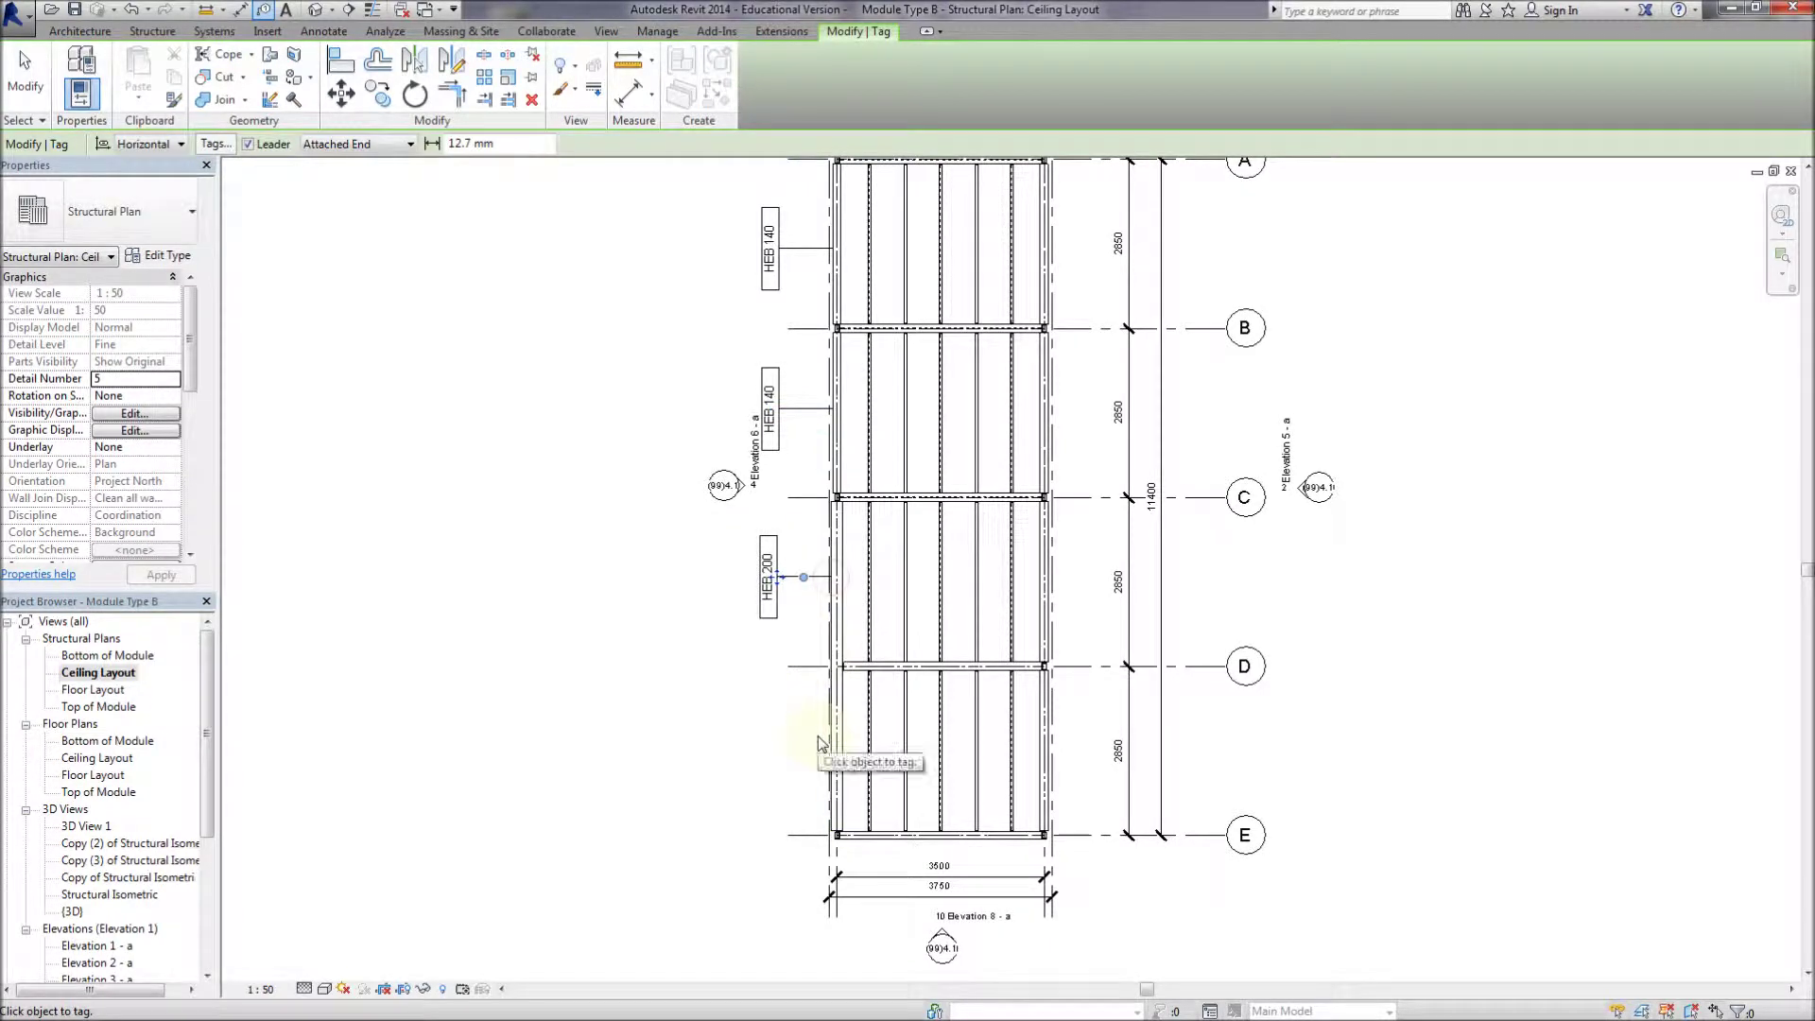
Tag the ceiling beam on grid E and the four edge beams along grid 3 with leaders
middle_drag(819, 736, 768, 636)
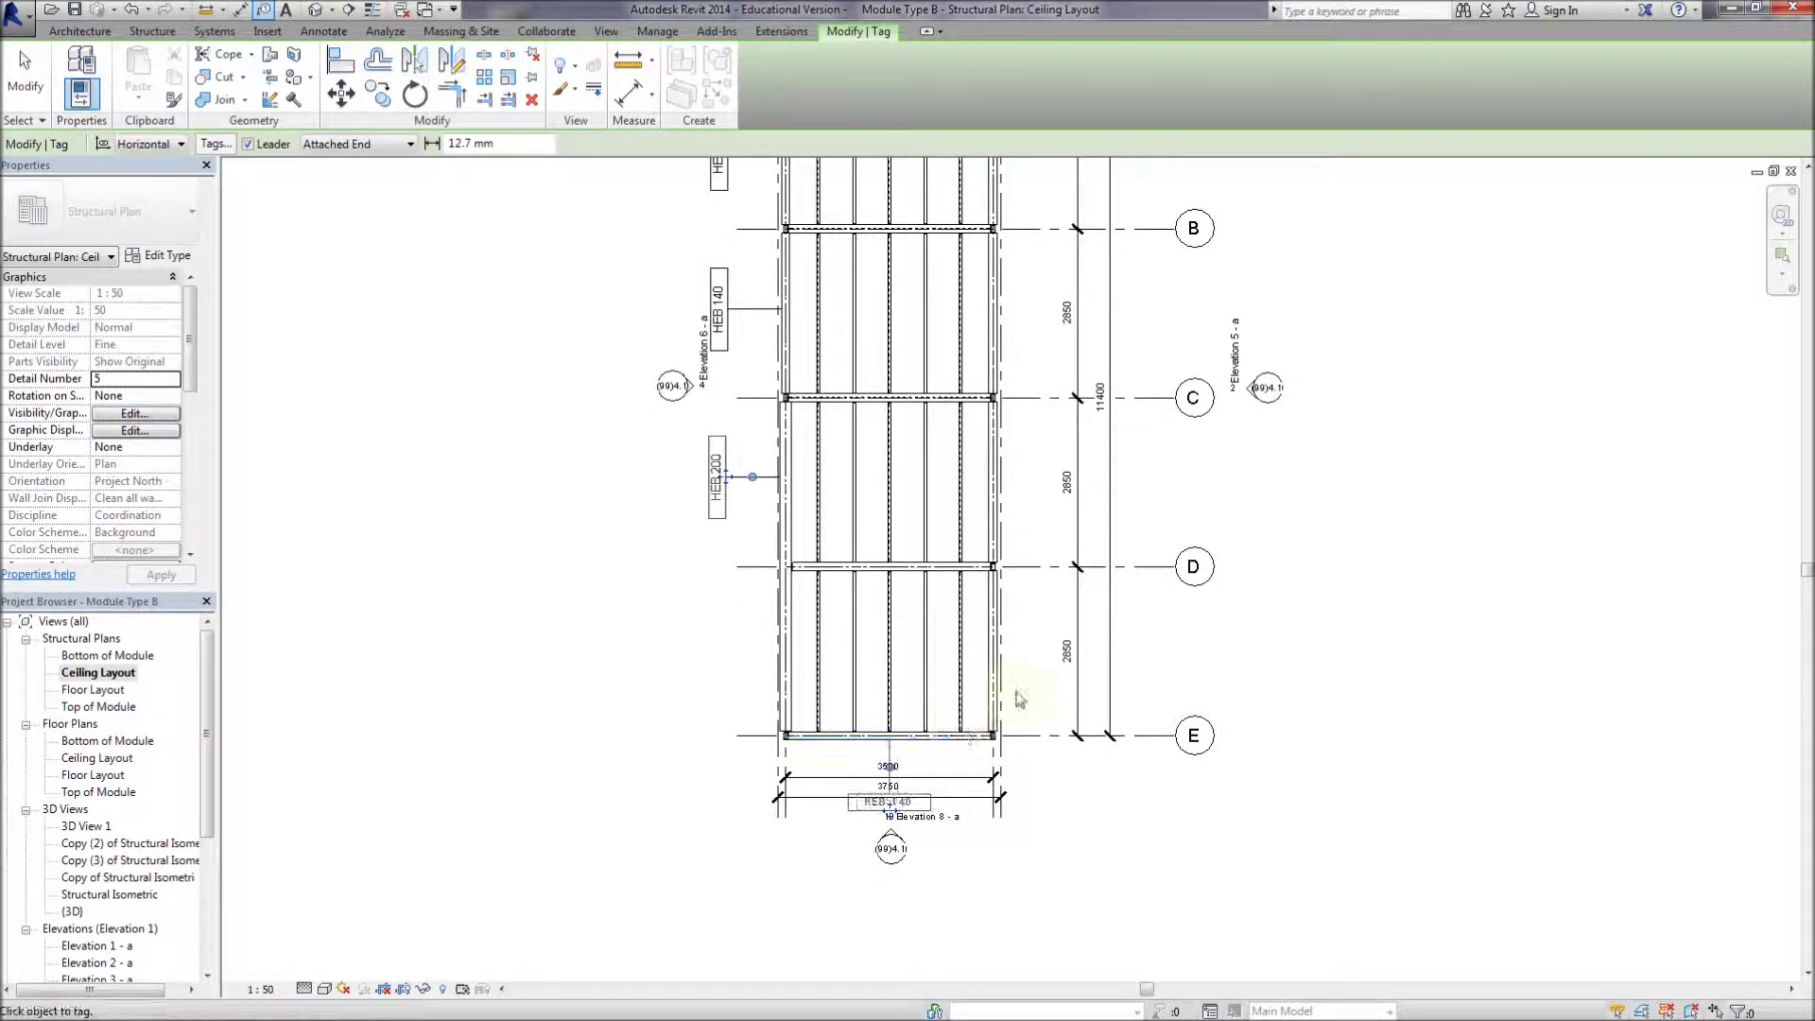
click(1010, 652)
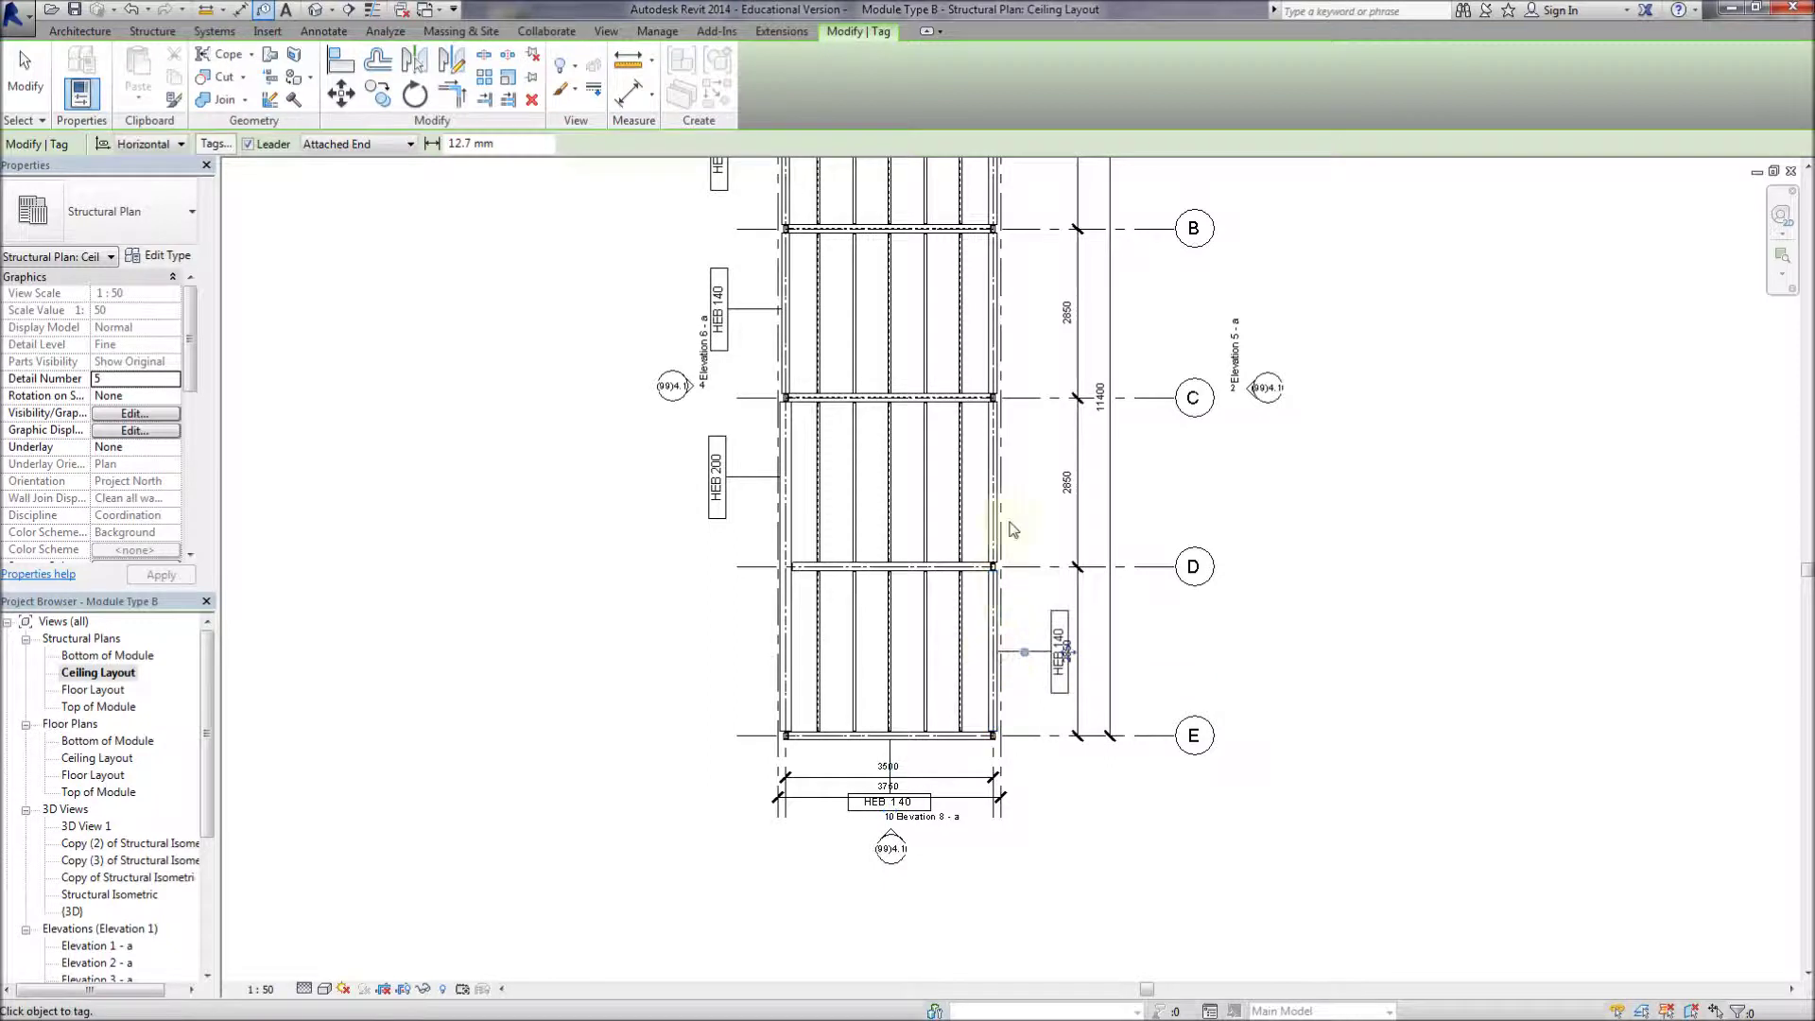
middle_drag(1003, 289, 984, 519)
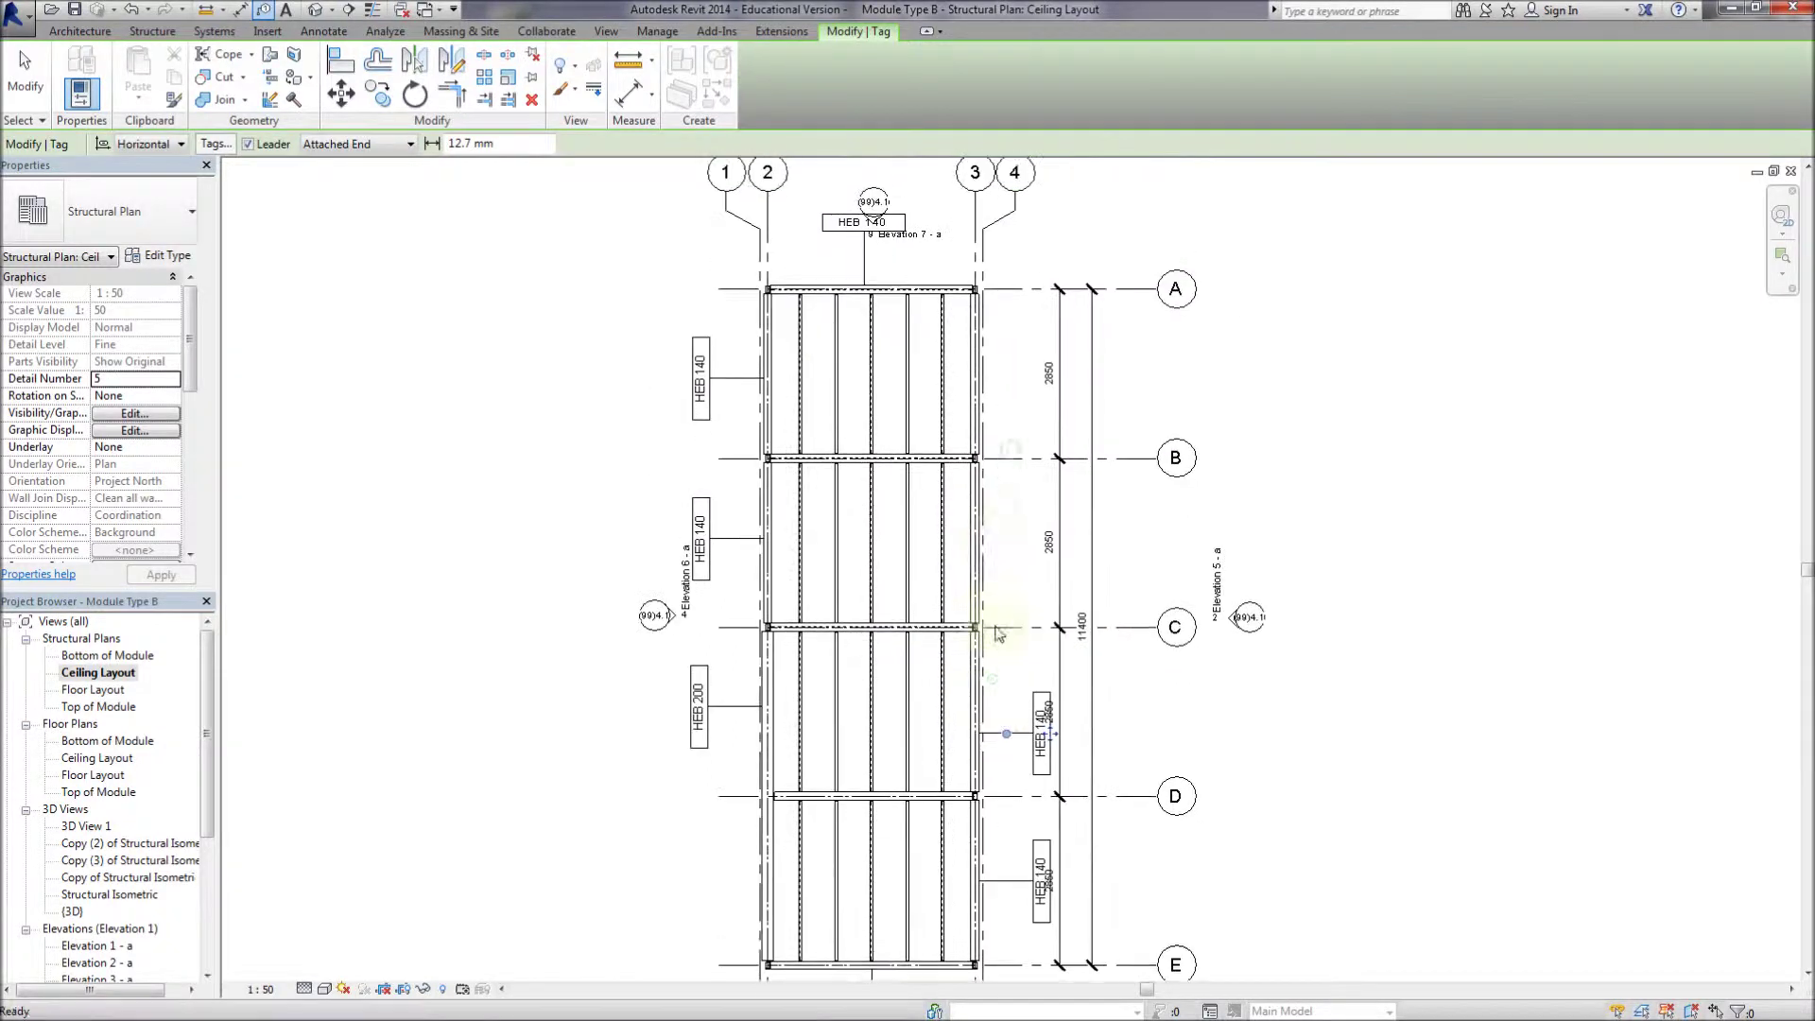
click(983, 541)
click(981, 386)
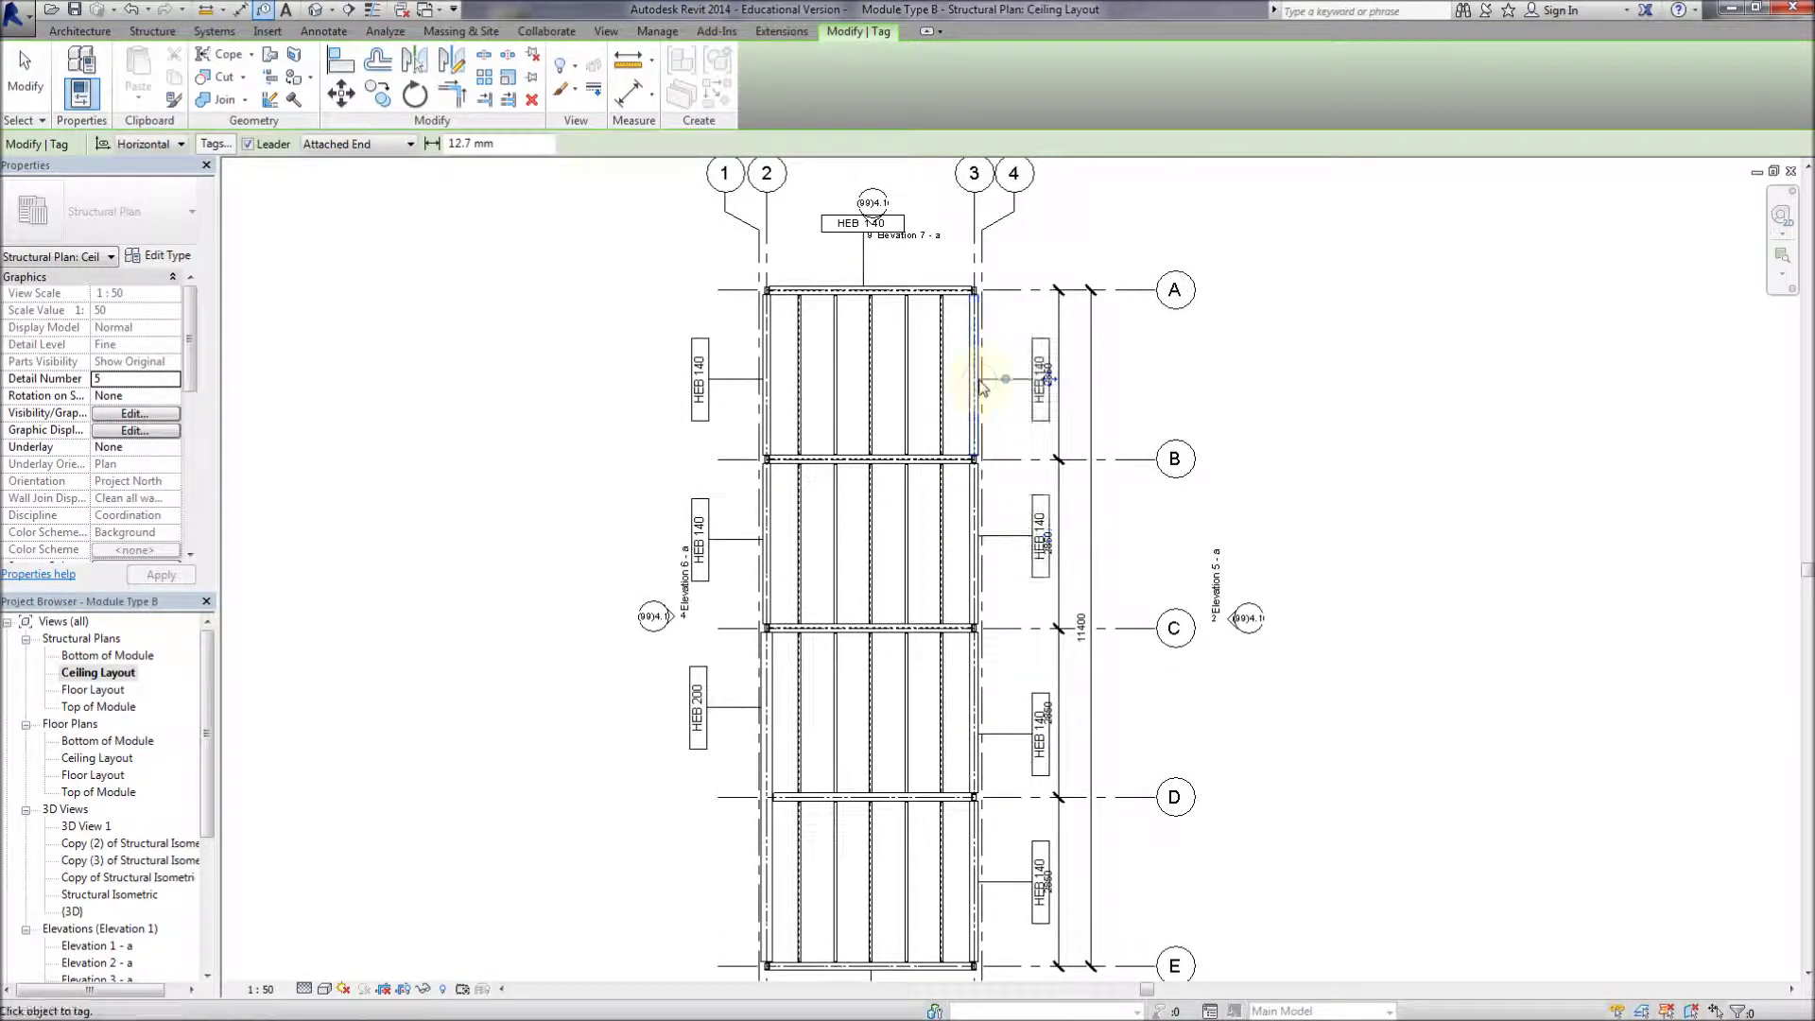
key(Escape)
Move the four HEB 140 tags along grid 3 closer to the frame, clear of the bay dimension string
scroll(1039, 383, up, 3)
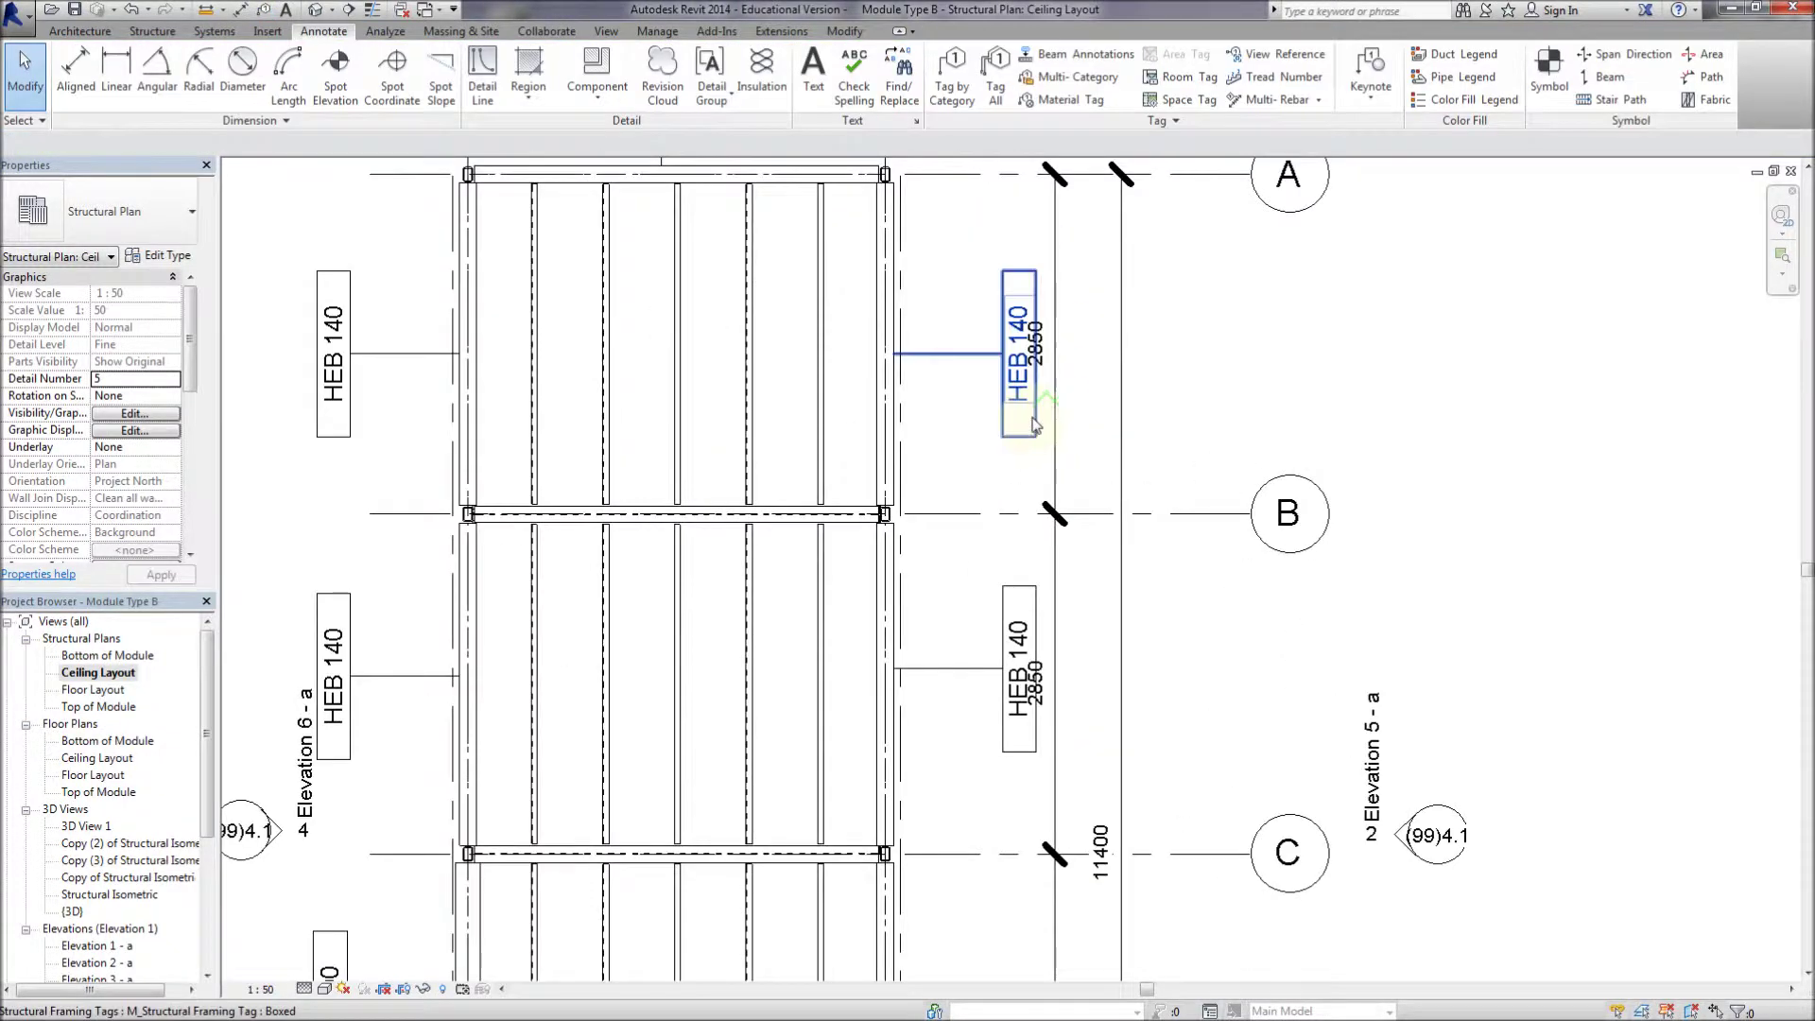
click(1026, 378)
drag(1026, 378, 980, 344)
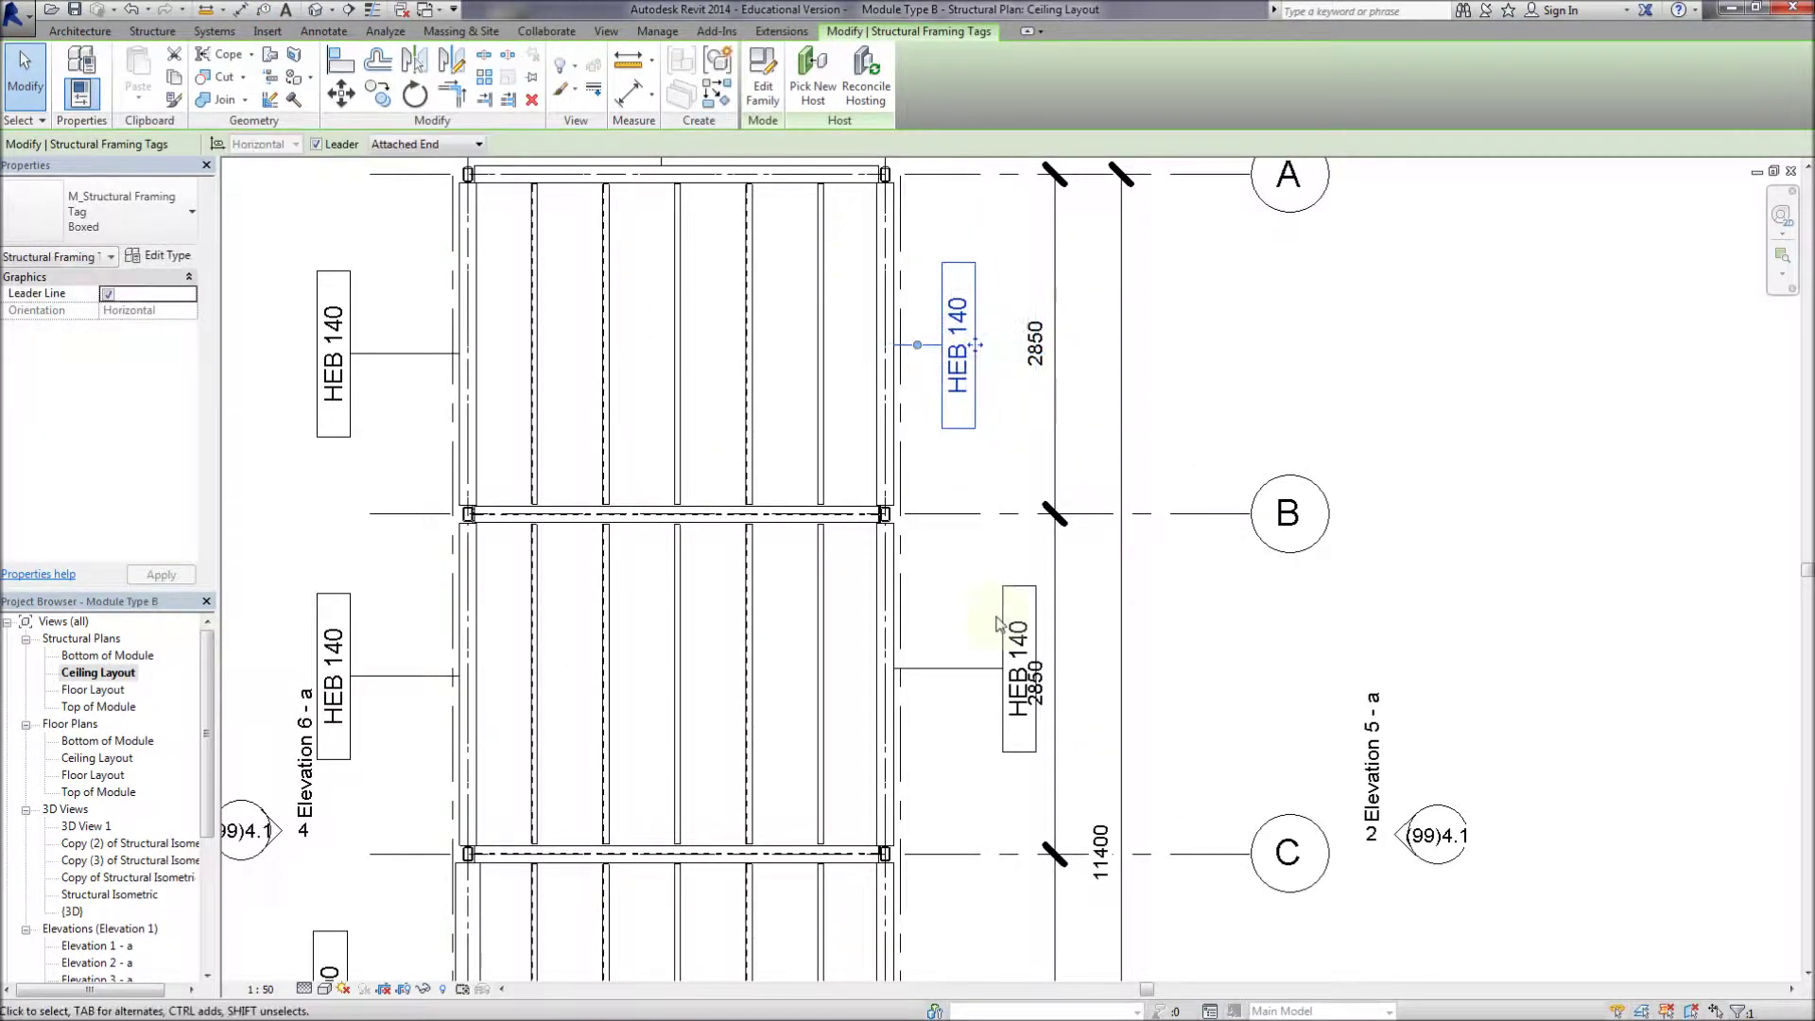
click(1031, 673)
drag(1036, 673, 976, 673)
middle_drag(985, 772, 961, 425)
drag(990, 723, 947, 699)
middle_drag(950, 922, 944, 636)
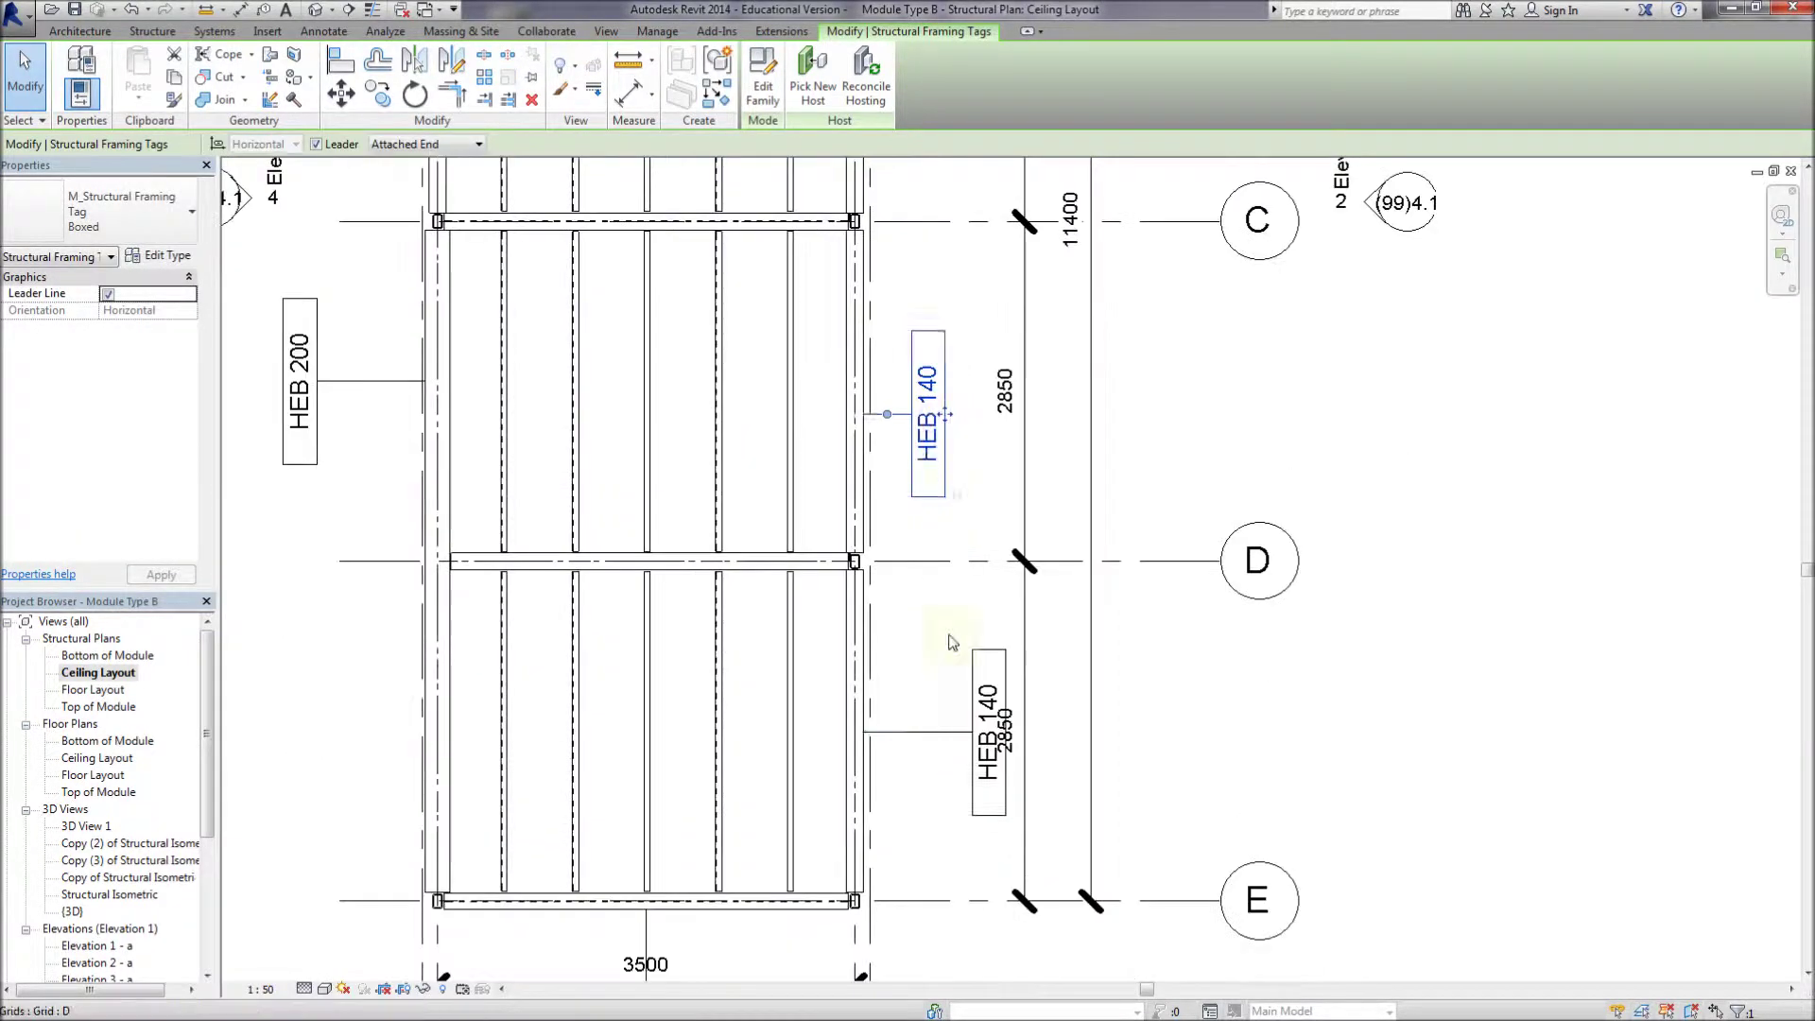
click(1001, 719)
drag(1000, 718, 947, 717)
Move the HEB 200 tag down to grid D and the HEB 140 tags along grid 2 closer to the frame
middle_drag(421, 477, 700, 501)
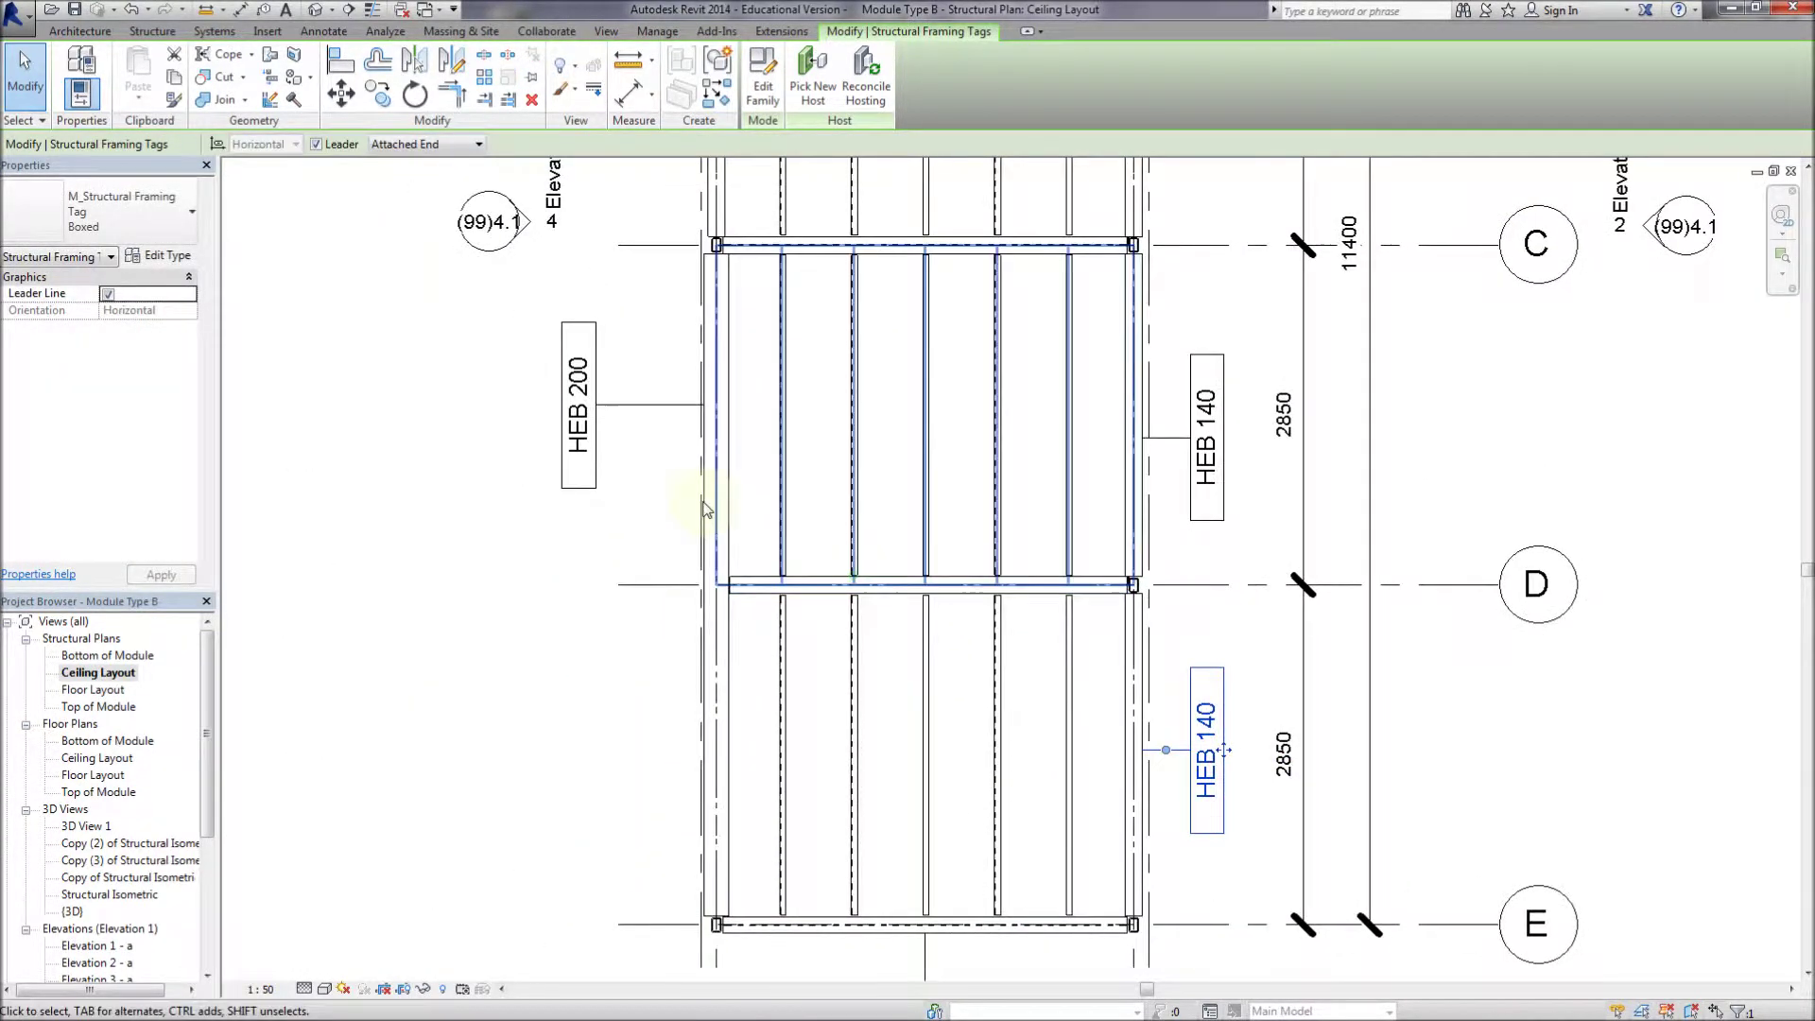
click(579, 420)
drag(580, 430, 646, 582)
middle_drag(605, 449, 721, 709)
click(716, 343)
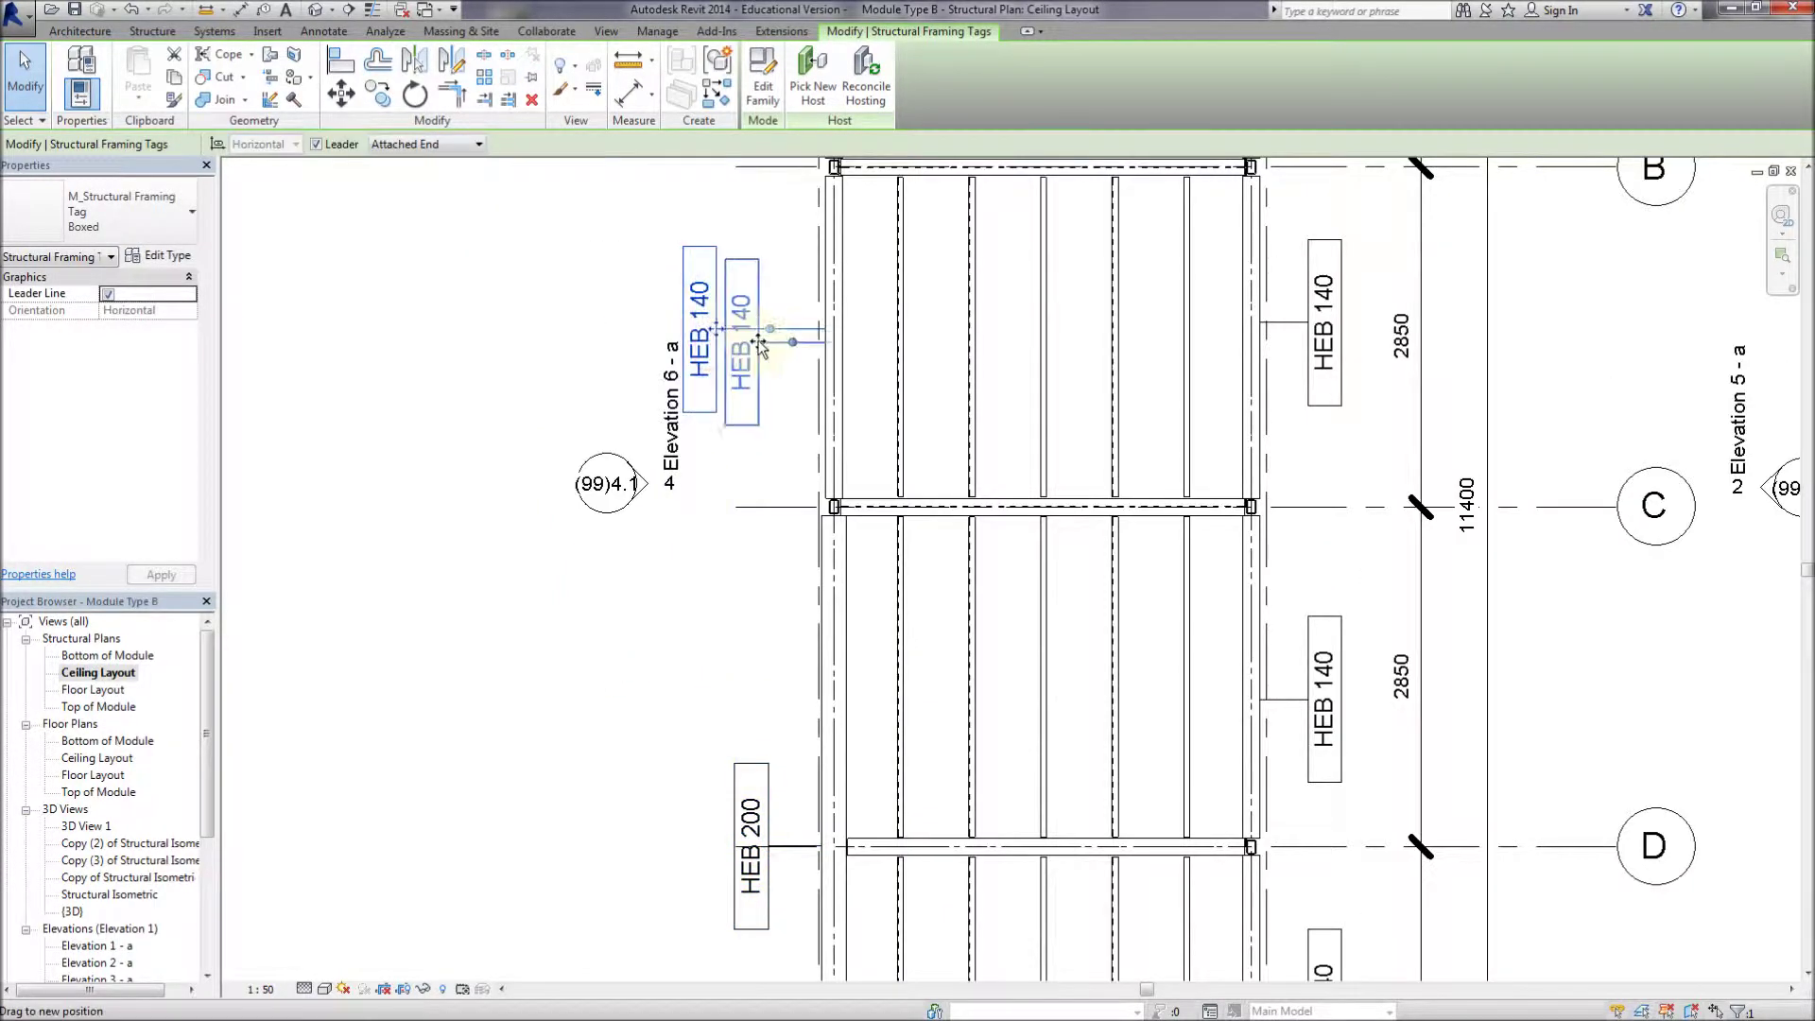
drag(759, 343, 769, 339)
middle_drag(871, 310, 895, 713)
click(714, 402)
drag(740, 412, 791, 413)
Move the HEB 140 tag of the grid A beam closer to the beam, clear of the elevation marker
middle_drag(875, 295, 837, 639)
scroll(837, 639, down, 1)
click(944, 501)
drag(968, 503, 979, 564)
click(715, 492)
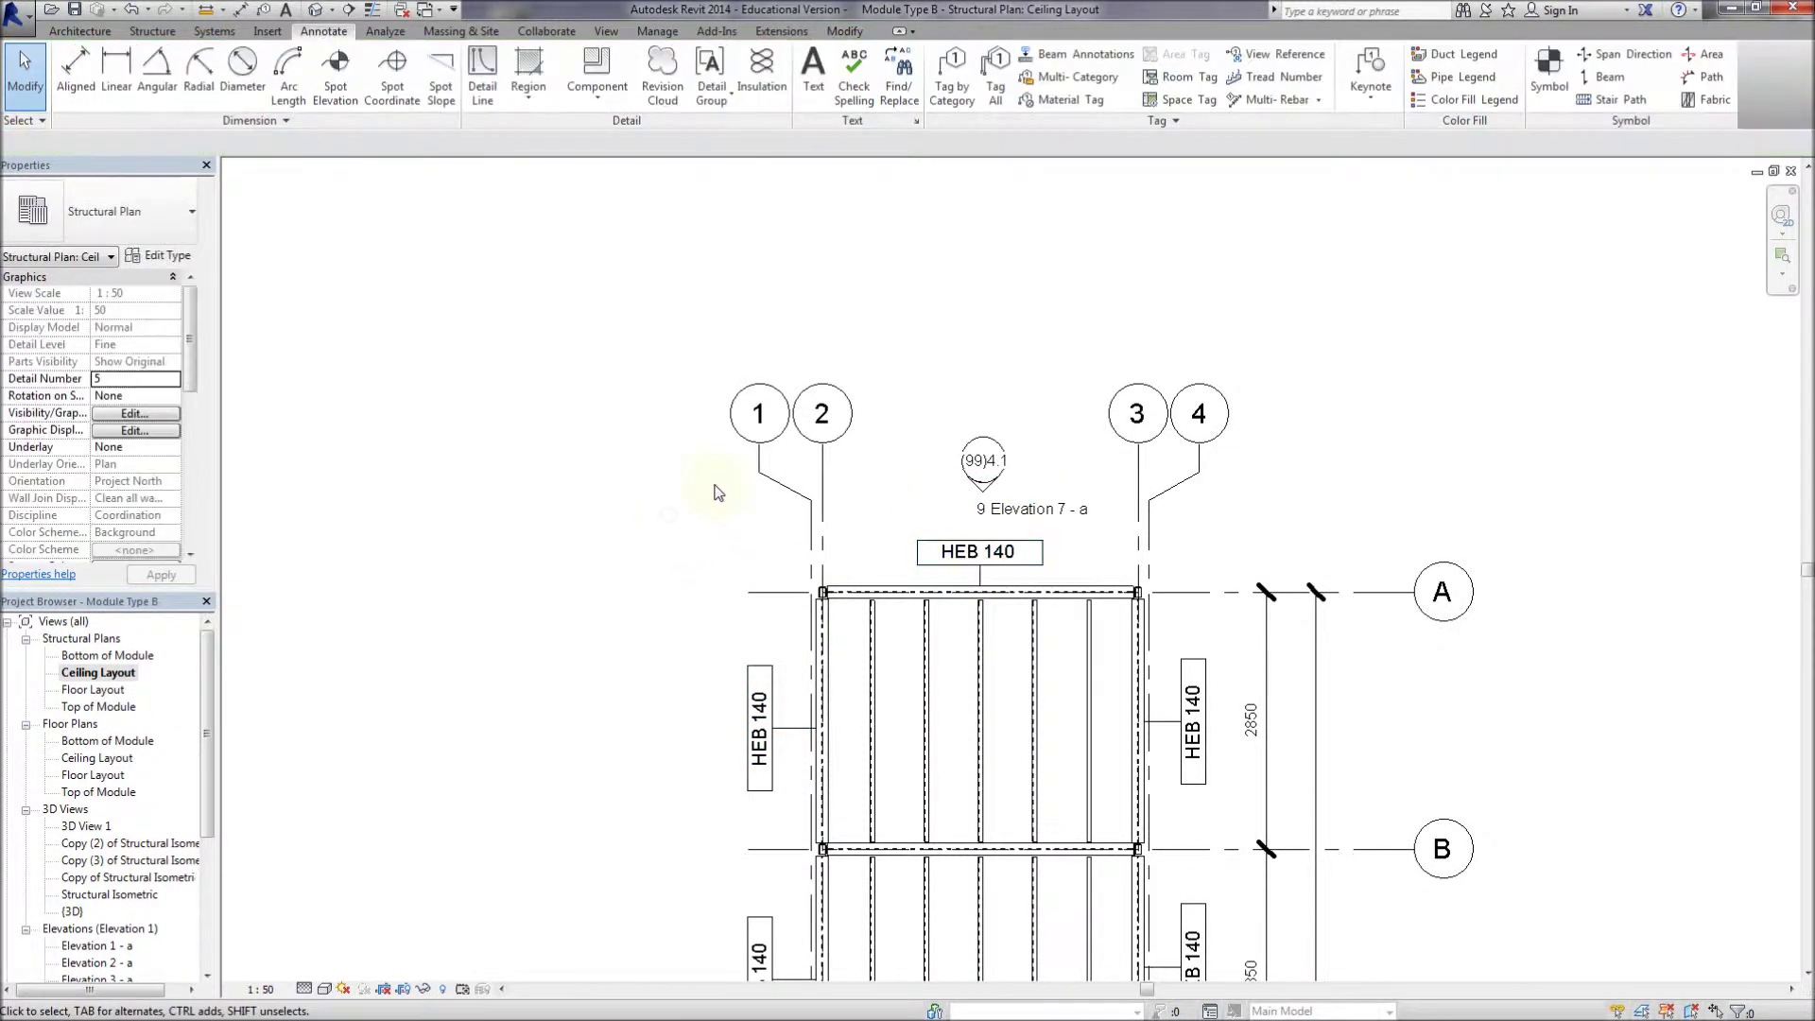
Tag by category, with leaders, the four columns where grids 2 and 3 meet grids A and B
click(951, 92)
click(768, 593)
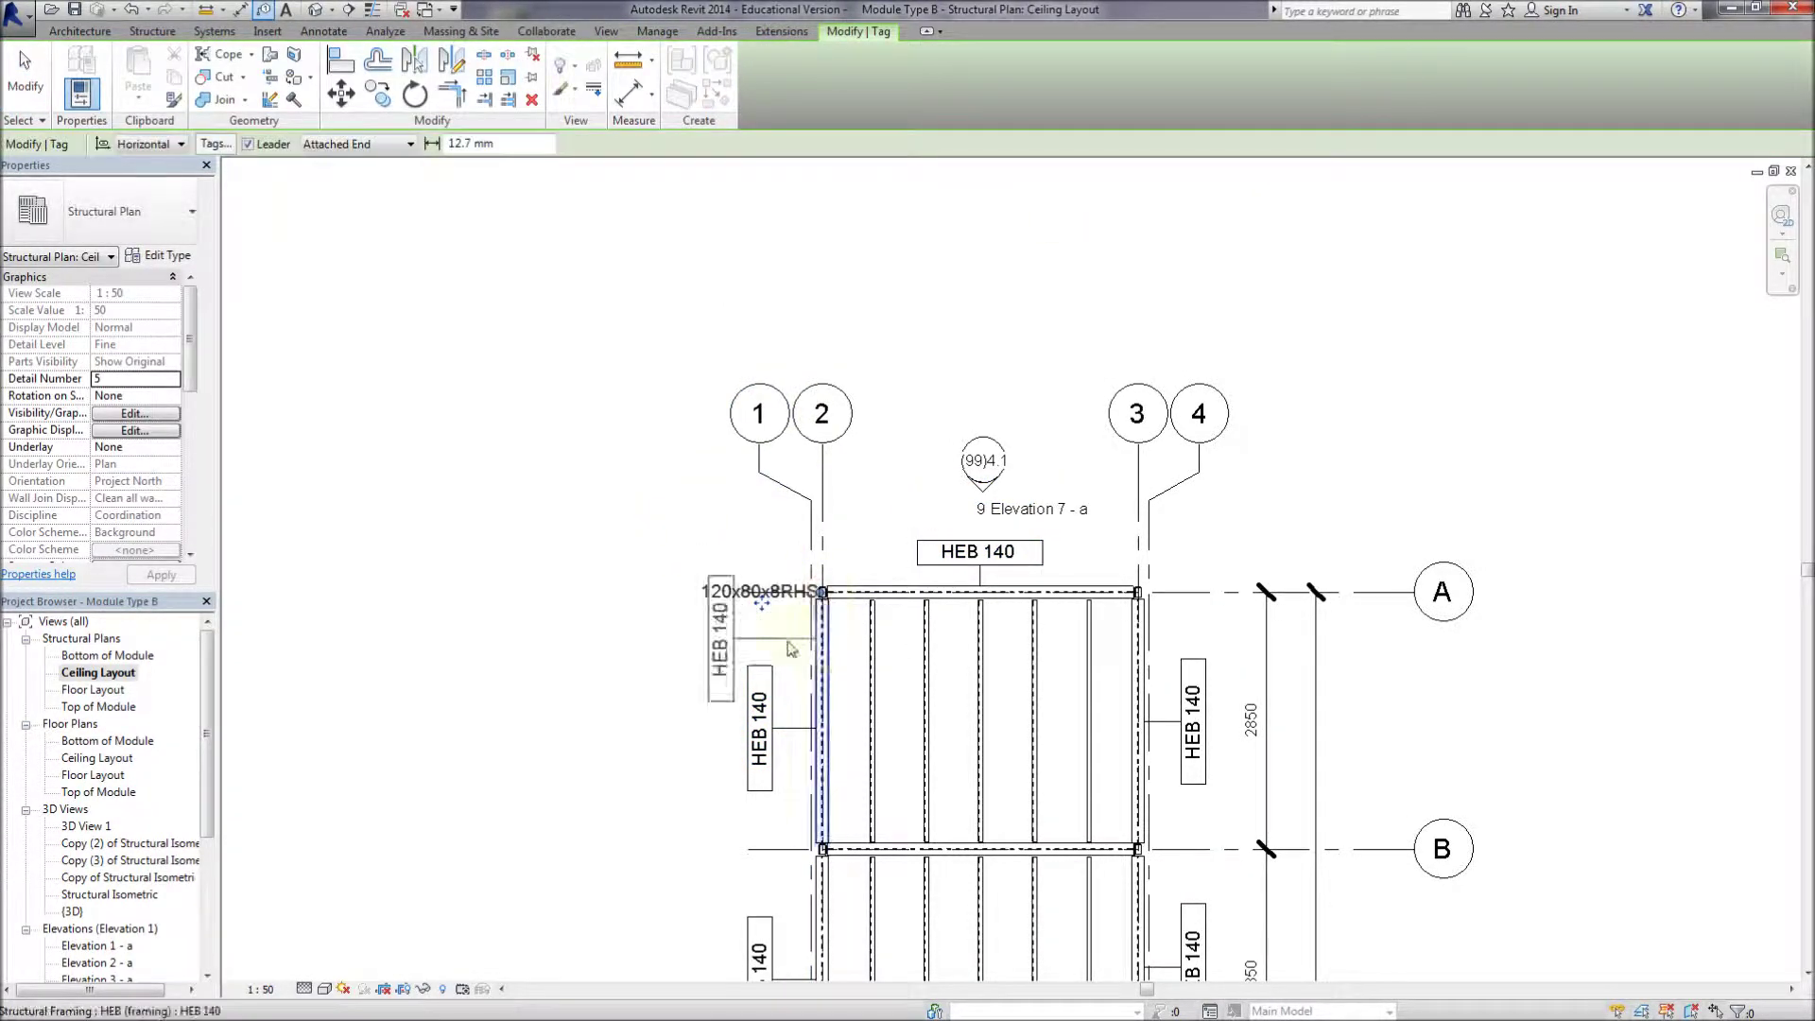
click(823, 851)
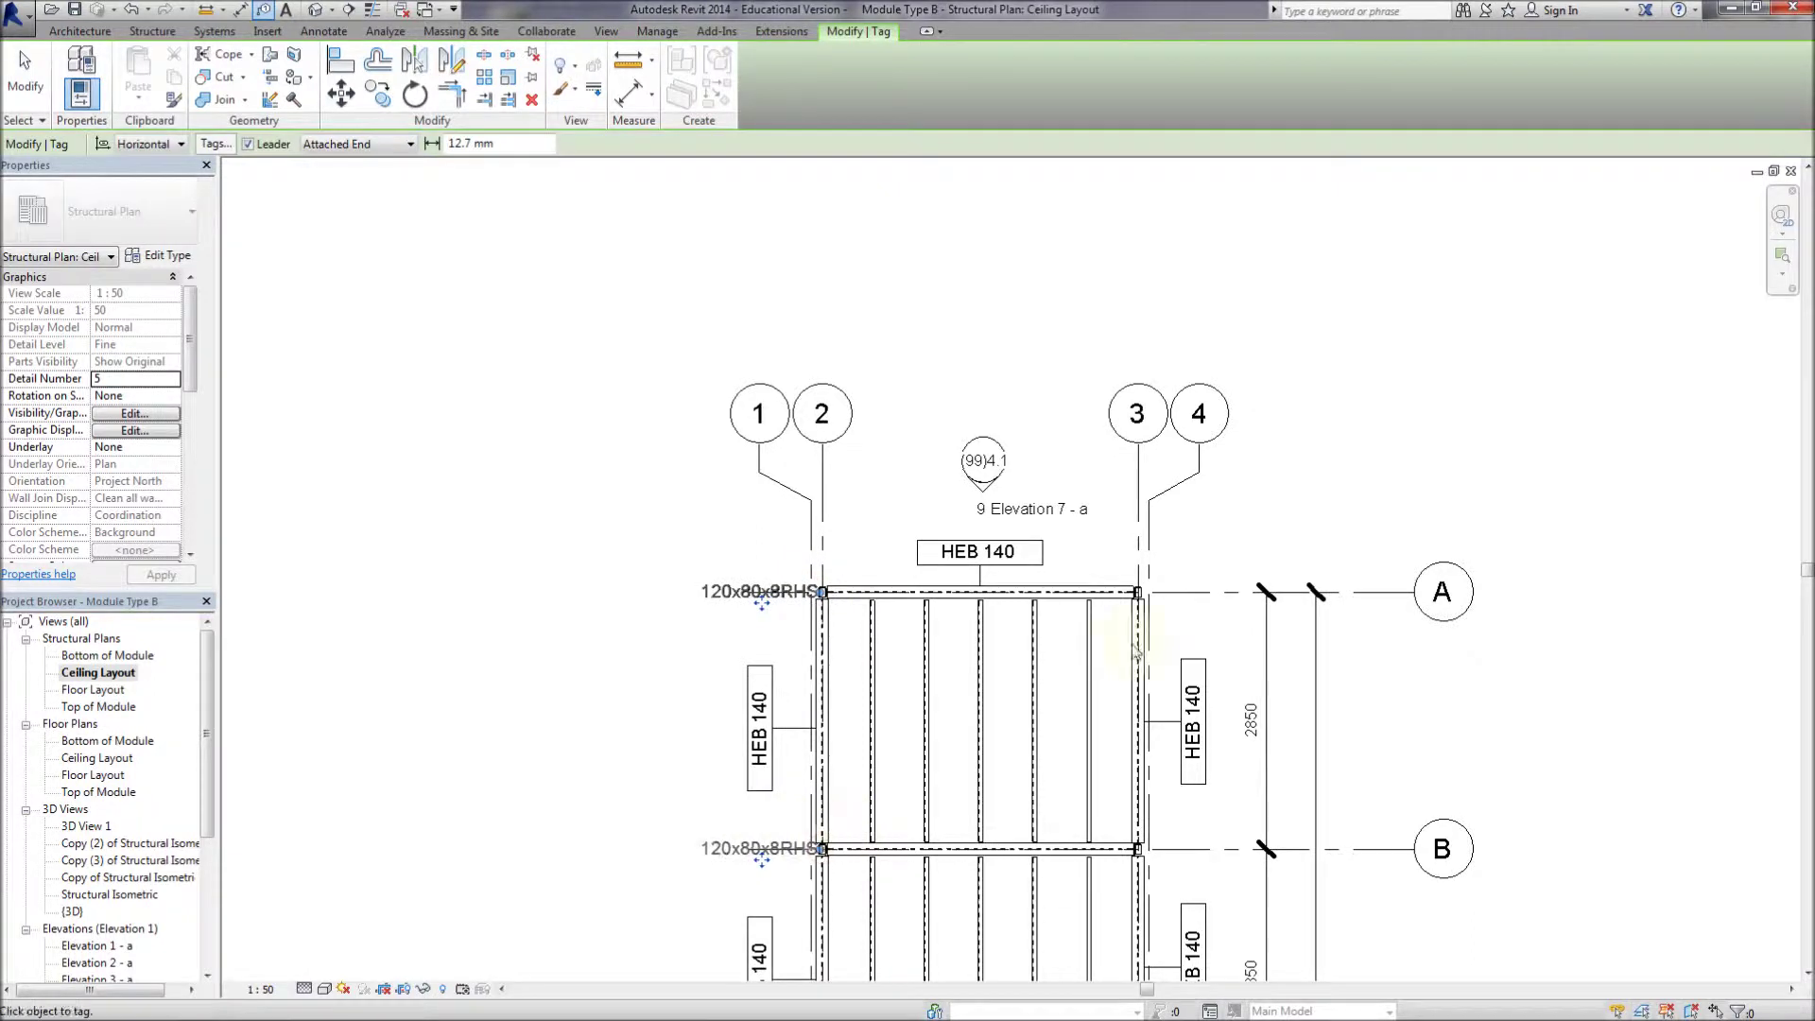
click(1141, 594)
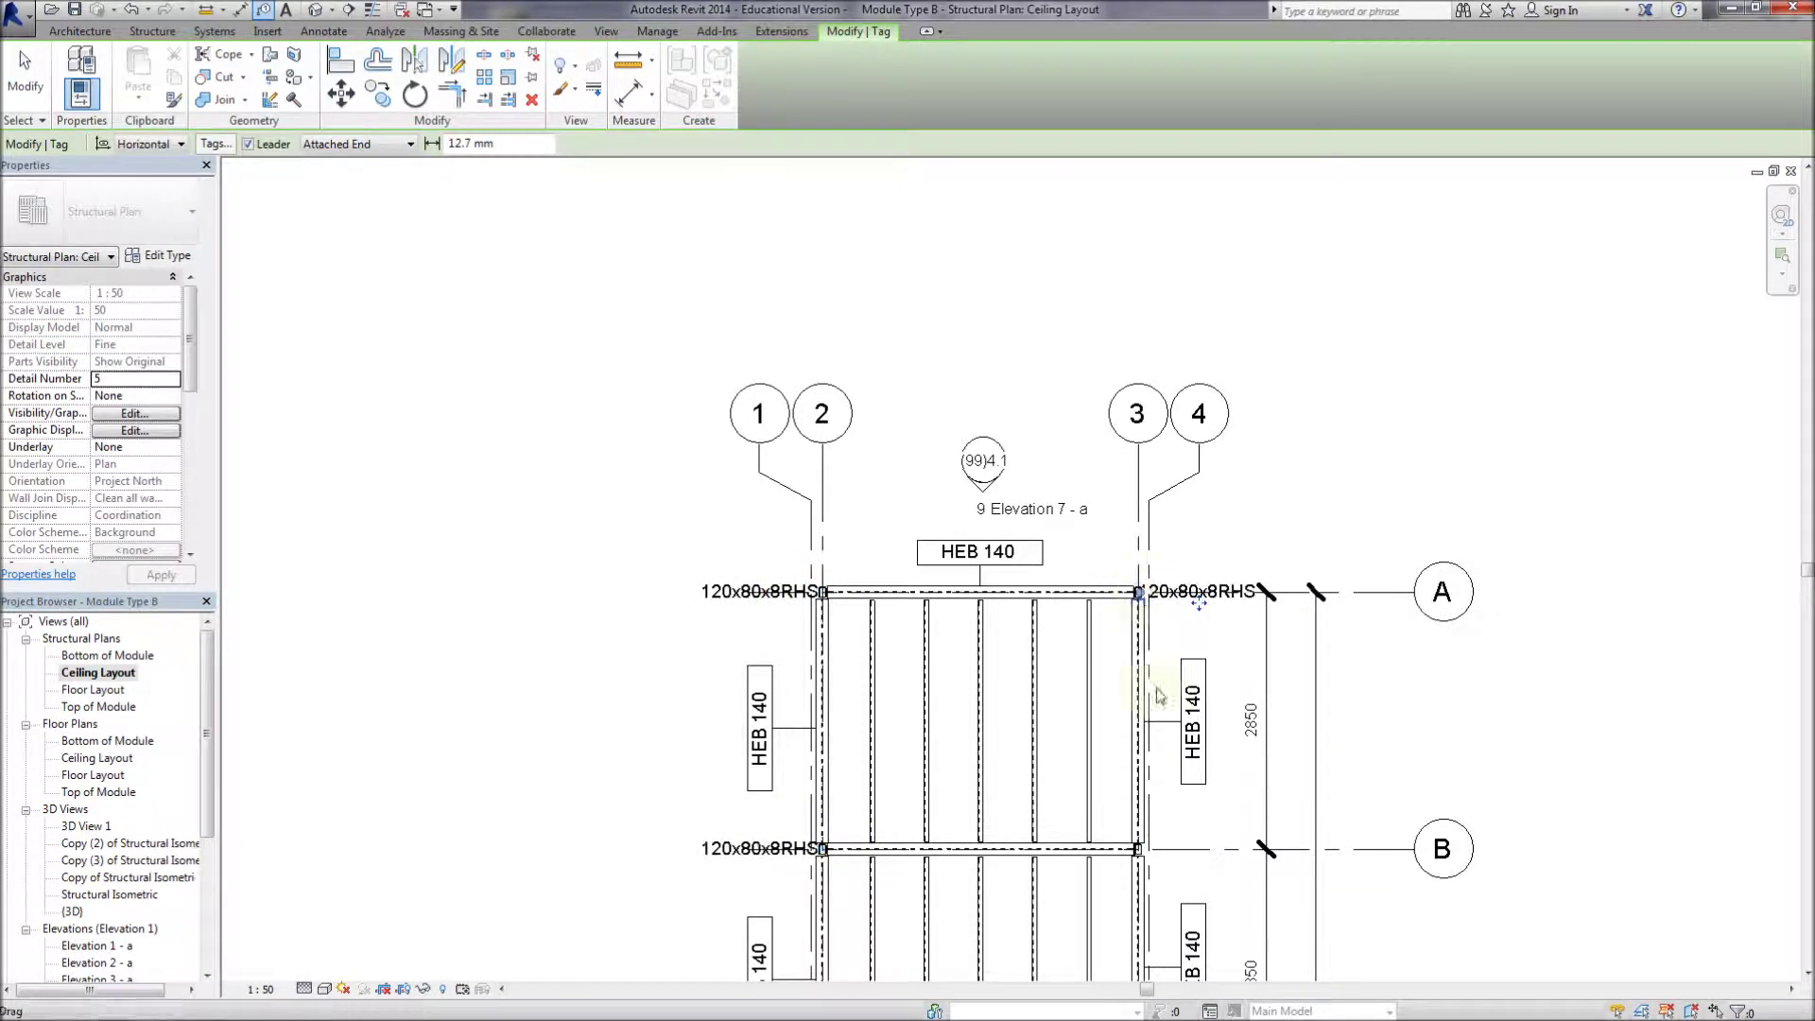
click(1140, 850)
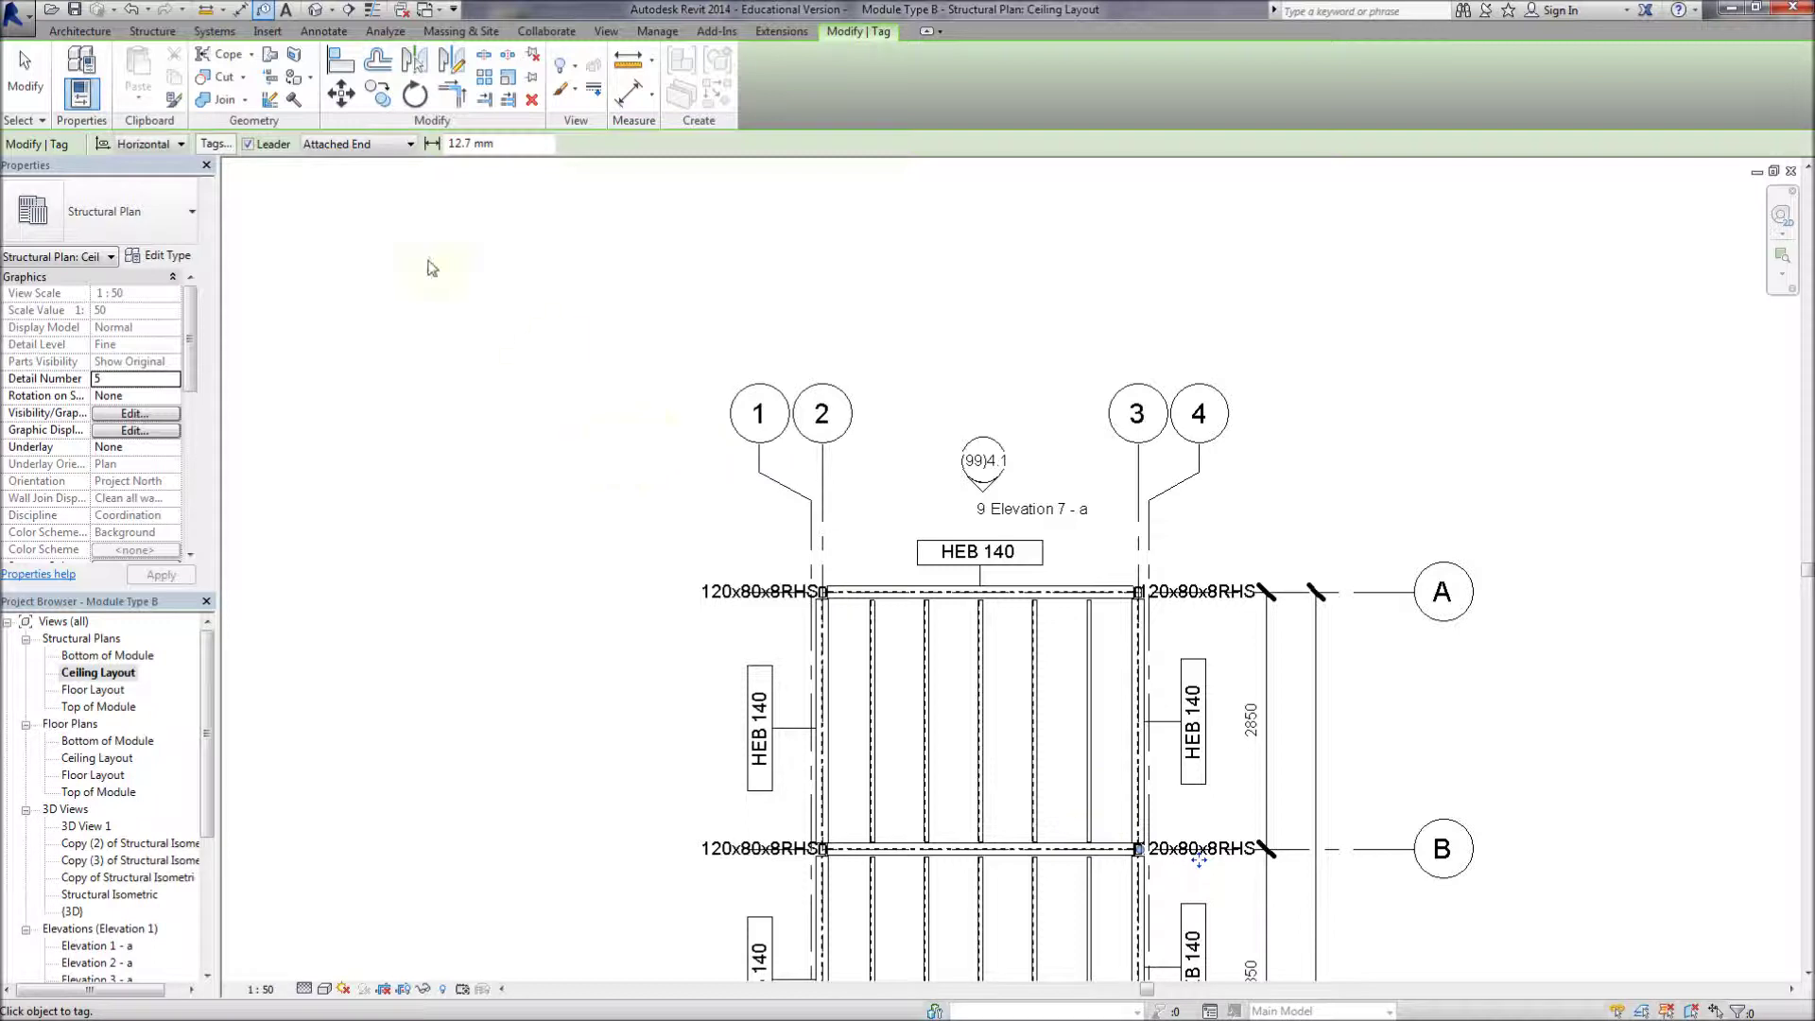
key(Escape)
key(Escape)
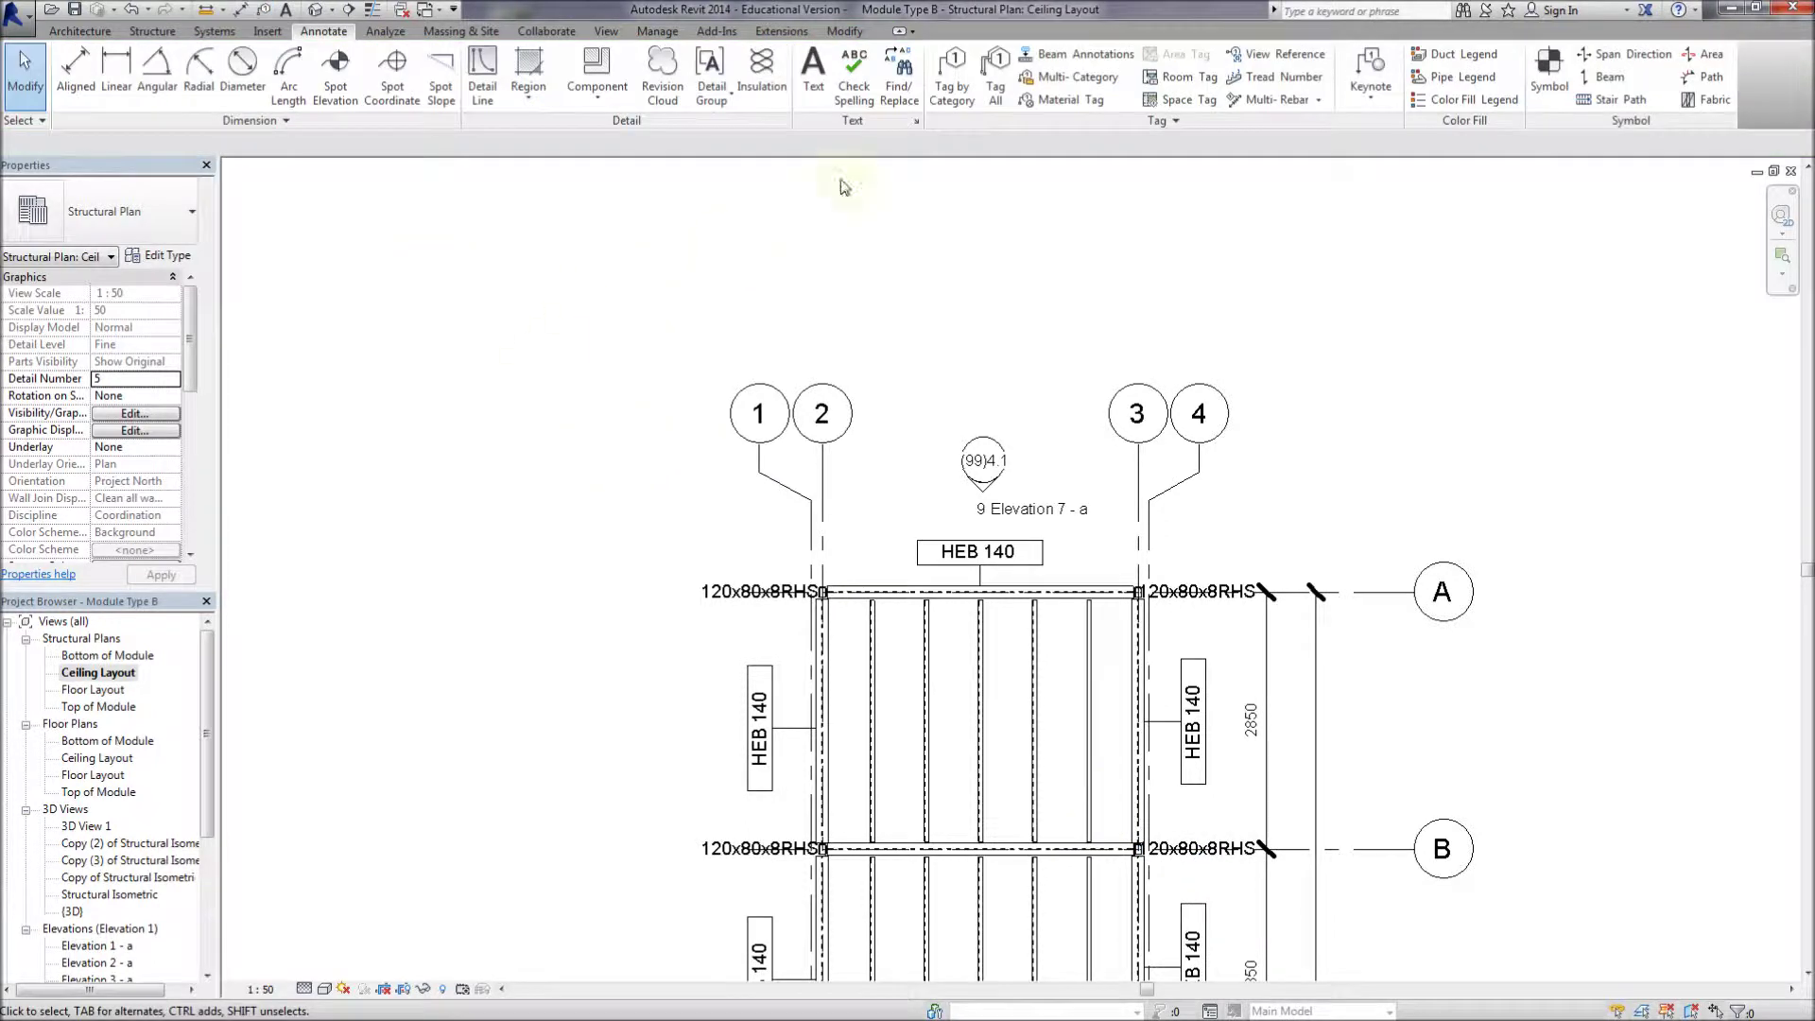
Tag all remaining untagged columns in the view with M_Structural Column Tag, horizontal and without leaders
click(997, 90)
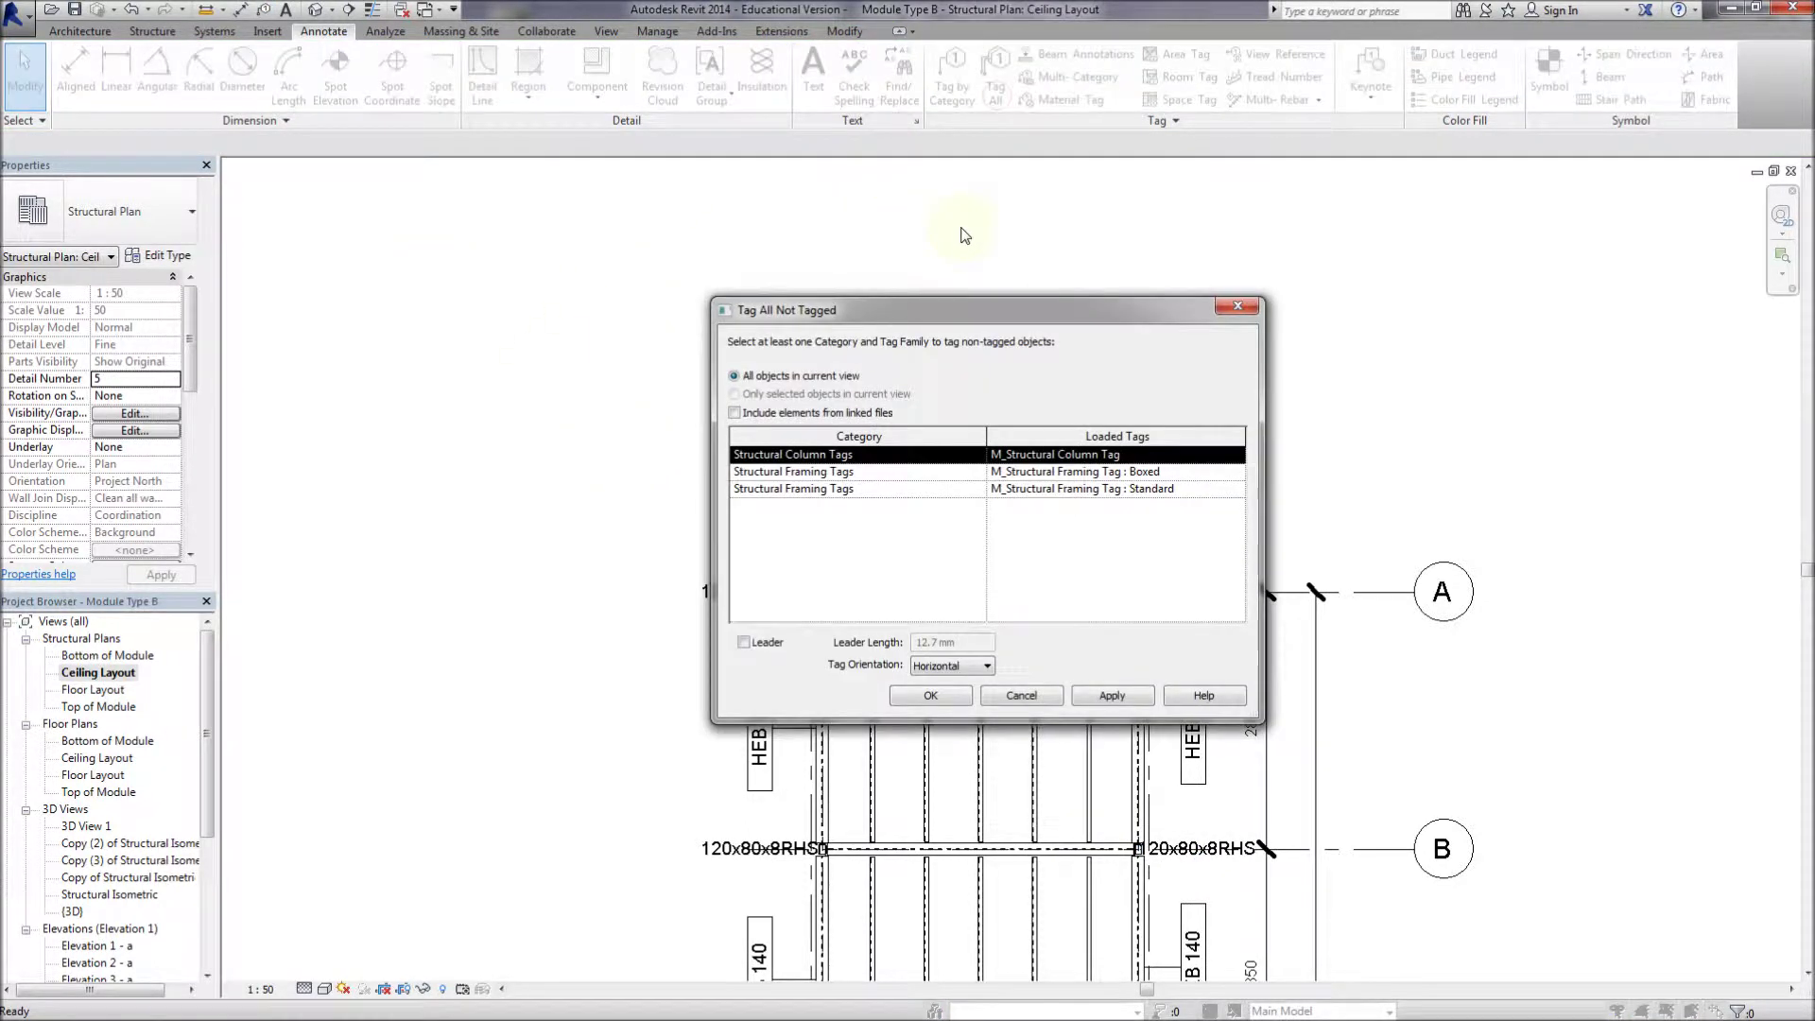
click(962, 701)
scroll(694, 690, down, 1)
middle_drag(701, 616, 697, 788)
Move the four column tags on grids A and B diagonally outward and up, clear of the frame and grid lines
click(698, 342)
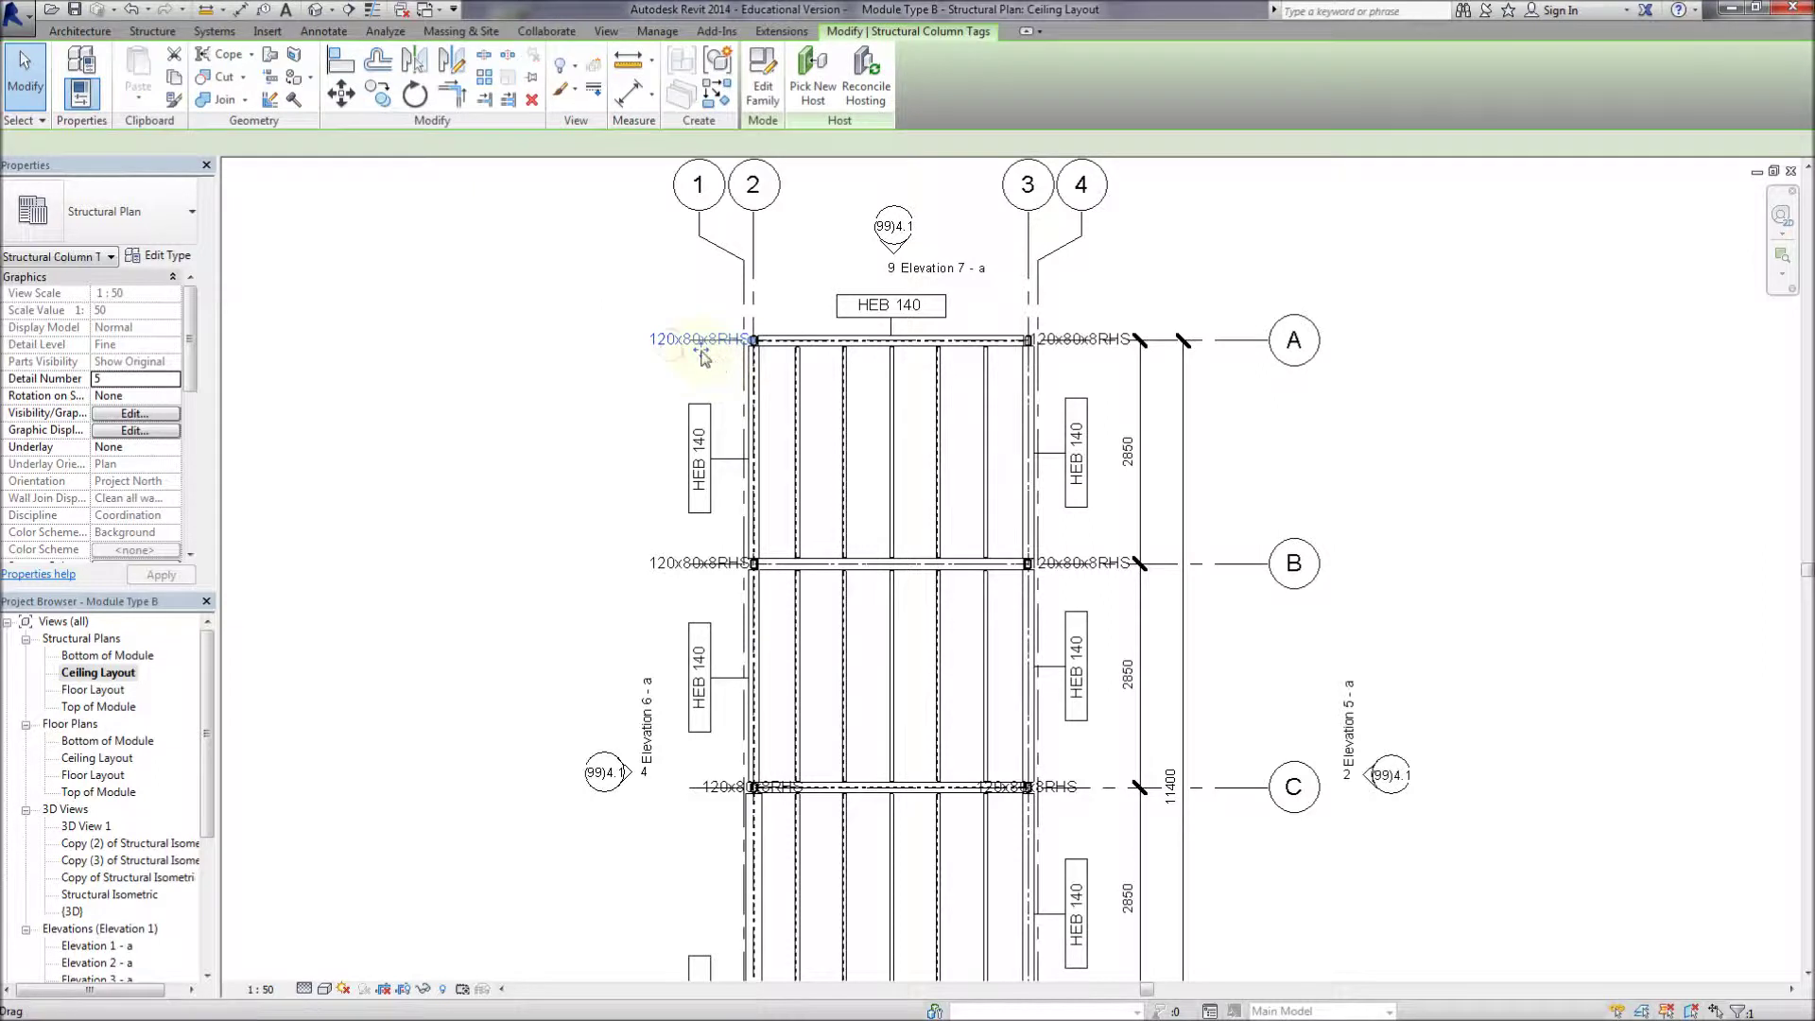
drag(698, 342, 659, 323)
drag(1085, 347, 1123, 316)
drag(722, 591, 680, 572)
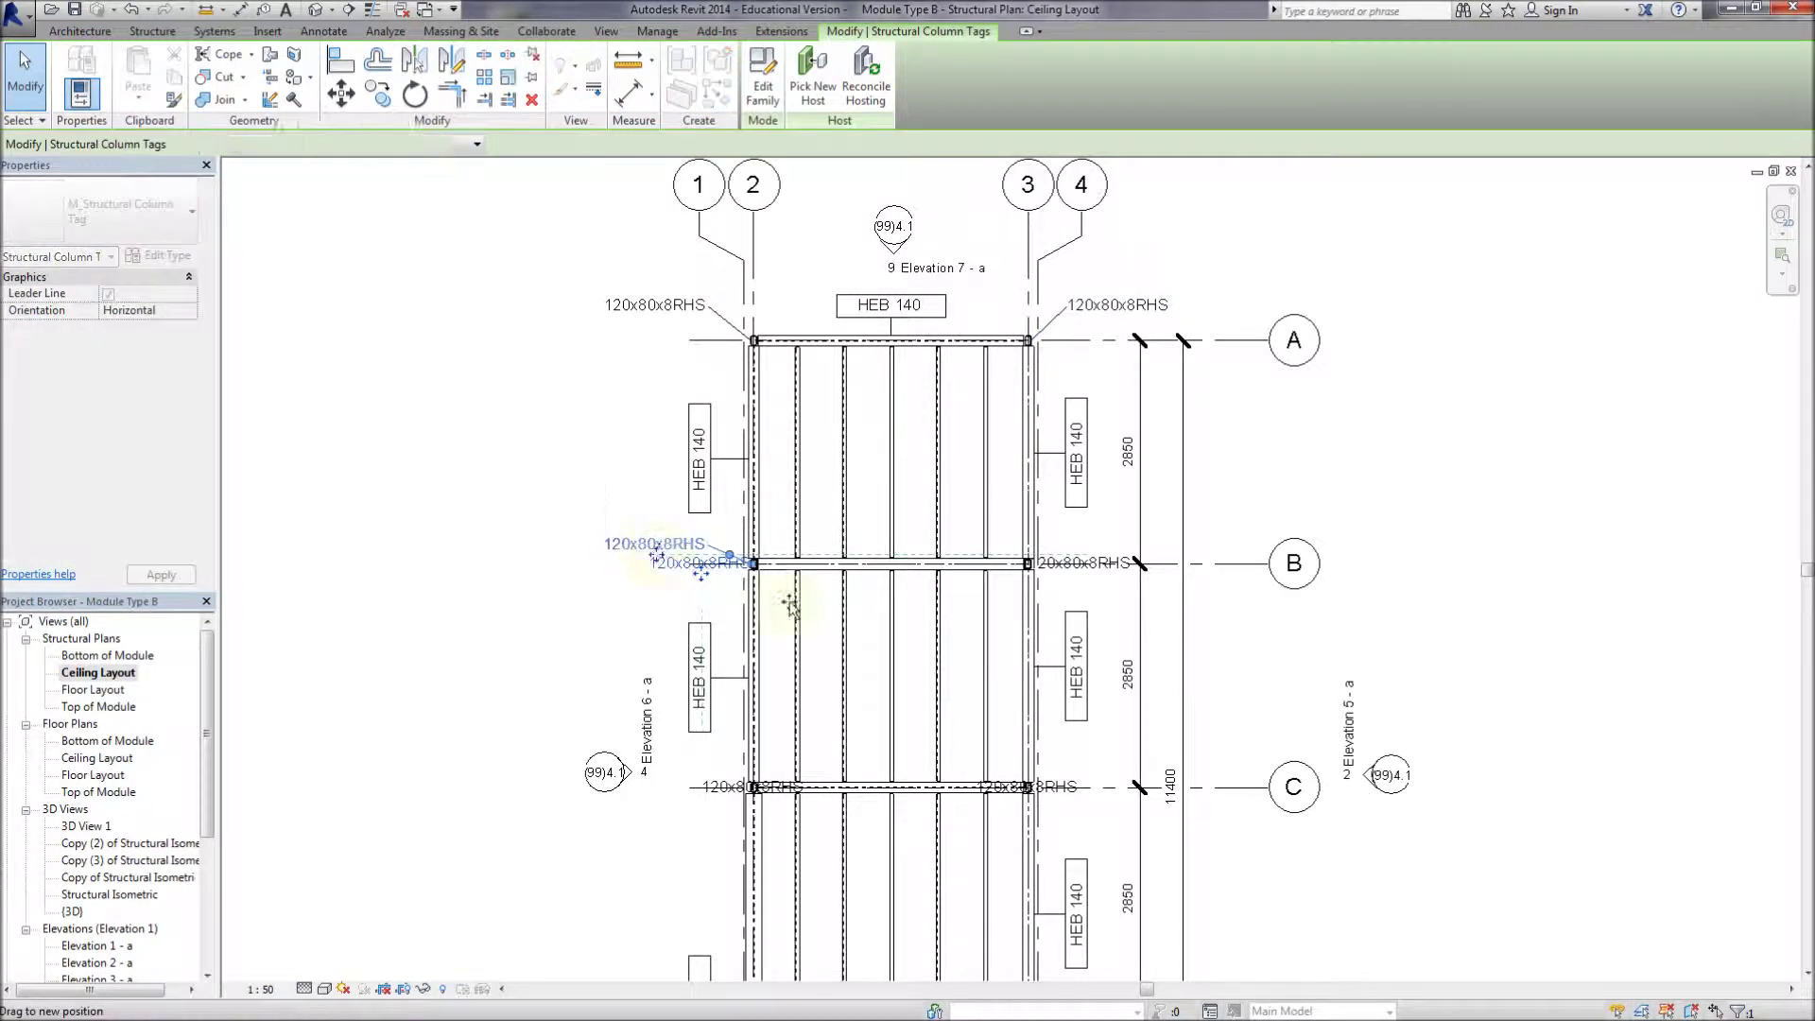
drag(1085, 569, 1116, 549)
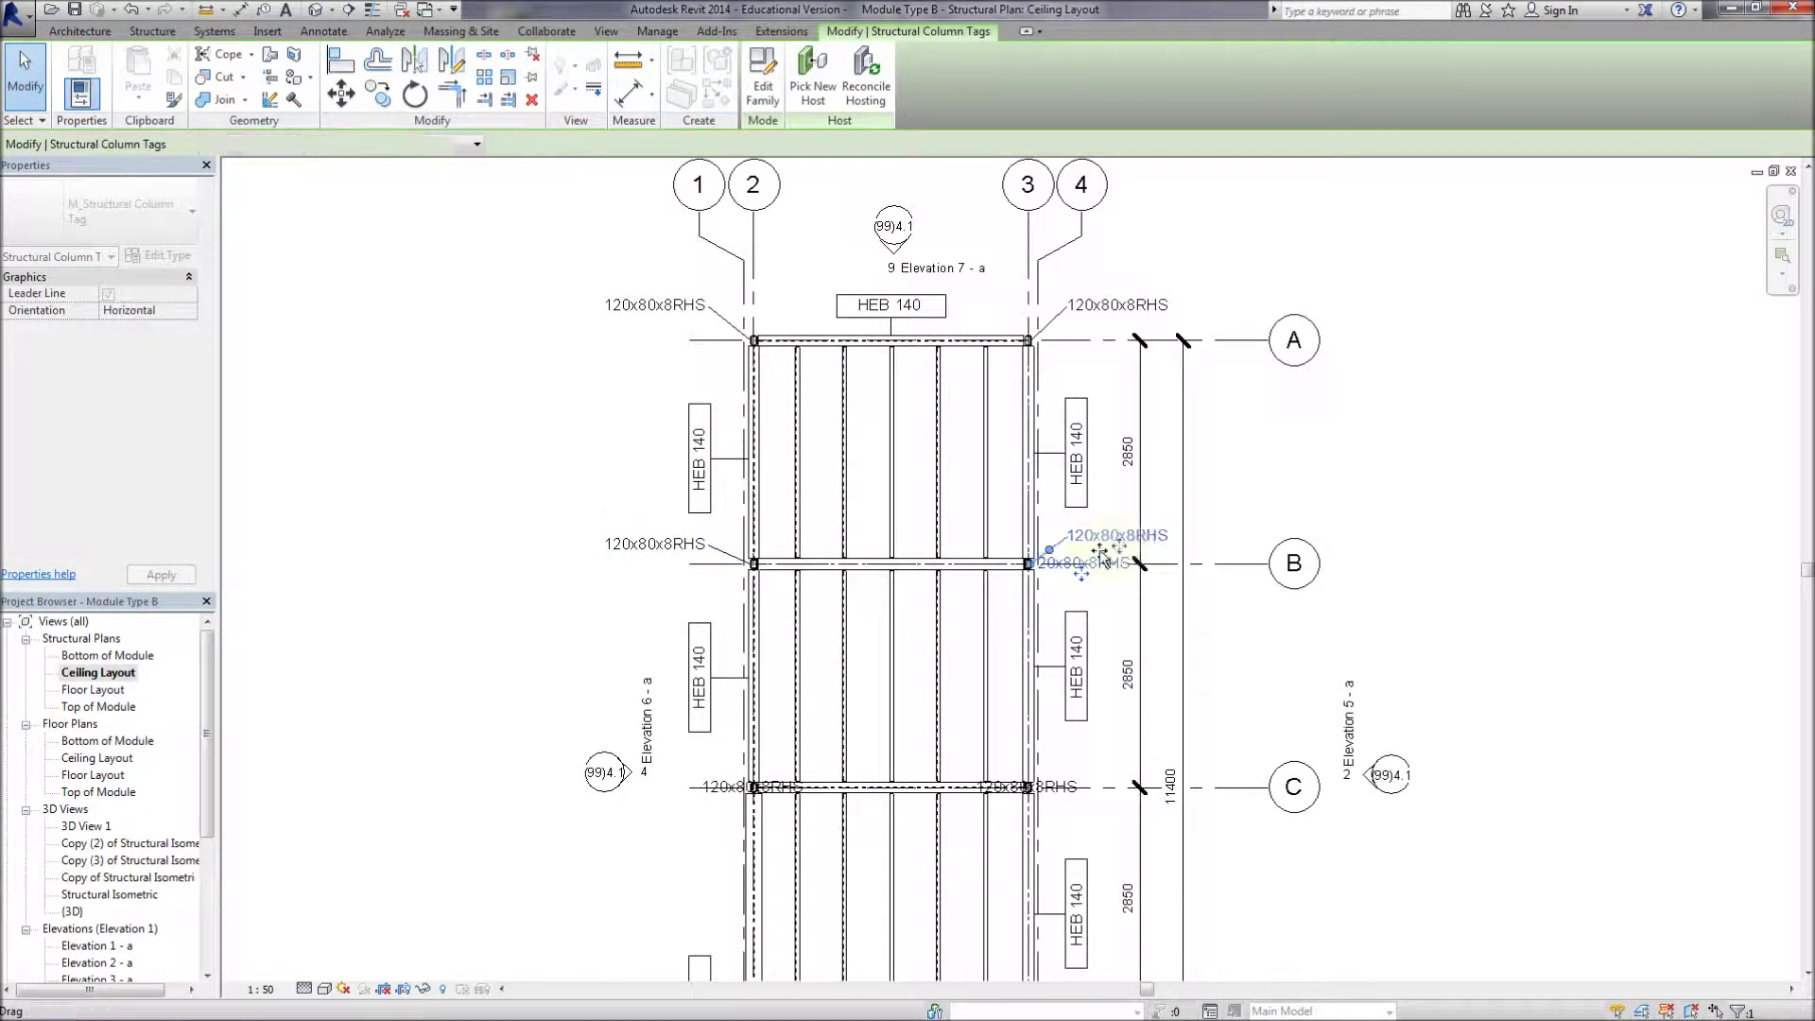
click(1156, 636)
Move the bay and overall dimension strings together farther from grid 3, clear of the column tags
middle_drag(1152, 639, 1148, 575)
click(1139, 573)
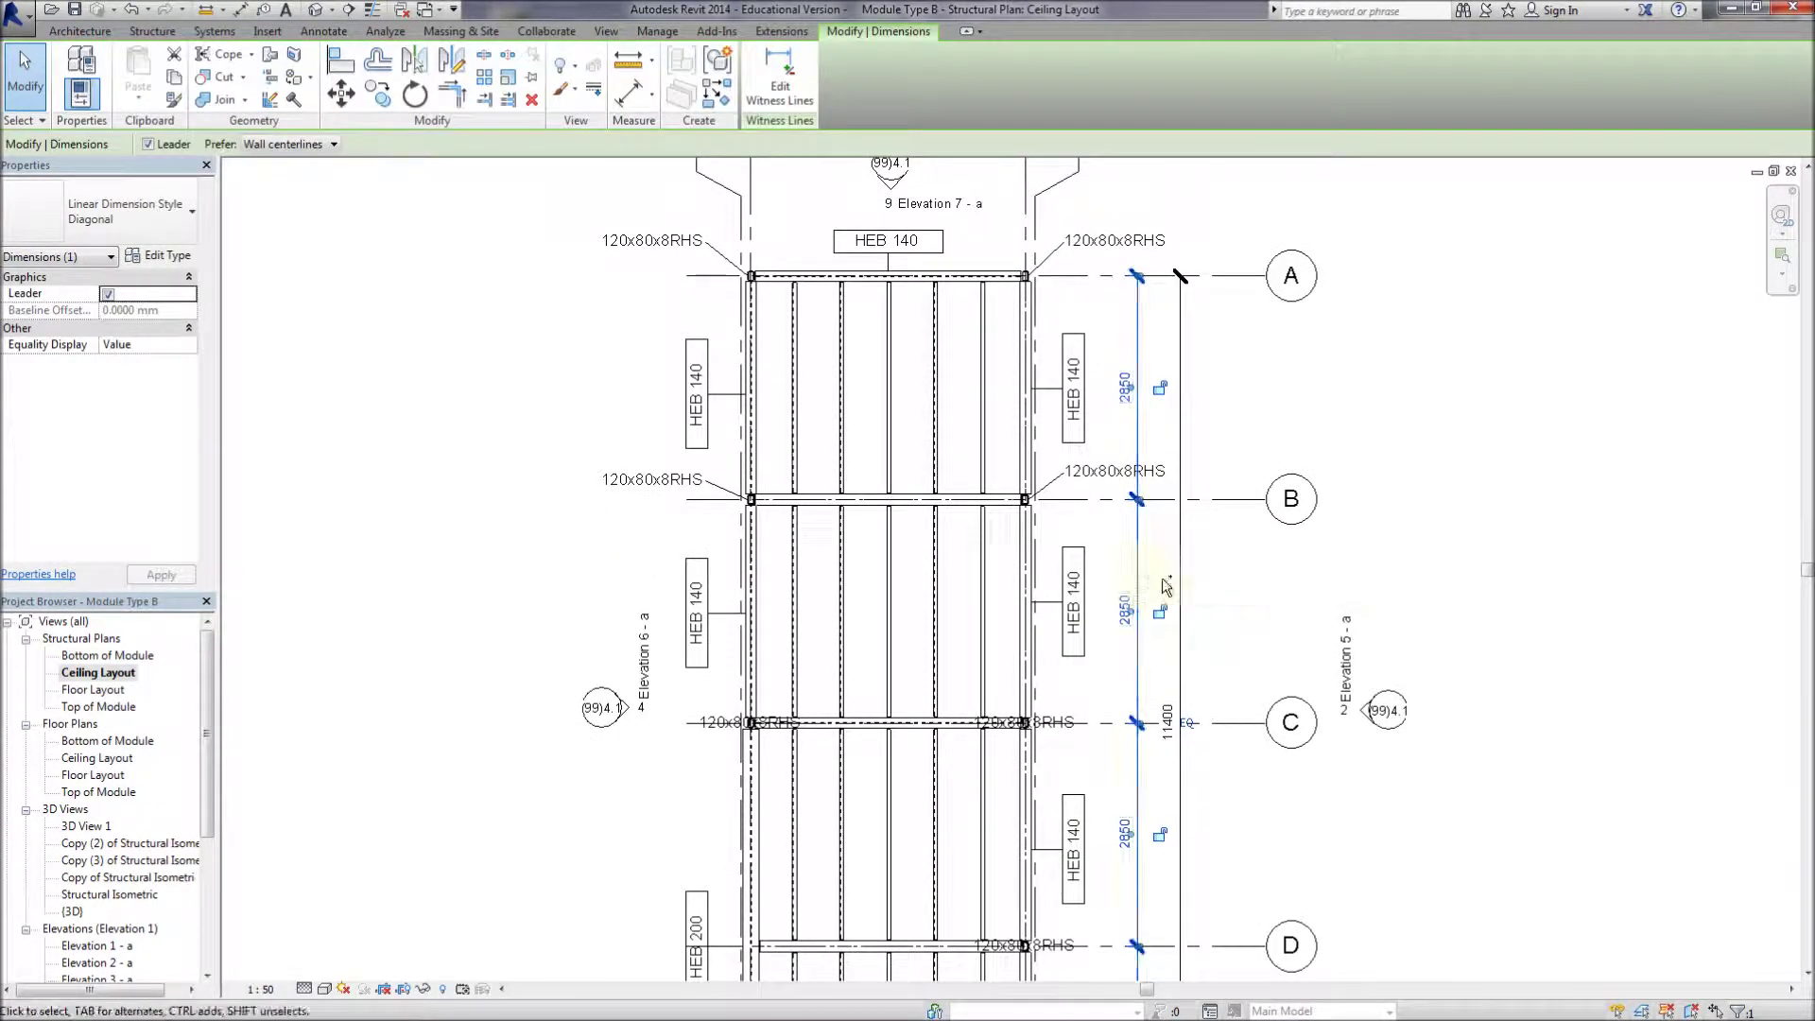
ctrl+click(1179, 573)
drag(1143, 571, 1176, 571)
click(1281, 585)
Move the two column tags on grid C outward below the grid line and turn on their leaders
middle_drag(1241, 618, 1240, 501)
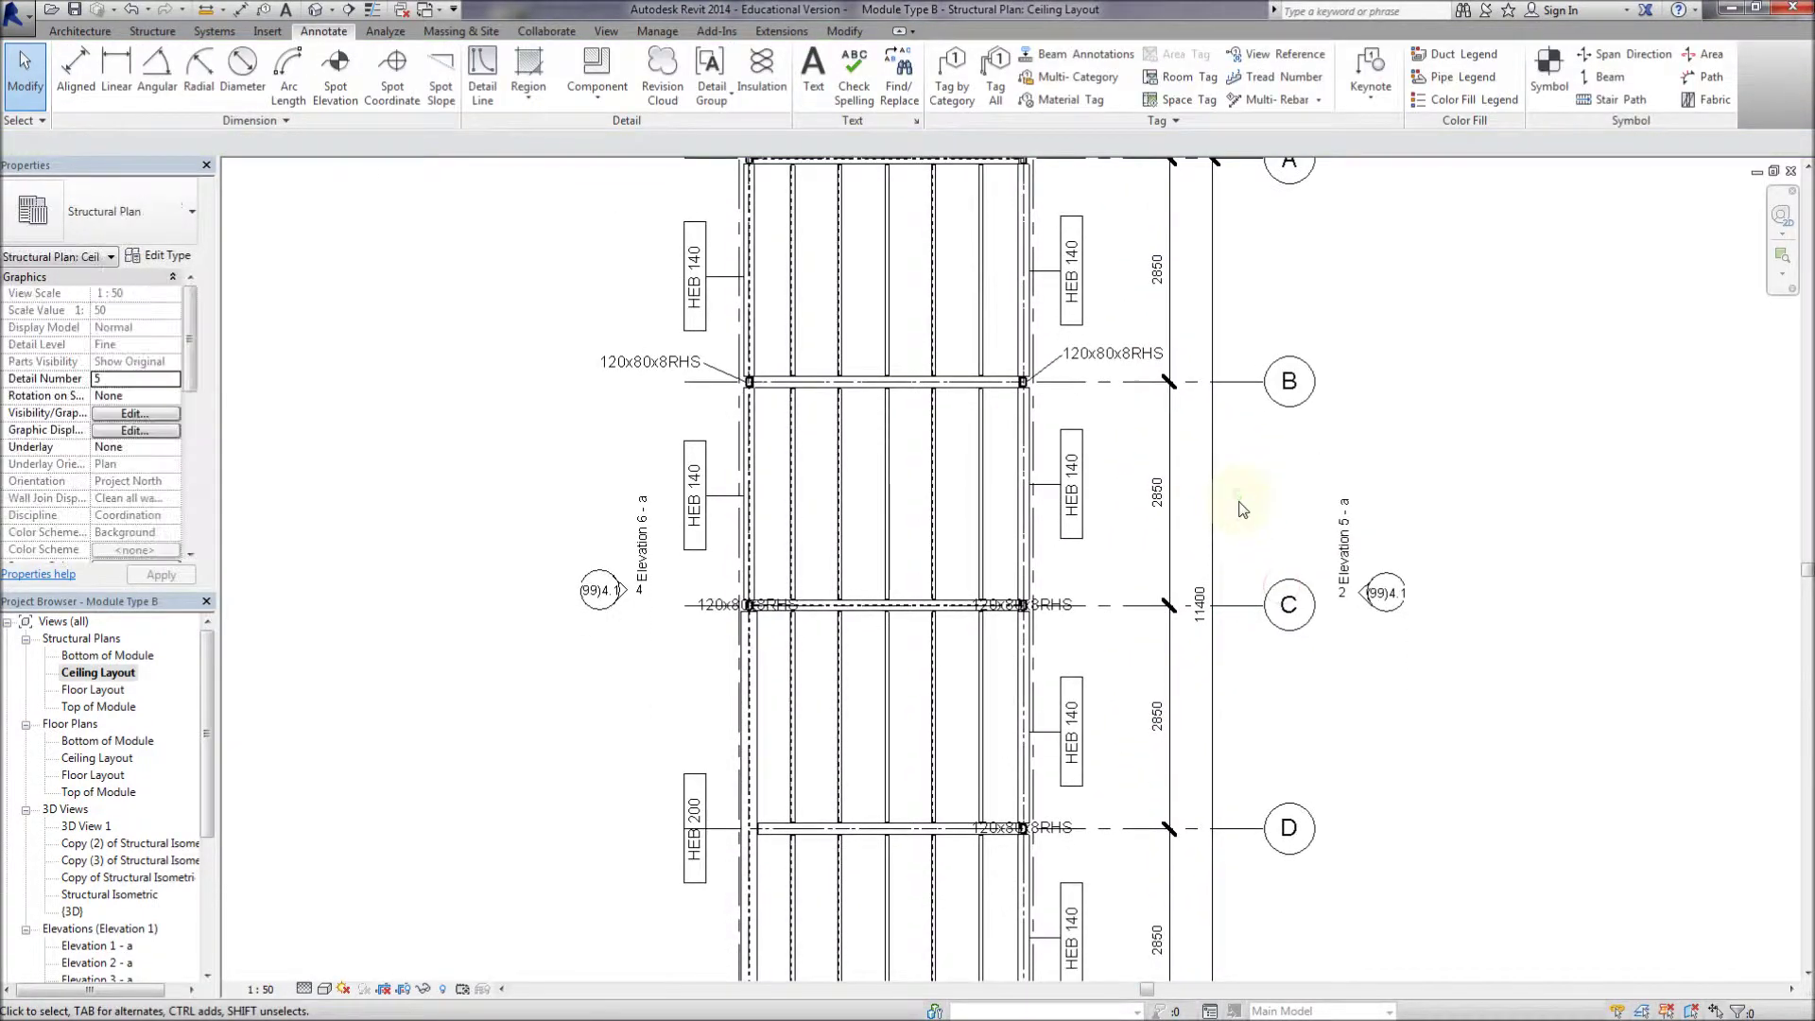
click(743, 610)
drag(743, 607, 653, 667)
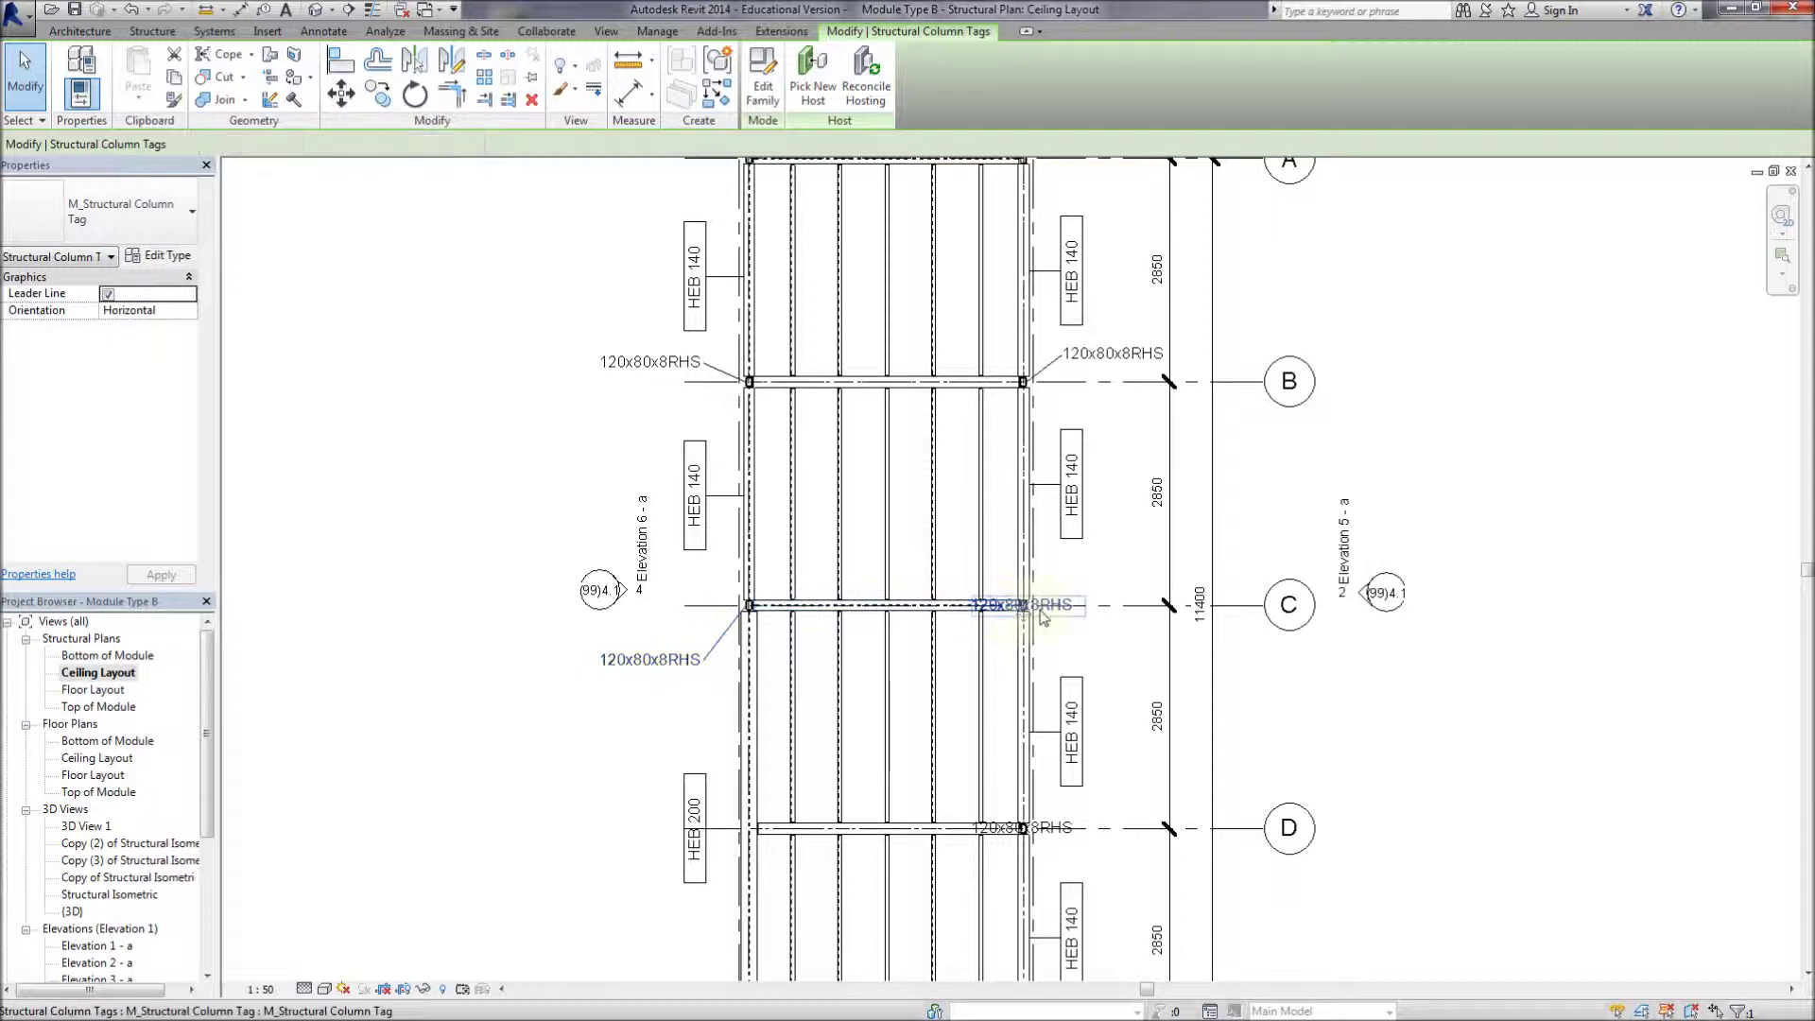
drag(1022, 610, 1114, 650)
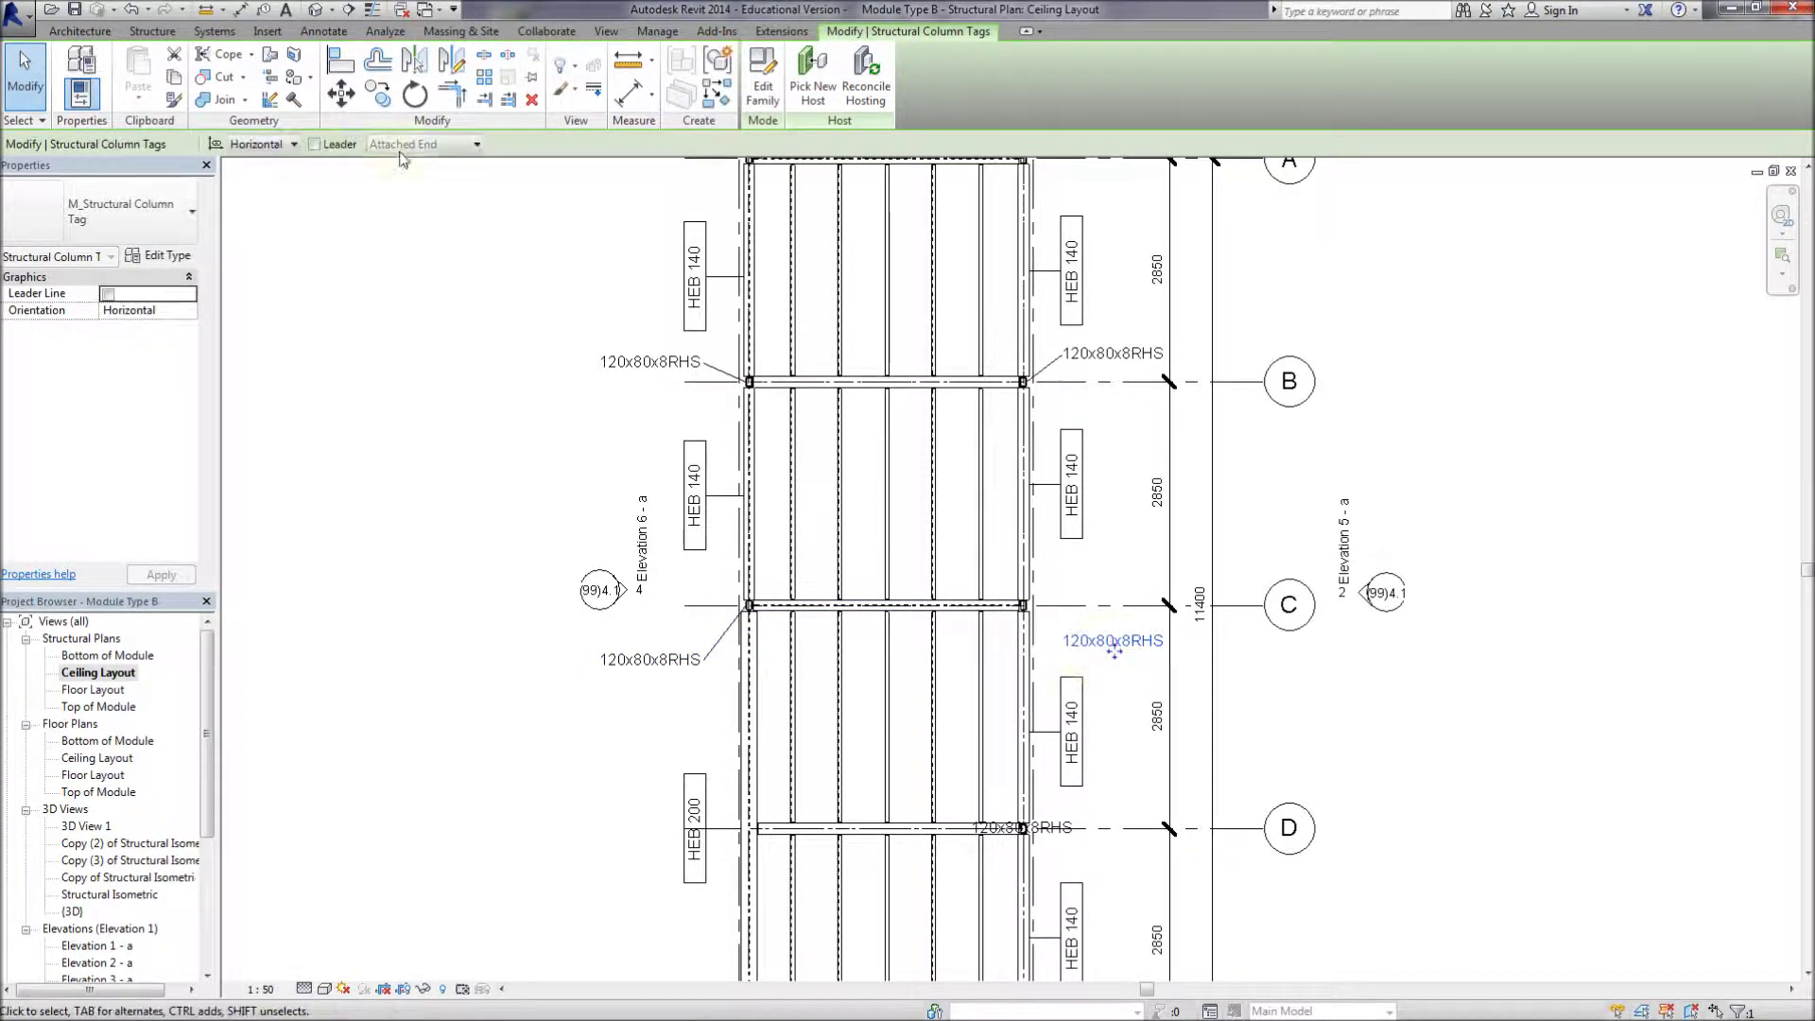
click(314, 144)
Move the two column tags on grid E outward below the frame corners, with leaders to the columns
middle_drag(679, 861, 689, 677)
click(743, 881)
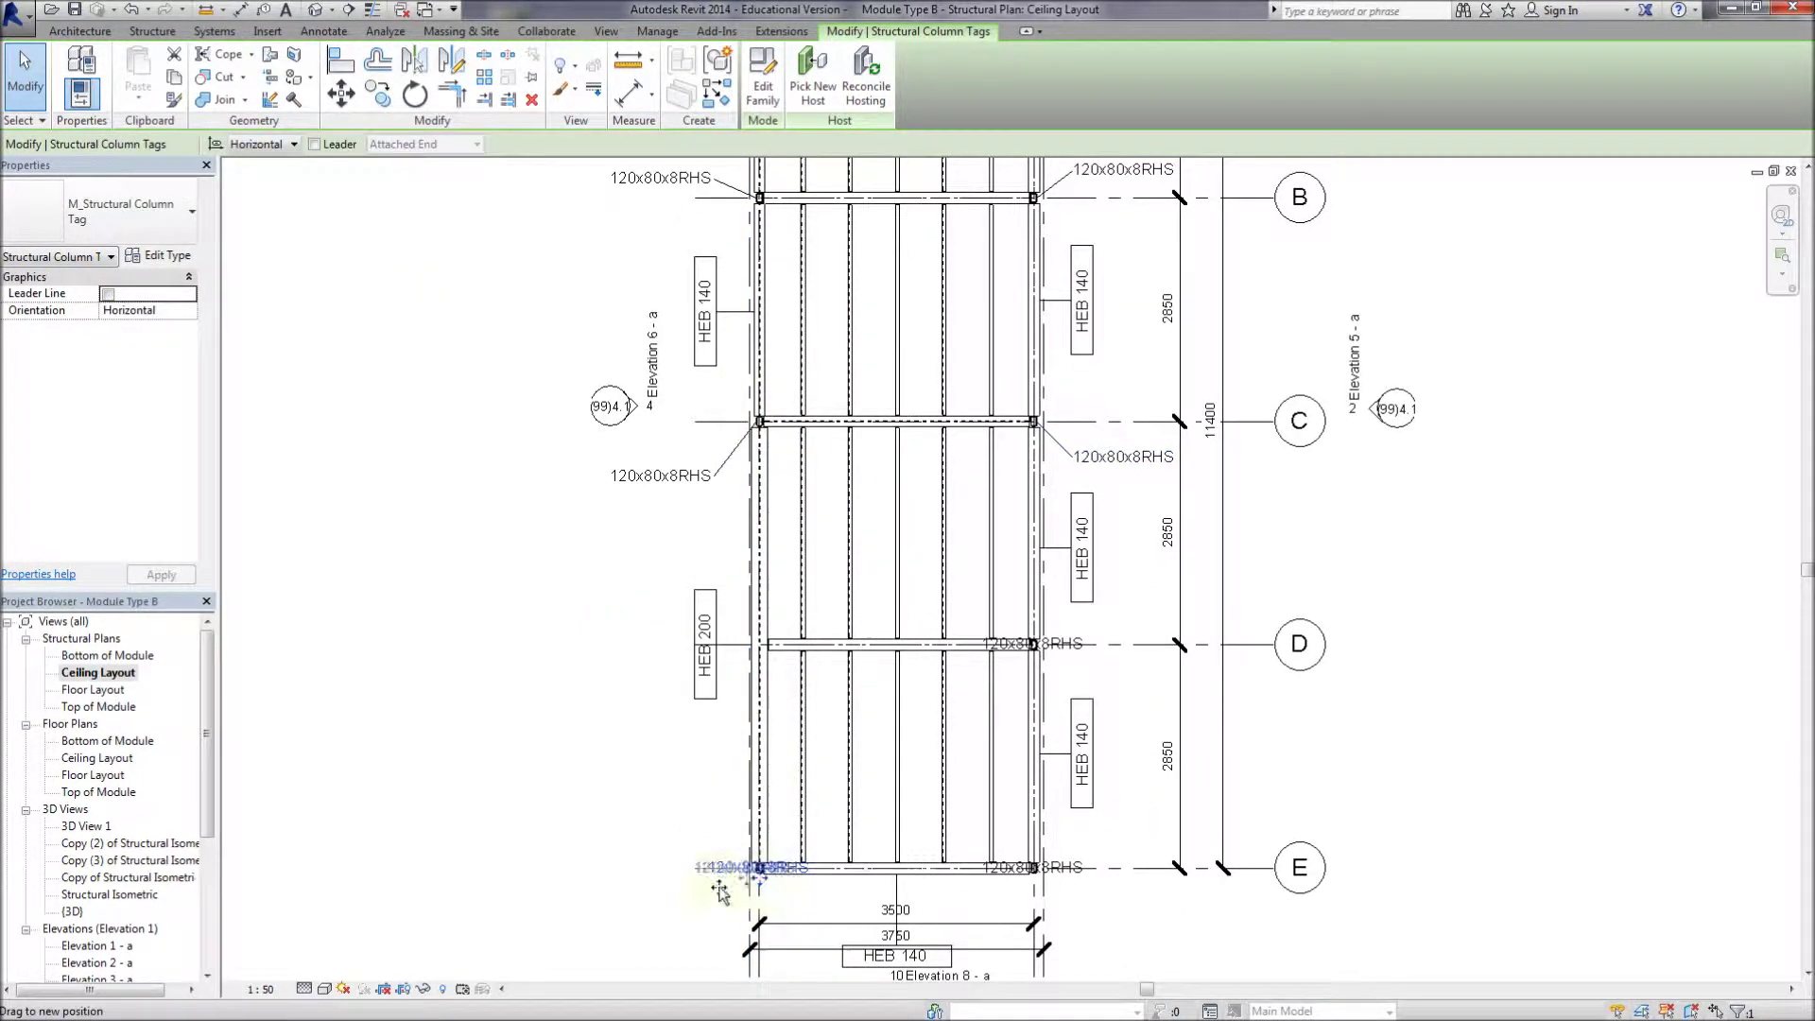
drag(743, 879, 662, 923)
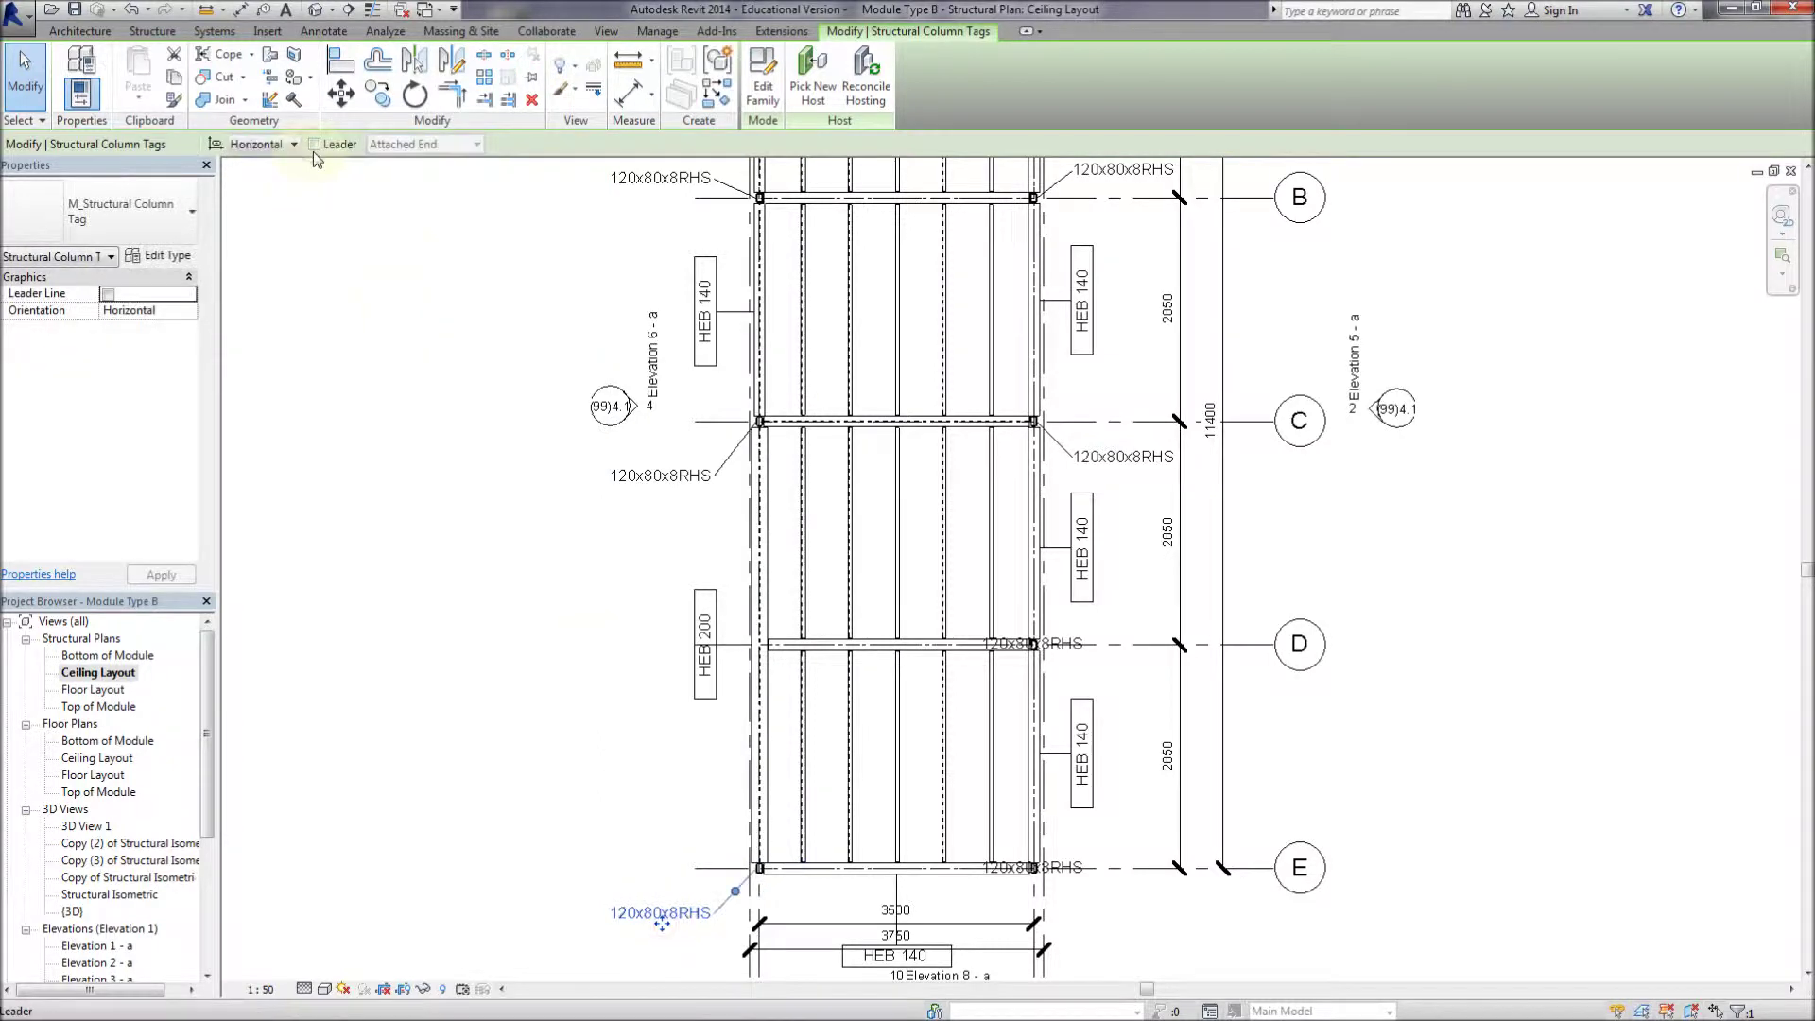
drag(1040, 874, 1142, 939)
click(498, 469)
Place an aligned dimension string just above grid E from grid 2 through the five ceiling joists to grid 3
middle_drag(498, 470, 490, 368)
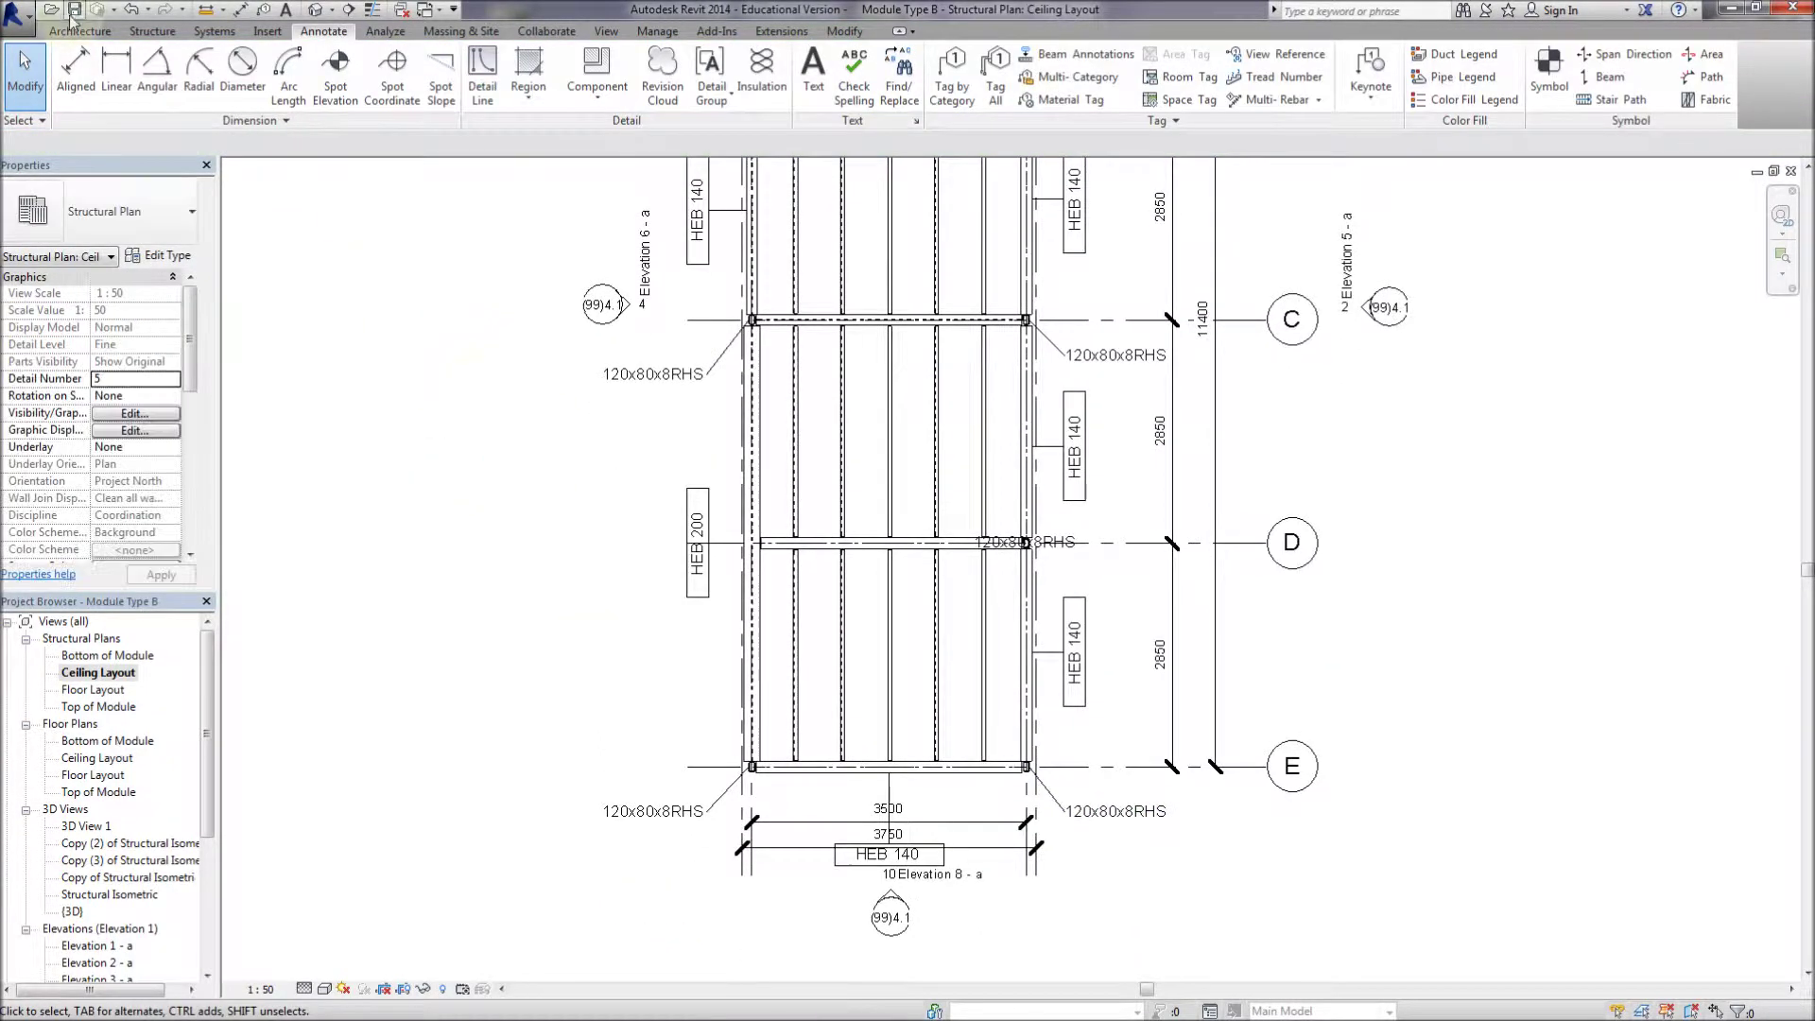
click(72, 76)
click(752, 737)
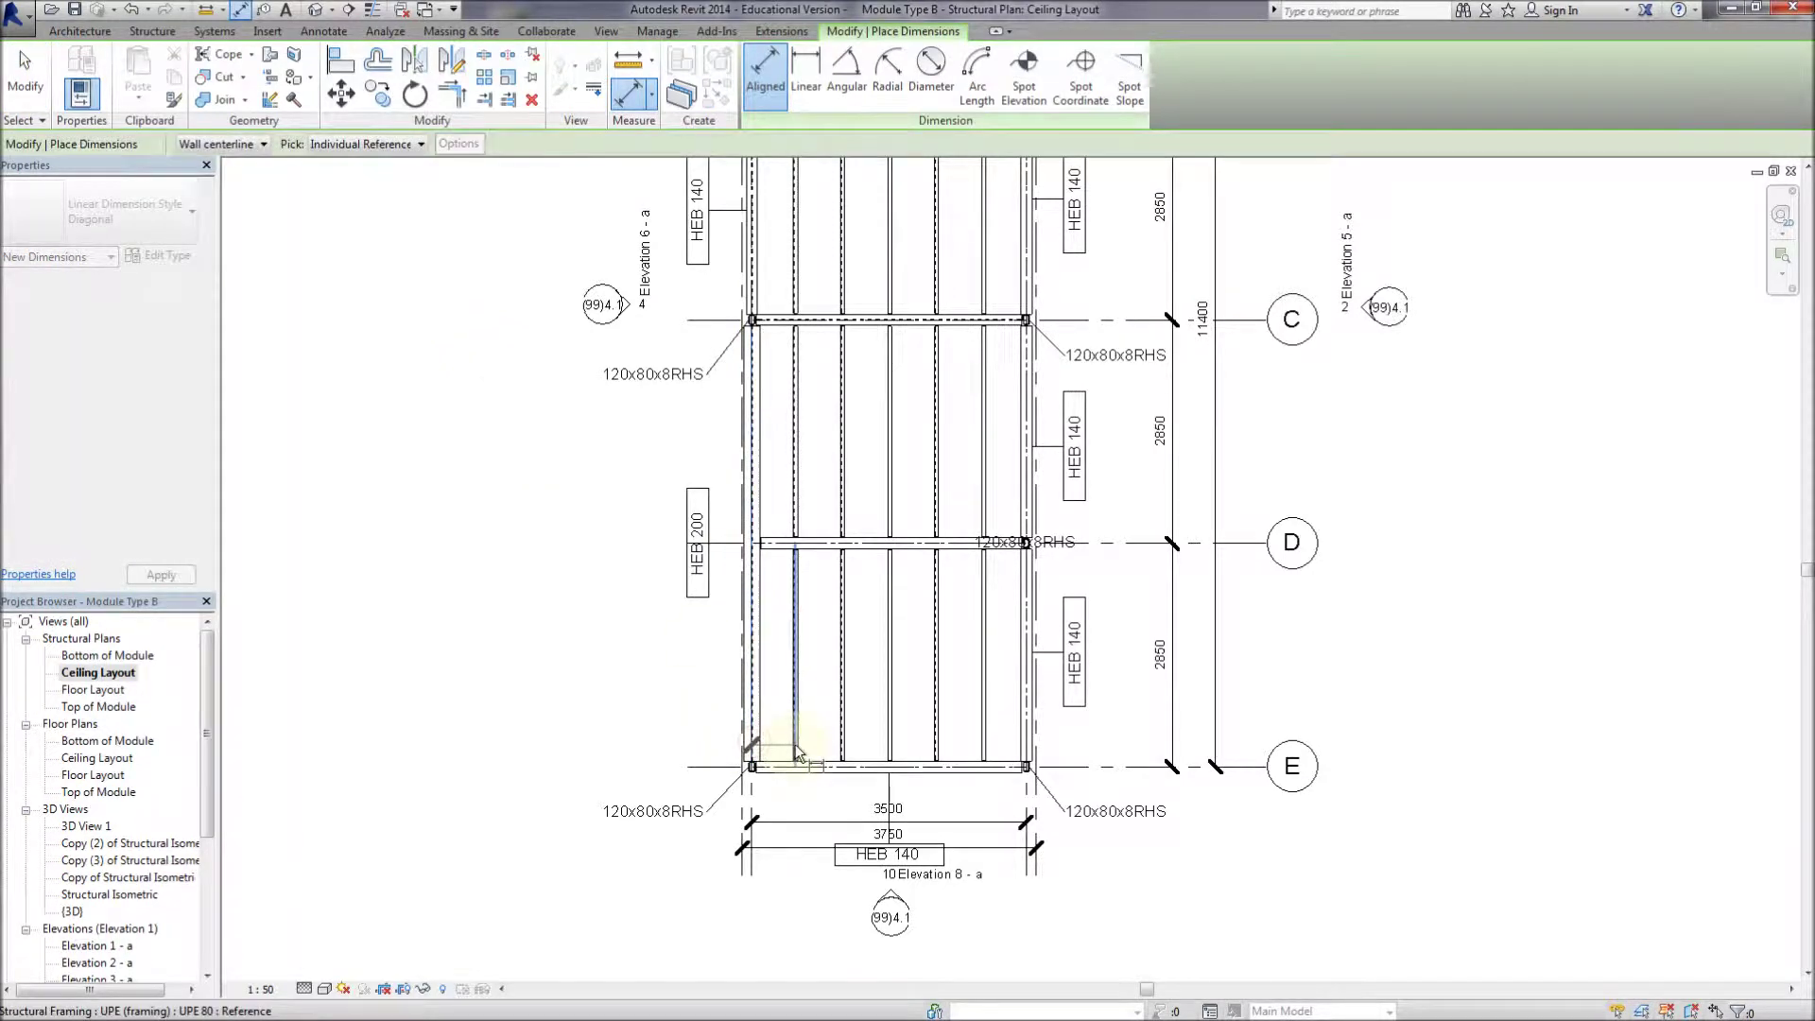
click(795, 738)
click(844, 744)
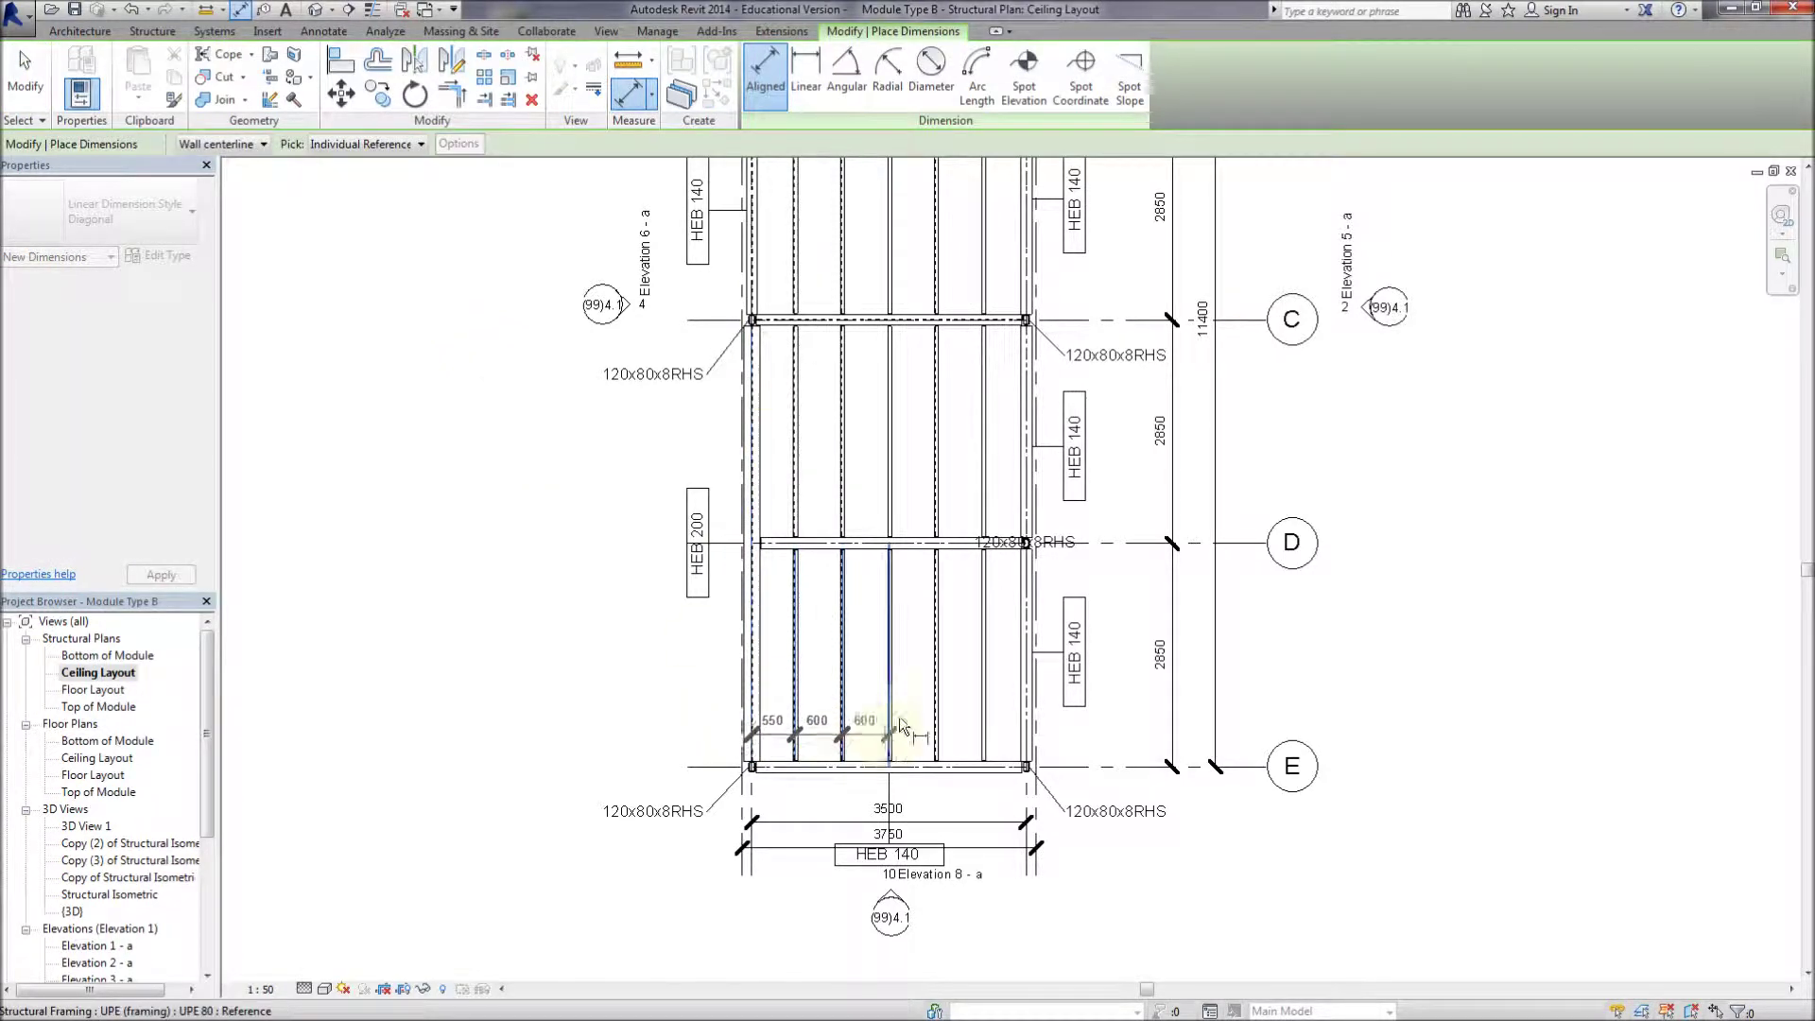
click(891, 728)
click(937, 733)
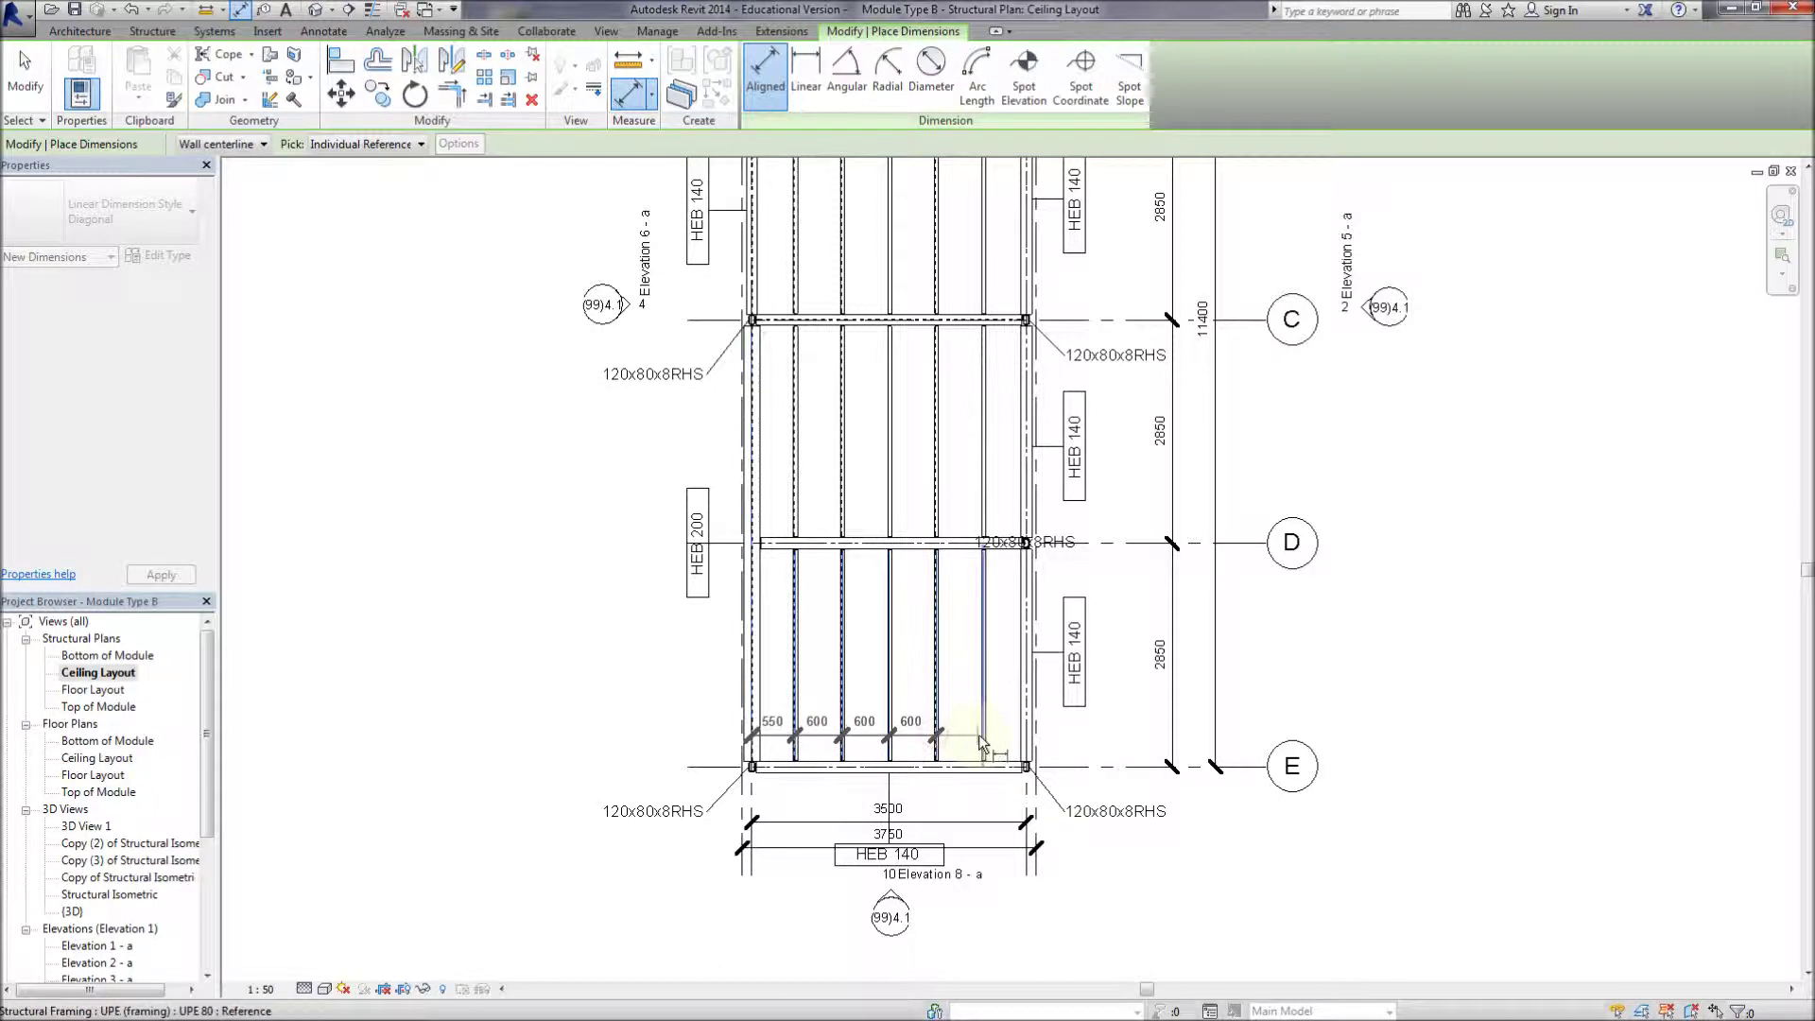
click(984, 741)
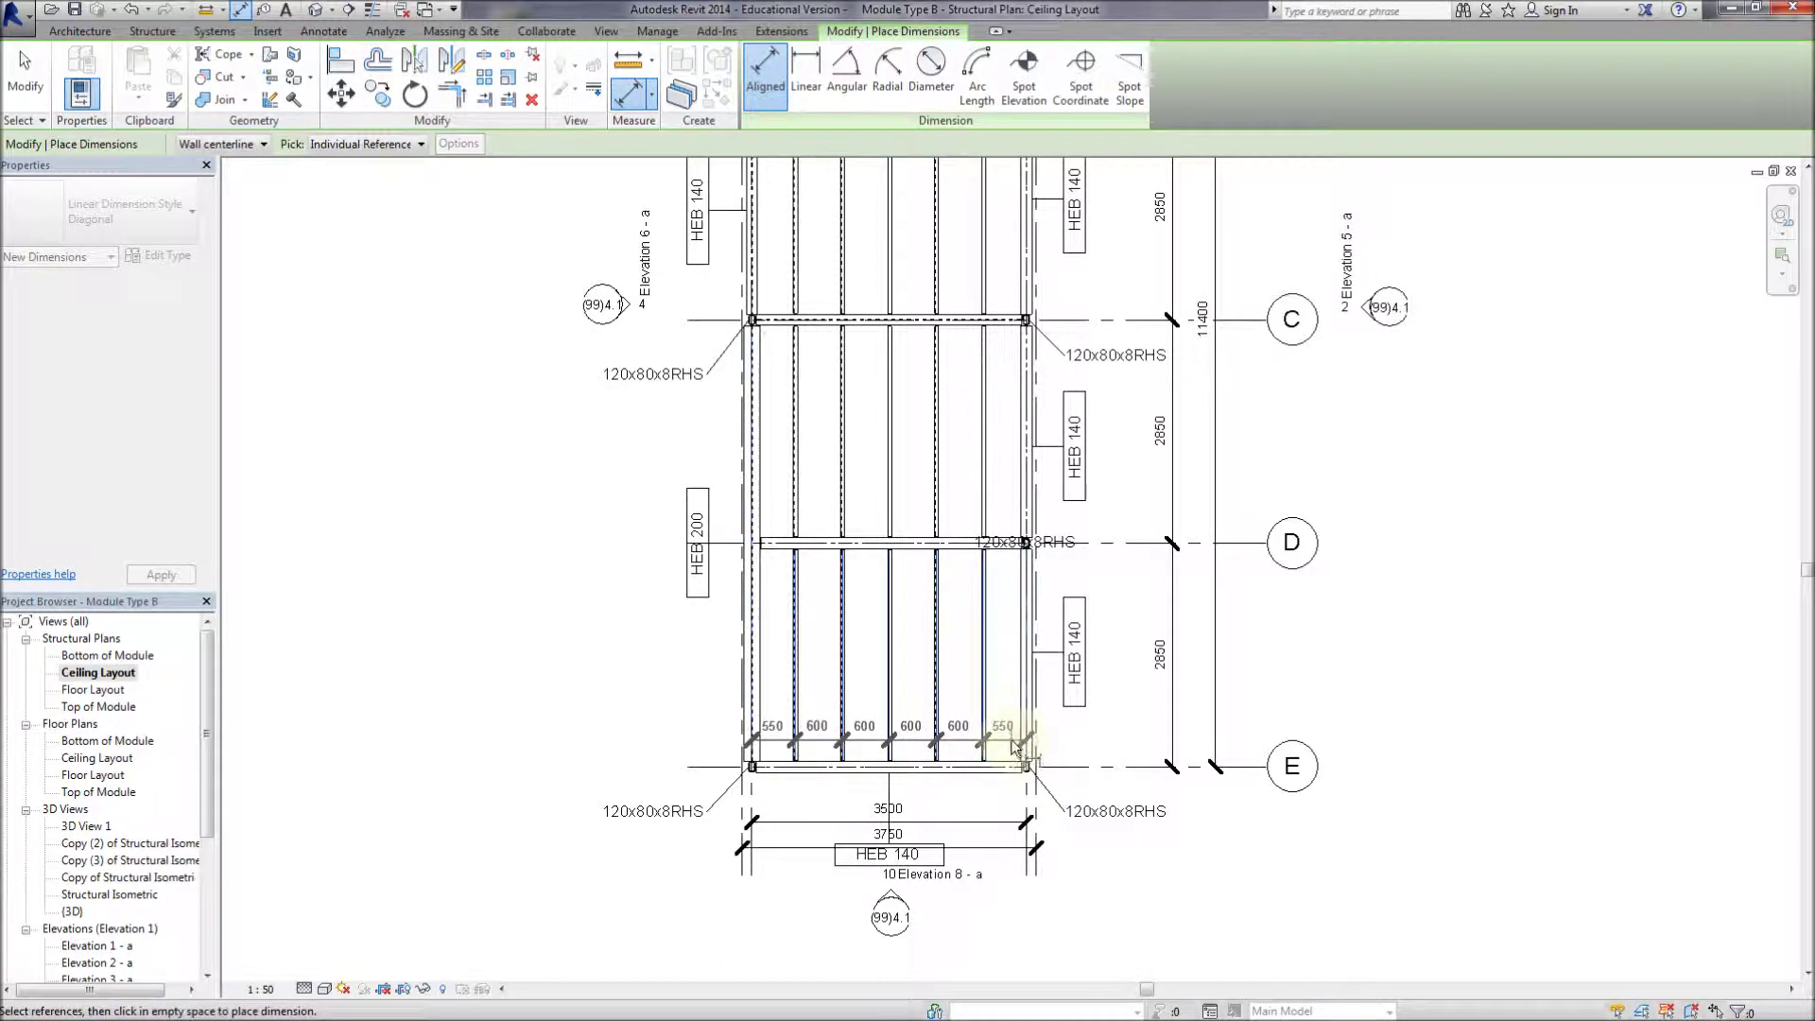
click(1012, 742)
key(Escape)
key(Escape)
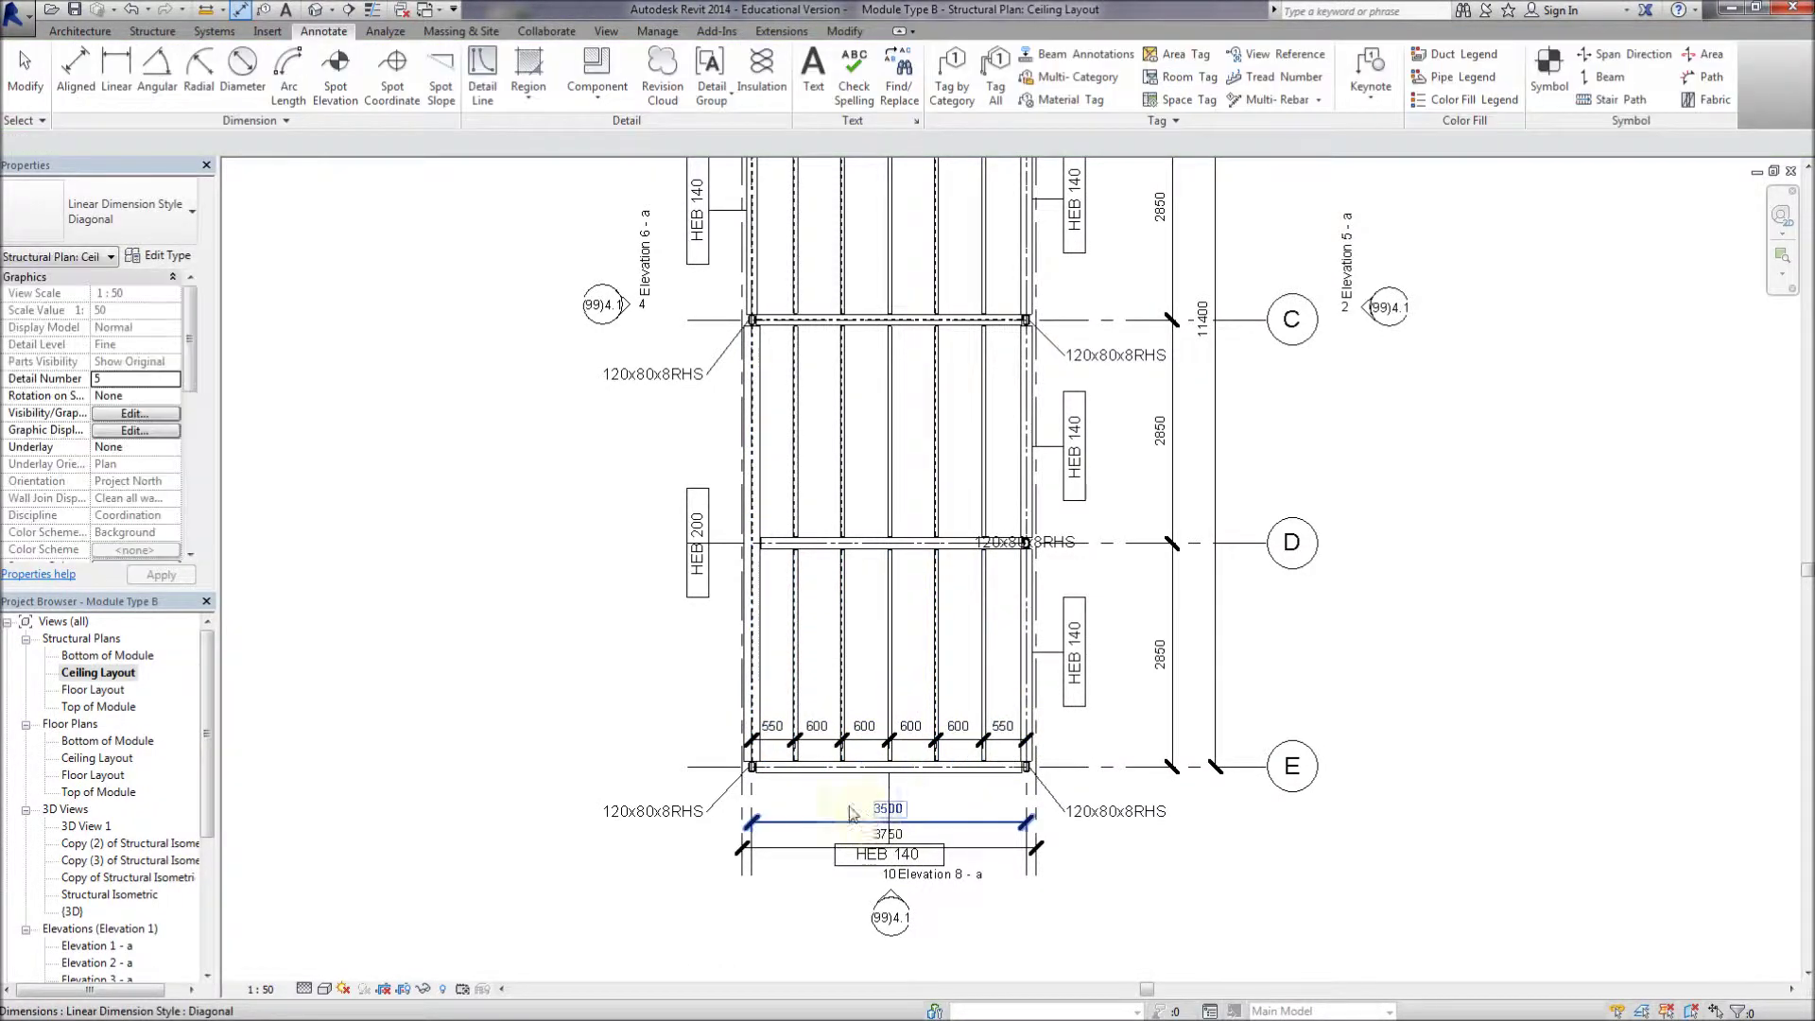
key(Escape)
Tag one UPE 80 joist in bay D-E and one in bay C-D, placing each tag close beside its joist
scroll(851, 813, up, 3)
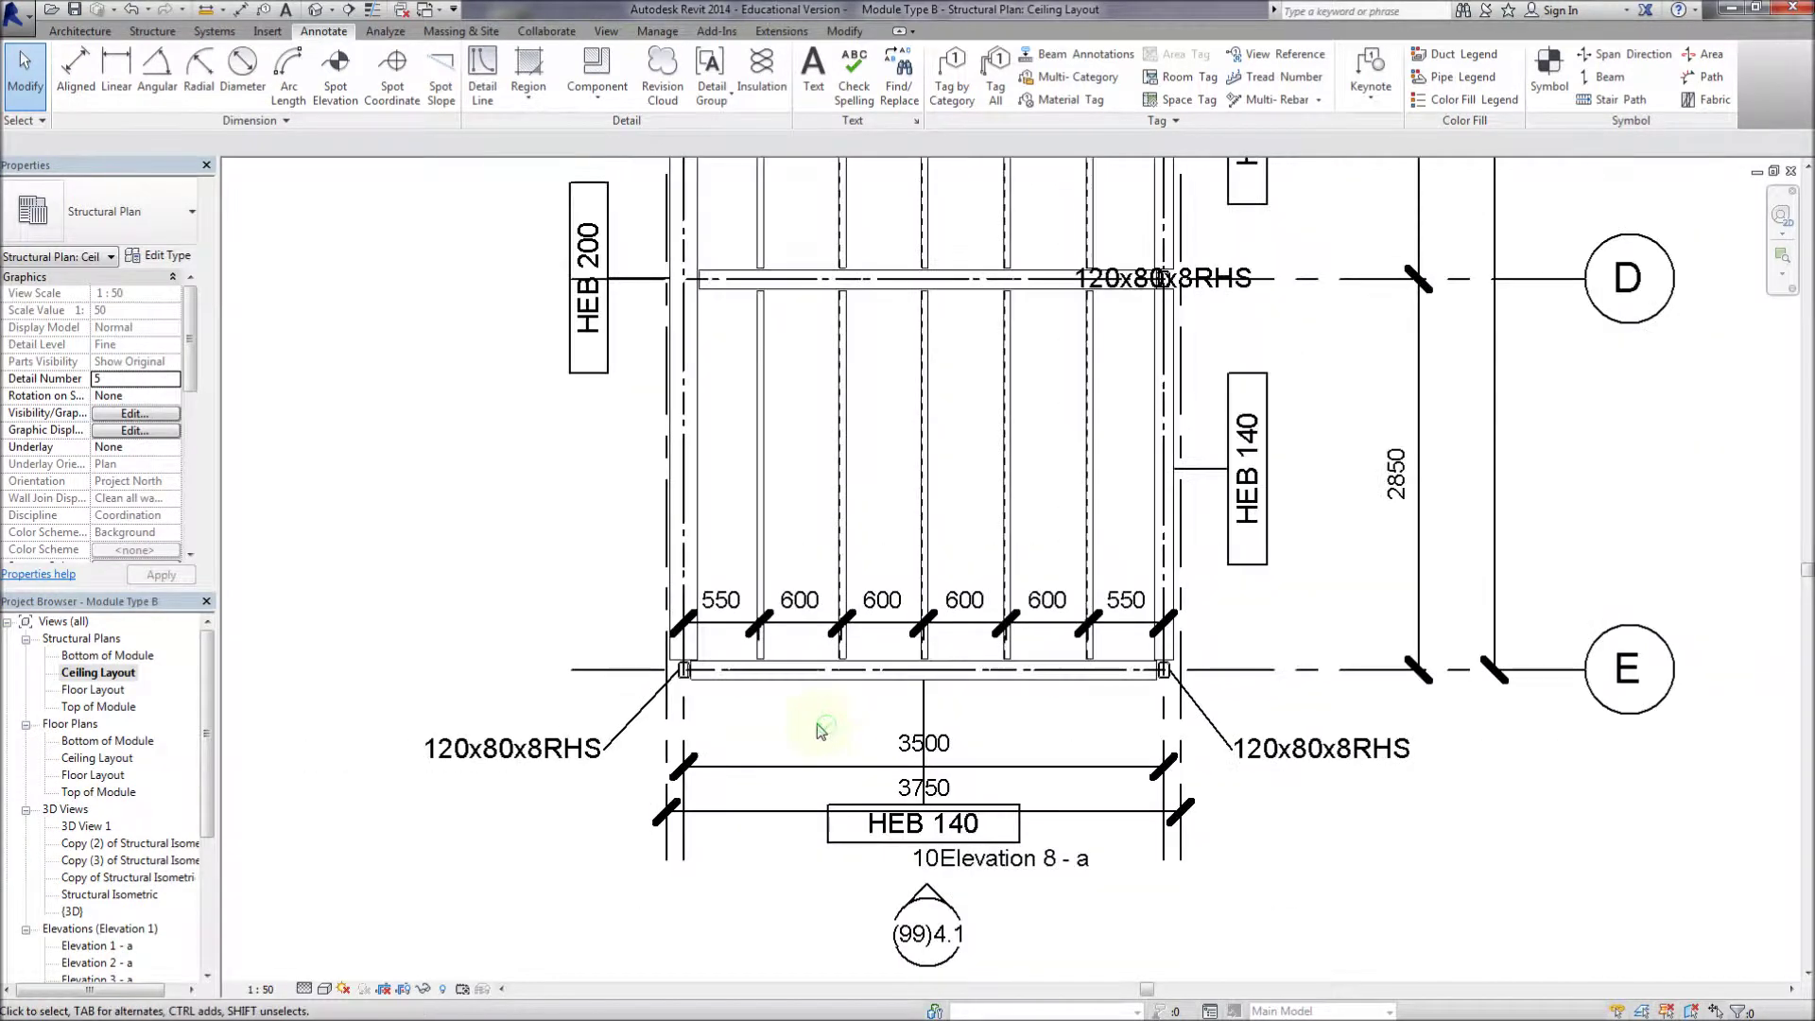
scroll(818, 726, down, 1)
middle_drag(790, 675, 771, 842)
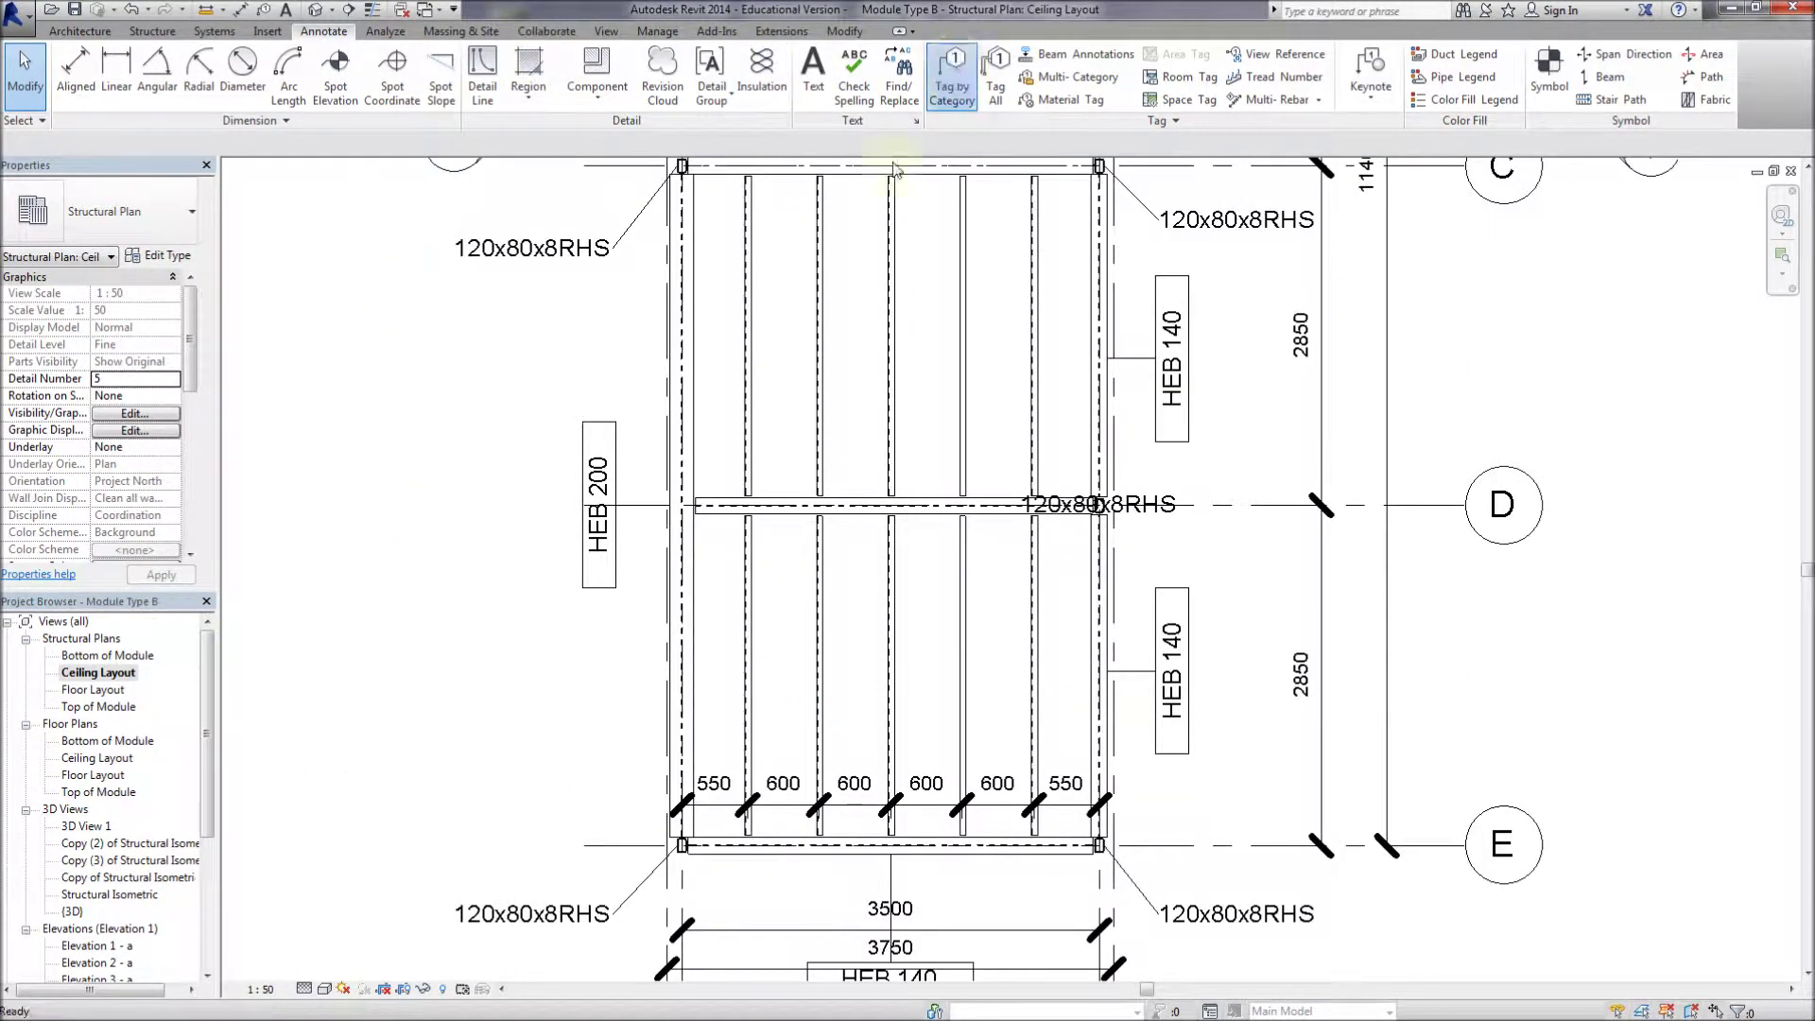
click(952, 76)
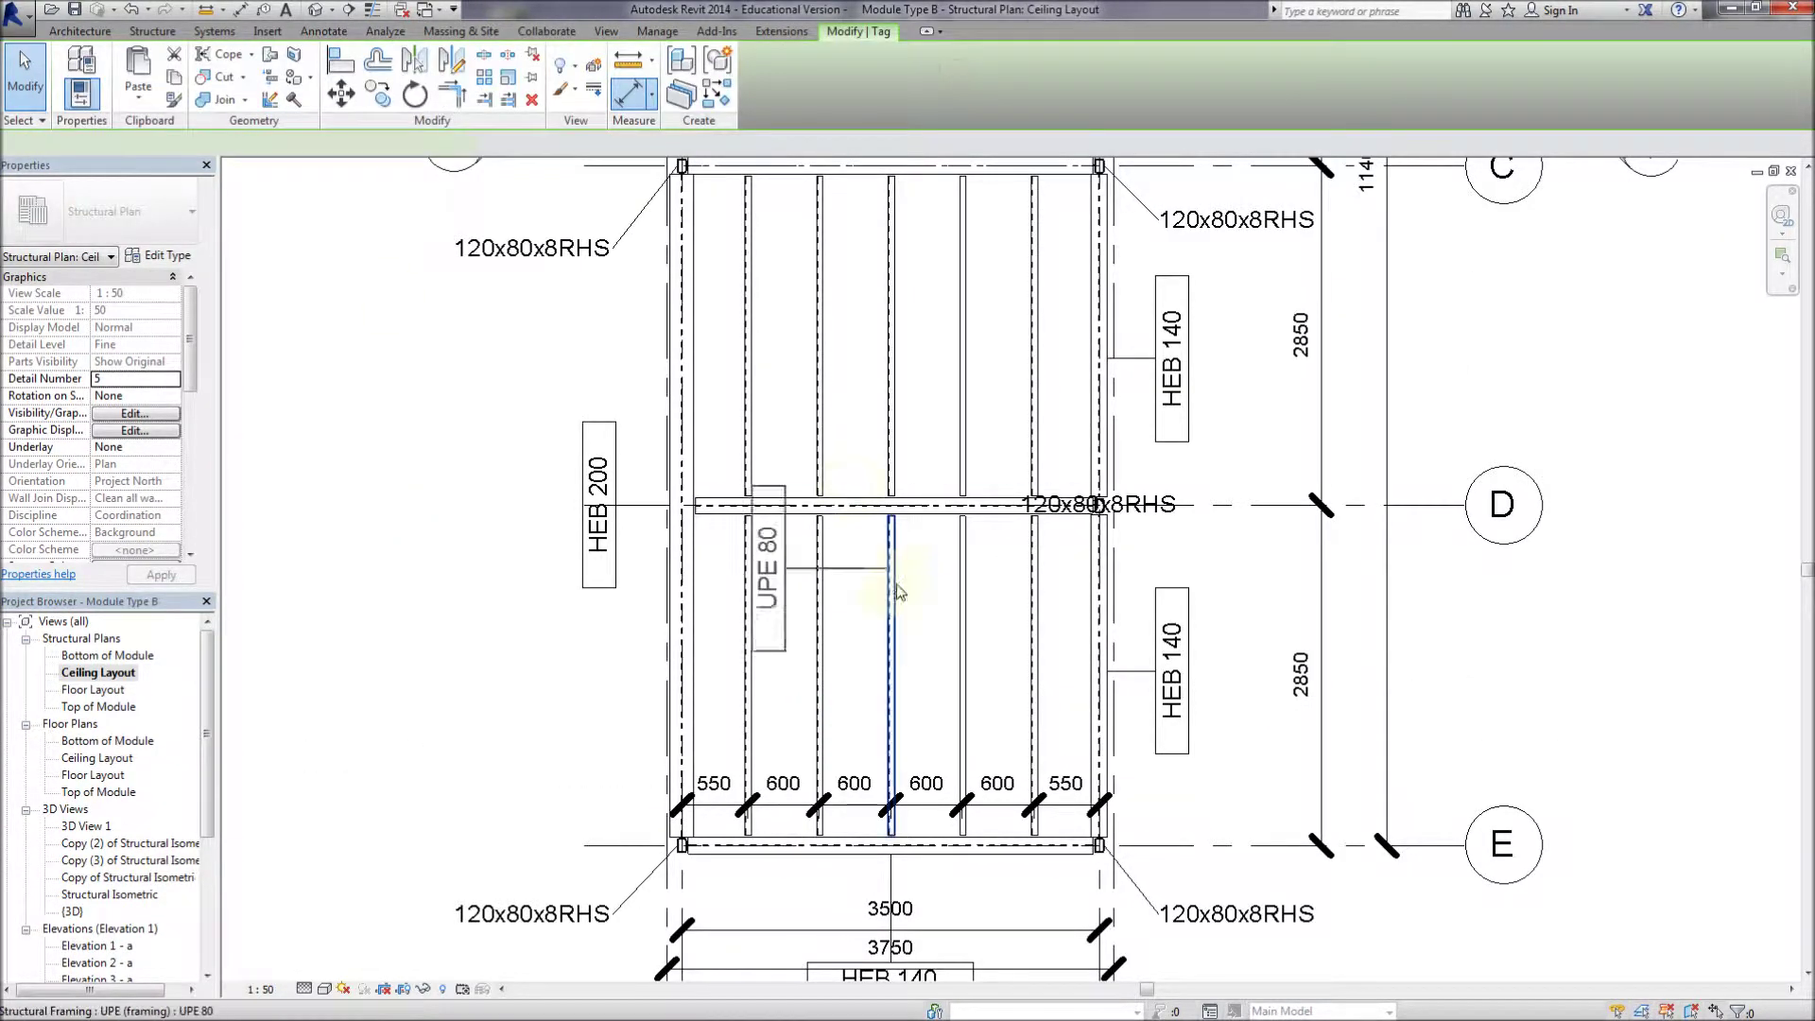
click(888, 663)
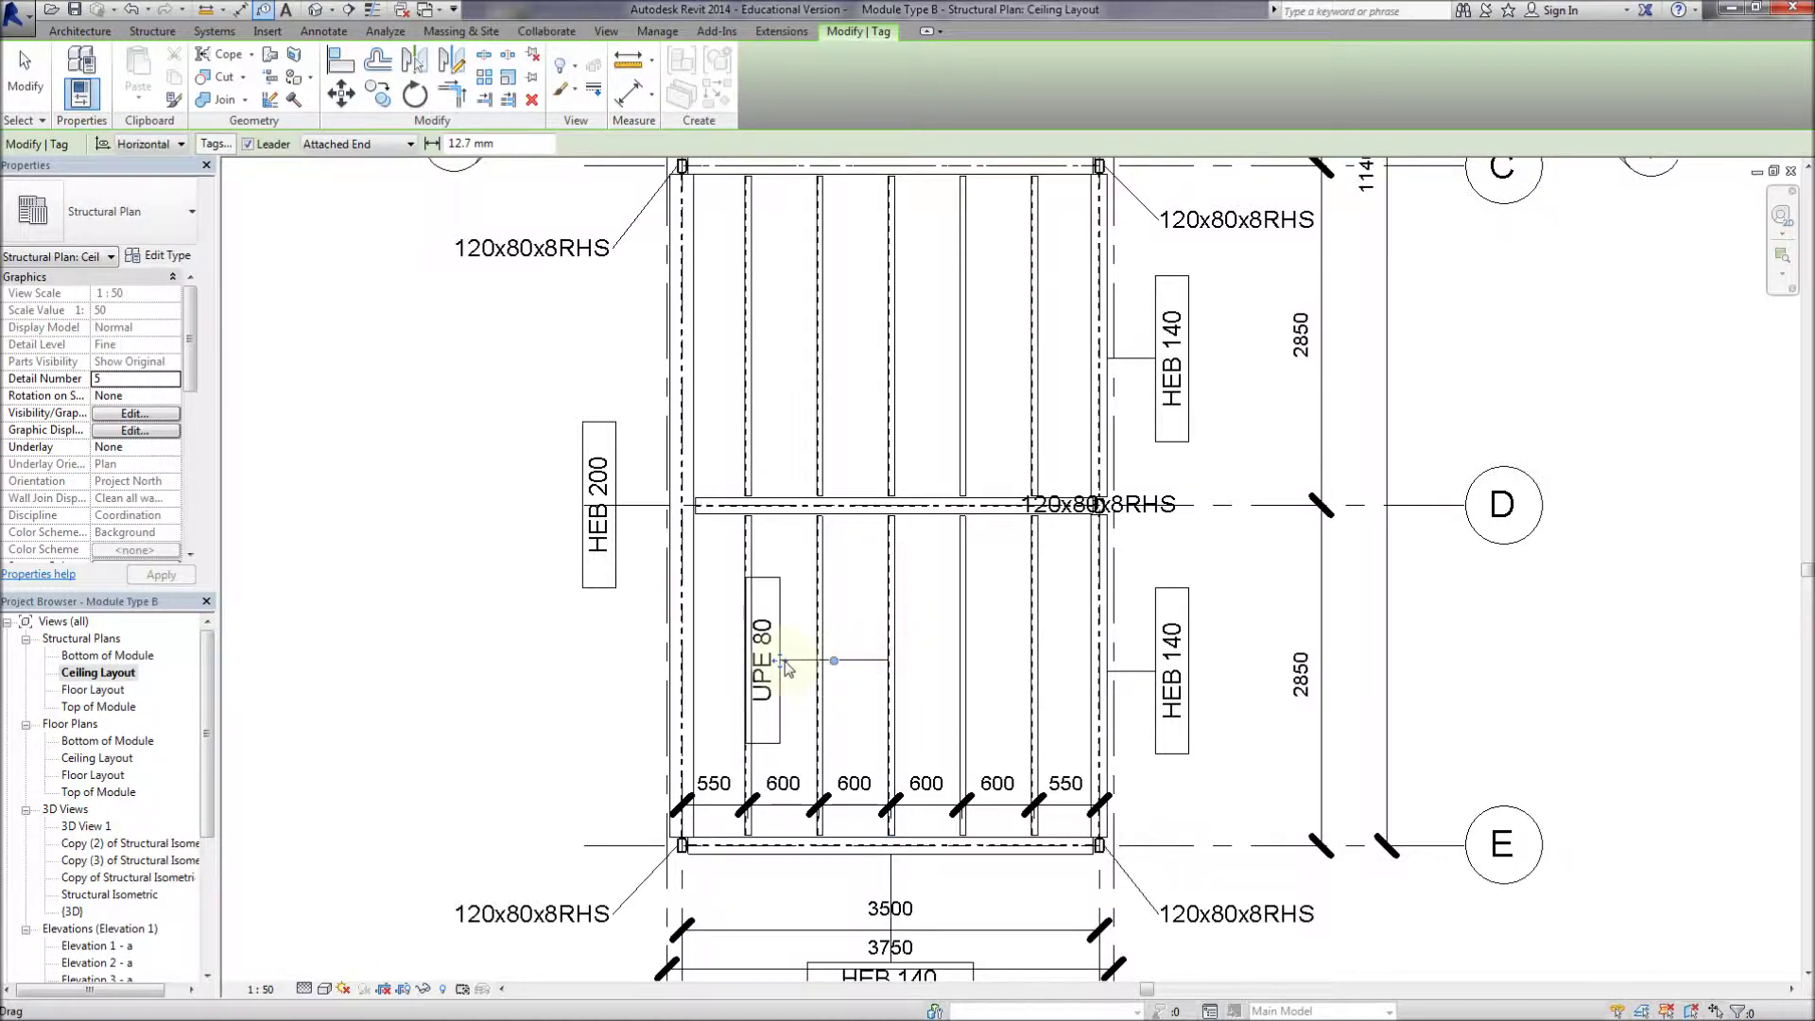
drag(876, 654, 871, 657)
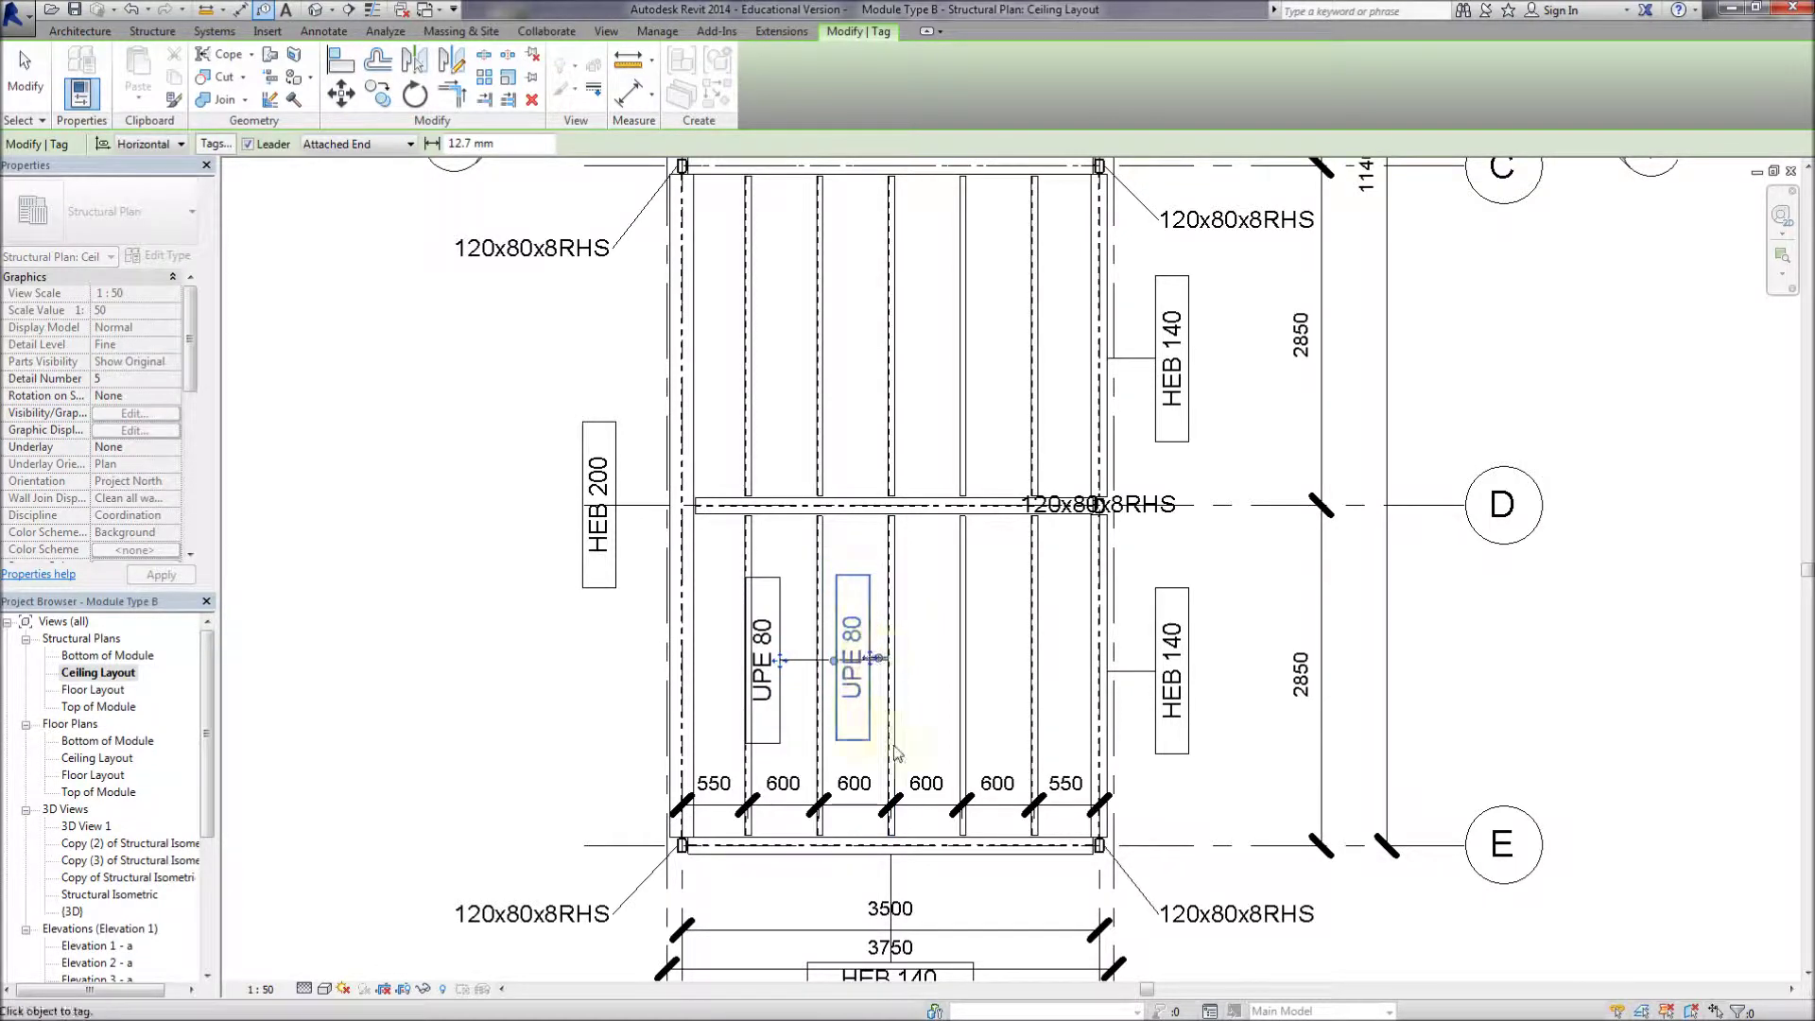
click(965, 319)
drag(1101, 318, 1008, 323)
Tag one UPE 80 joist in bay B-C and one in bay A-B, keeping each tag beside its joist
middle_drag(879, 174, 859, 689)
click(866, 525)
drag(759, 524, 852, 522)
middle_drag(857, 324, 760, 675)
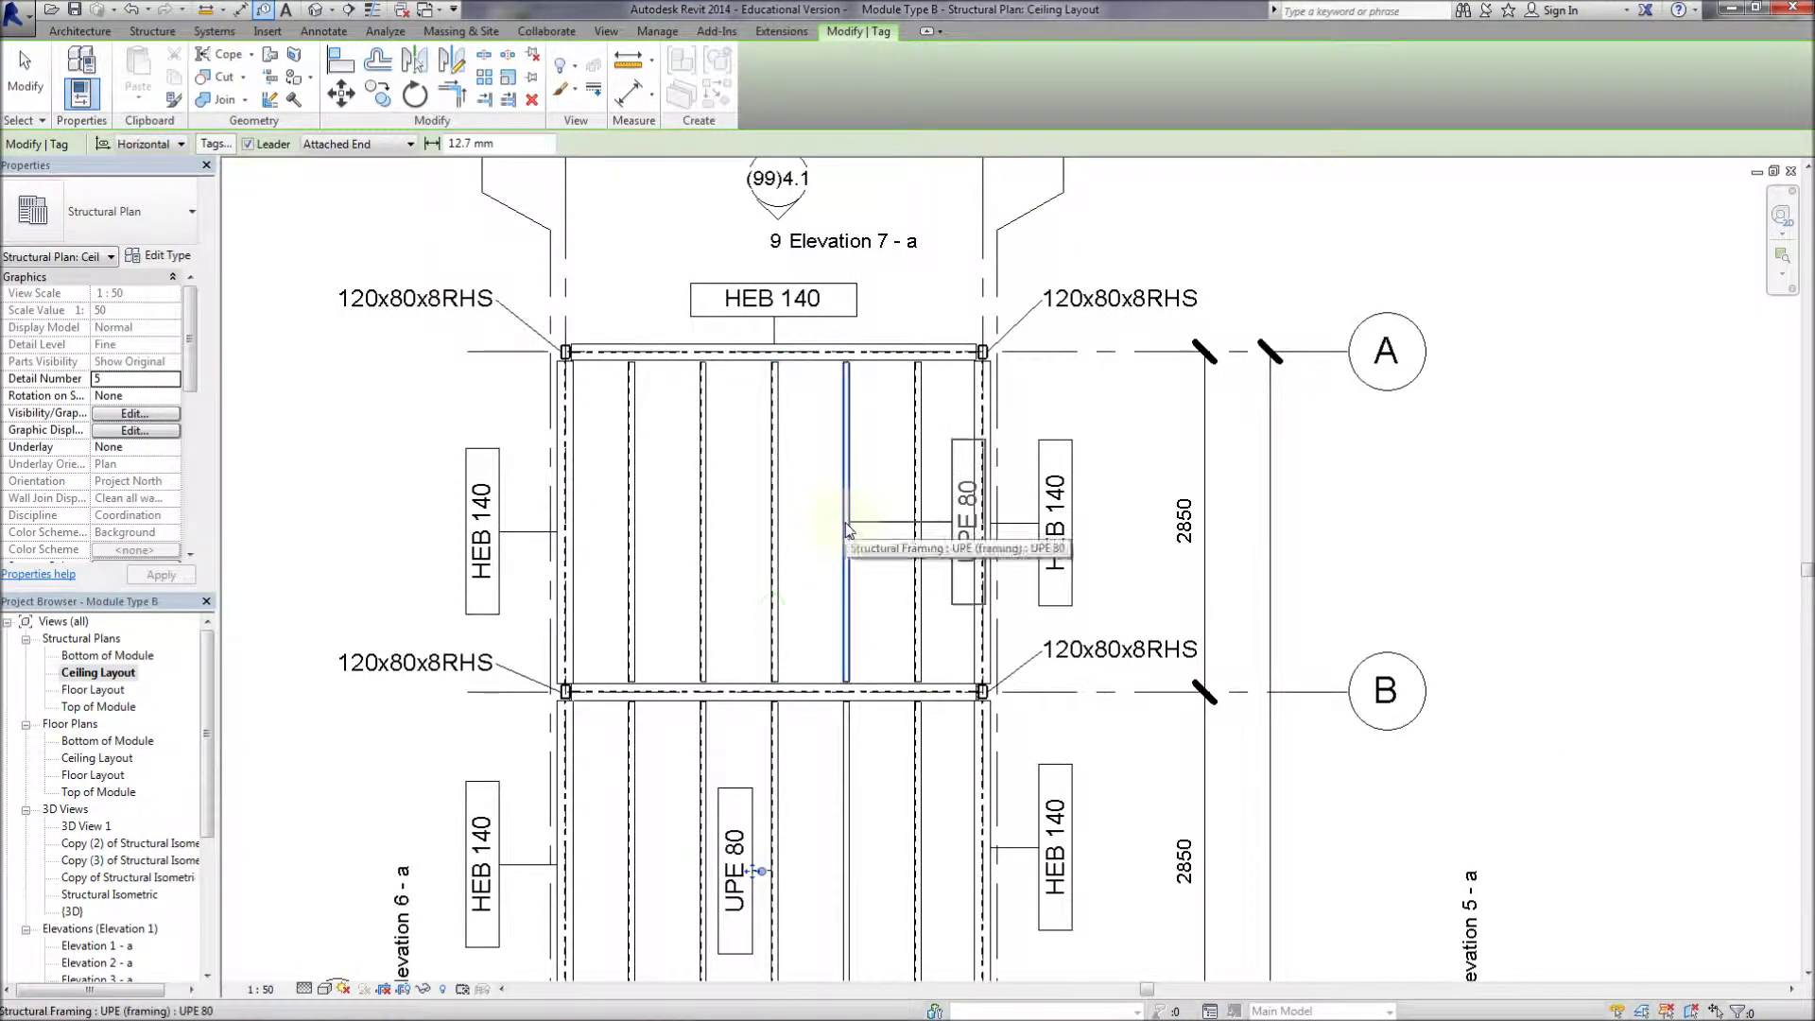
click(889, 523)
scroll(850, 208, down, 4)
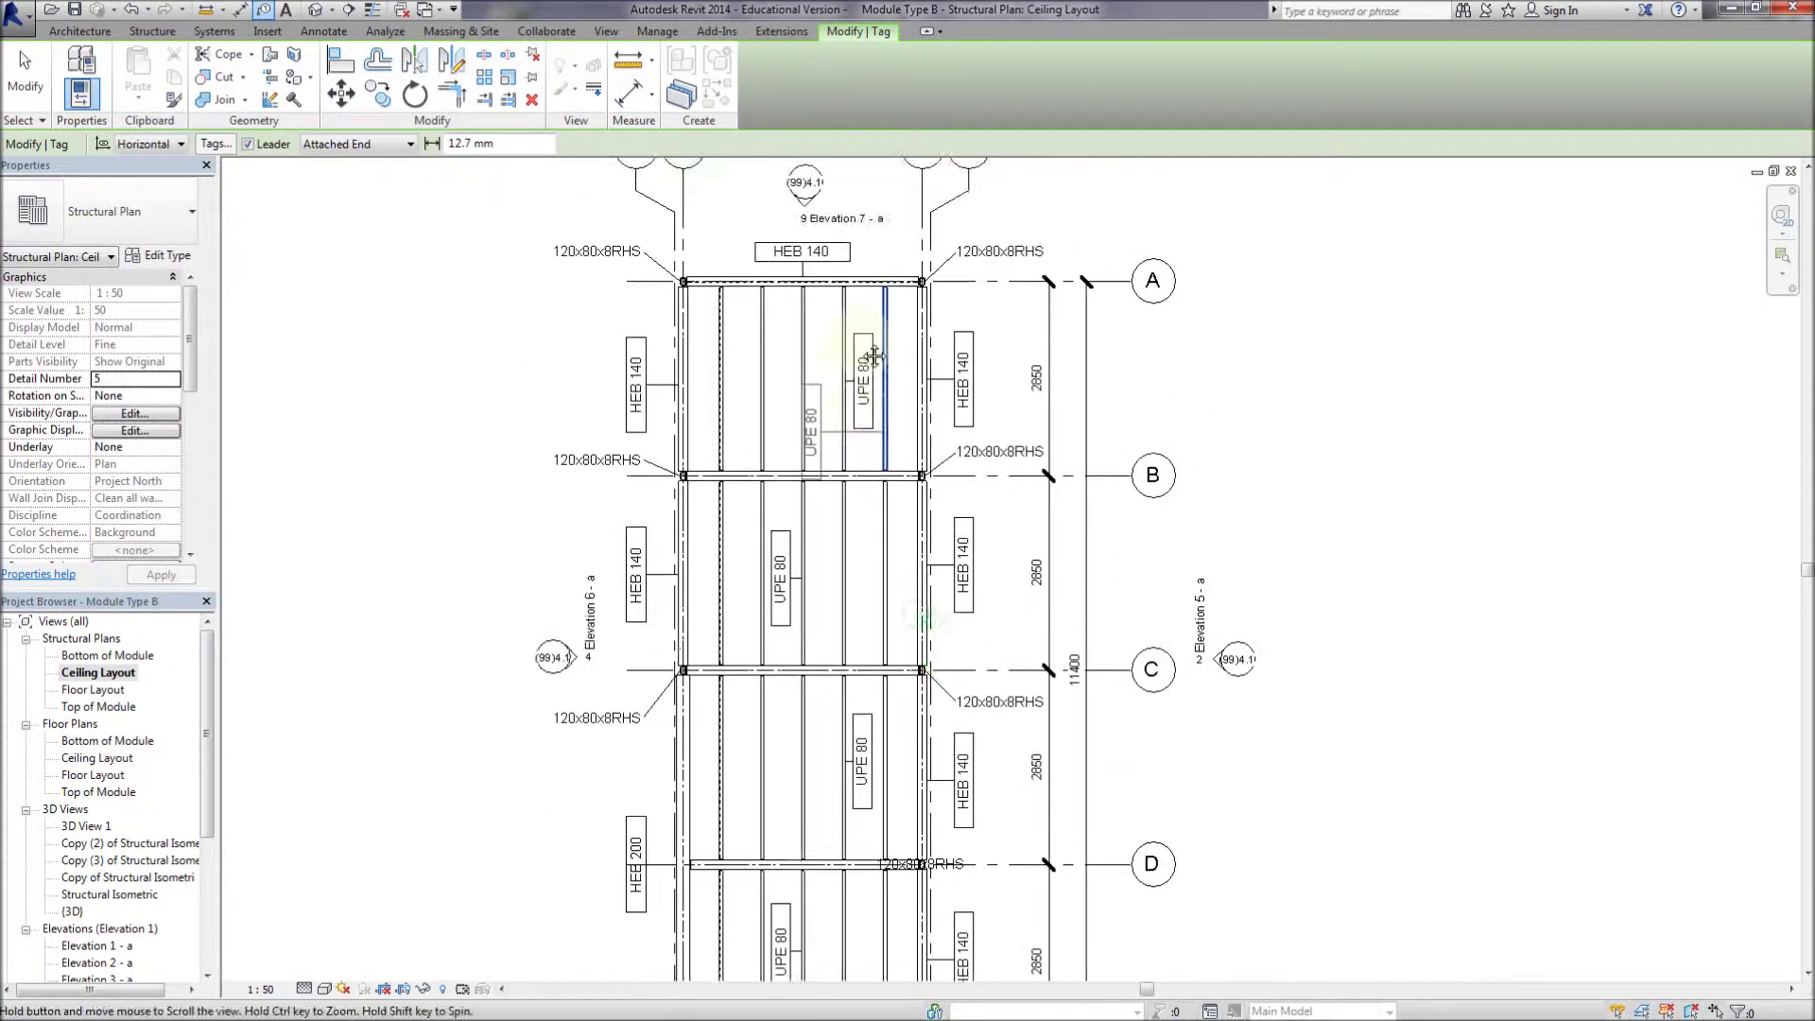
mouse_move(876, 596)
middle_down()
mouse_move(867, 413)
mouse_move(924, 600)
mouse_move(880, 620)
middle_up()
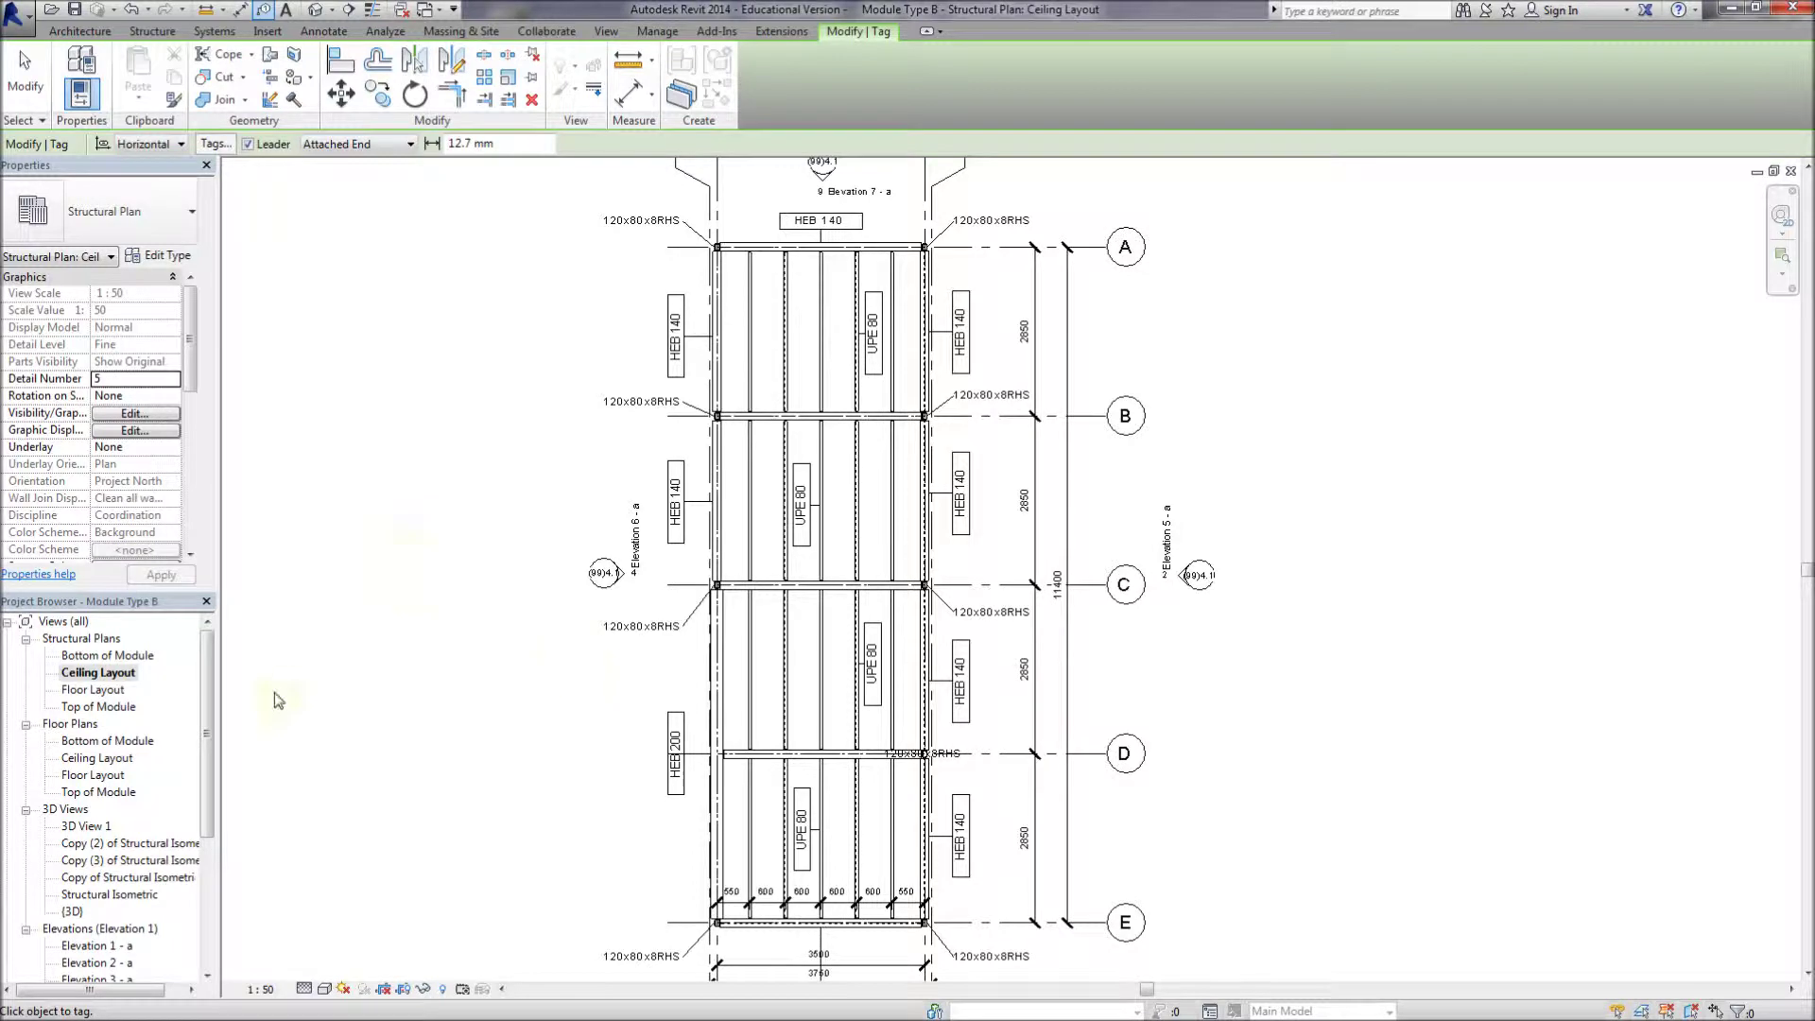
Open the Elevation 8 - a view and tag the HEB 140 ceiling beam with a leader, placing the tag above it
drag(212, 731, 212, 857)
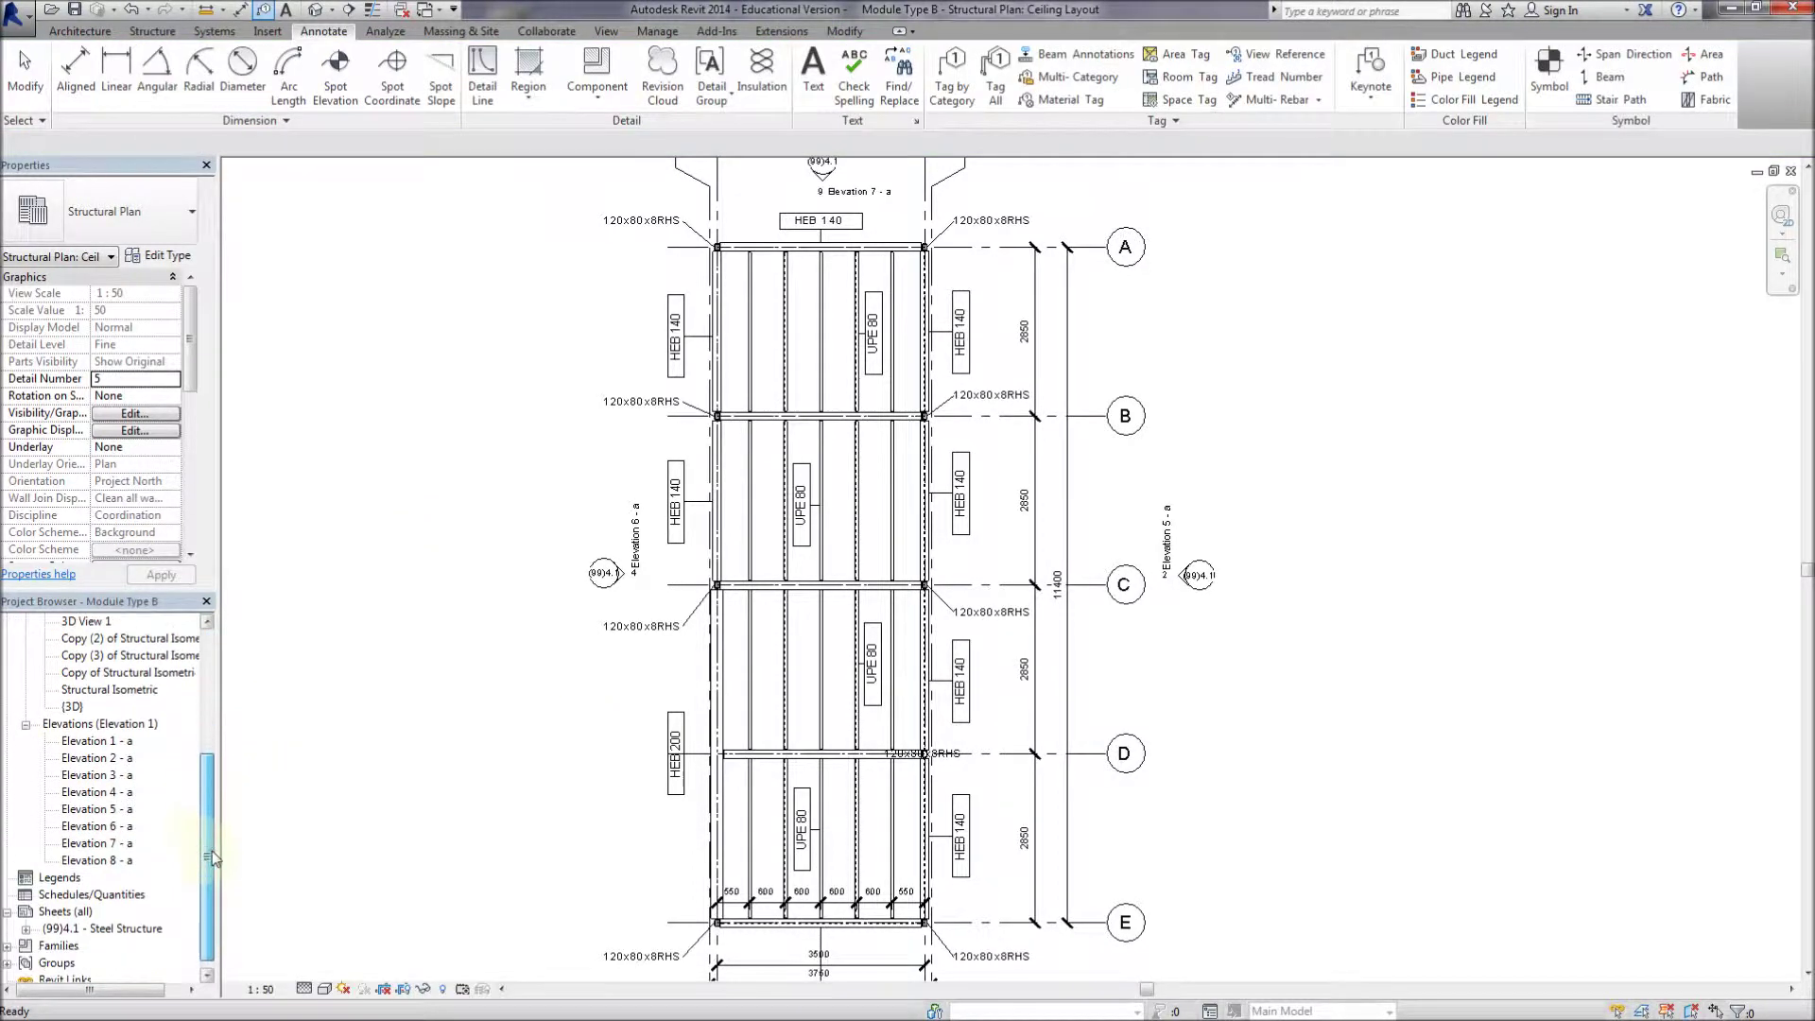
double_click(129, 861)
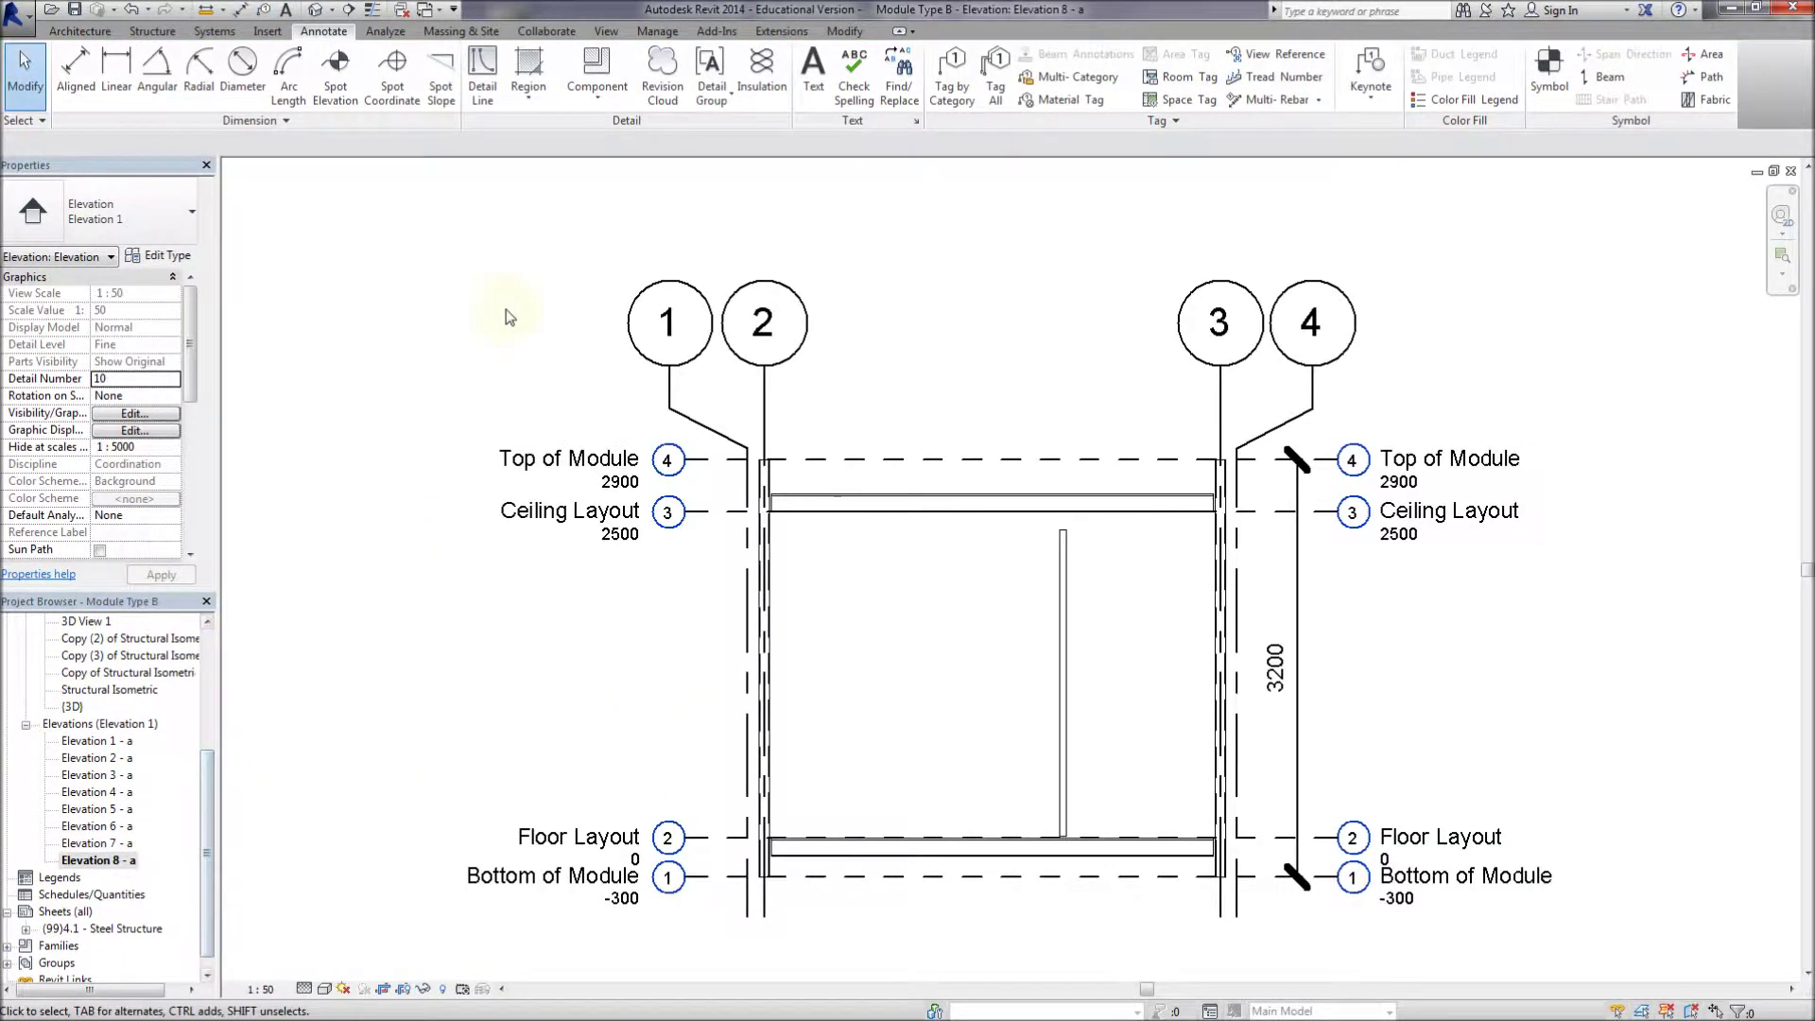
click(952, 96)
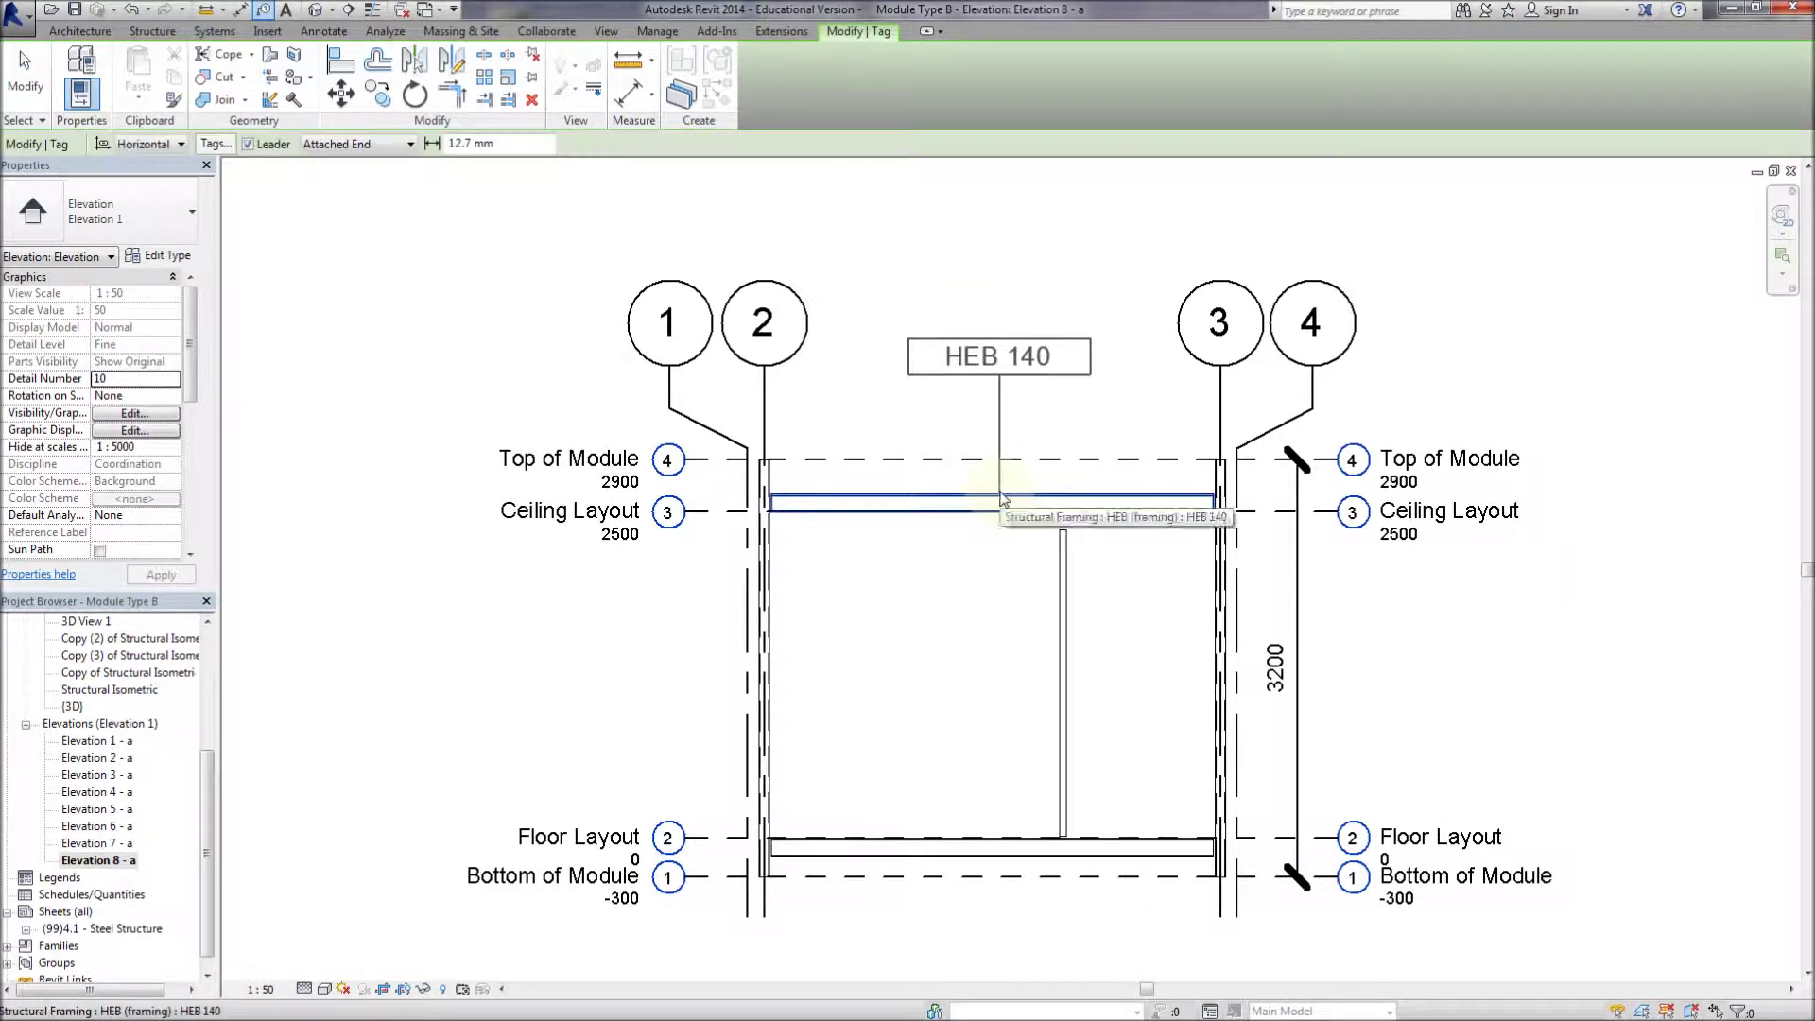
click(1003, 499)
key(Escape)
key(Escape)
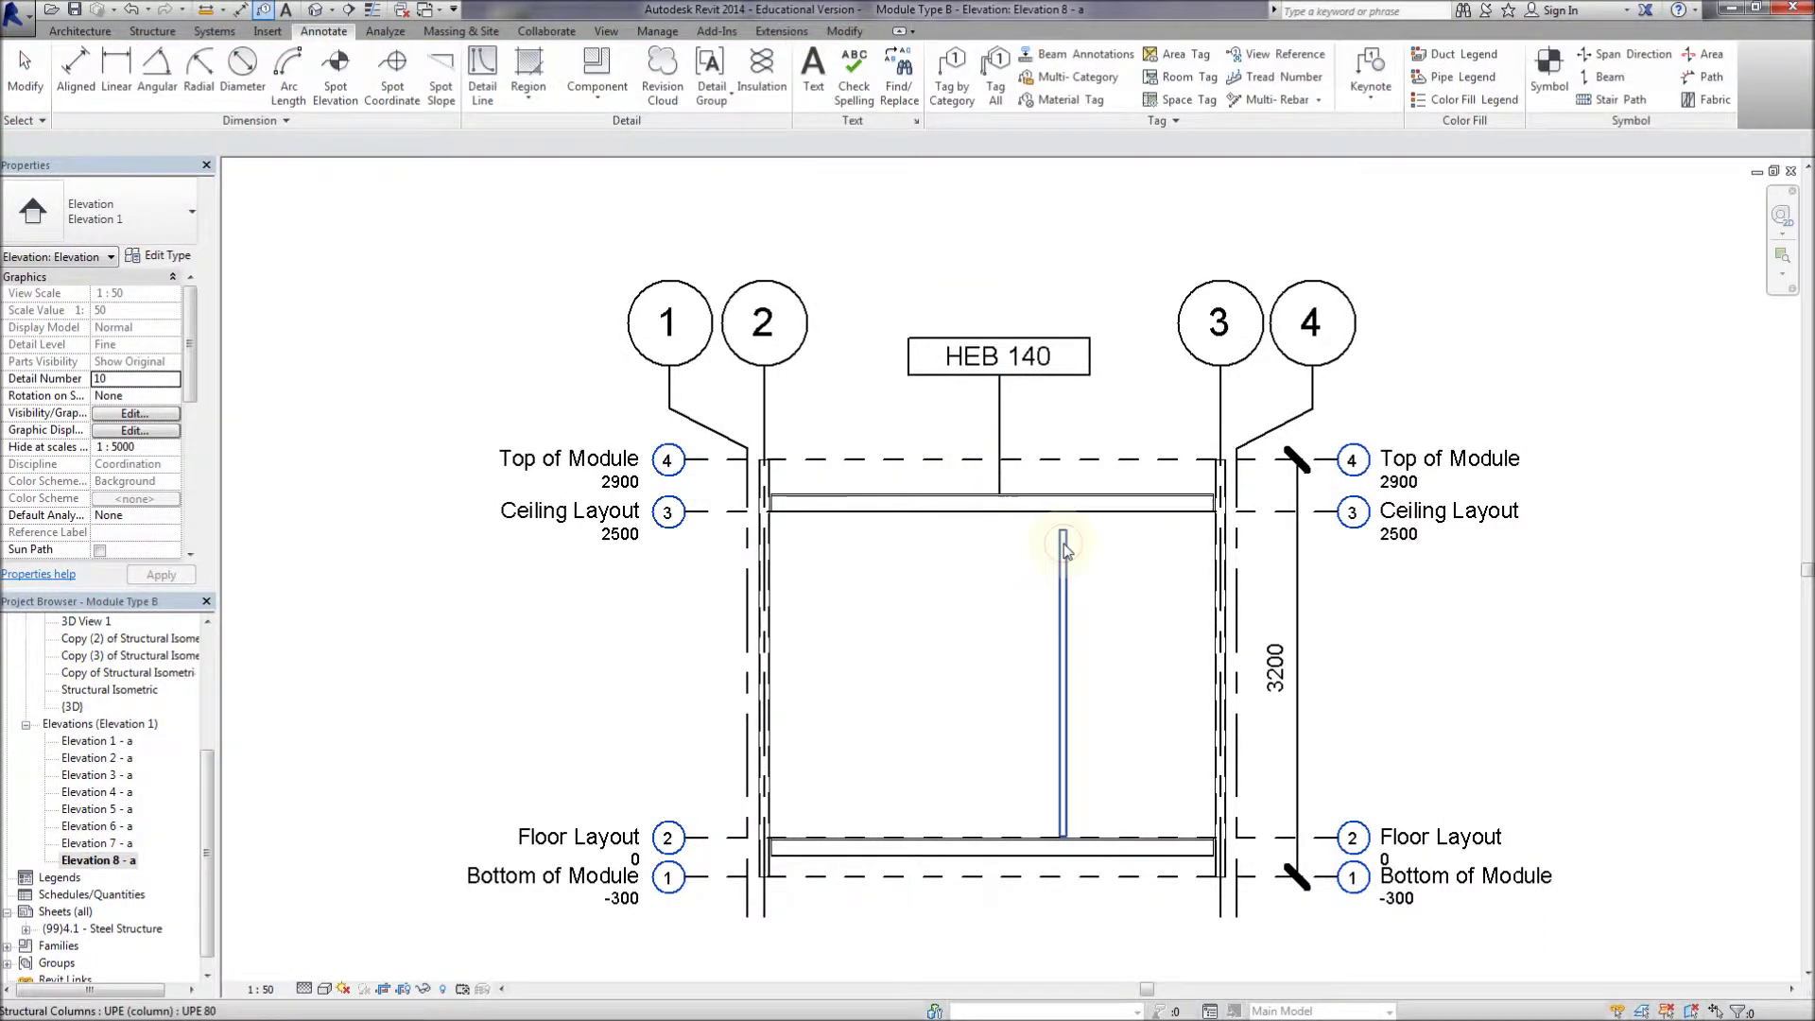
Extend the top of the UPE 80 column up to the underside of the HEB 140 ceiling beam, unjoining the elements
click(1061, 535)
scroll(1055, 534, up, 3)
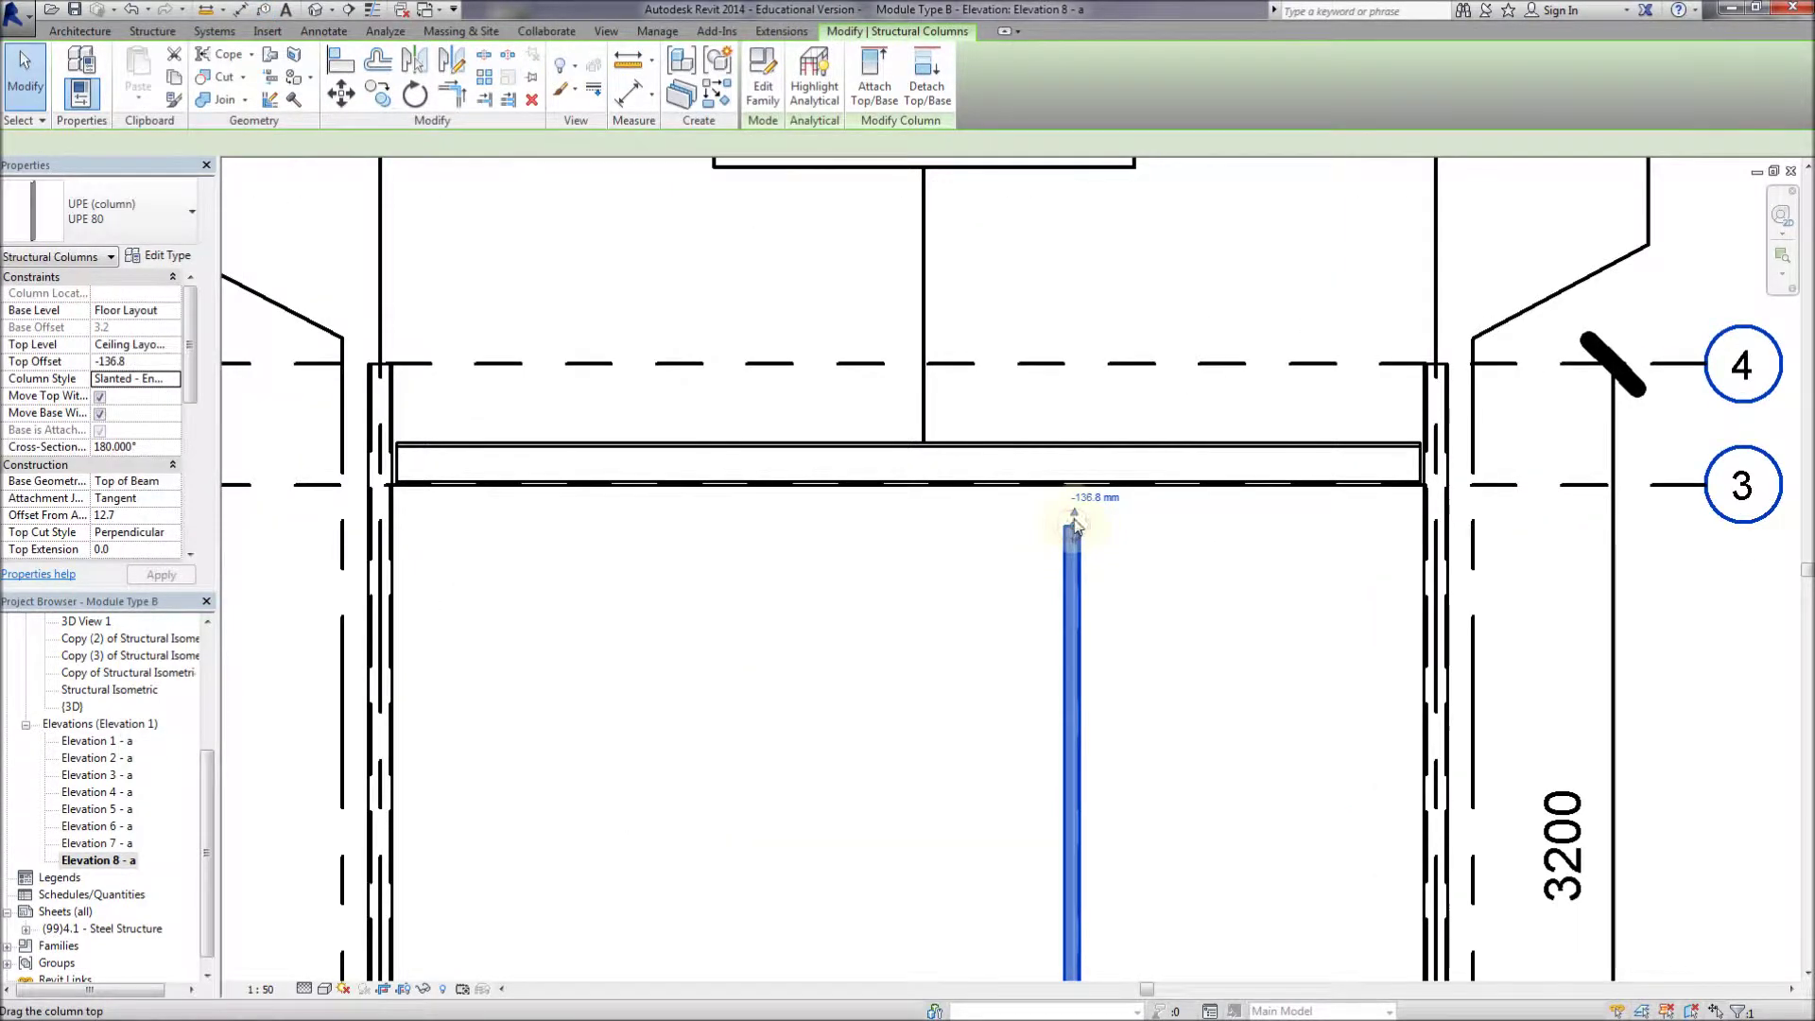
drag(1074, 513, 1074, 487)
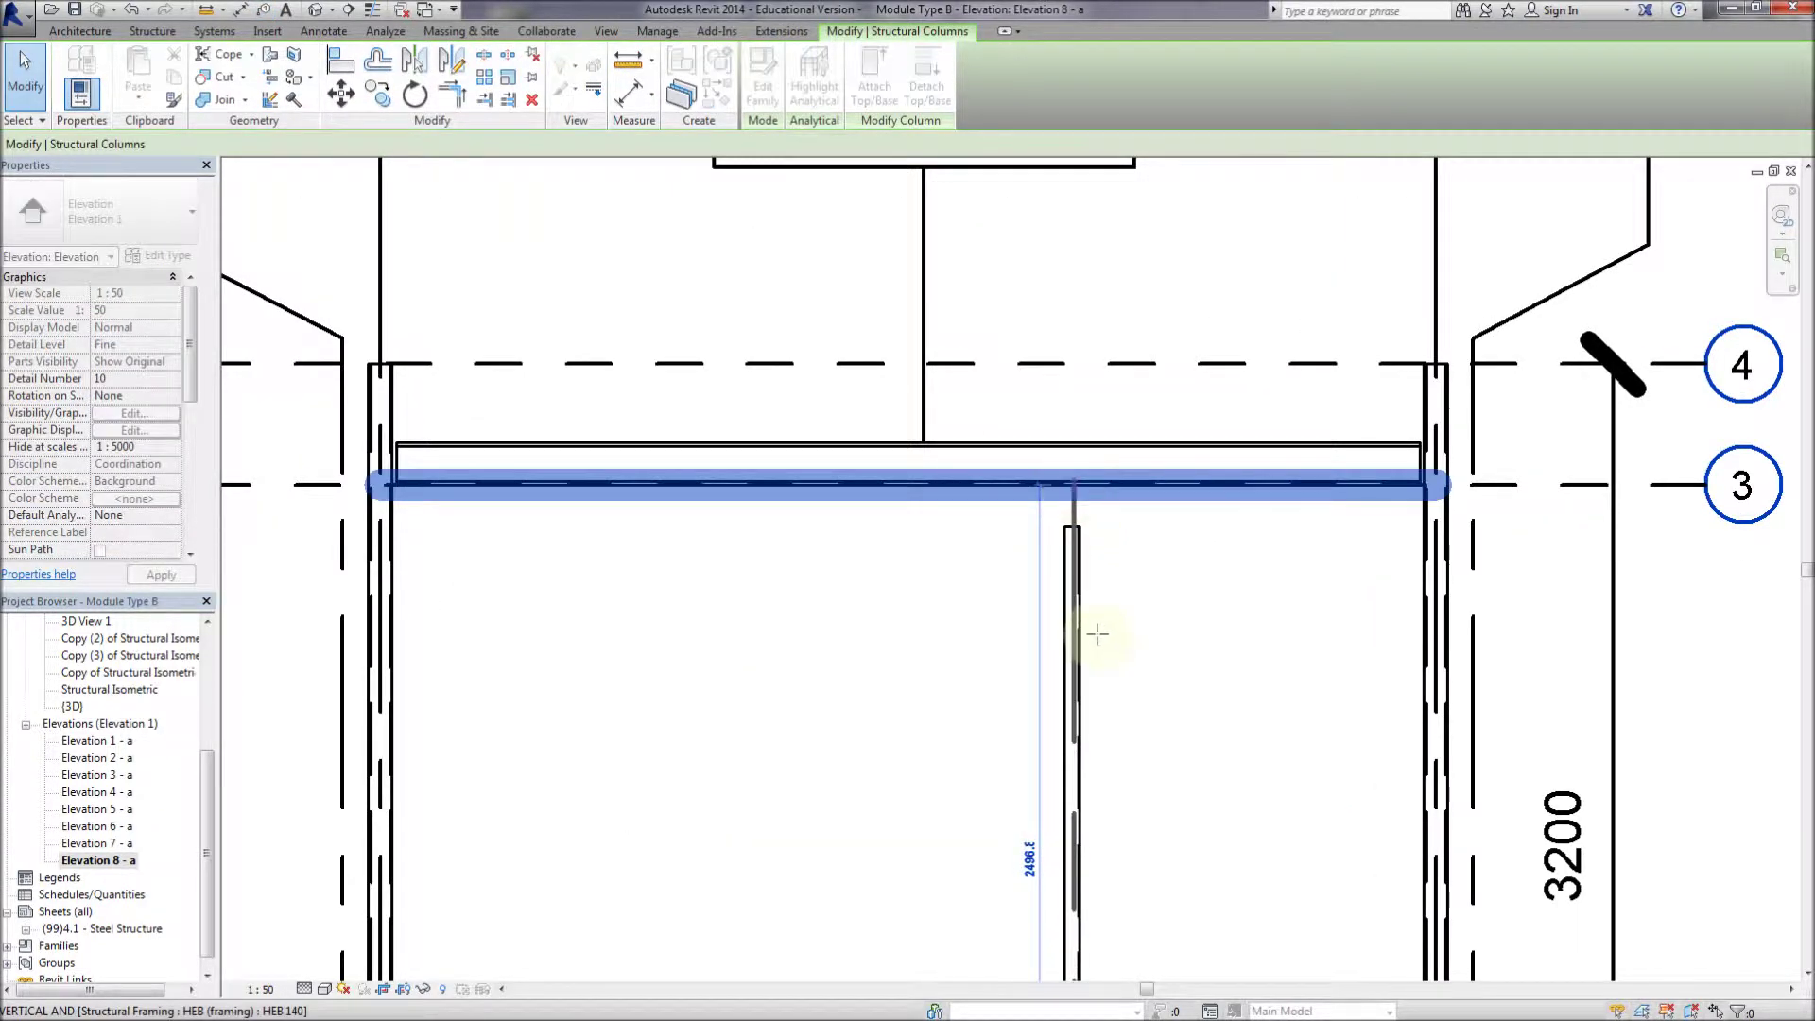
drag(1096, 634, 1087, 633)
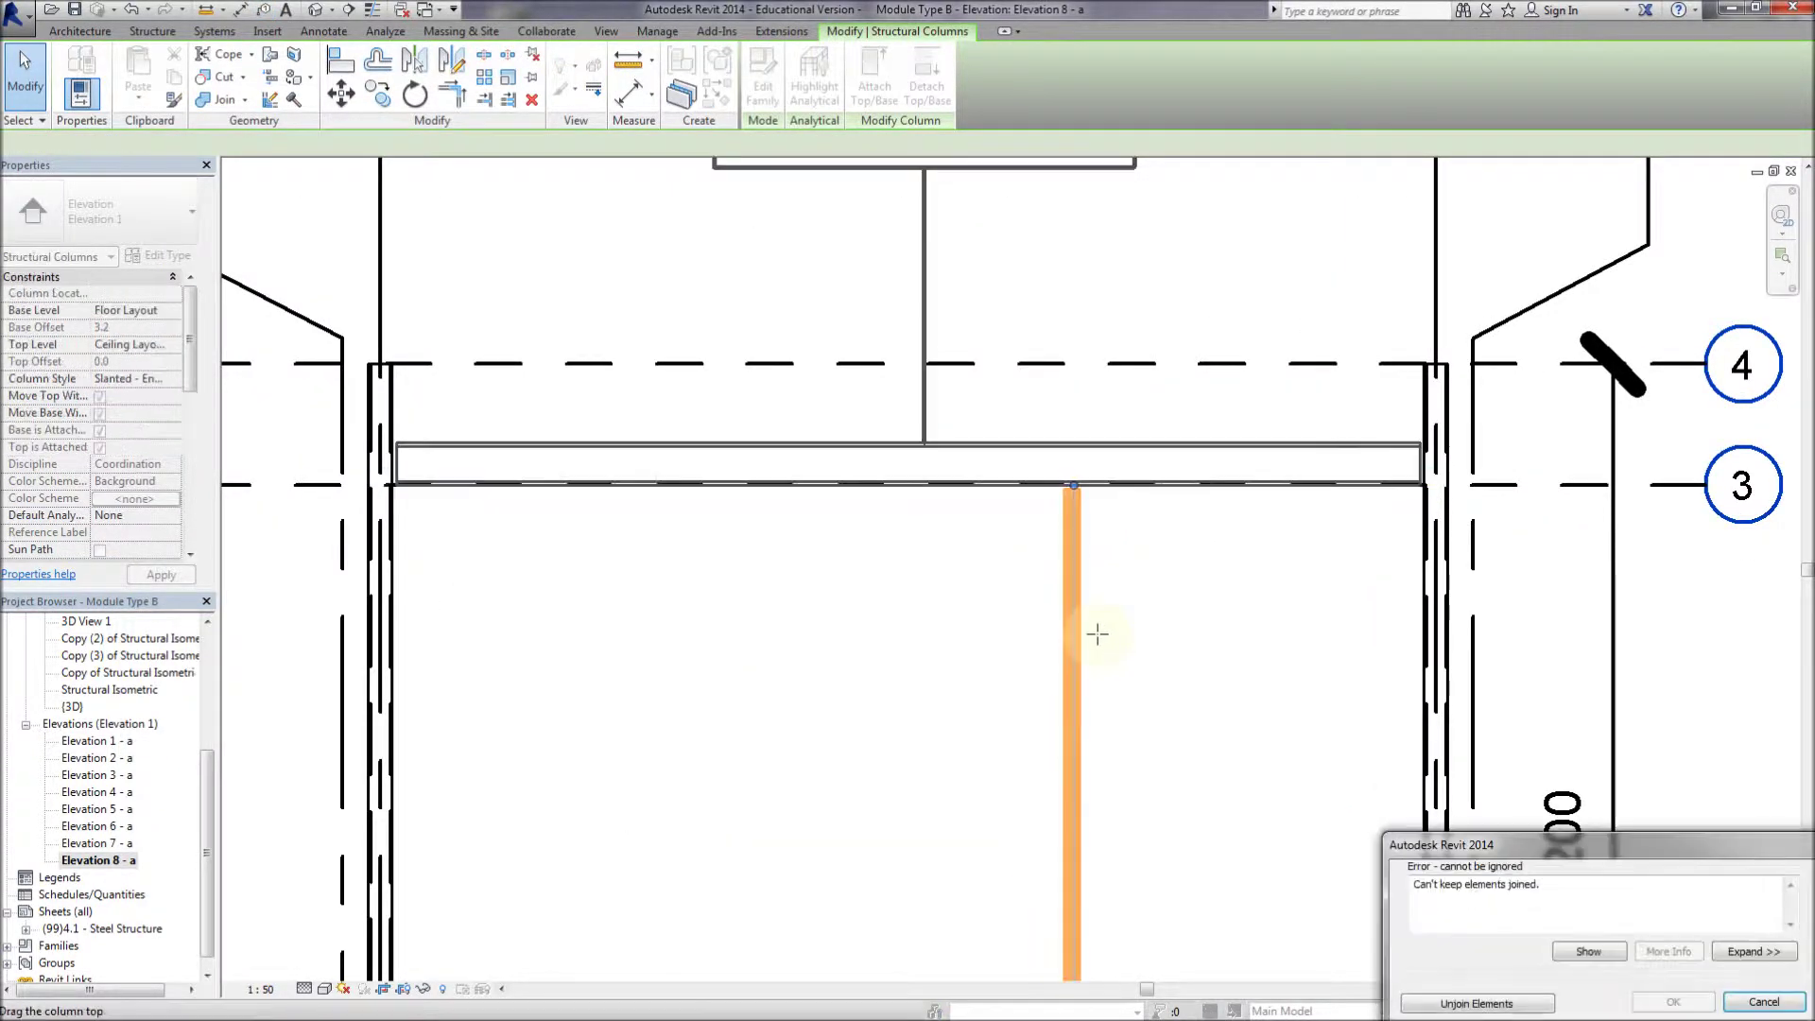
click(1478, 1003)
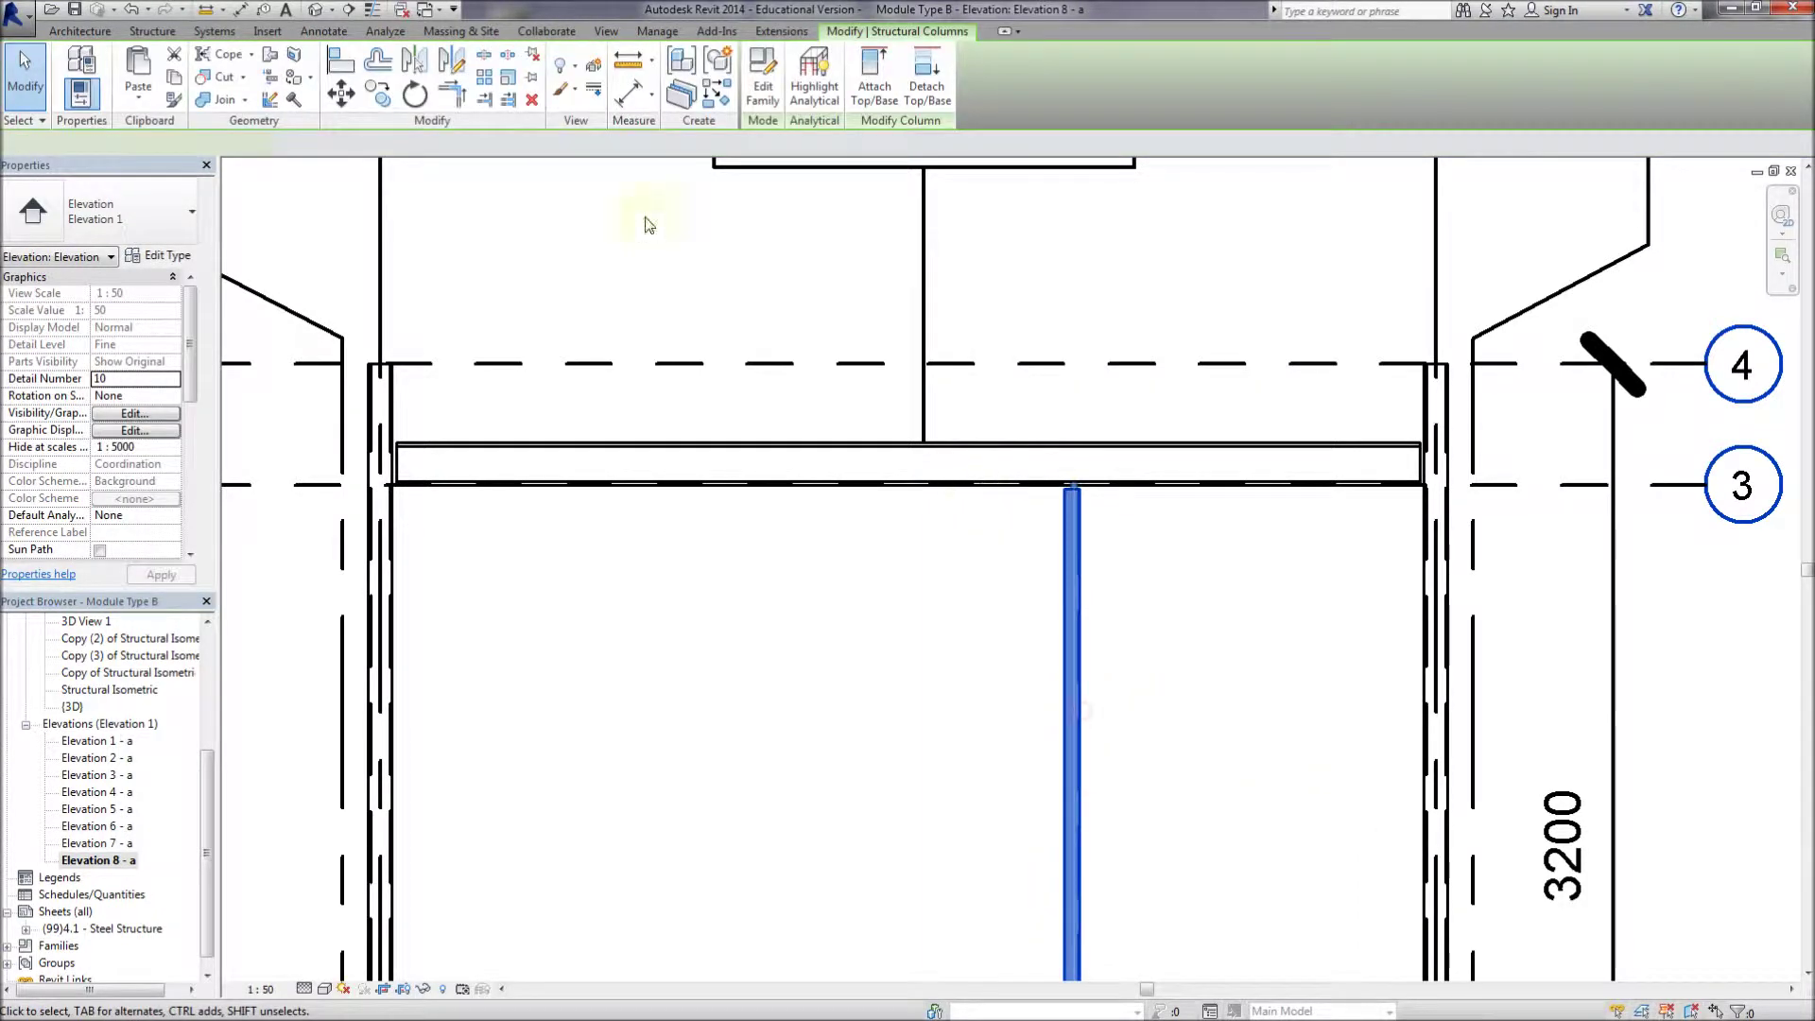
Attach the top of the UPE 80 column to the HEB 140 ceiling beam using the Cut Column attachment style
click(875, 86)
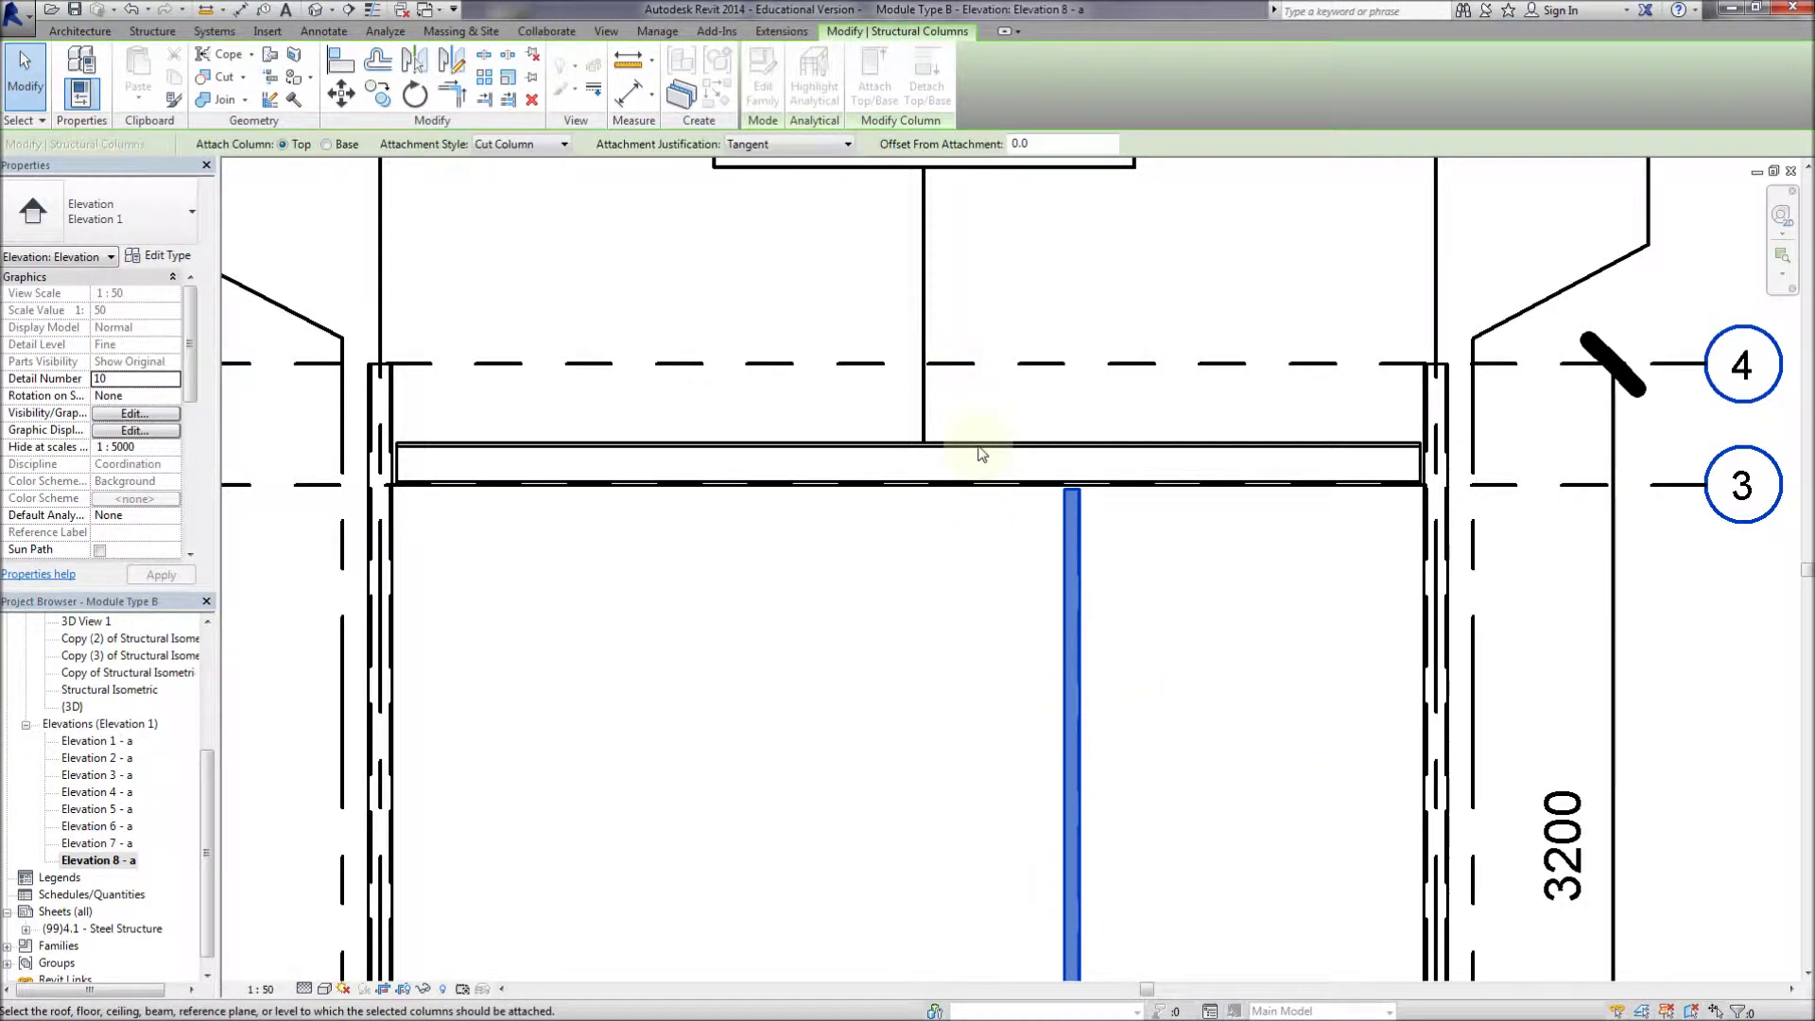
click(1087, 488)
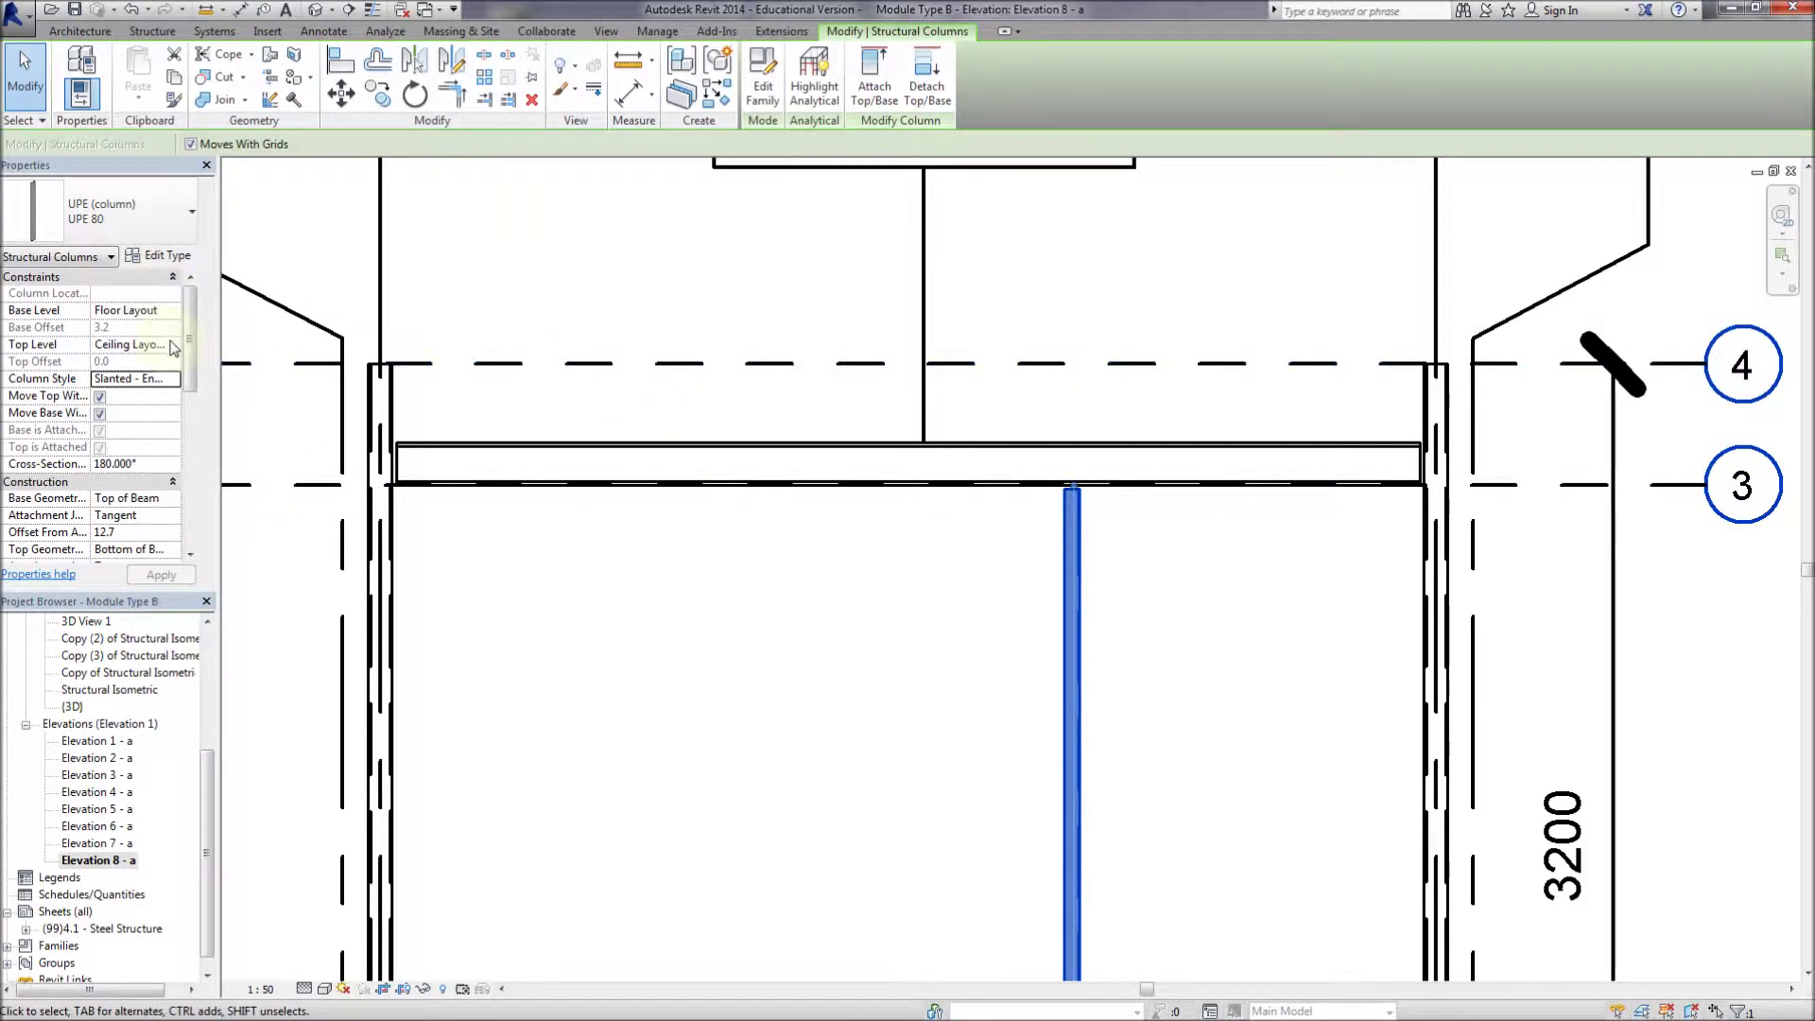
click(843, 670)
Tag the two 120x80x8RHS columns on grids 2 and 3 at their bases, with leaders running down to the tags
scroll(831, 426, down, 2)
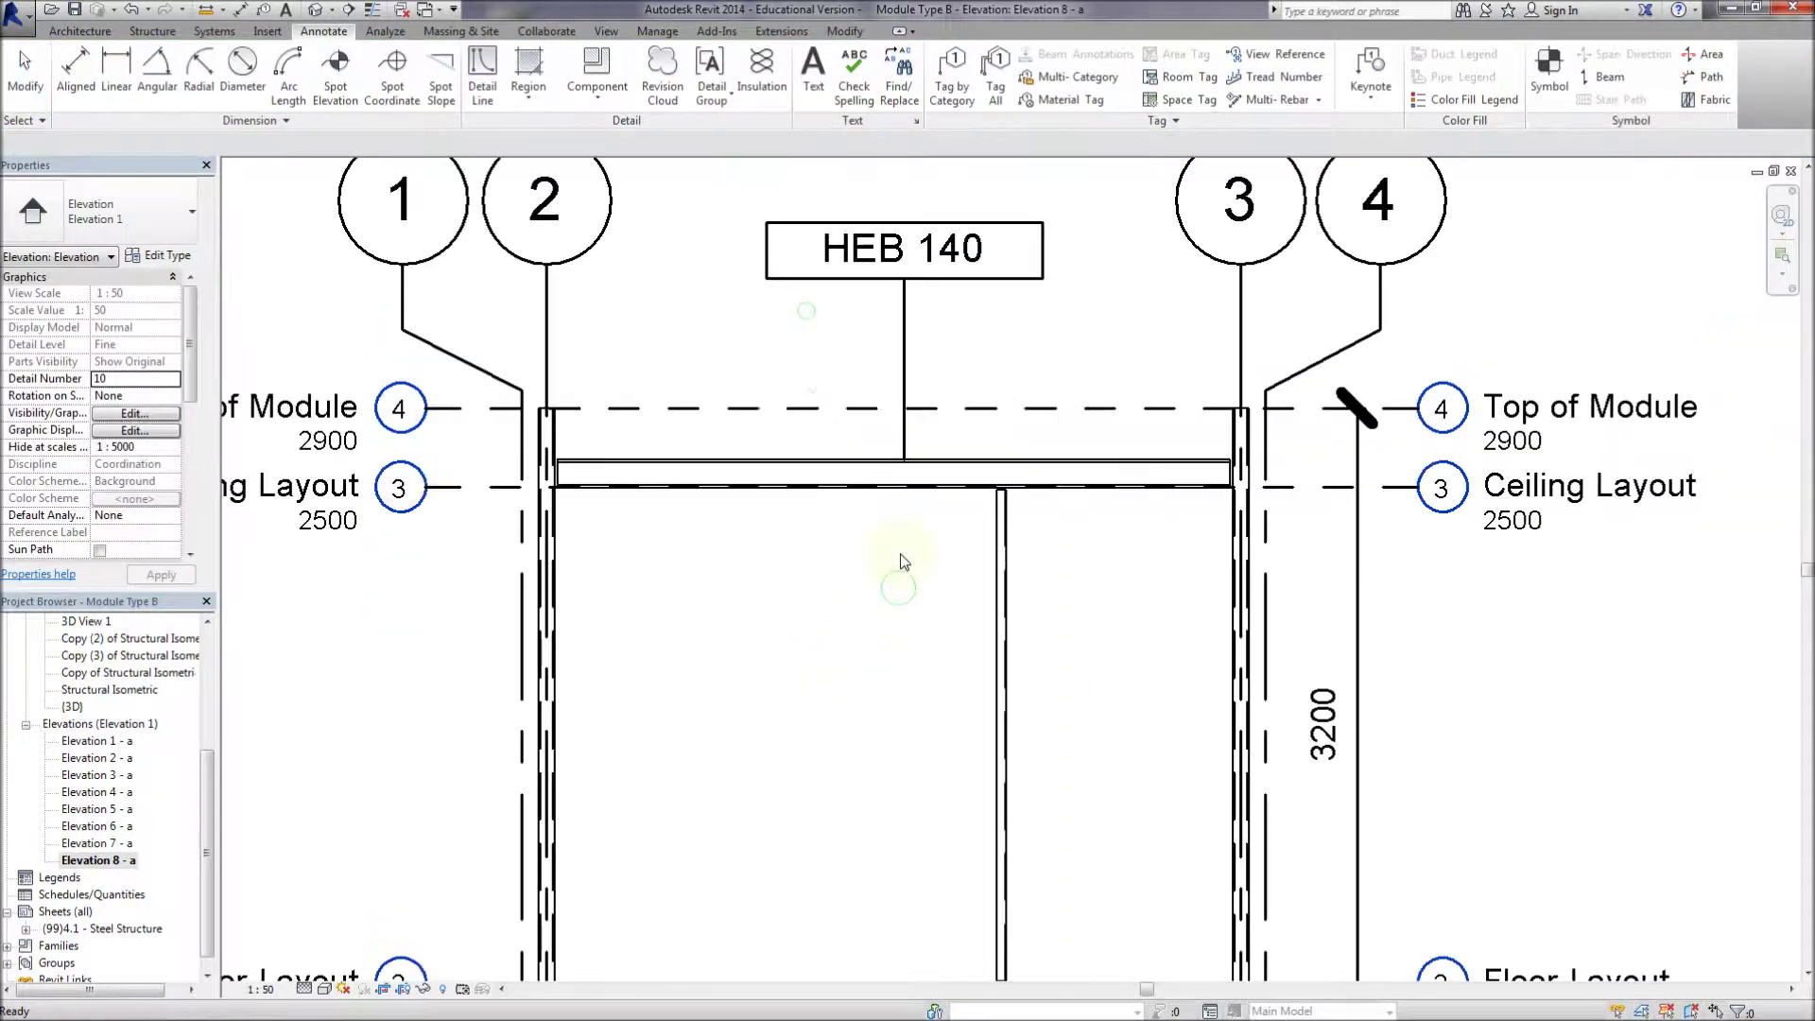
middle_drag(885, 512, 936, 532)
scroll(903, 572, down, 1)
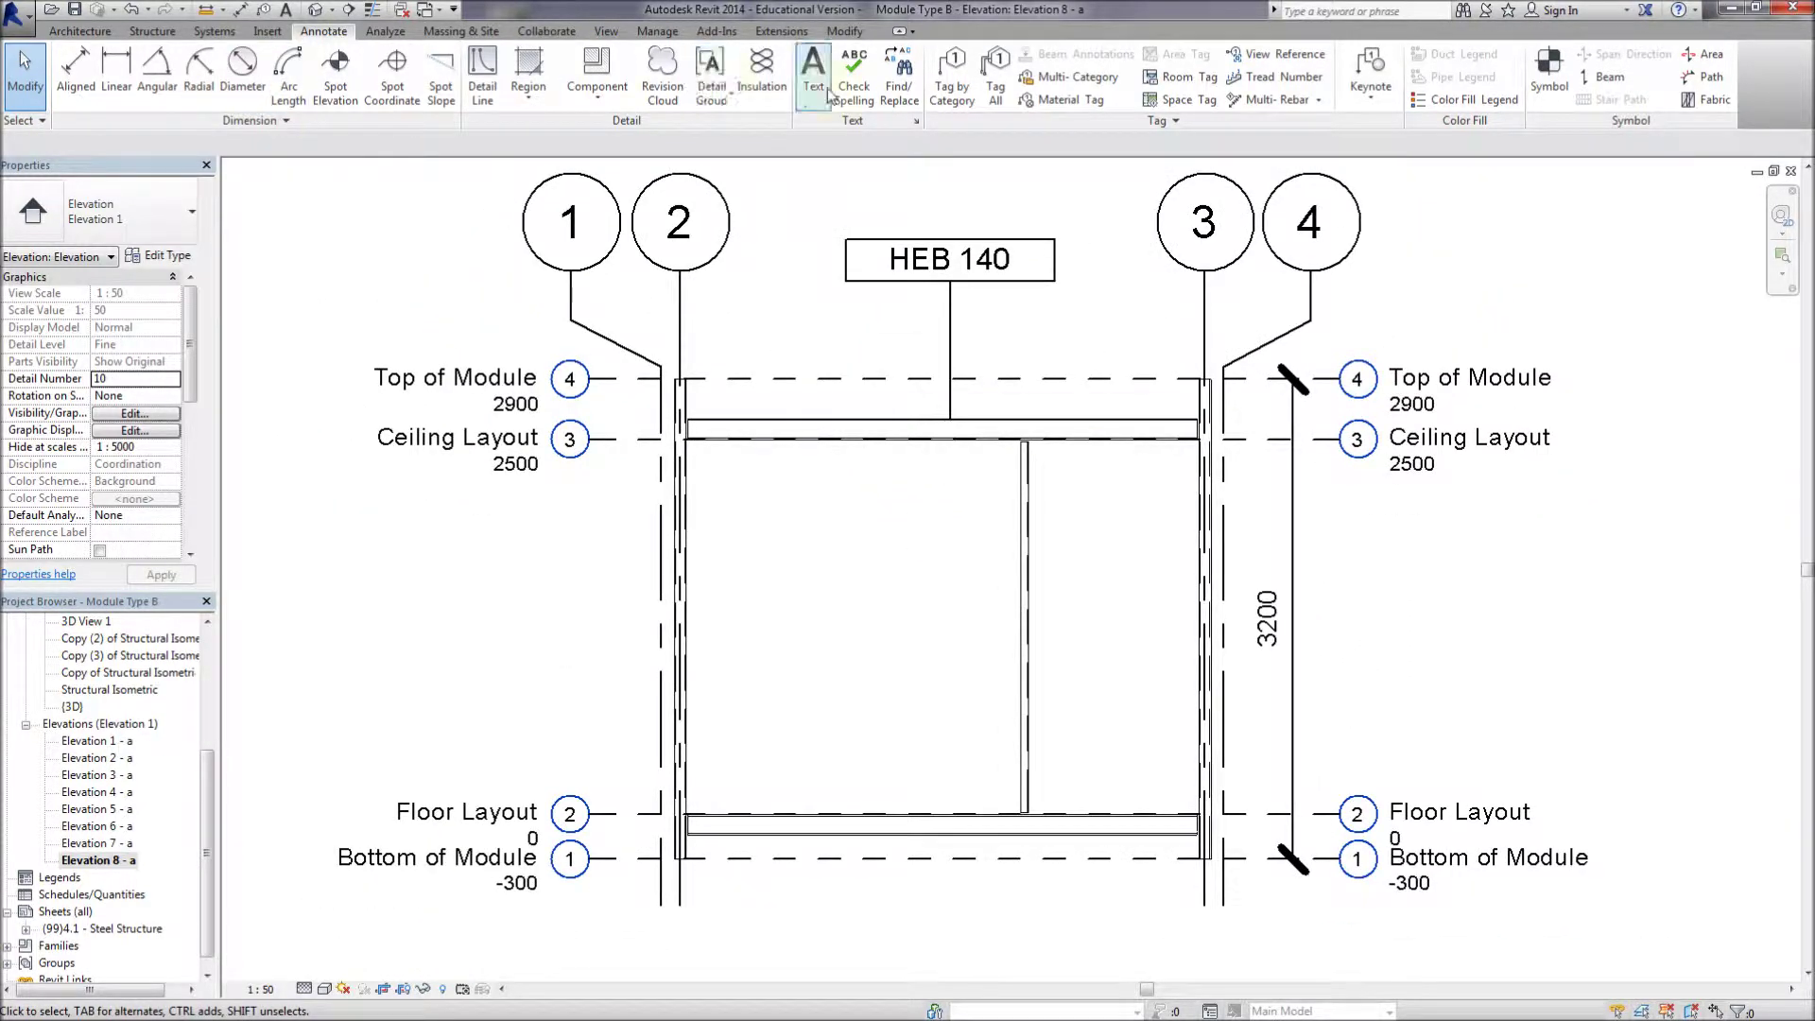
click(952, 73)
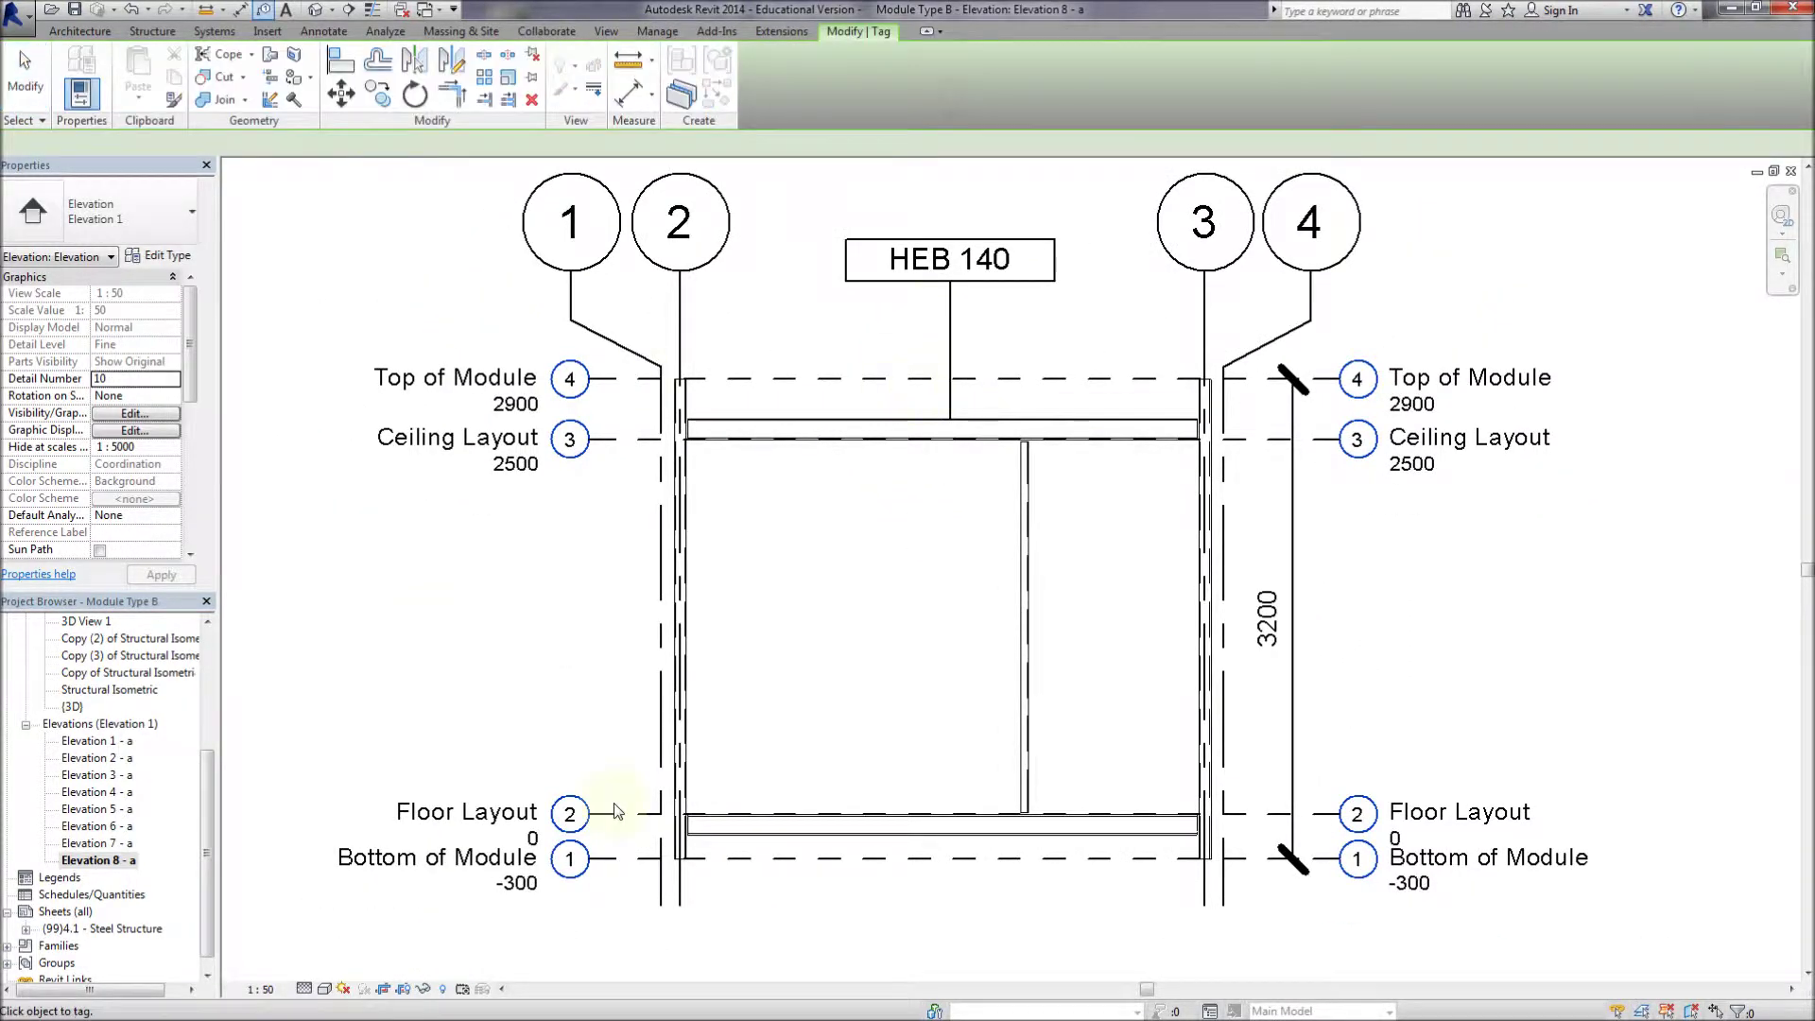
click(680, 856)
click(1204, 856)
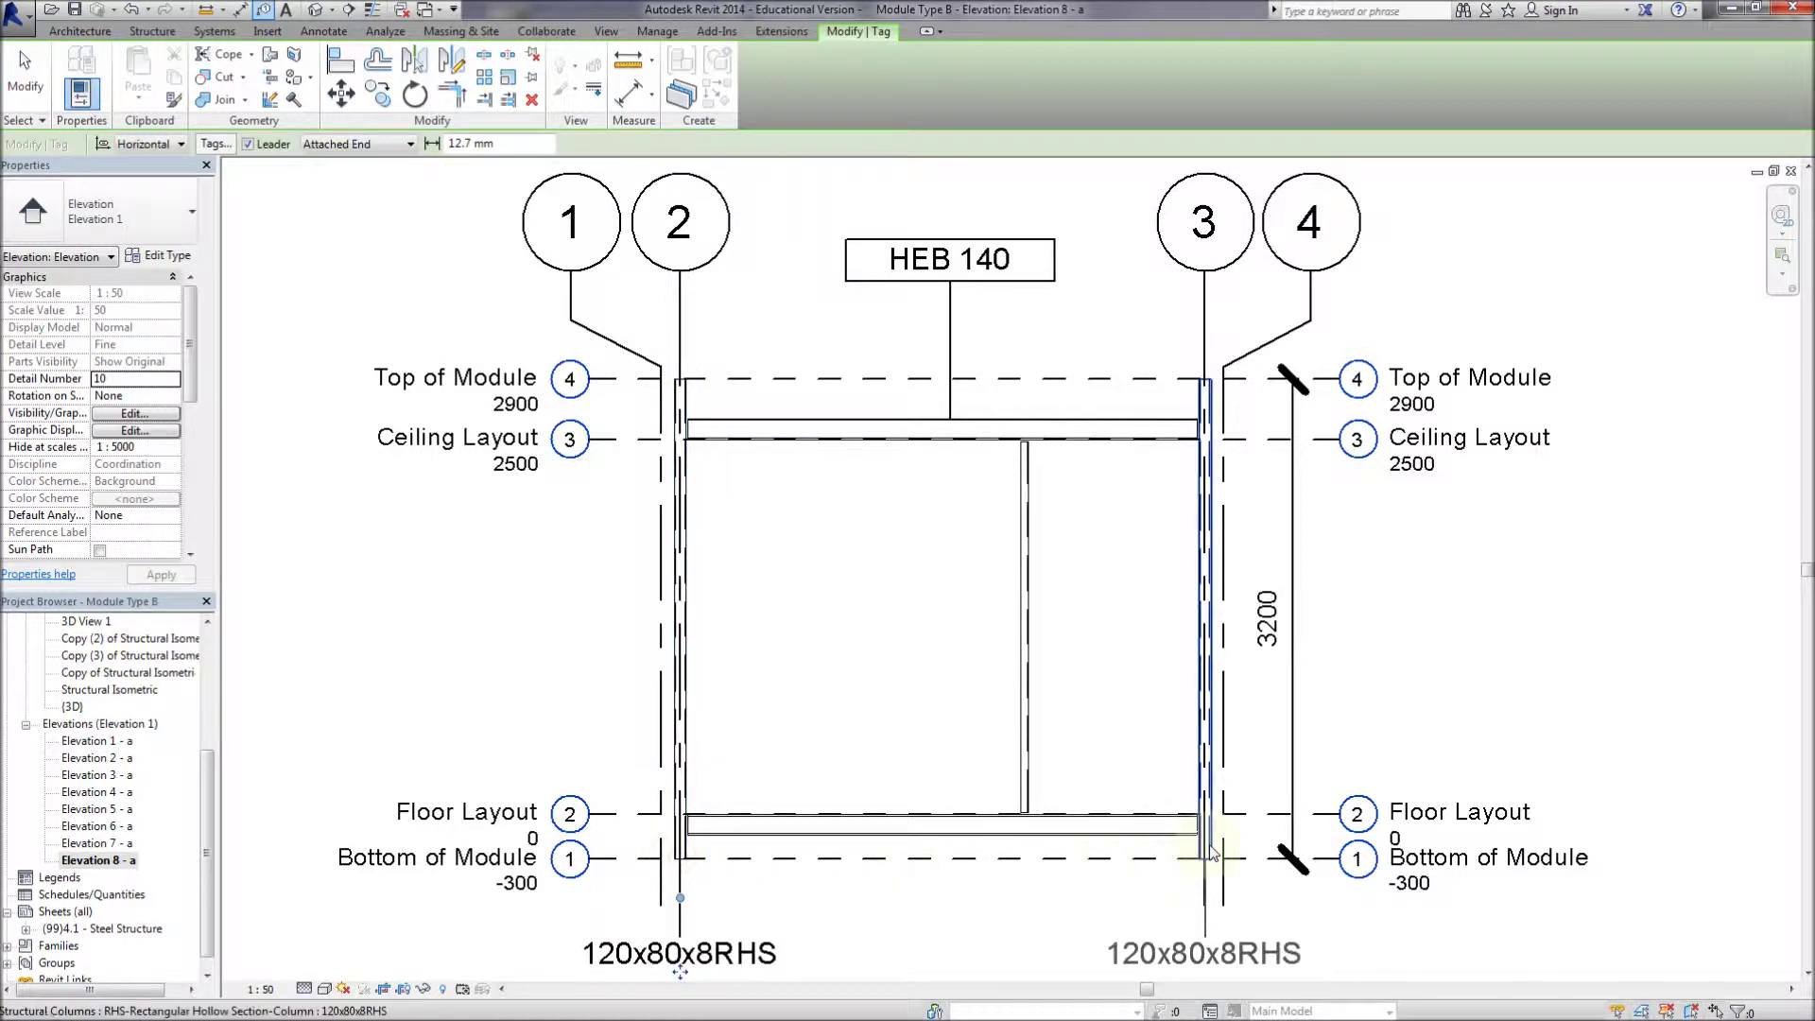
Tag the HEB 140 floor beam below the frame and the UPE 80 column beside its mid-height
click(958, 825)
click(1023, 652)
middle_drag(991, 735, 991, 514)
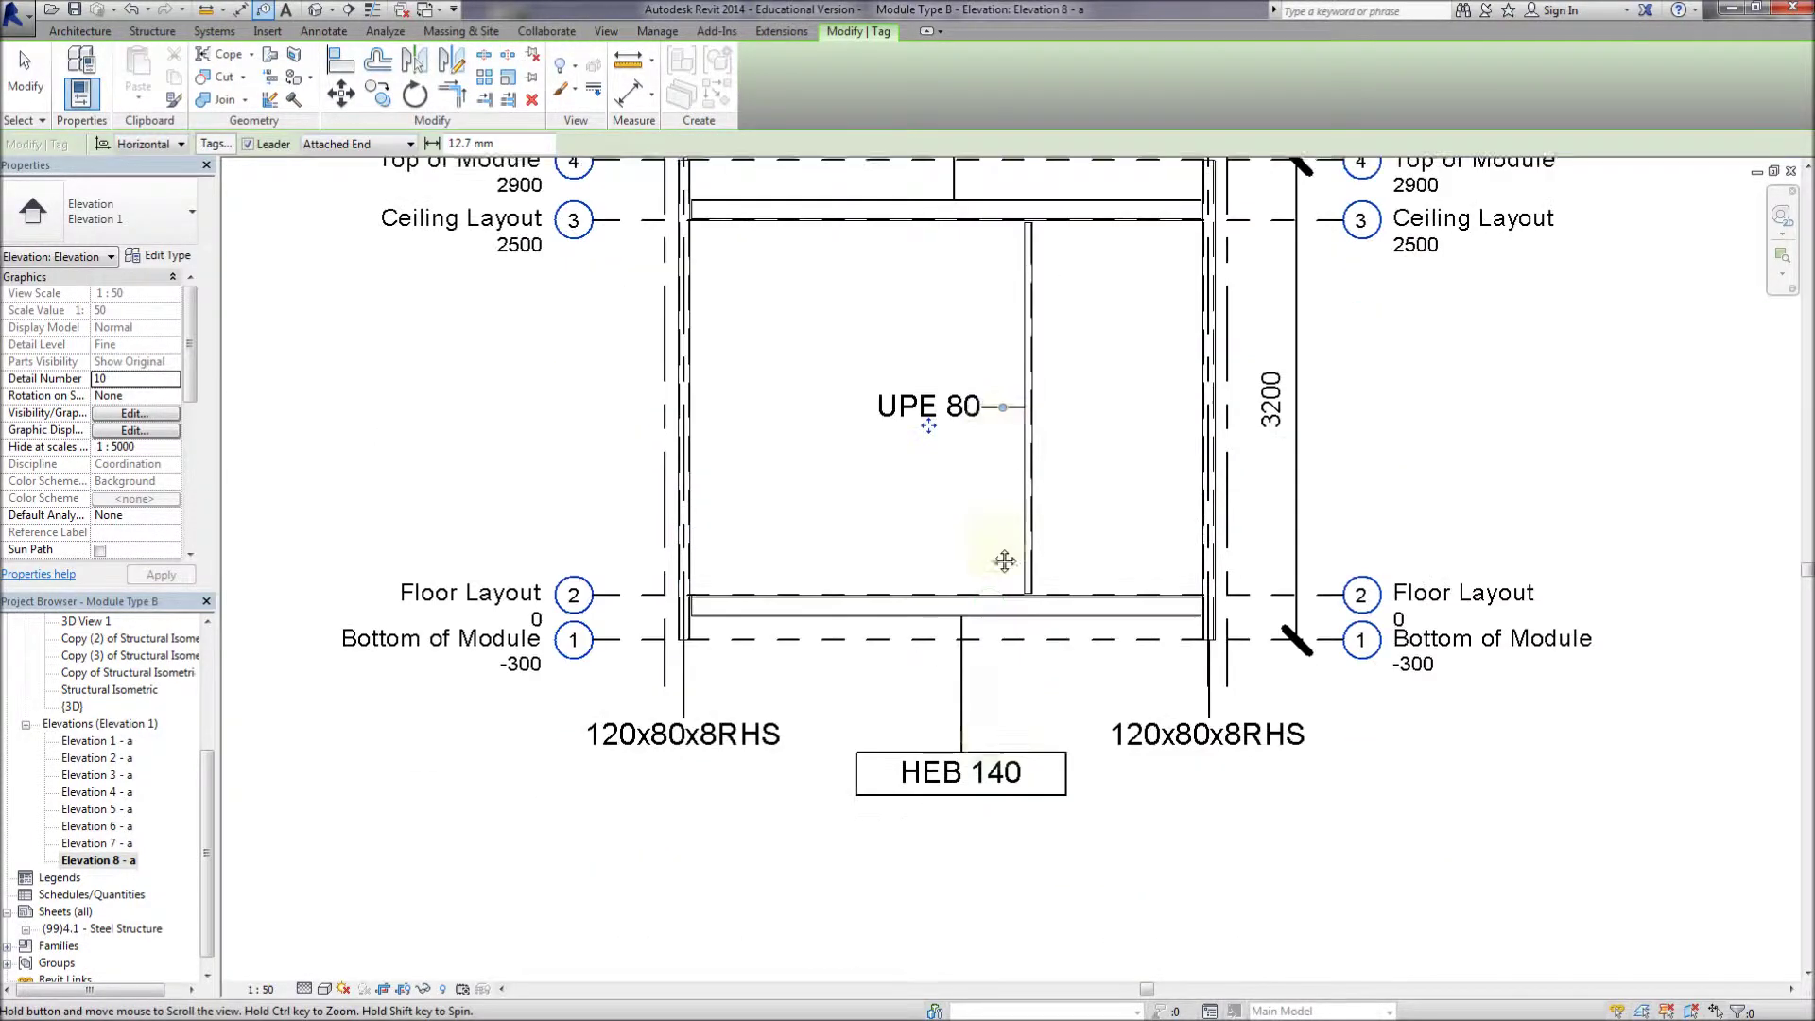
key(Escape)
key(Escape)
Move the floor beam's HEB 140 tag up closer to the beam, between the two column tags
click(986, 764)
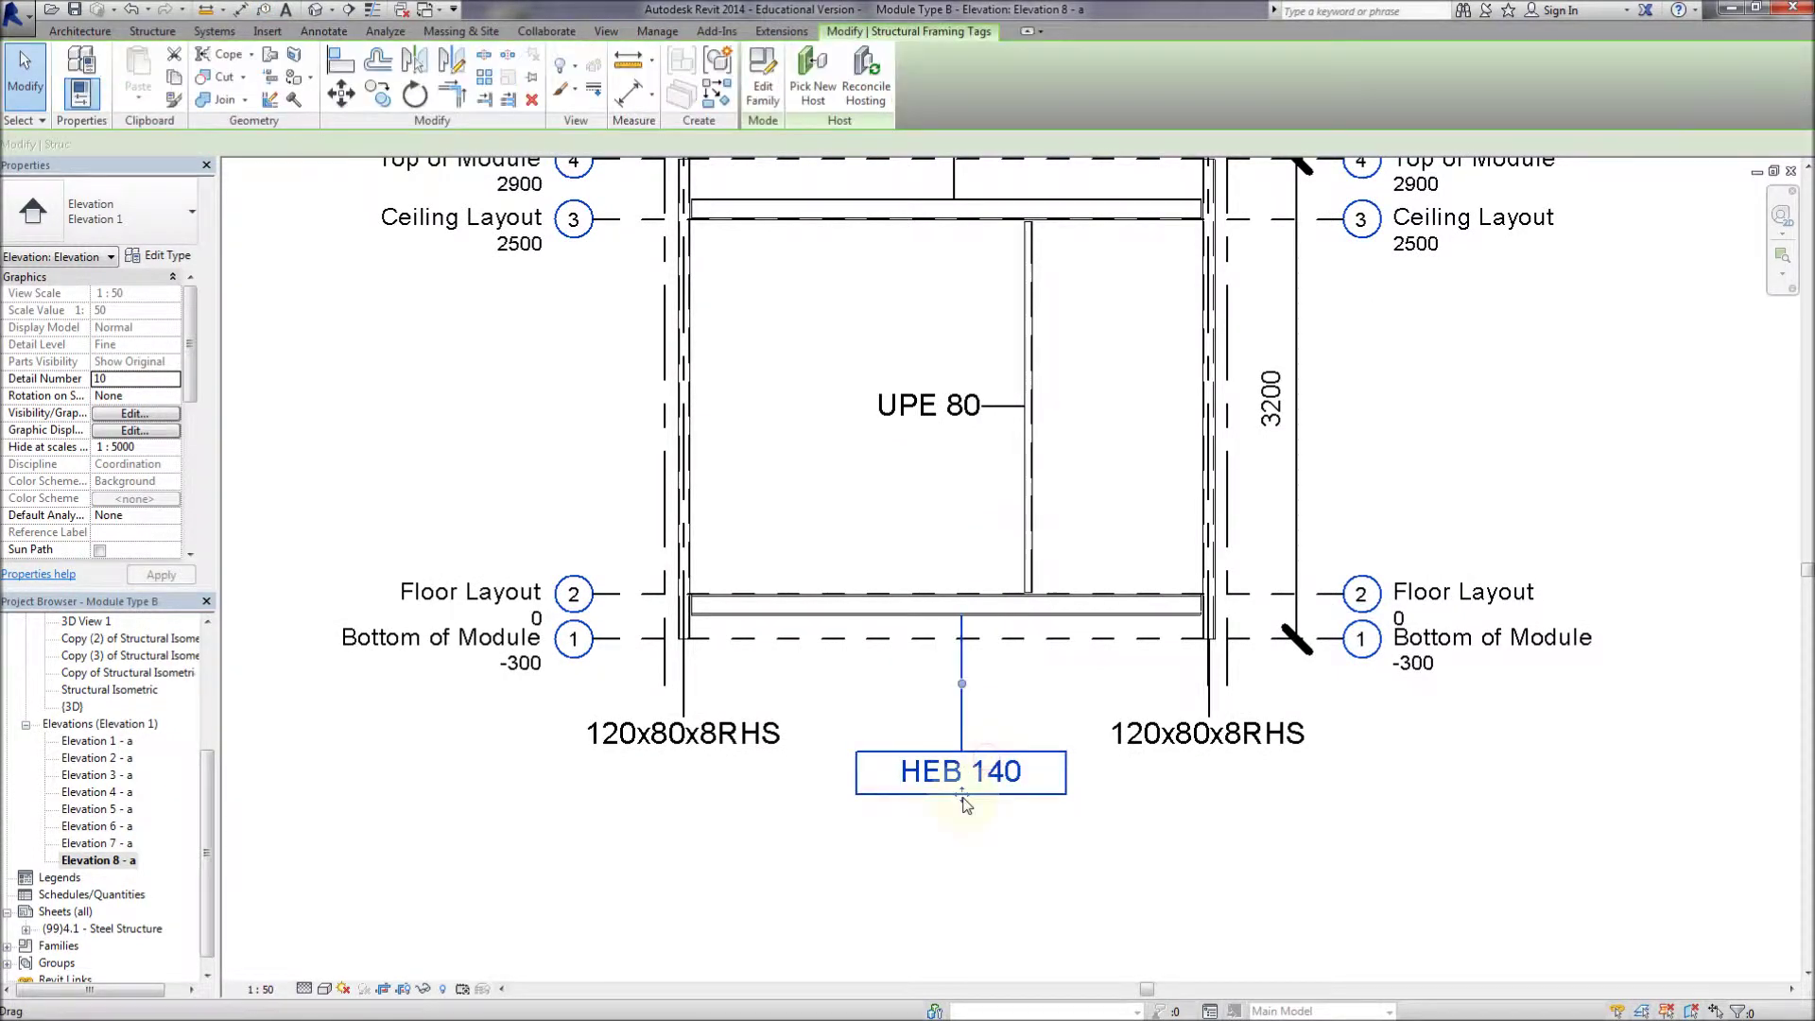
drag(962, 794, 958, 702)
scroll(1019, 794, down, 3)
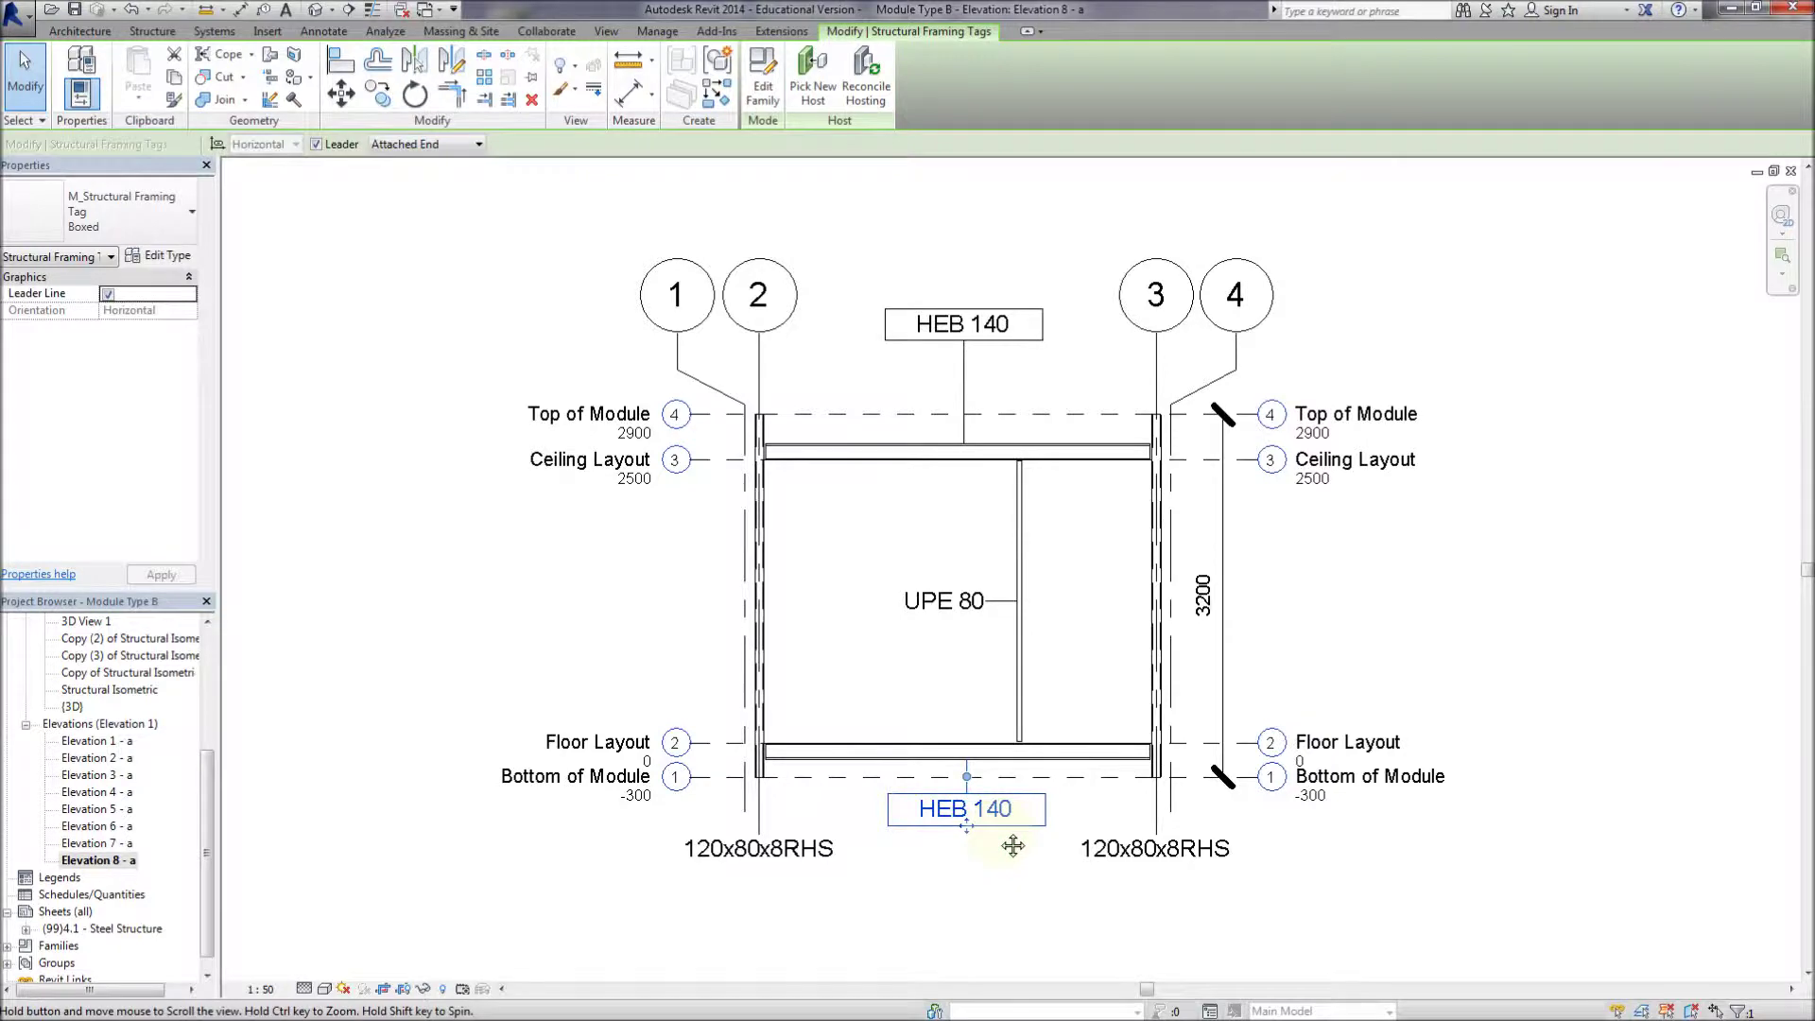
key(Escape)
Open sheet (99)4.1 - Steel Structure and activate its Ceiling Layout viewport for editing
double_click(93, 913)
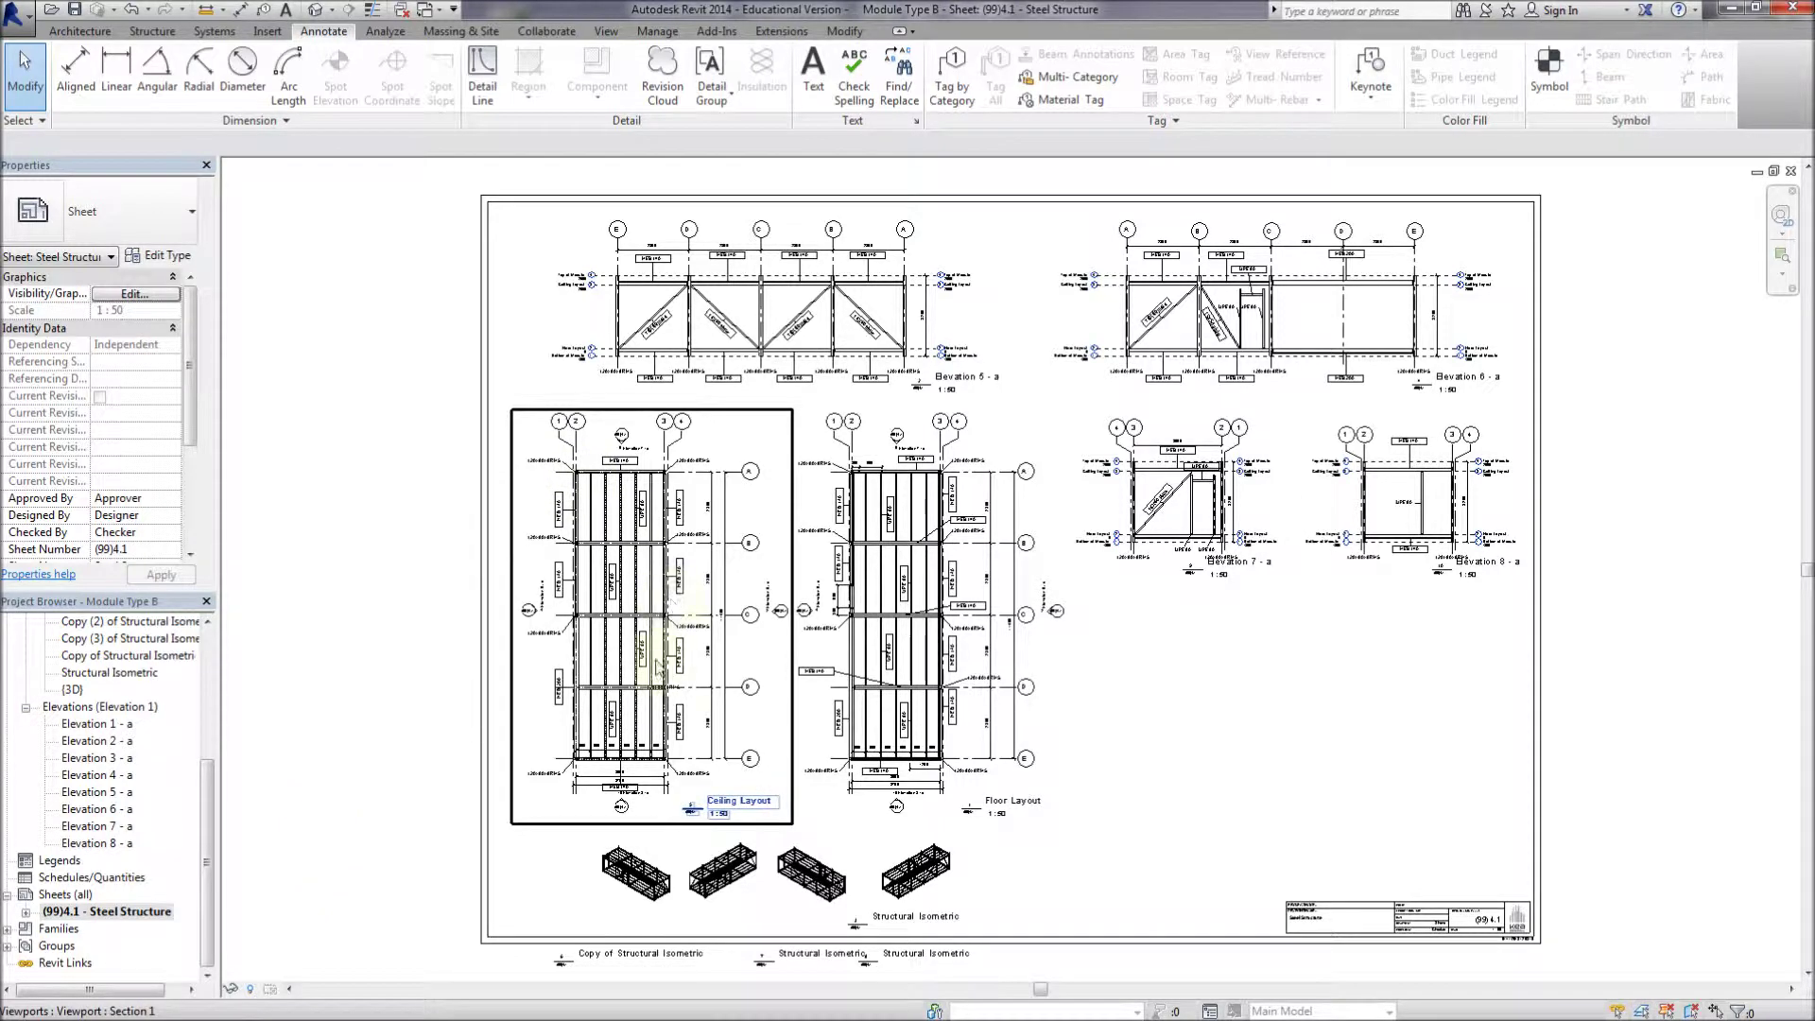
scroll(619, 821, up, 3)
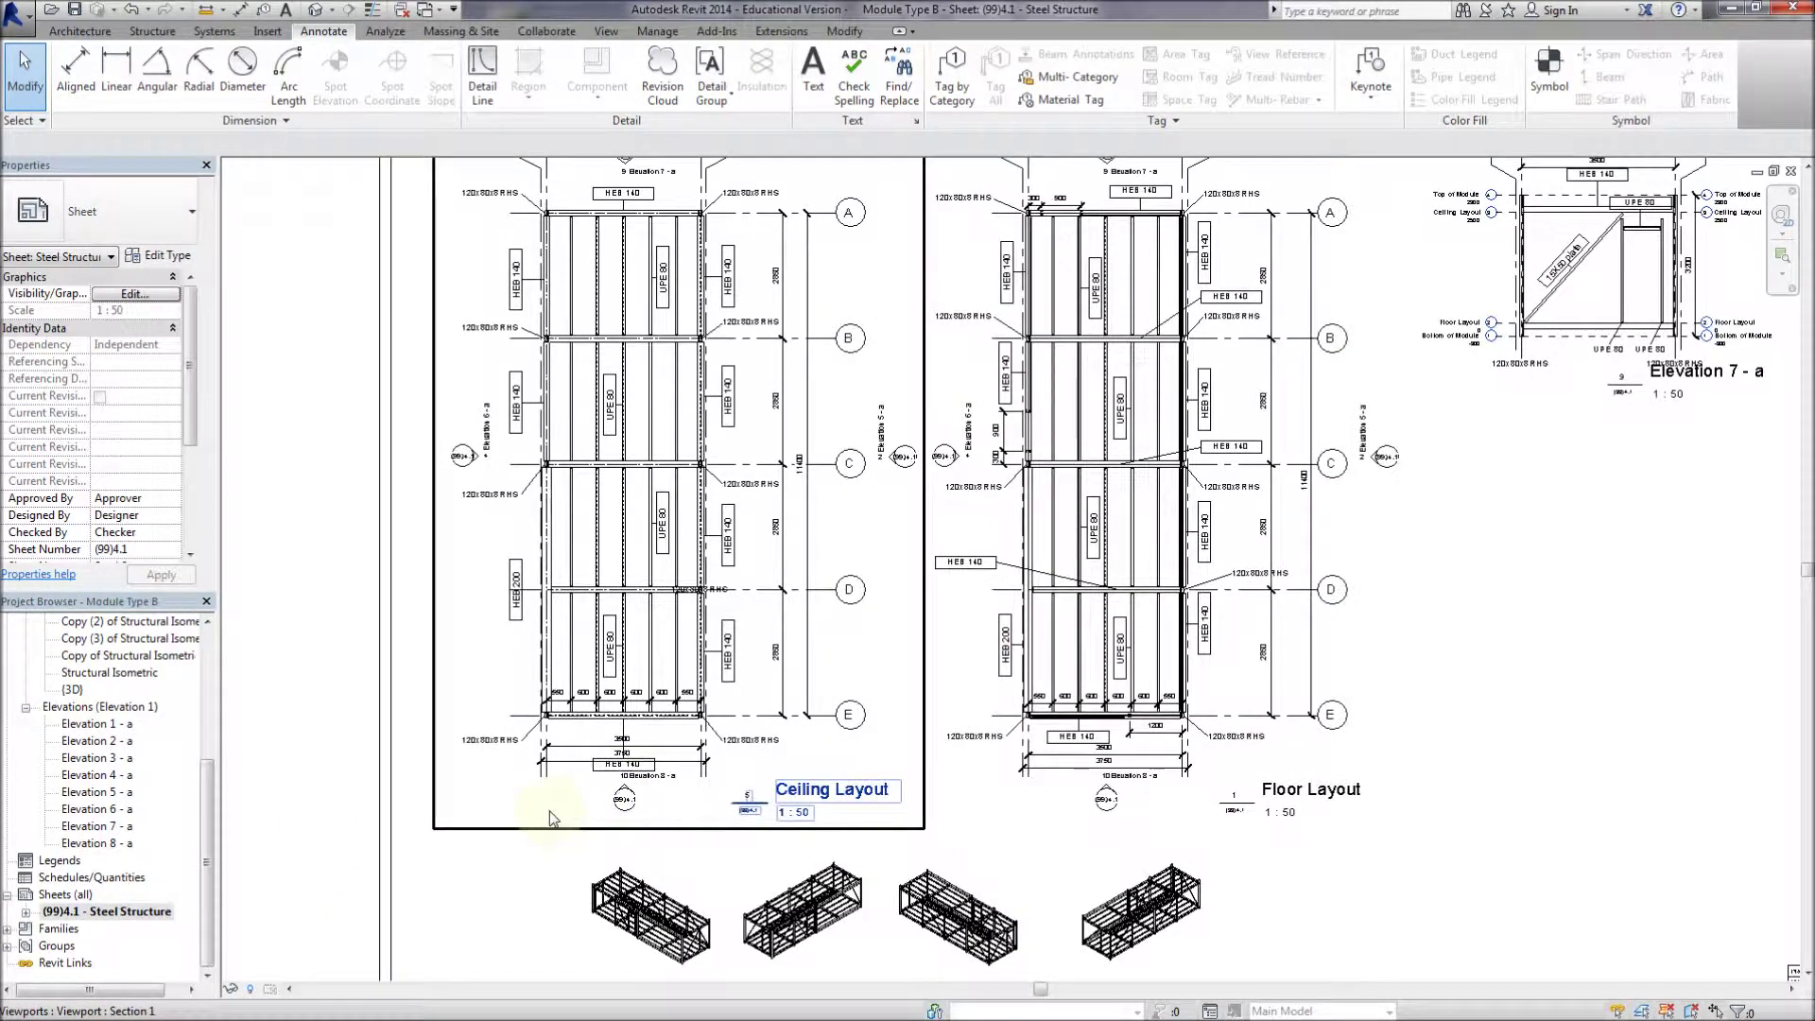
scroll(575, 767, up, 3)
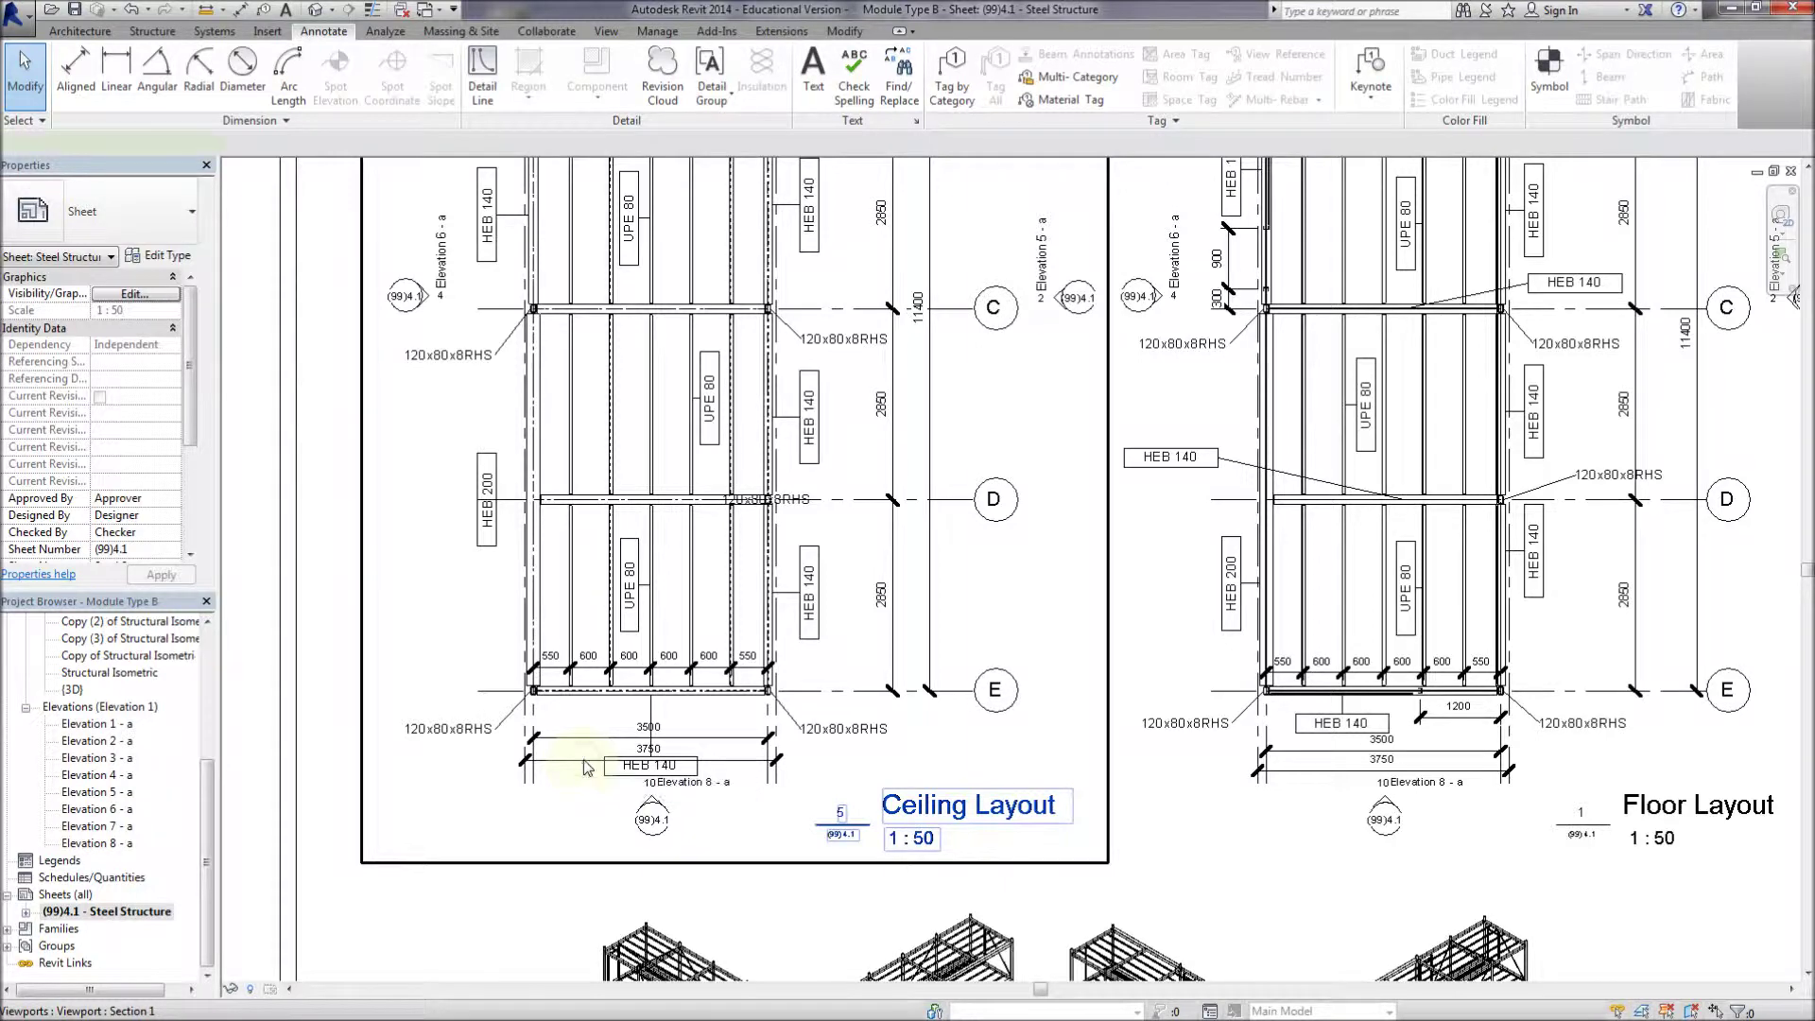
click(581, 760)
click(768, 90)
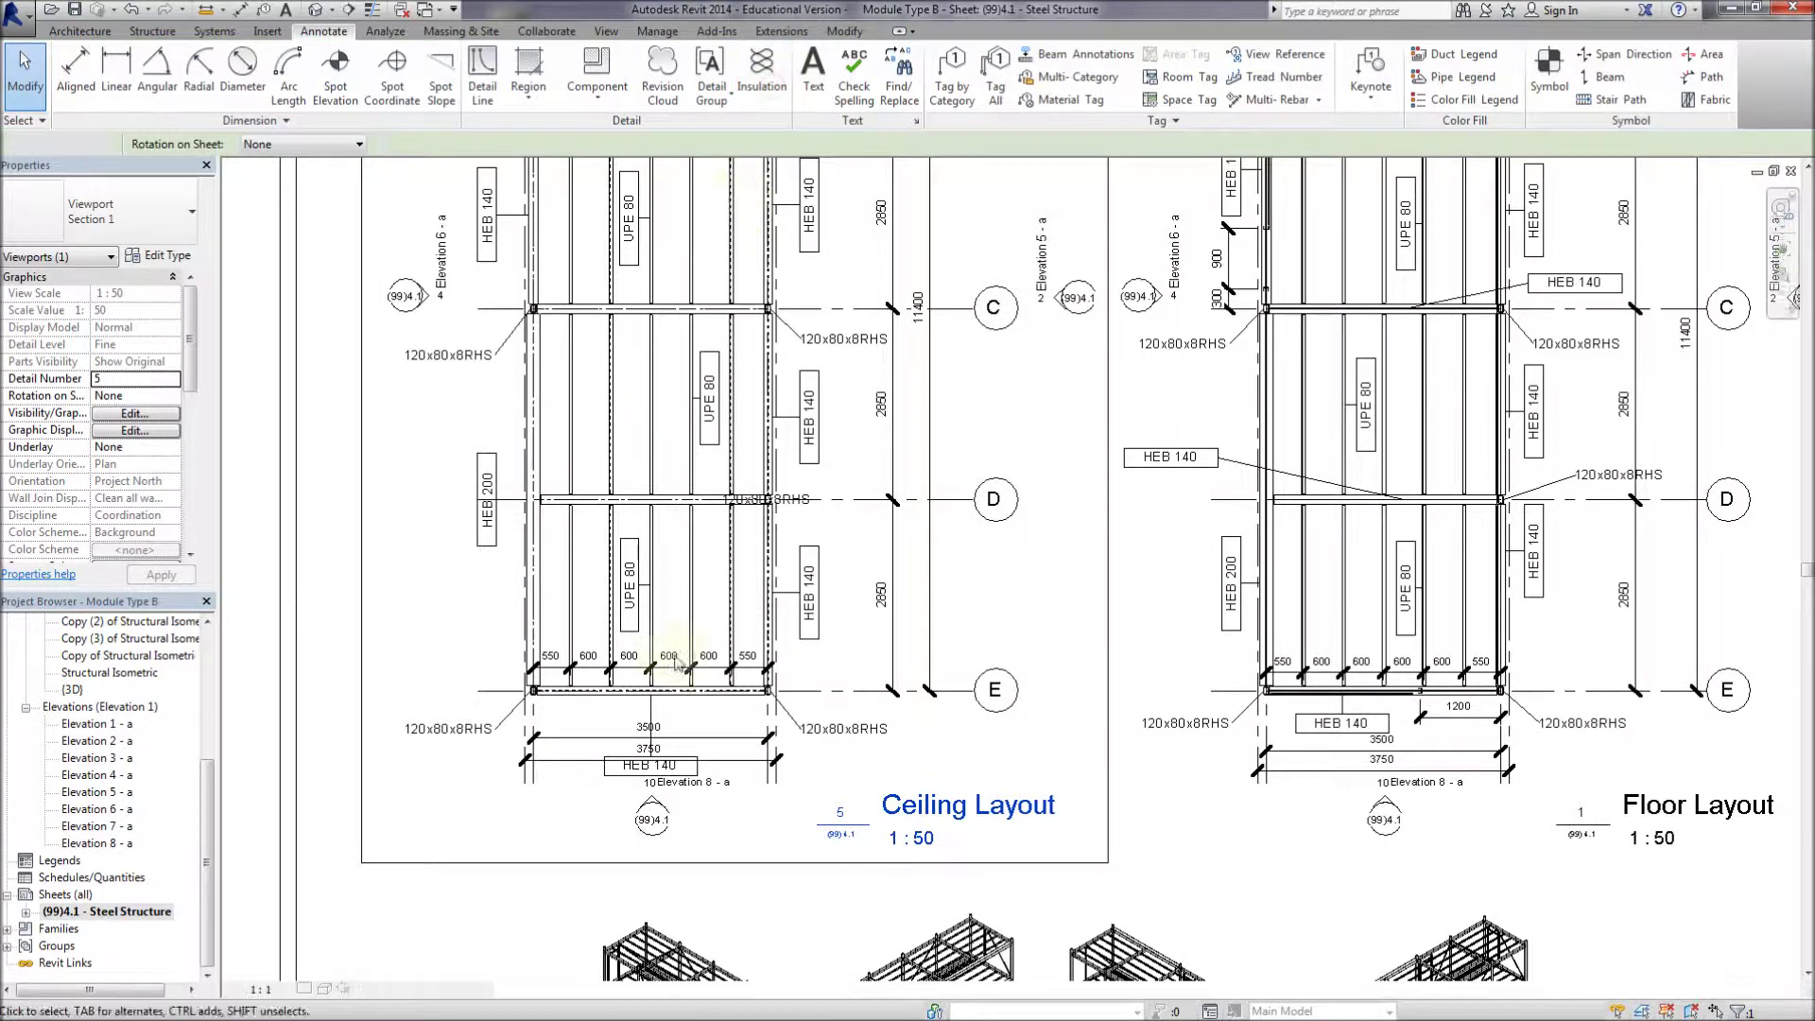
Move the grid E HEB 140 tag directly beneath its beam and nudge the 3500 and 3750 dimensions down clear of it
click(650, 768)
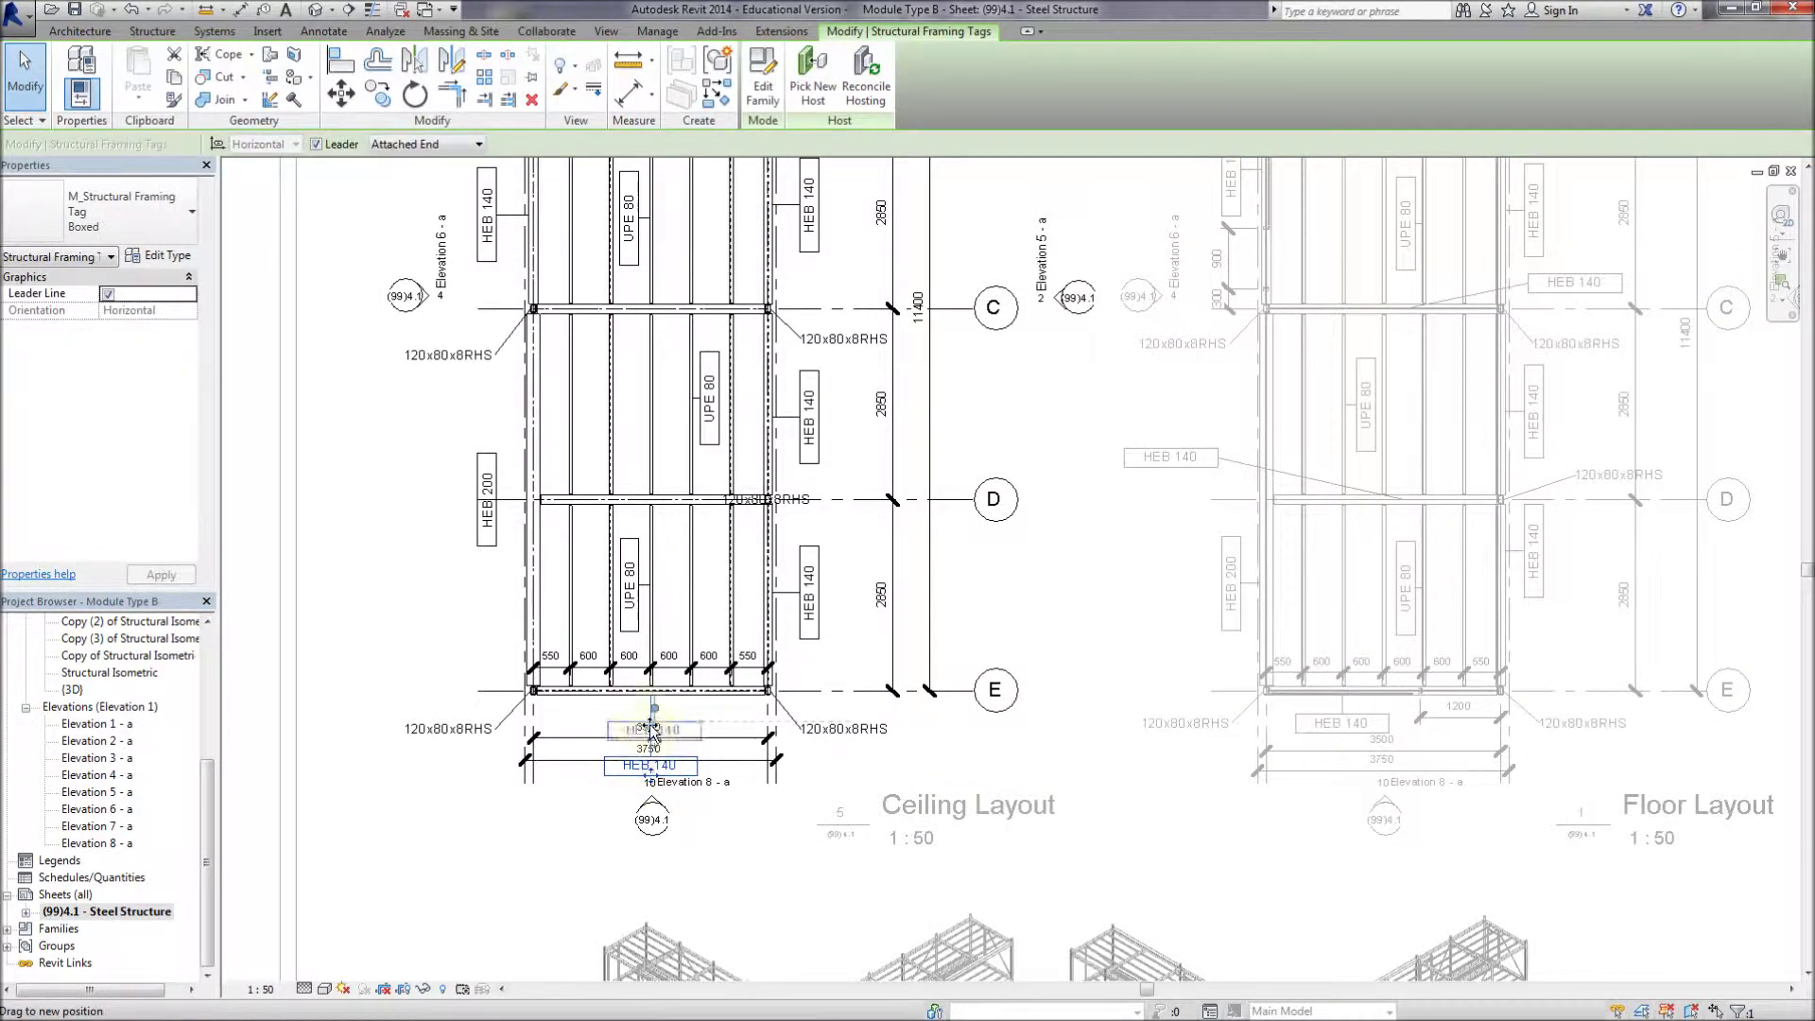
drag(650, 728, 647, 721)
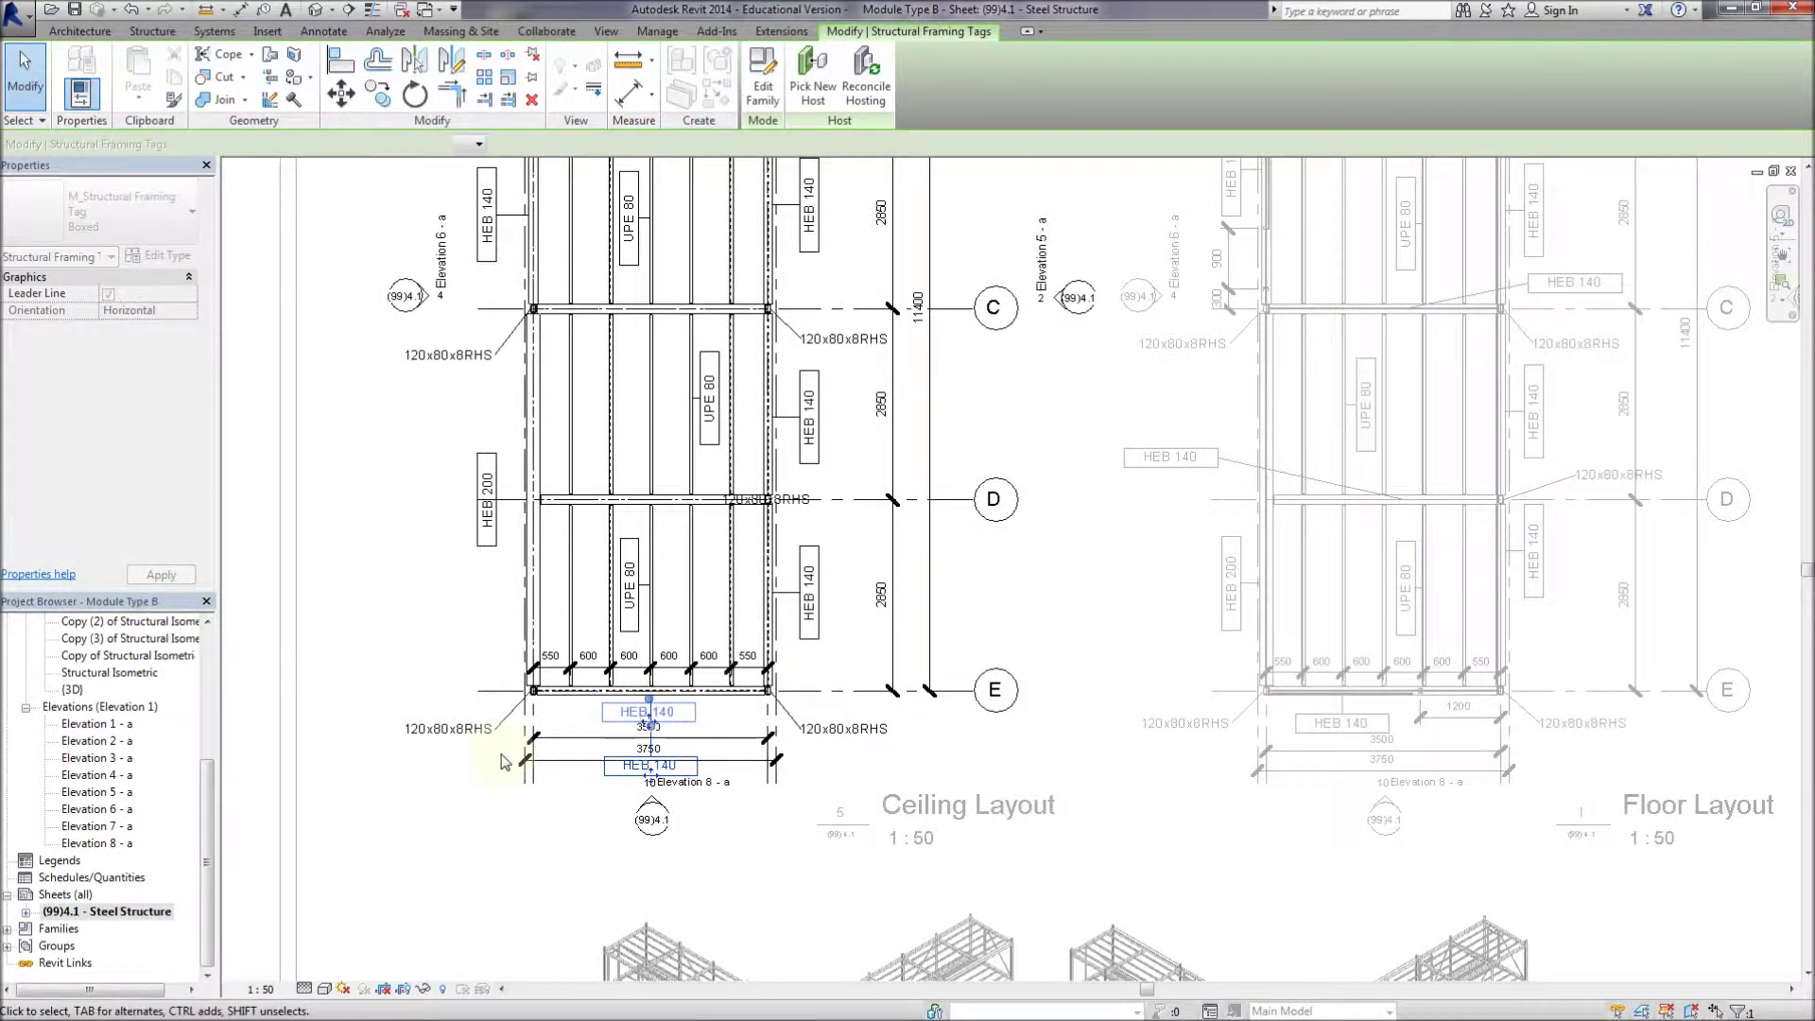
click(619, 762)
ctrl+click(617, 762)
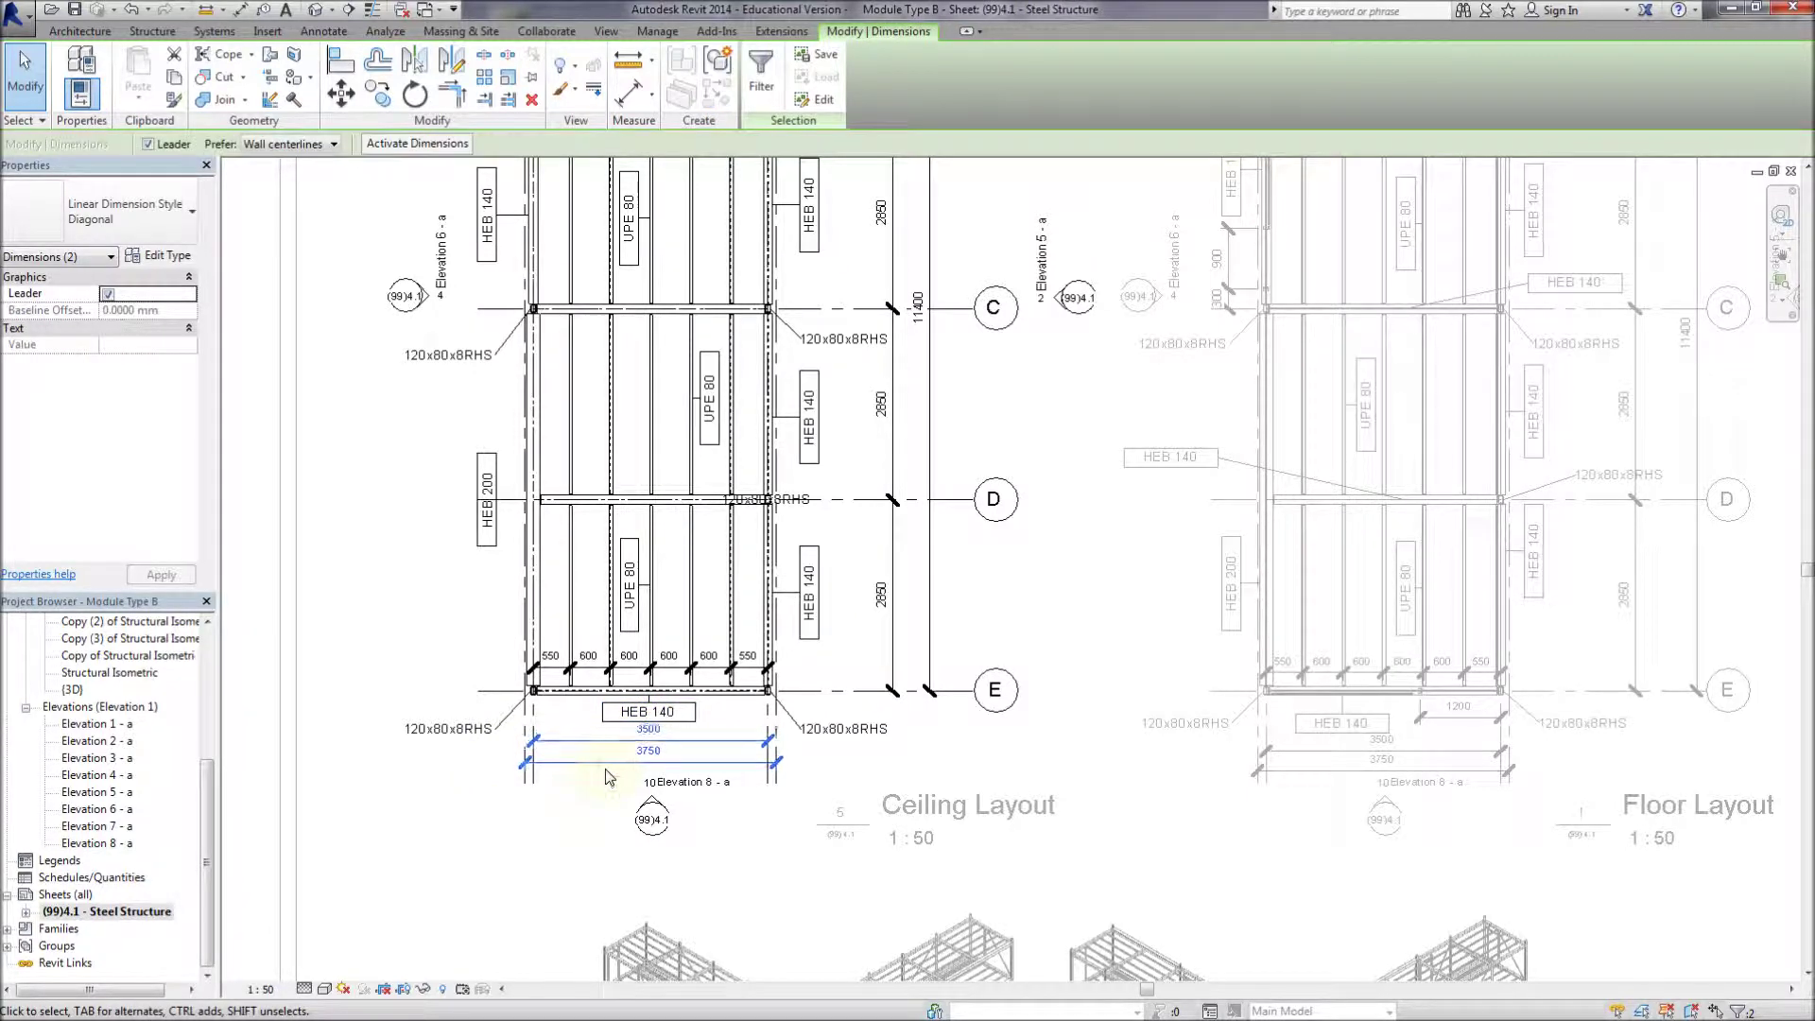
key(Down)
key(Down)
key(Down)
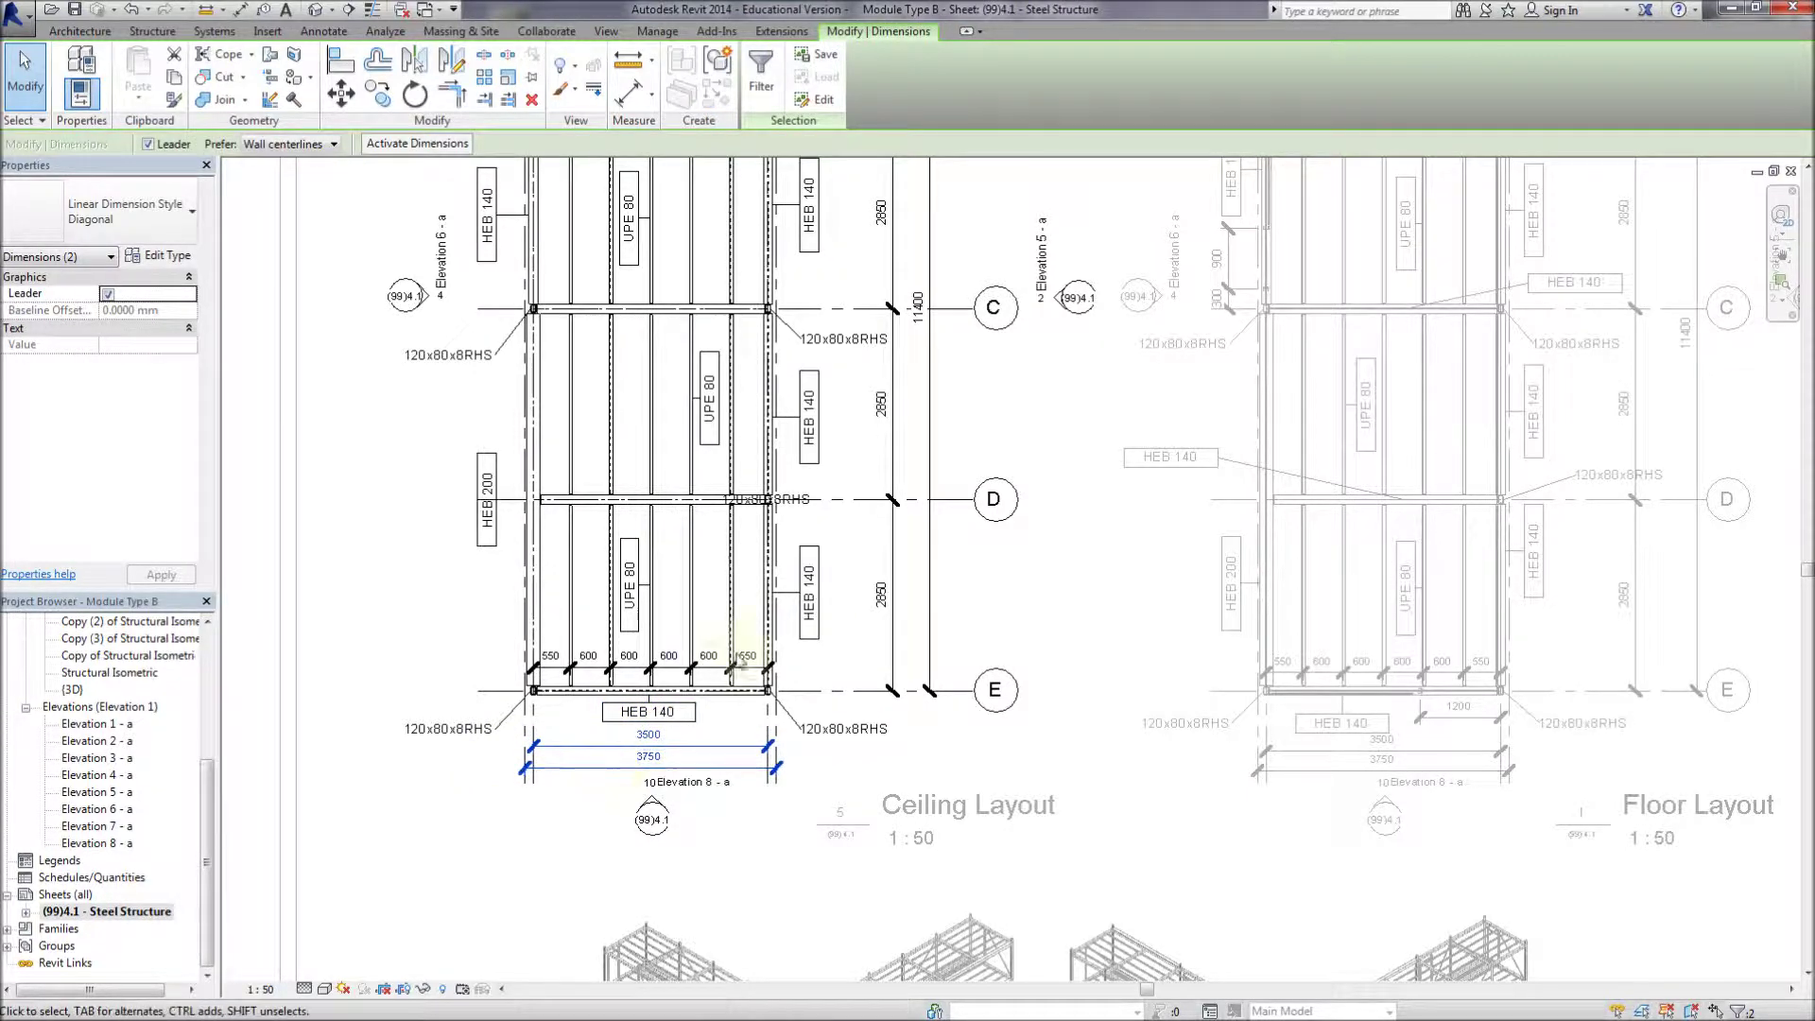
Turn on the leader for the 120x80x8RHS tag on grid D and place the tag outside the frame, diagonally below its column
click(796, 511)
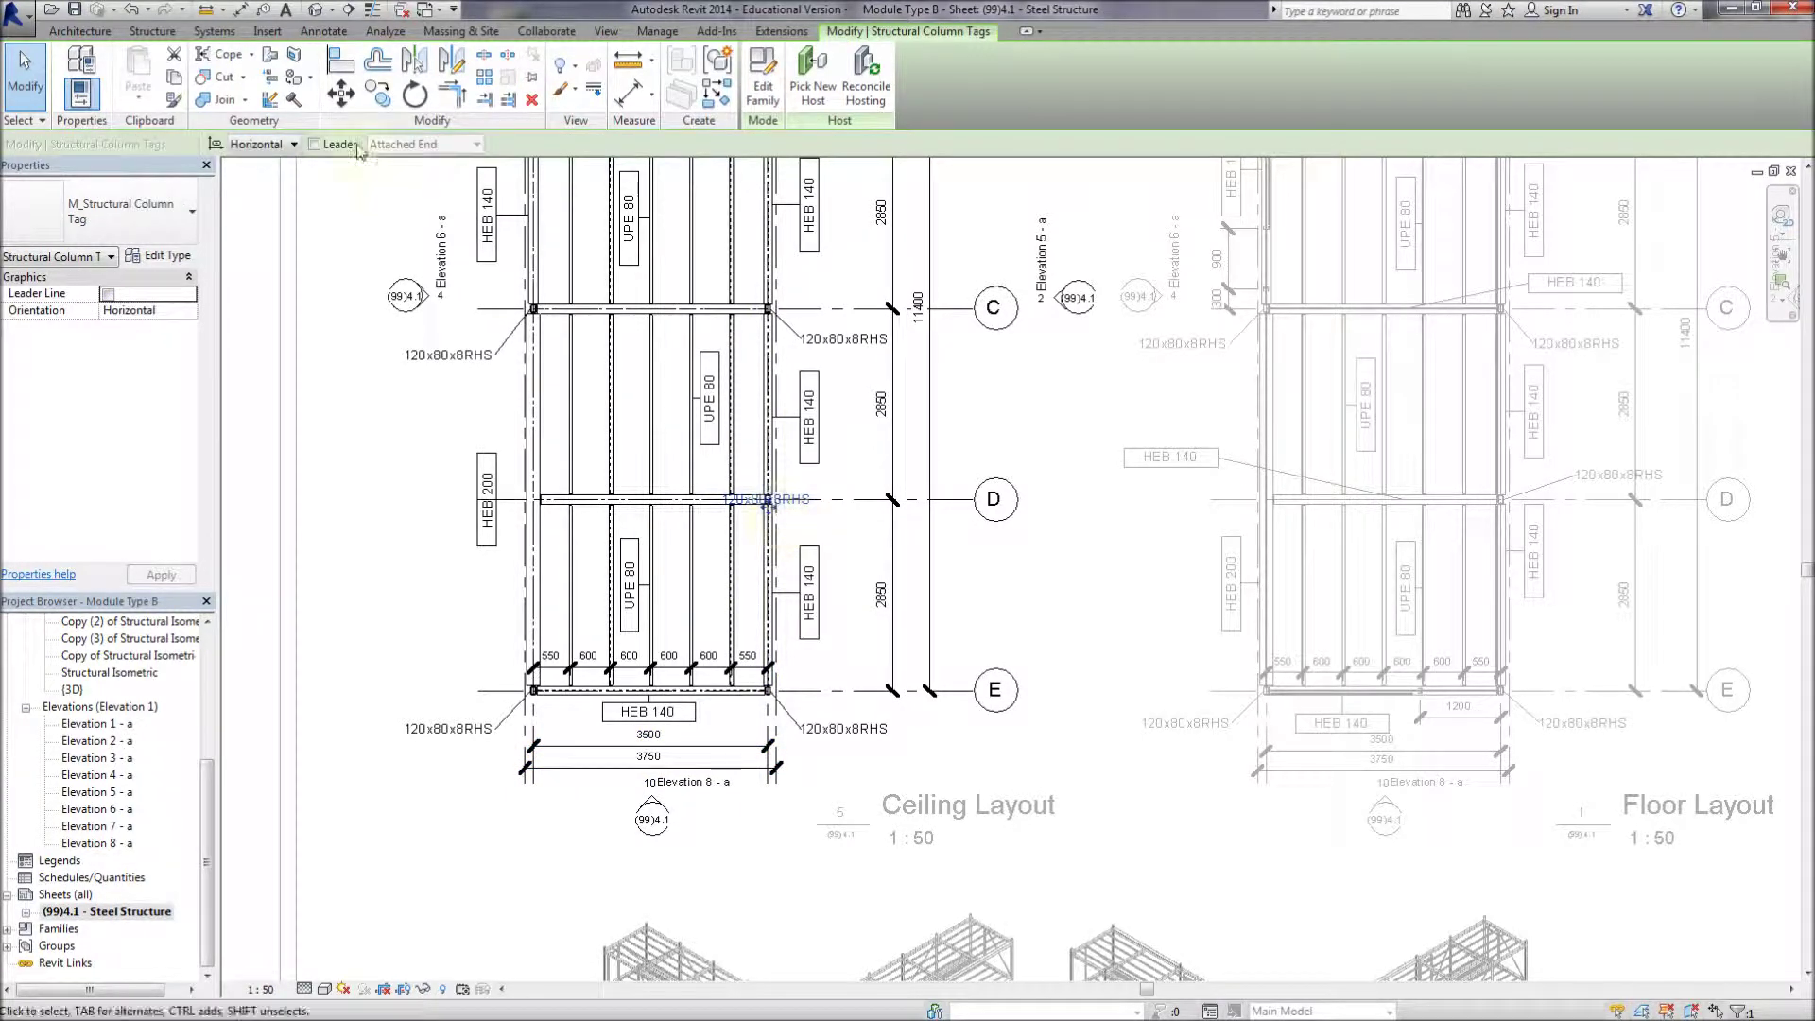
click(314, 144)
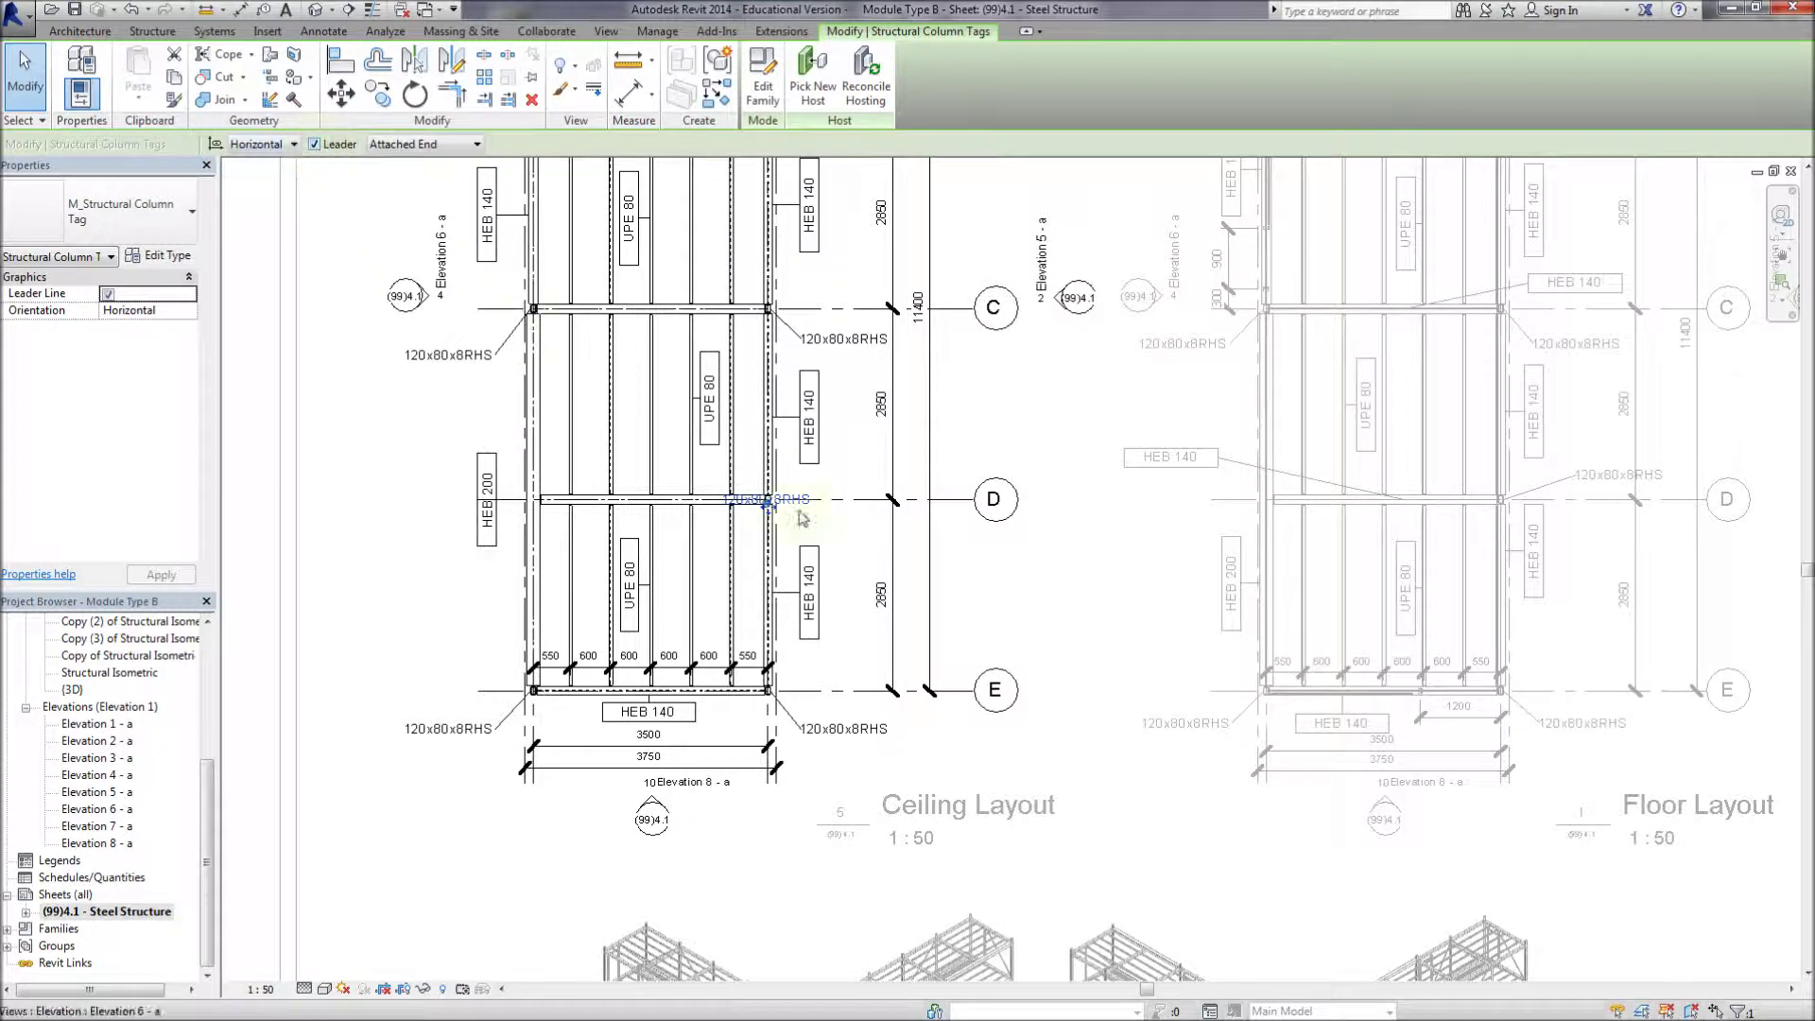
drag(818, 527, 813, 526)
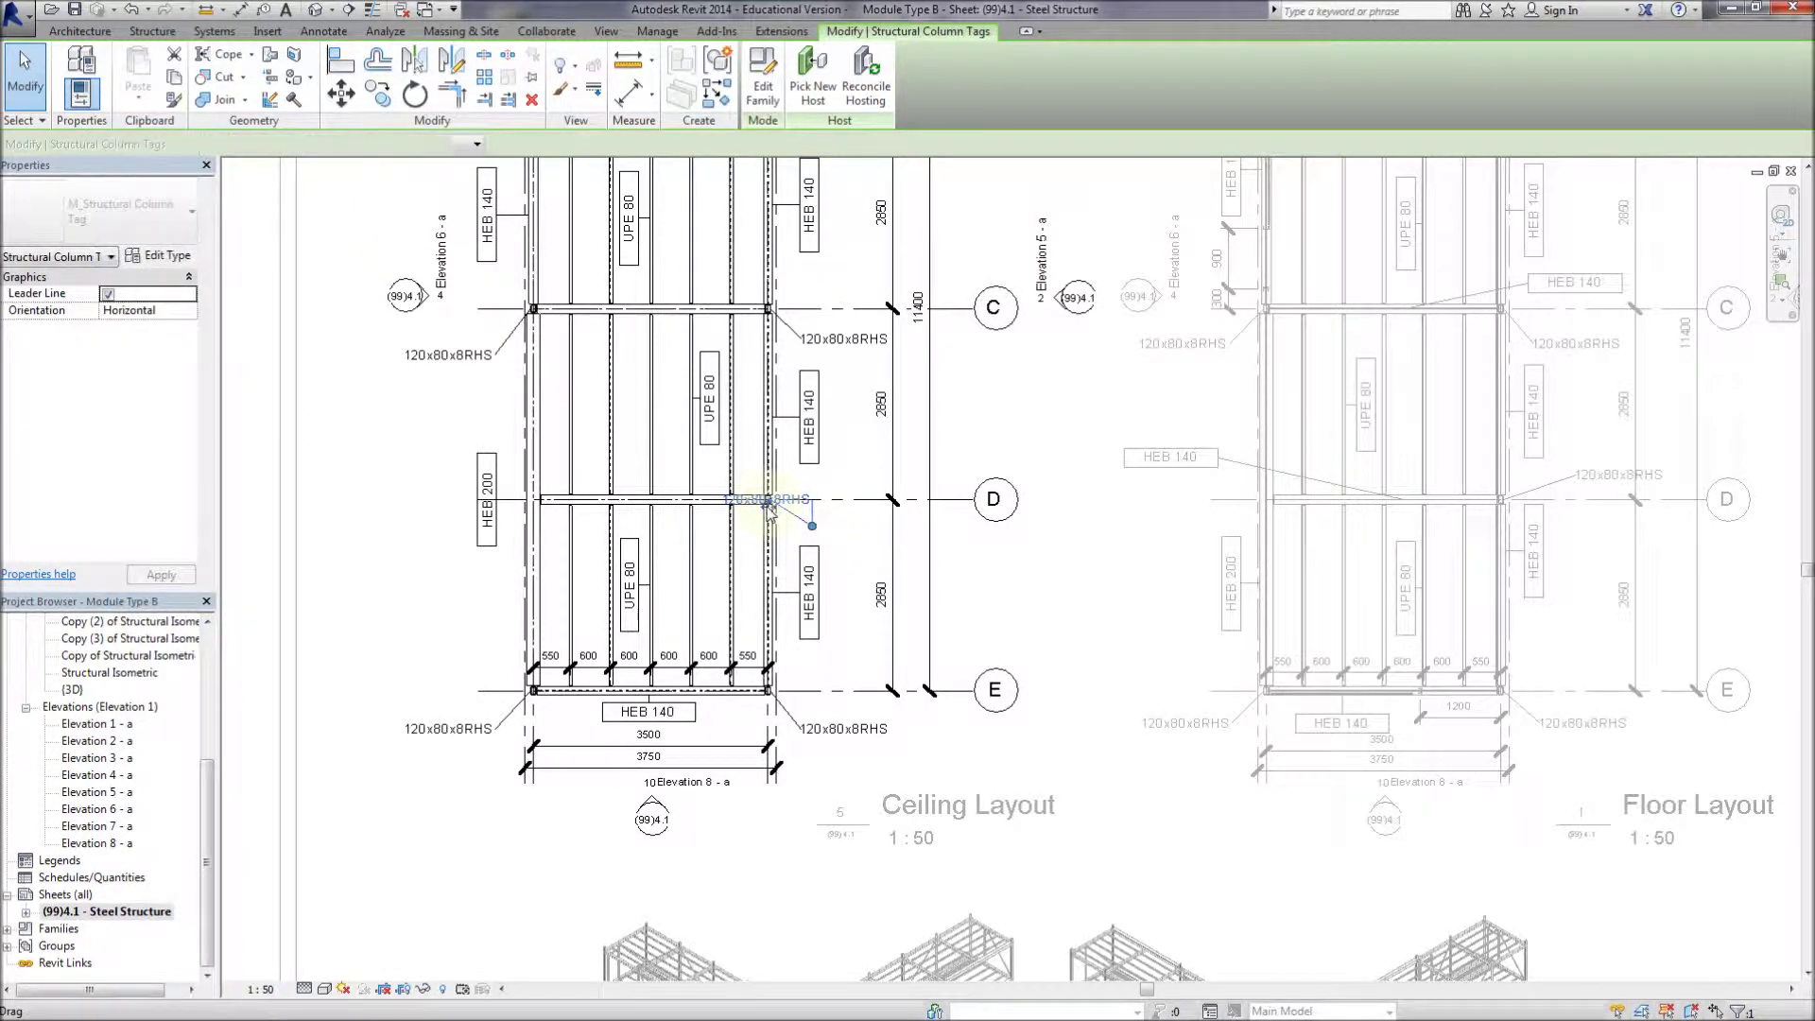
drag(848, 538, 848, 551)
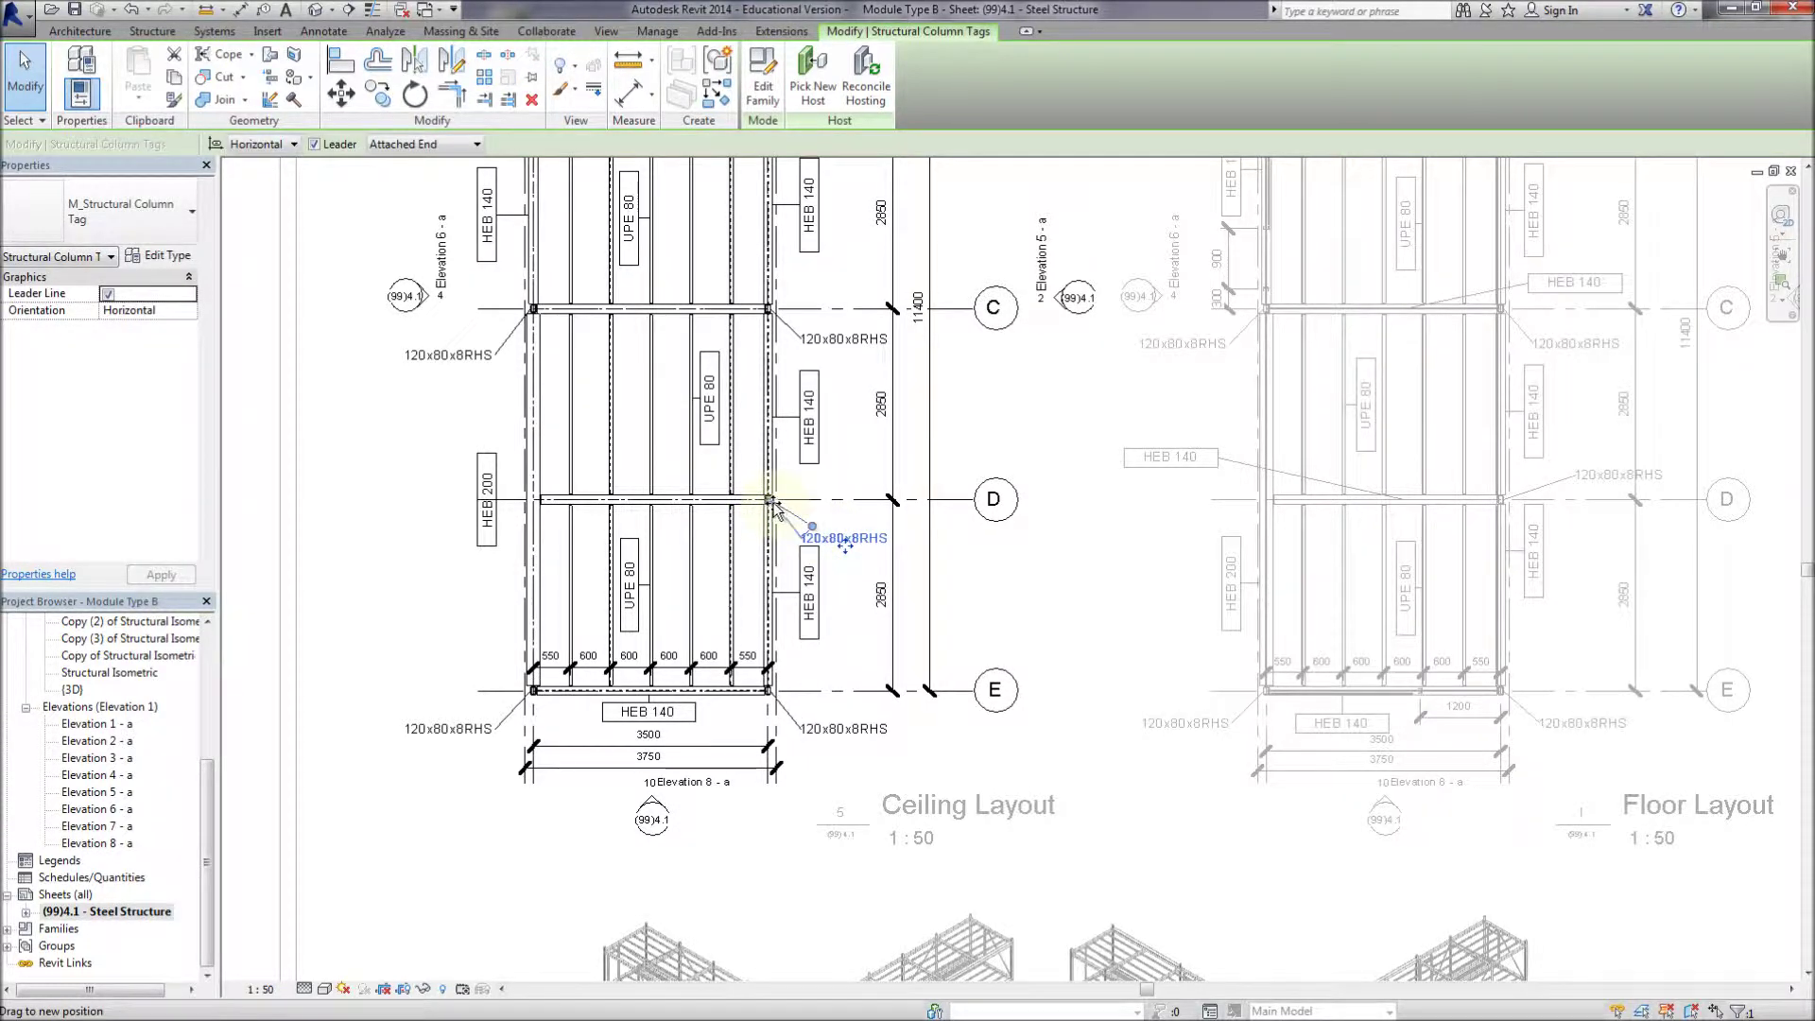
drag(771, 502, 786, 519)
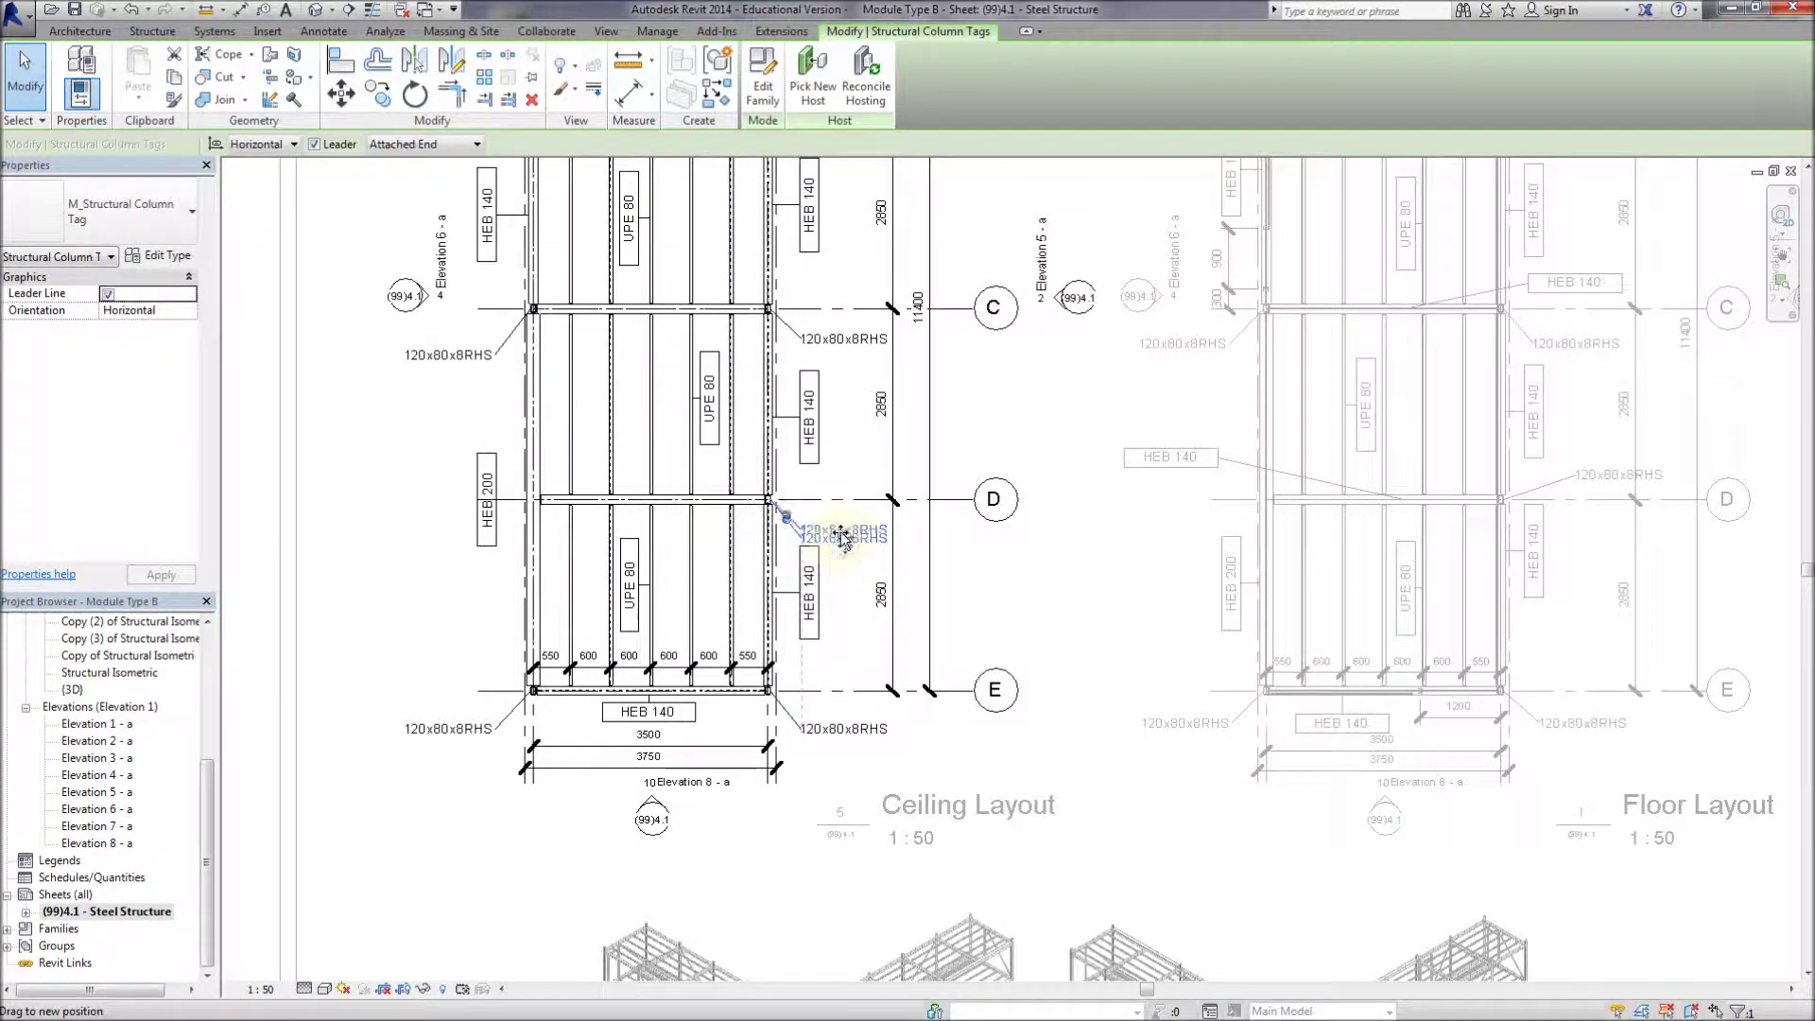
drag(835, 535, 840, 536)
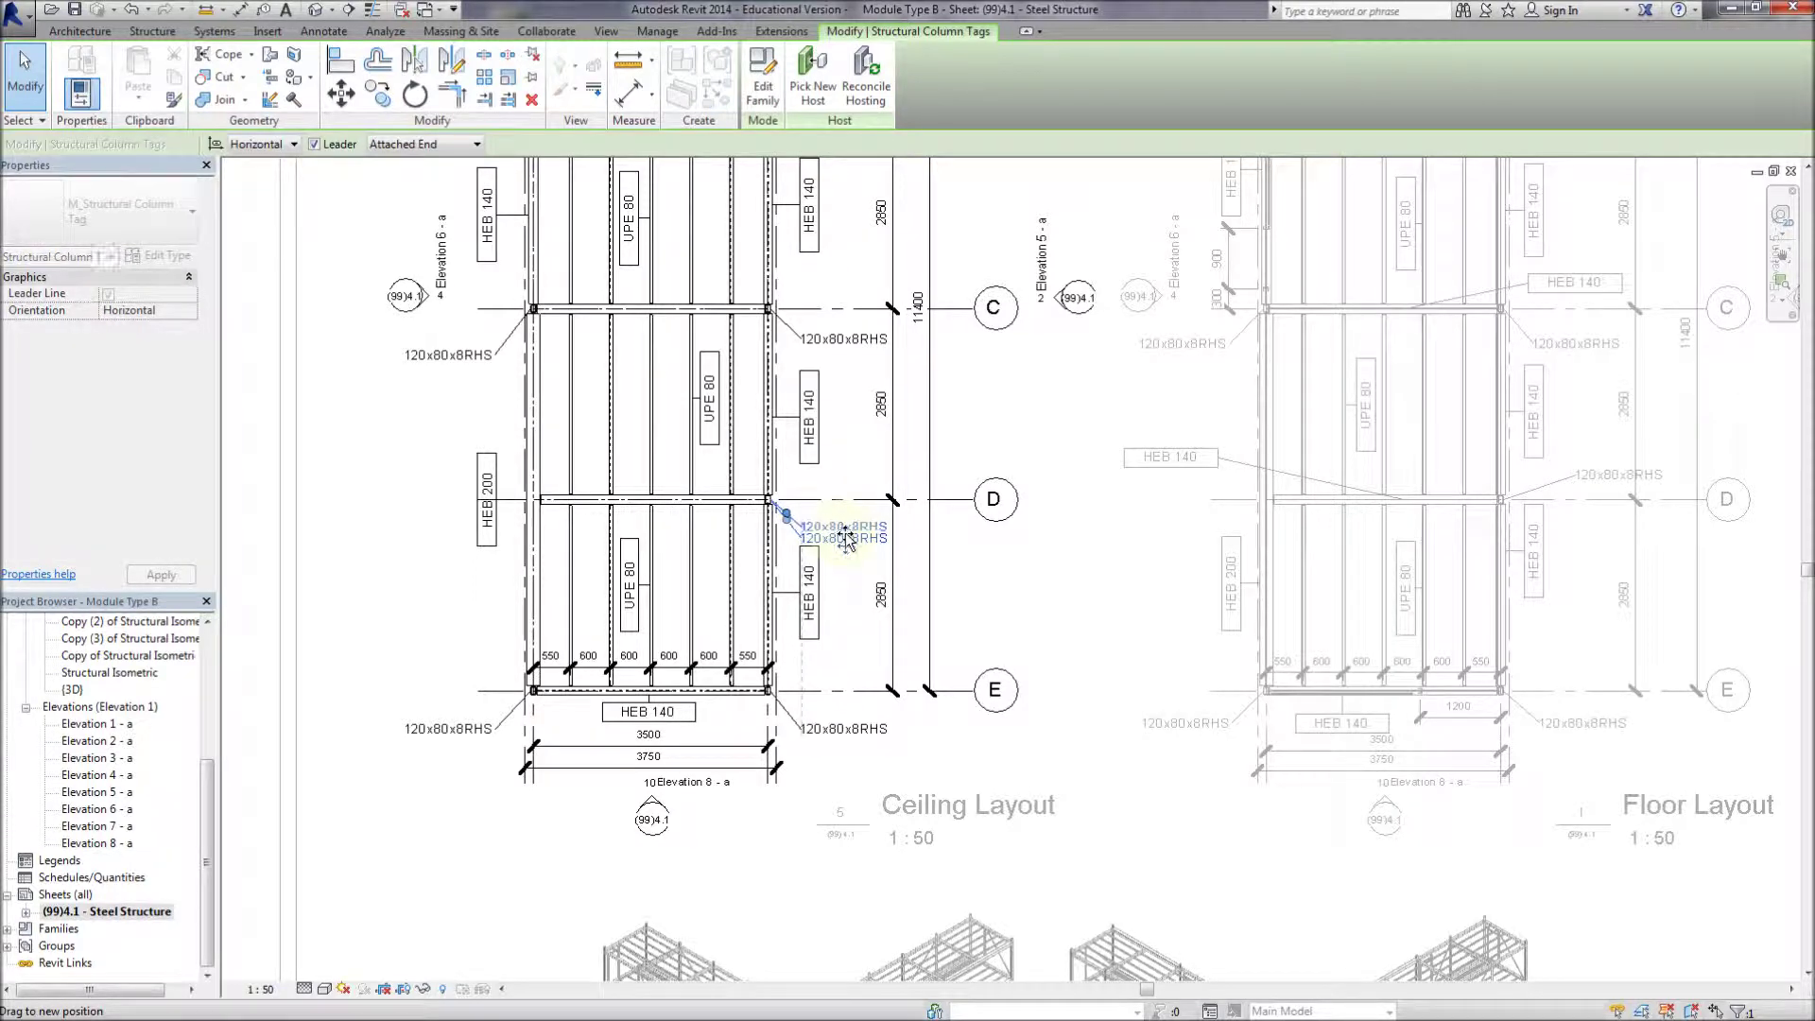
drag(848, 541, 846, 541)
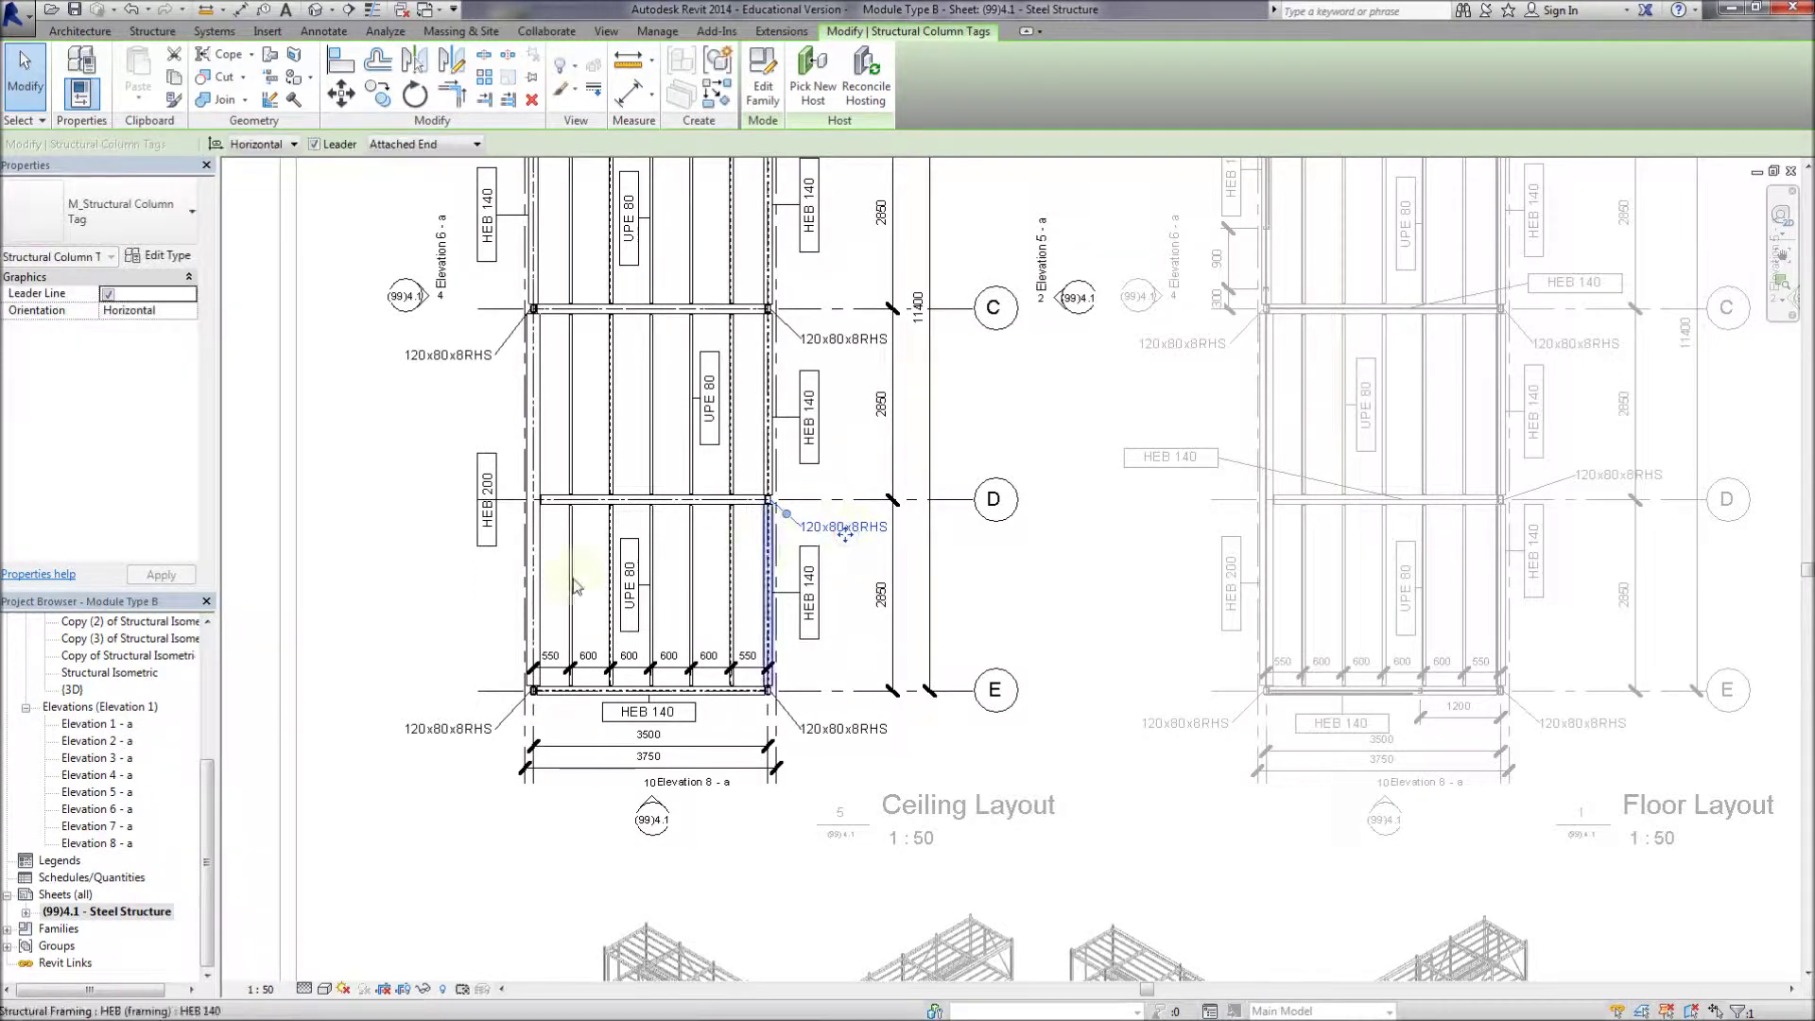
Deselect the column tag and deactivate the Ceiling Layout view to return to the sheet
click(444, 607)
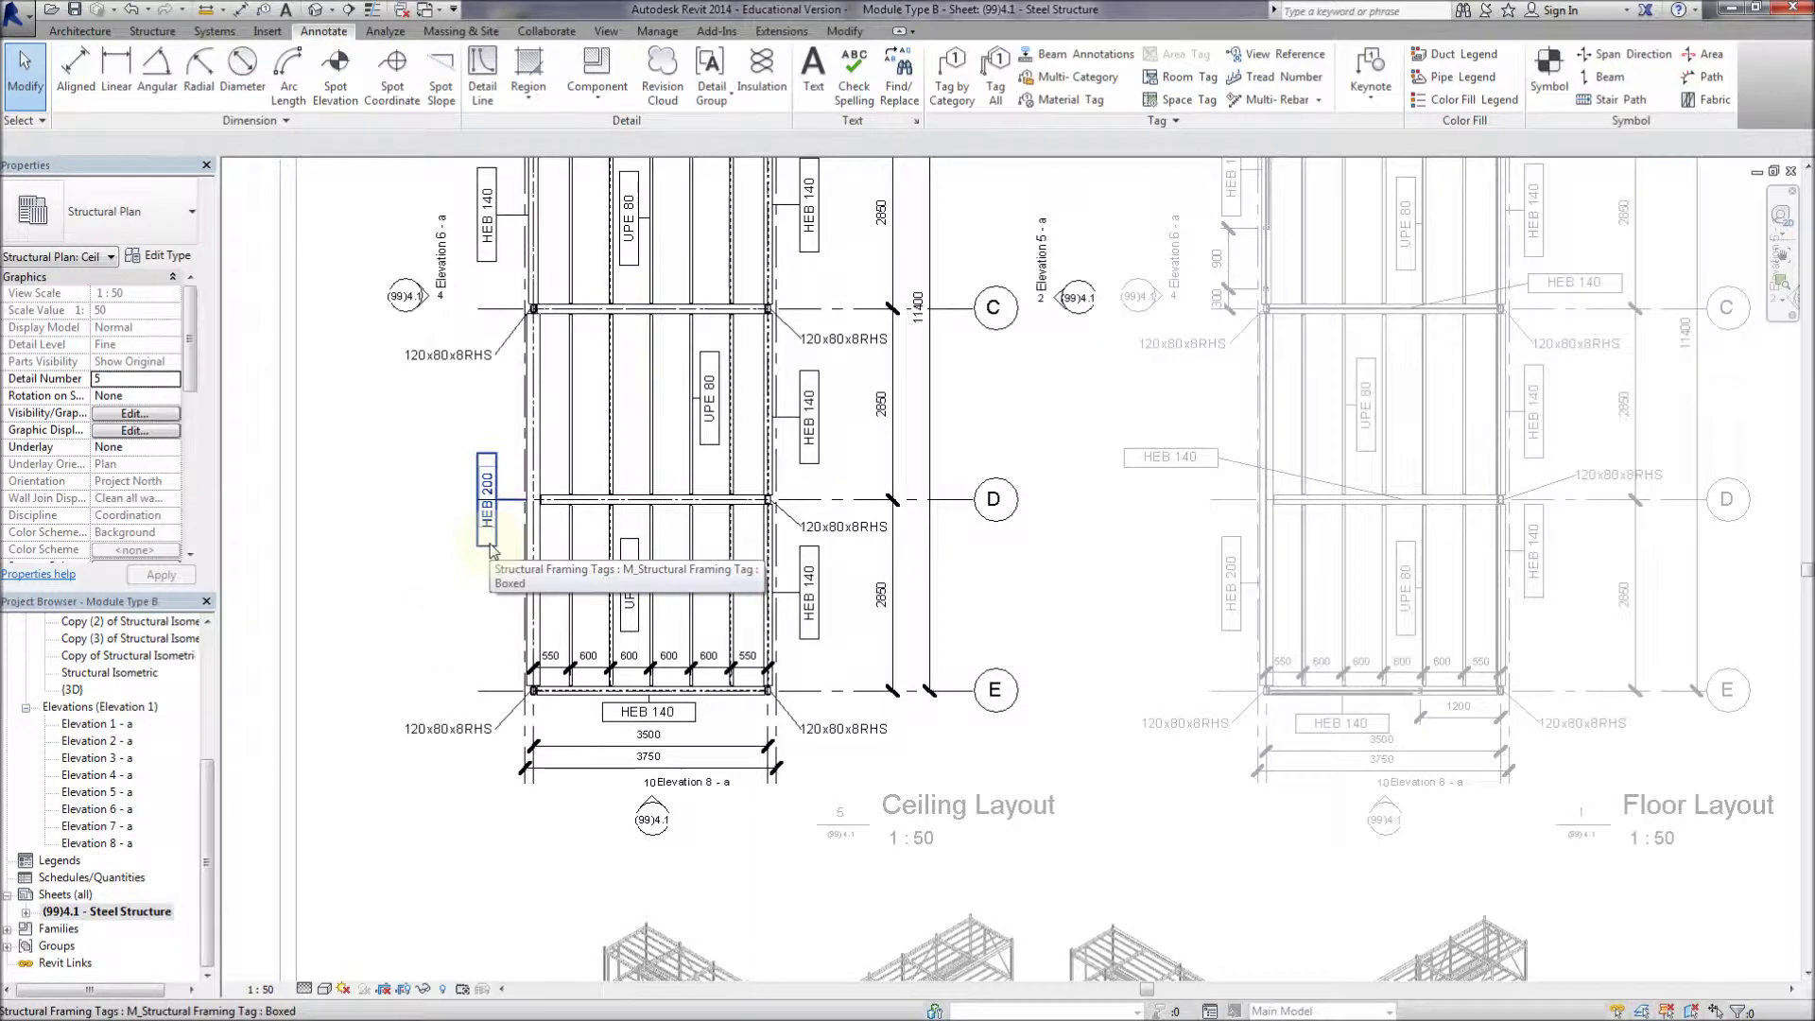
right_click(465, 545)
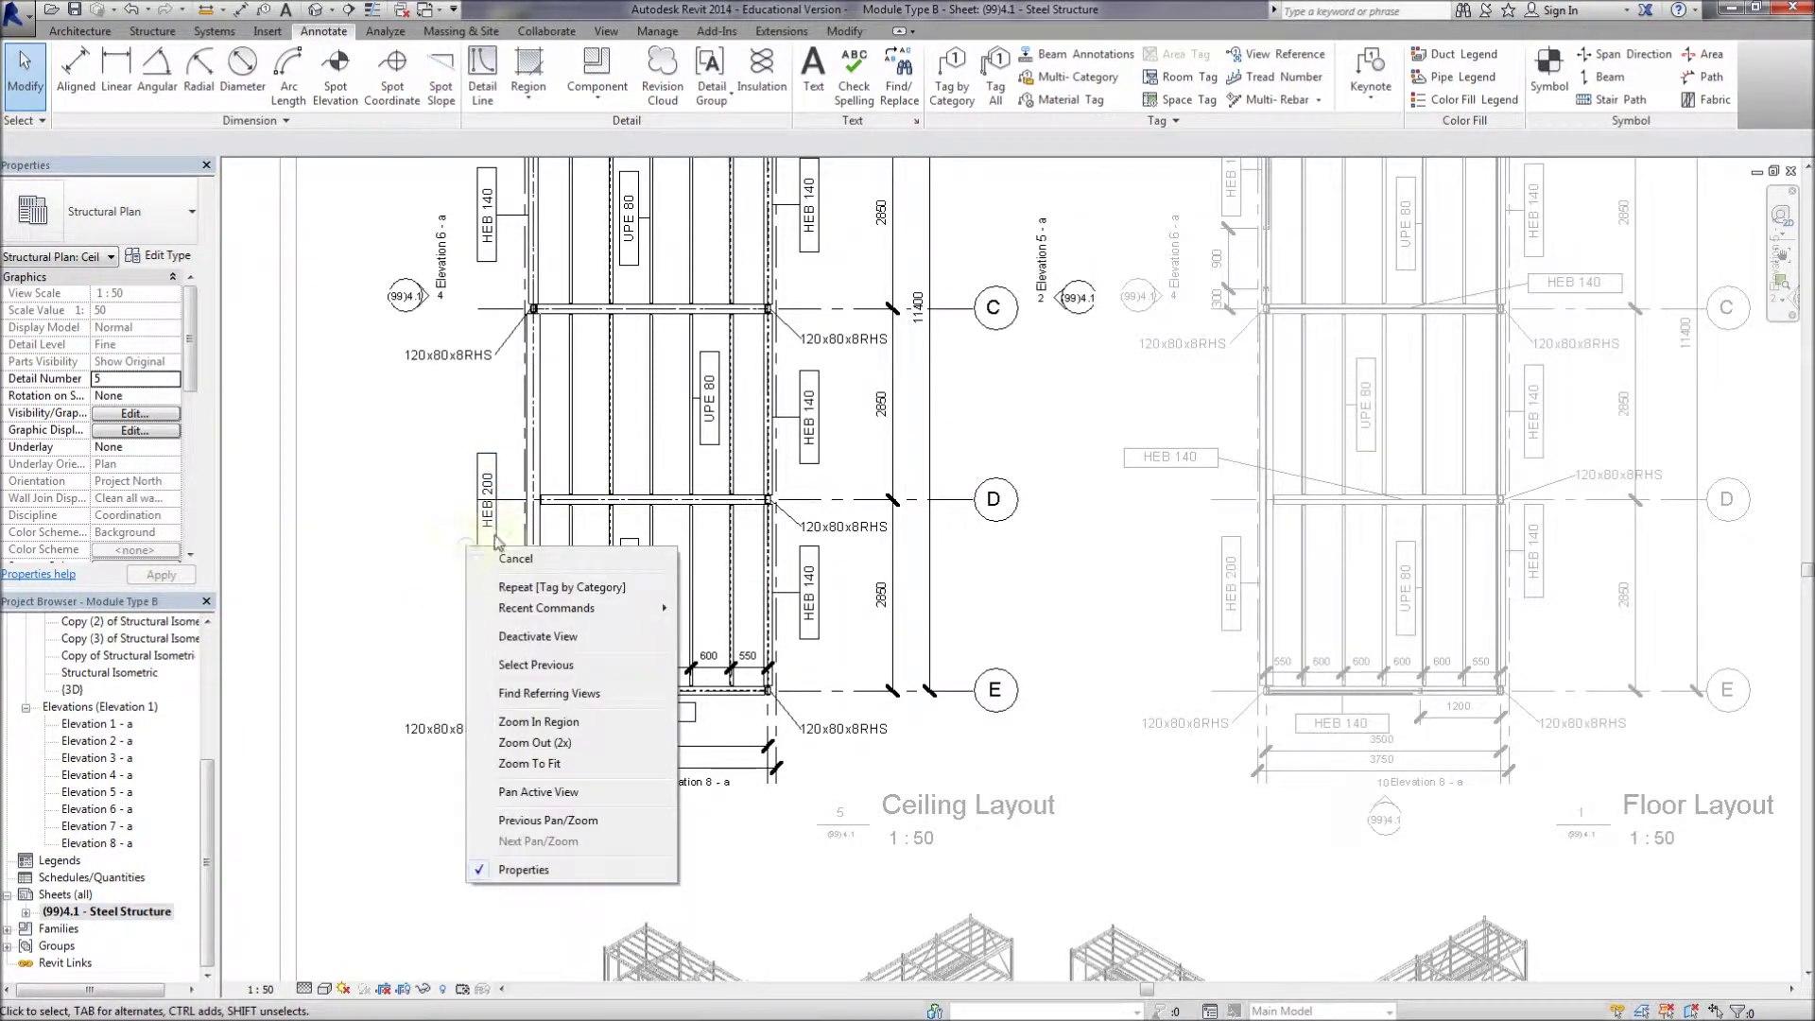
click(541, 635)
middle_drag(413, 430, 424, 625)
middle_drag(416, 383, 386, 461)
scroll(1040, 567, down, 5)
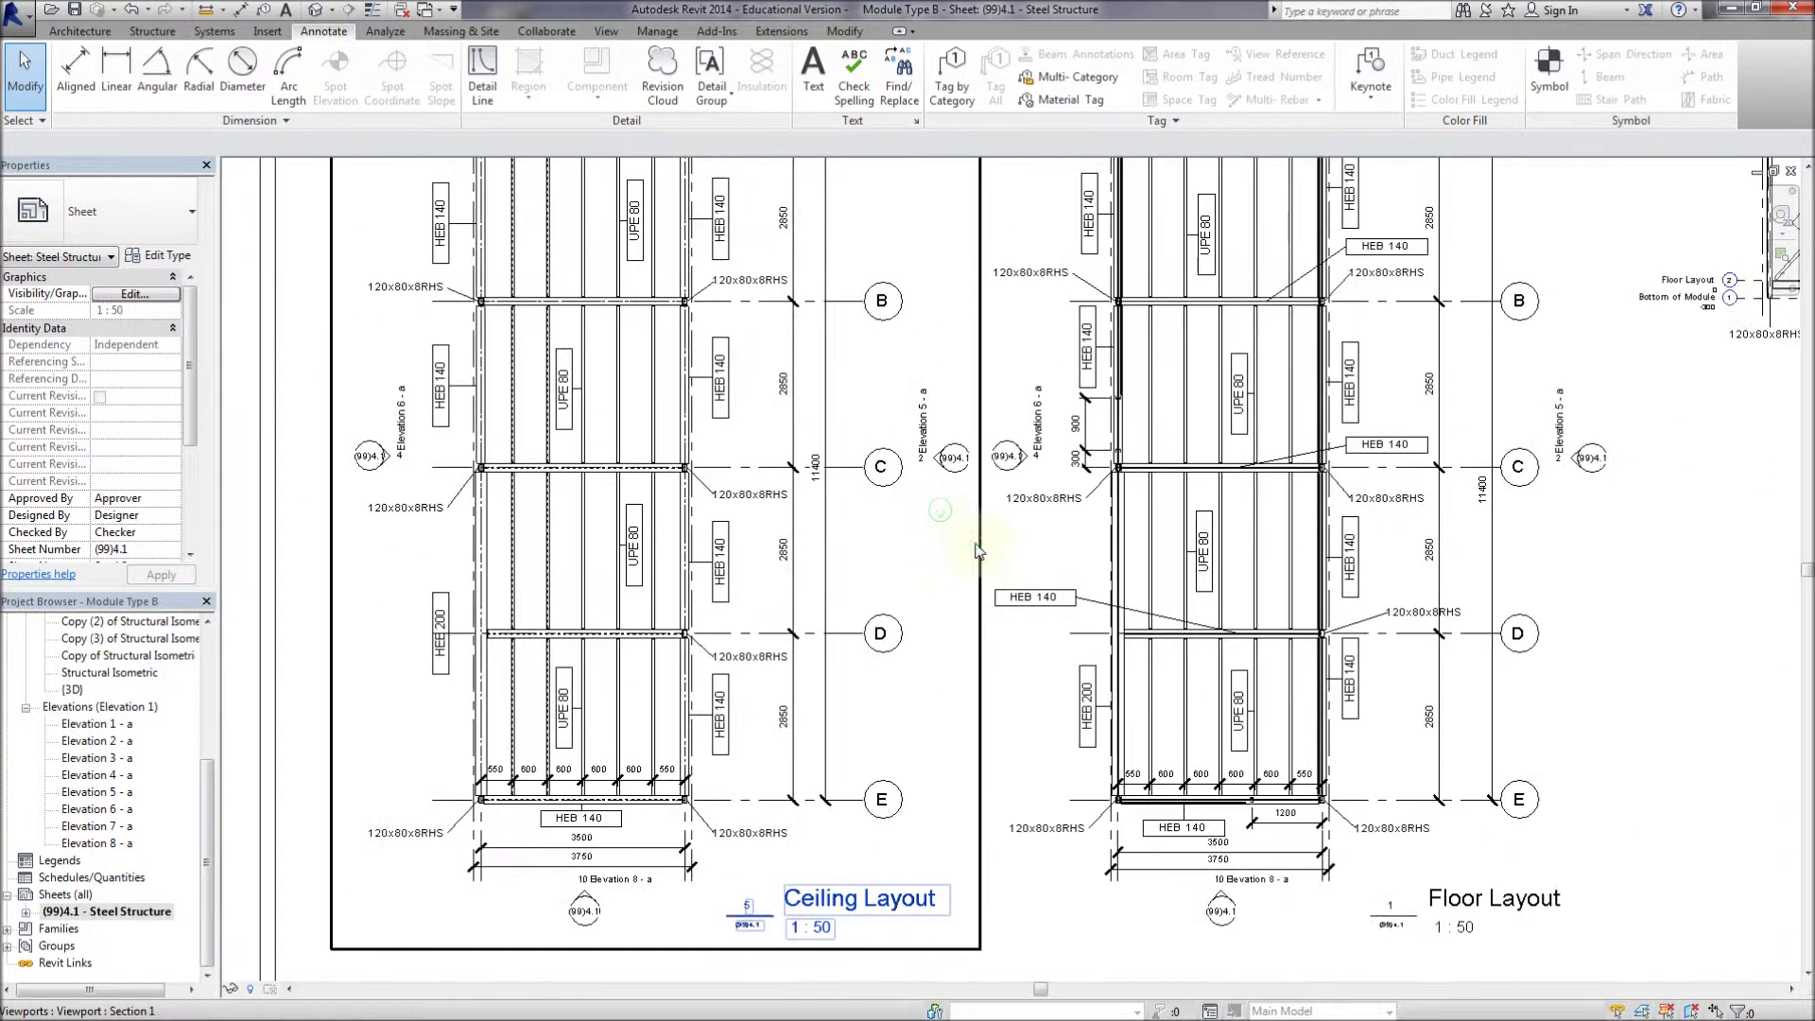
Activate the Elevation 6 - a viewport on the sheet for editing
middle_drag(963, 564, 960, 563)
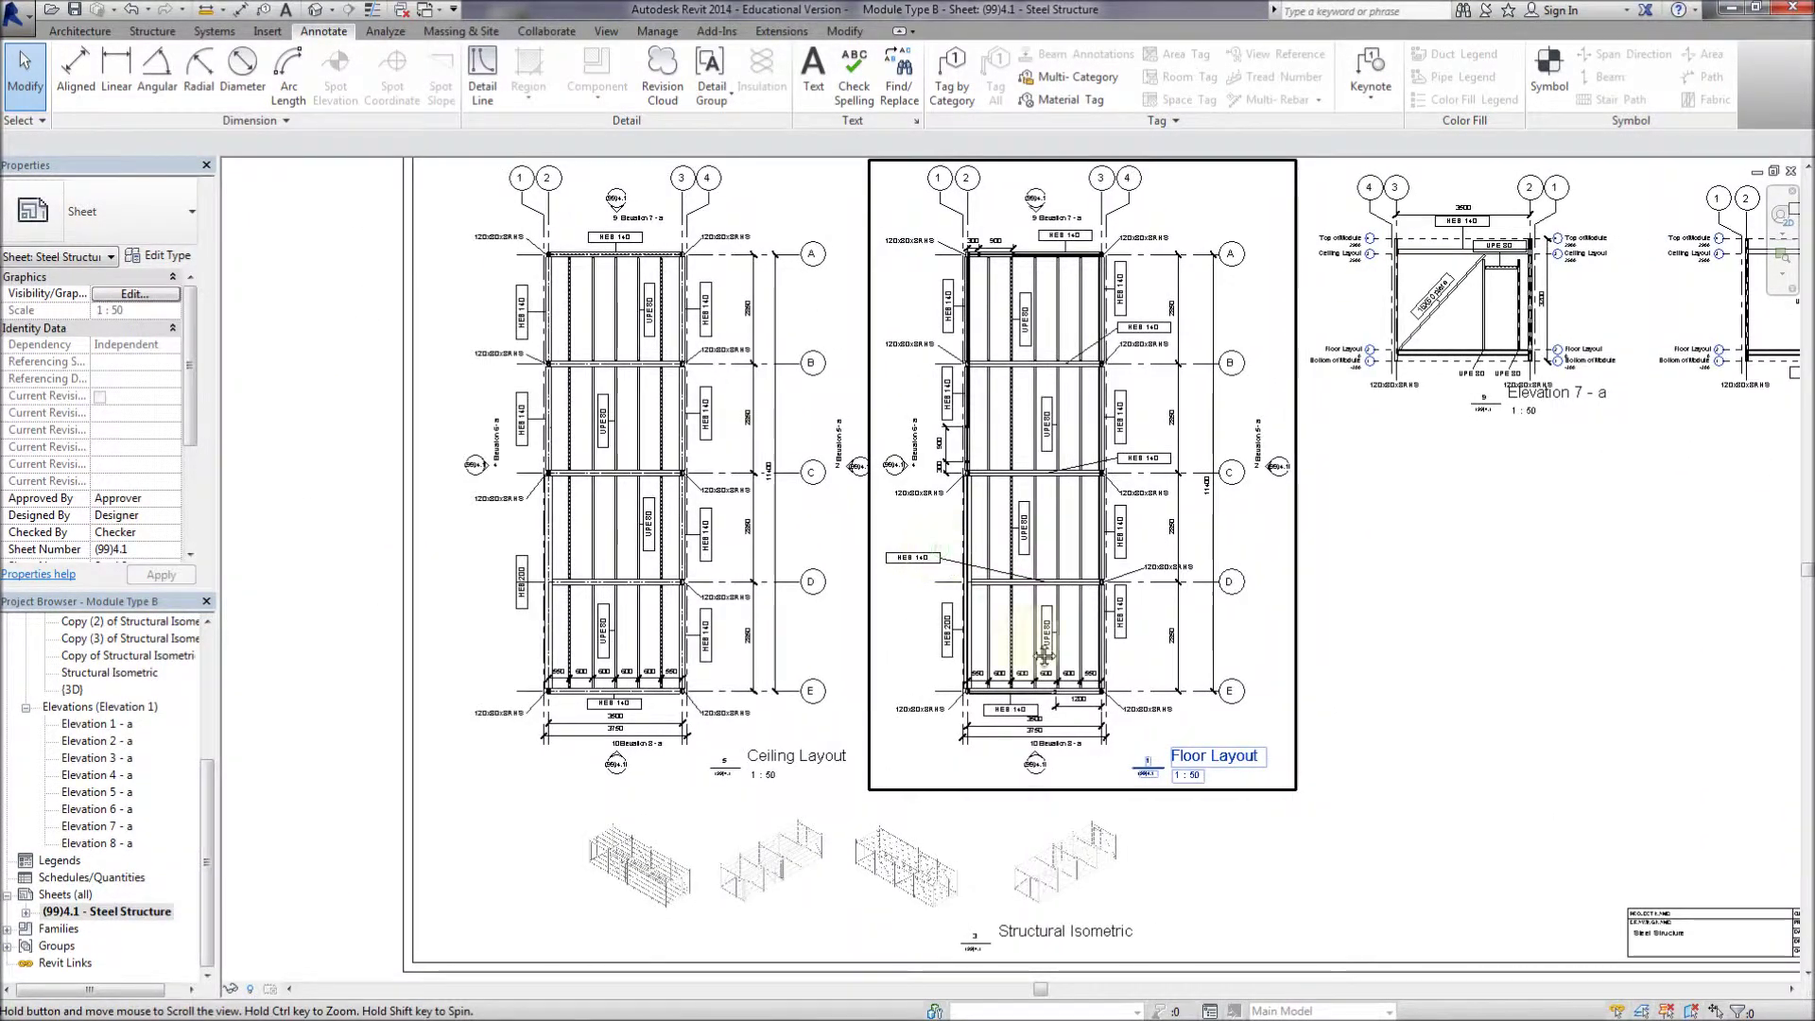
middle_drag(1394, 599, 1104, 901)
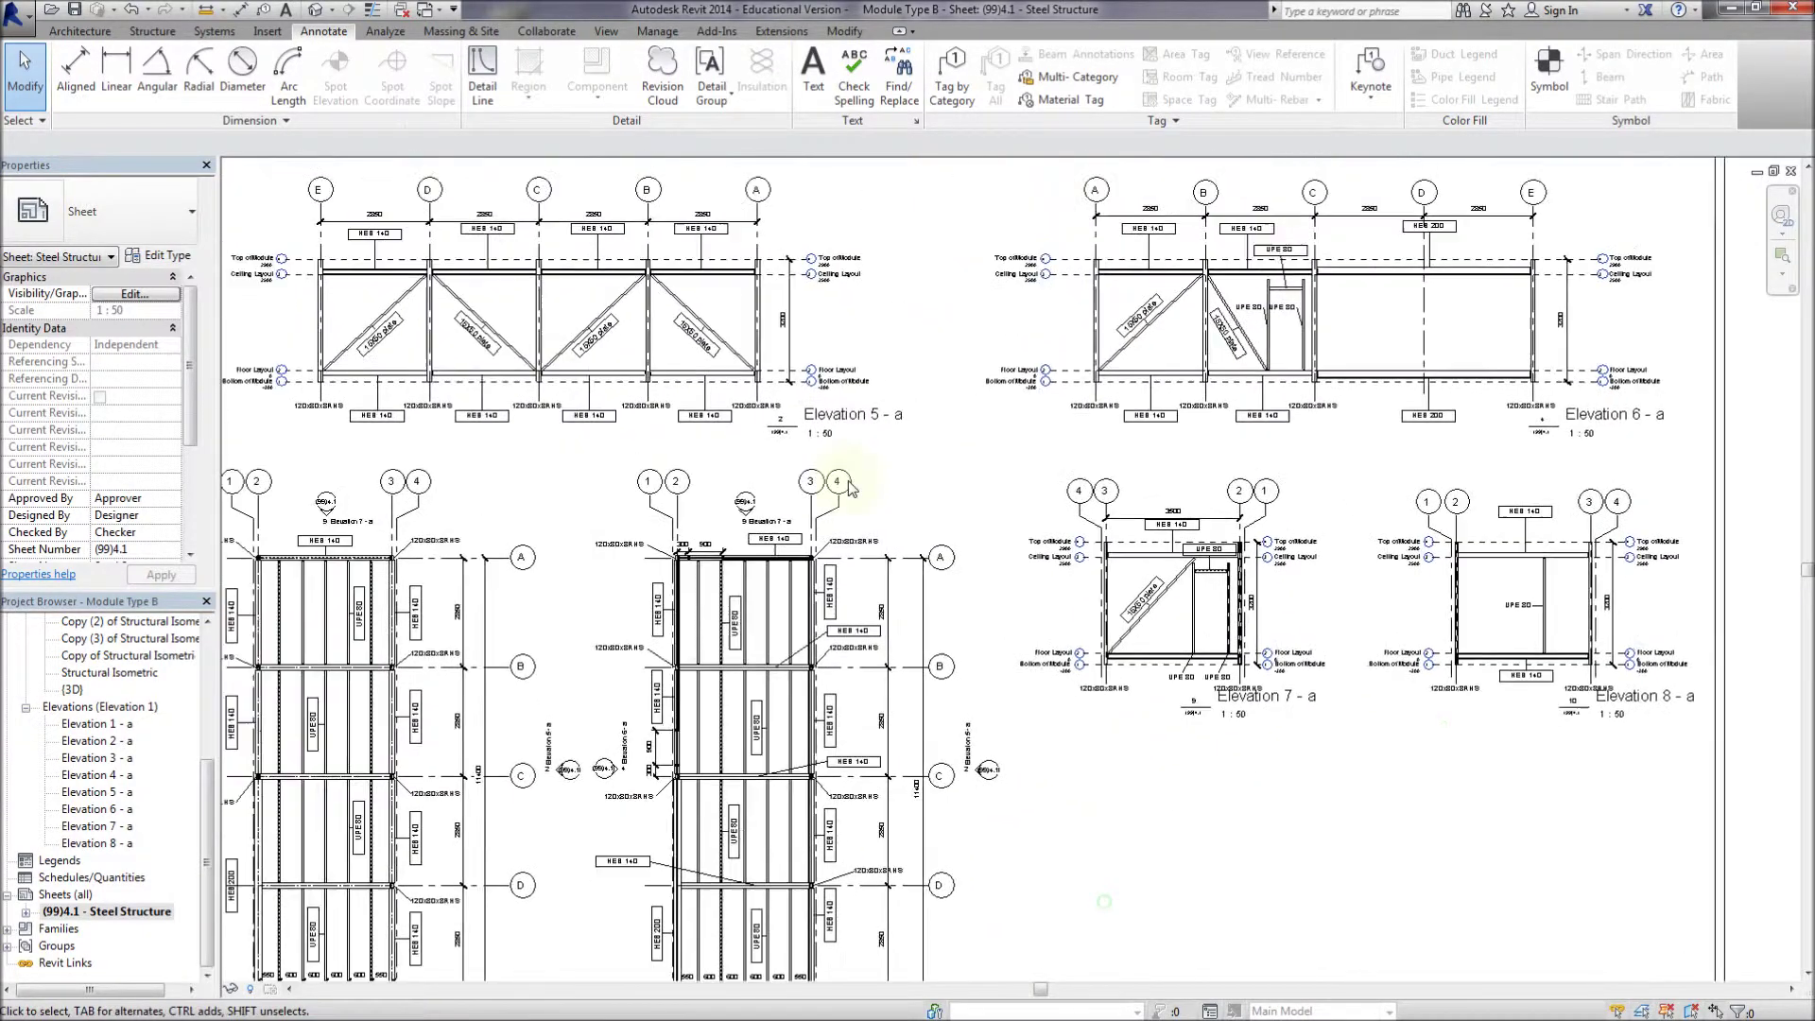
middle_drag(858, 518, 860, 616)
scroll(1288, 388, up, 1)
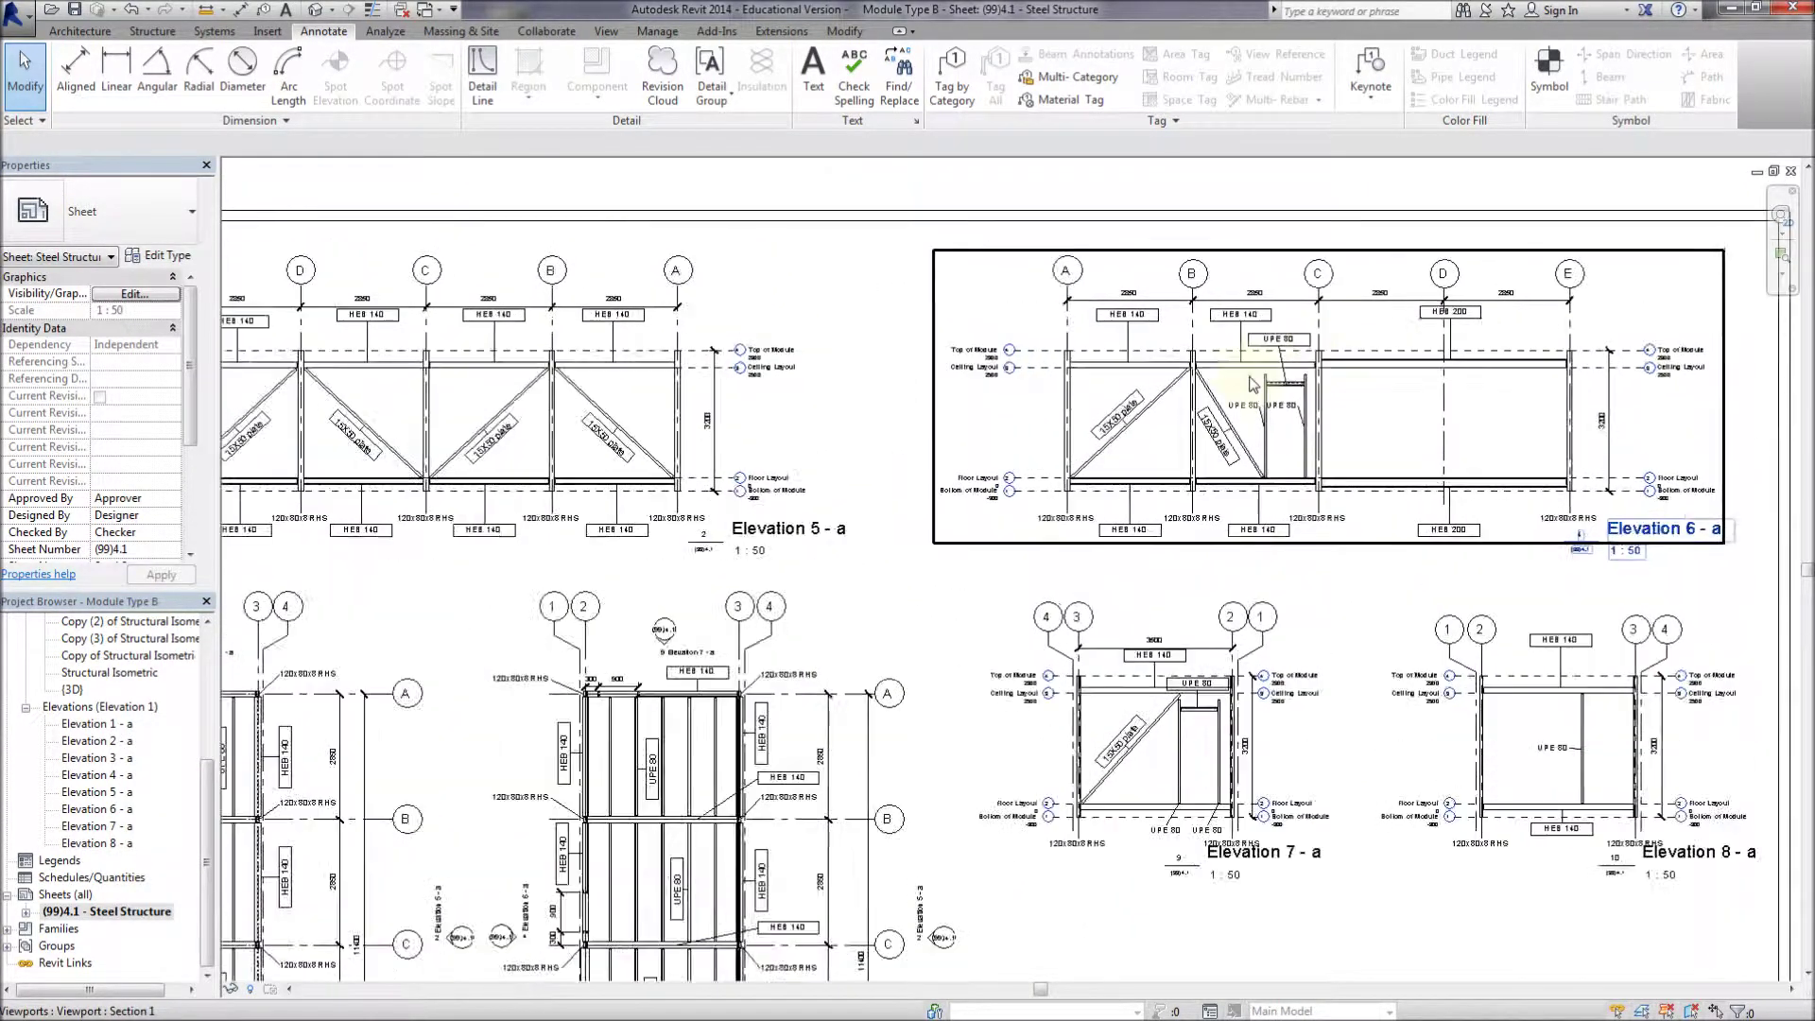
scroll(1288, 372, up, 4)
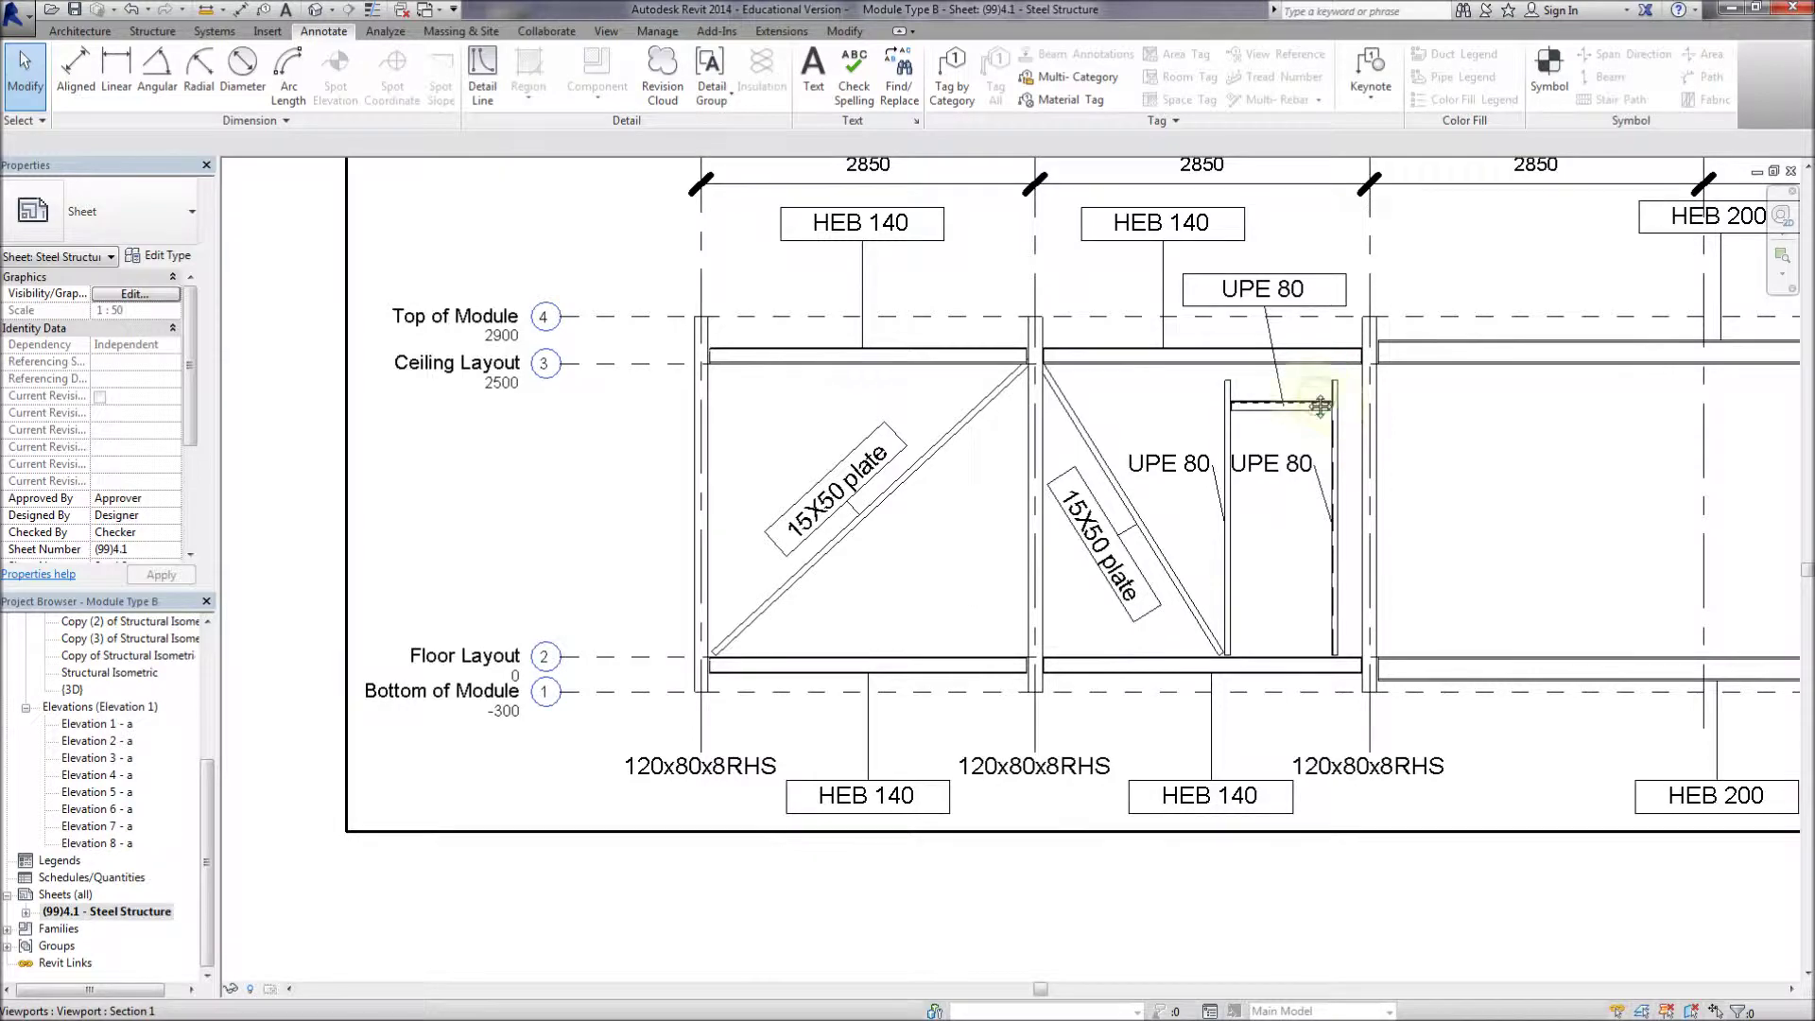
scroll(1321, 405, down, 6)
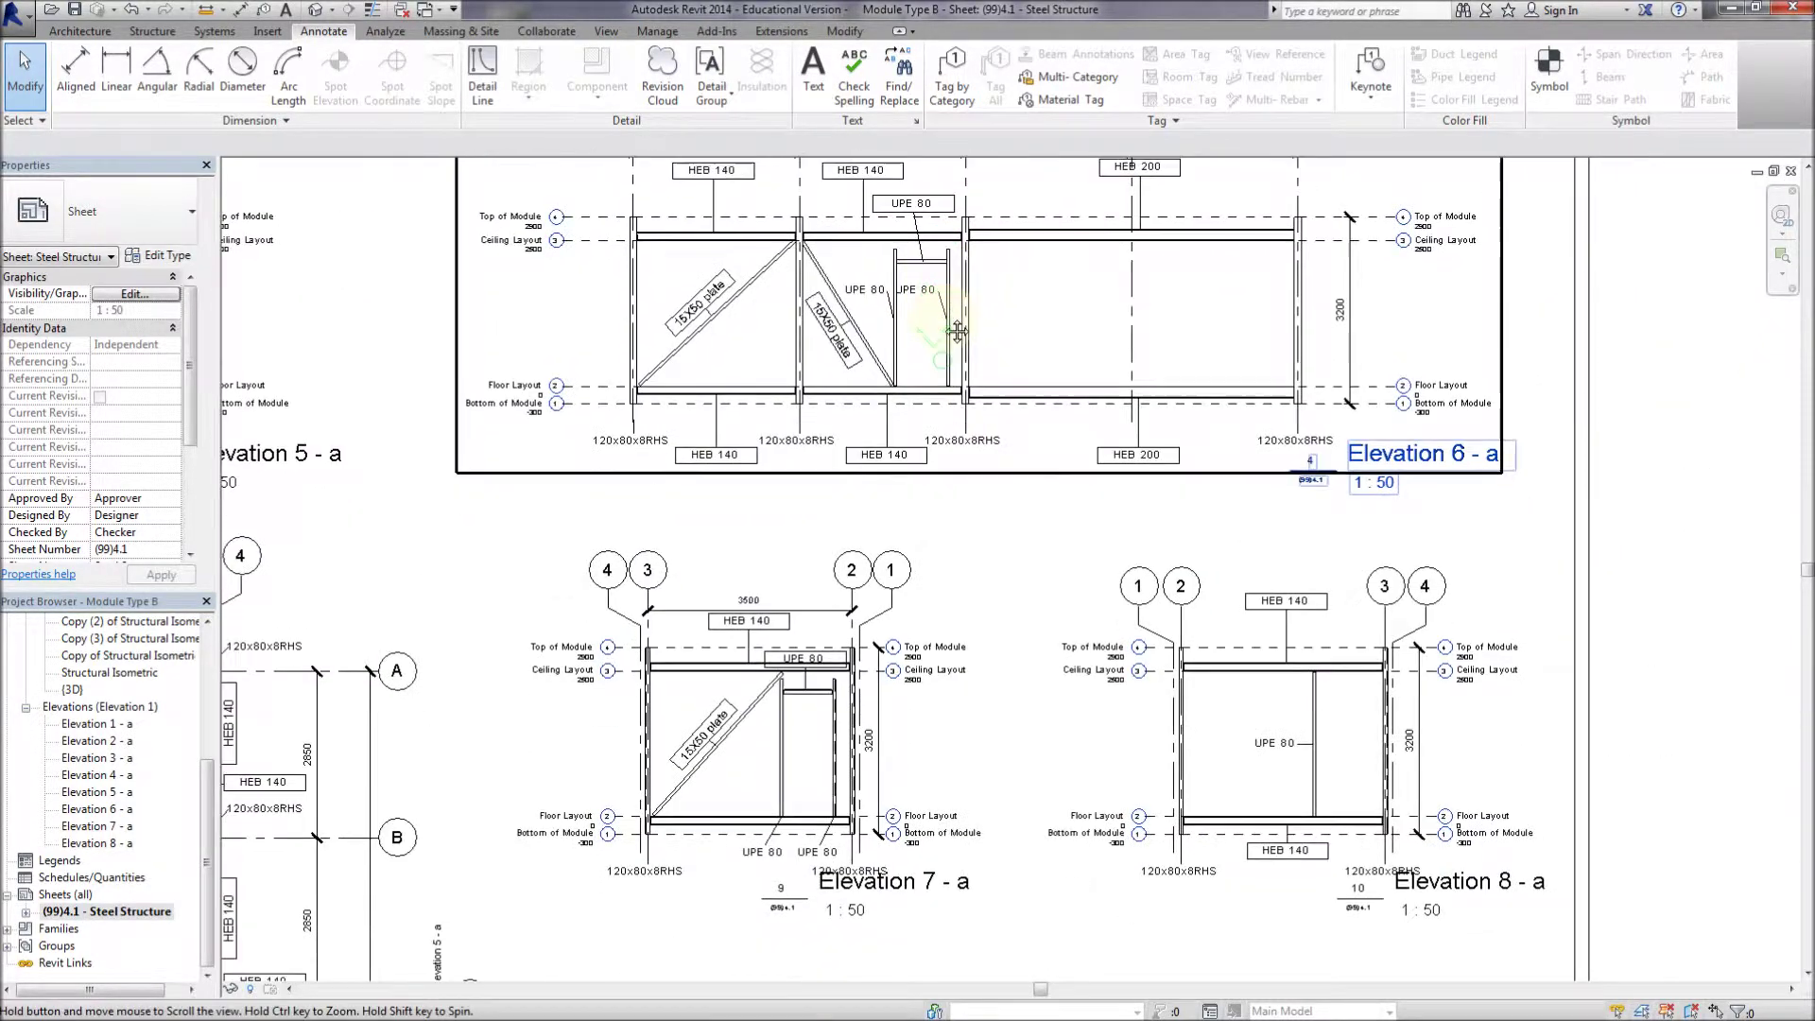
scroll(958, 331, up, 5)
right_click(962, 427)
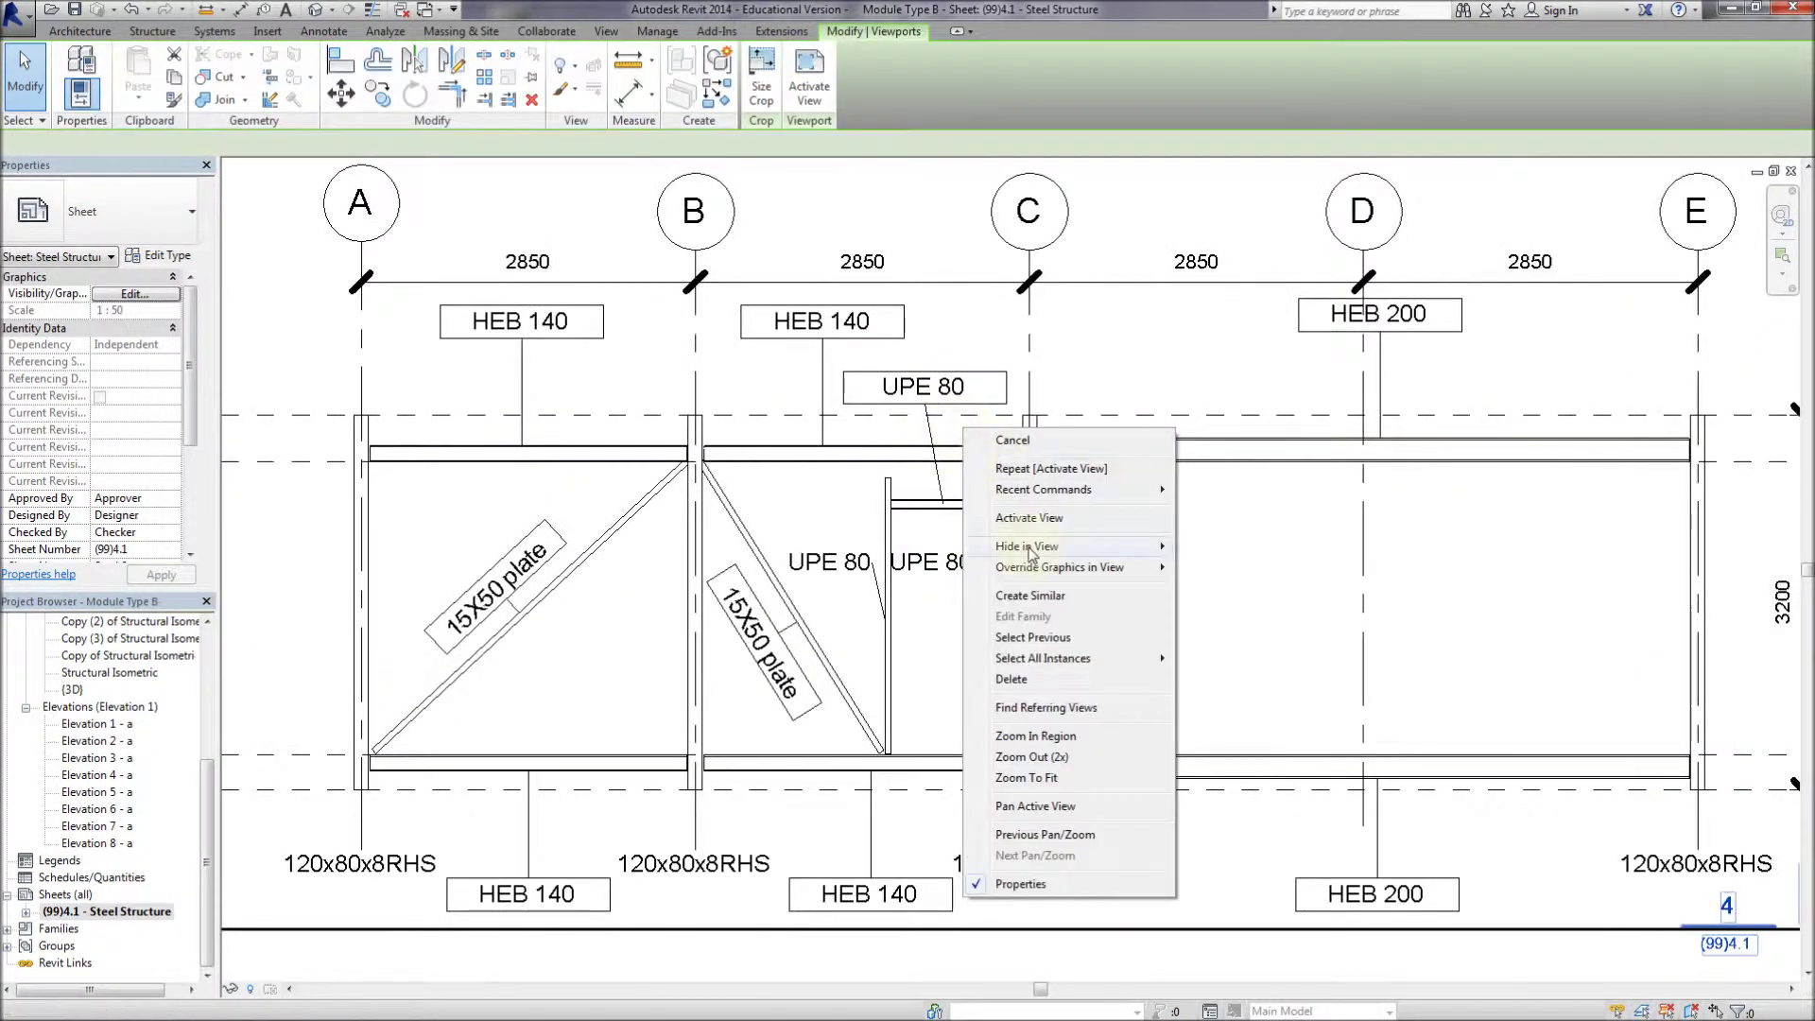
click(1029, 518)
Set the top offset of the two UPE 80 columns between grids B and C to 0 and deactivate the Elevation 6 - a view
click(996, 488)
ctrl+click(888, 494)
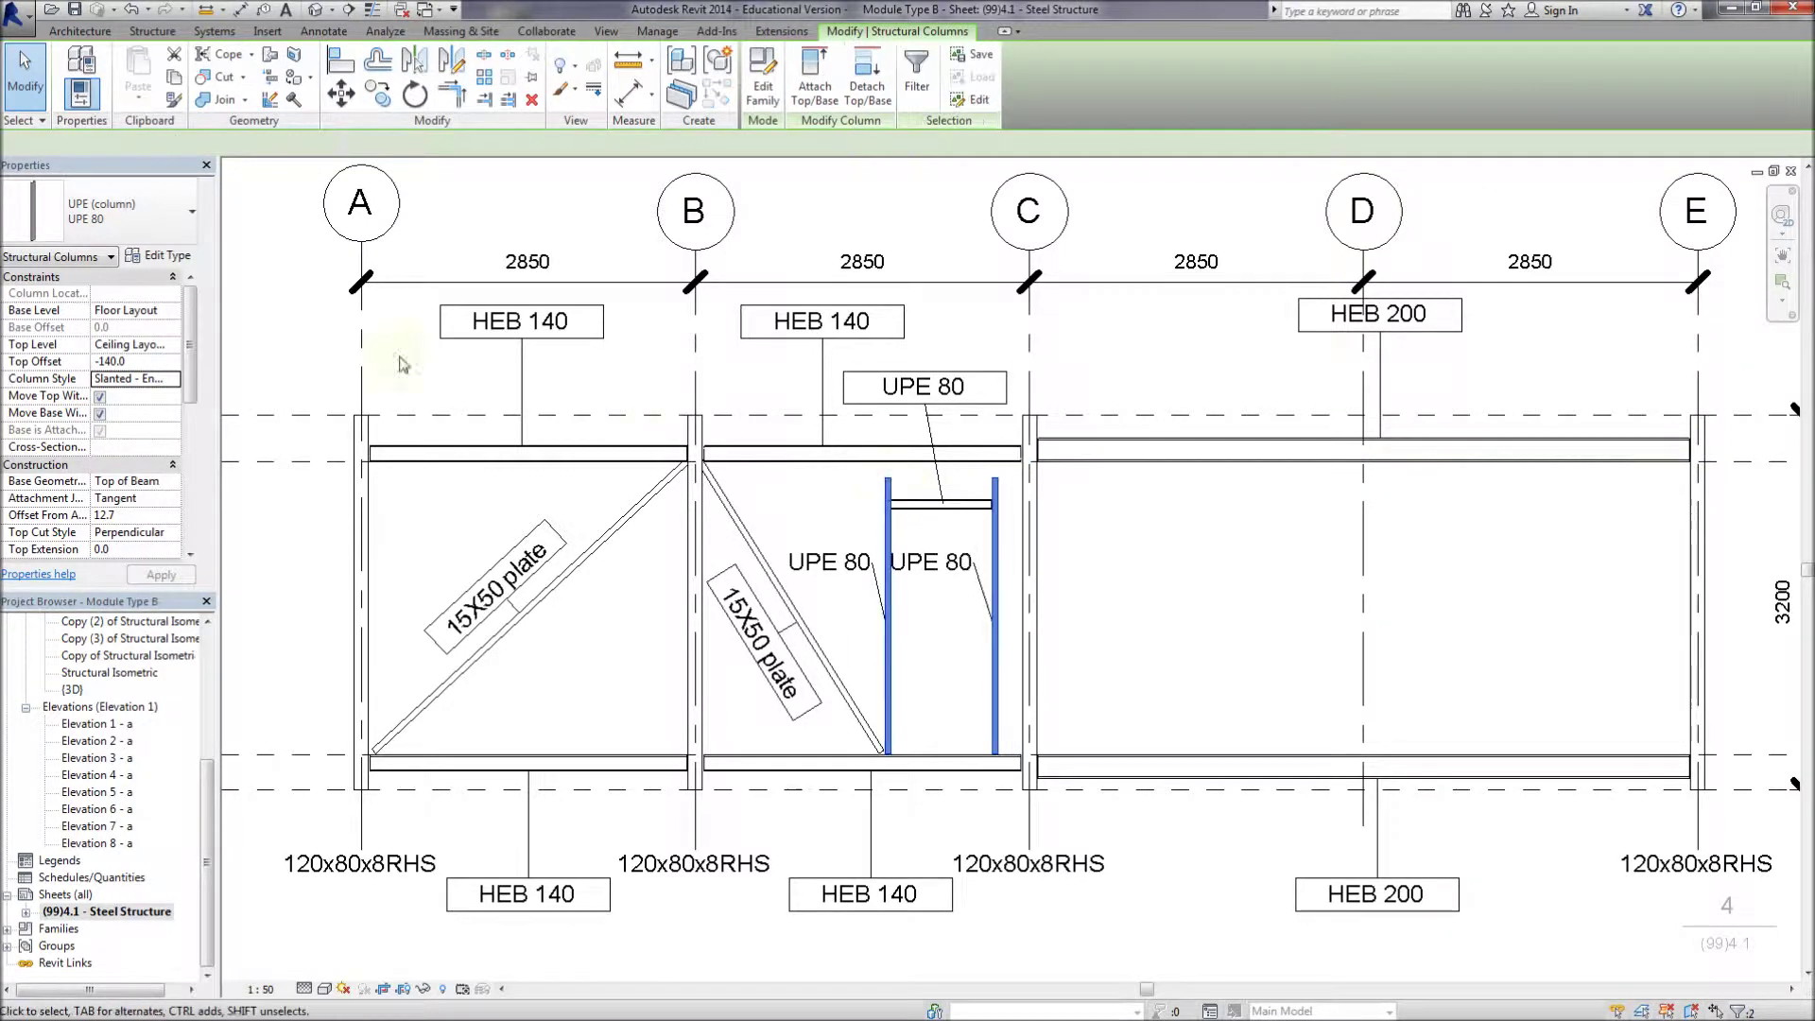
click(157, 361)
text(0)
click(162, 571)
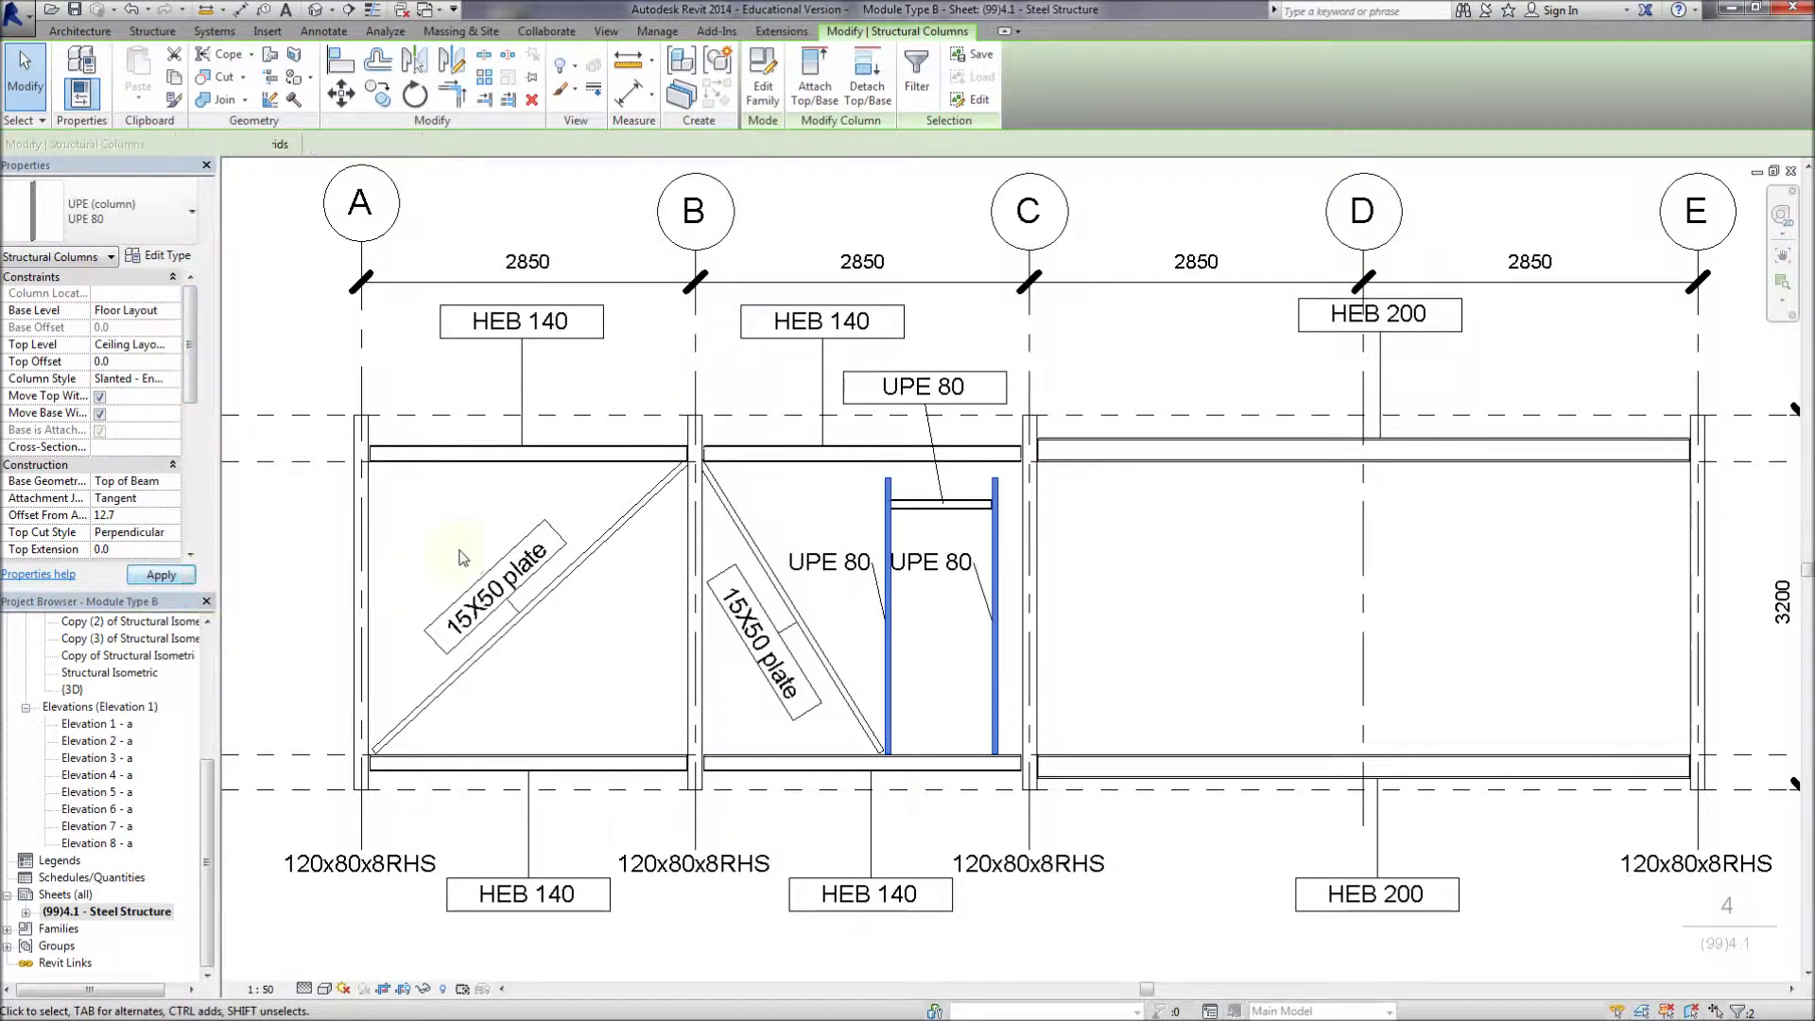
click(806, 590)
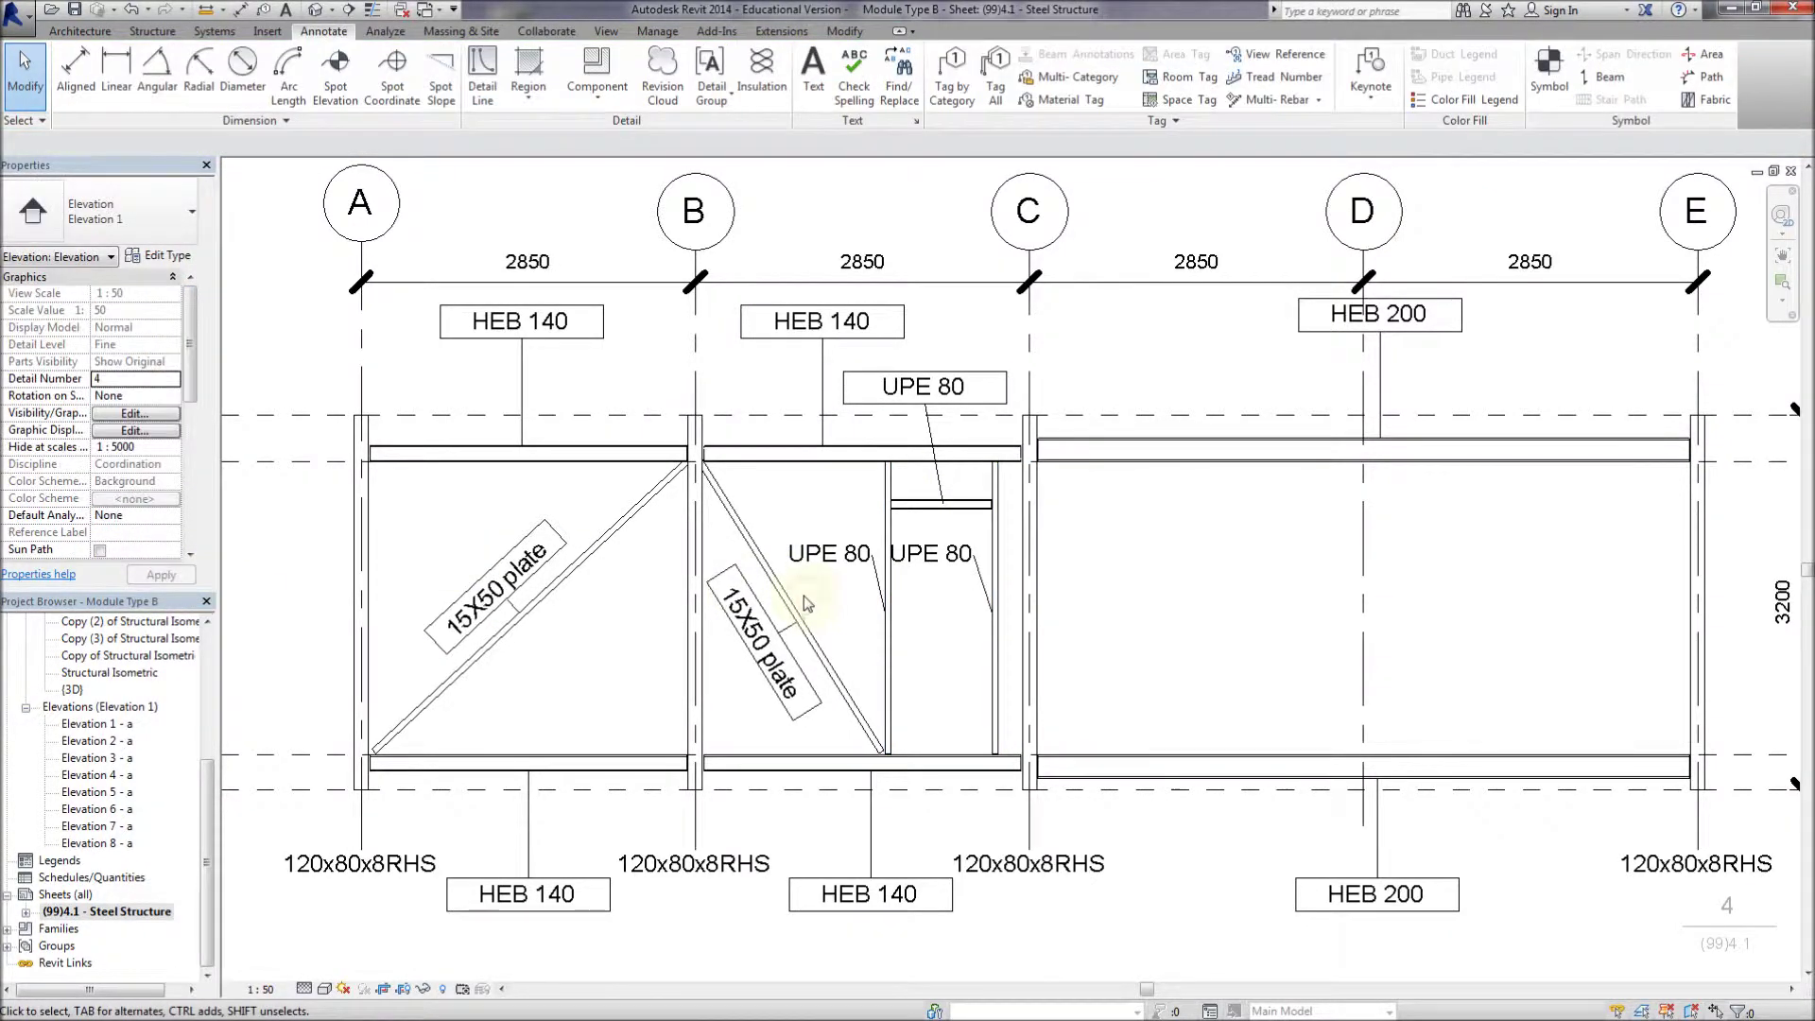
right_click(803, 595)
click(946, 693)
Activate the Elevation 7 - a viewport on the sheet for editing
middle_drag(917, 747, 909, 521)
scroll(910, 521, down, 1)
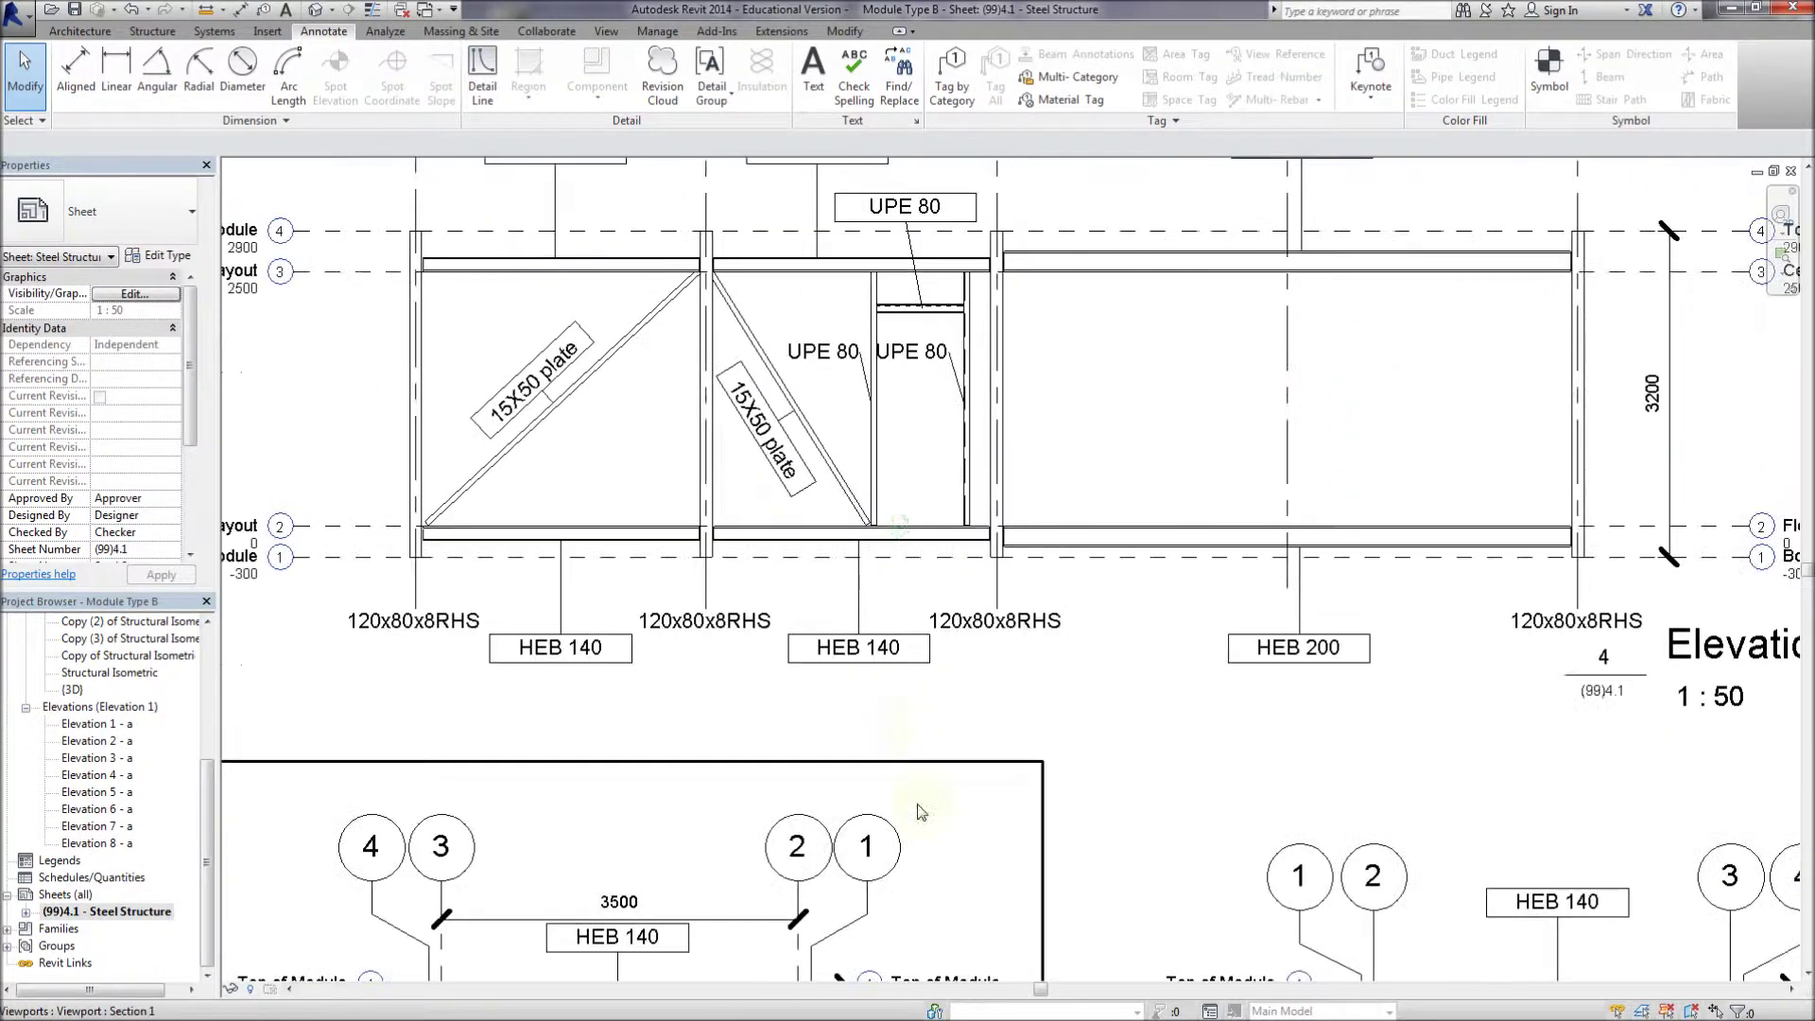
middle_drag(919, 810, 909, 439)
middle_drag(913, 725, 1031, 659)
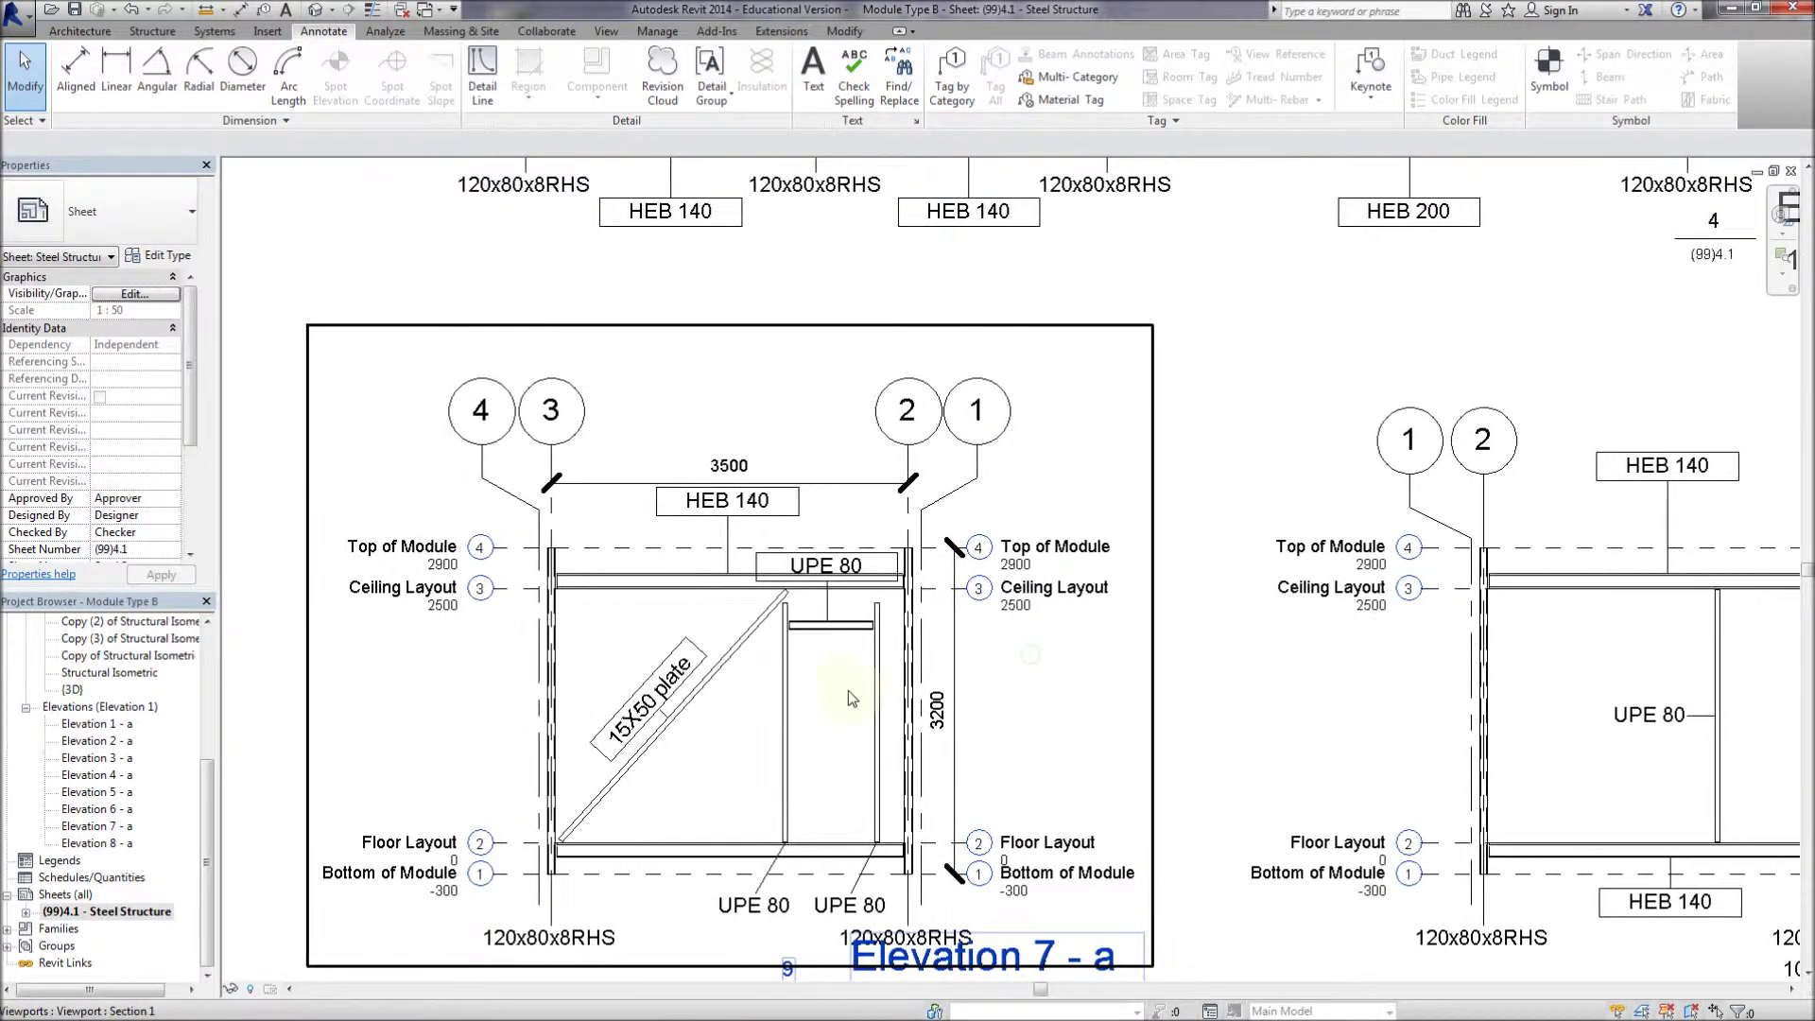
scroll(848, 690, up, 1)
click(841, 690)
click(809, 77)
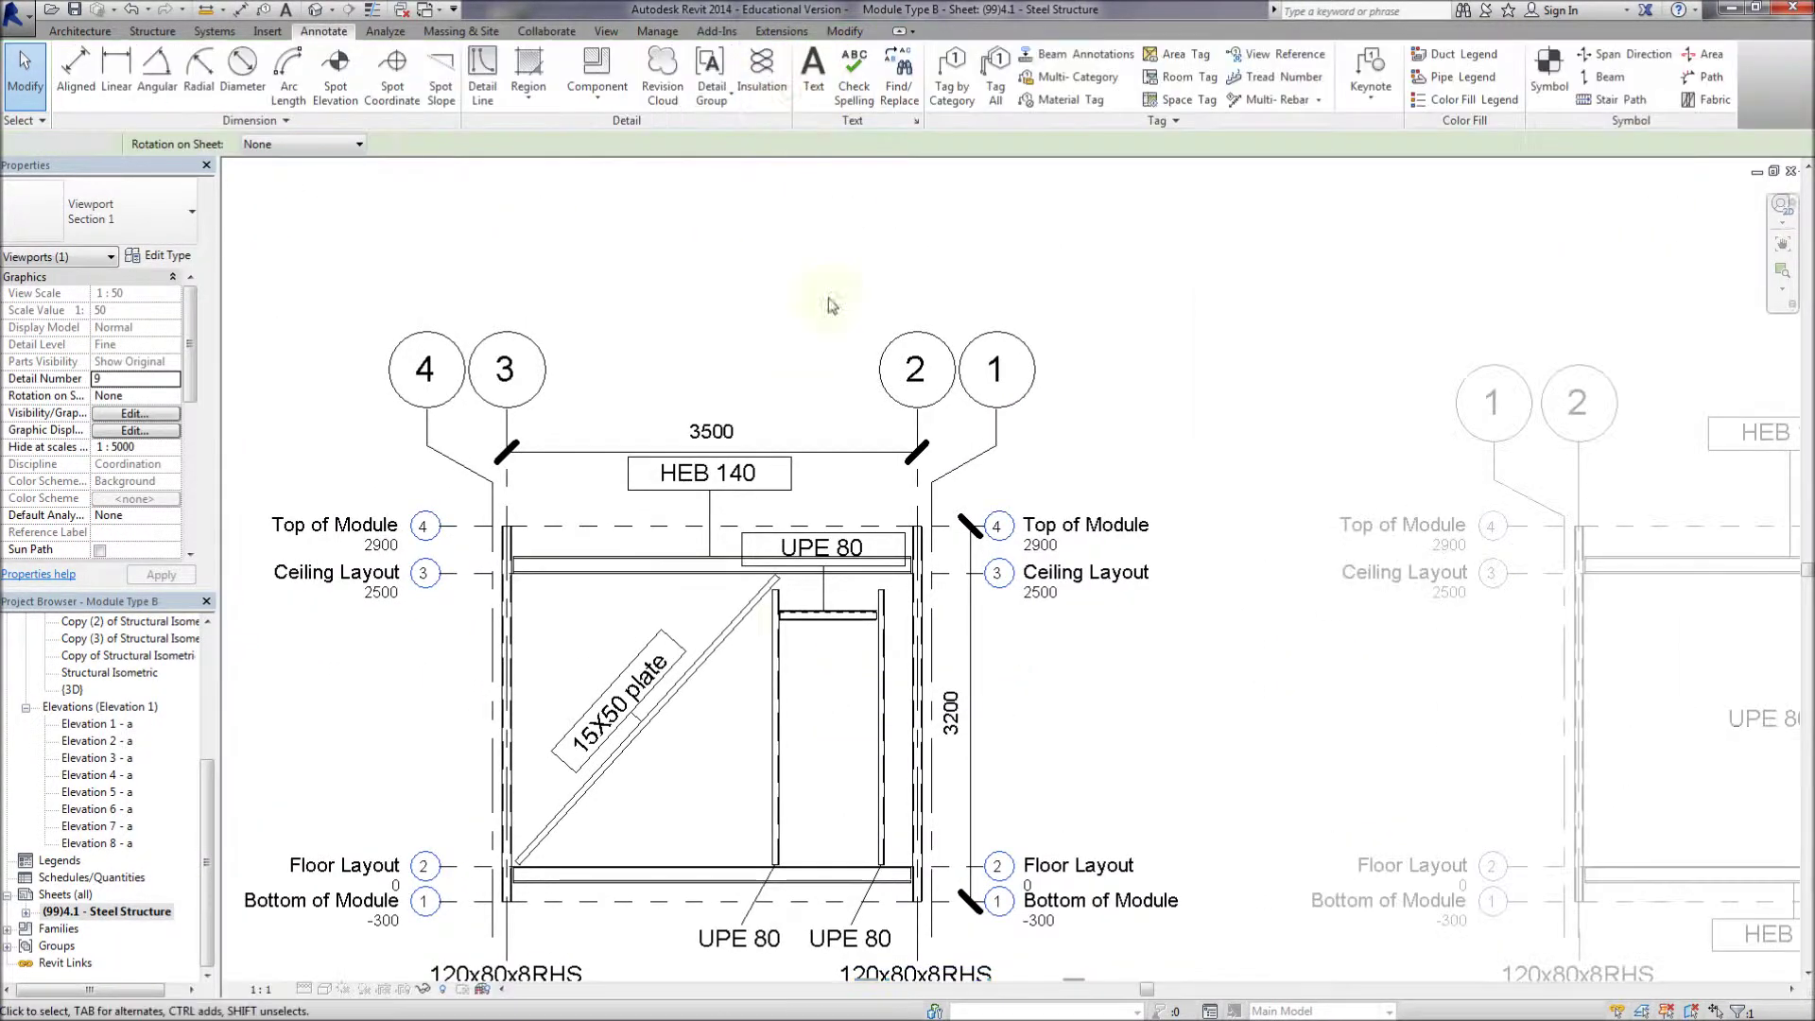
Set the top offset of both UPE 80 columns beside the diagonal plate in Elevation 7 - a to 0
click(756, 602)
click(776, 688)
ctrl+click(881, 719)
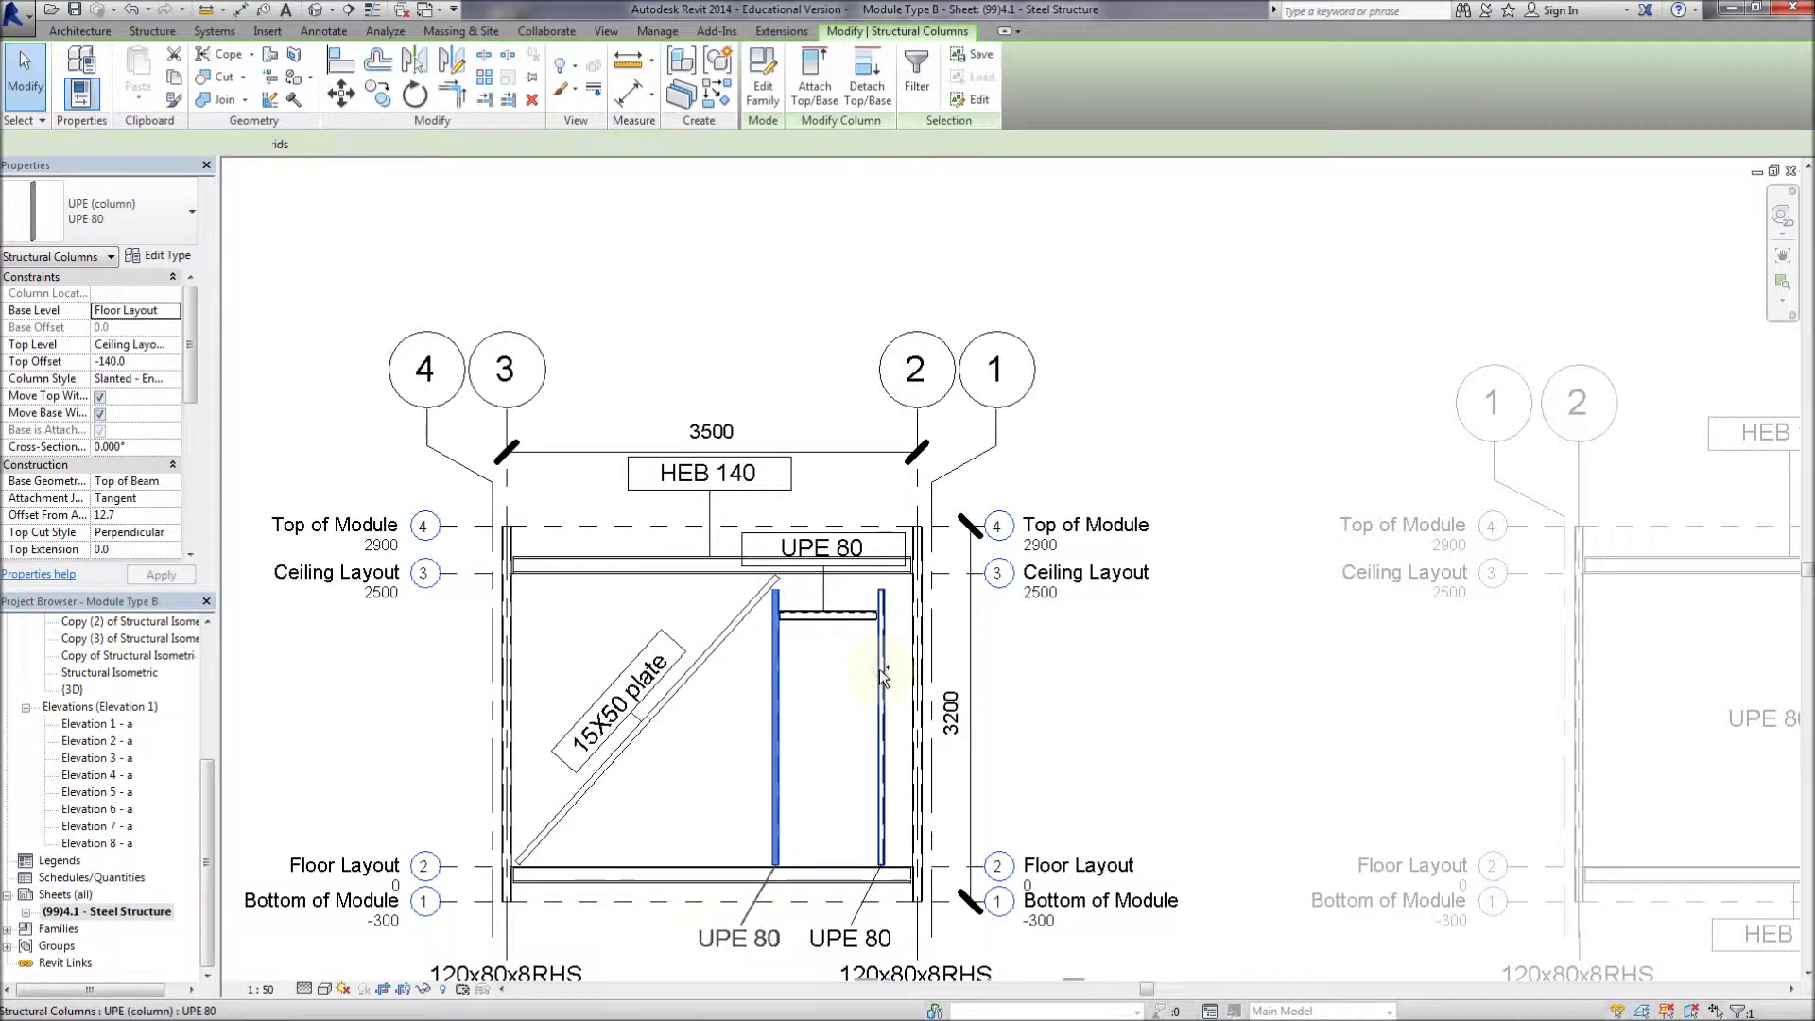
click(146, 363)
text(0)
click(162, 573)
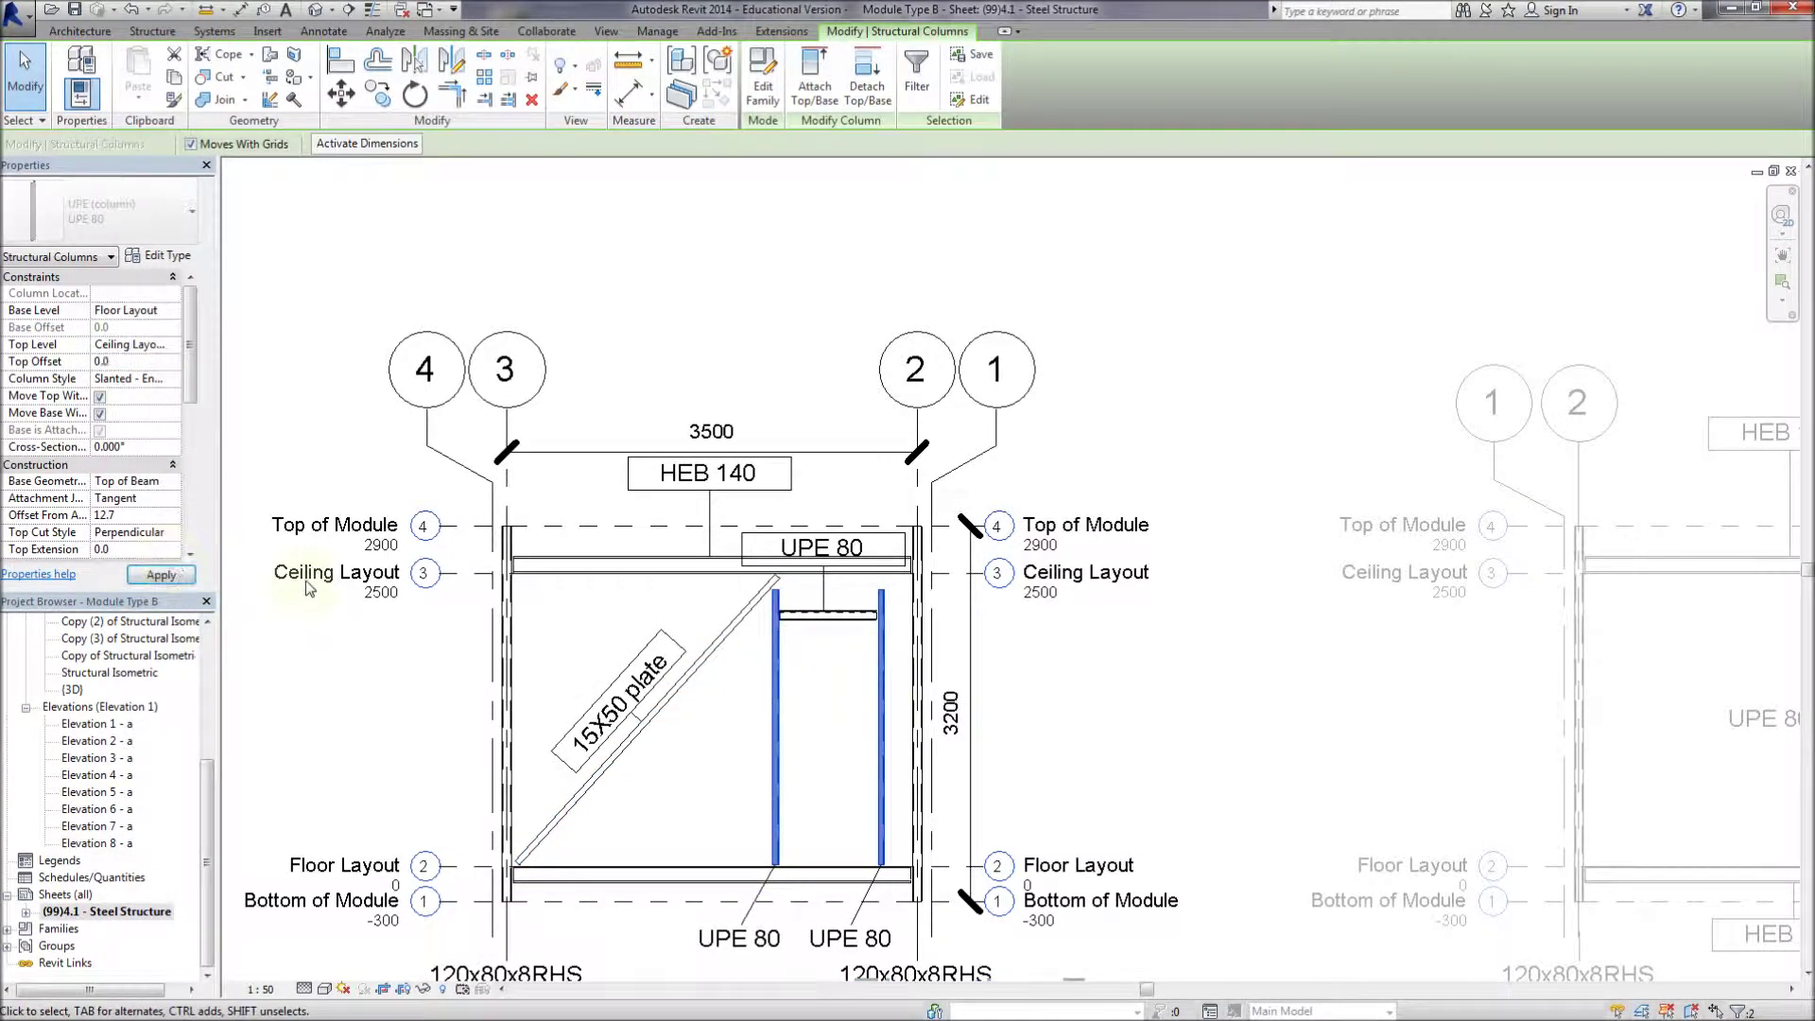
Nudge the boxed UPE 80 tag above the short crosspiece slightly upward and deactivate the Elevation 7 - a view
drag(830, 558, 823, 544)
right_click(710, 355)
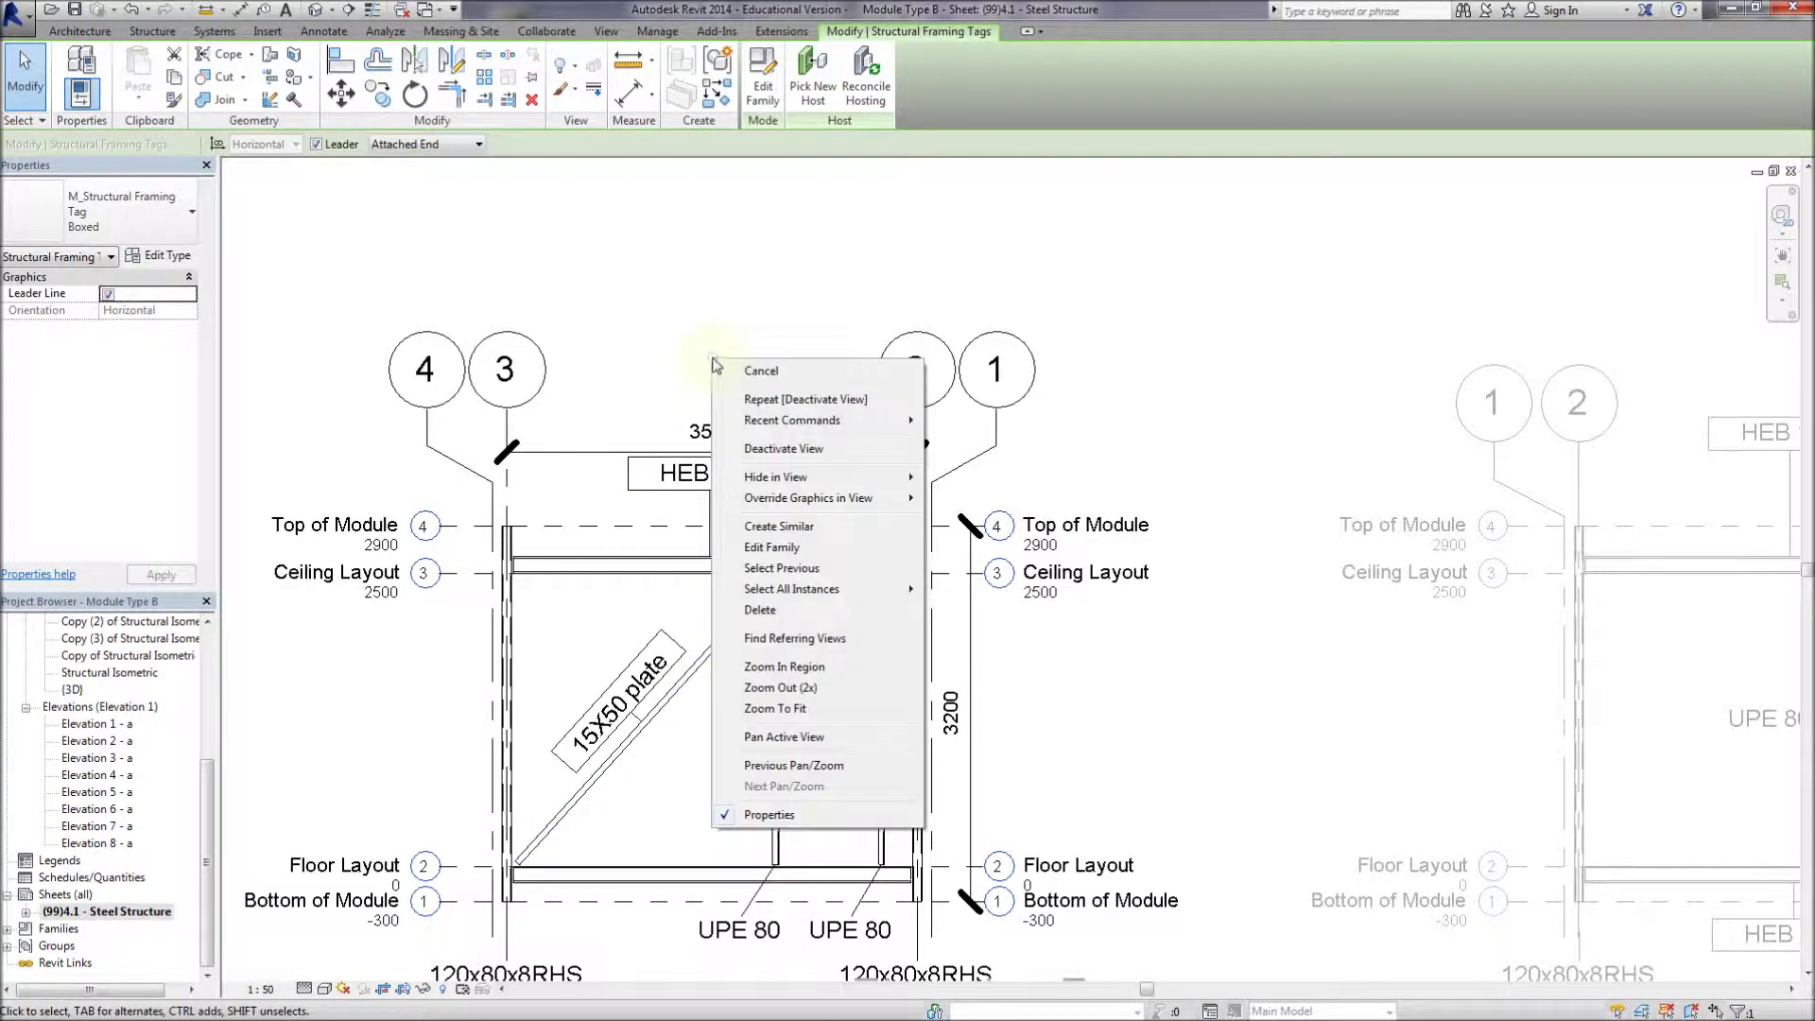
click(772, 450)
click(1107, 628)
Move the Elevation 7 - a and Elevation 8 - a view titles down, clear of the 120x80x8RHS column tags
scroll(1248, 652, down, 5)
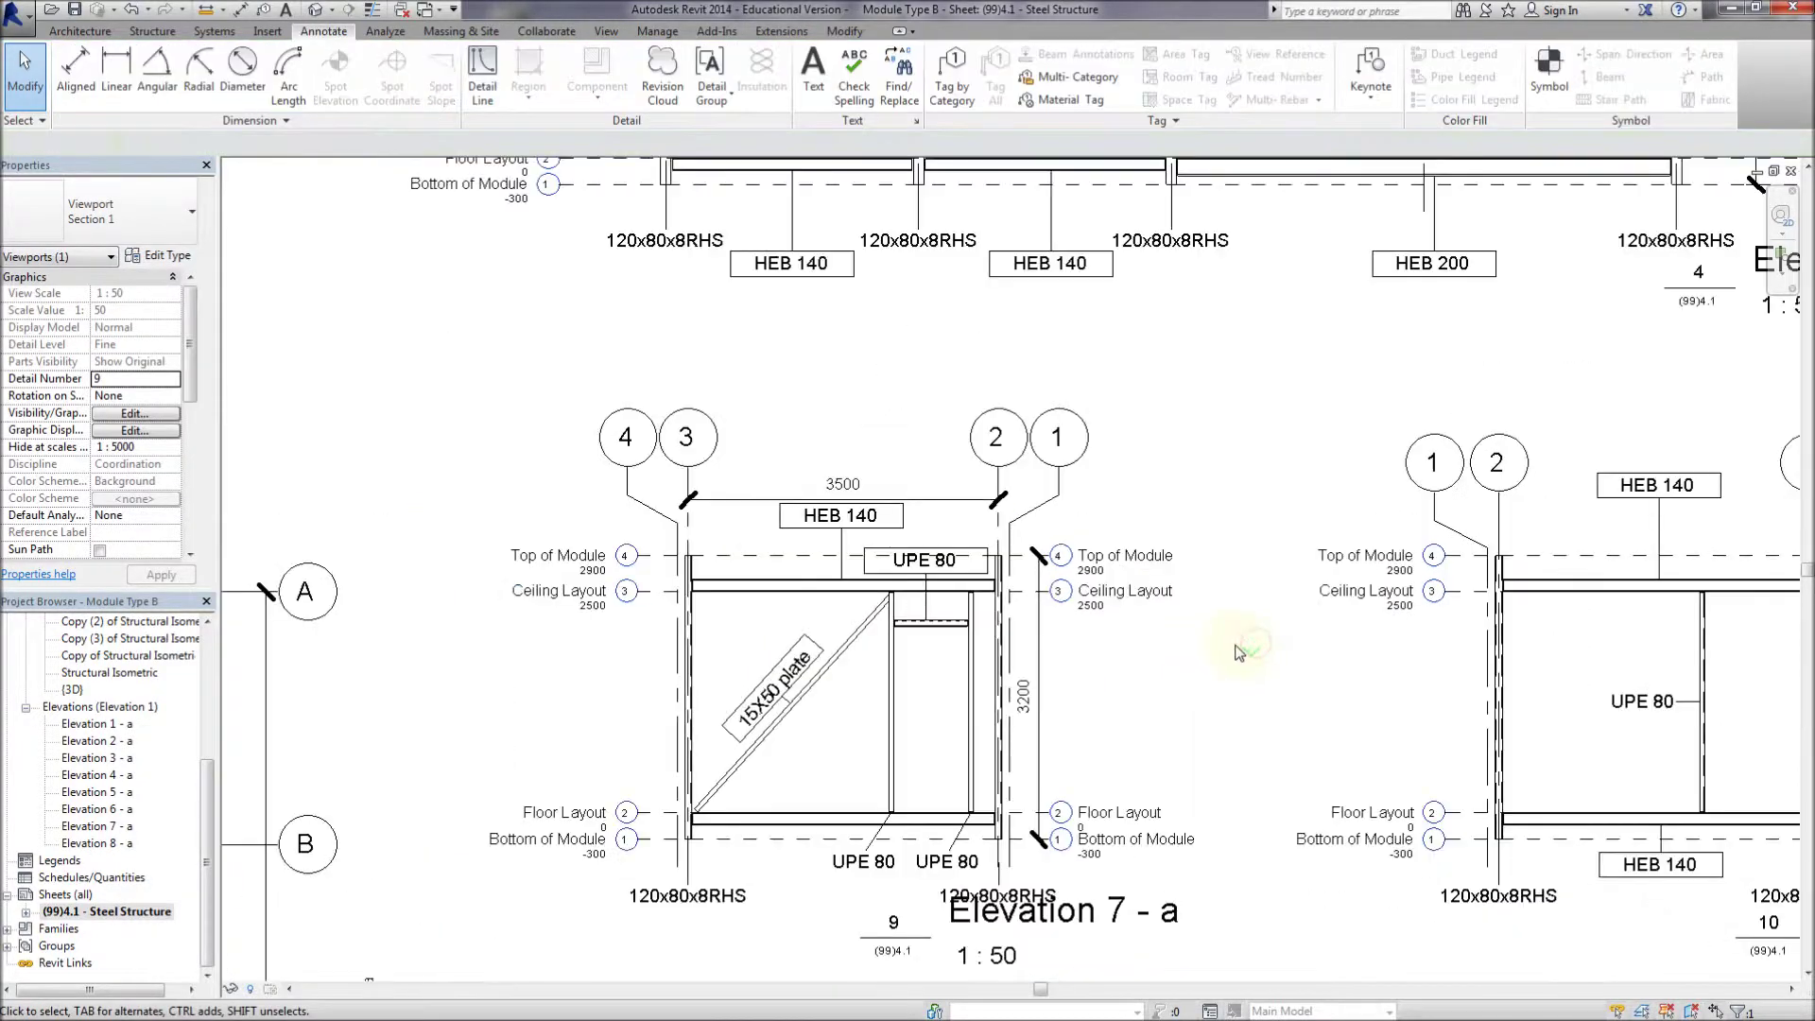
scroll(884, 546, down, 3)
click(1026, 681)
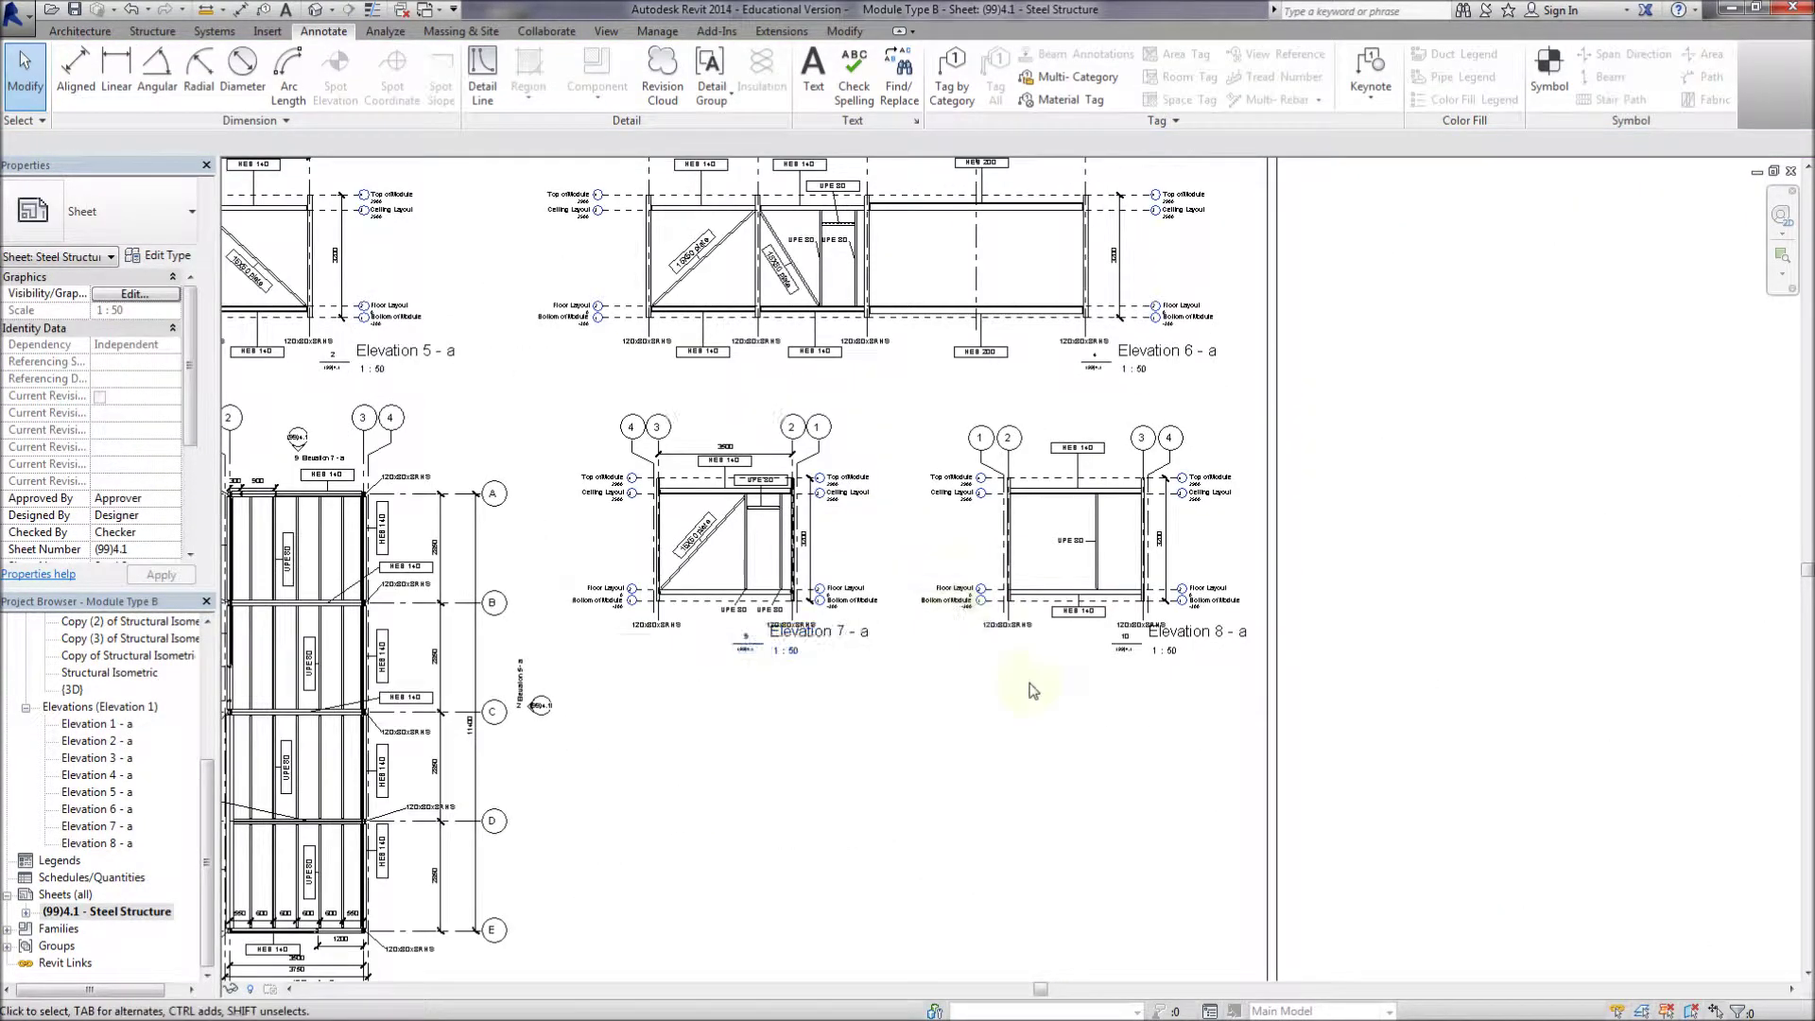
scroll(776, 660, up, 2)
drag(771, 644, 781, 659)
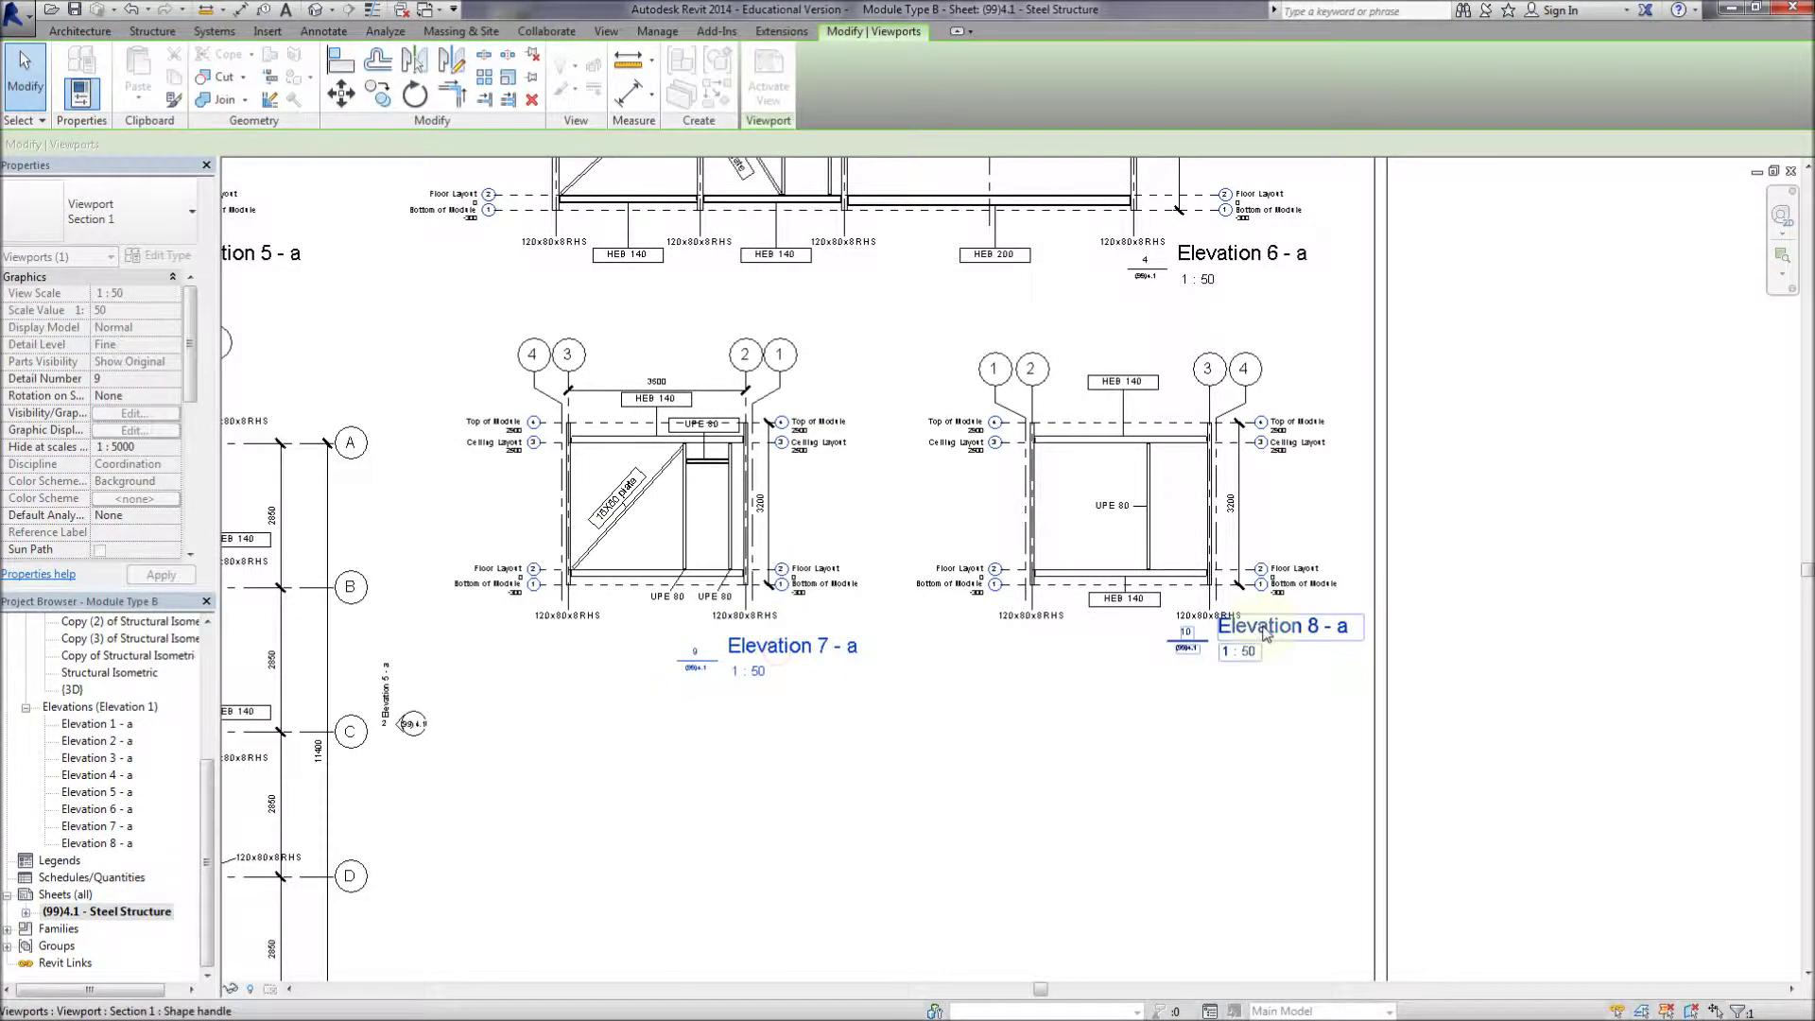
drag(1269, 652, 1271, 666)
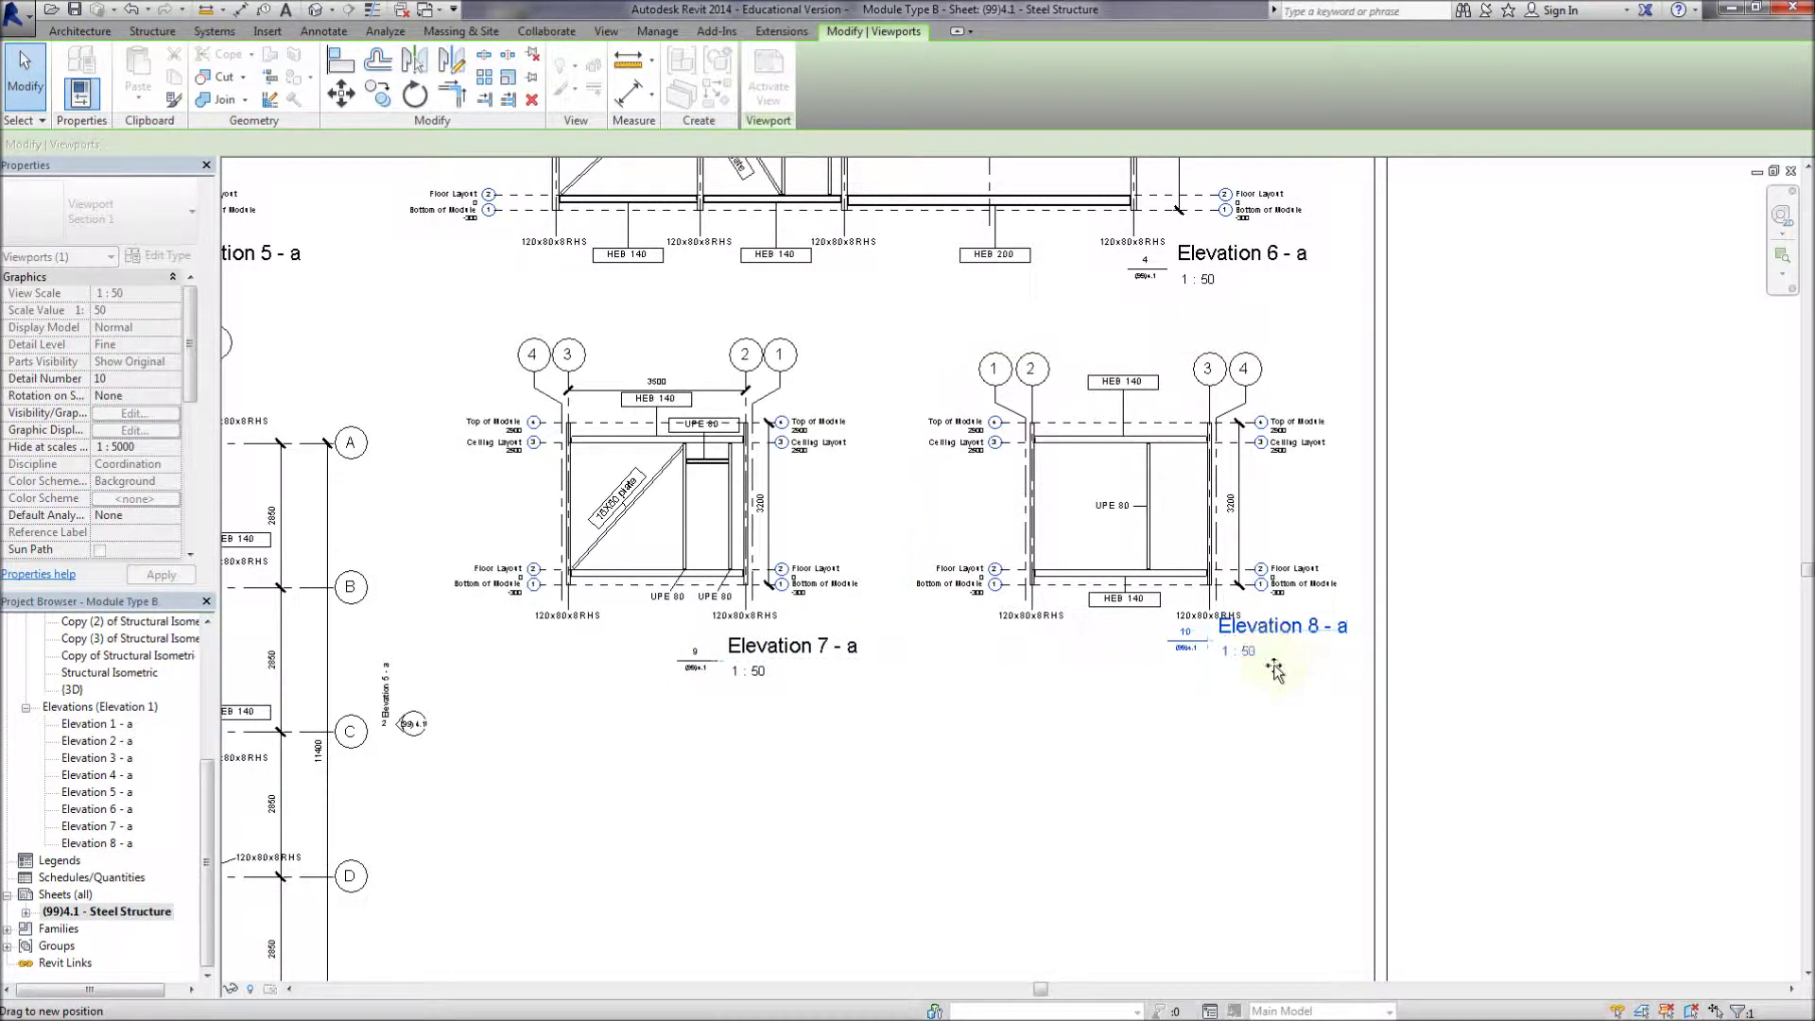
click(1292, 728)
mouse_move(1086, 677)
middle_down()
mouse_move(1214, 700)
mouse_move(1247, 737)
middle_up()
scroll(1224, 714, up, 1)
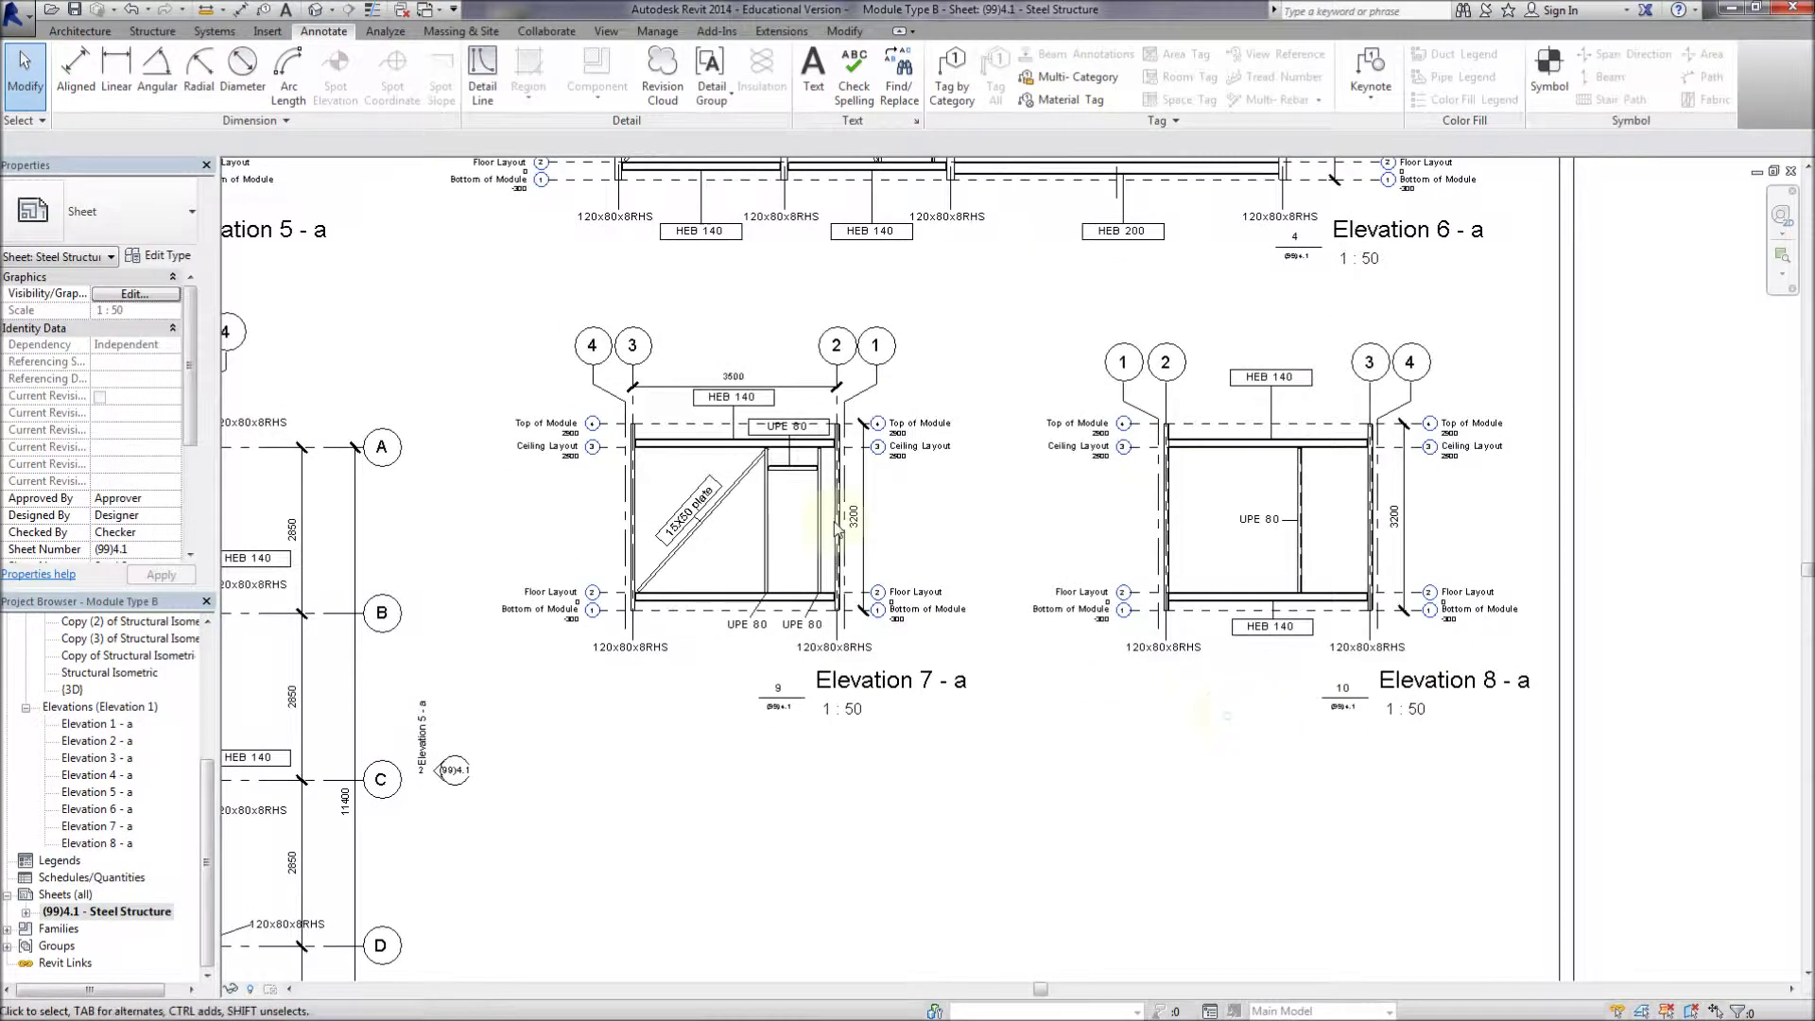
middle_drag(610, 433, 914, 432)
scroll(838, 400, down, 4)
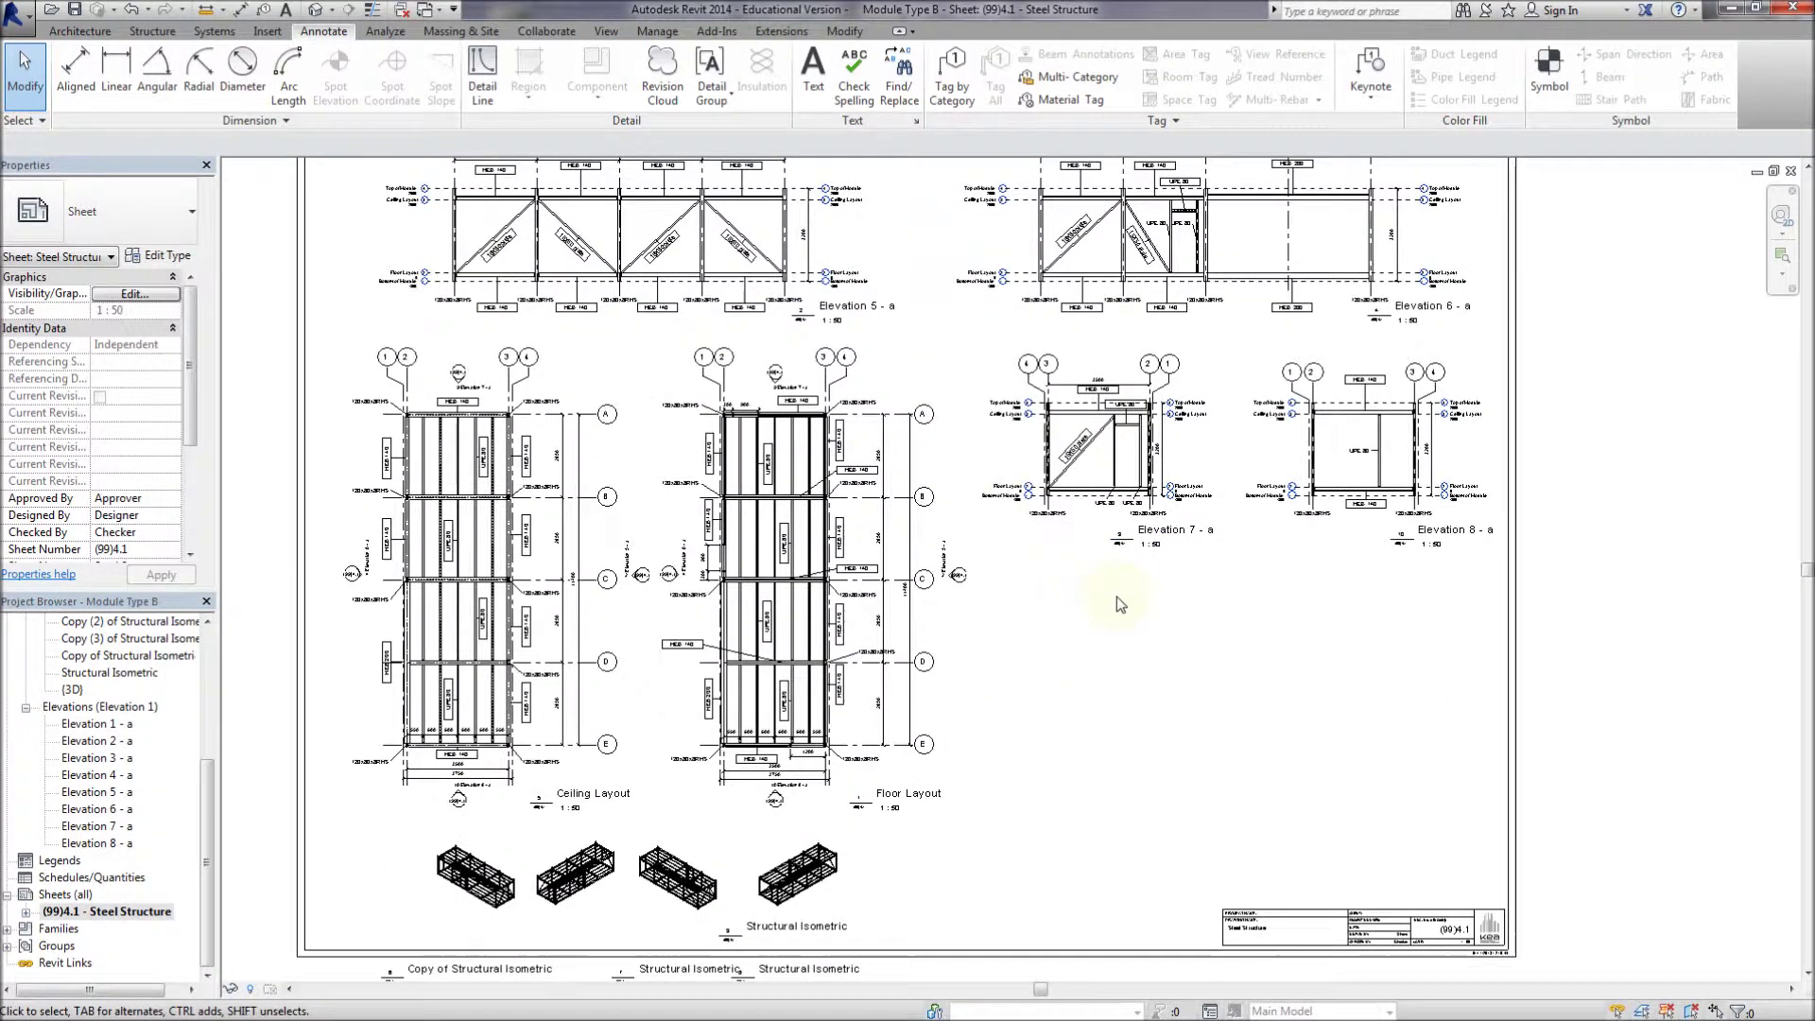
scroll(1122, 603, down, 1)
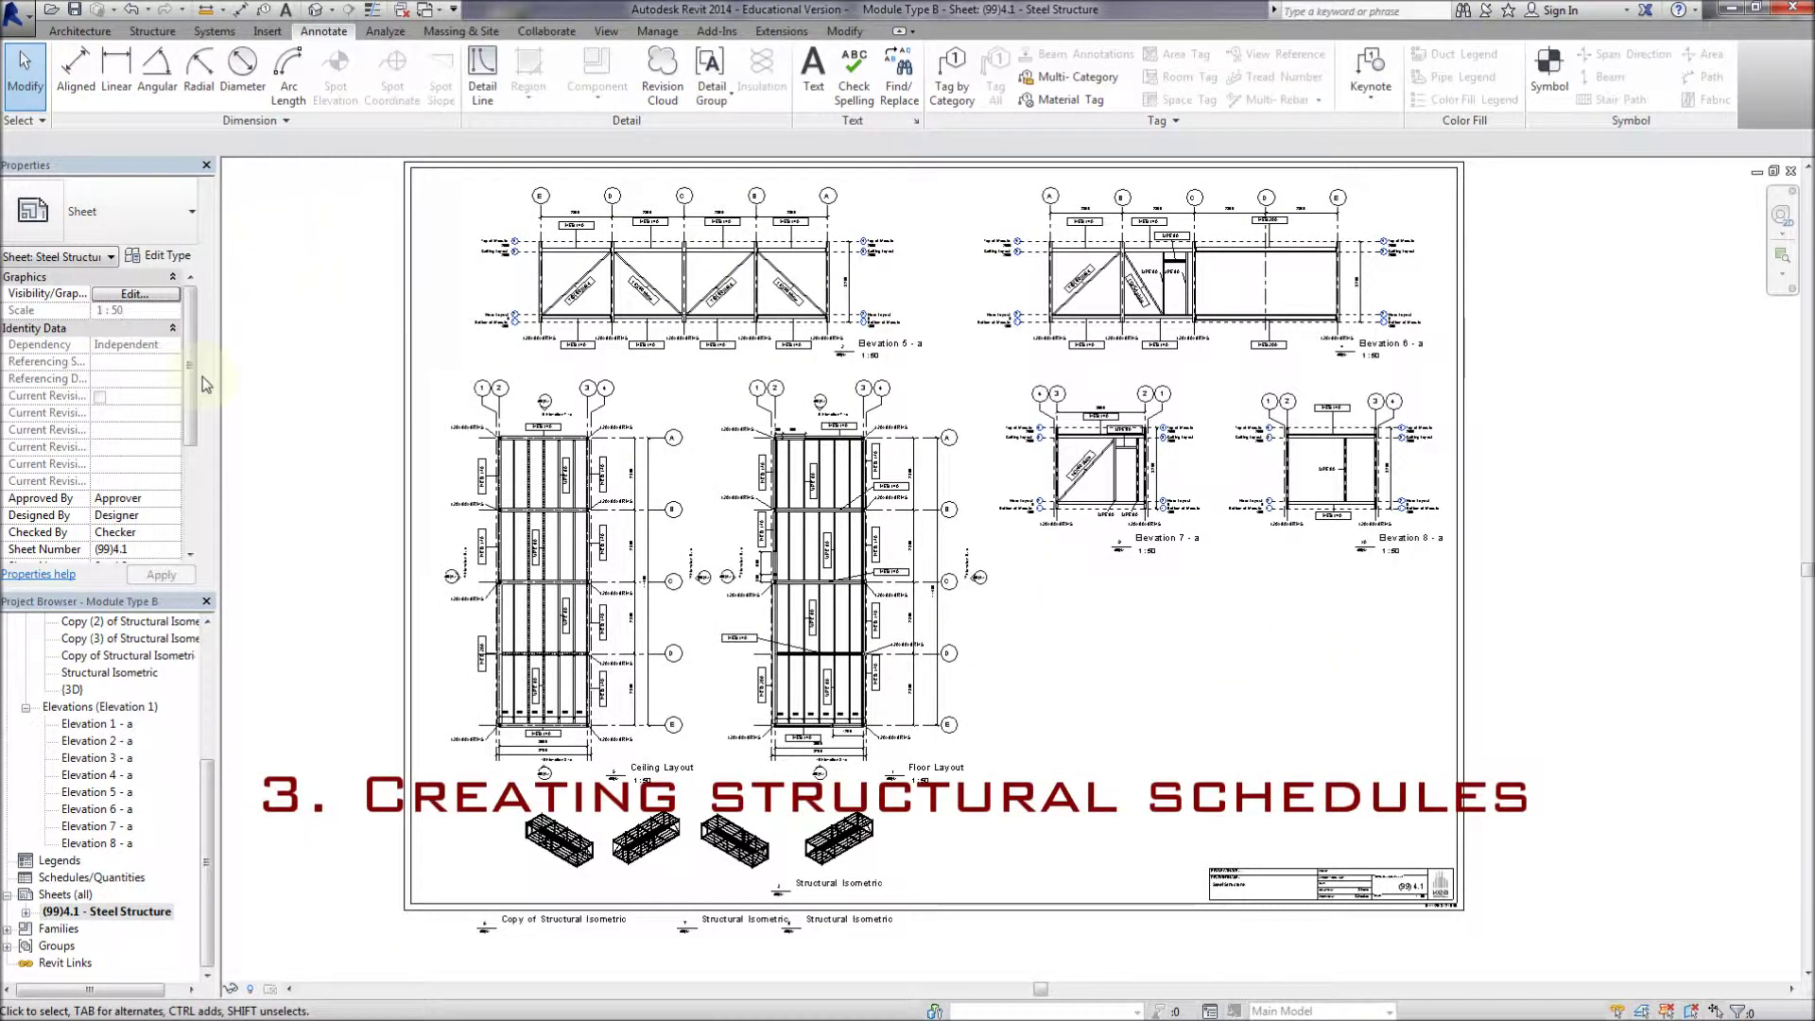
Create a new building component schedule for the Structural Columns category, keeping the default name and the New Construction phase
right_click(105, 877)
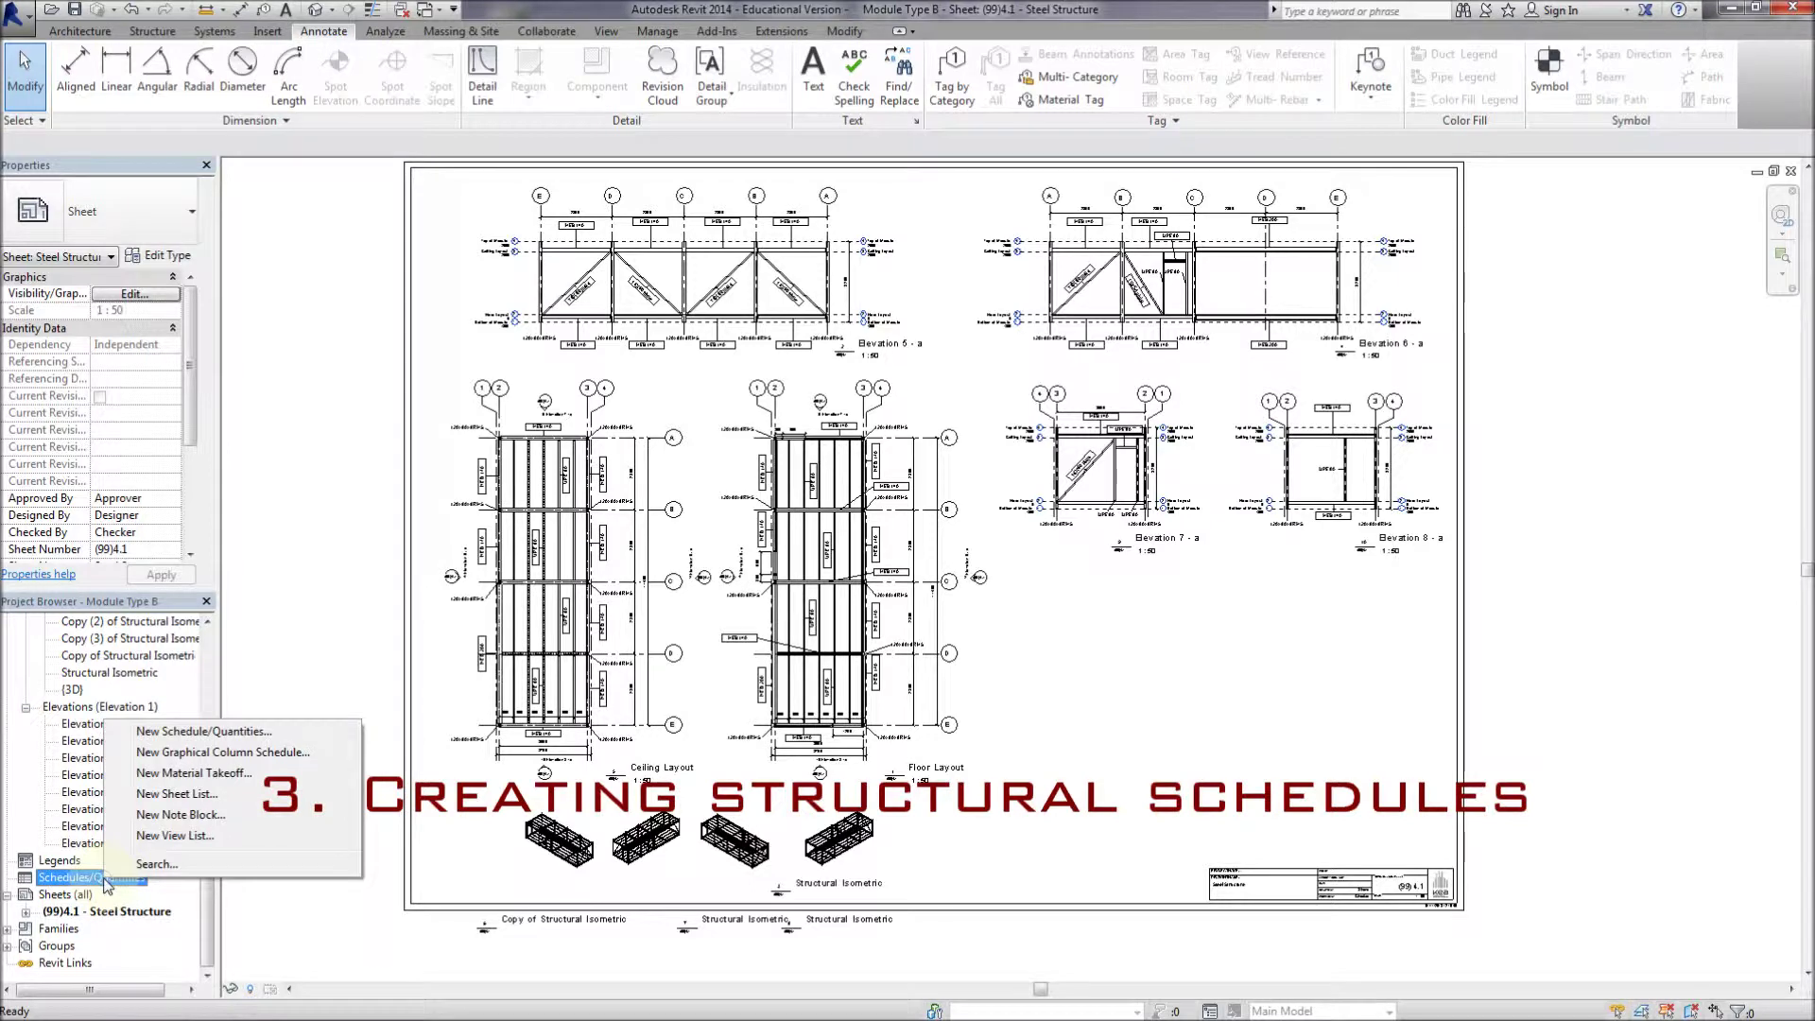
click(162, 731)
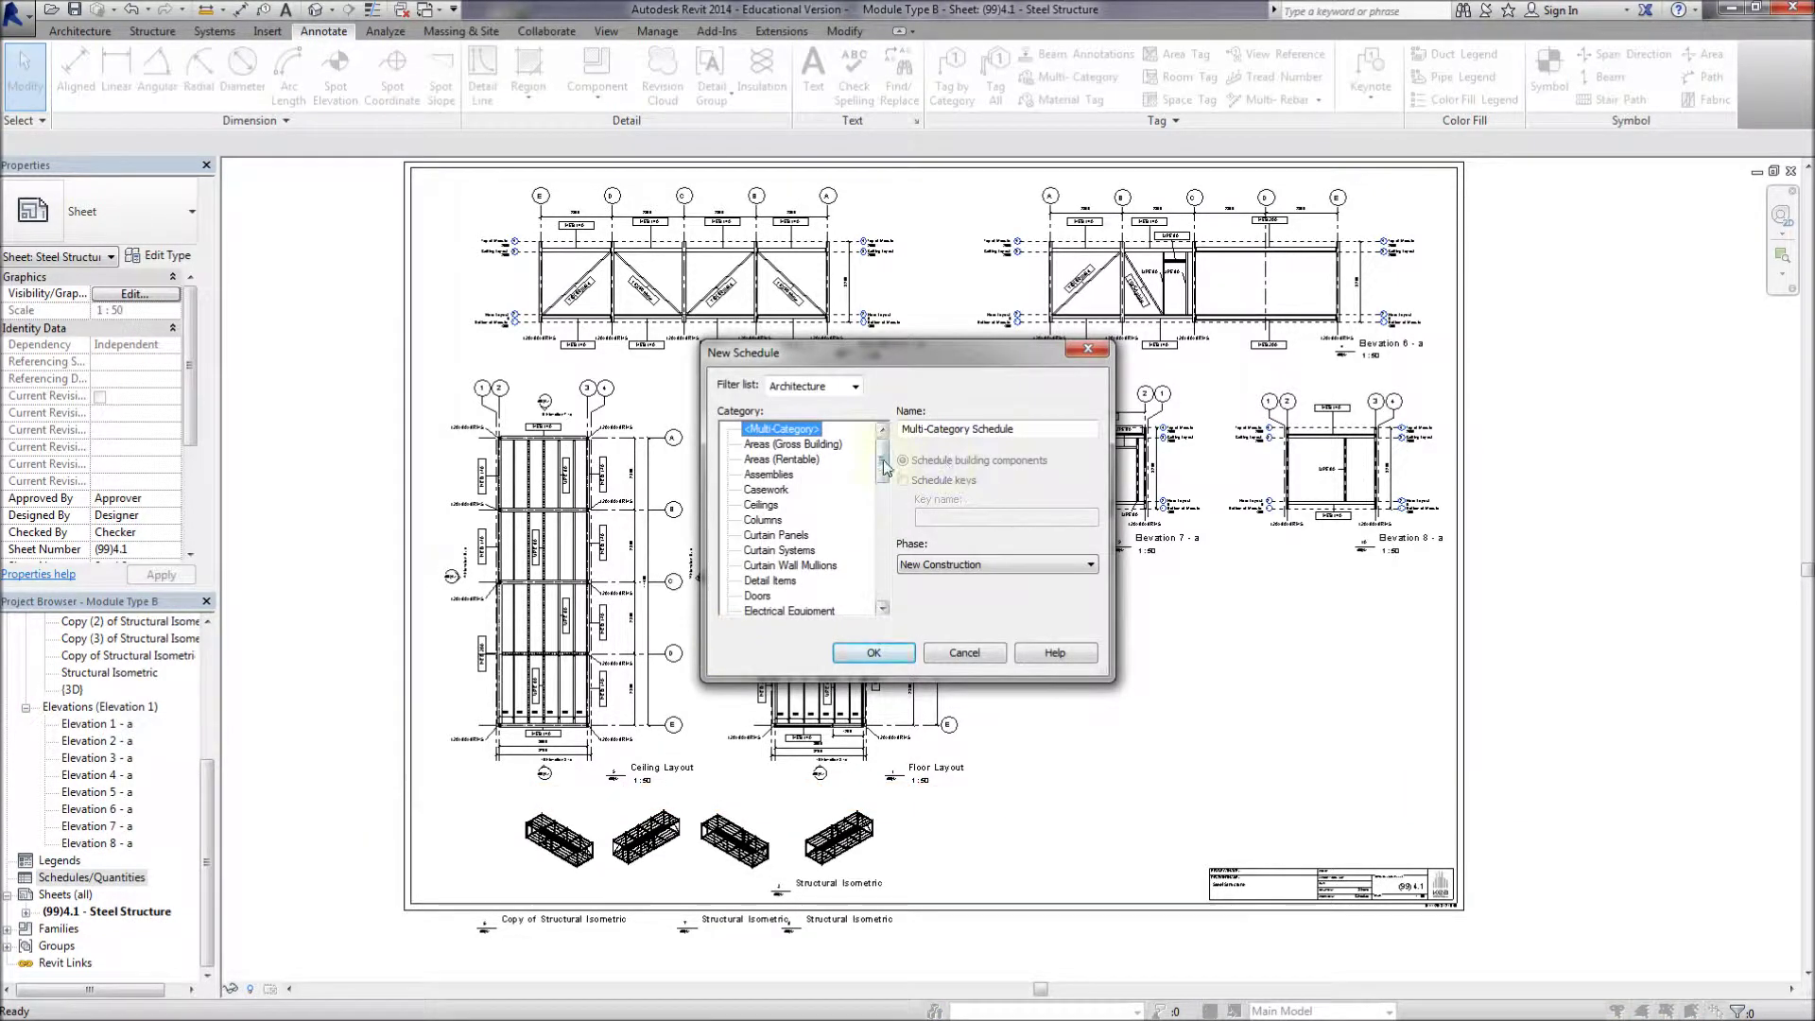
drag(885, 466, 879, 585)
click(803, 521)
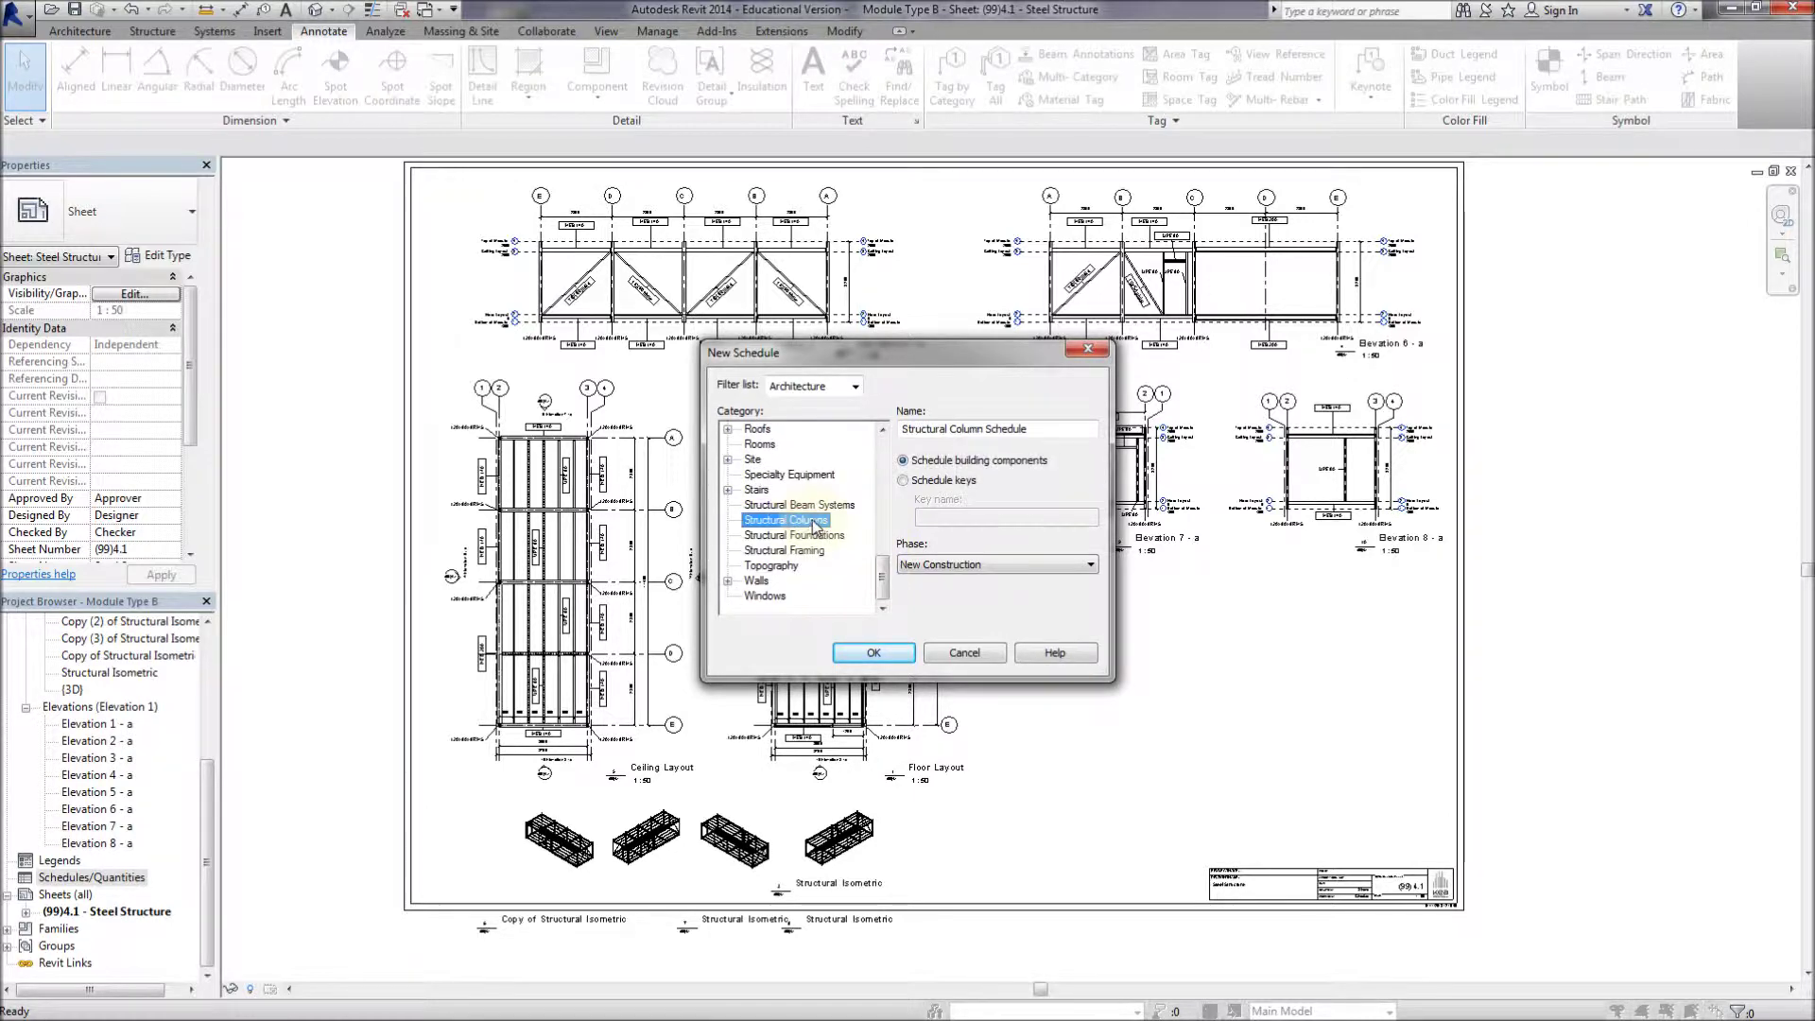
click(874, 653)
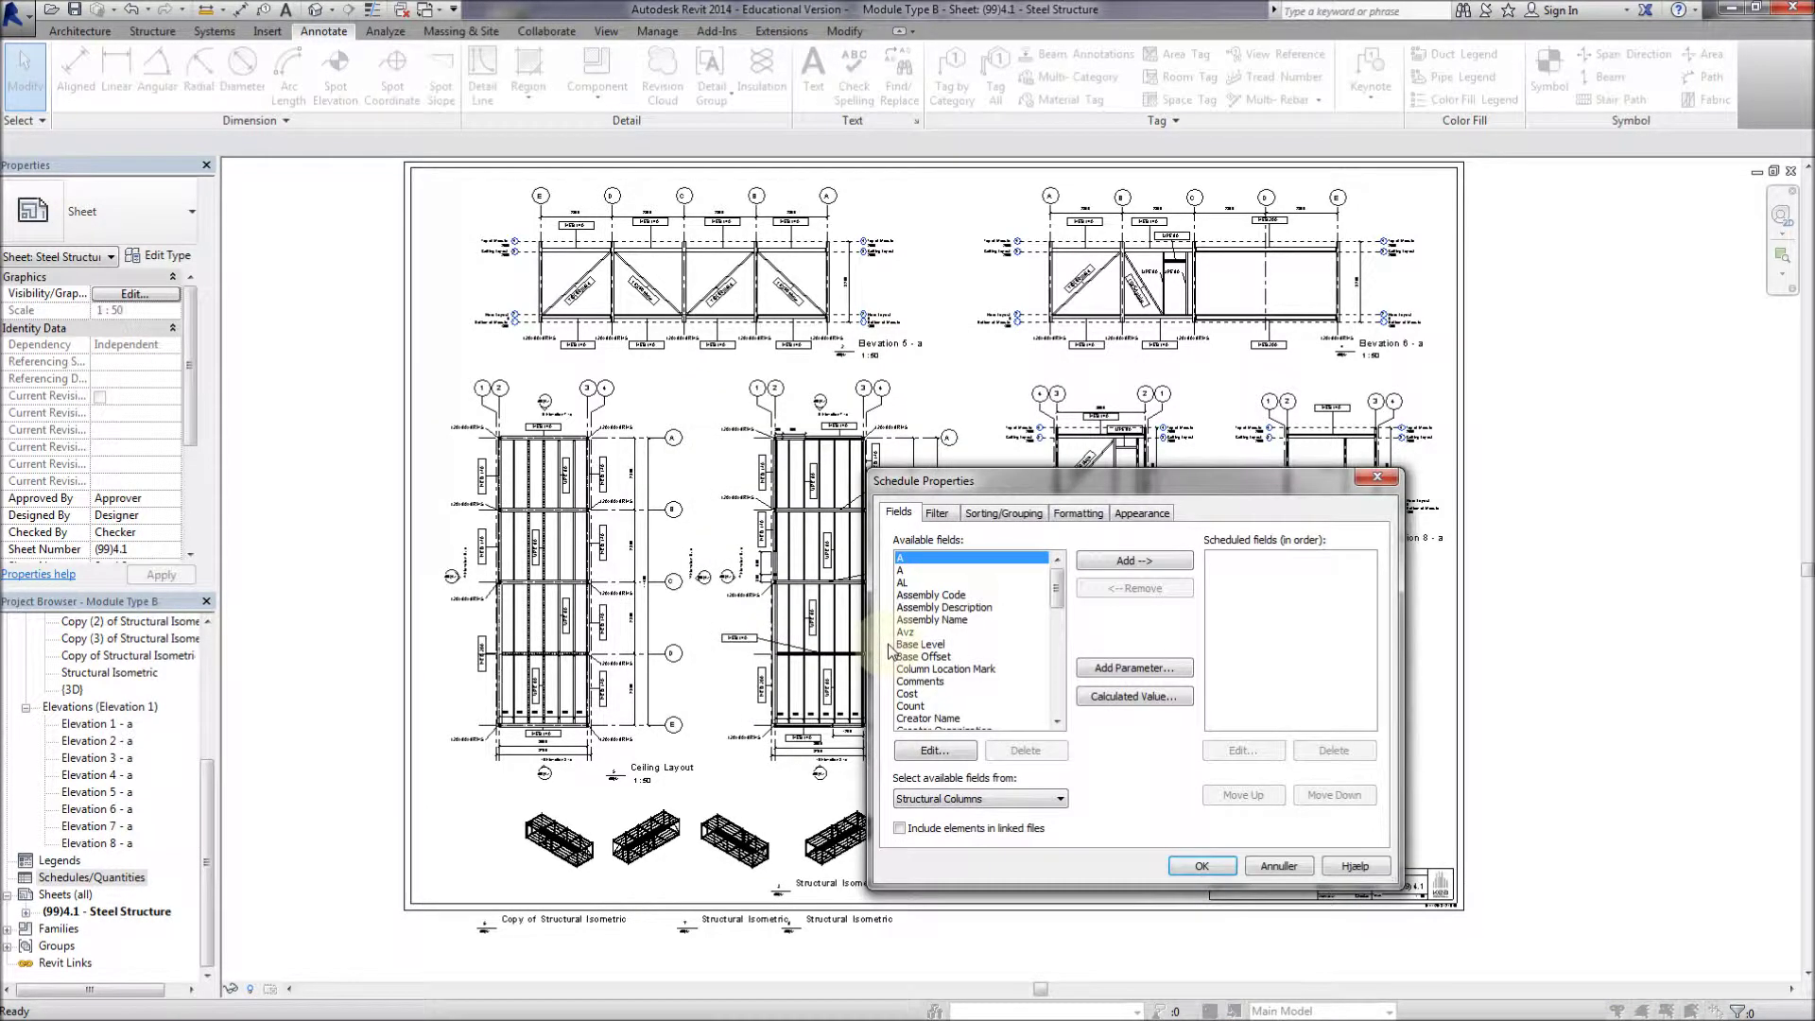
Add the Length, Type and Count fields to the Structural Column Schedule and generate it
drag(1059, 584, 1059, 654)
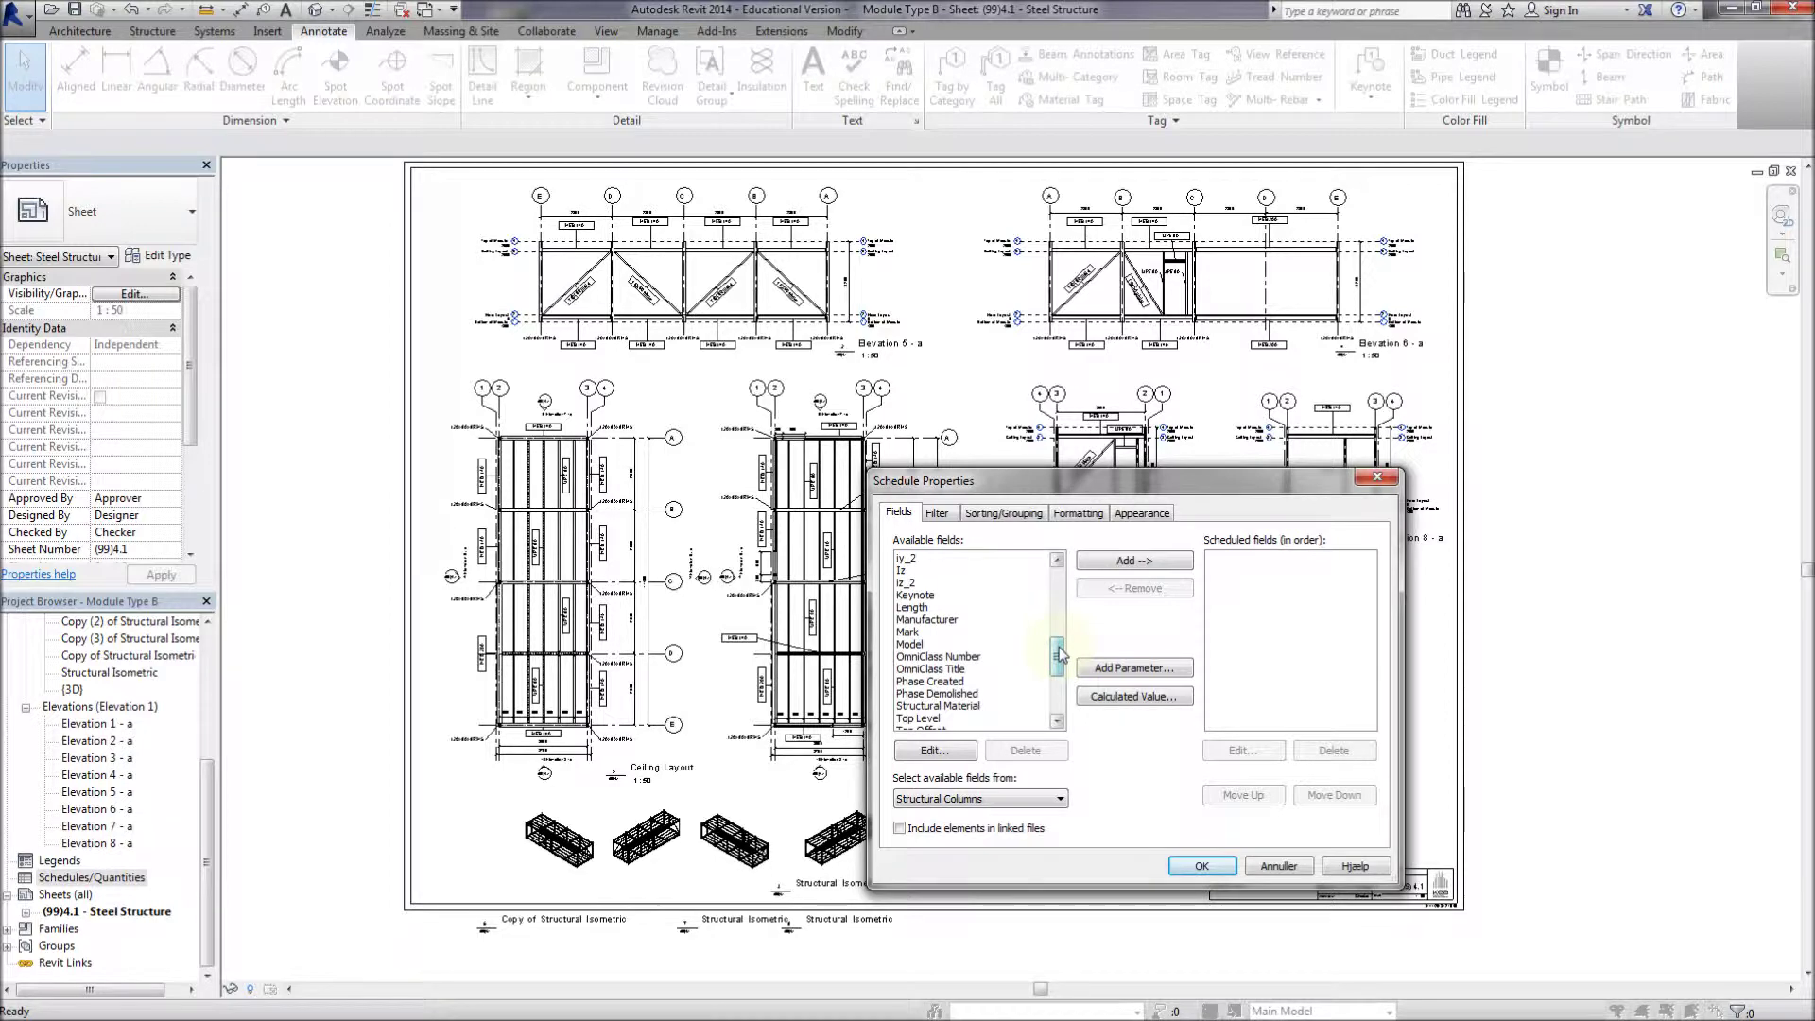
double_click(919, 608)
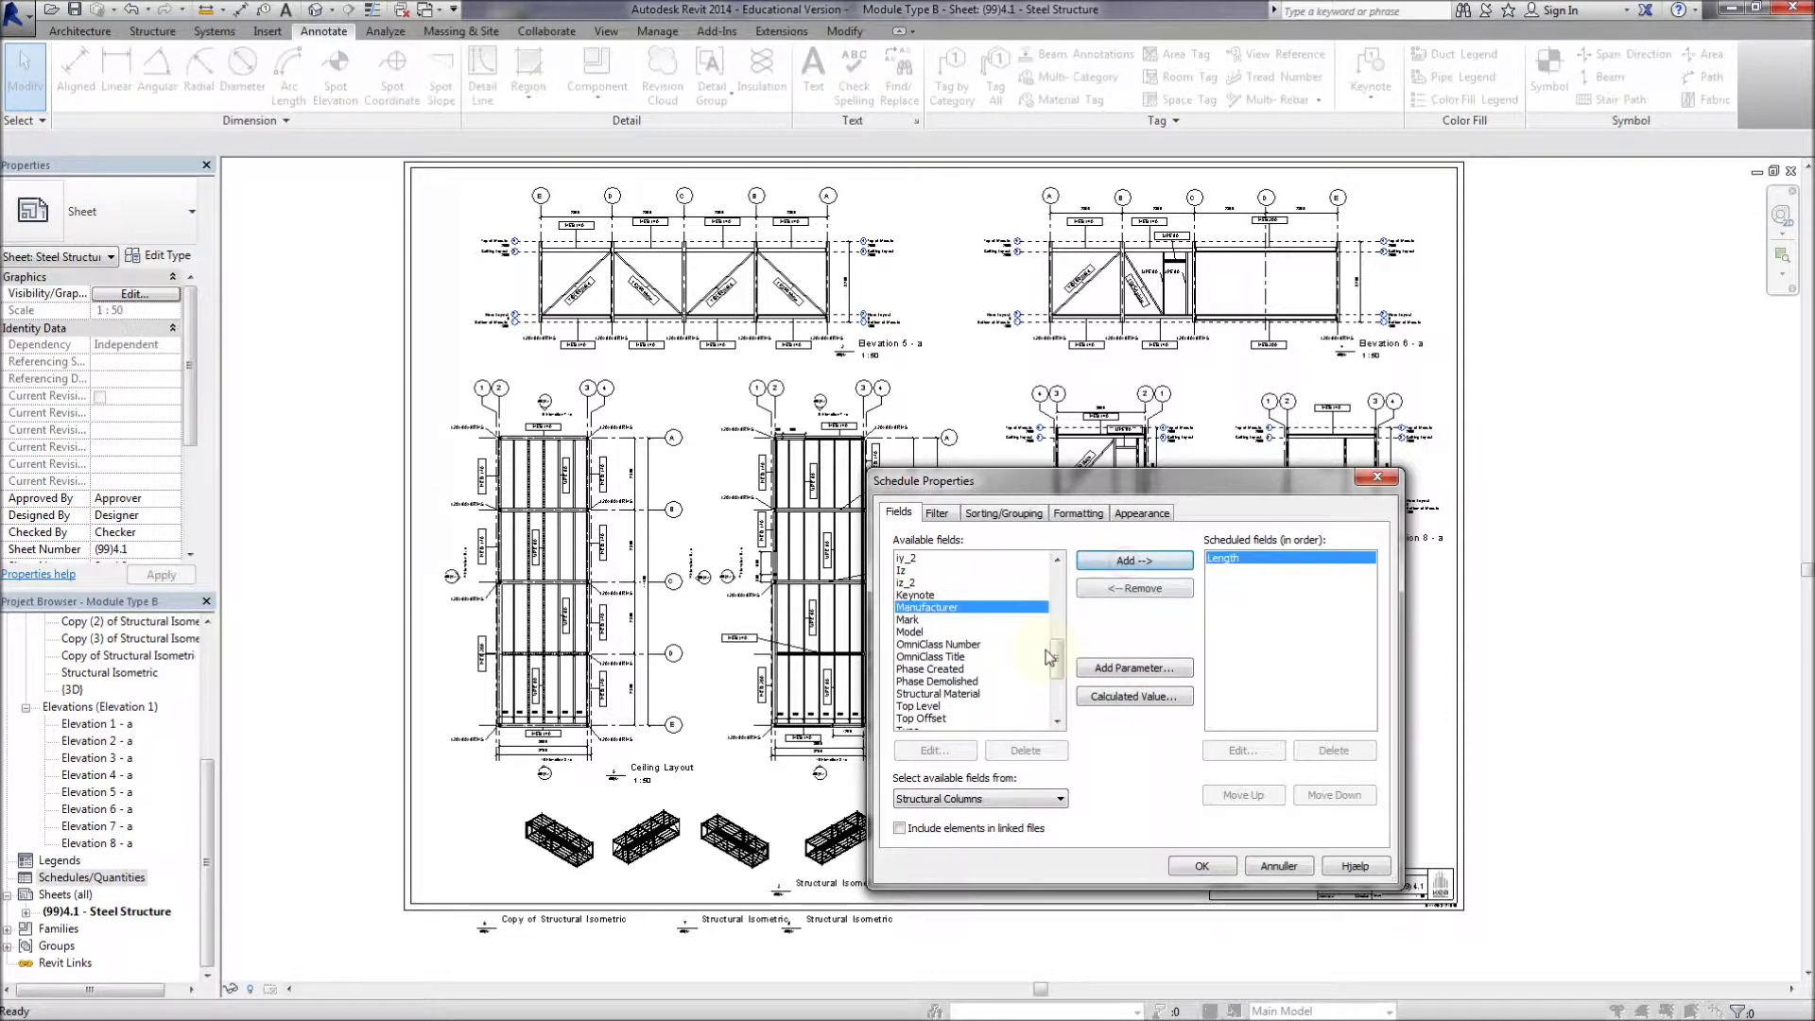
drag(1057, 658, 1058, 673)
click(983, 669)
click(1125, 561)
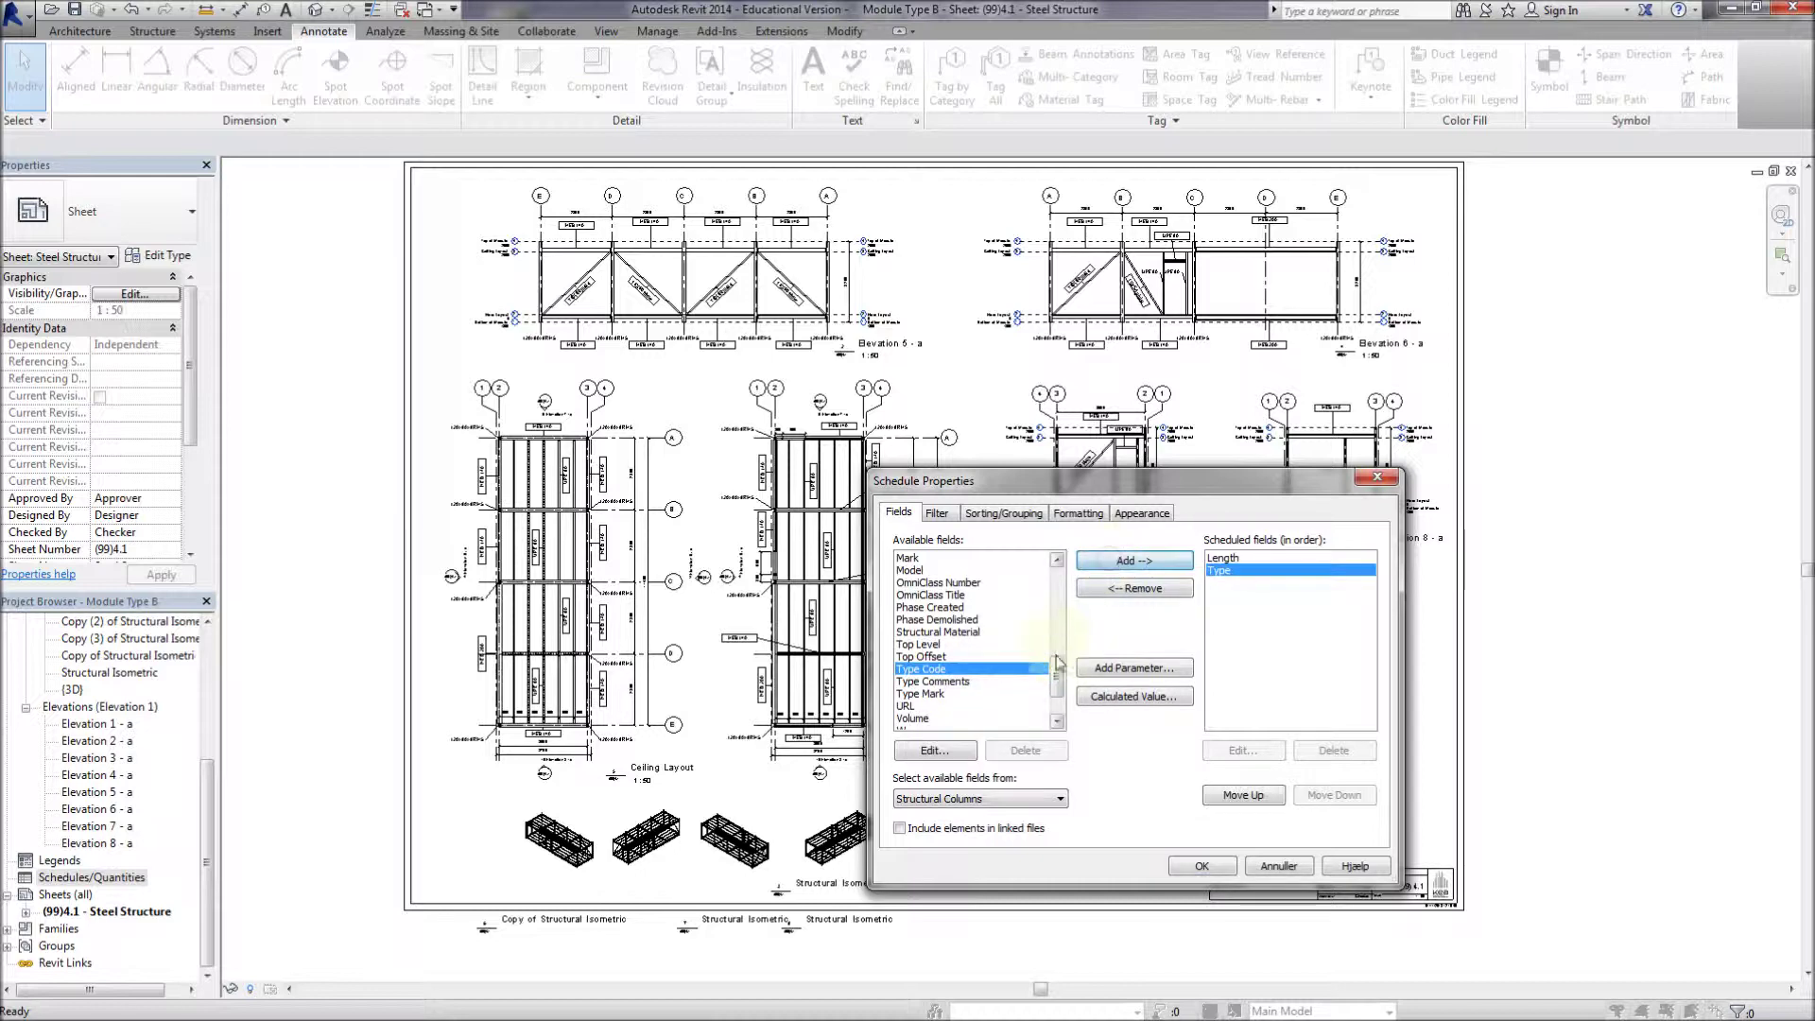
drag(1059, 672, 1054, 603)
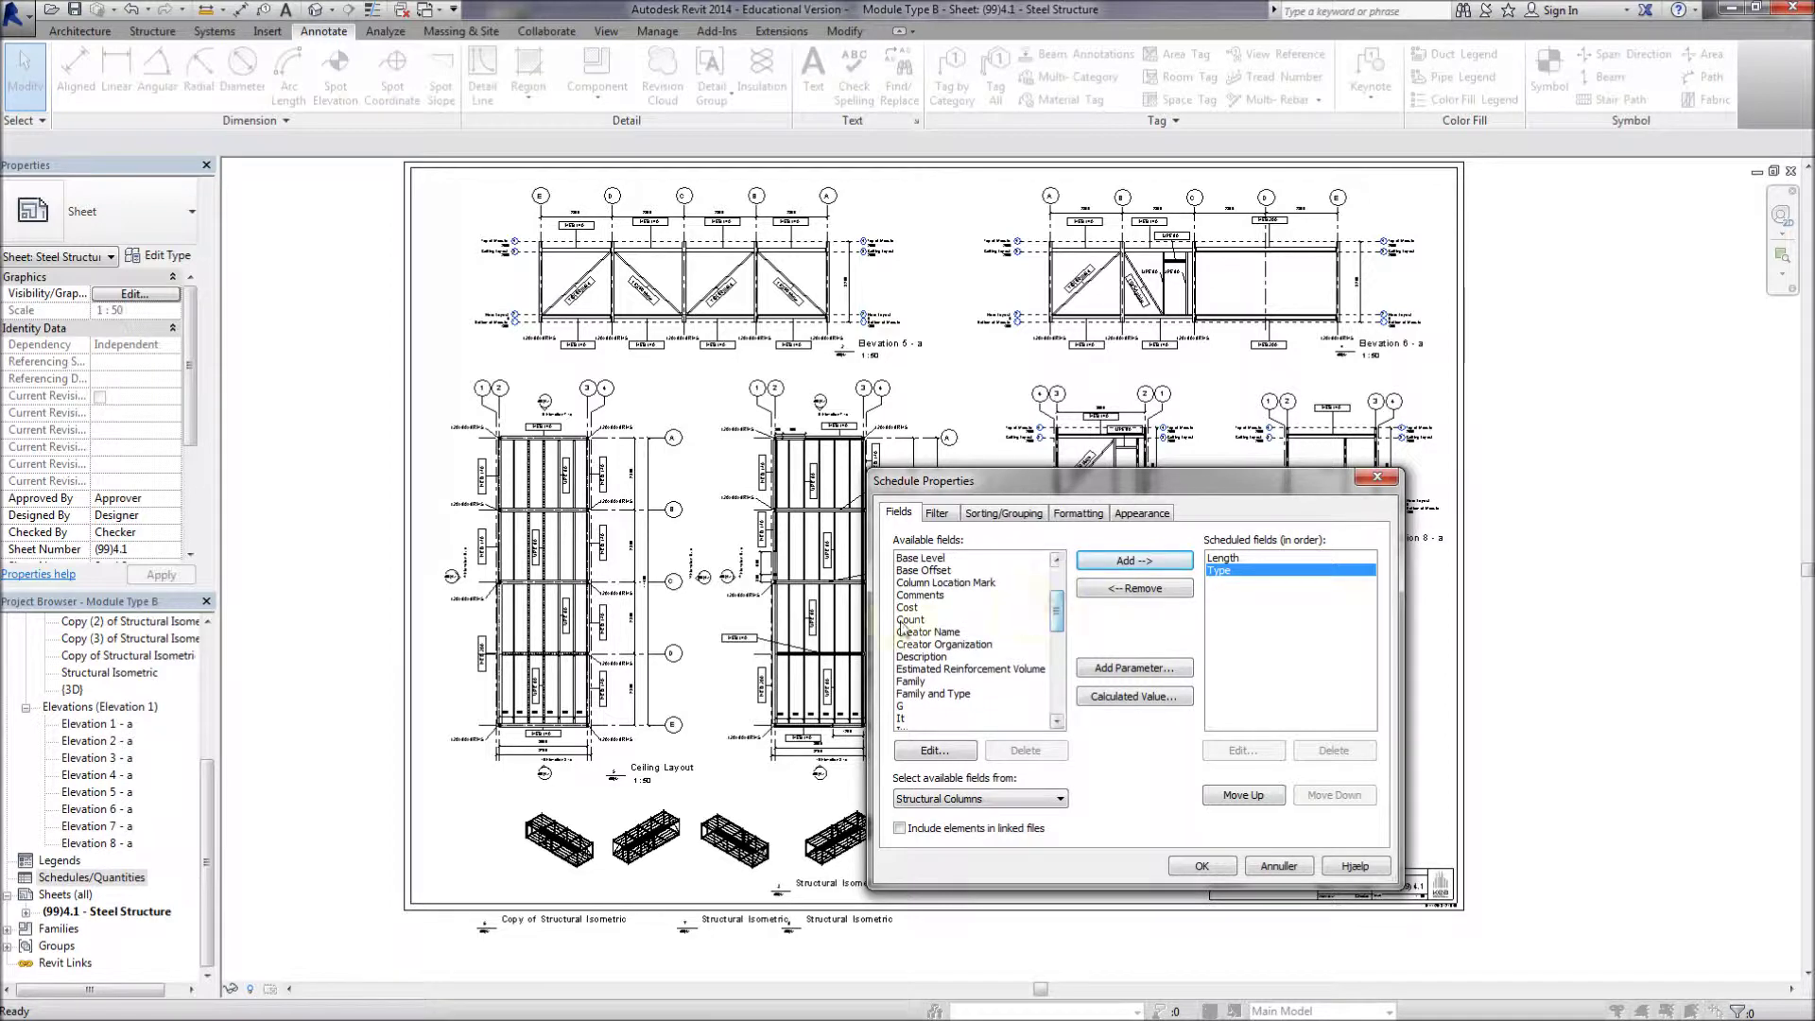
click(936, 619)
click(1110, 564)
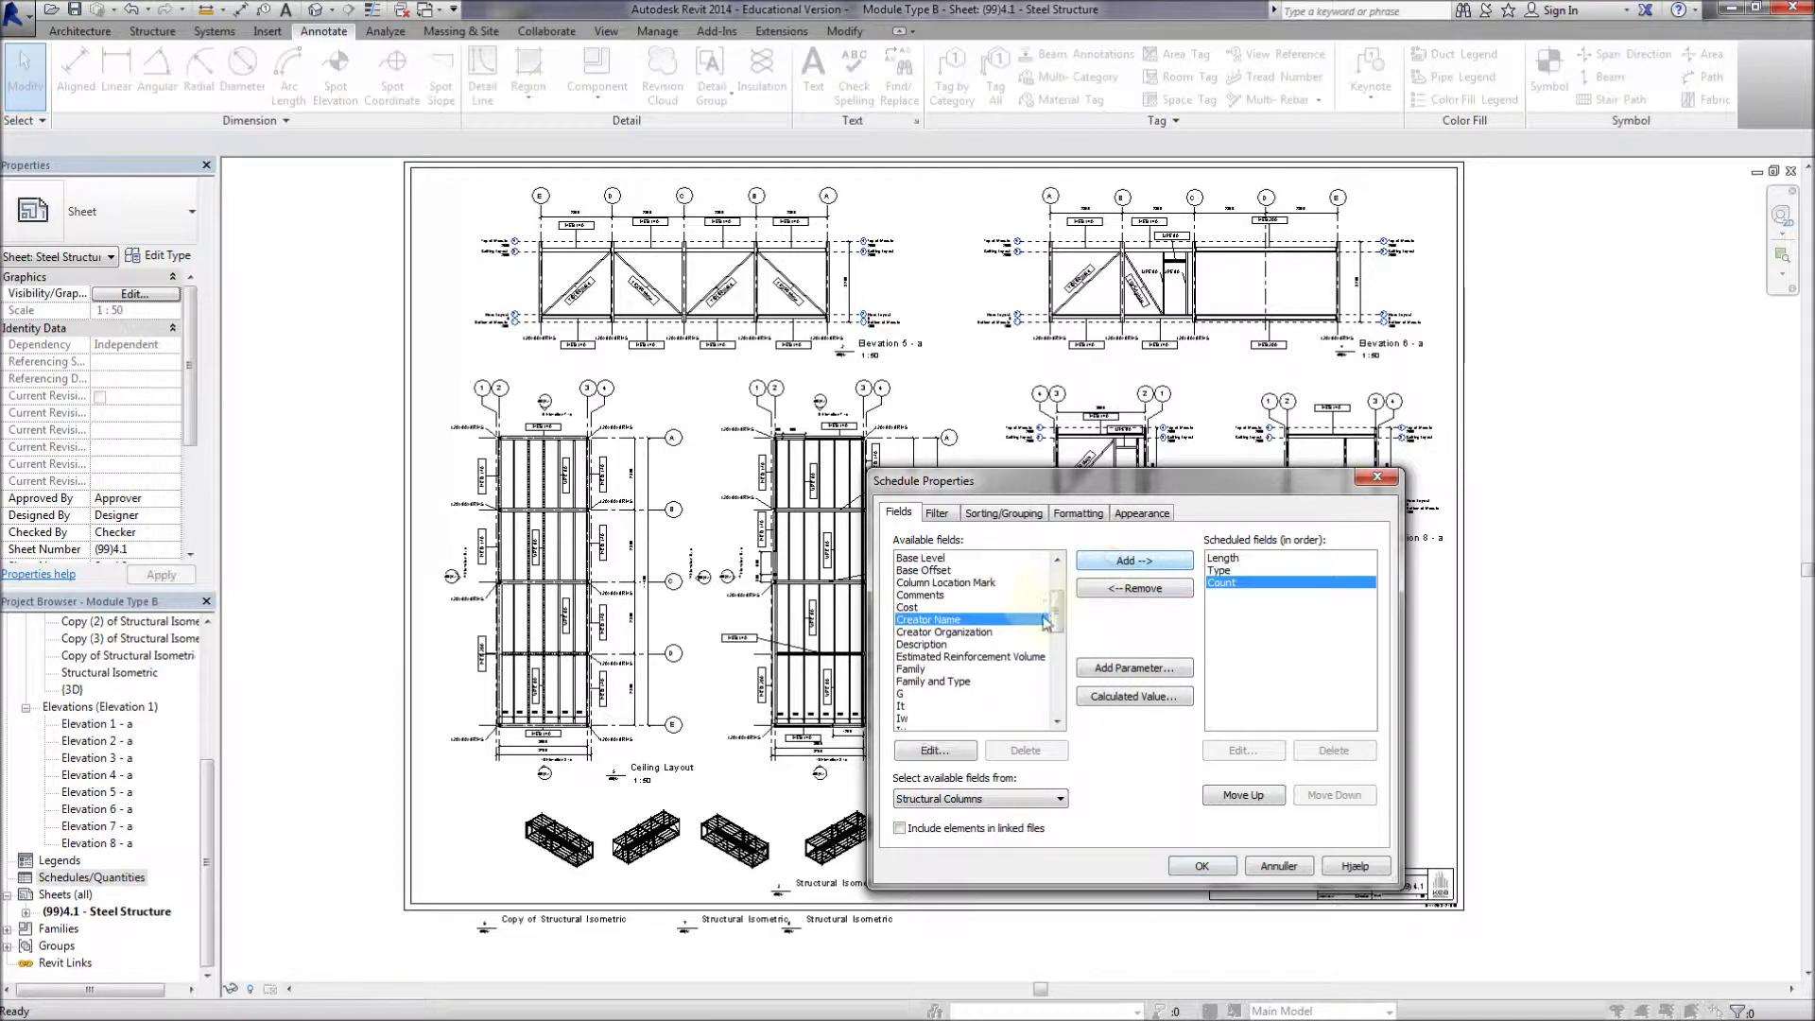
drag(1055, 619, 1057, 586)
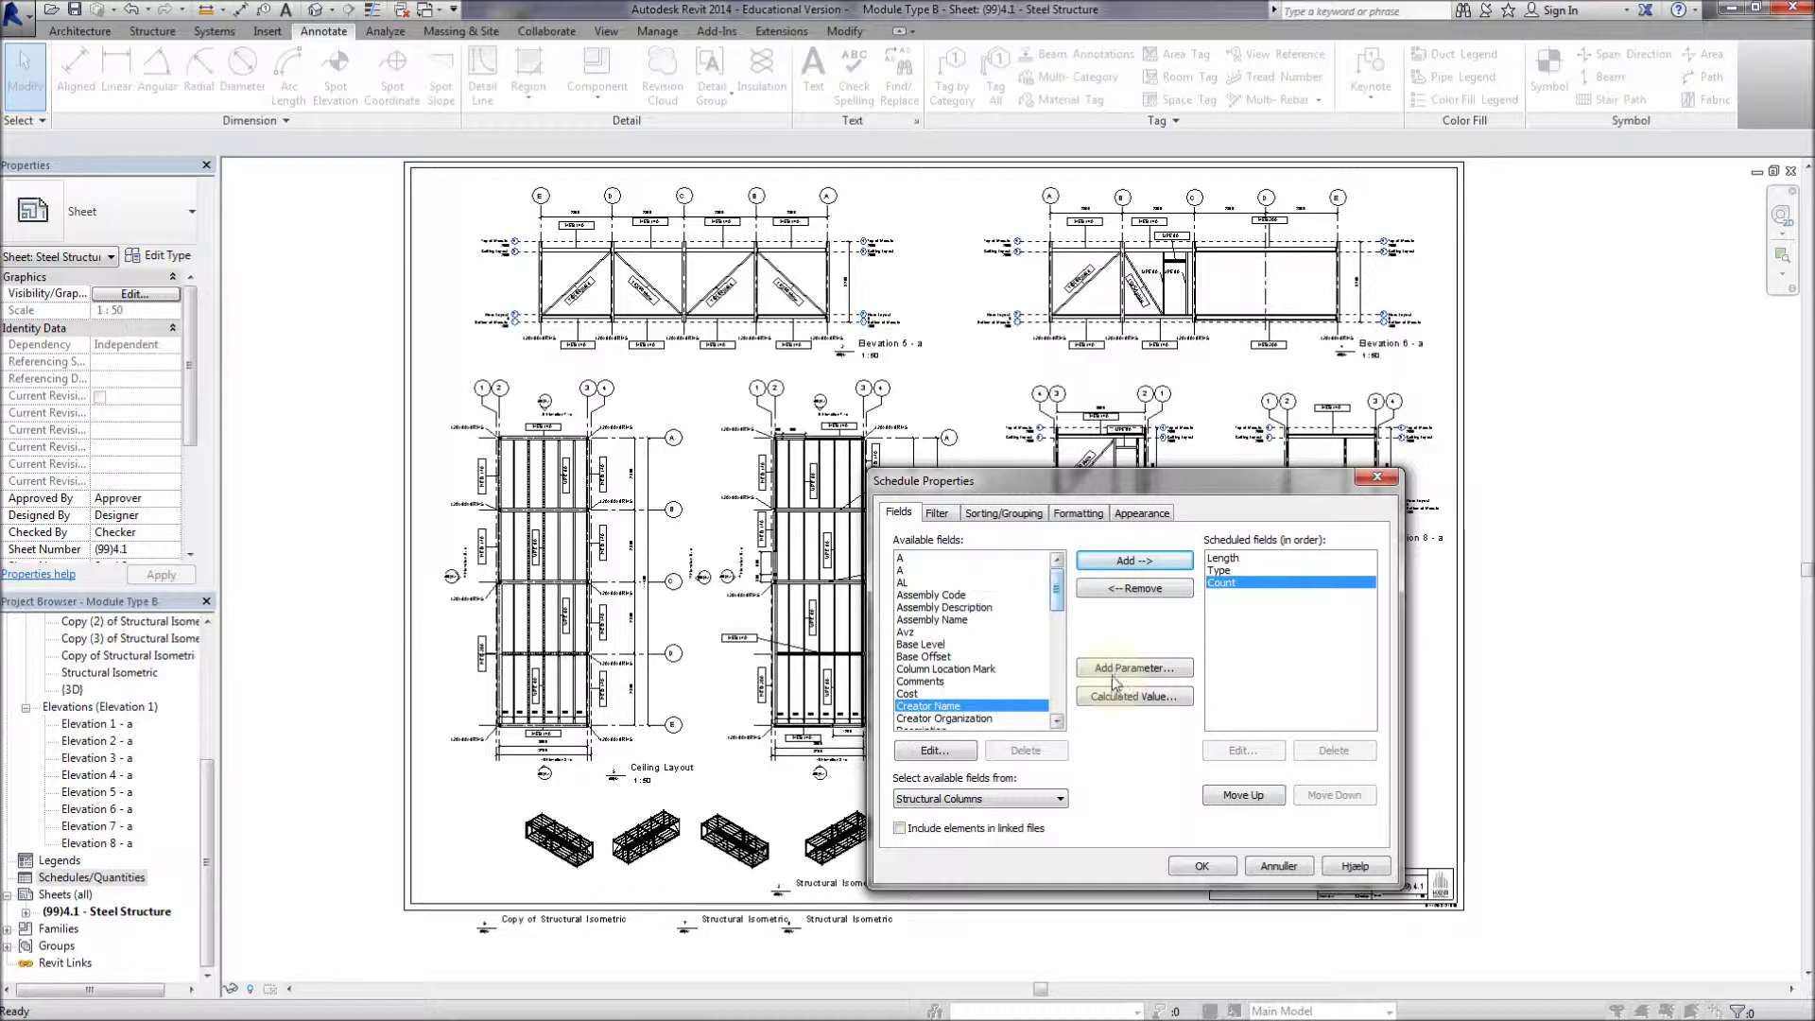
click(1202, 866)
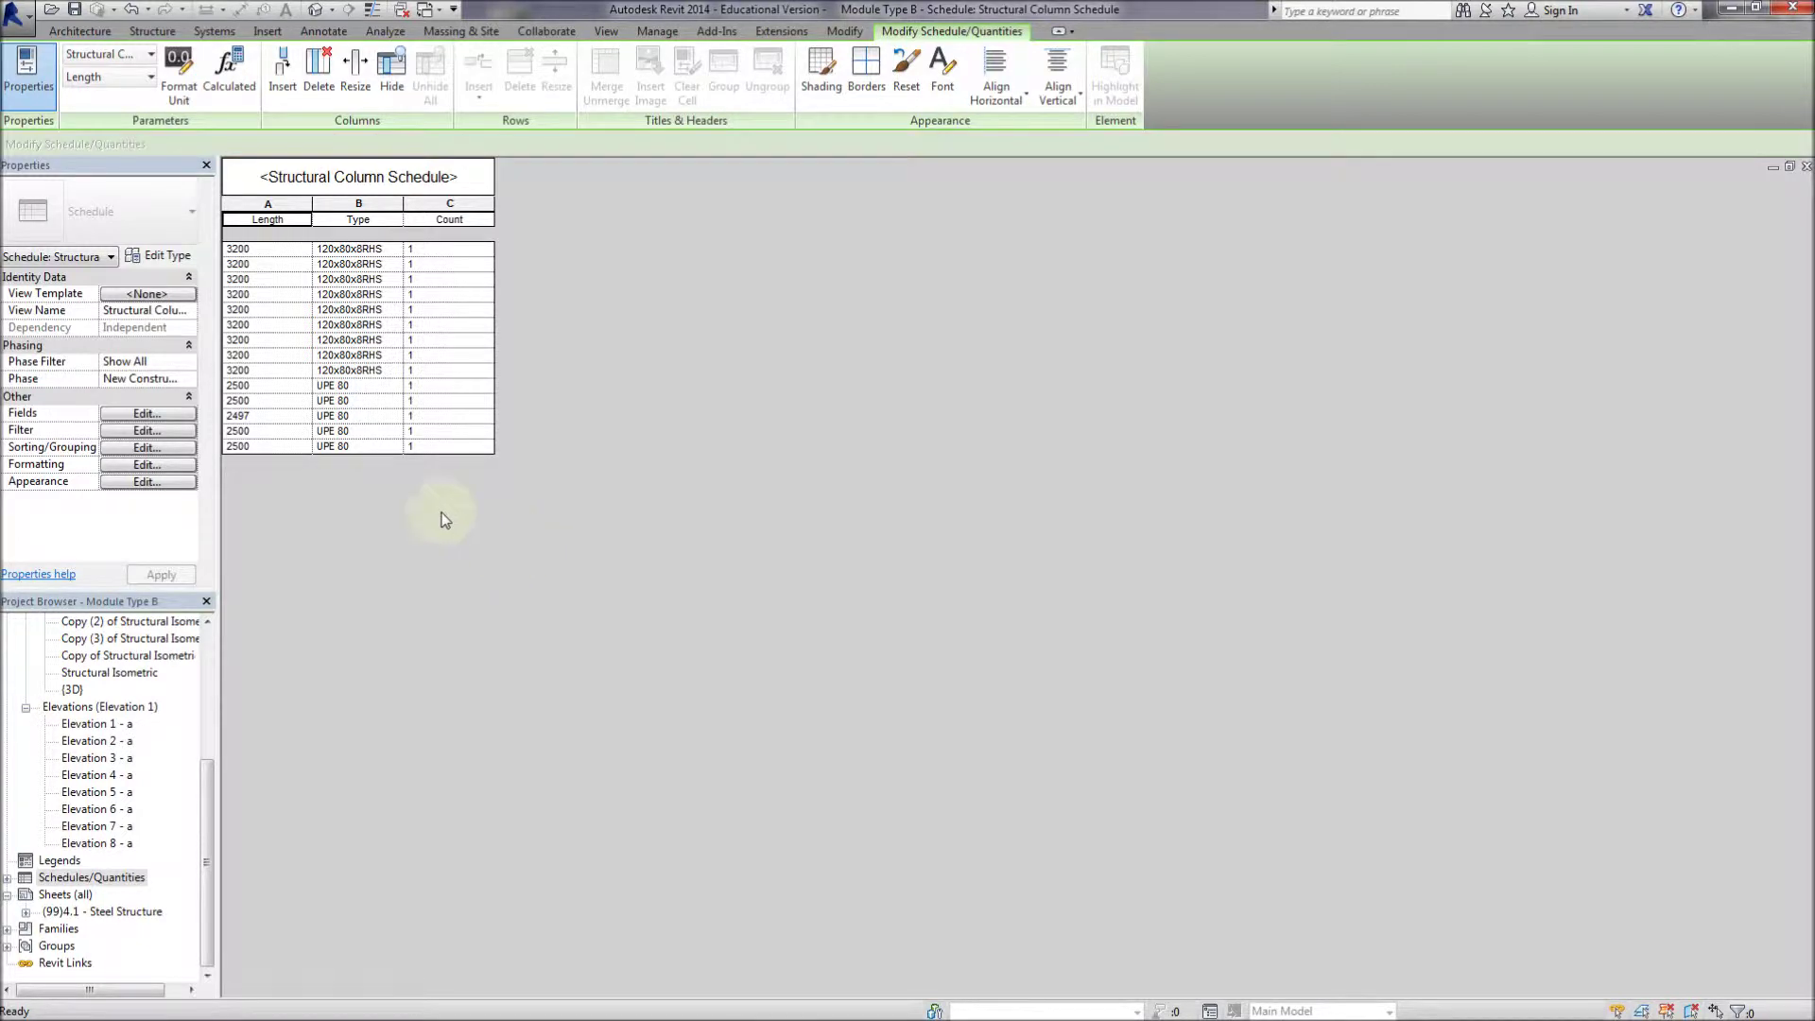
Sort the Structural Column Schedule by Type in ascending order
click(186, 415)
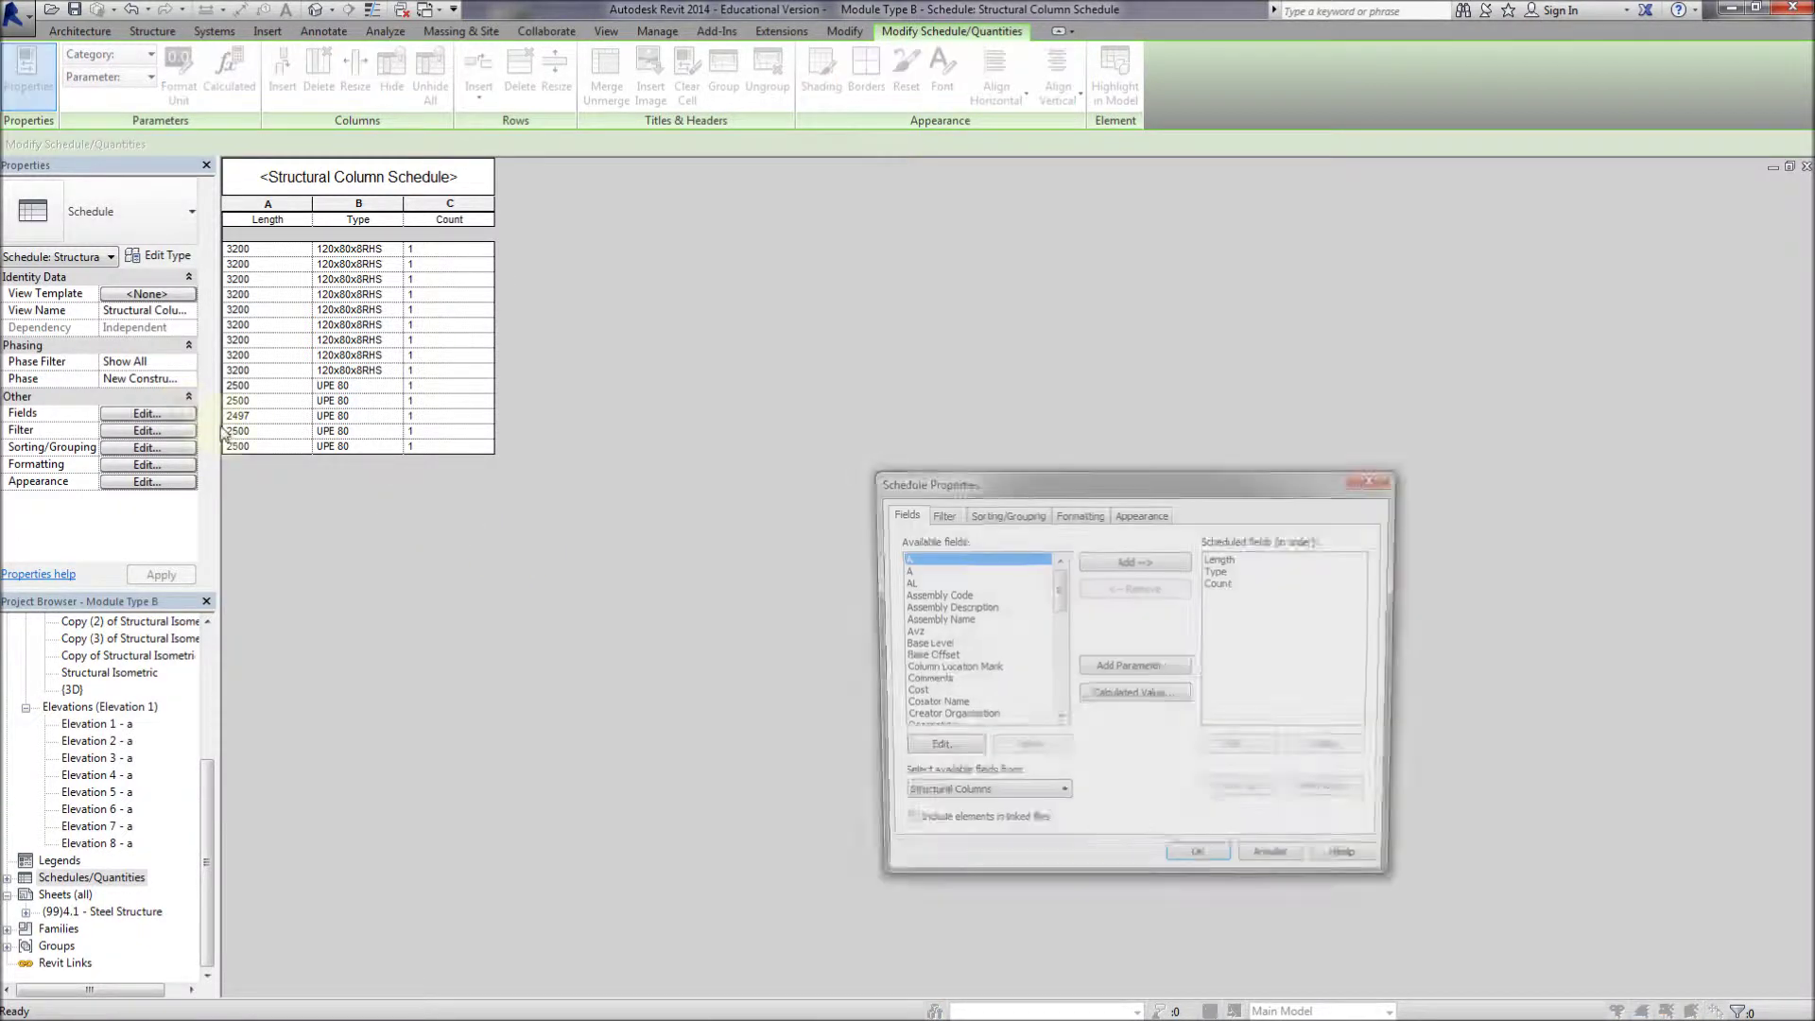
click(1008, 515)
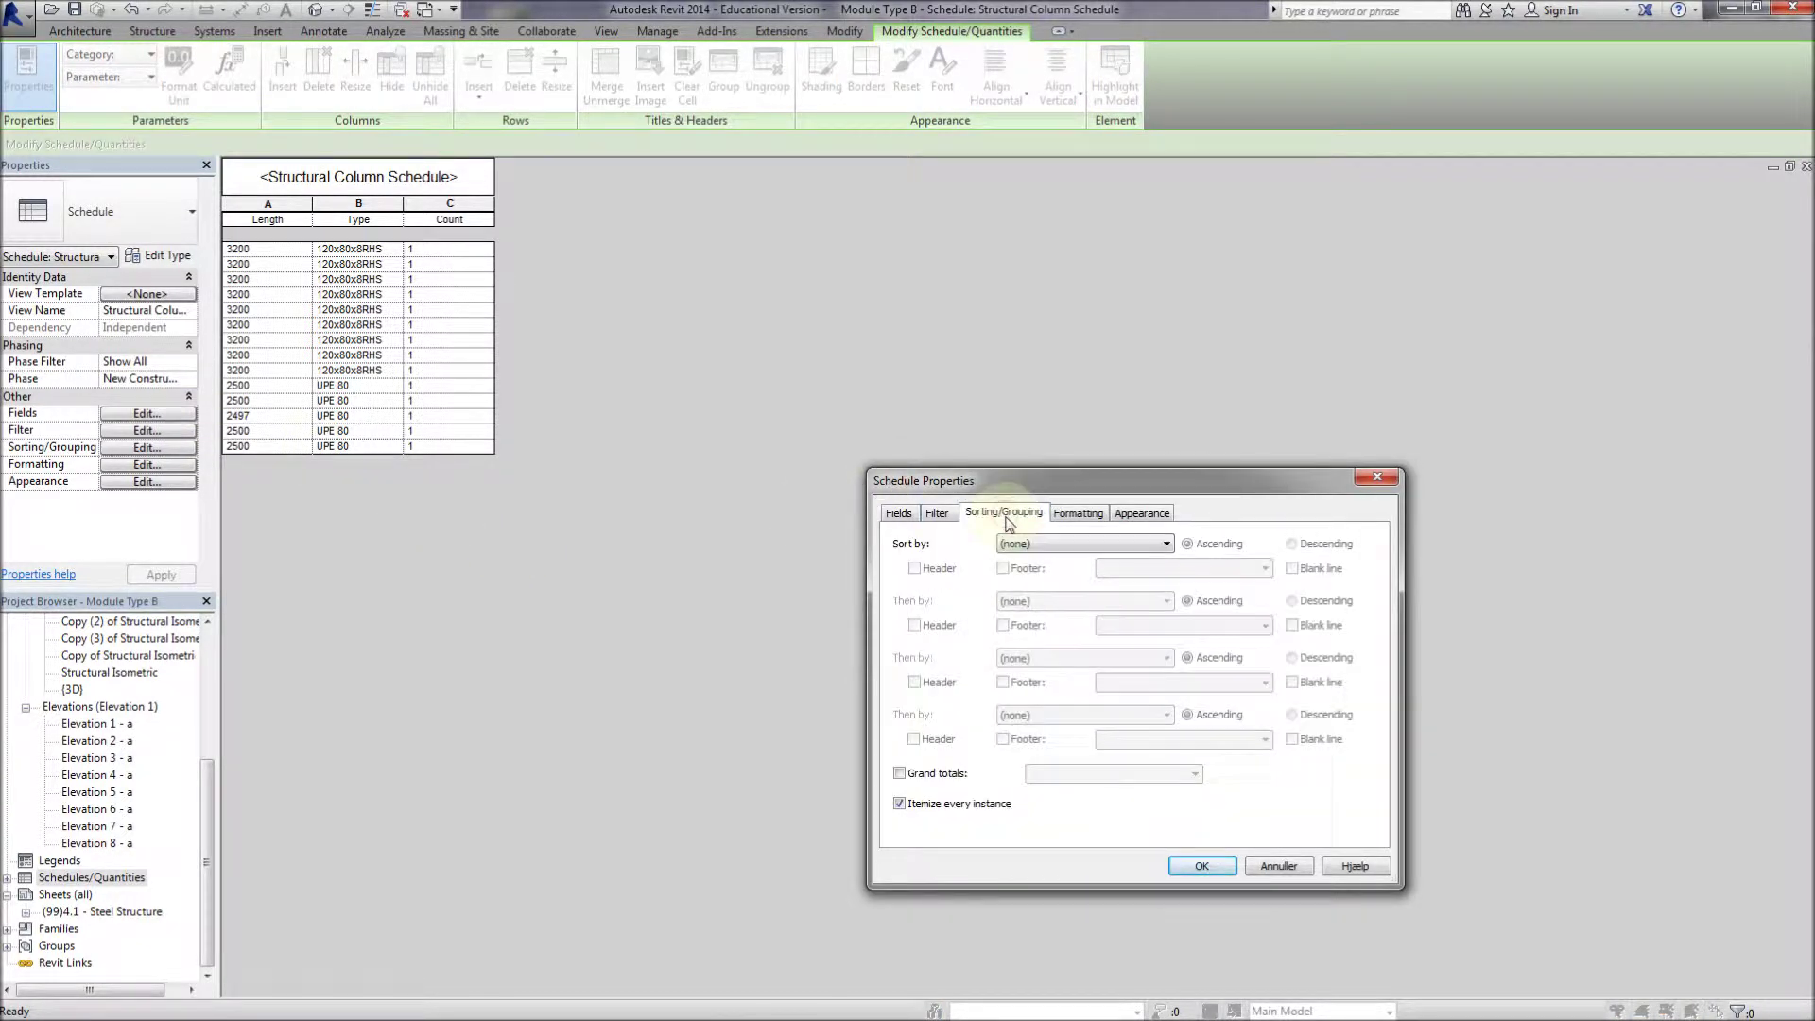
click(1016, 546)
click(1014, 584)
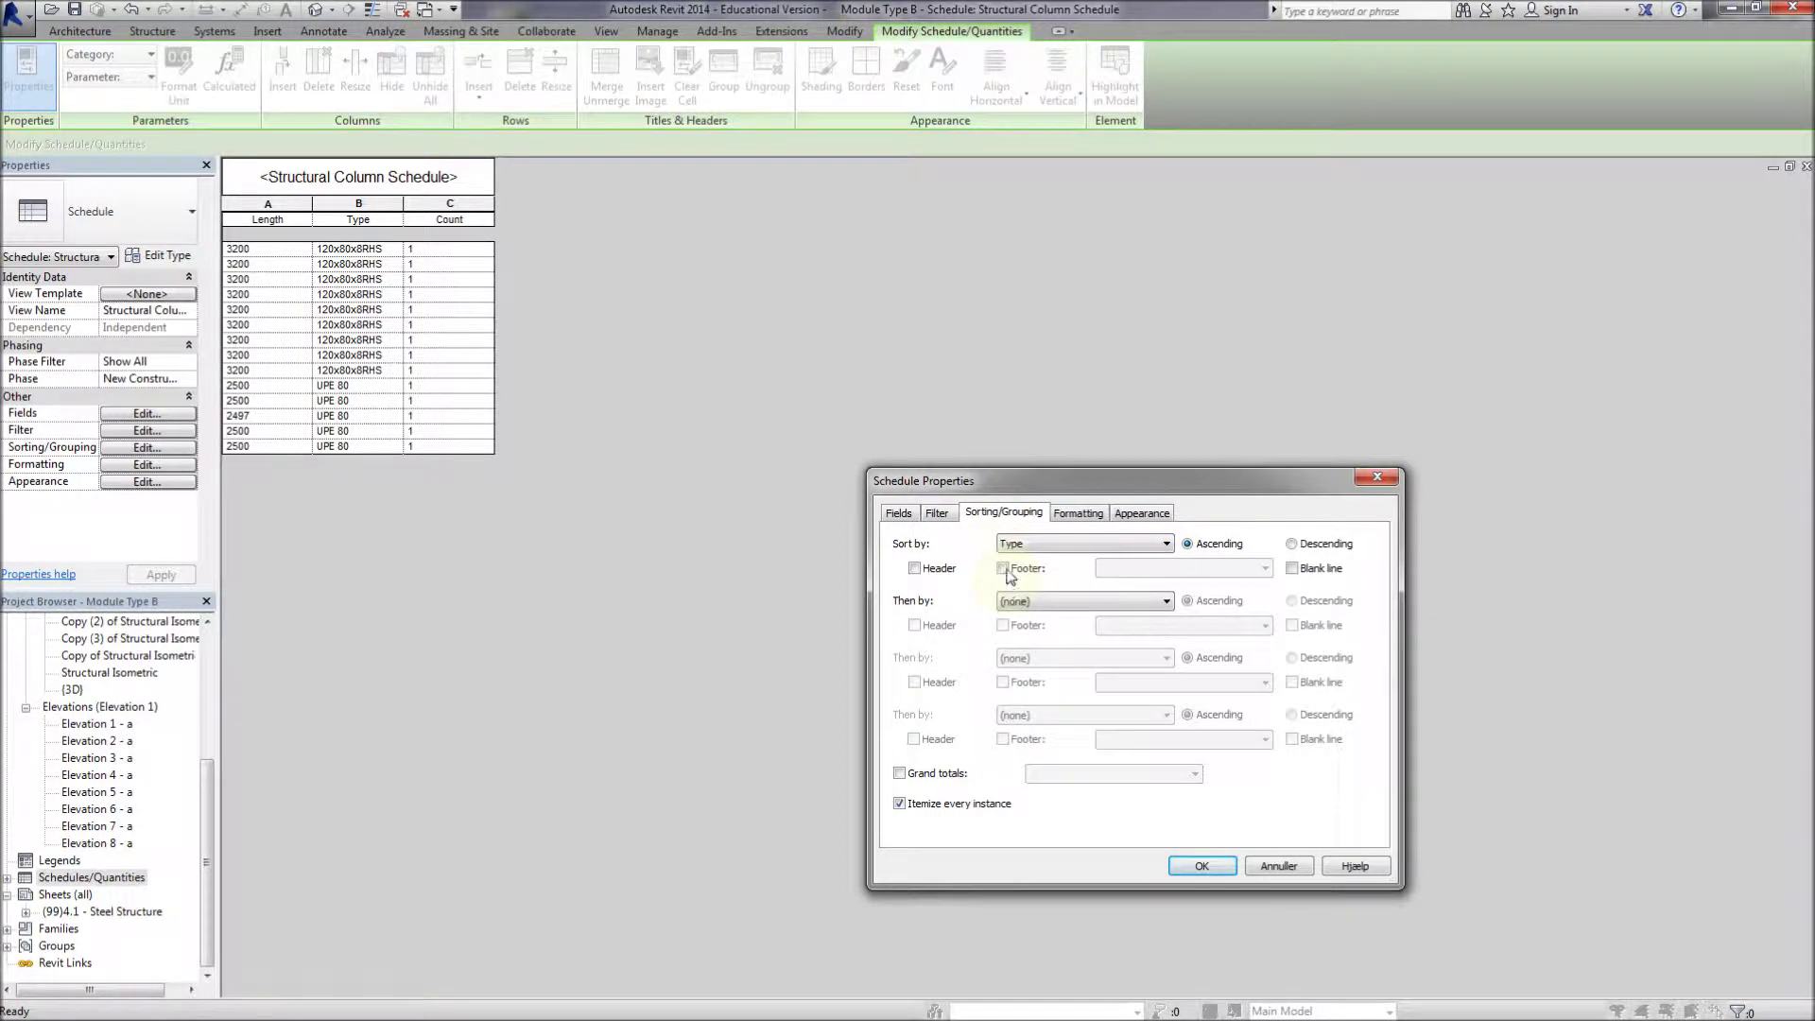
click(1197, 866)
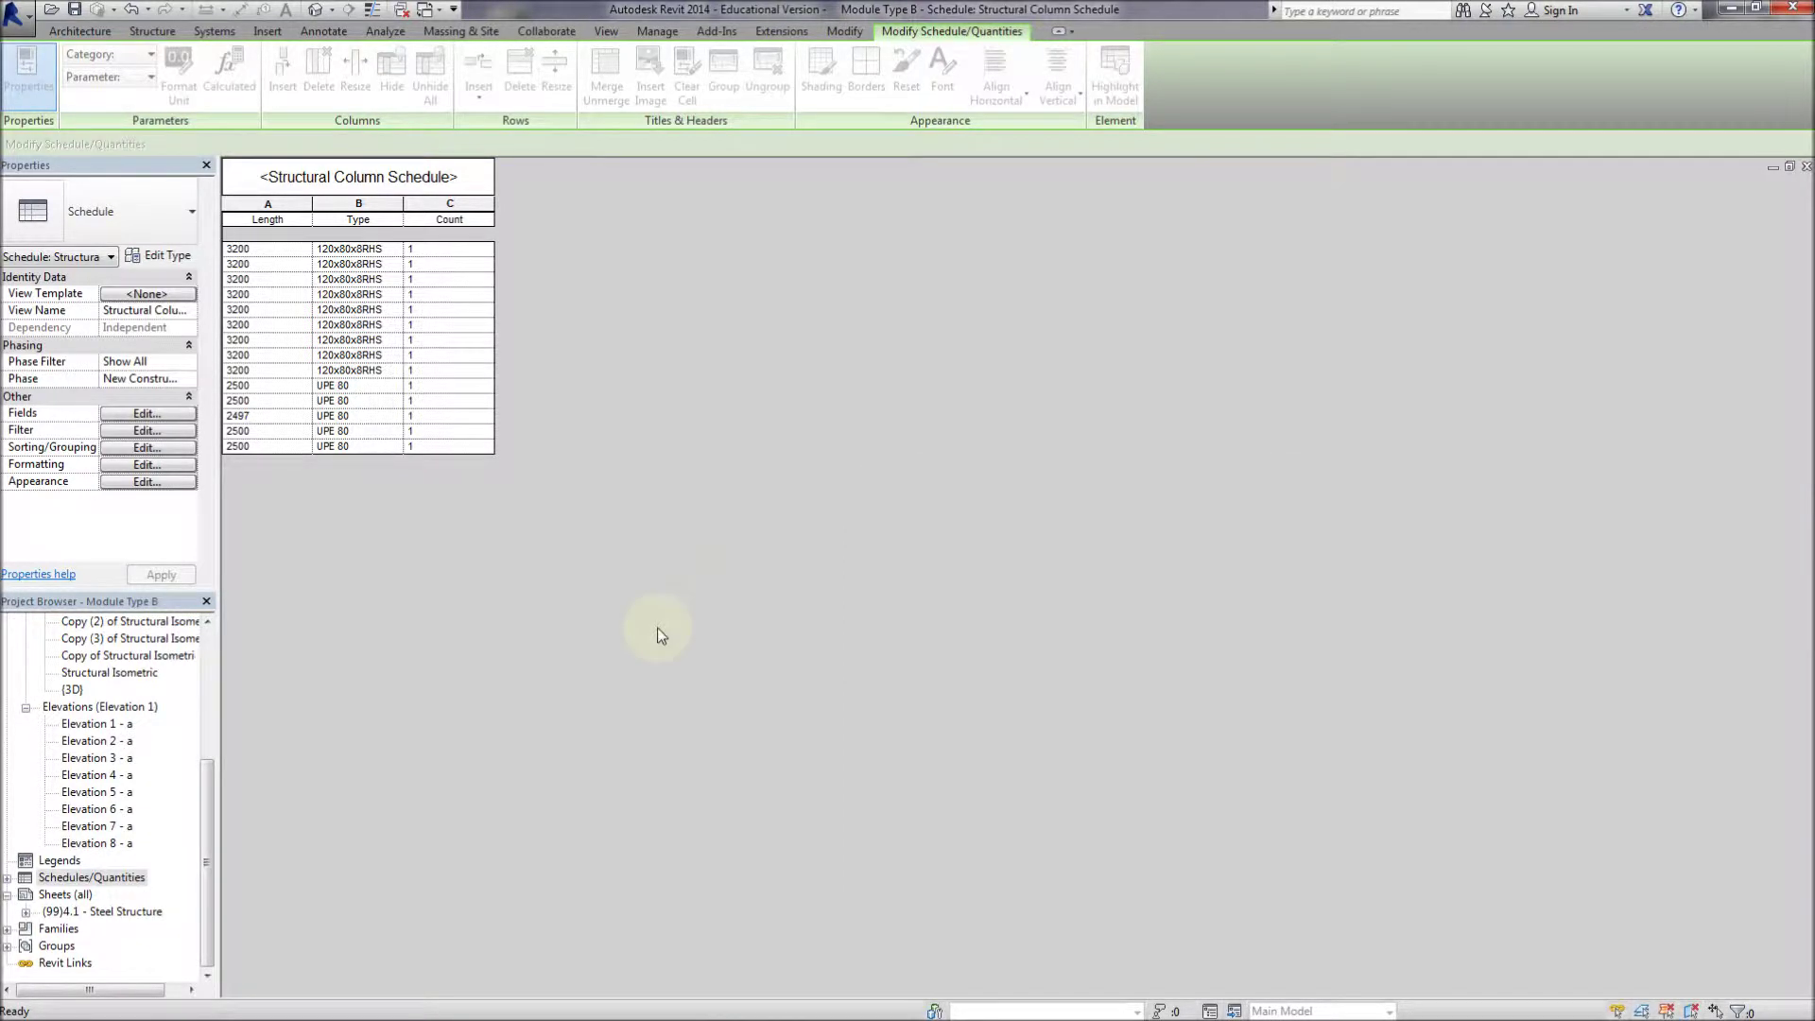
Stop itemizing every instance in the Structural Column Schedule so identical types are grouped
click(157, 416)
click(1003, 512)
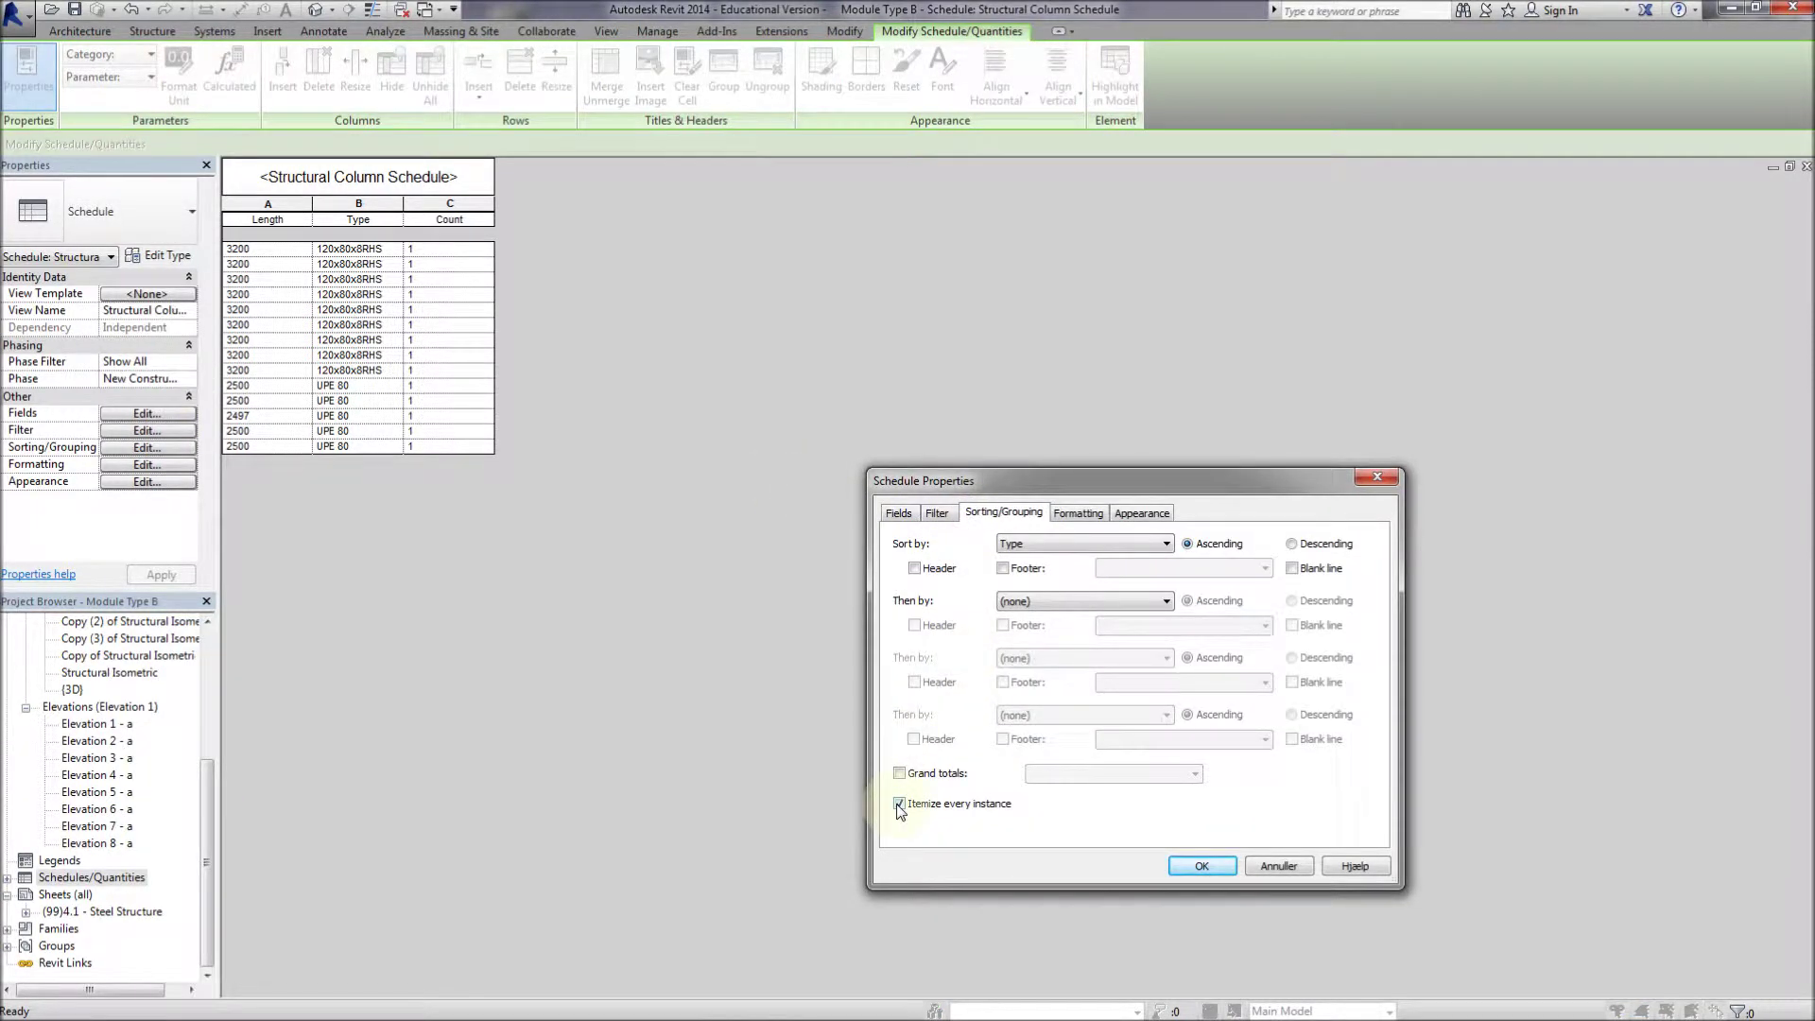
click(1202, 866)
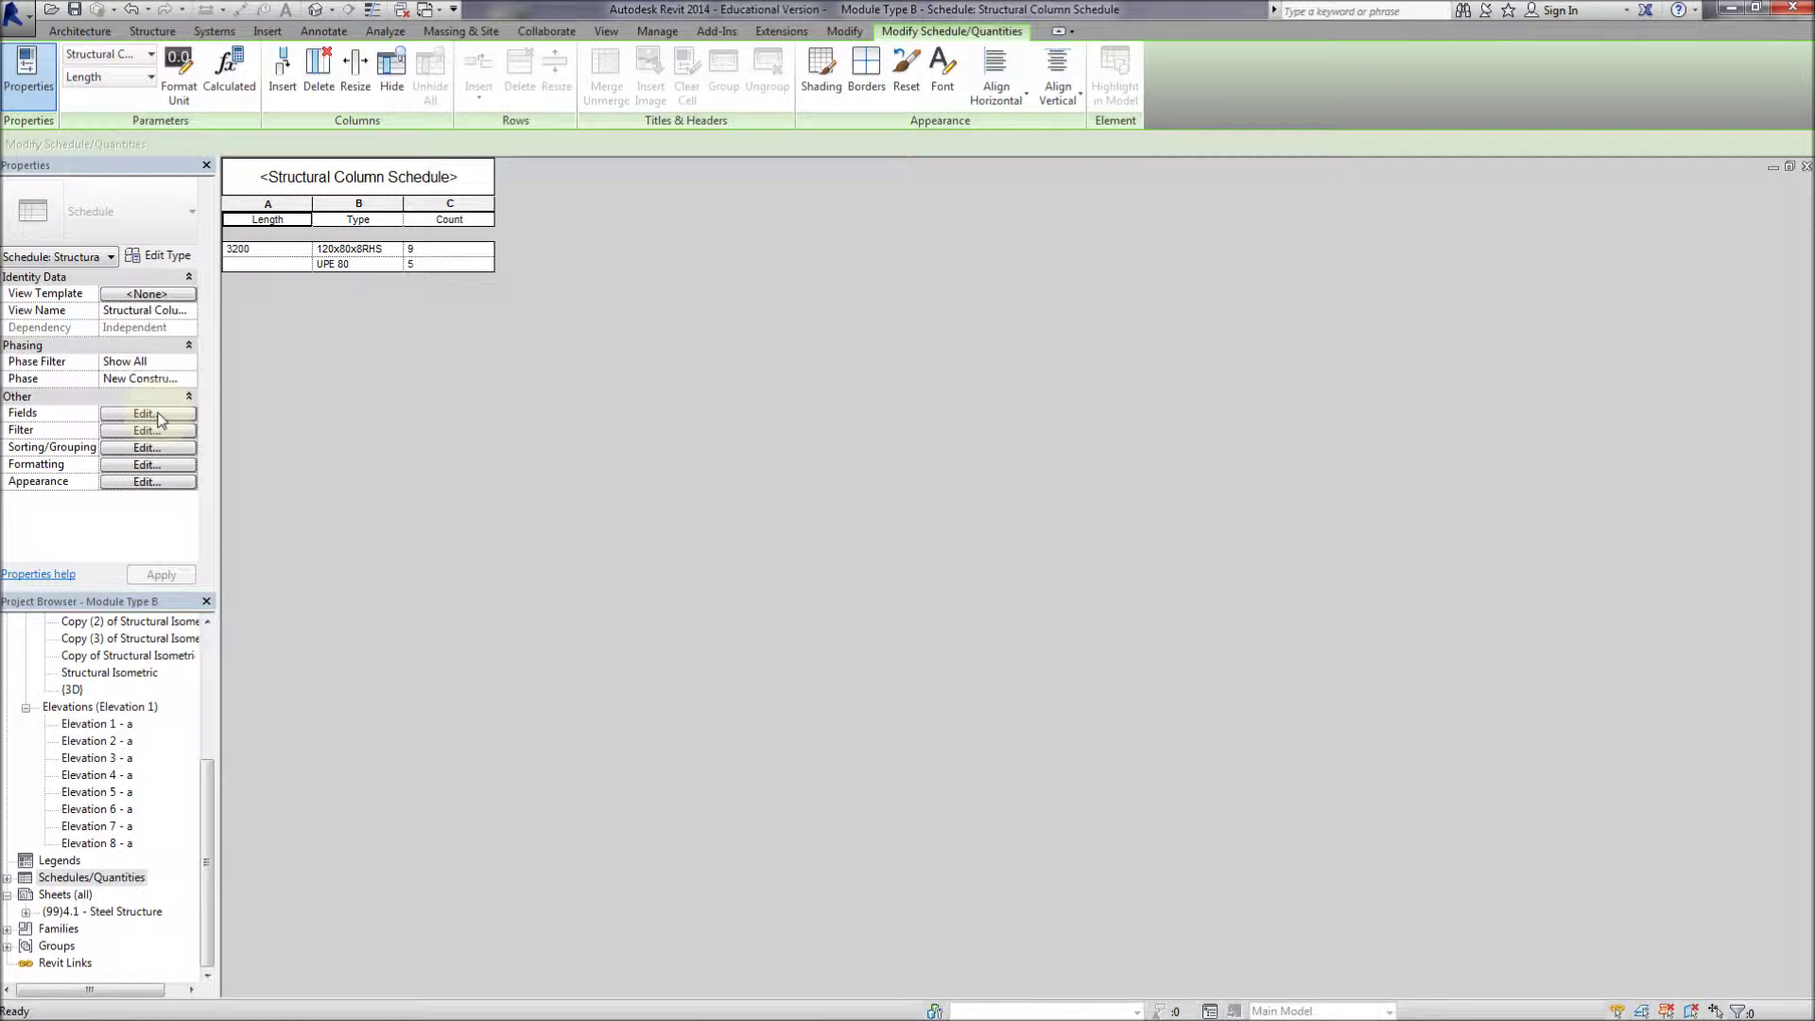
Add Length, ascending, as the second sorting level of the Structural Column Schedule, and select the 2497 length cell
click(147, 413)
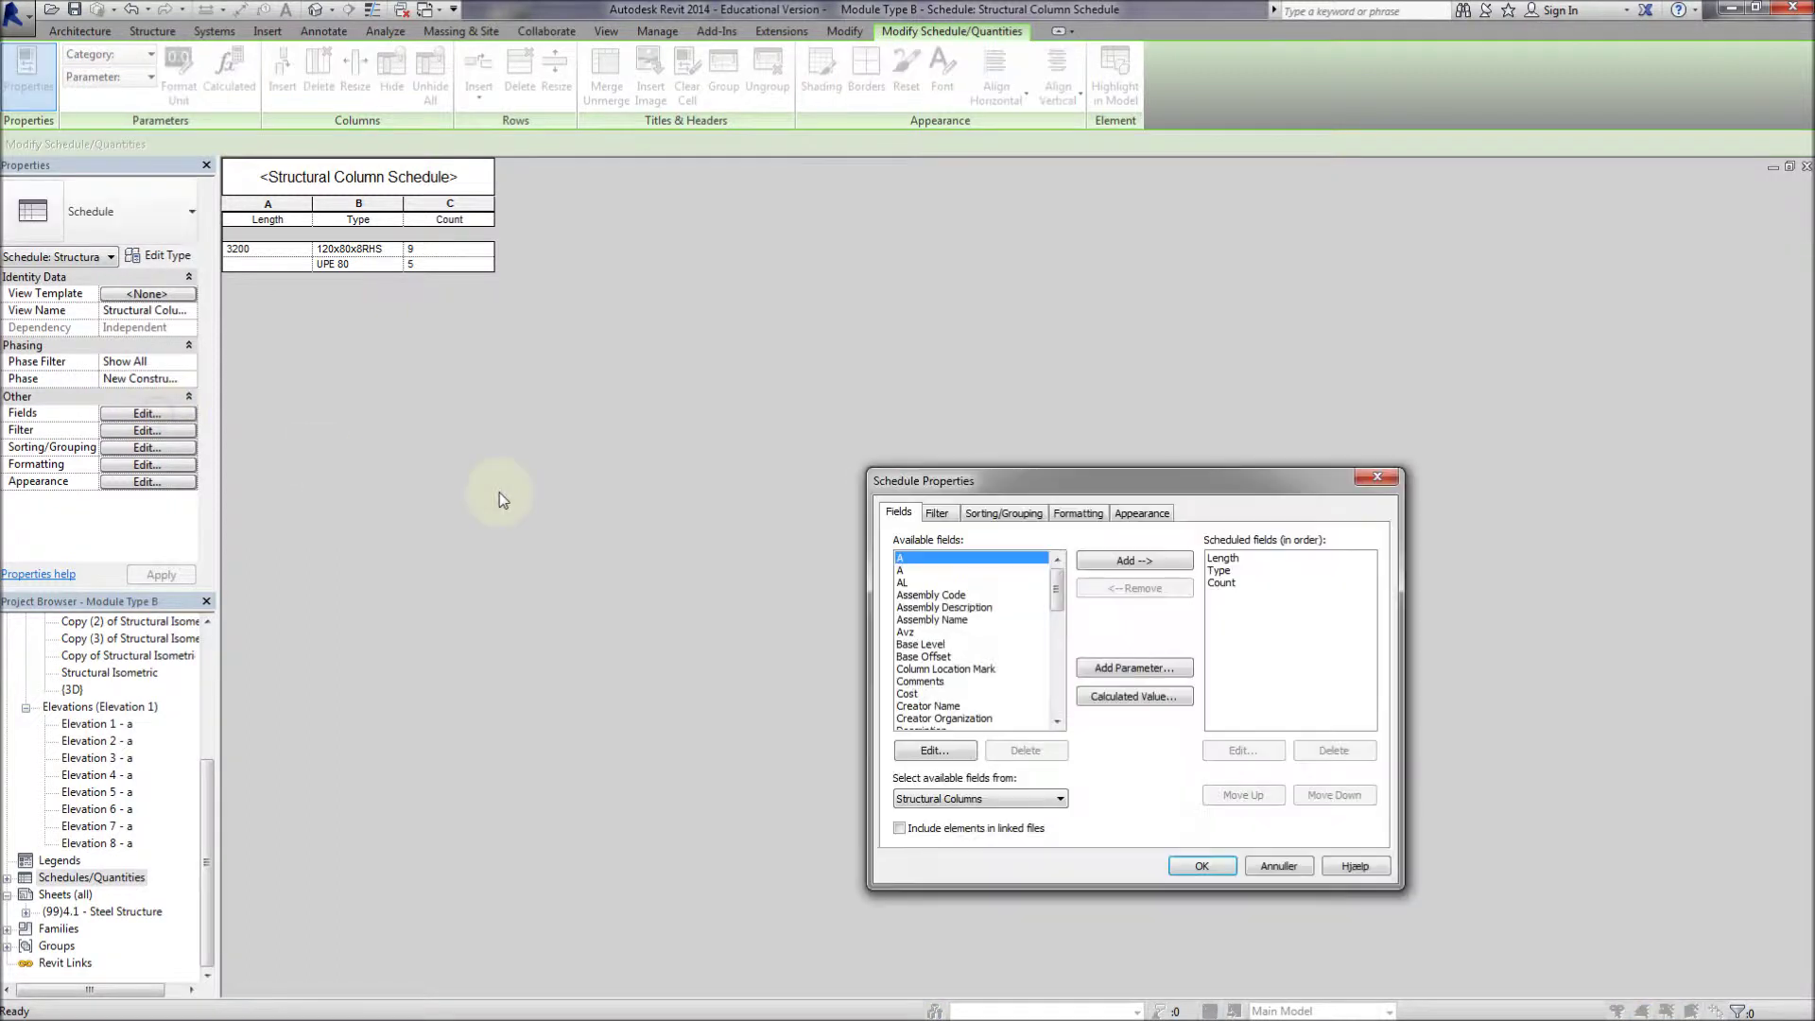
click(984, 515)
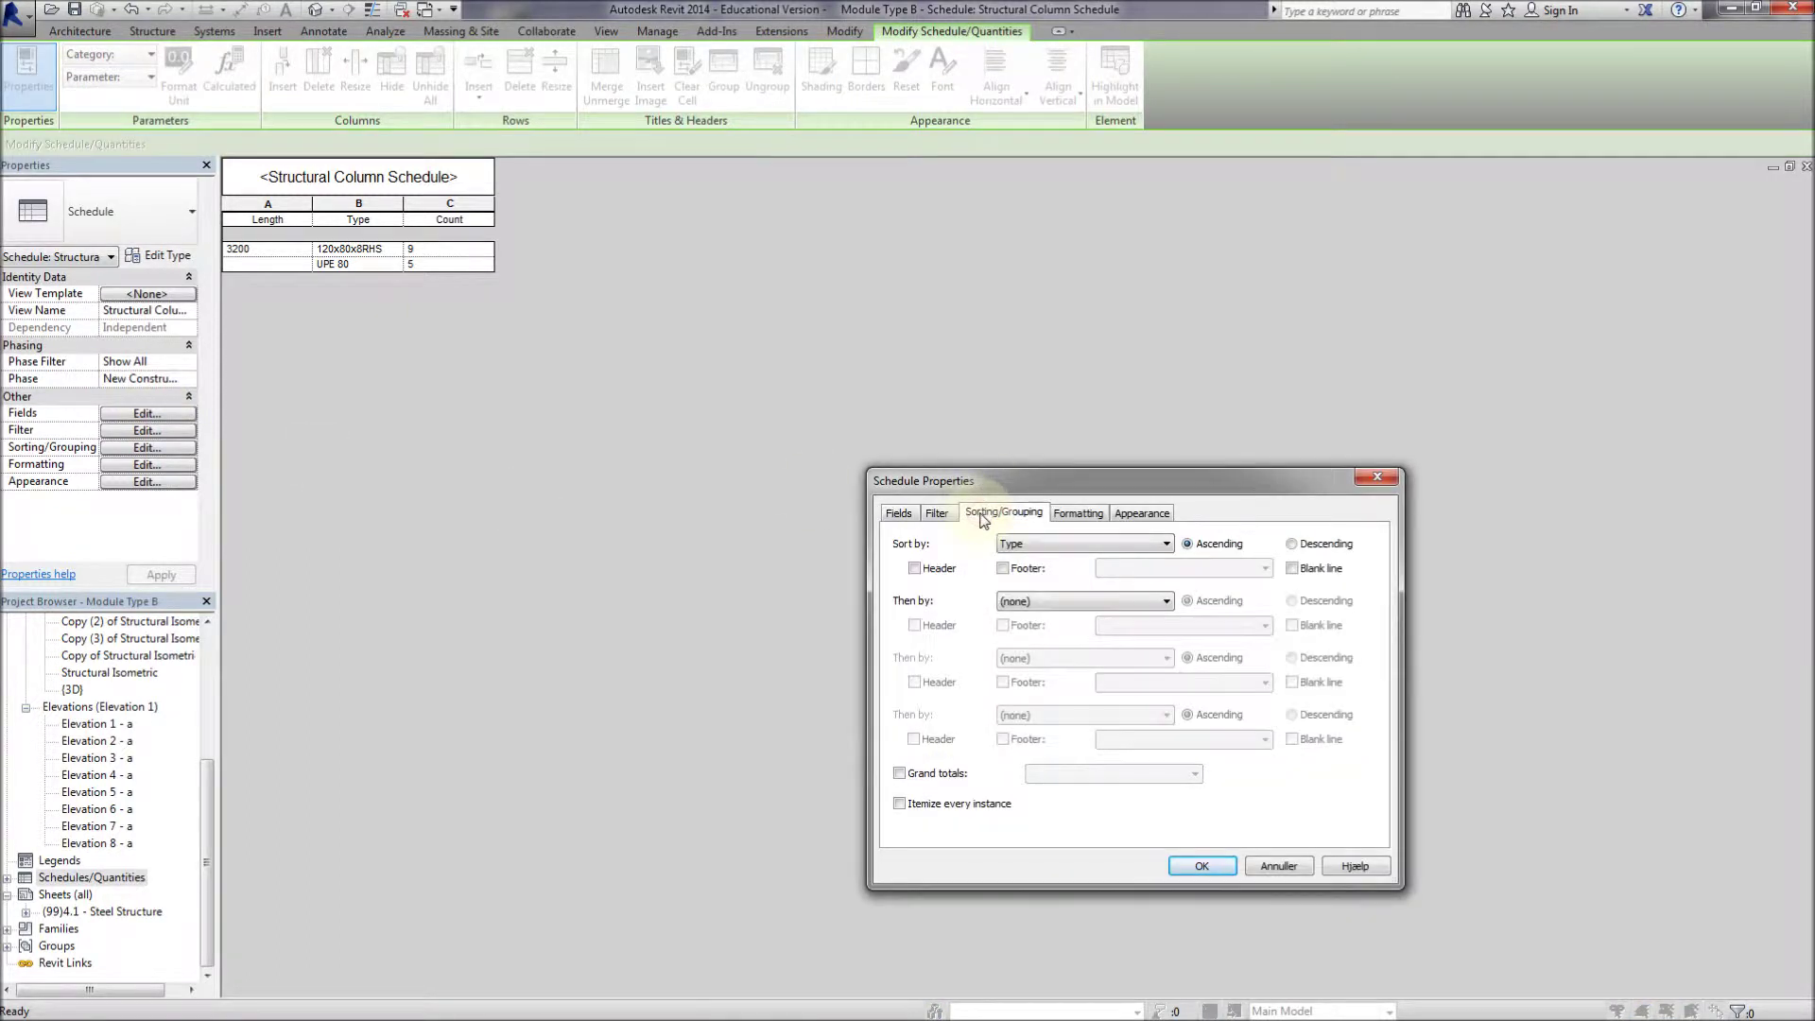
click(1040, 605)
click(1040, 646)
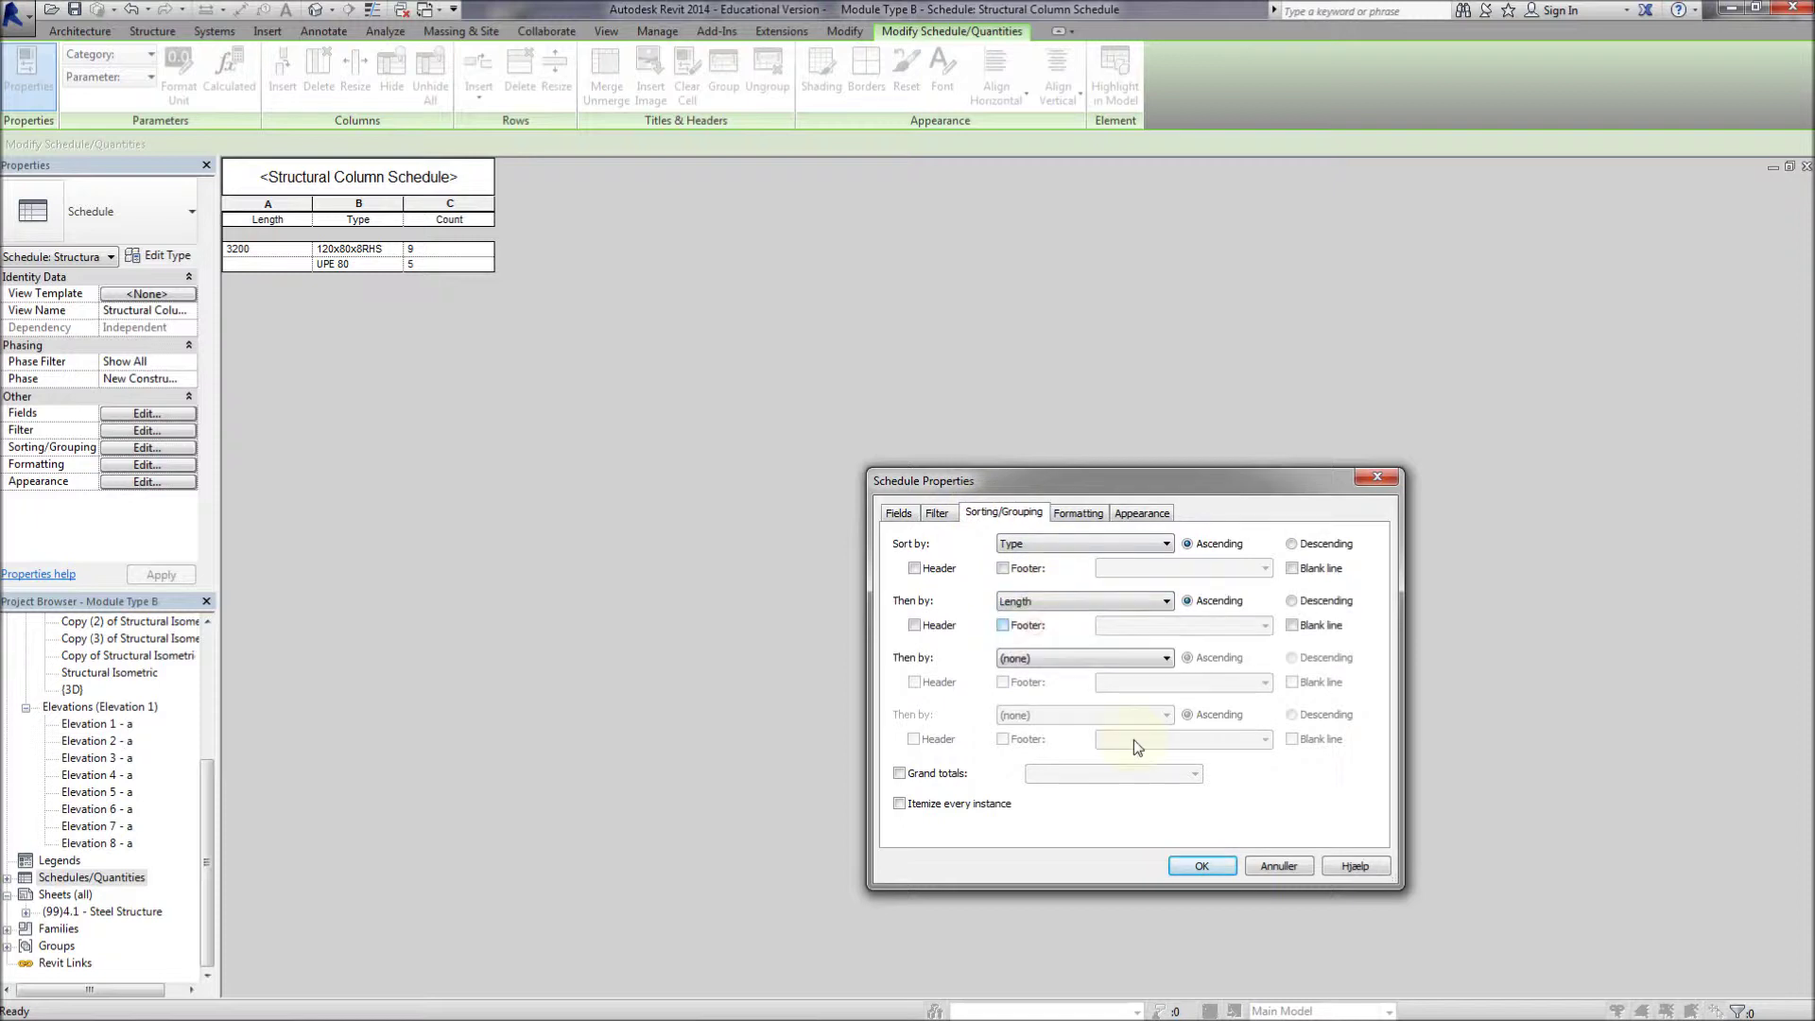
click(1219, 869)
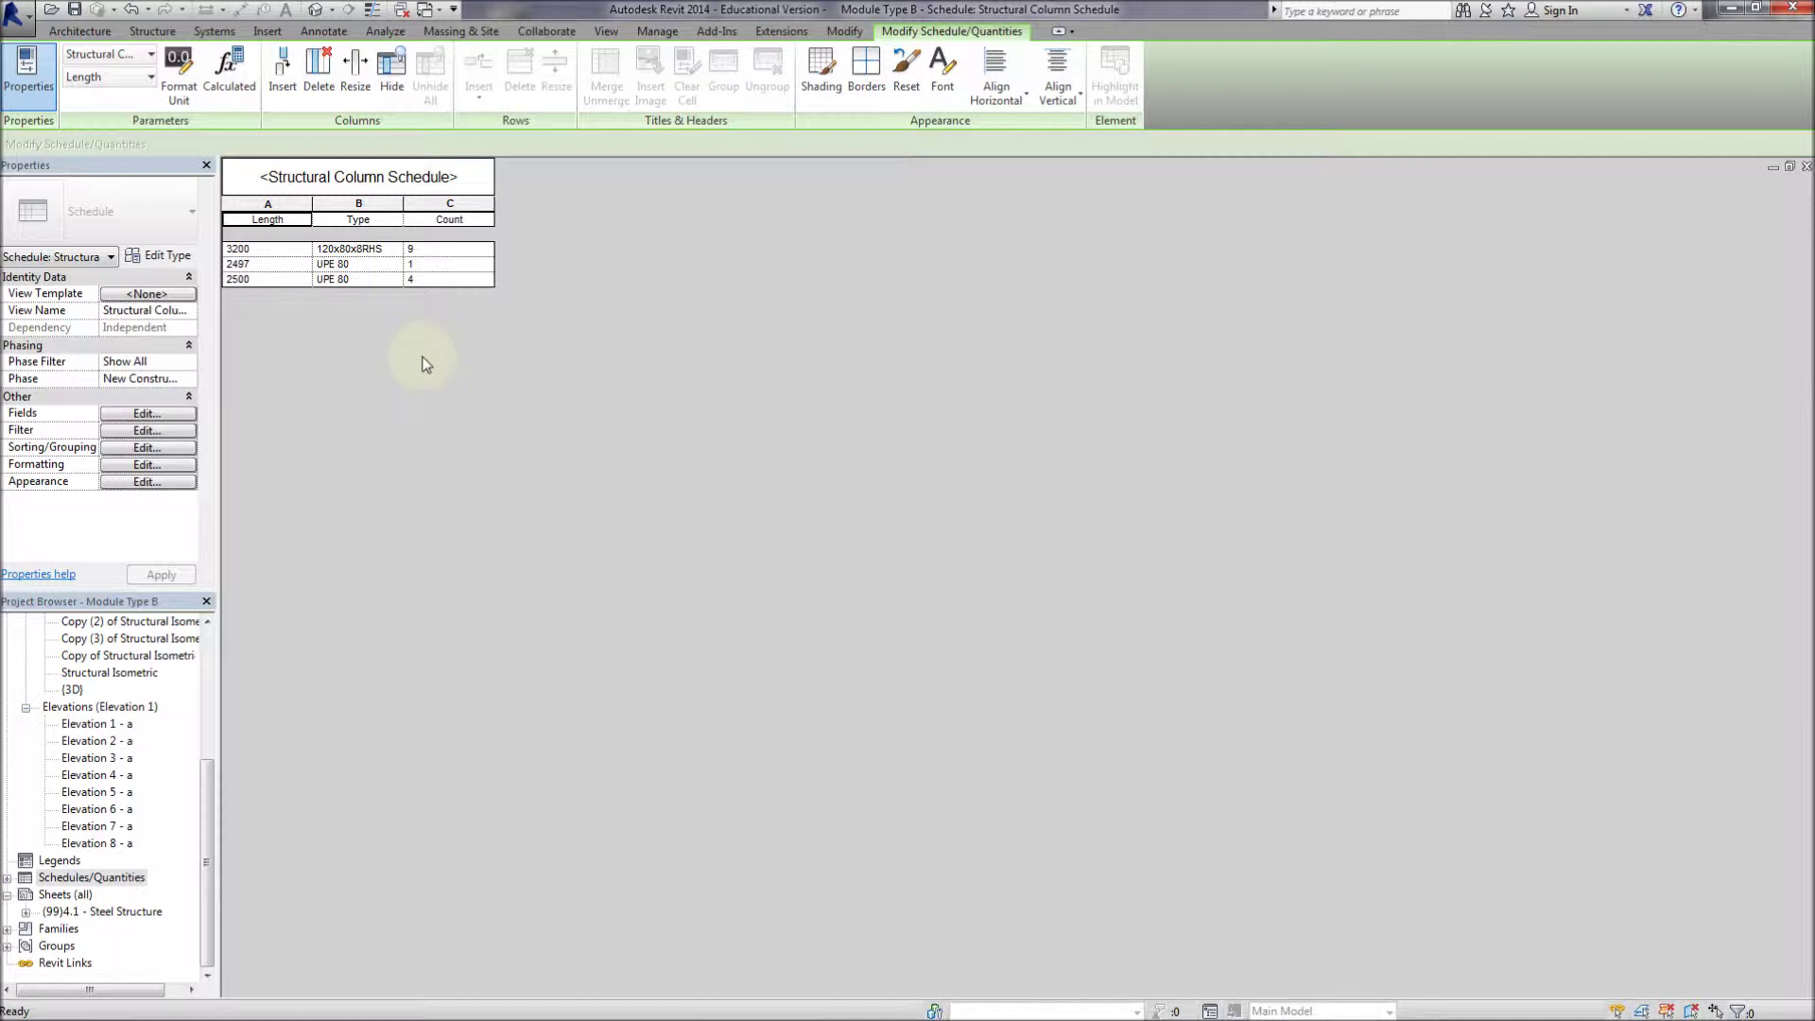
click(274, 266)
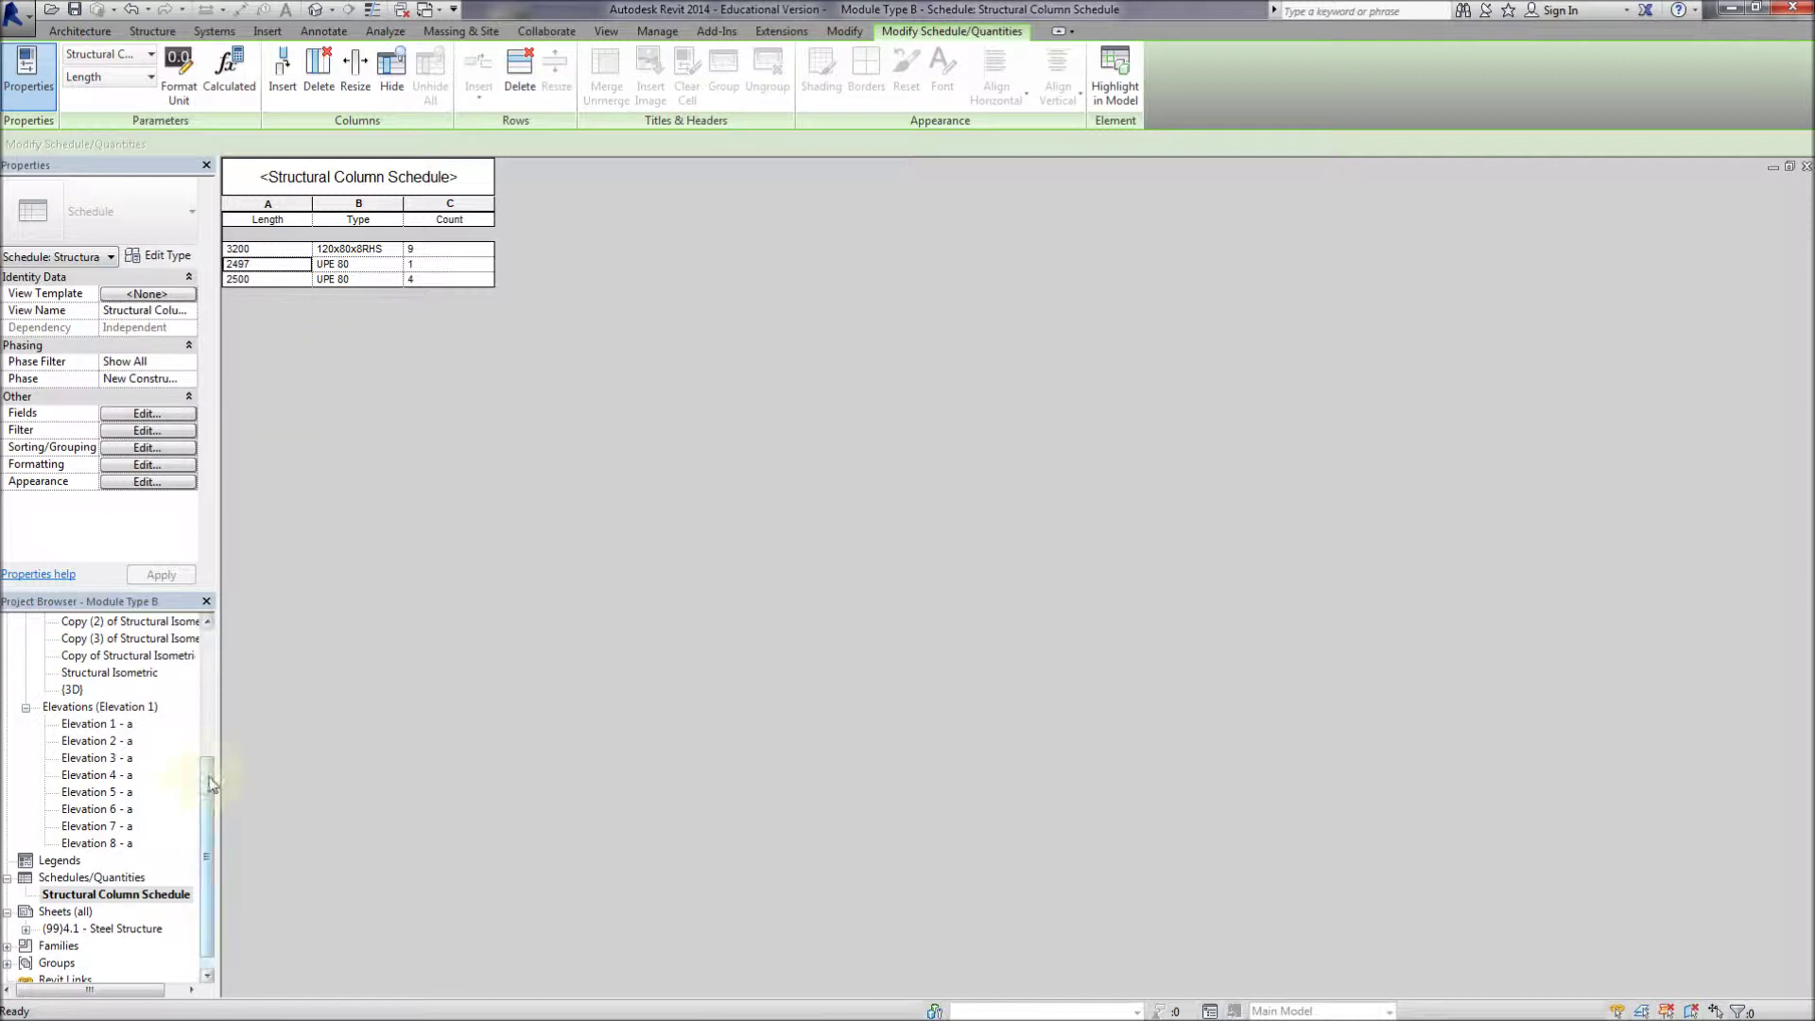
Open the (99)4.1 - Steel Structure sheet and place the Structural Column Schedule below the Elevation 7 - a view
drag(210, 783, 211, 800)
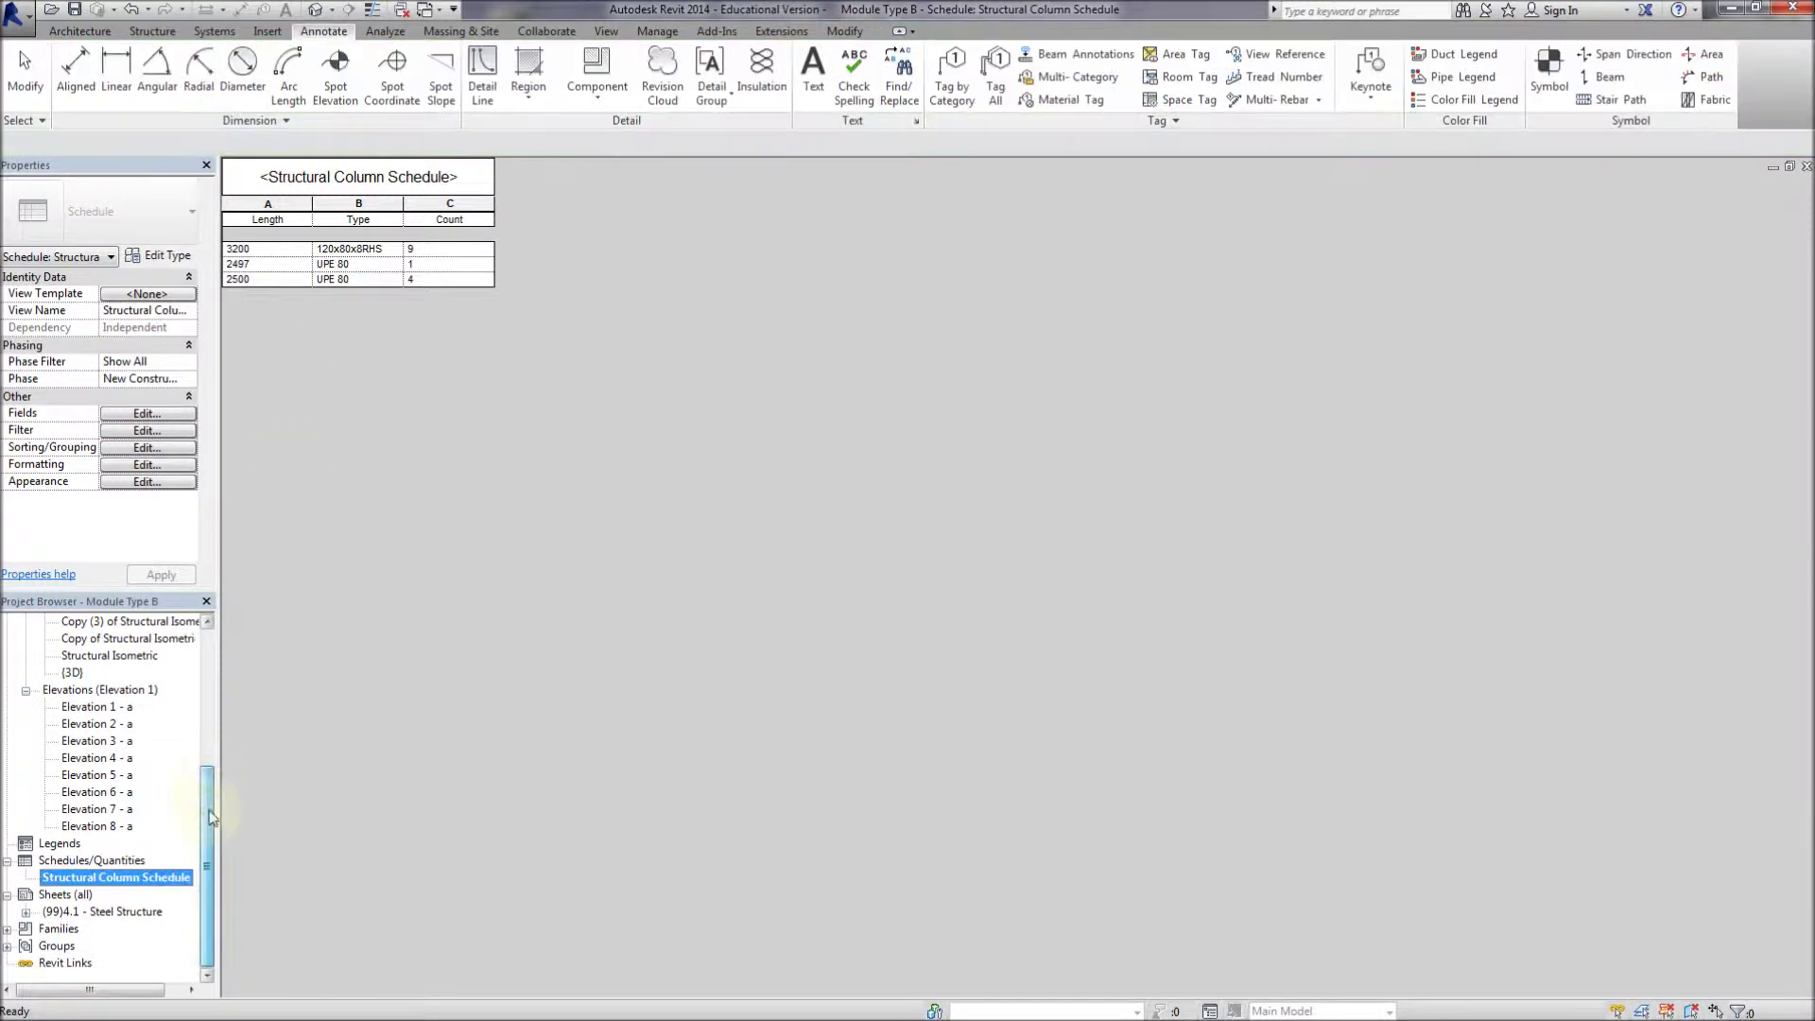
double_click(77, 913)
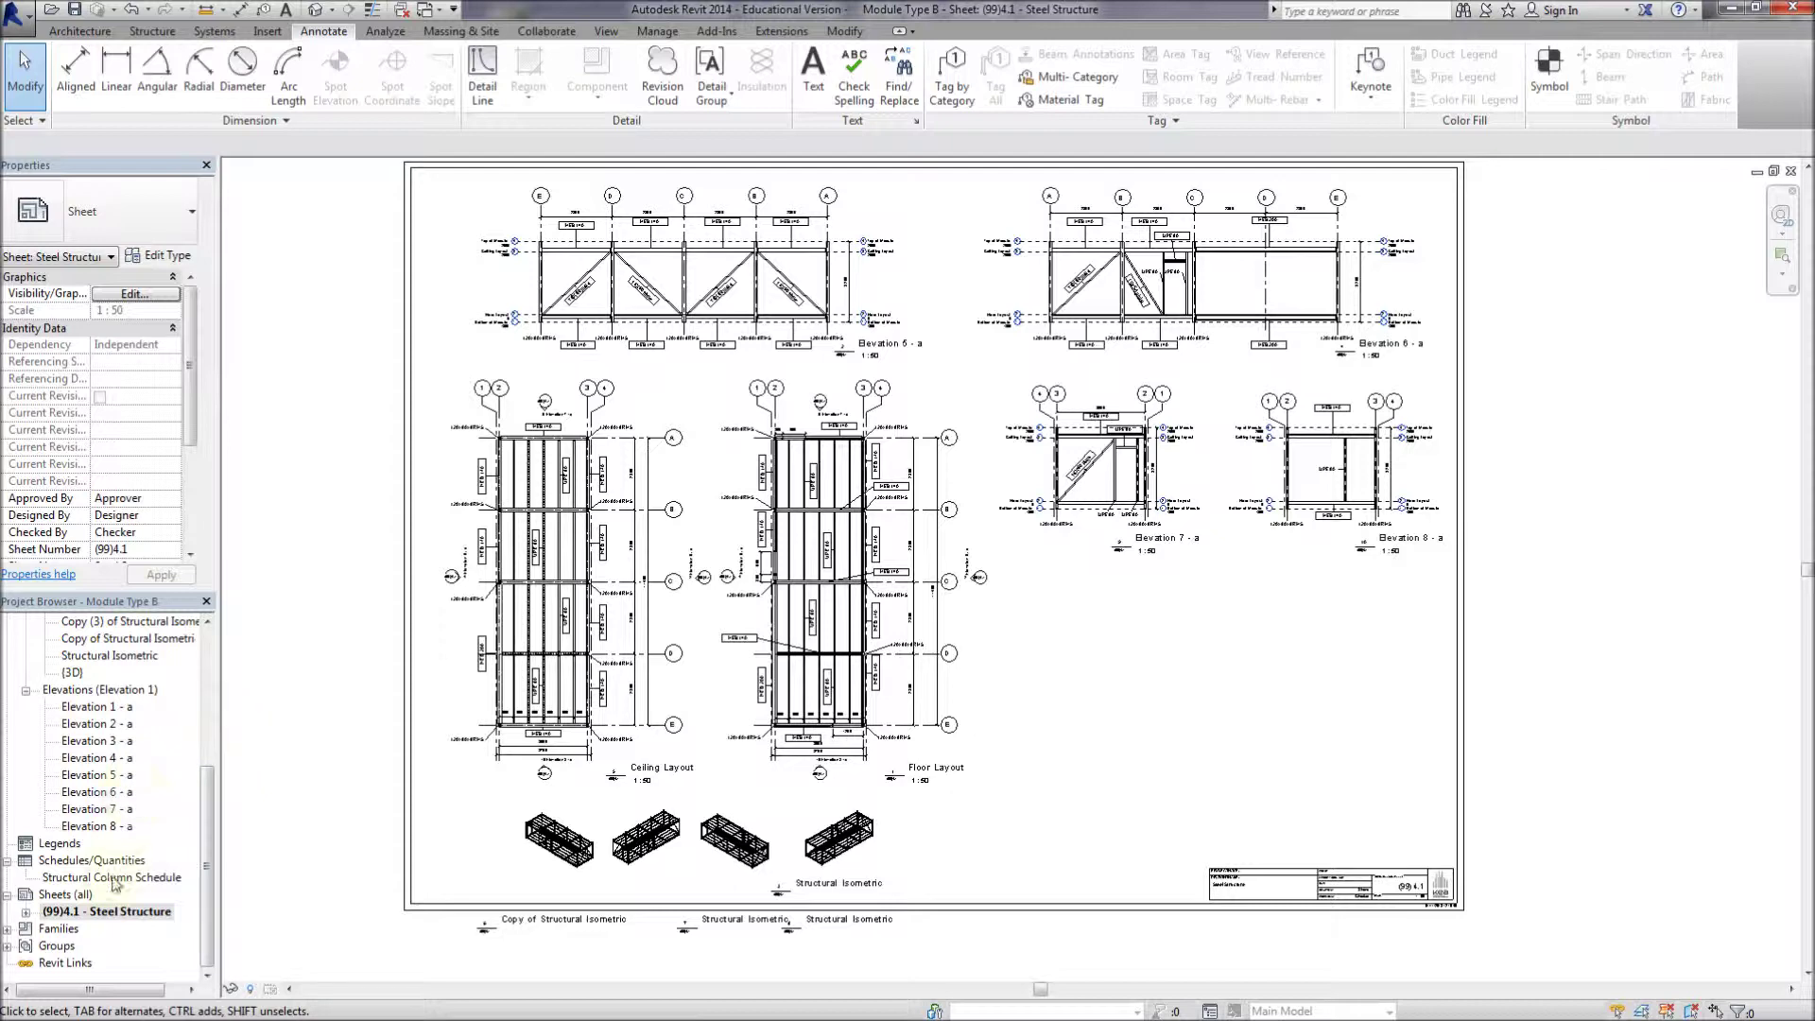
drag(104, 881, 1114, 613)
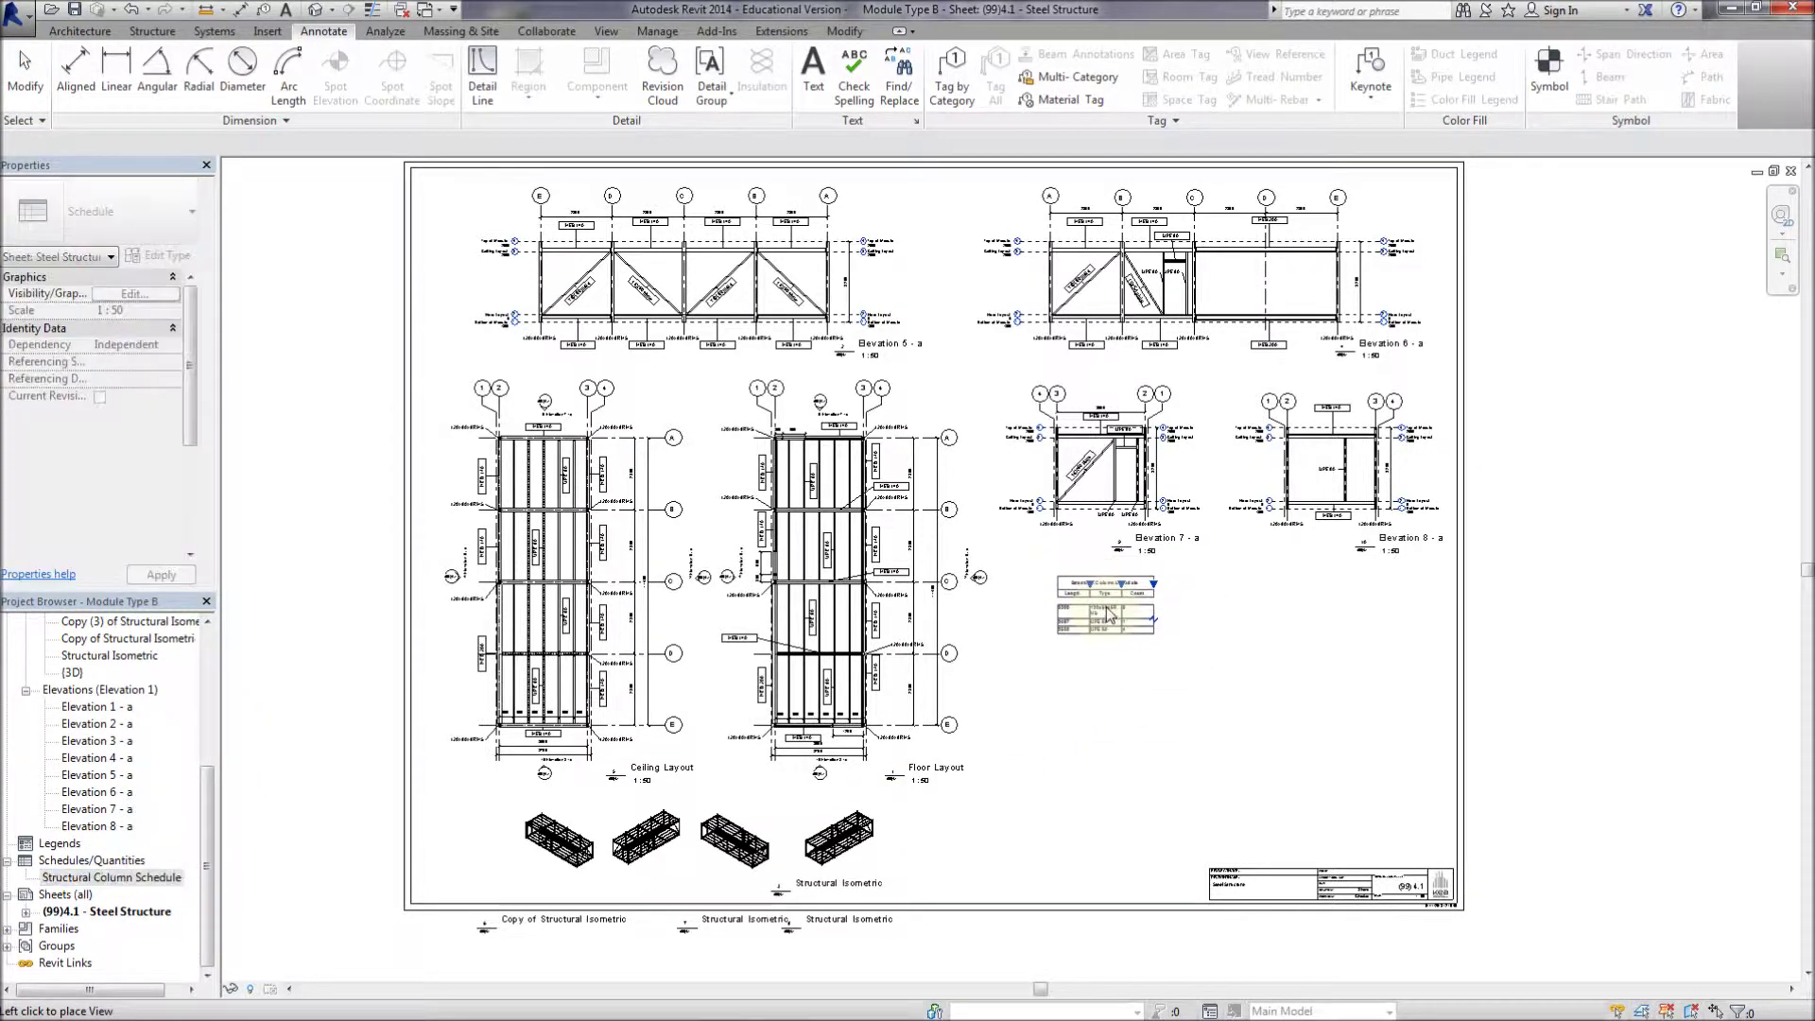
Widen the Type column of the placed column schedule so that 120x80x8RHS fits on one line
scroll(1114, 605, up, 5)
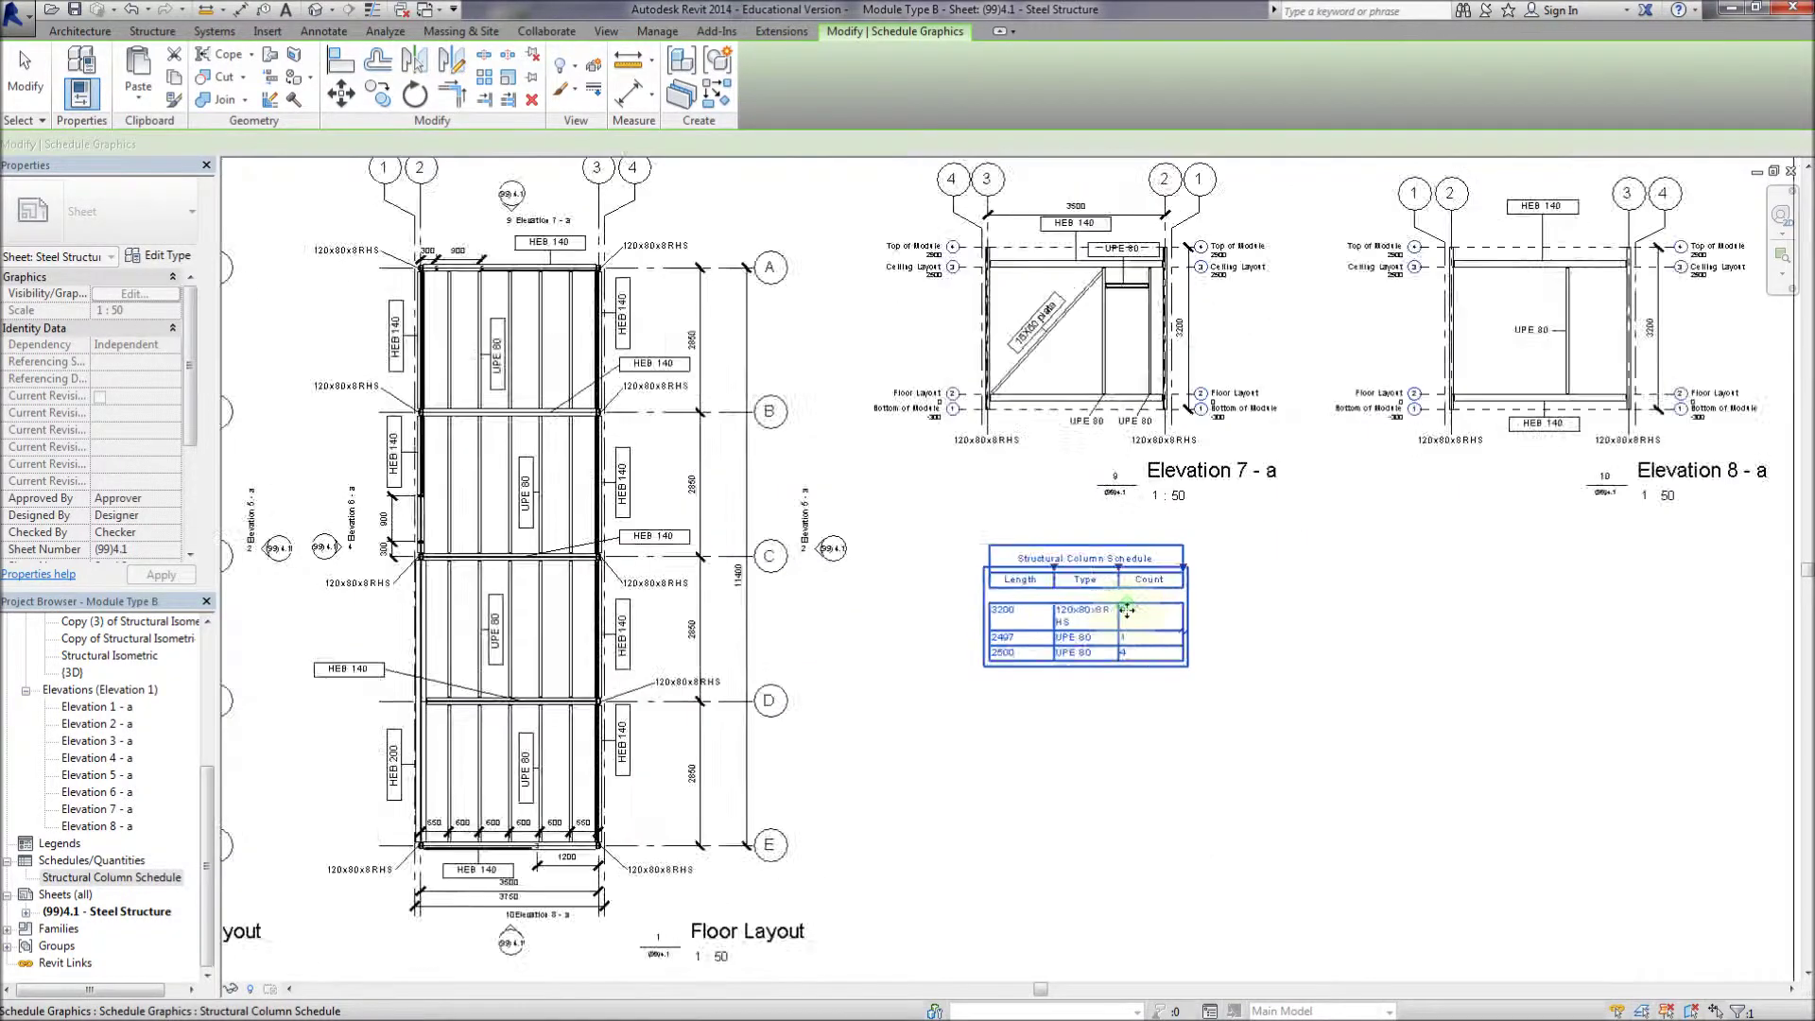
drag(1117, 576, 1170, 579)
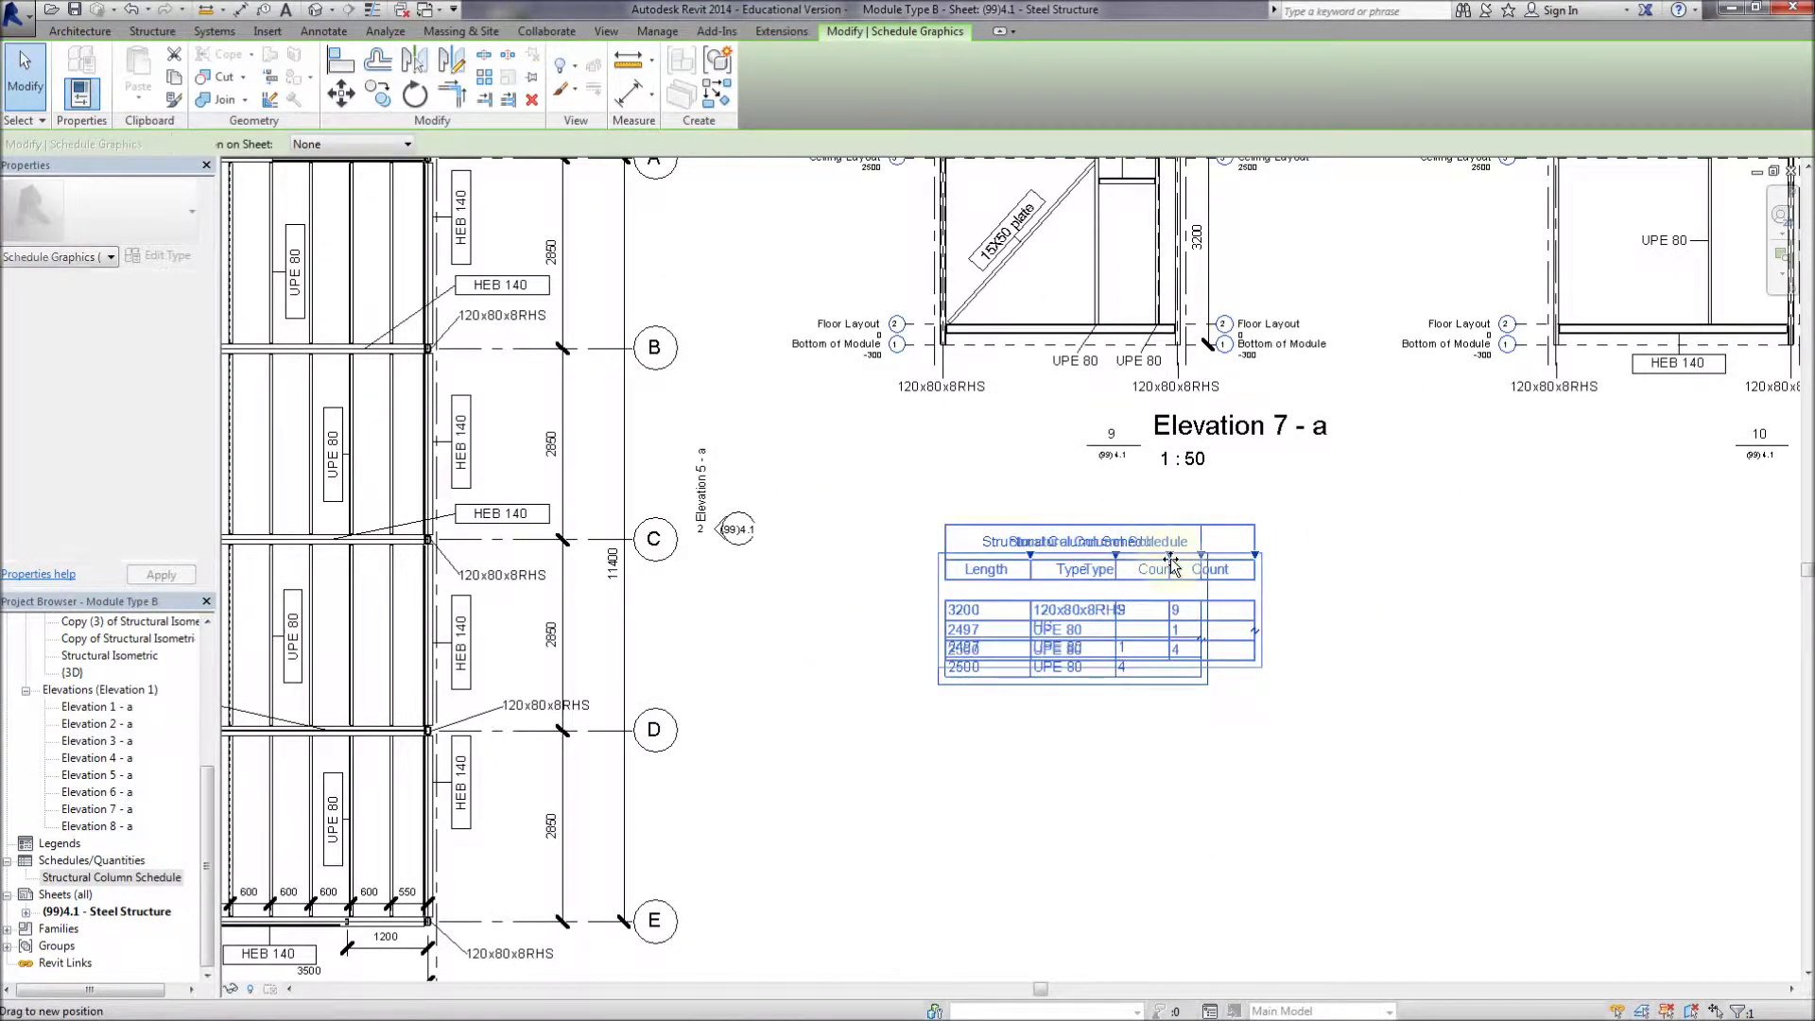
click(1177, 740)
scroll(1197, 728, down, 5)
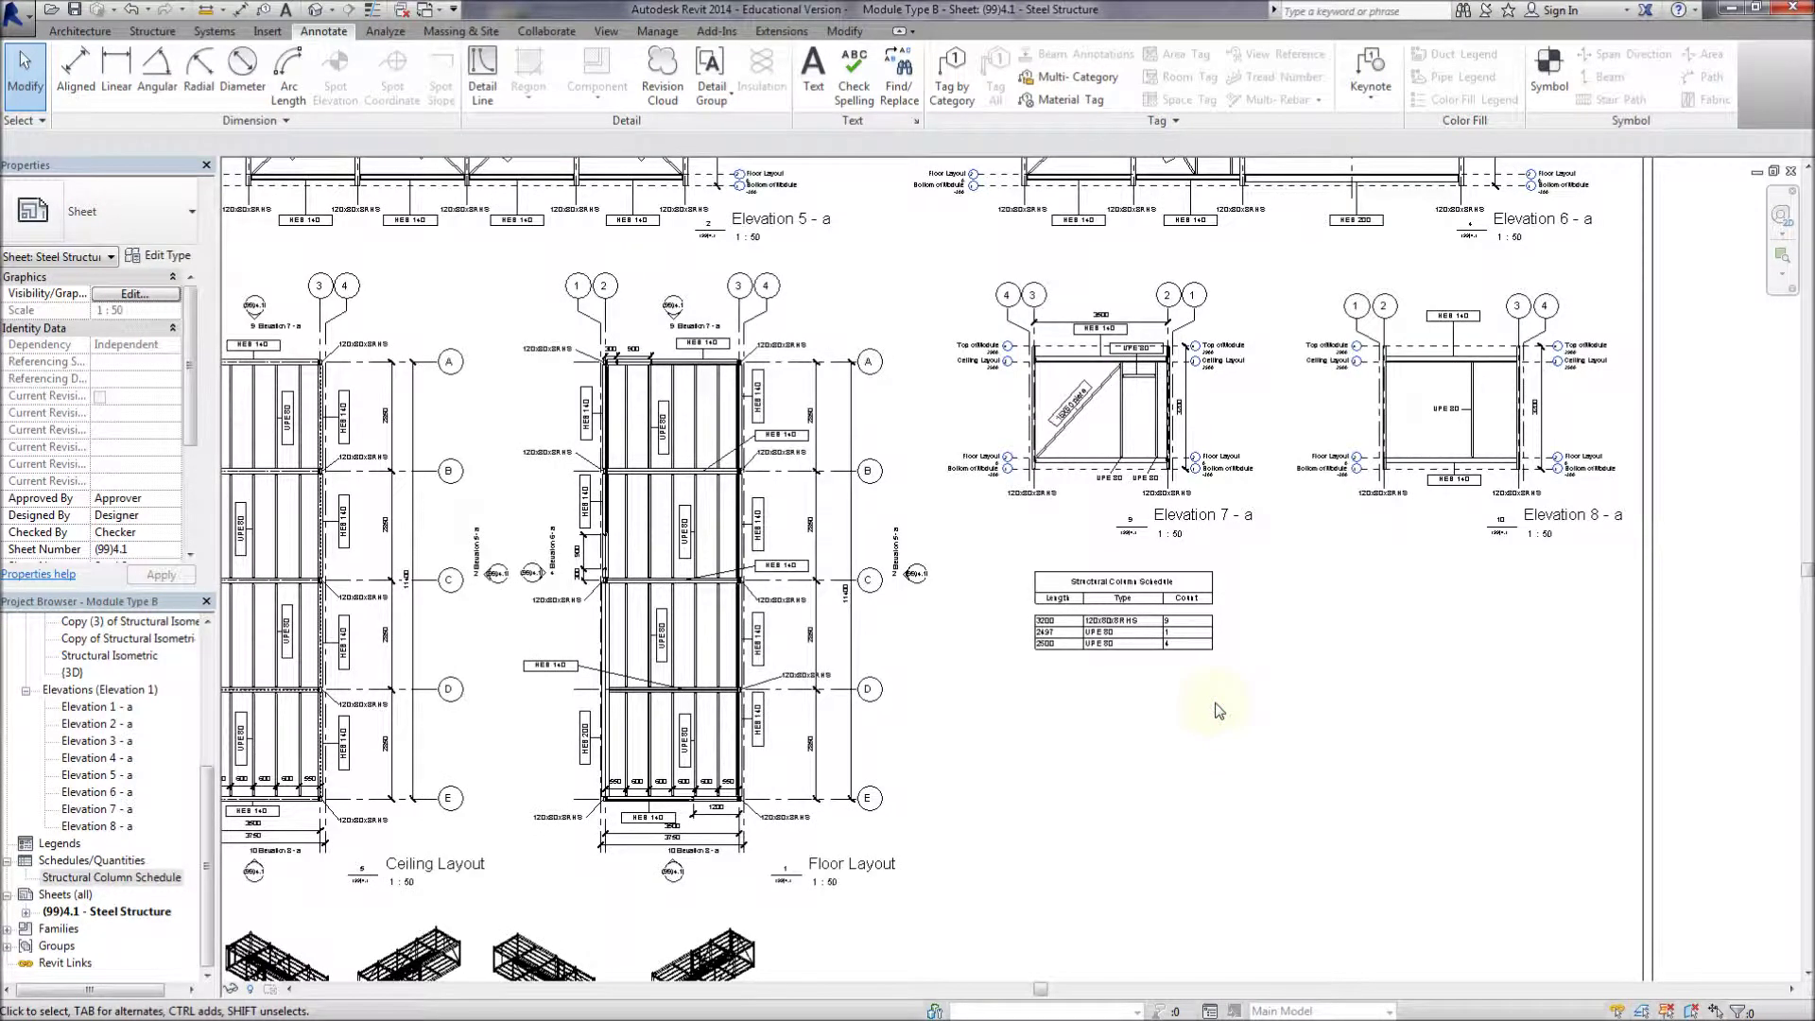
Open the Structural Column Schedule from the sheet and change the Count field's heading to "Number of Columns"
double_click(1065, 623)
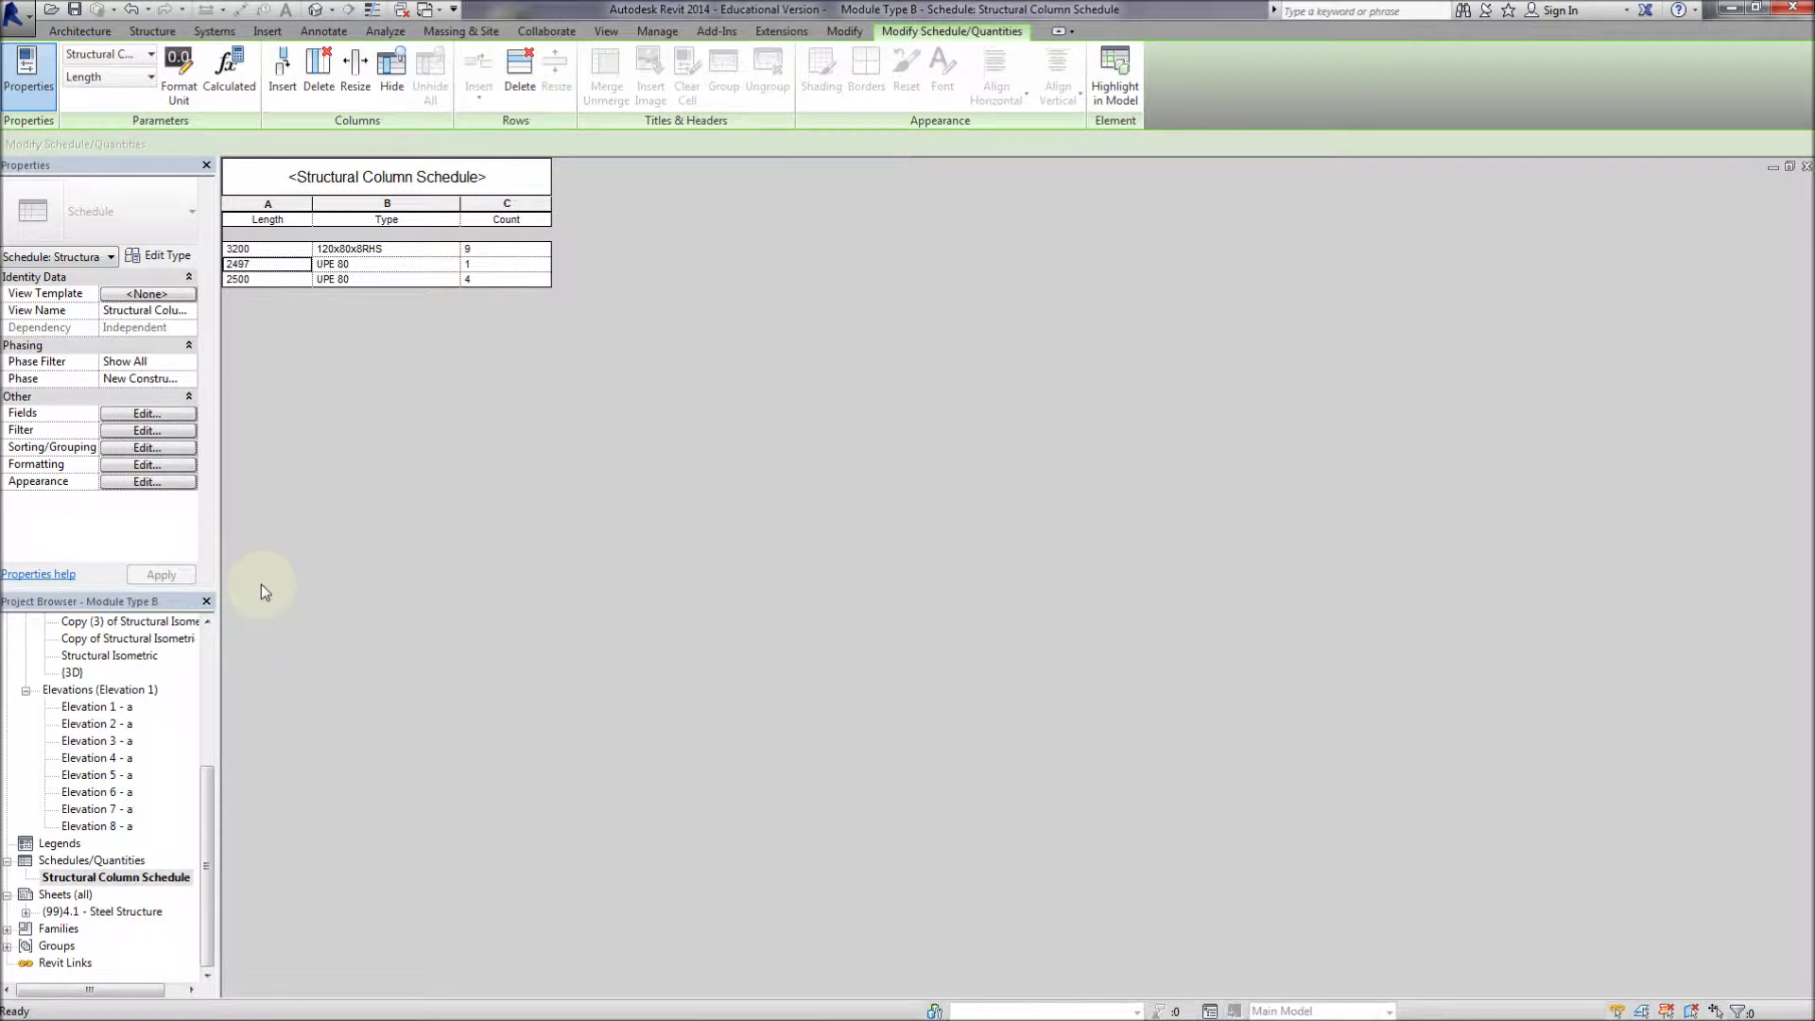
click(147, 464)
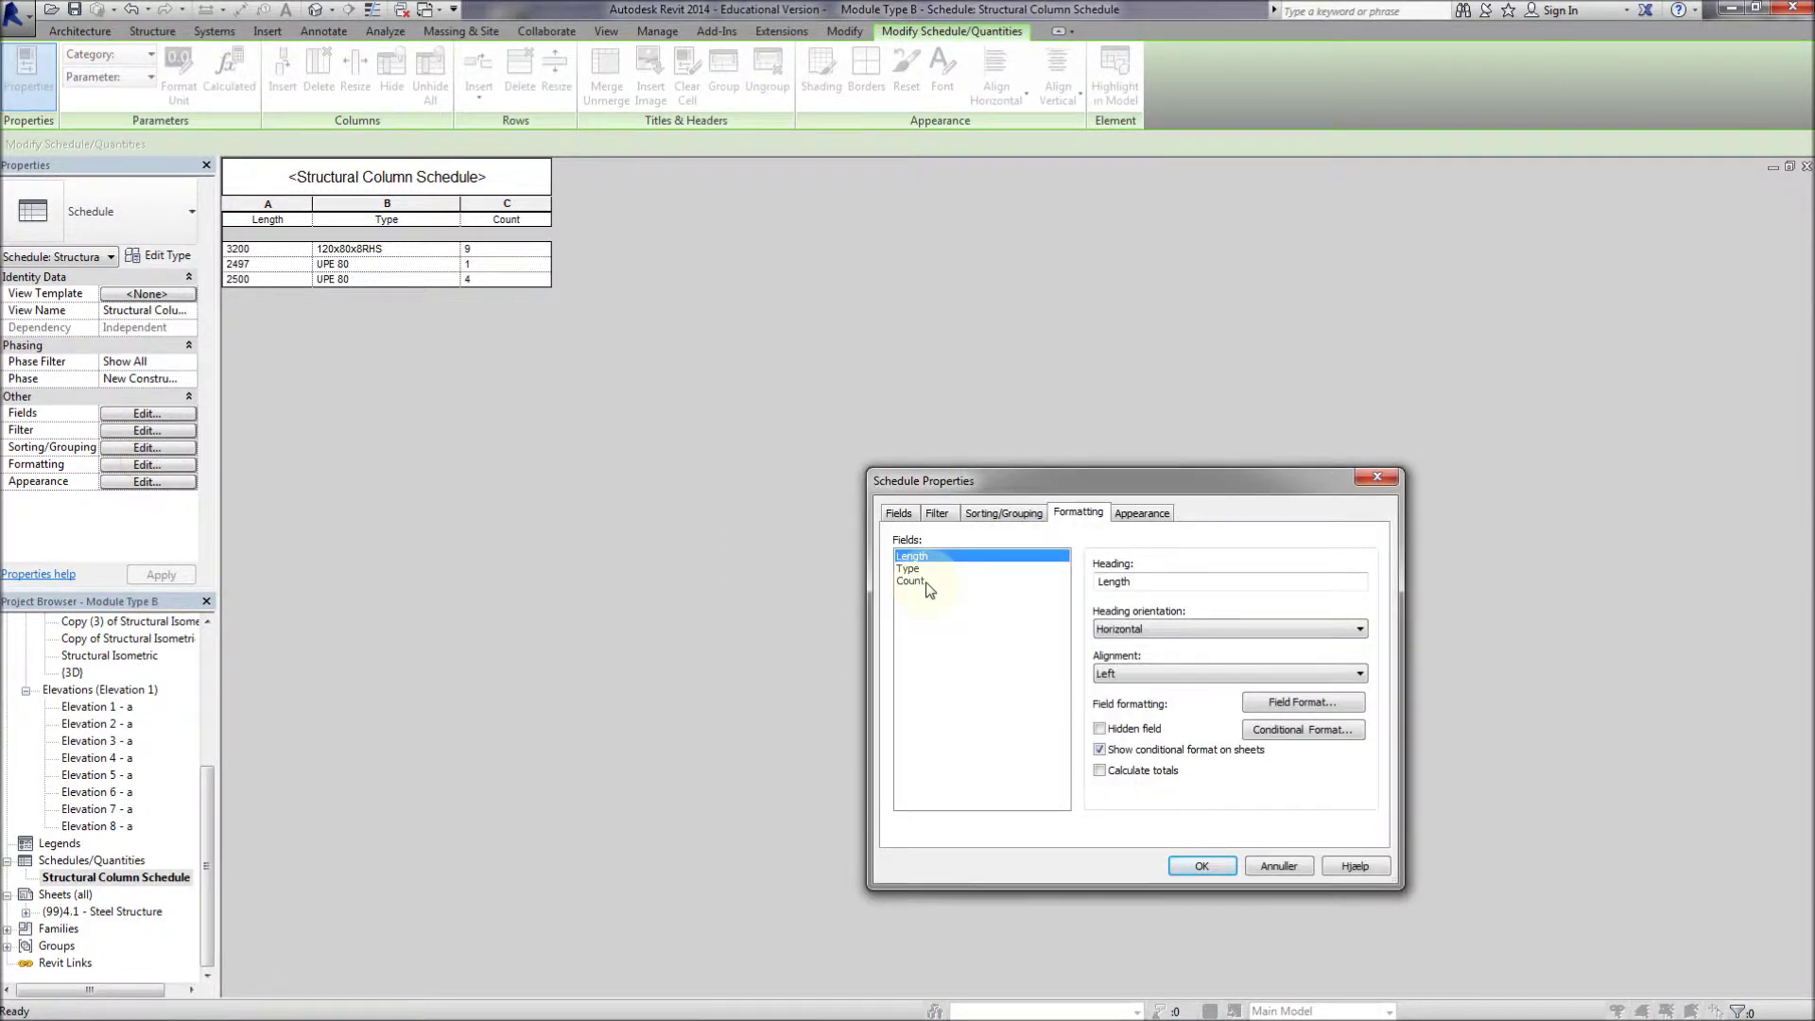
click(912, 581)
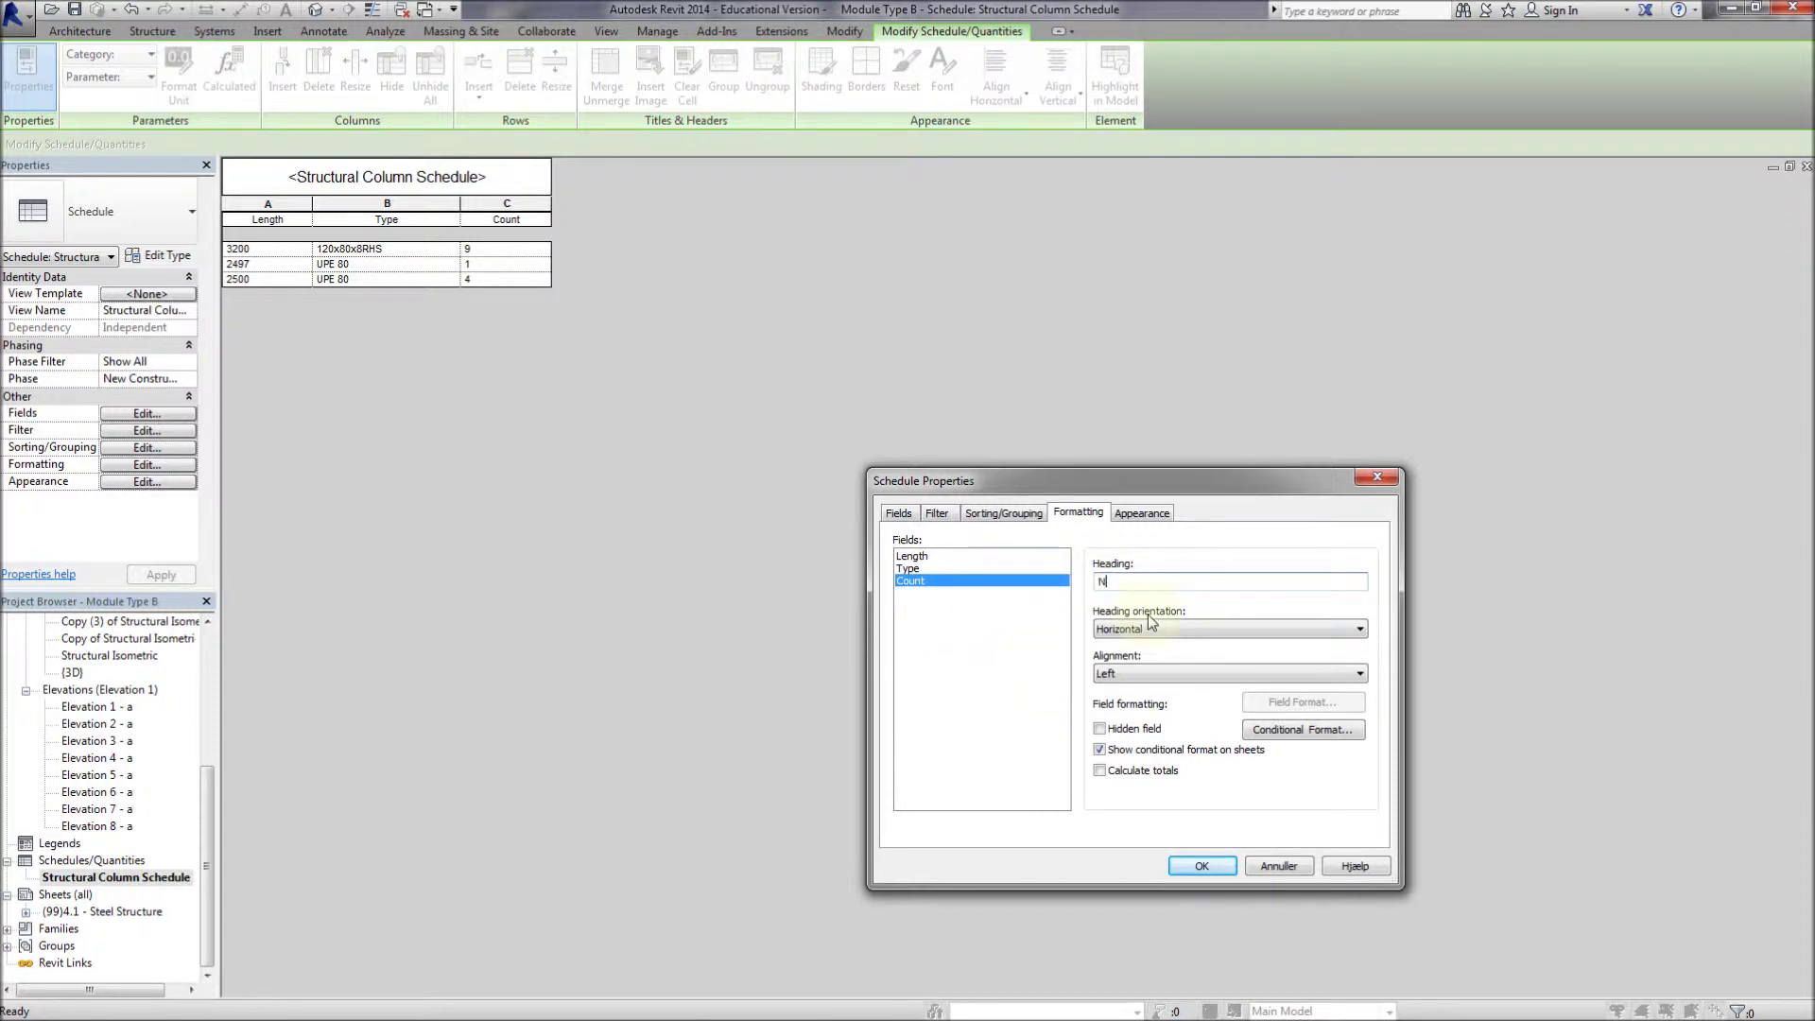
text(Number of Columns)
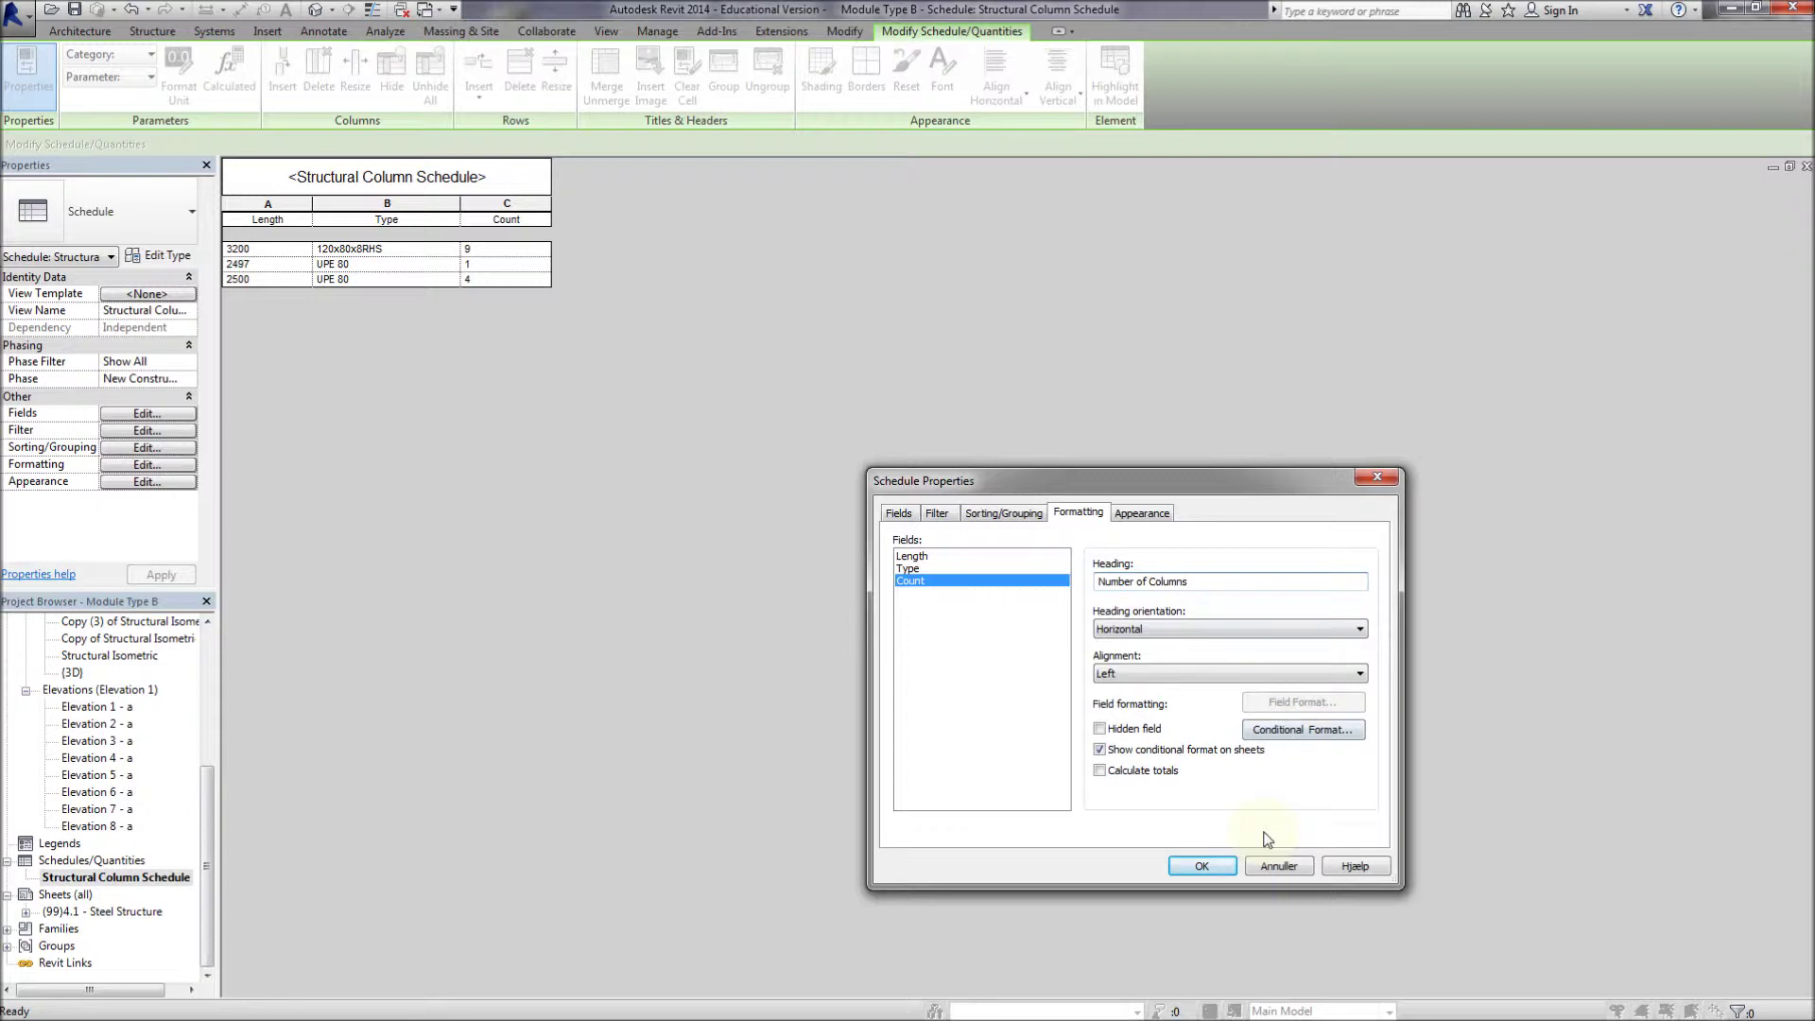
click(1201, 866)
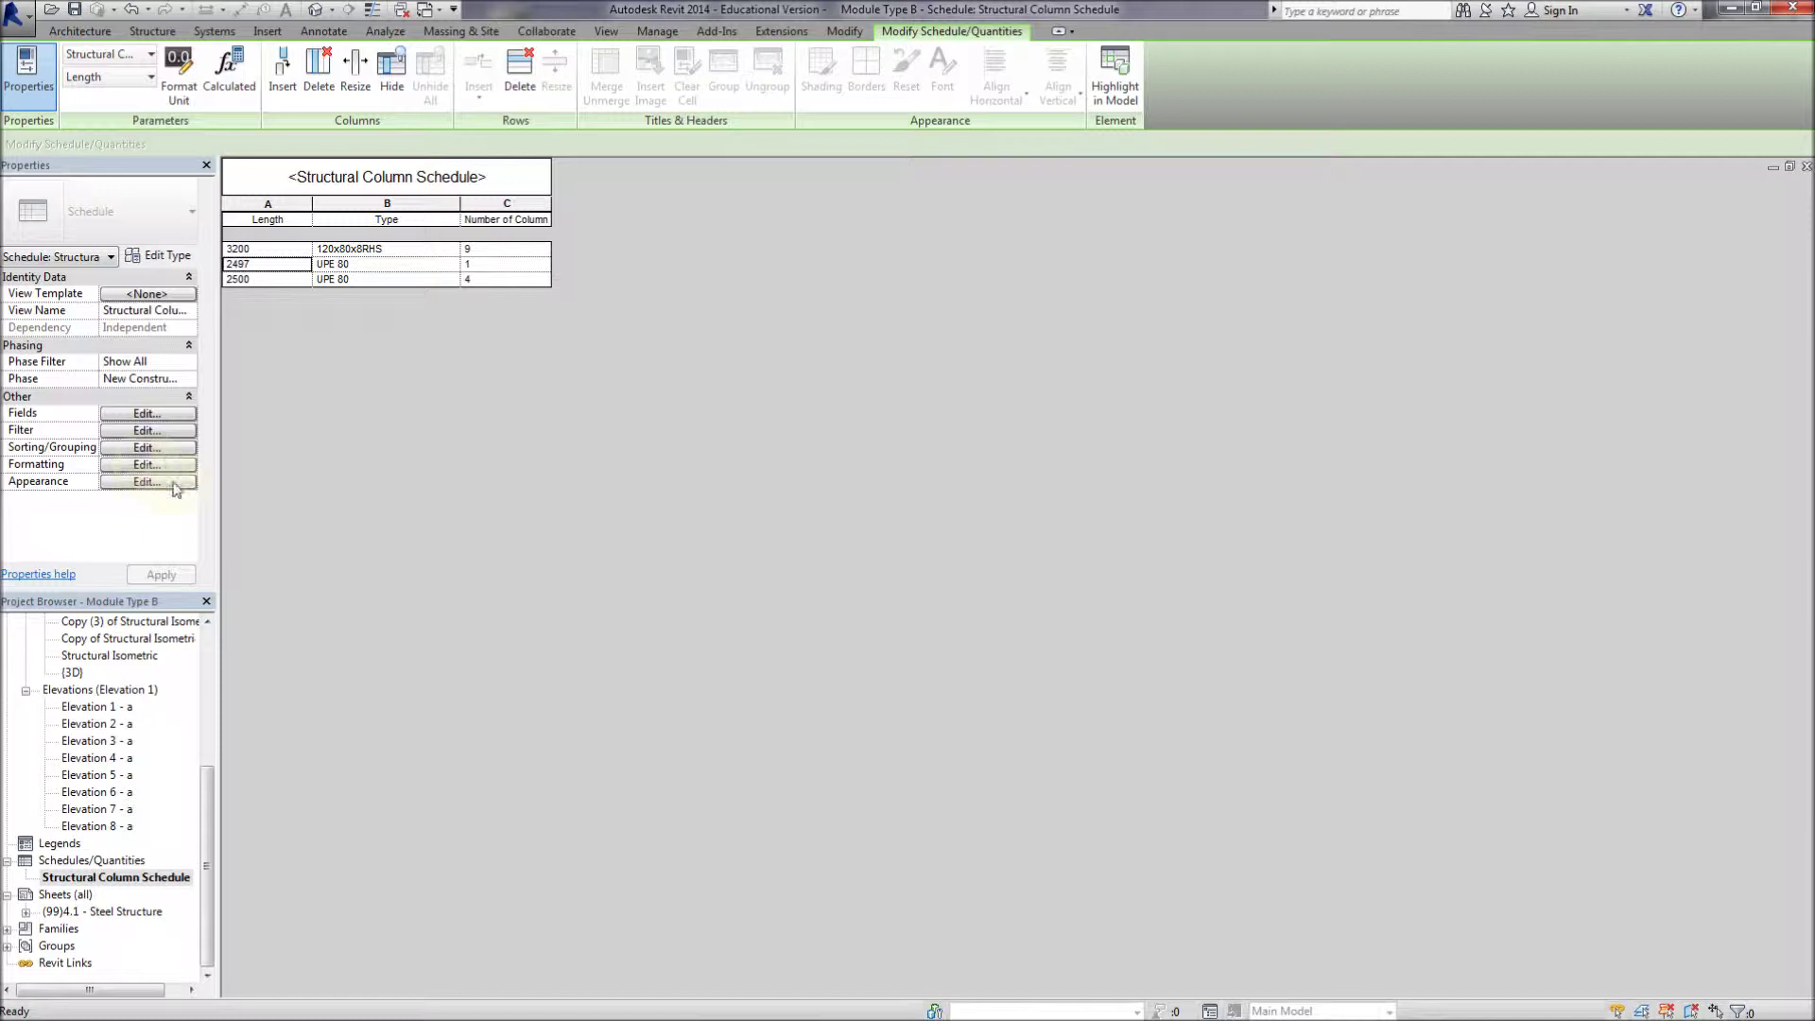
Return to the Steel Structure sheet and widen the schedule's count column so its heading fits on one line
double_click(102, 912)
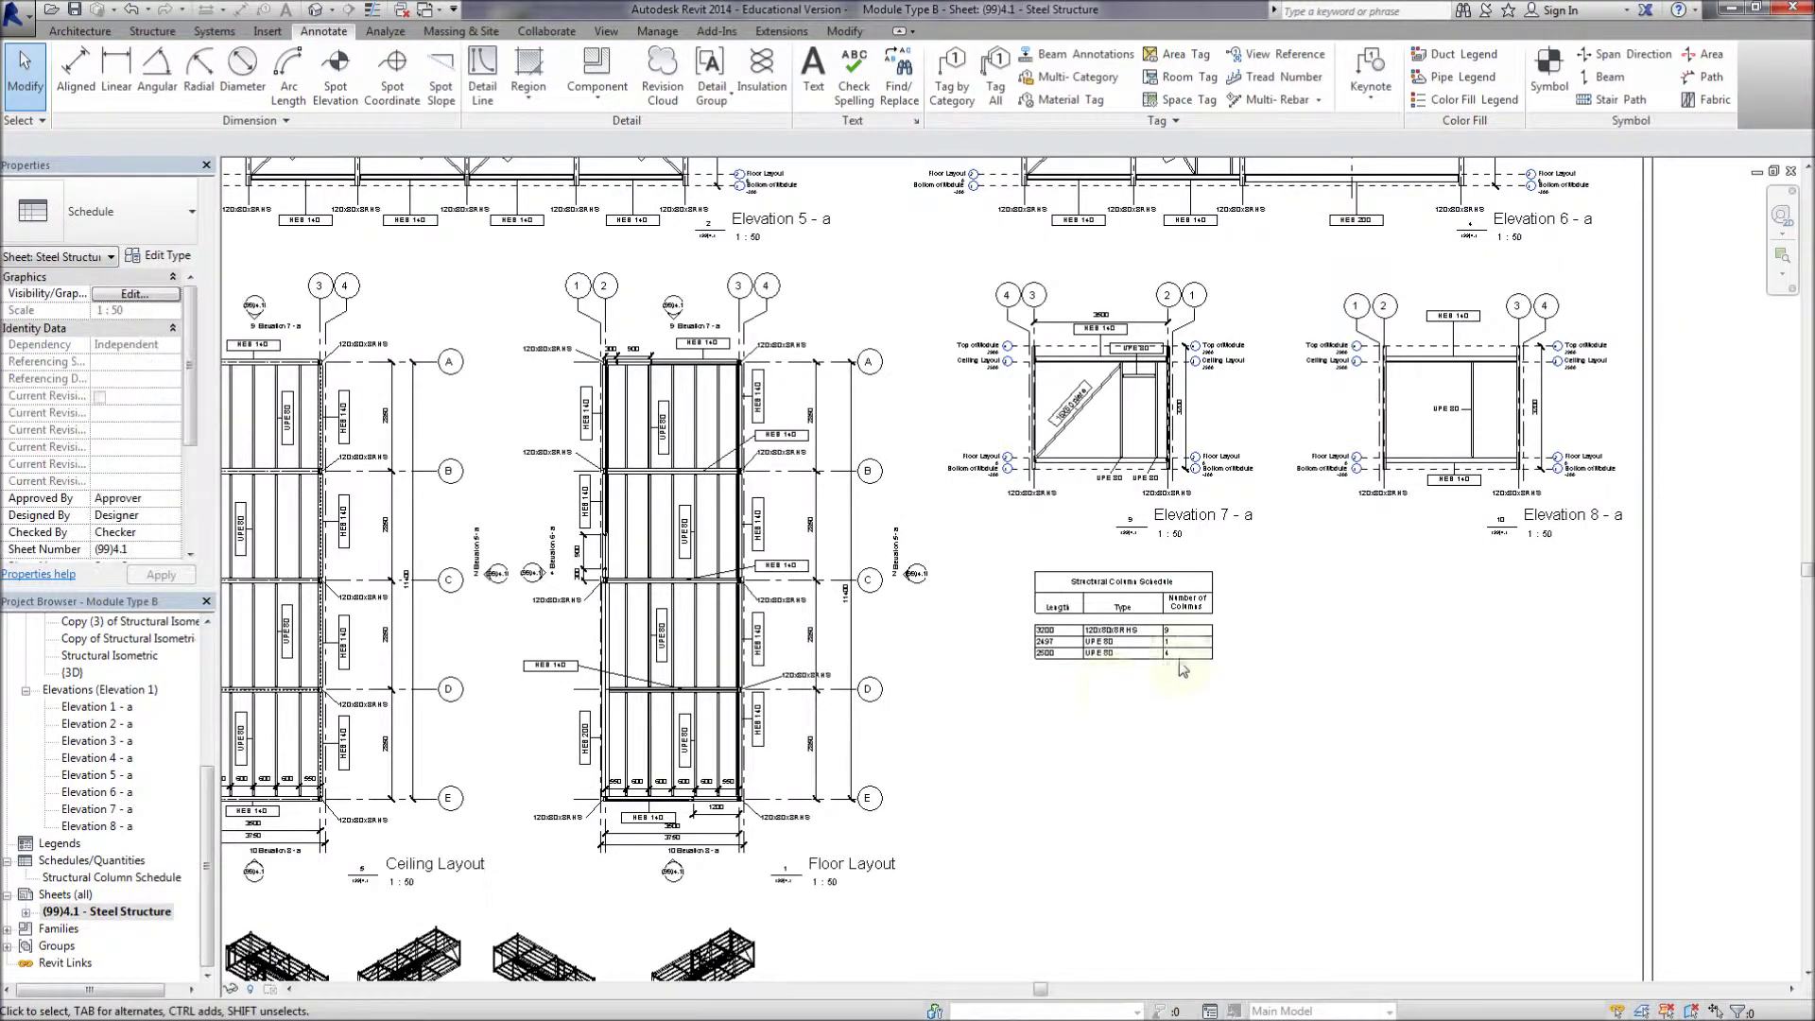
click(1208, 624)
drag(1228, 591, 1256, 592)
click(1227, 739)
scroll(1196, 716, down, 2)
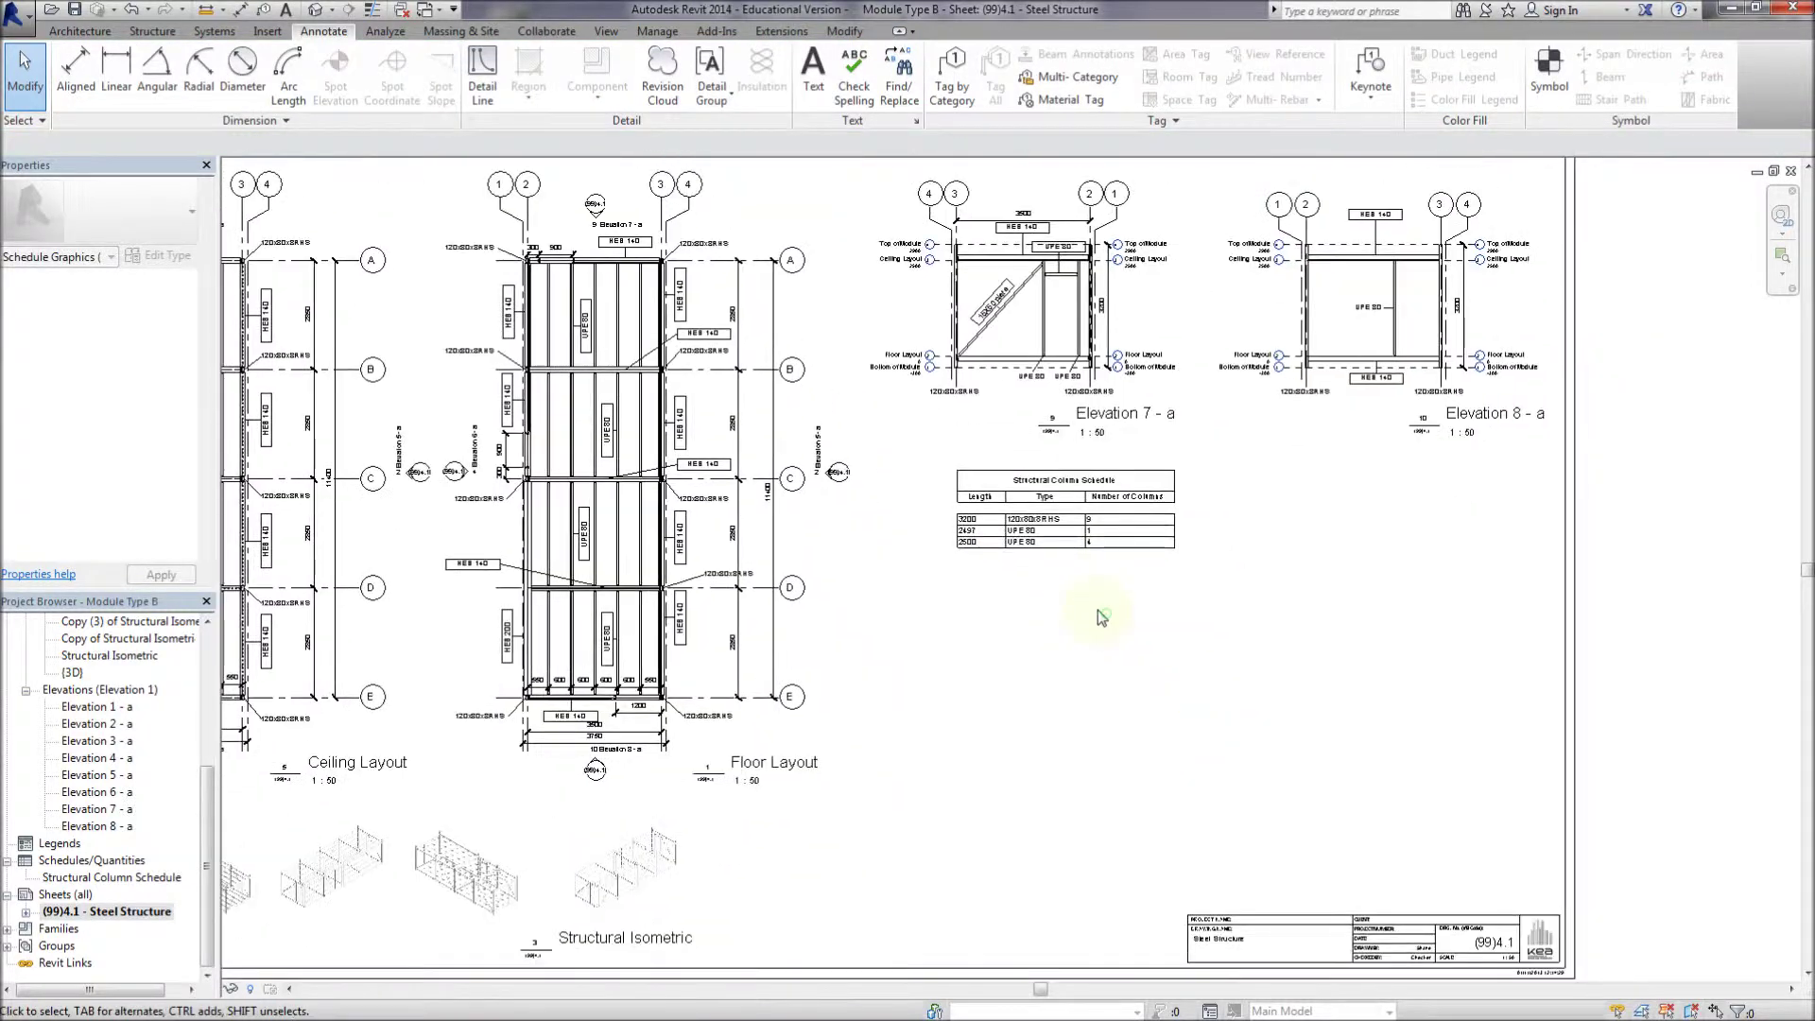
Move the Structural Column Schedule across the sheet to sit below the Elevation 8 - a view
click(1163, 539)
mouse_move(1081, 546)
mouse_down()
mouse_move(1369, 546)
mouse_move(1362, 560)
mouse_up()
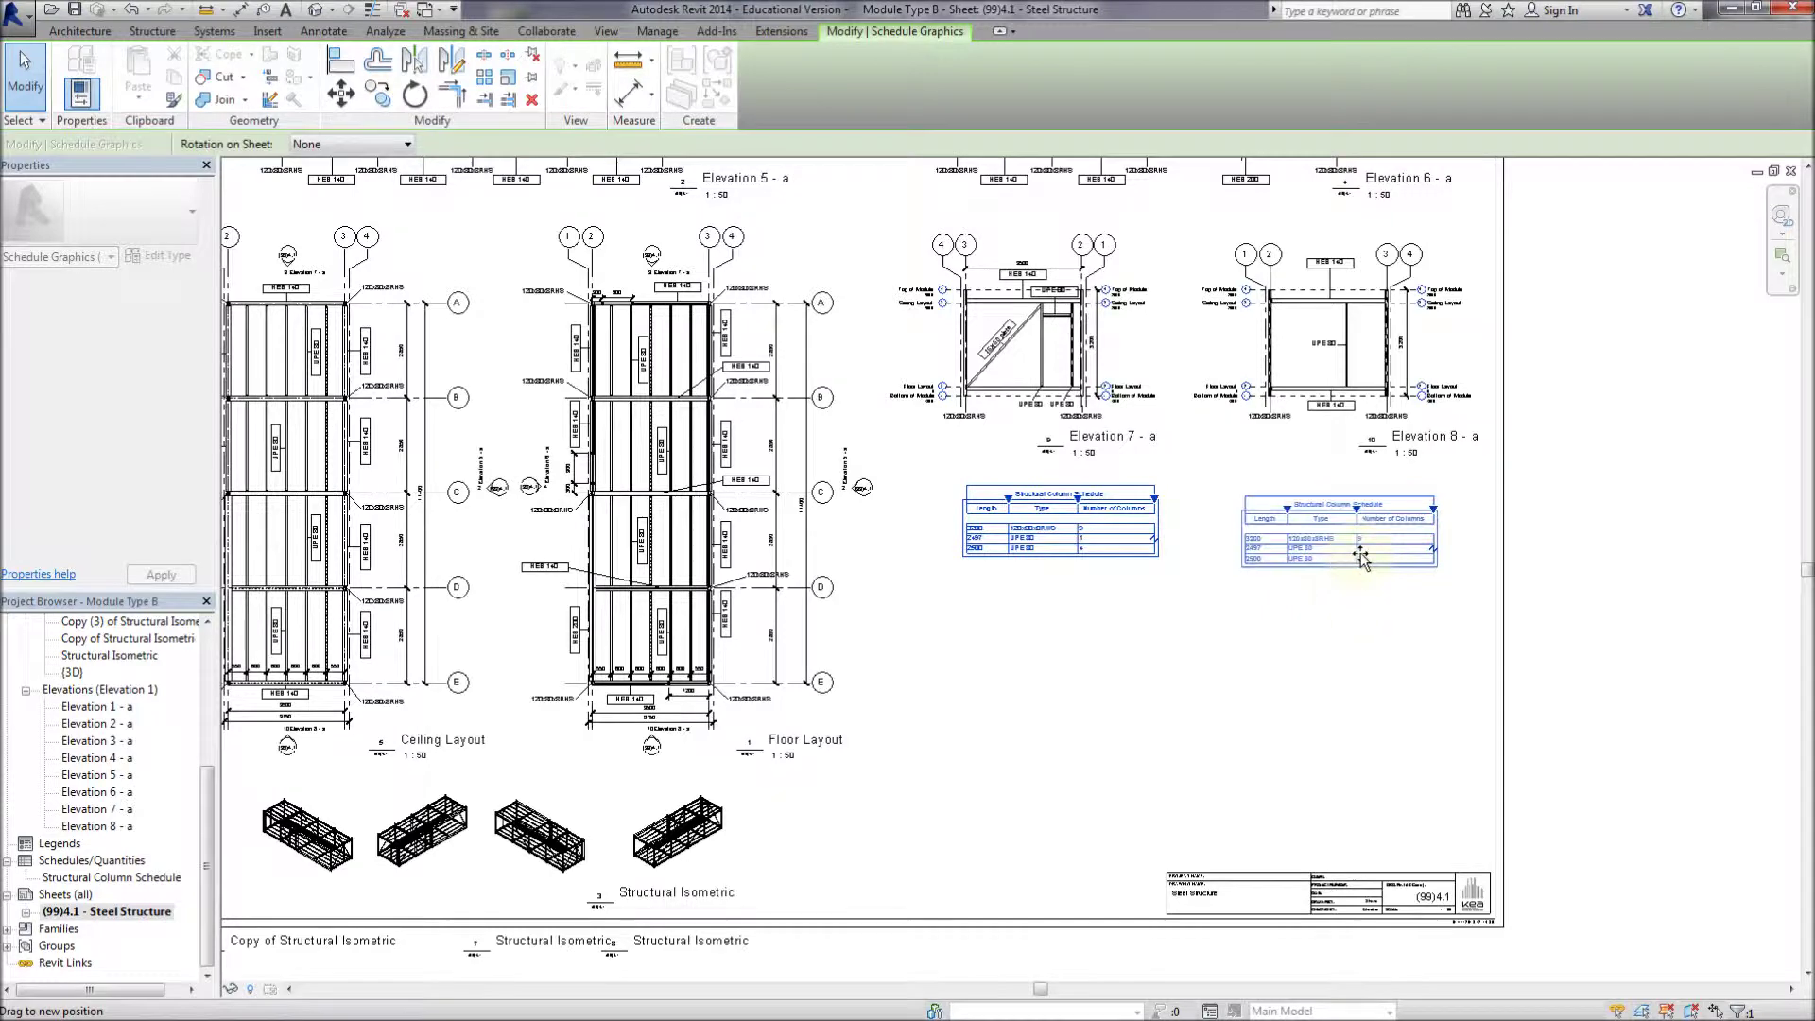
click(1106, 707)
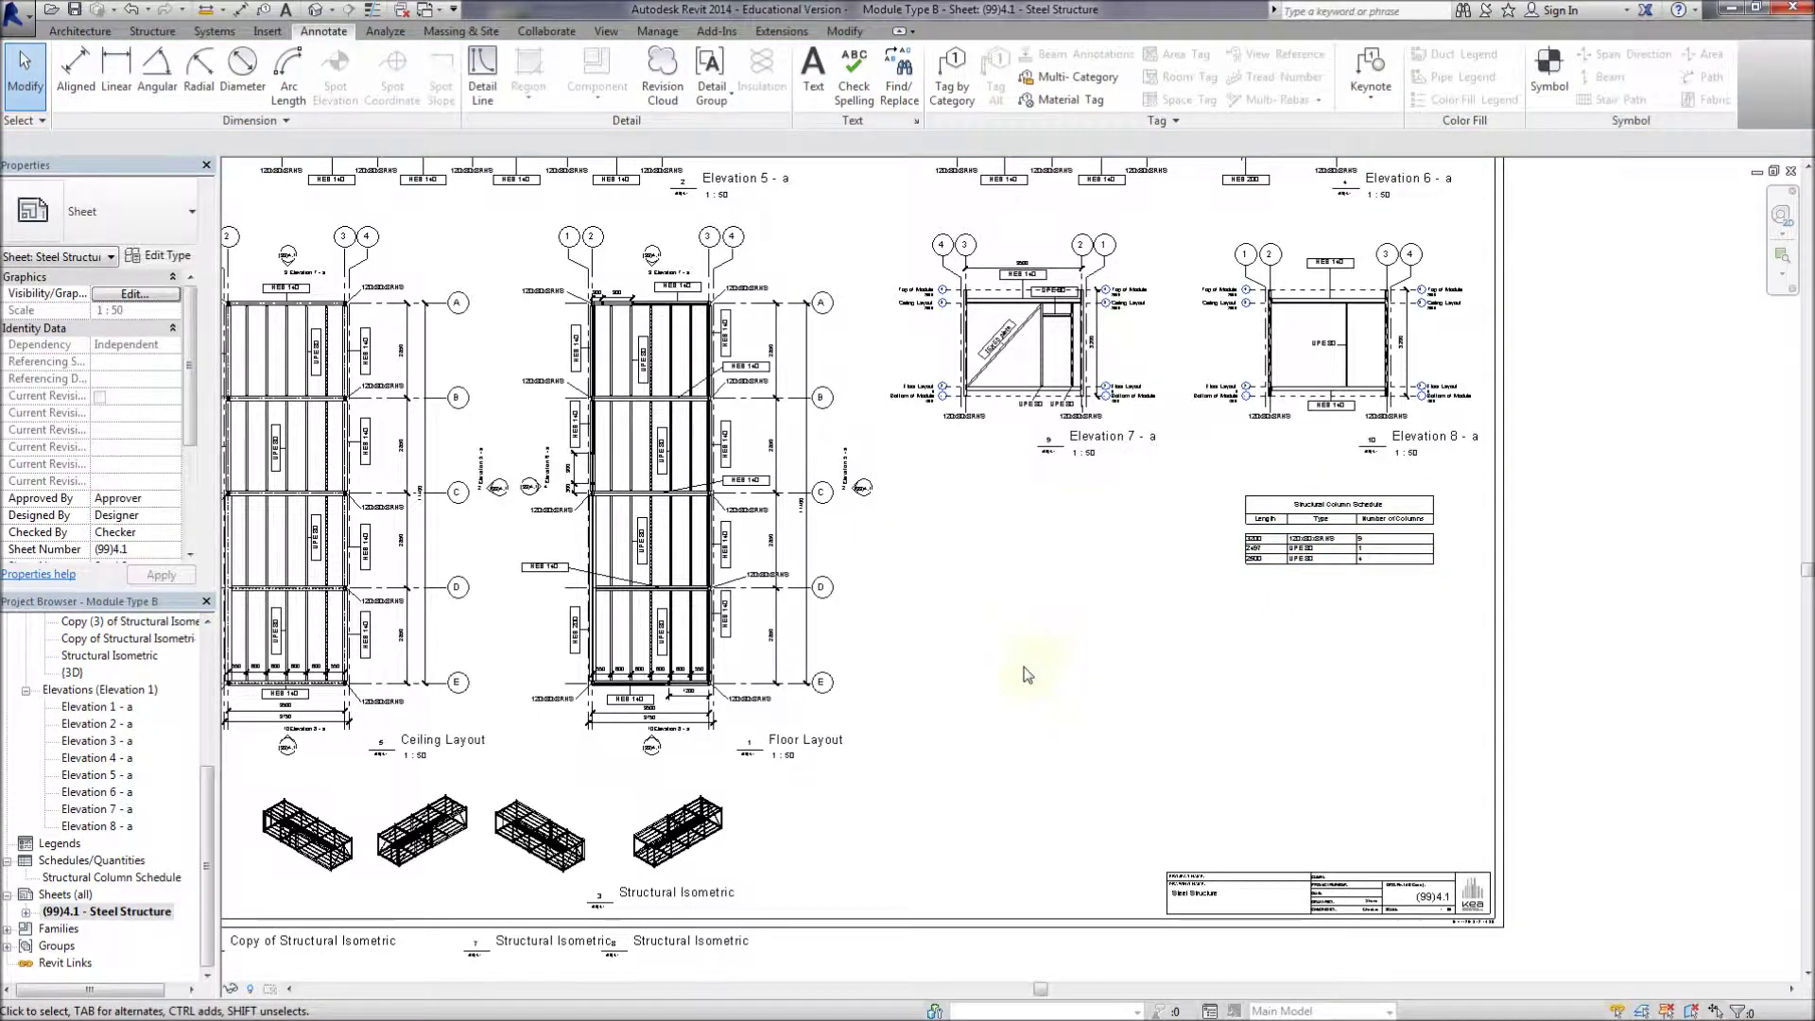
scroll(1096, 756, down, 2)
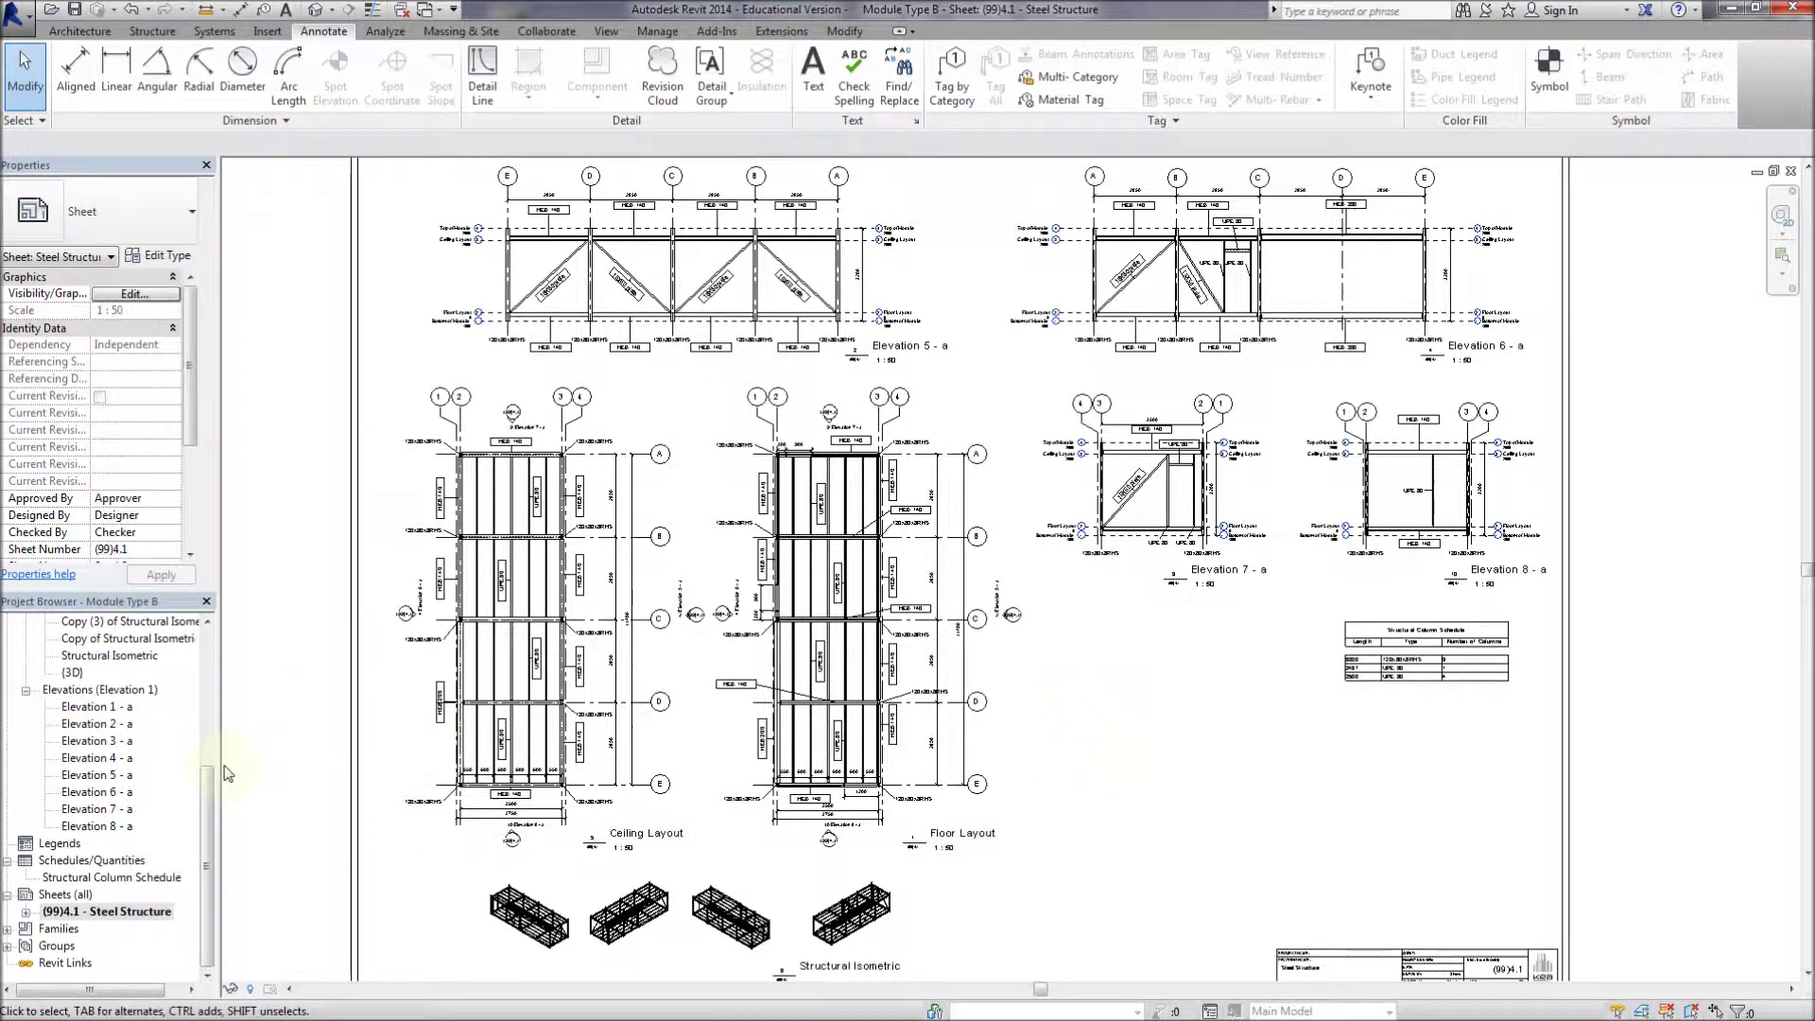
Create a new building component schedule for the Structural Framing category, keeping the default name and the New Construction phase
right_click(85, 861)
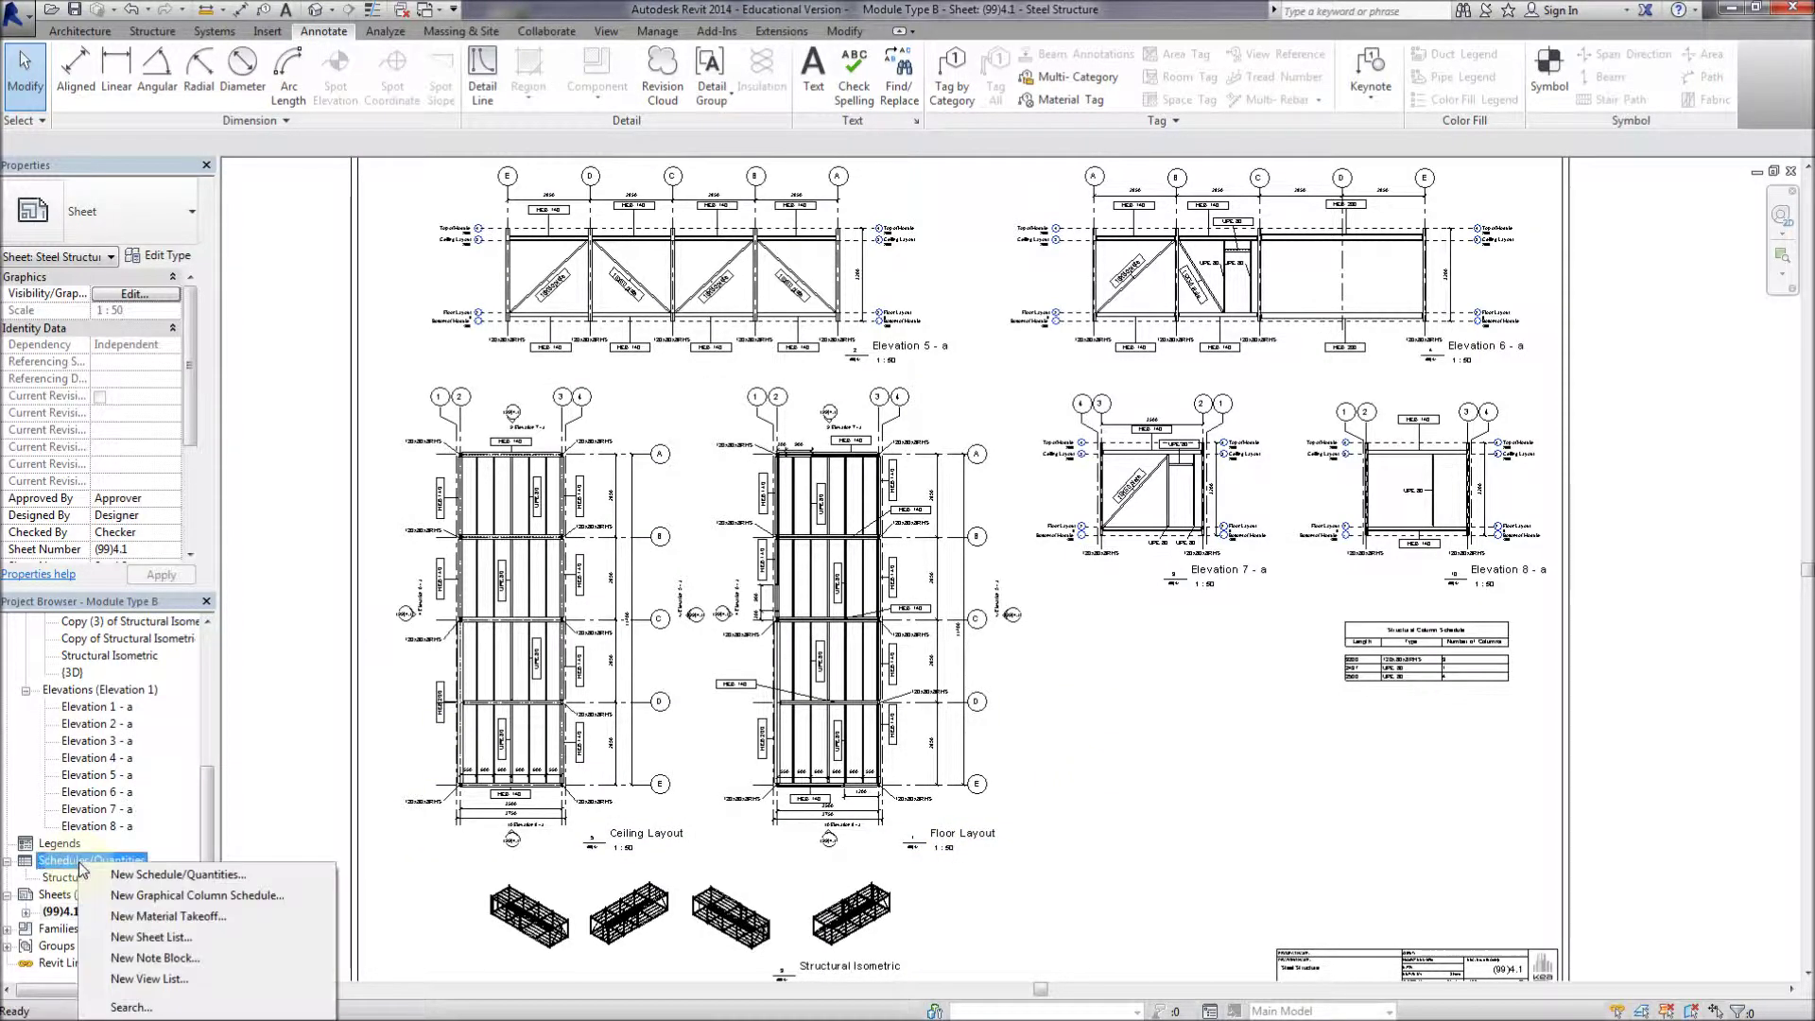
click(104, 872)
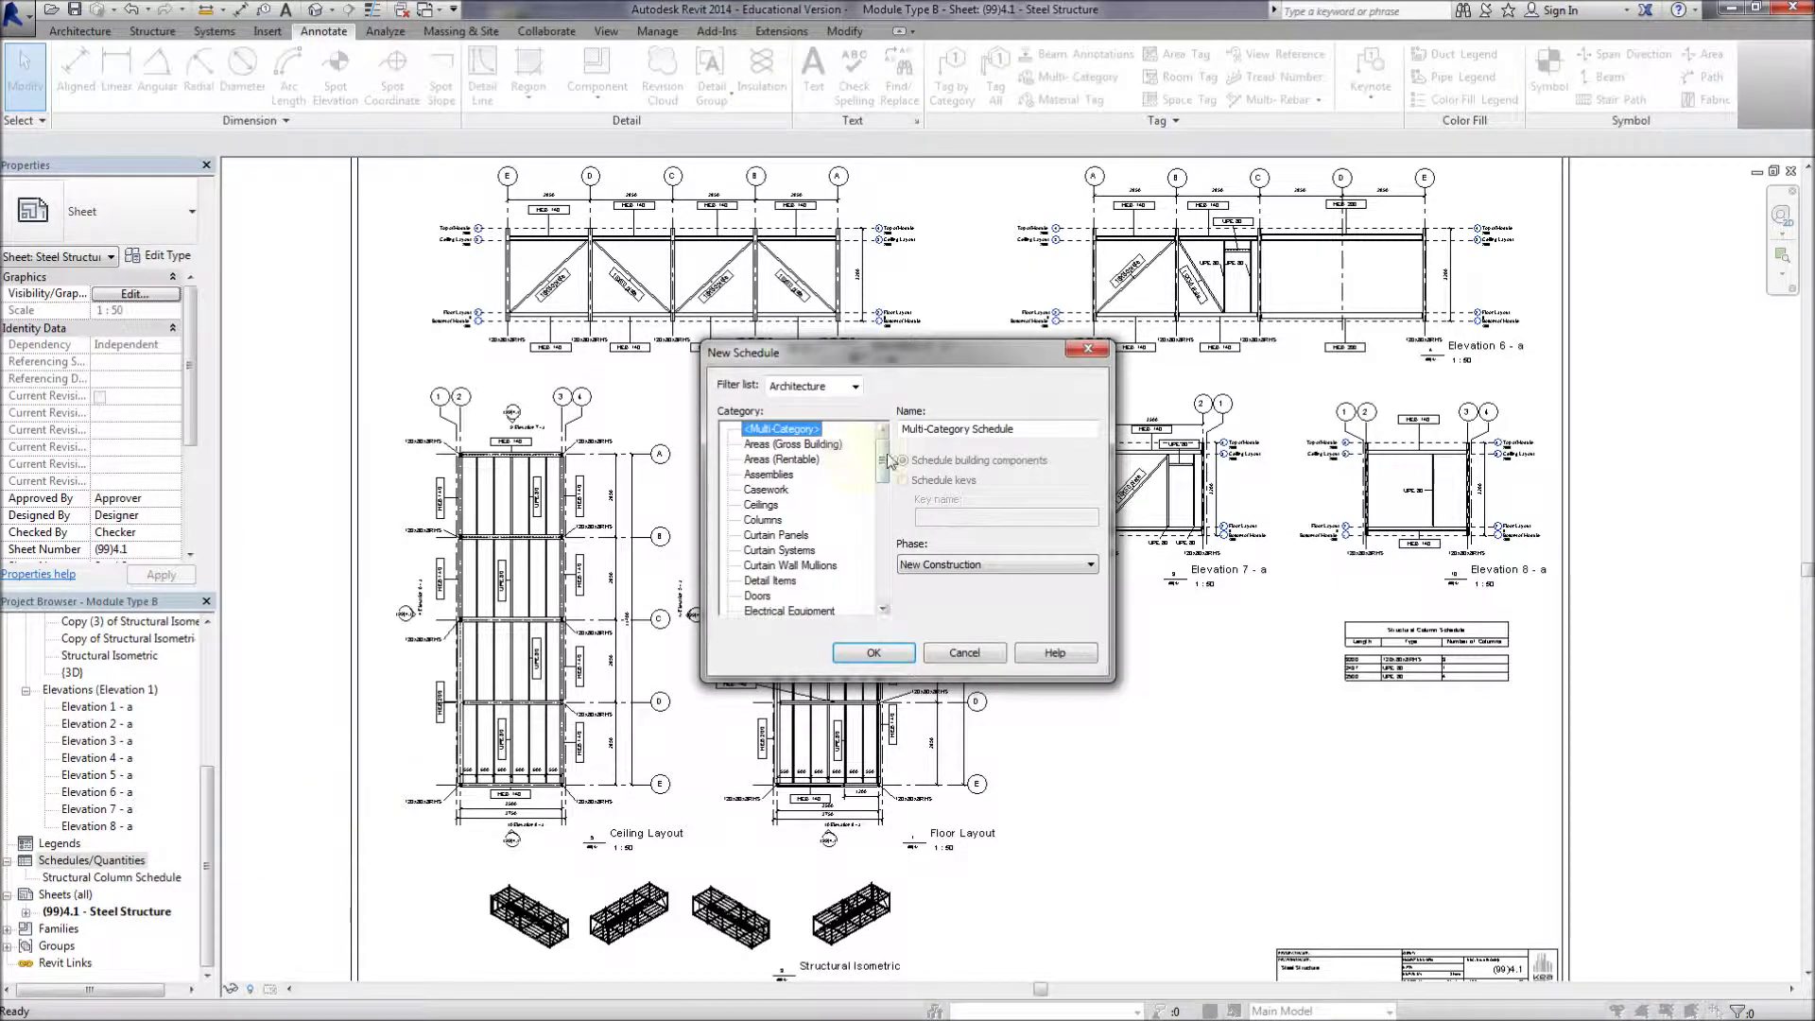
drag(889, 460, 882, 578)
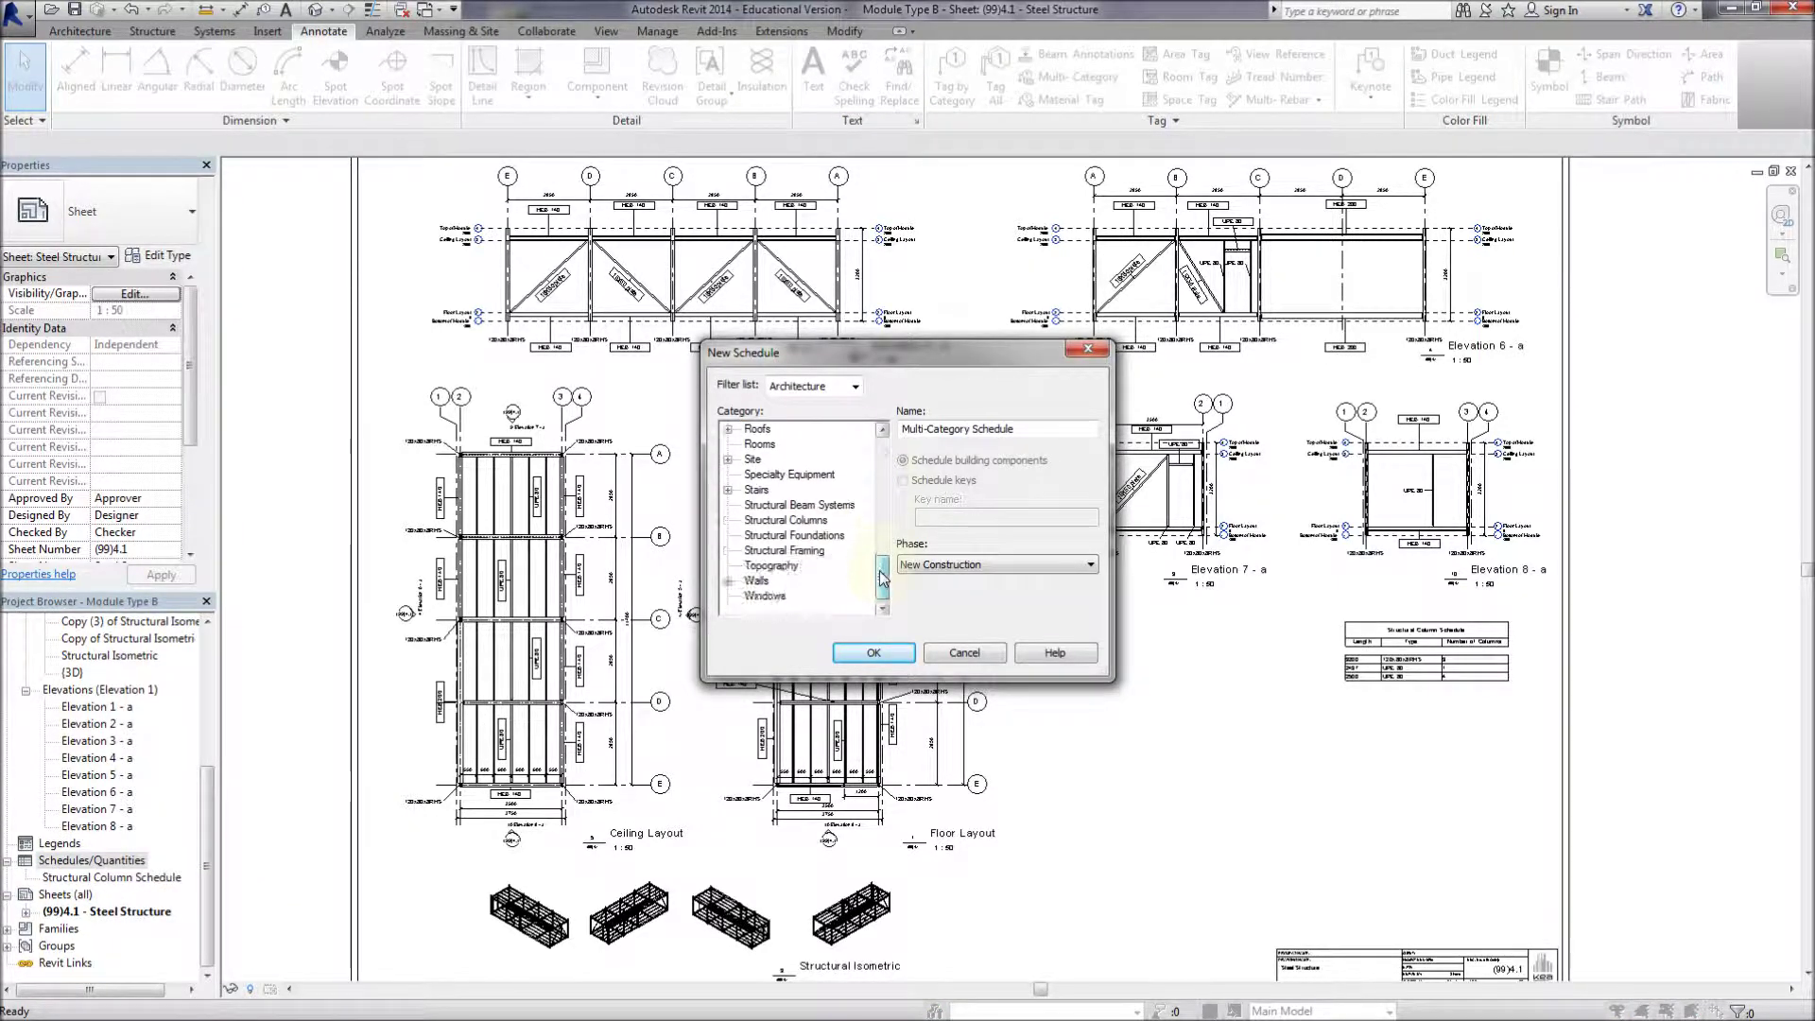
click(814, 551)
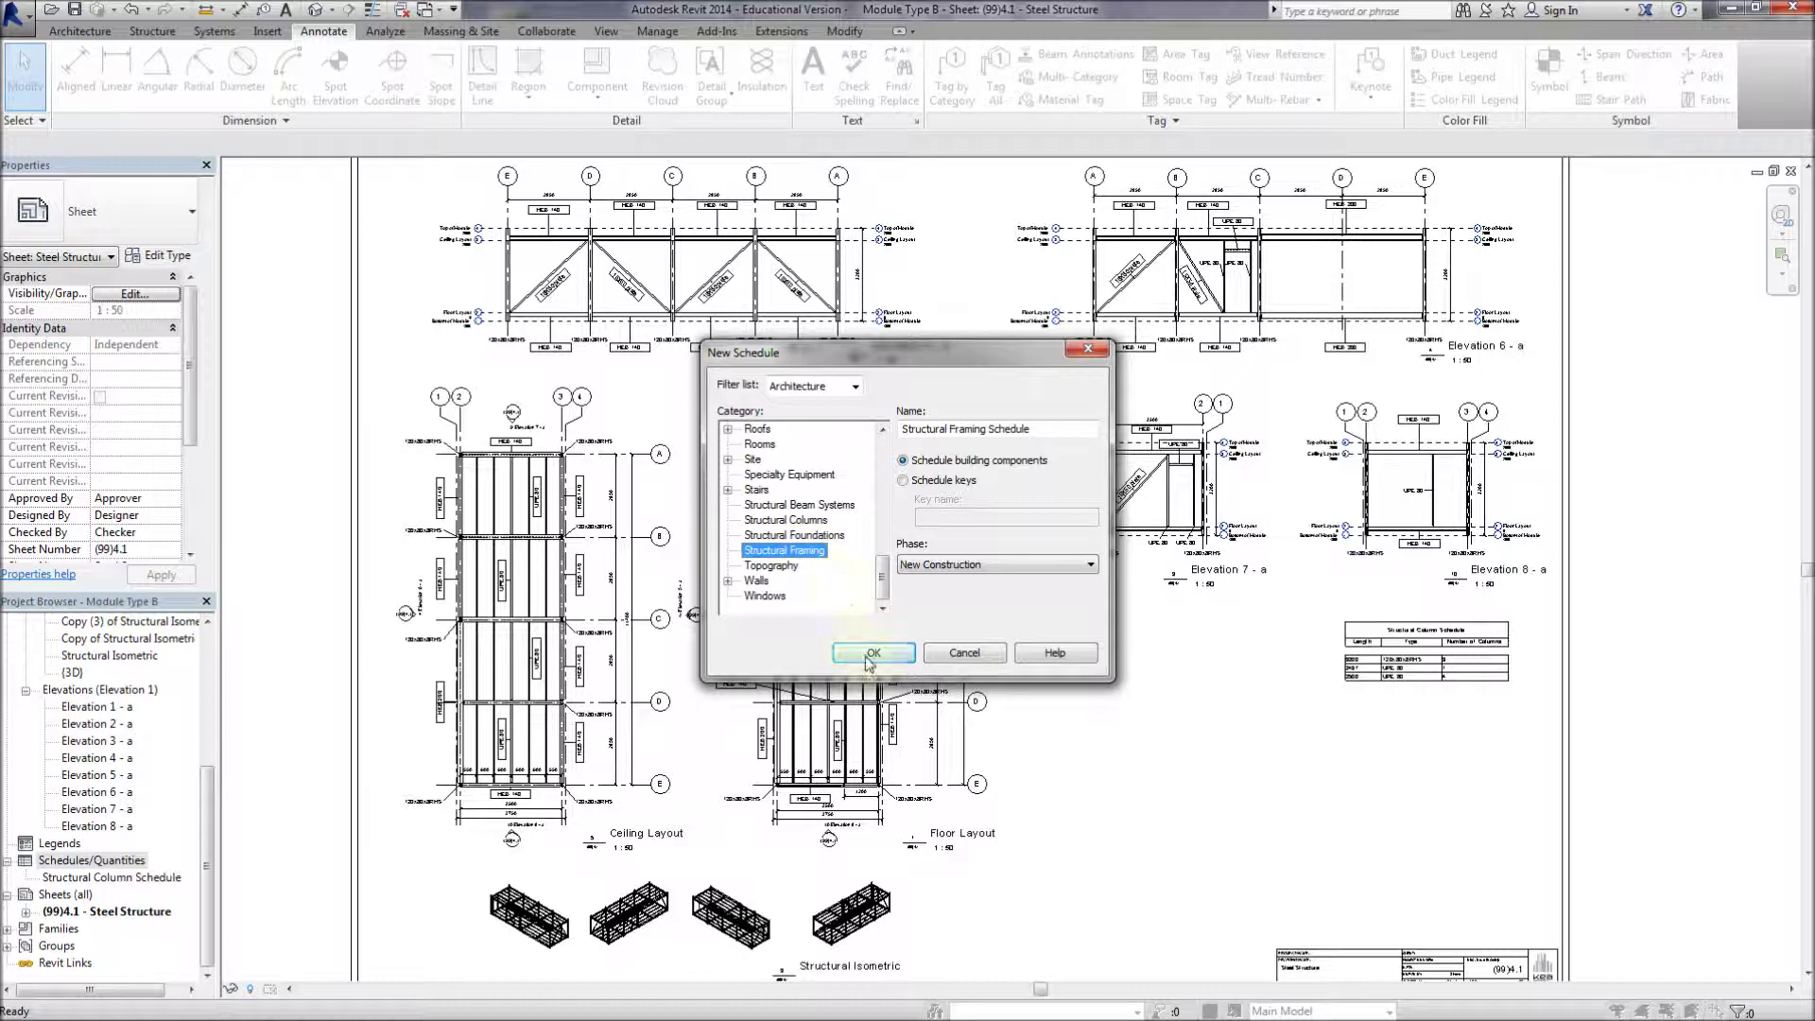
click(871, 654)
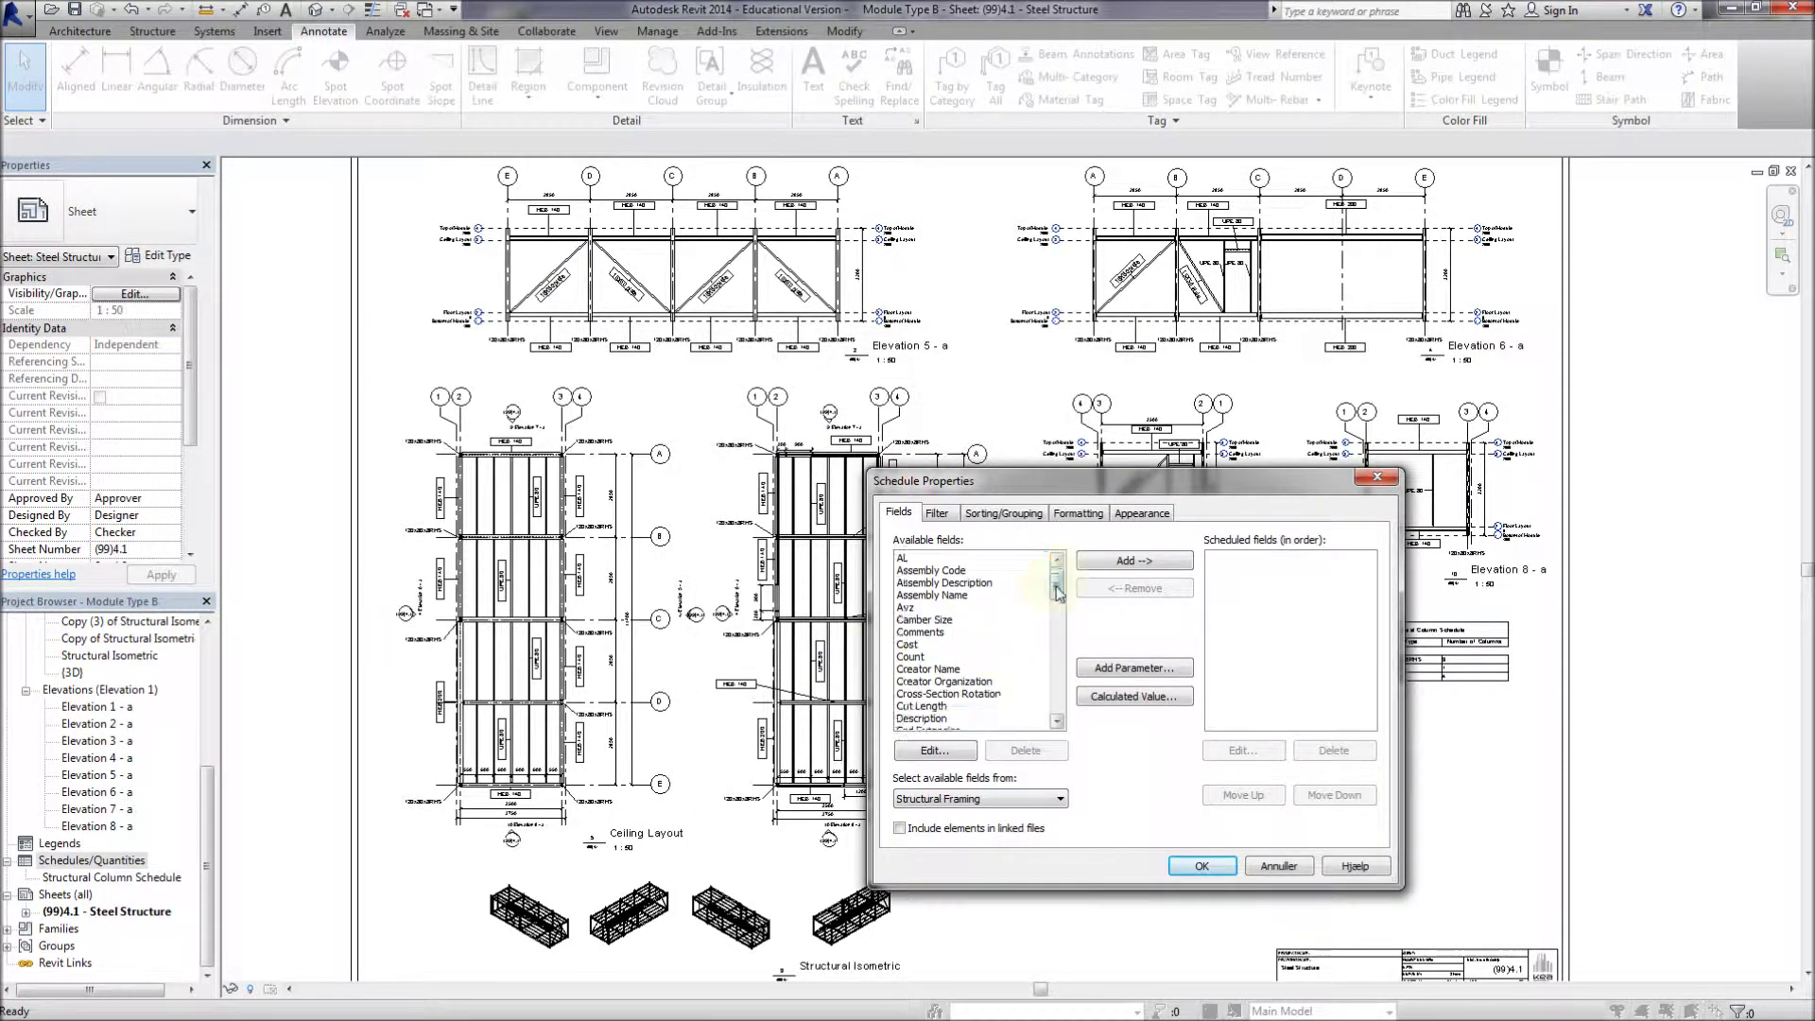
Add the Count, Cut Length, Length and Type fields to the structural framing schedule
click(1134, 559)
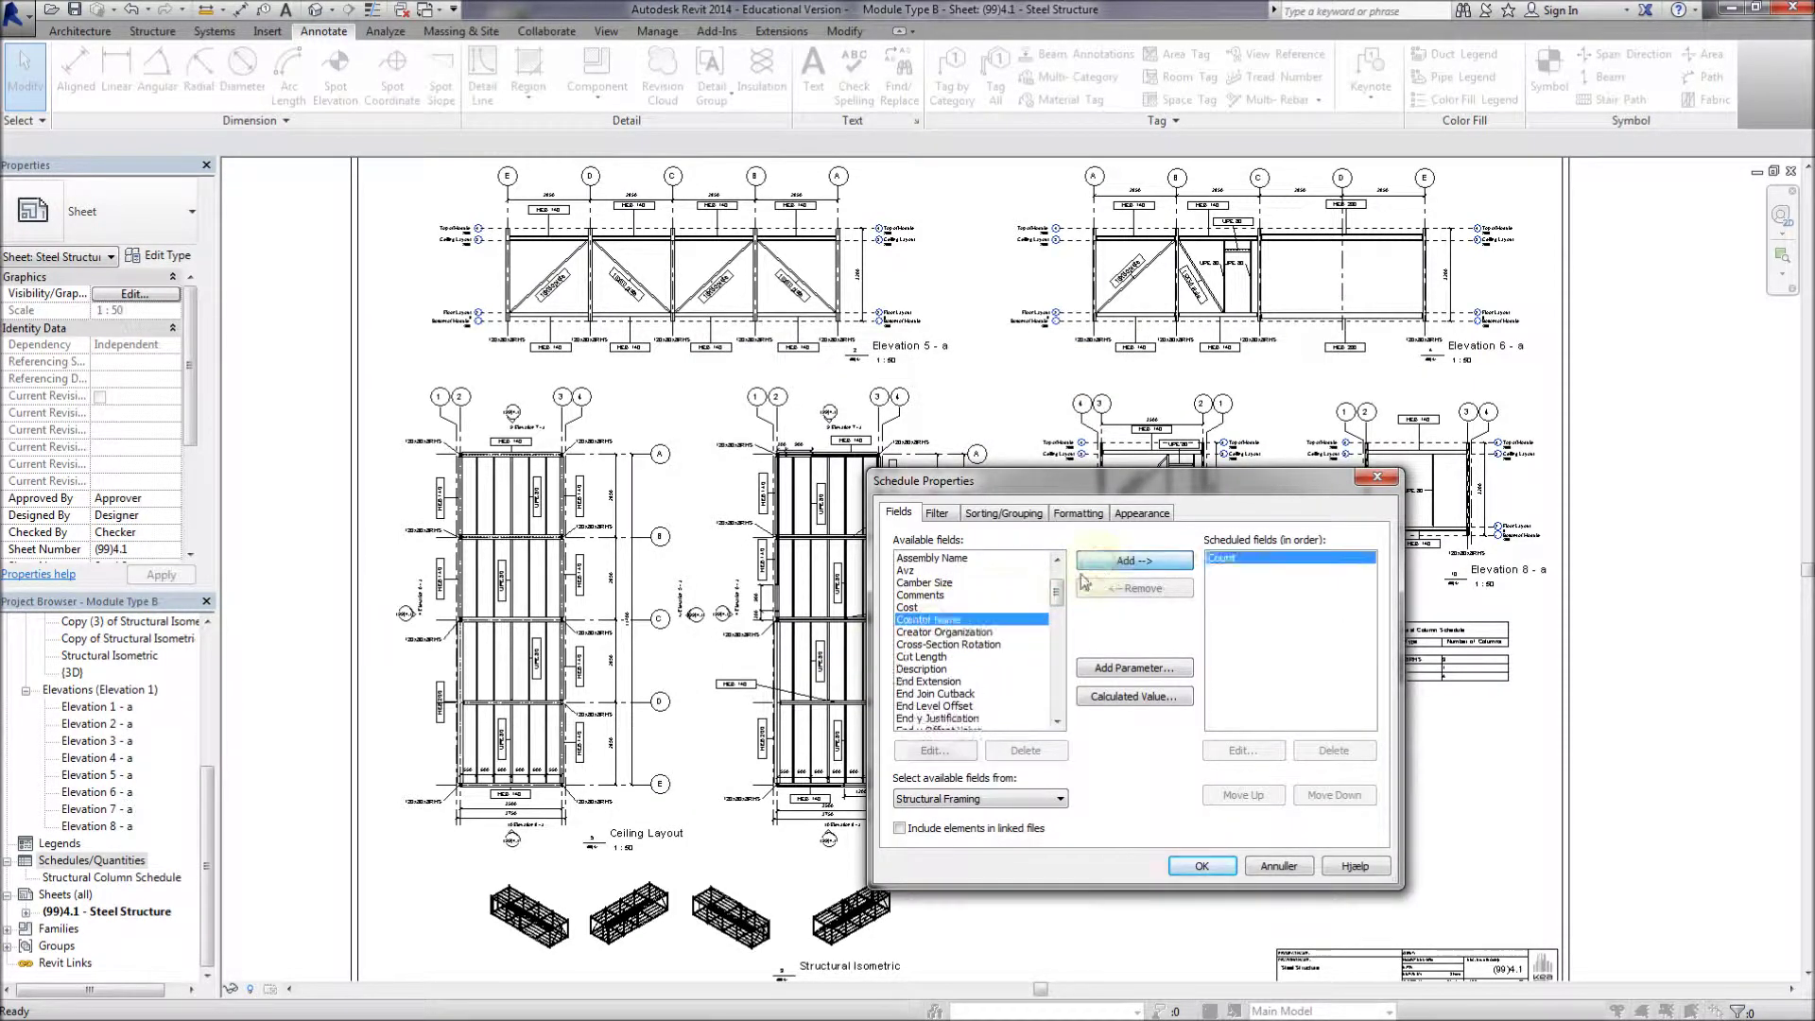
scroll(952, 611, down, 2)
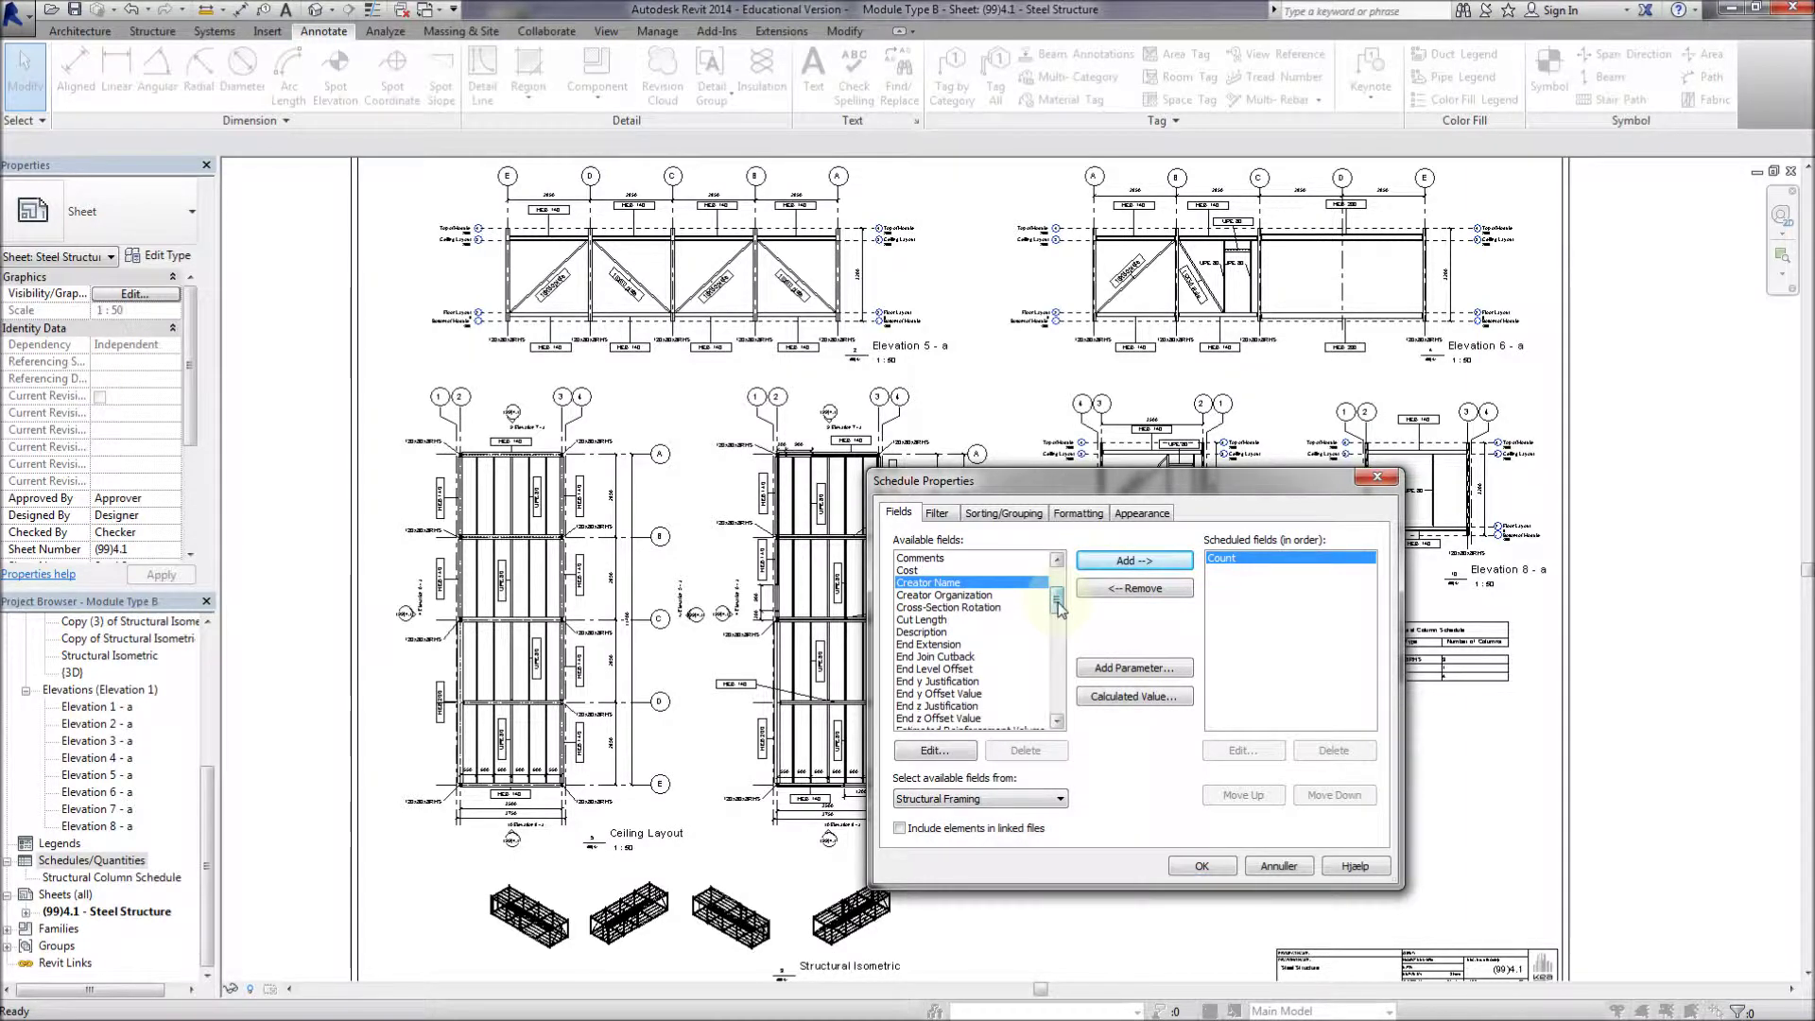
click(948, 608)
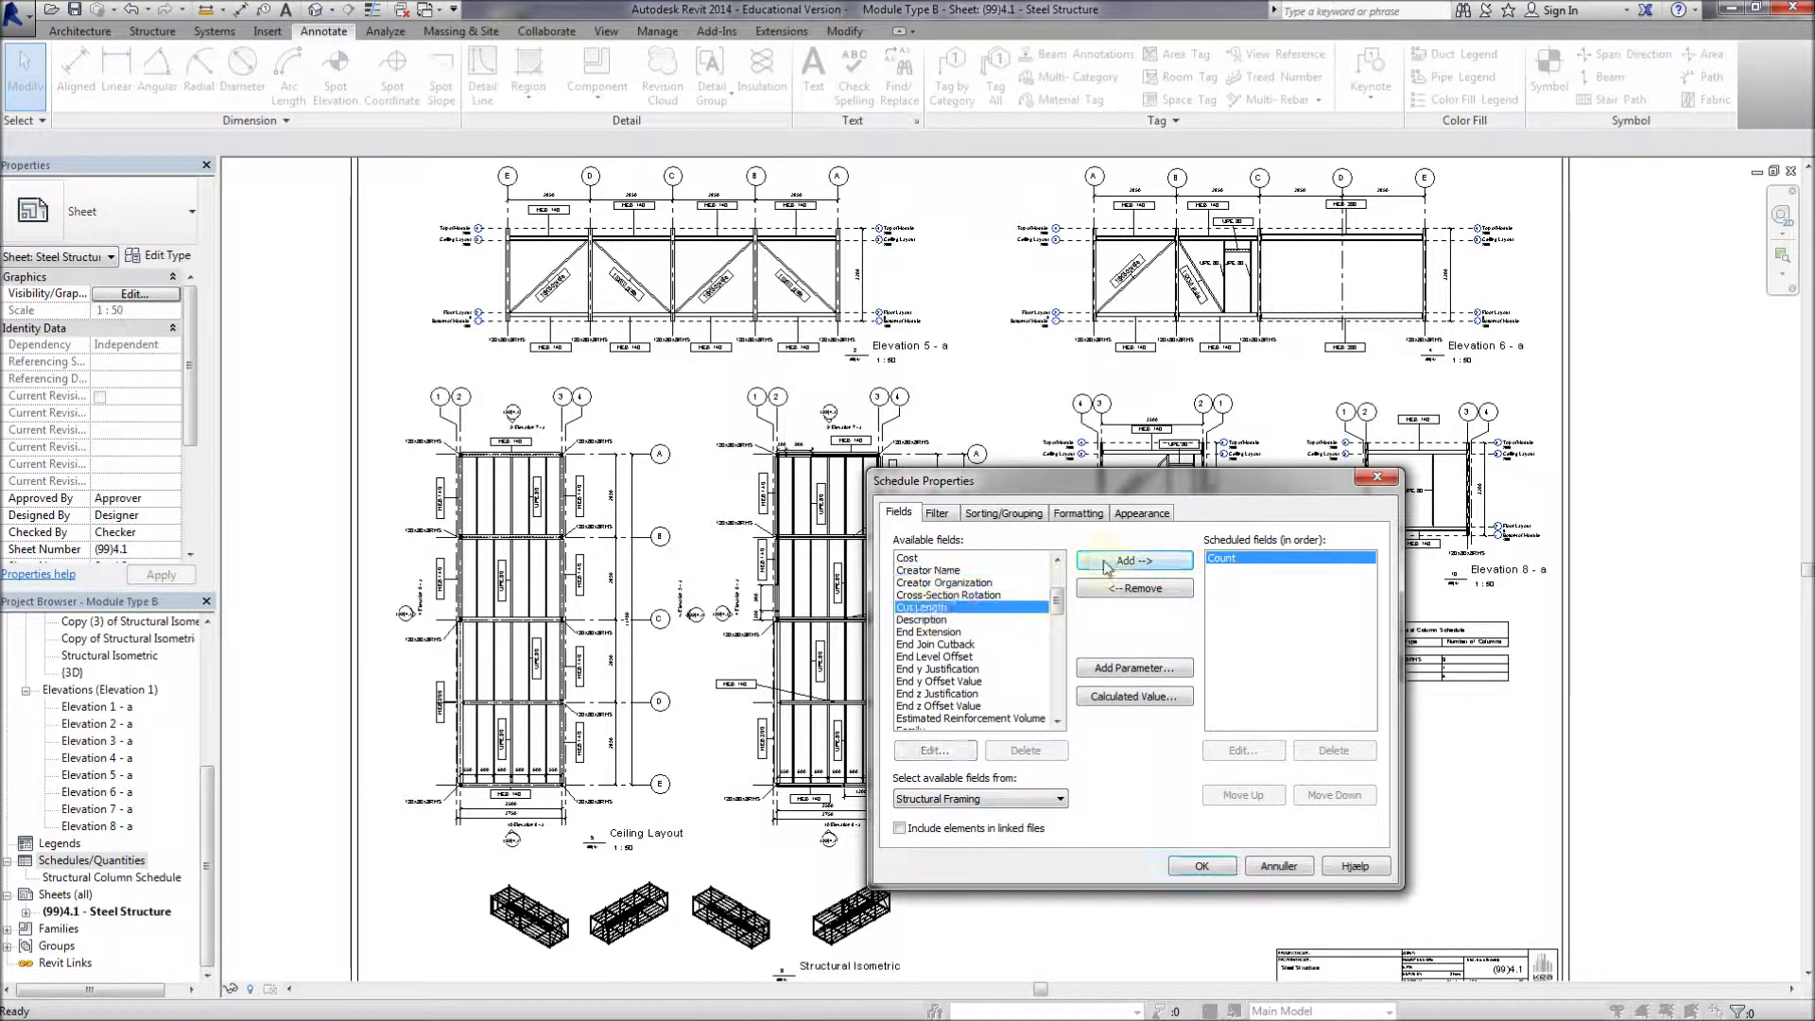
click(1134, 559)
drag(1057, 608, 1057, 647)
click(946, 633)
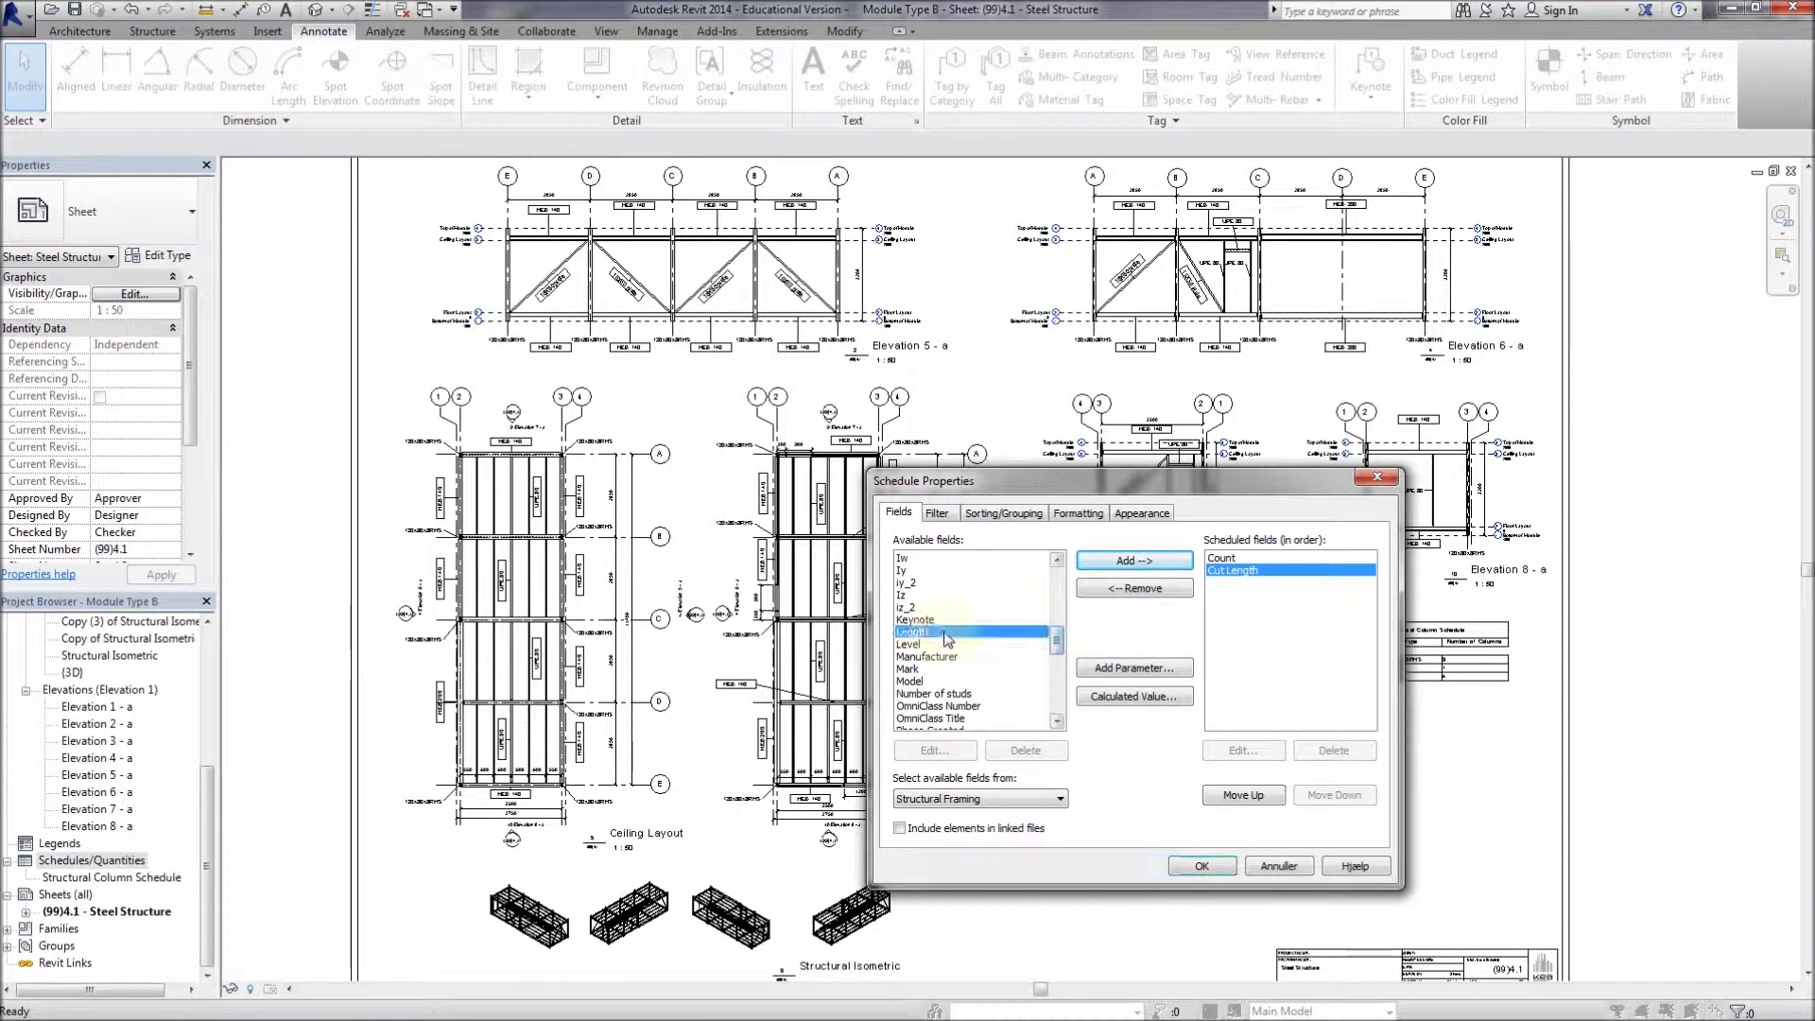
click(1094, 565)
drag(1056, 640, 1056, 687)
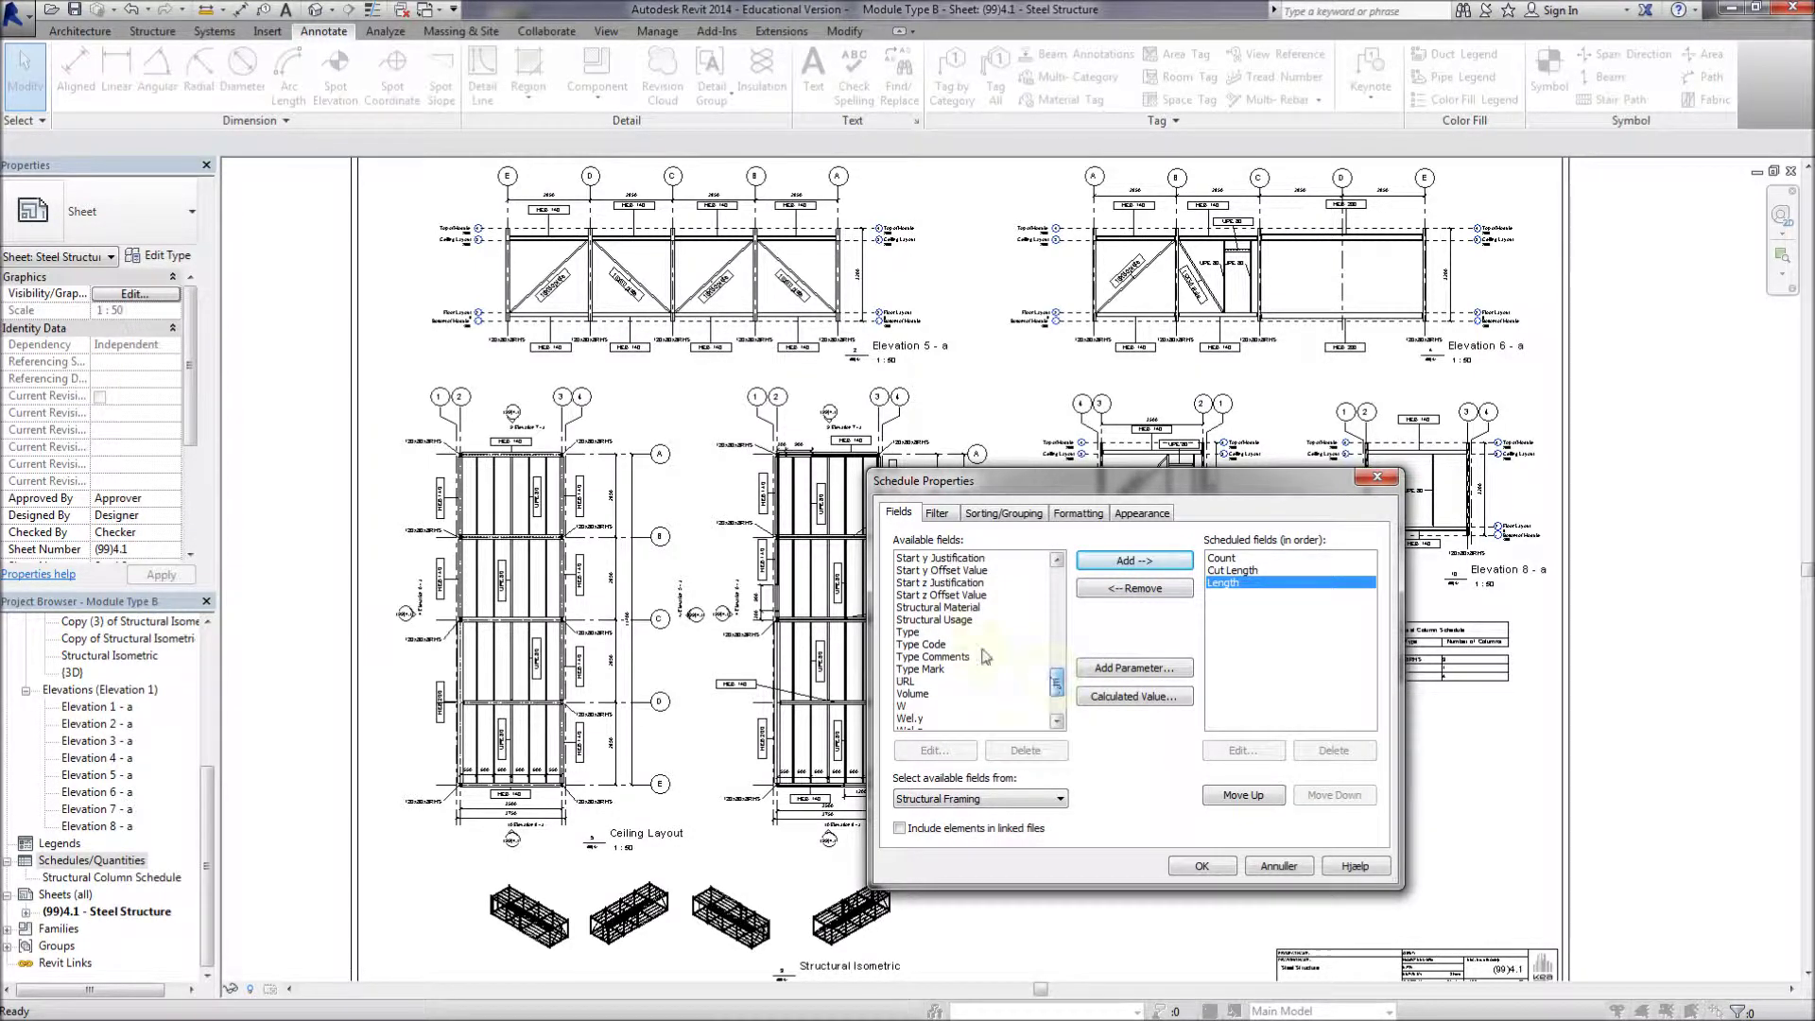
click(912, 632)
click(1096, 565)
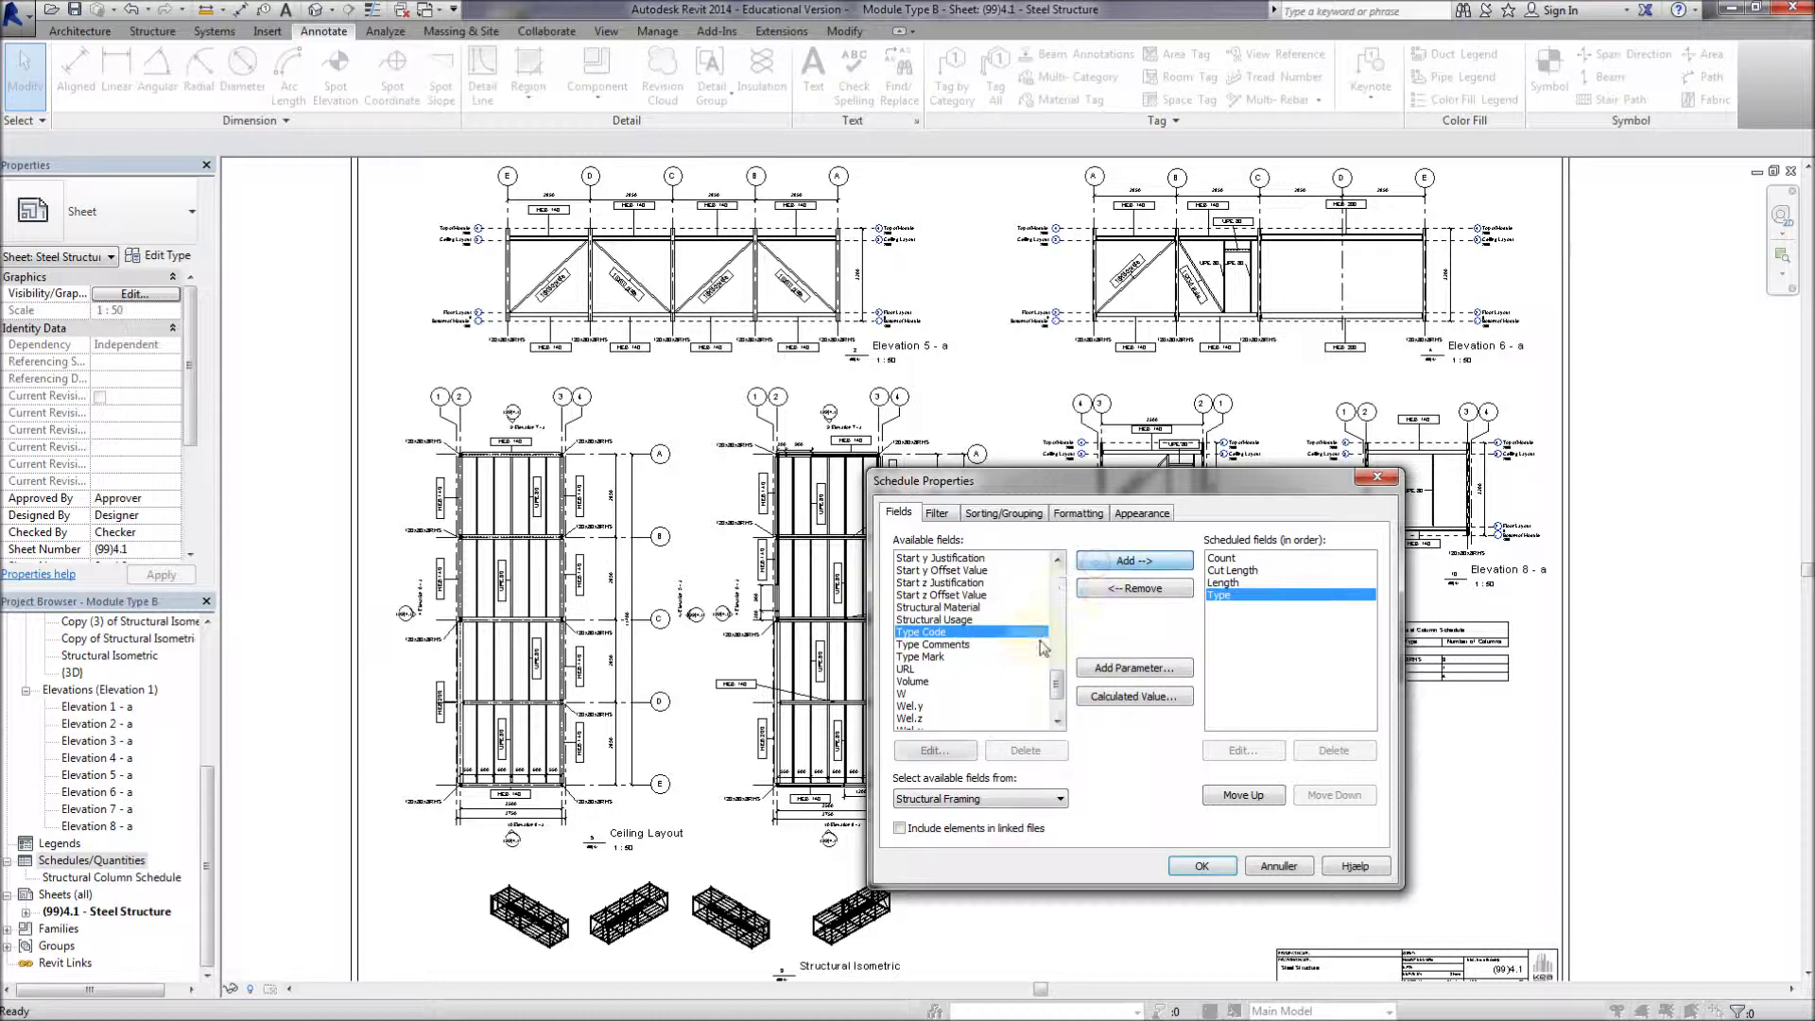
drag(1057, 687, 1056, 701)
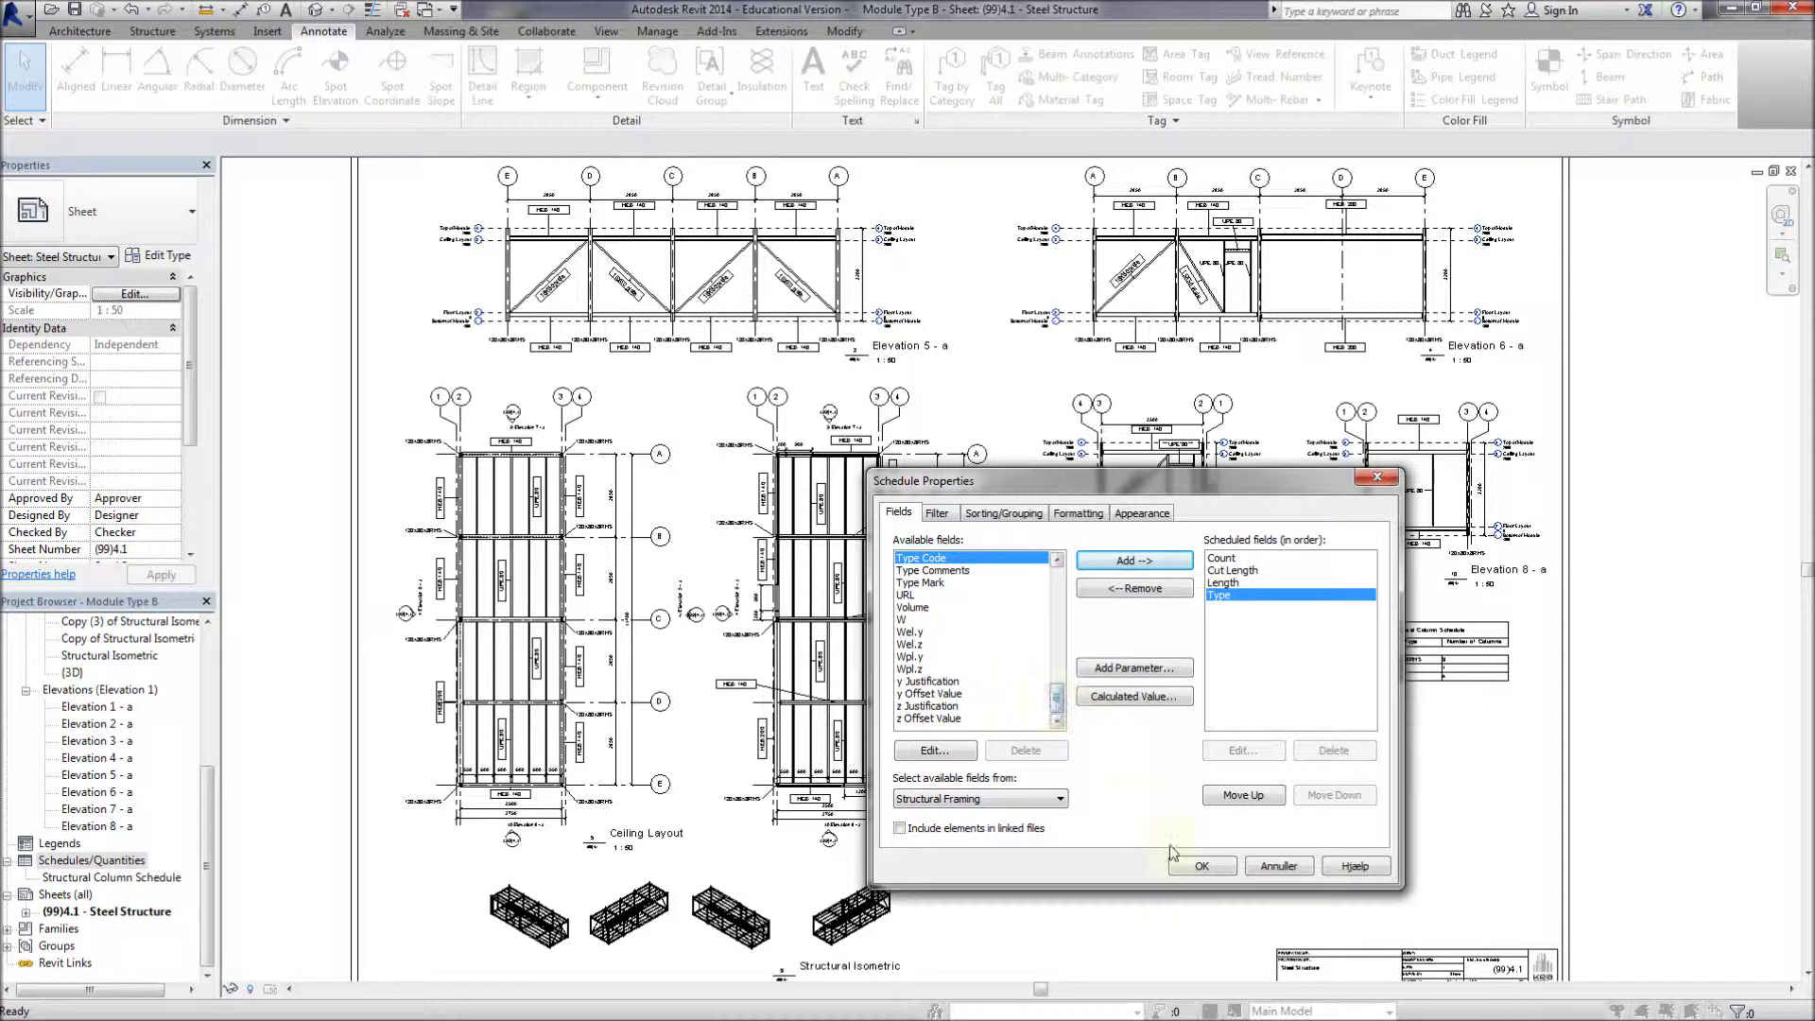
Sort the framing schedule by Type and then by Length, both ascending, and create the schedule
click(1004, 512)
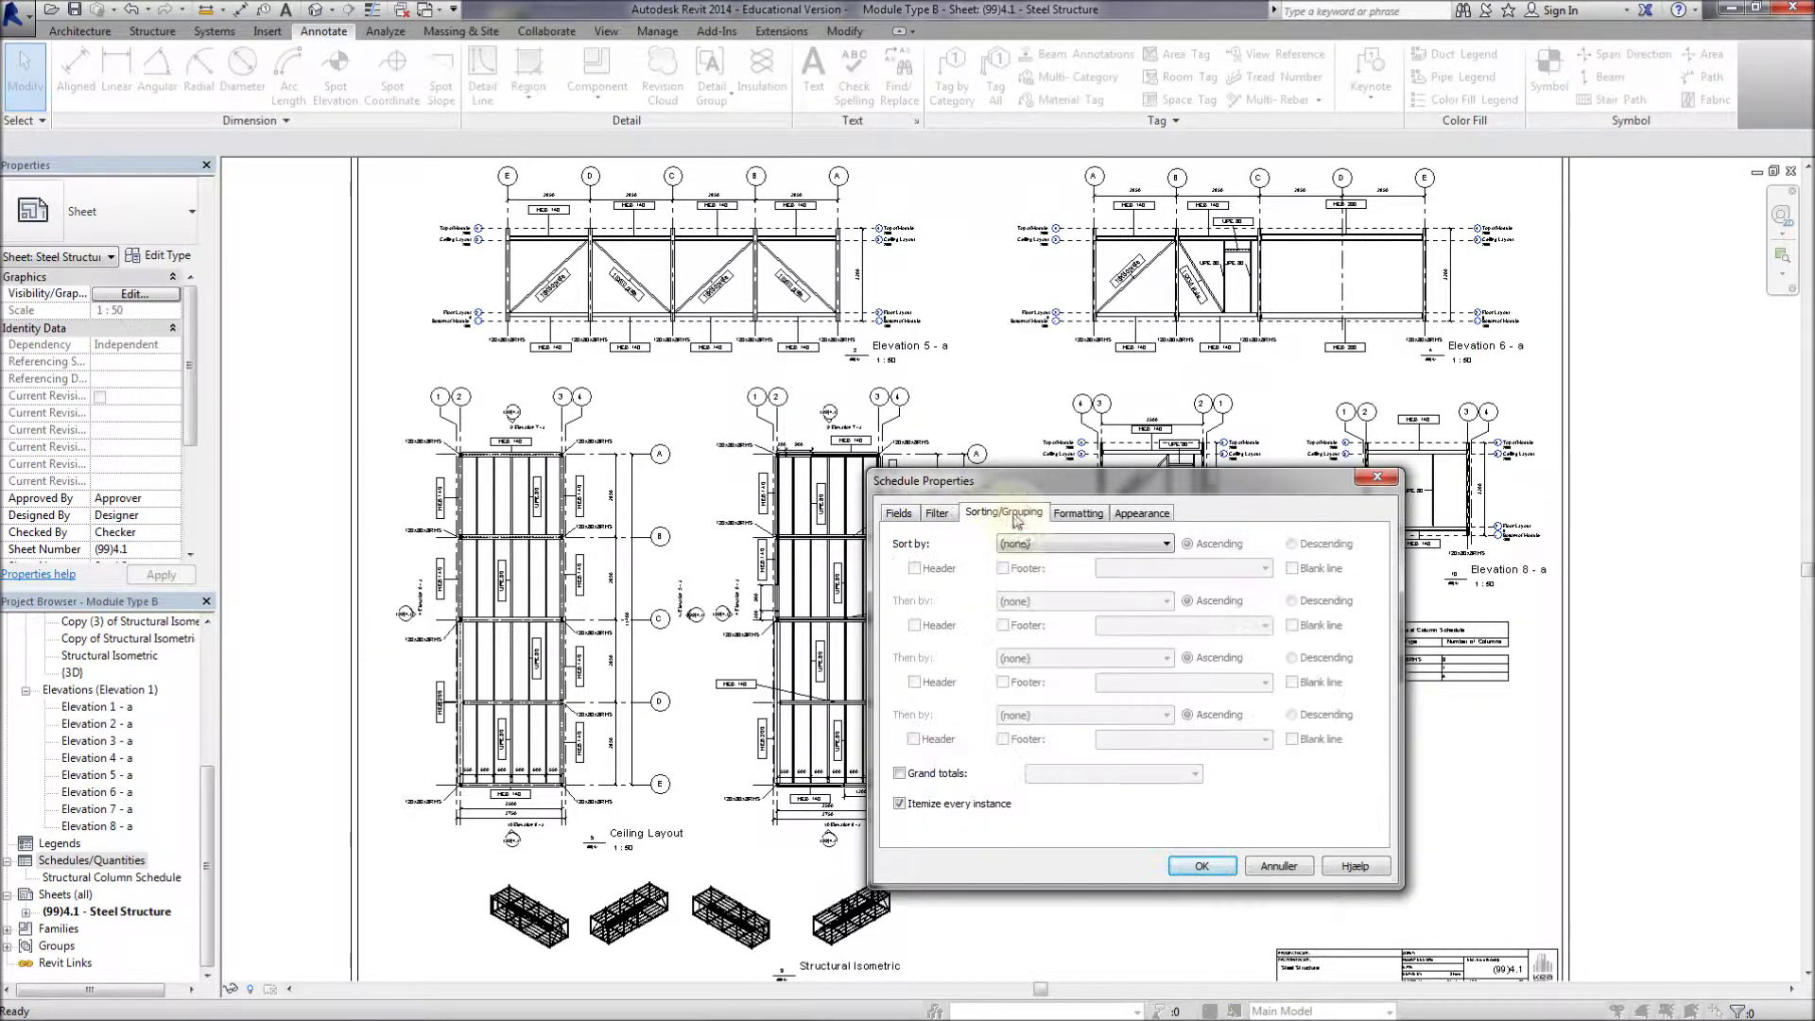
click(1023, 544)
click(1021, 597)
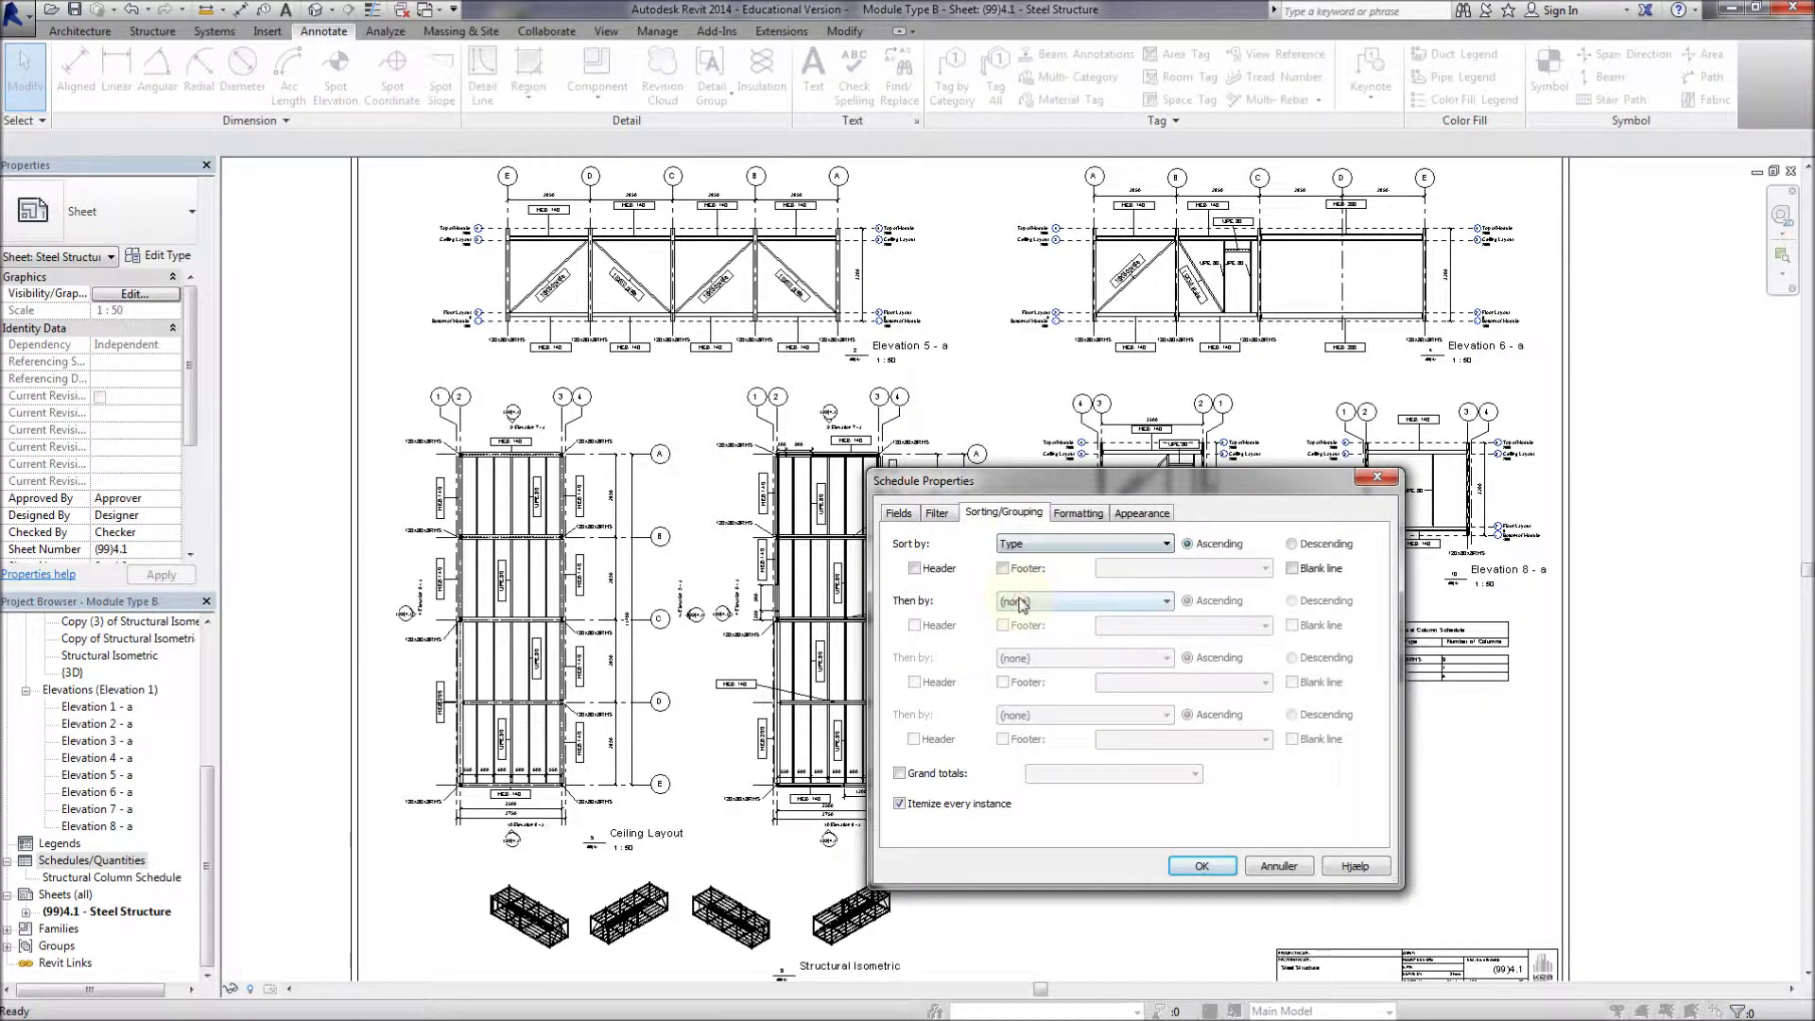
click(1041, 610)
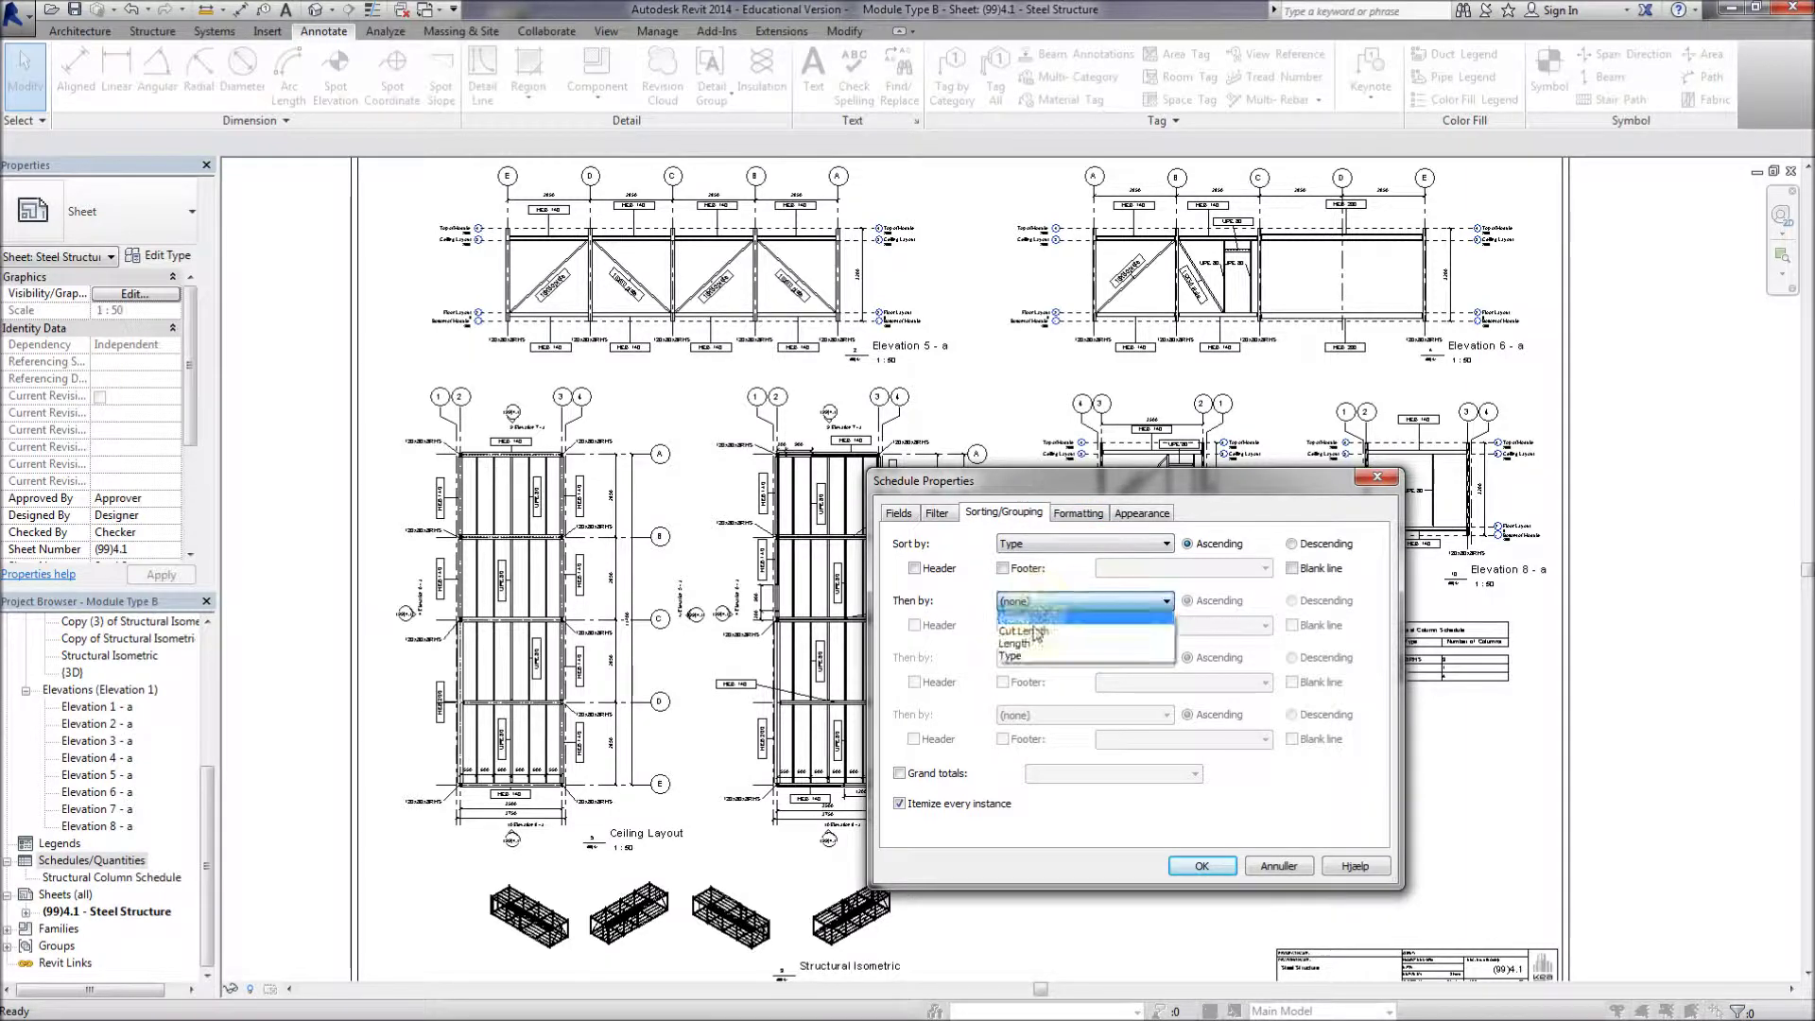
click(1035, 626)
click(1196, 867)
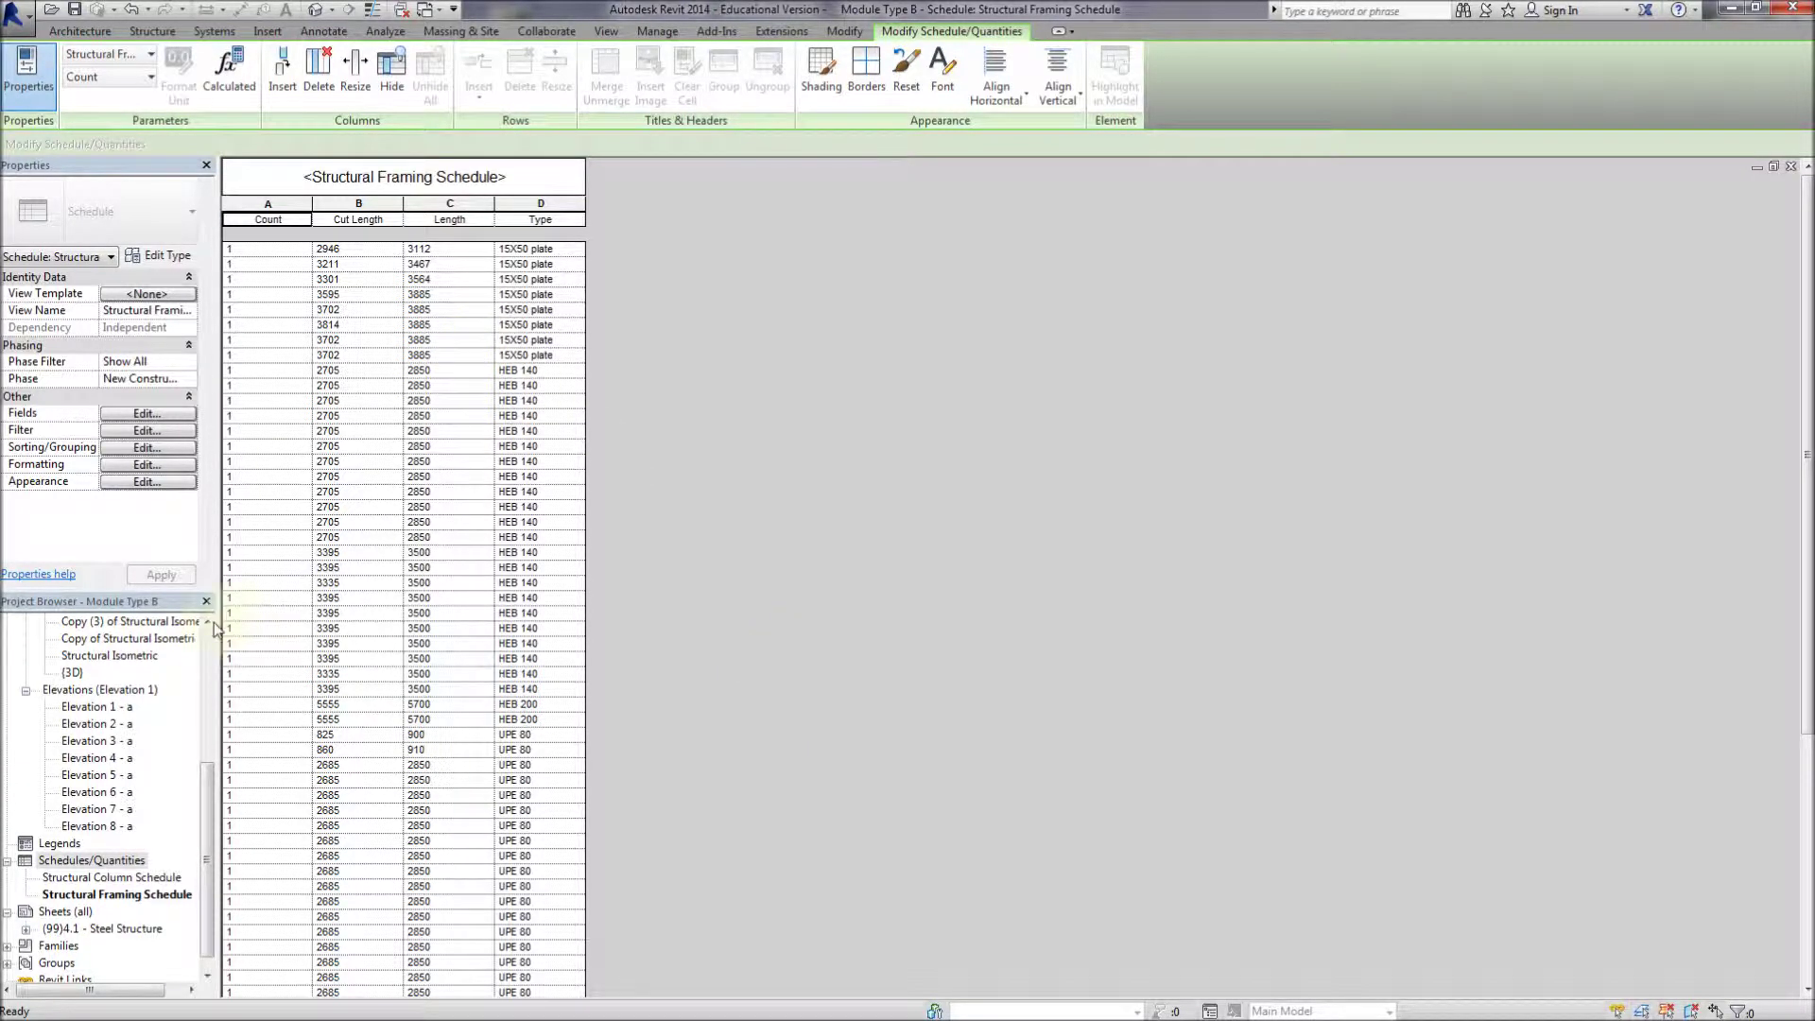
Turn off itemizing every instance in the Structural Framing Schedule so identical members are grouped
click(147, 447)
click(899, 804)
click(1201, 866)
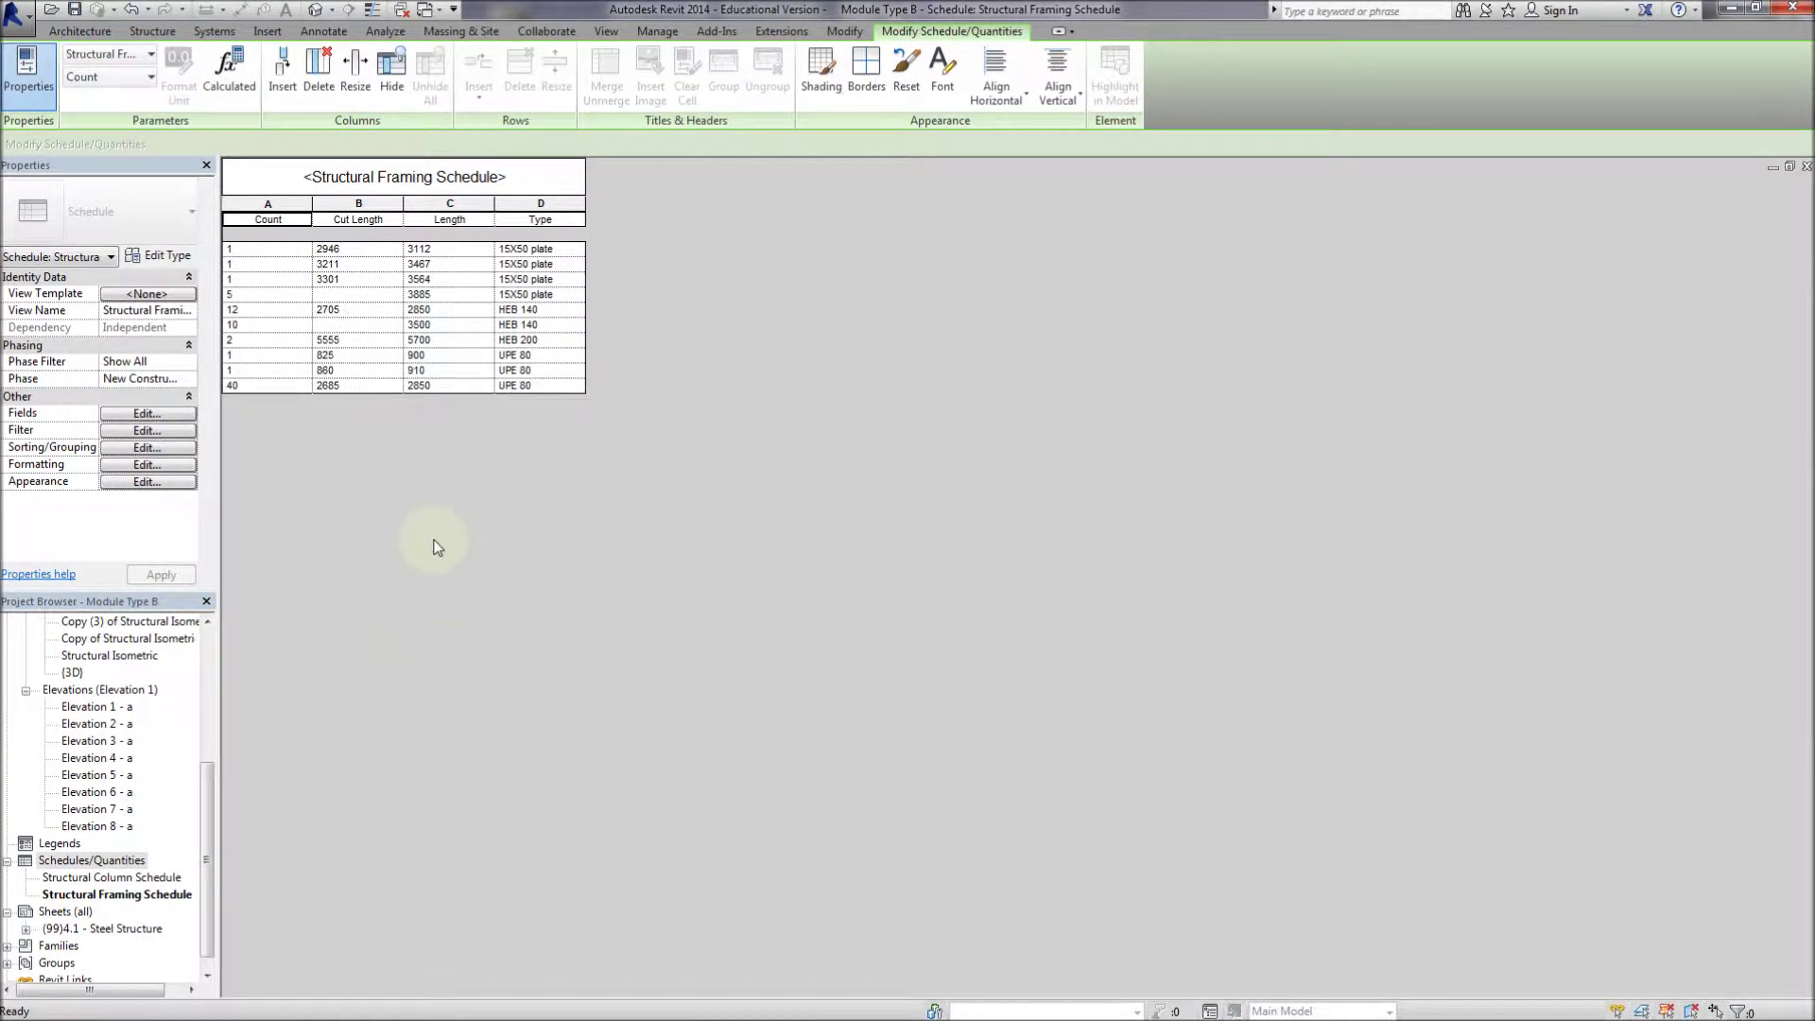
Reorder the framing schedule's fields to Type, Cut Length, Length and Count
click(148, 415)
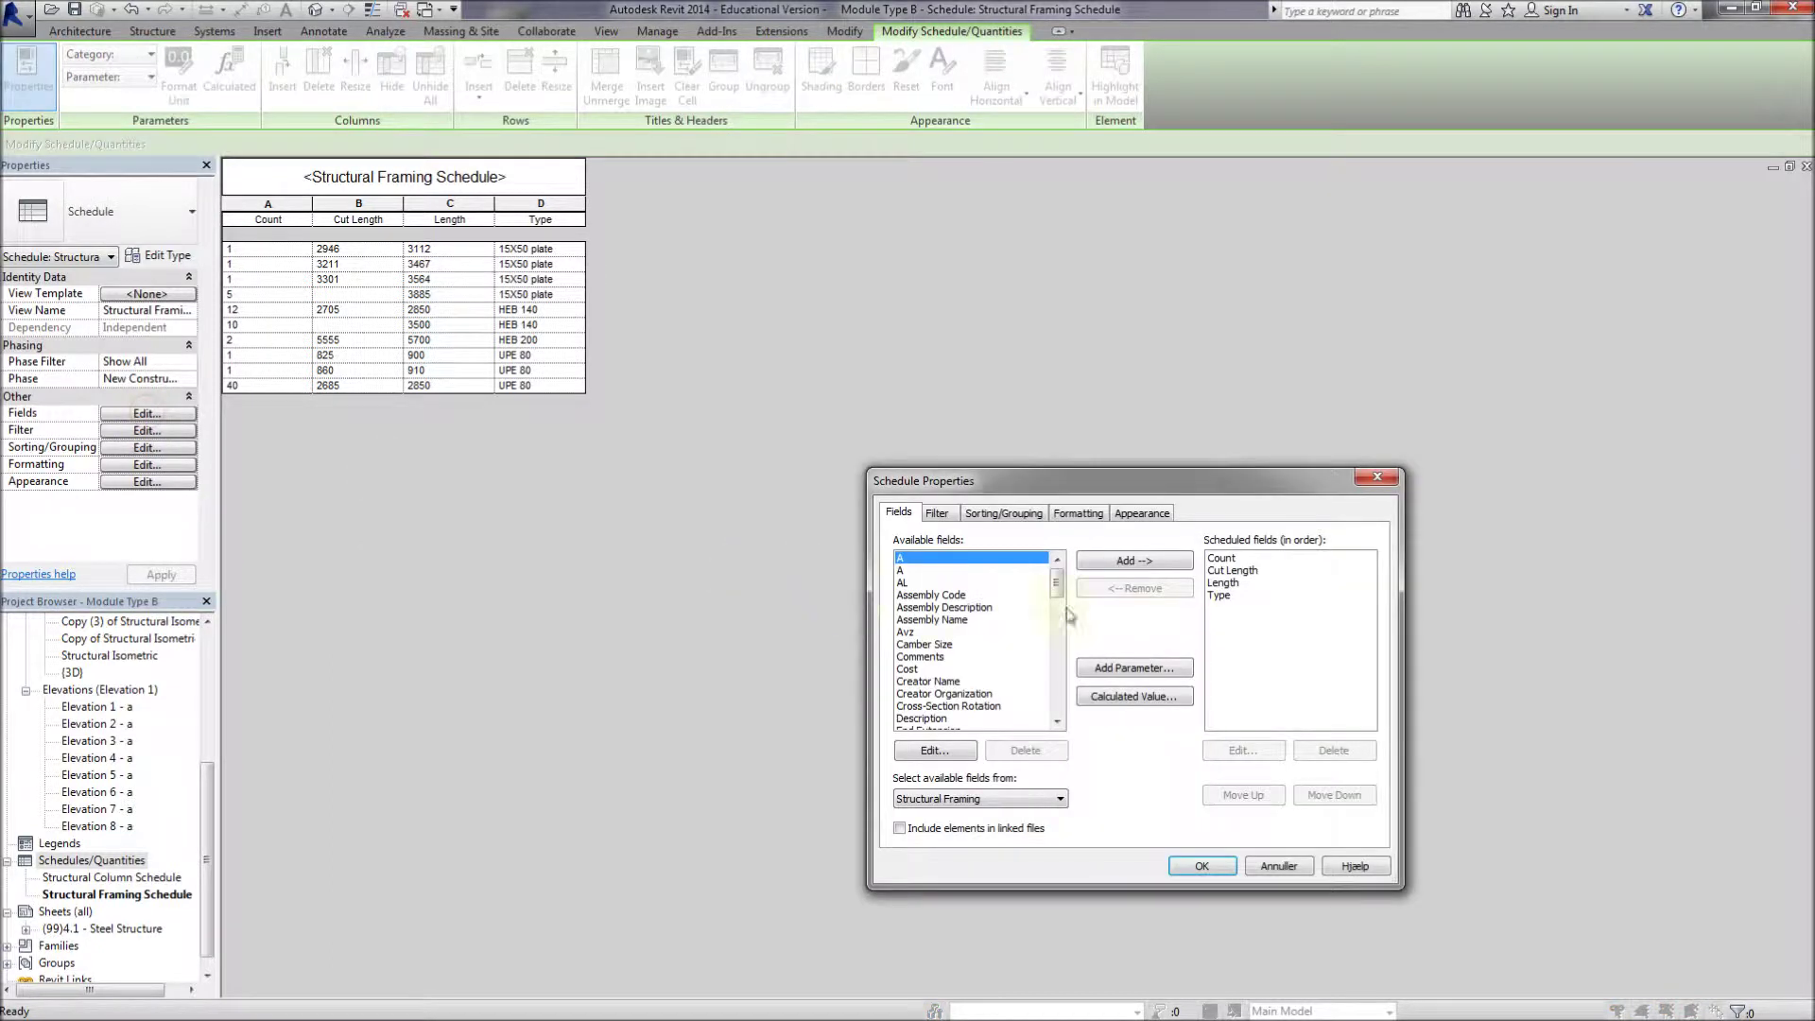
click(1220, 595)
click(1240, 796)
click(1240, 795)
click(1240, 795)
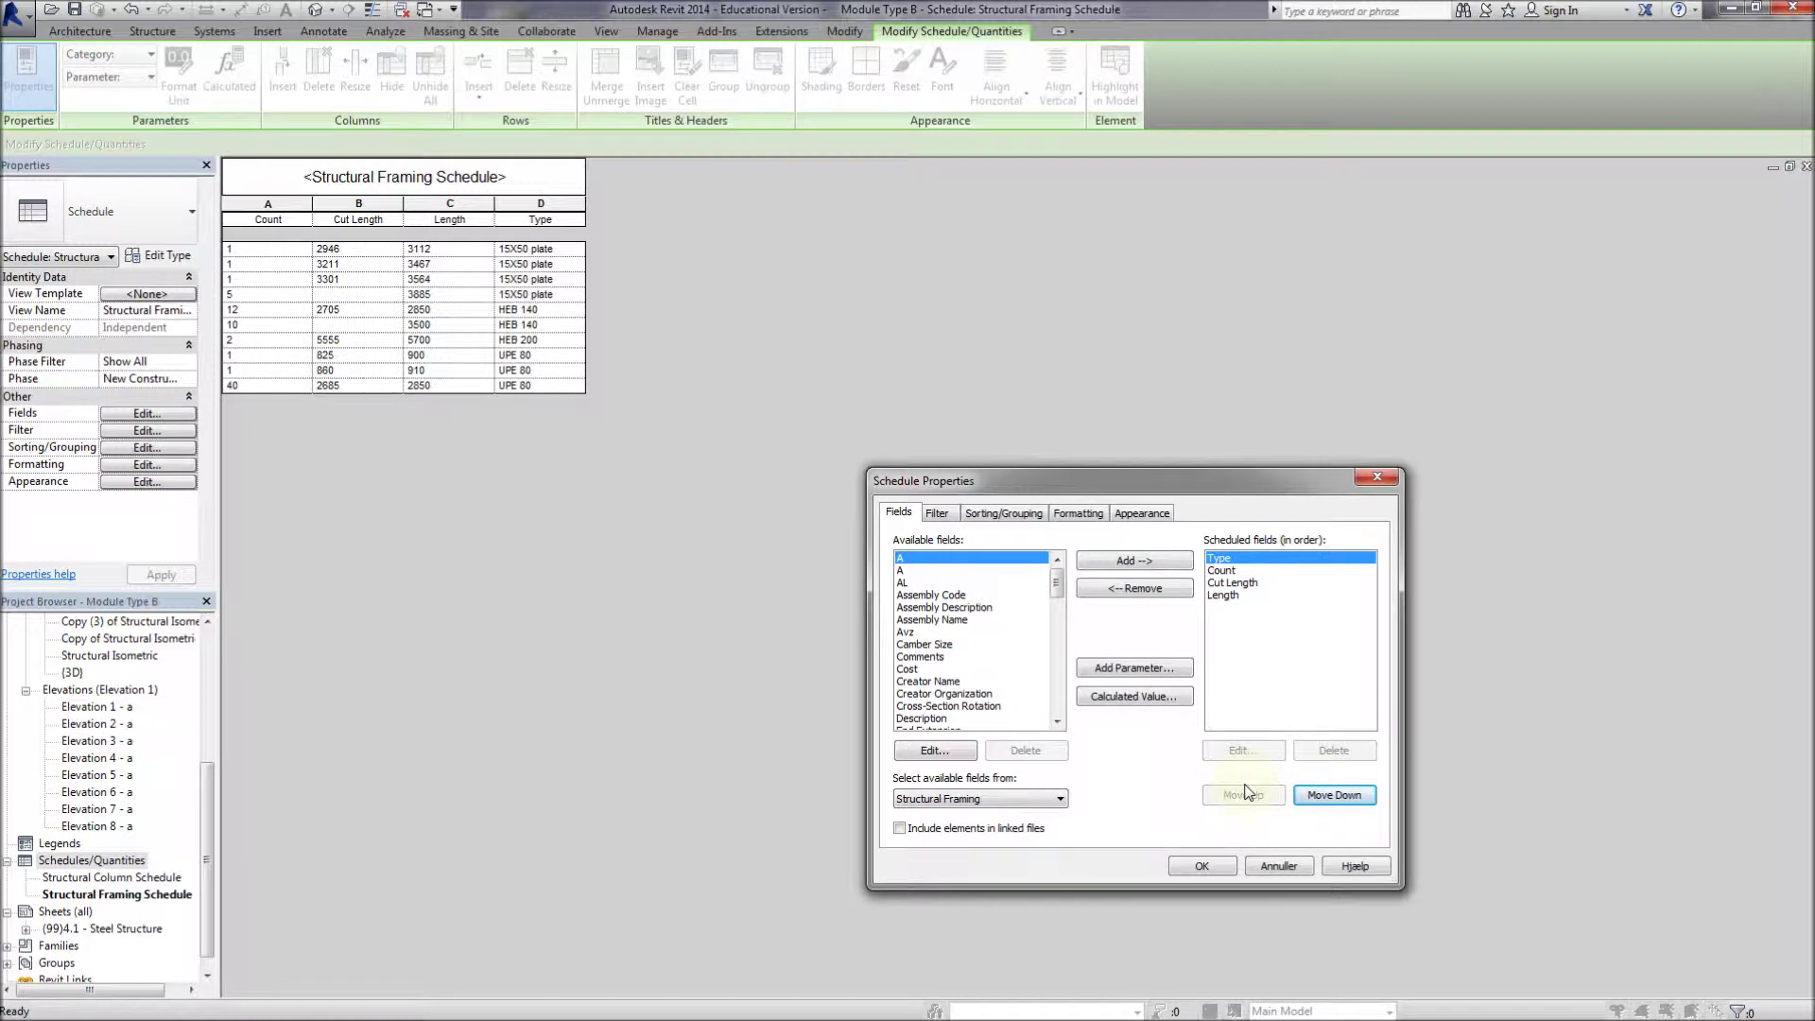
click(1221, 570)
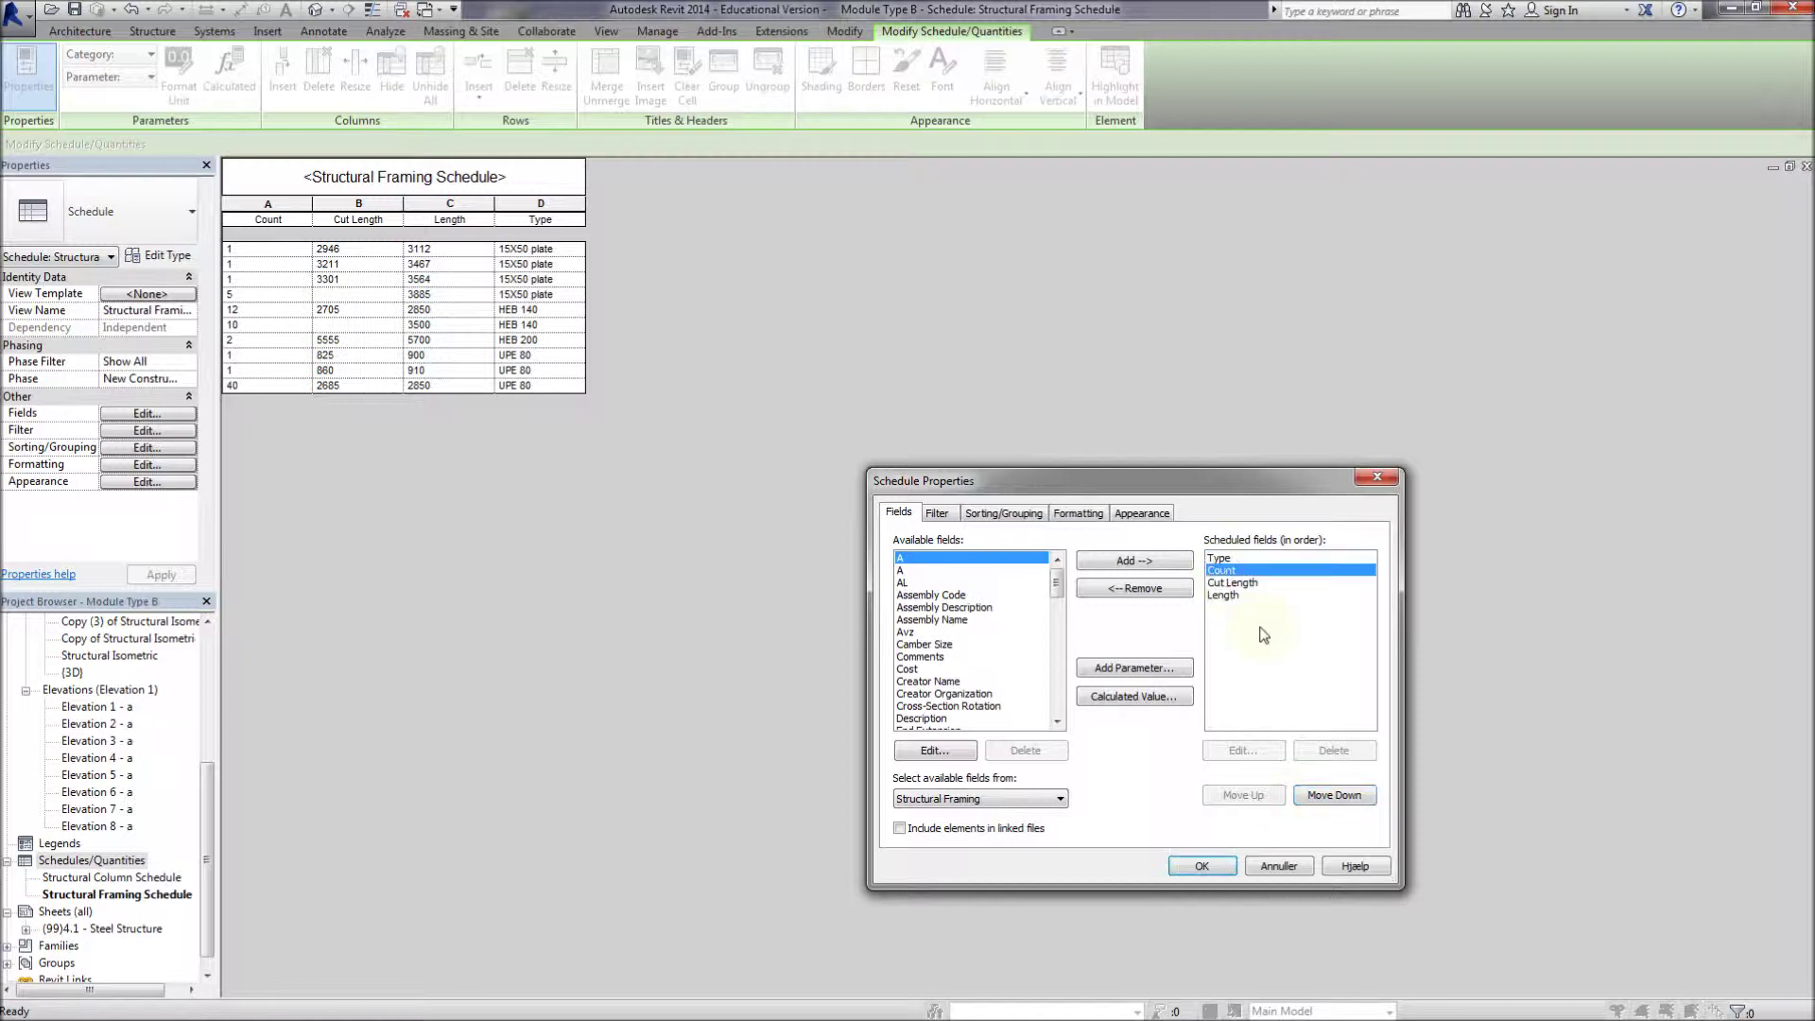
click(1325, 797)
click(1326, 797)
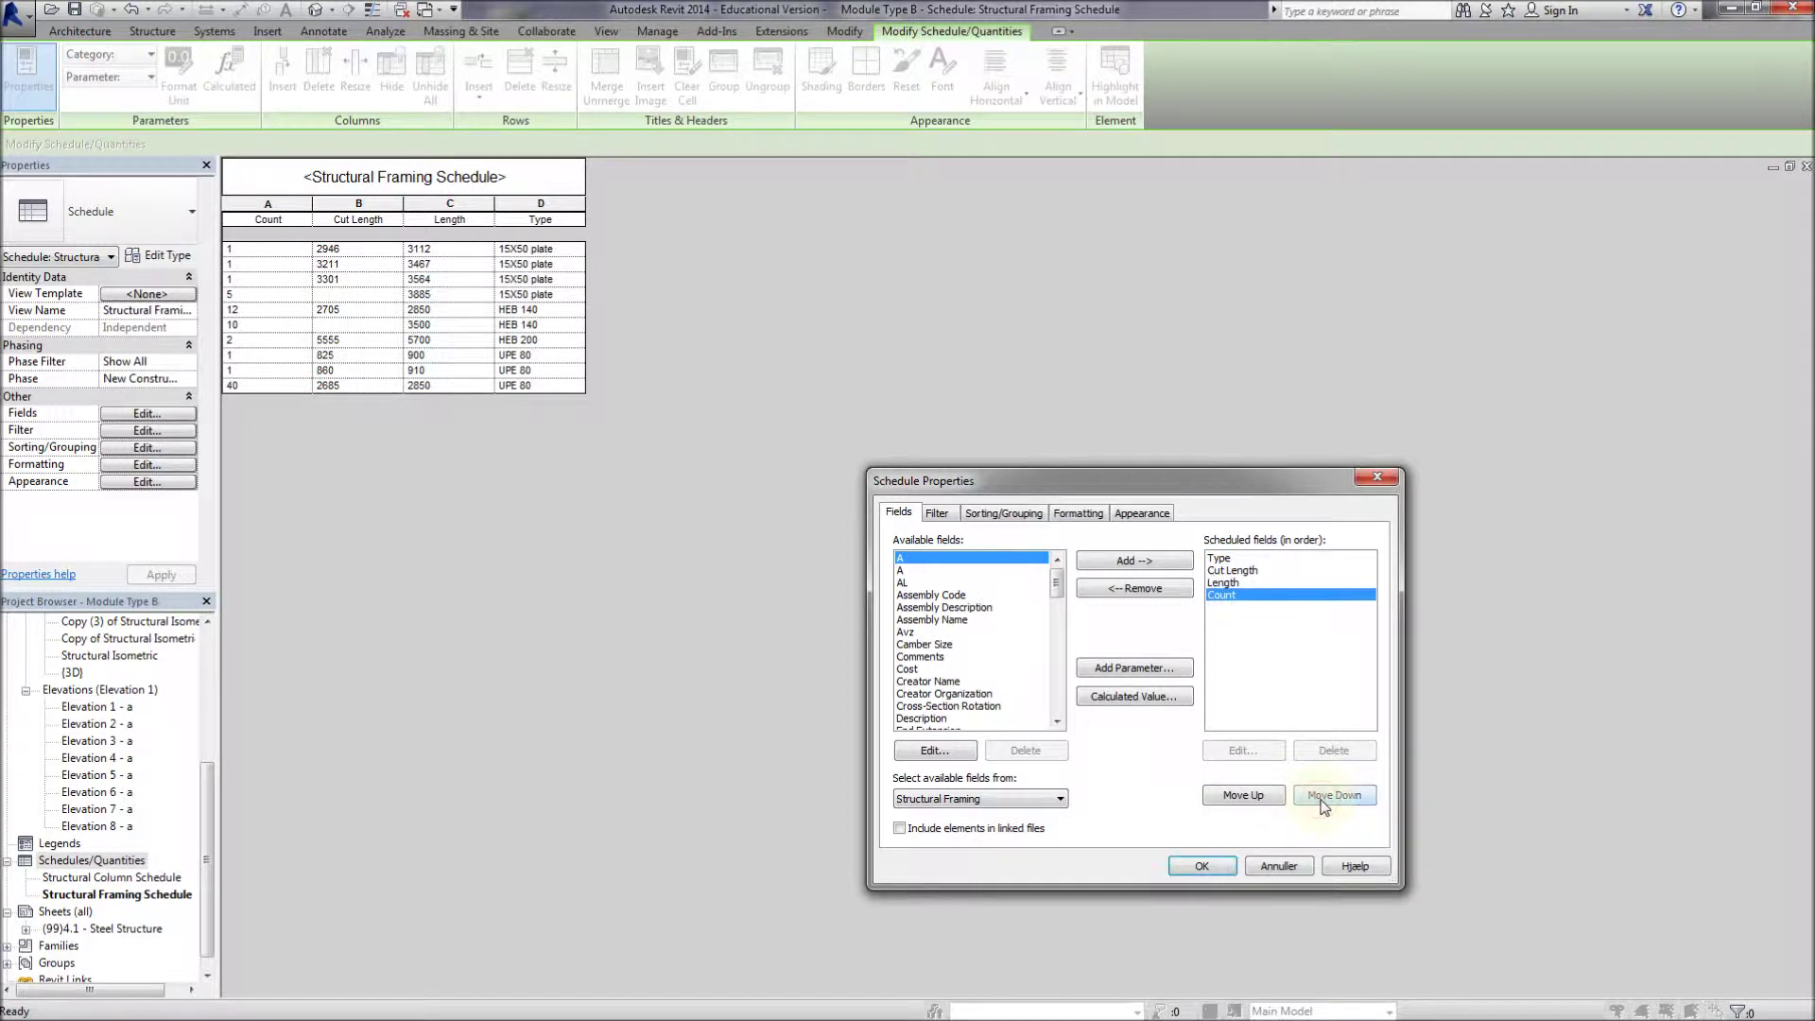
Change the Count field's heading to "Number of Members" and apply the framing schedule's changes
click(1078, 512)
click(910, 594)
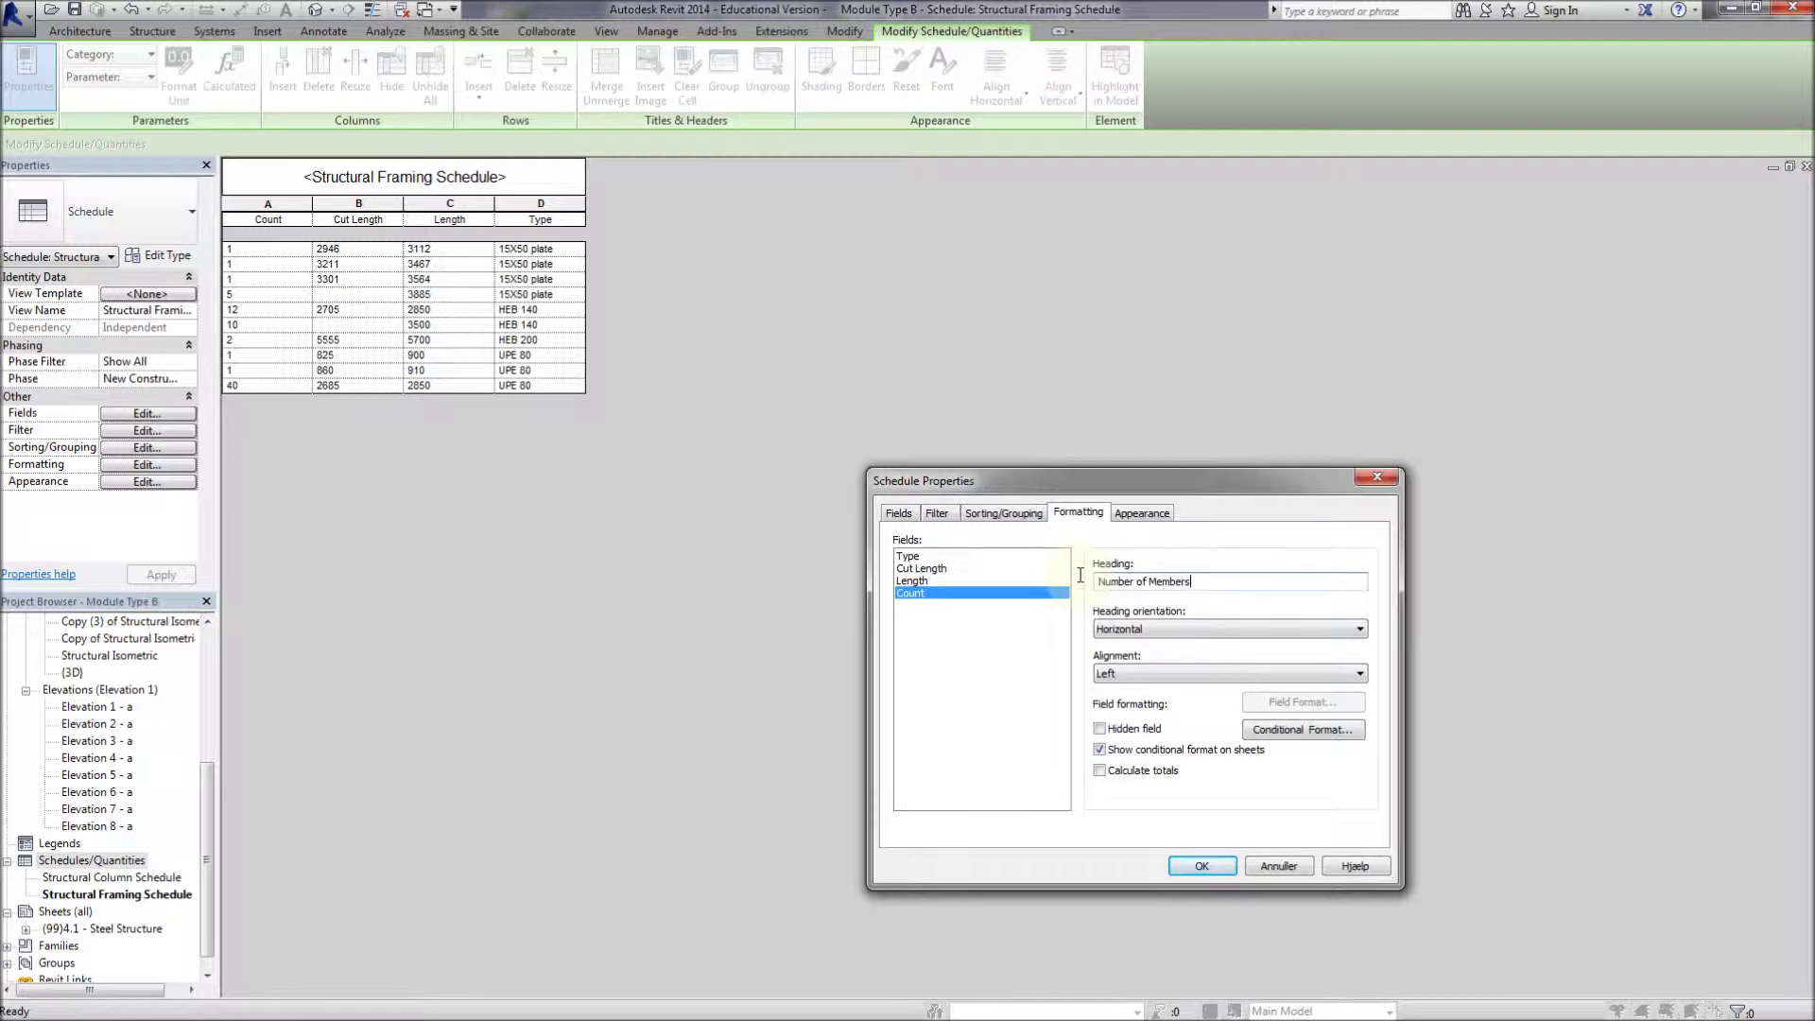
click(1175, 867)
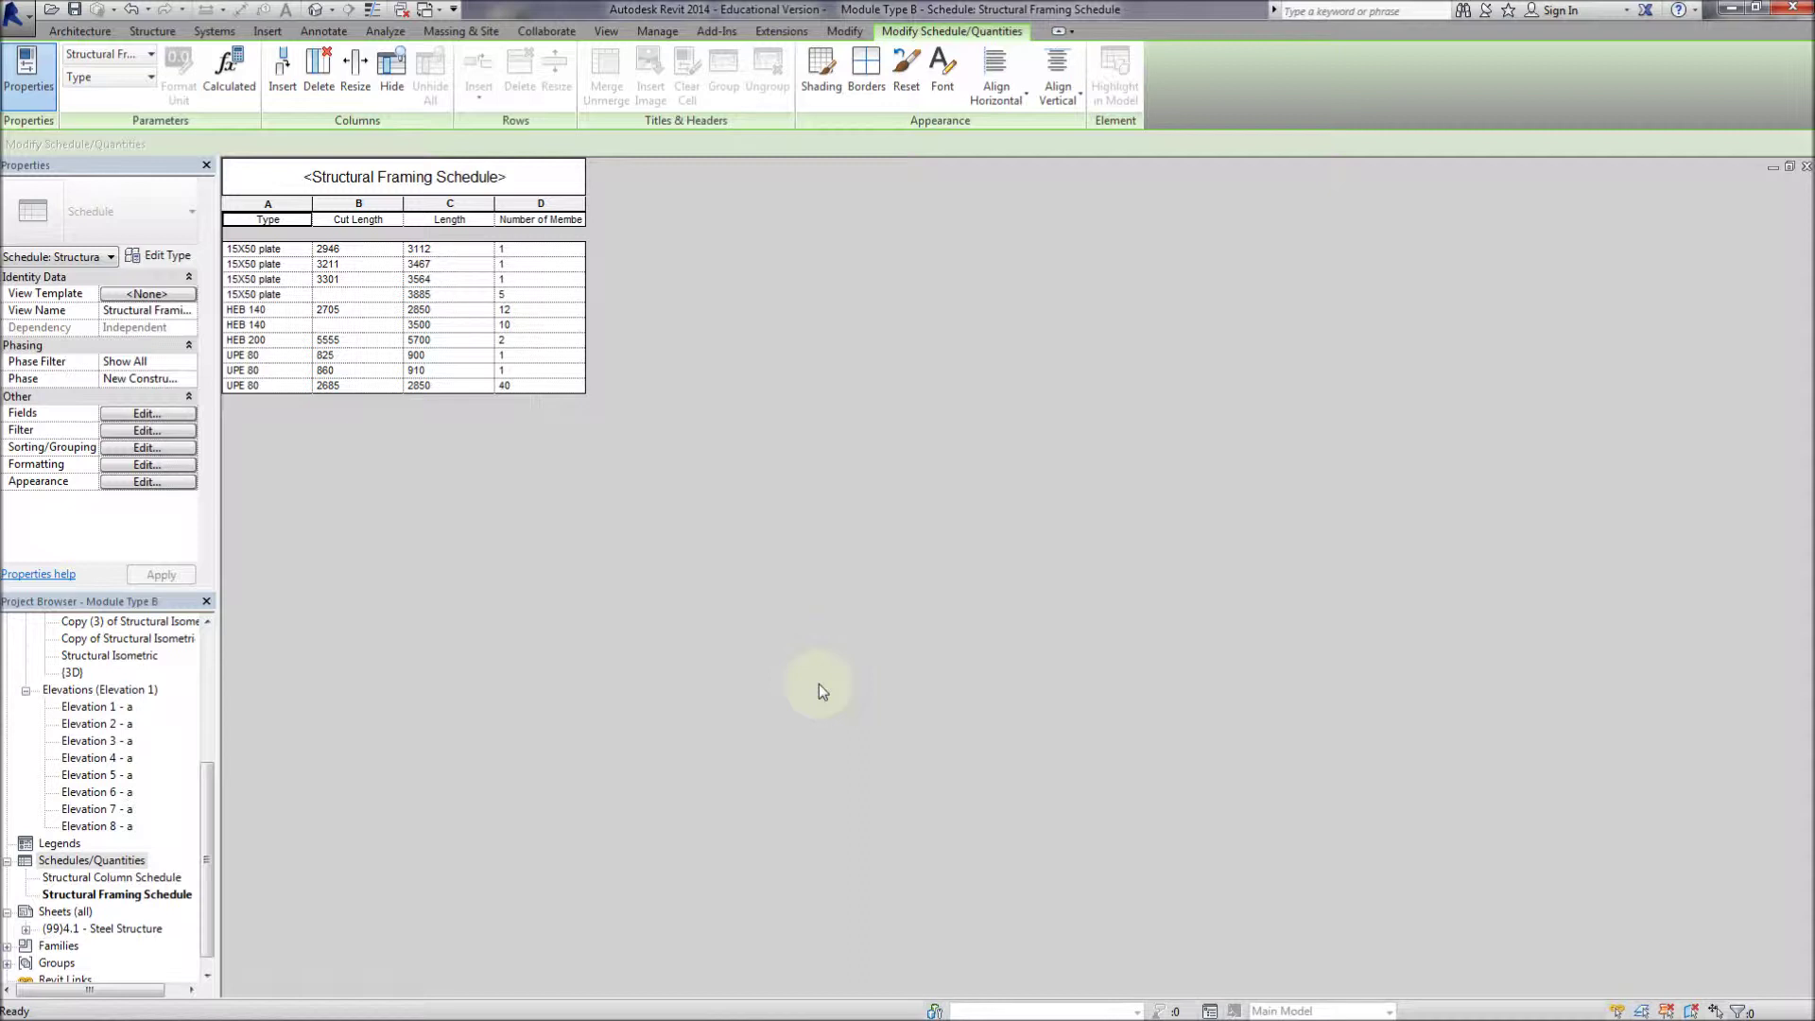
Change the framing schedule's second sort level to Cut Length and add Length as the third level
click(142, 432)
click(993, 513)
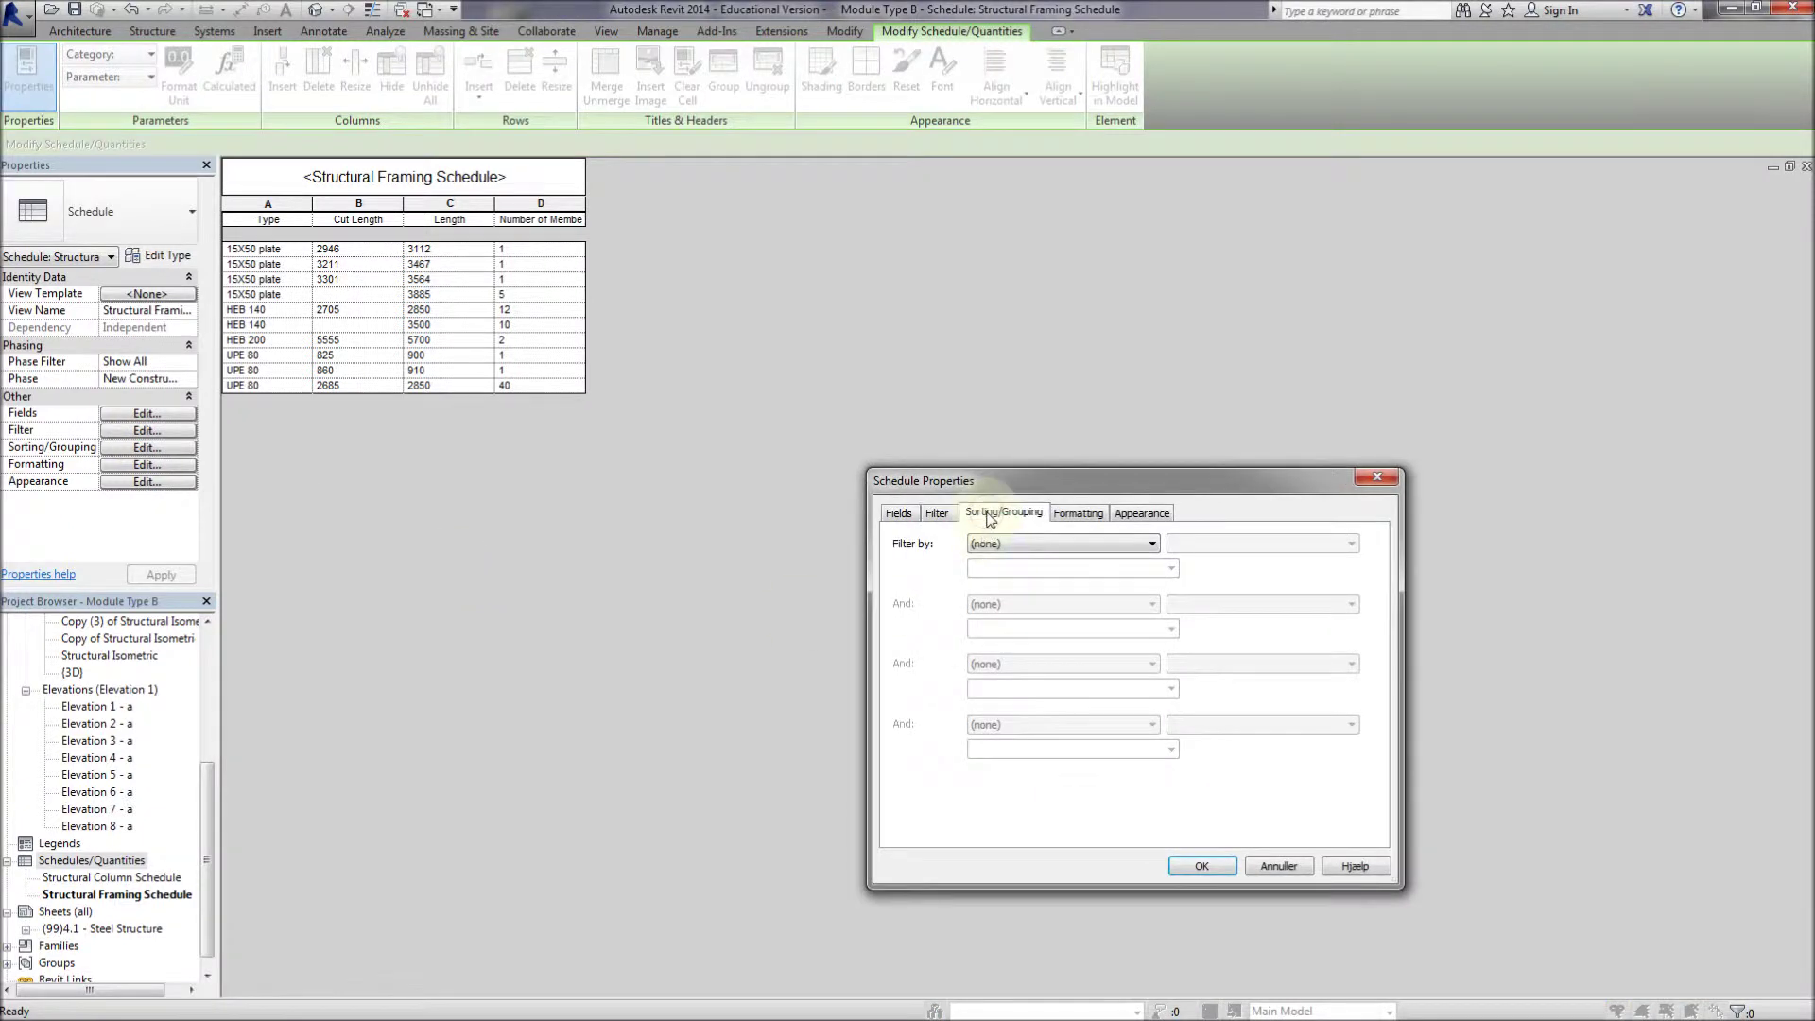
click(1062, 605)
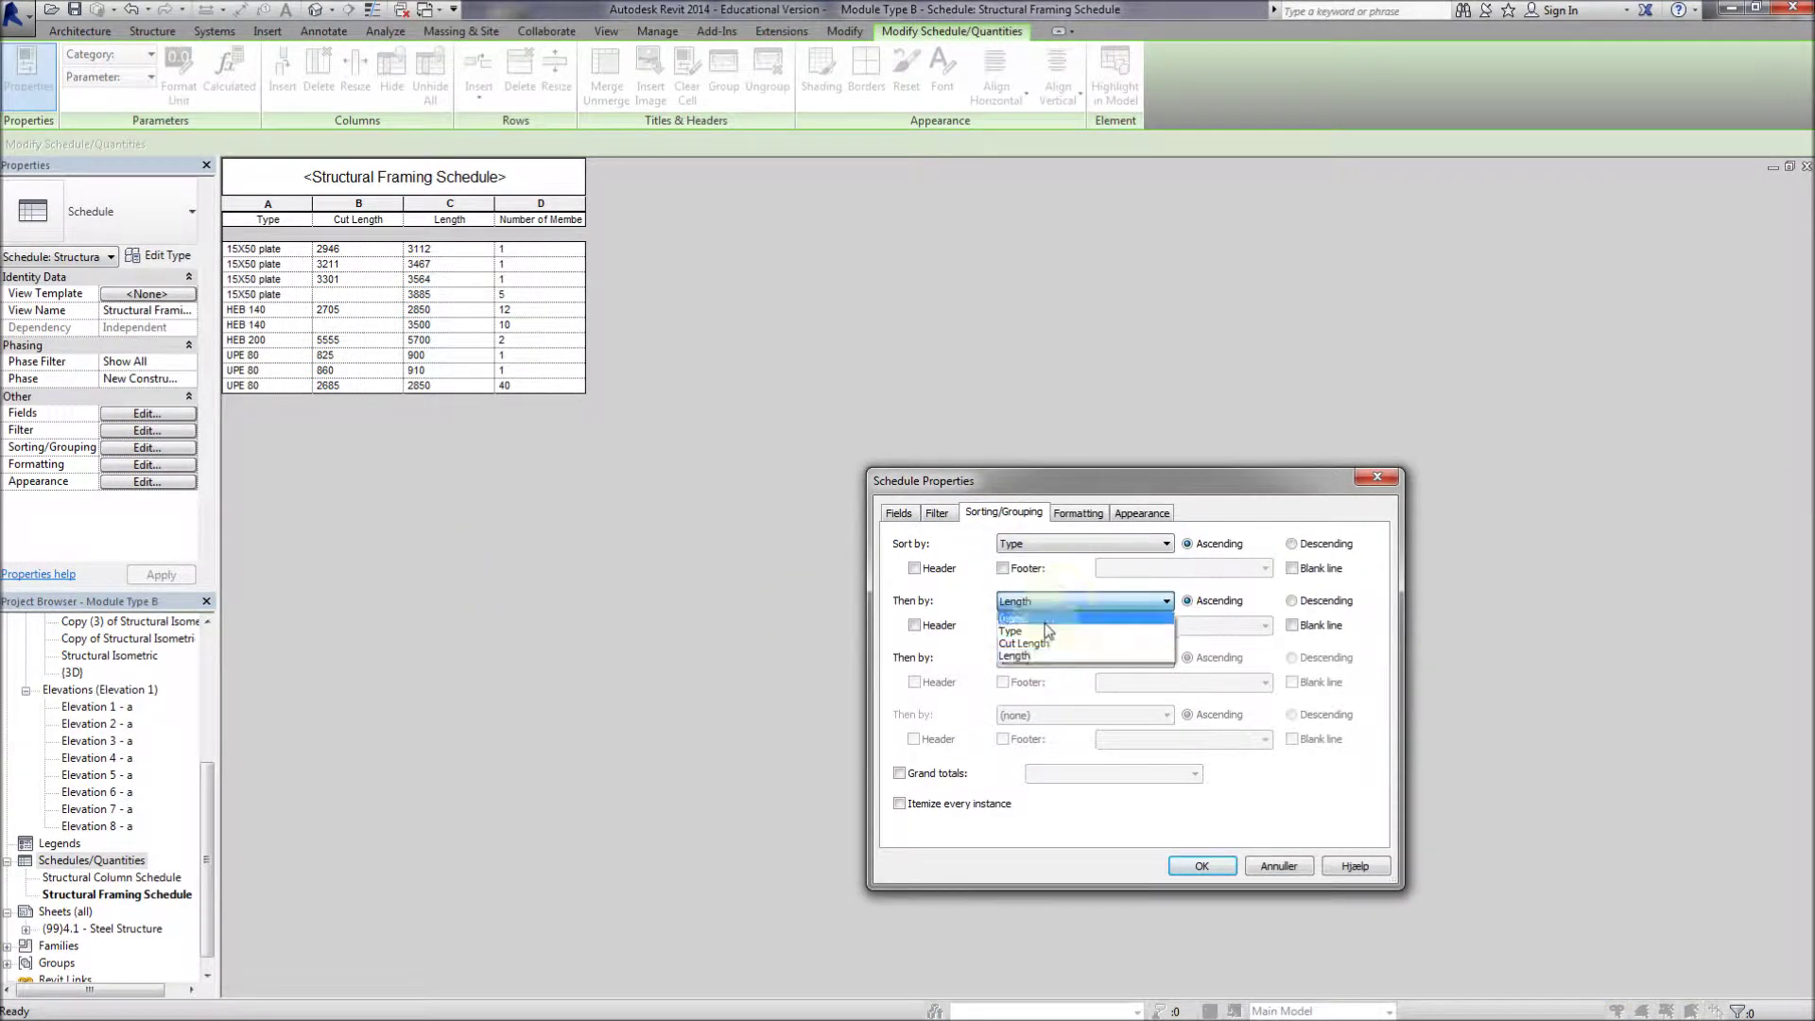
click(1031, 643)
click(1064, 658)
click(1037, 713)
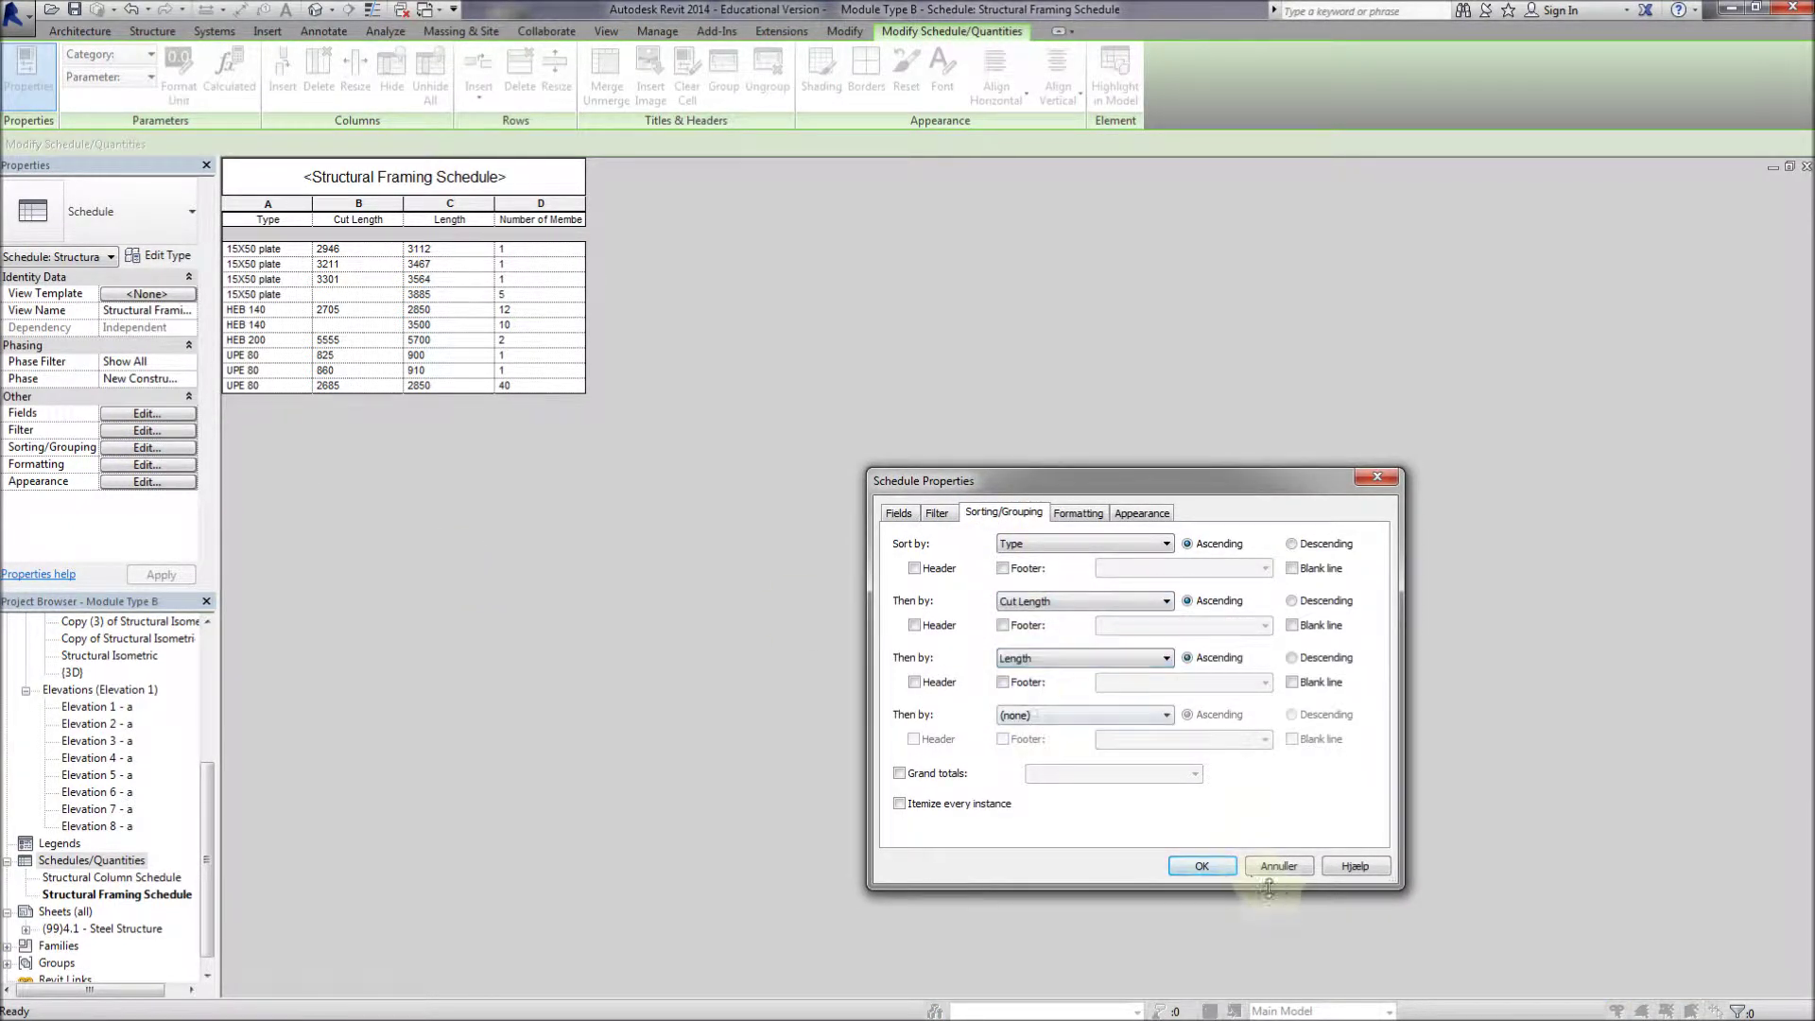
click(1193, 866)
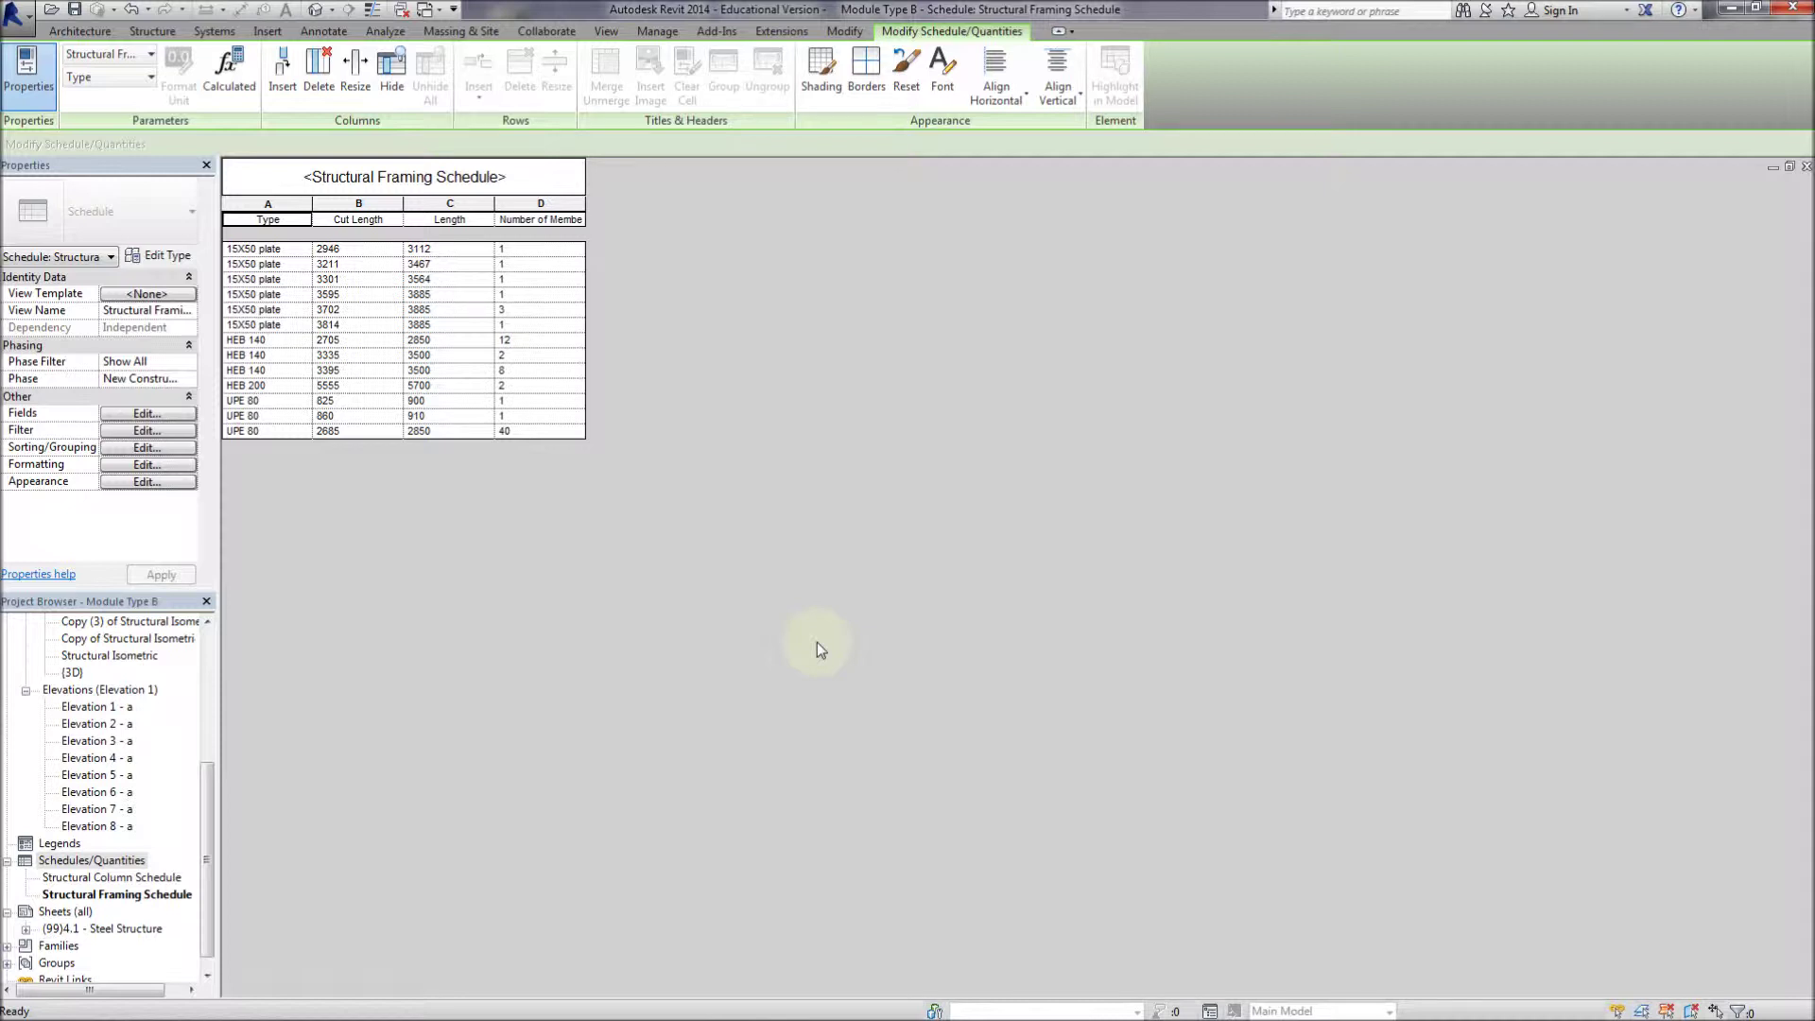
Separate the framing schedule's Type groups with a blank line
click(177, 415)
click(1035, 512)
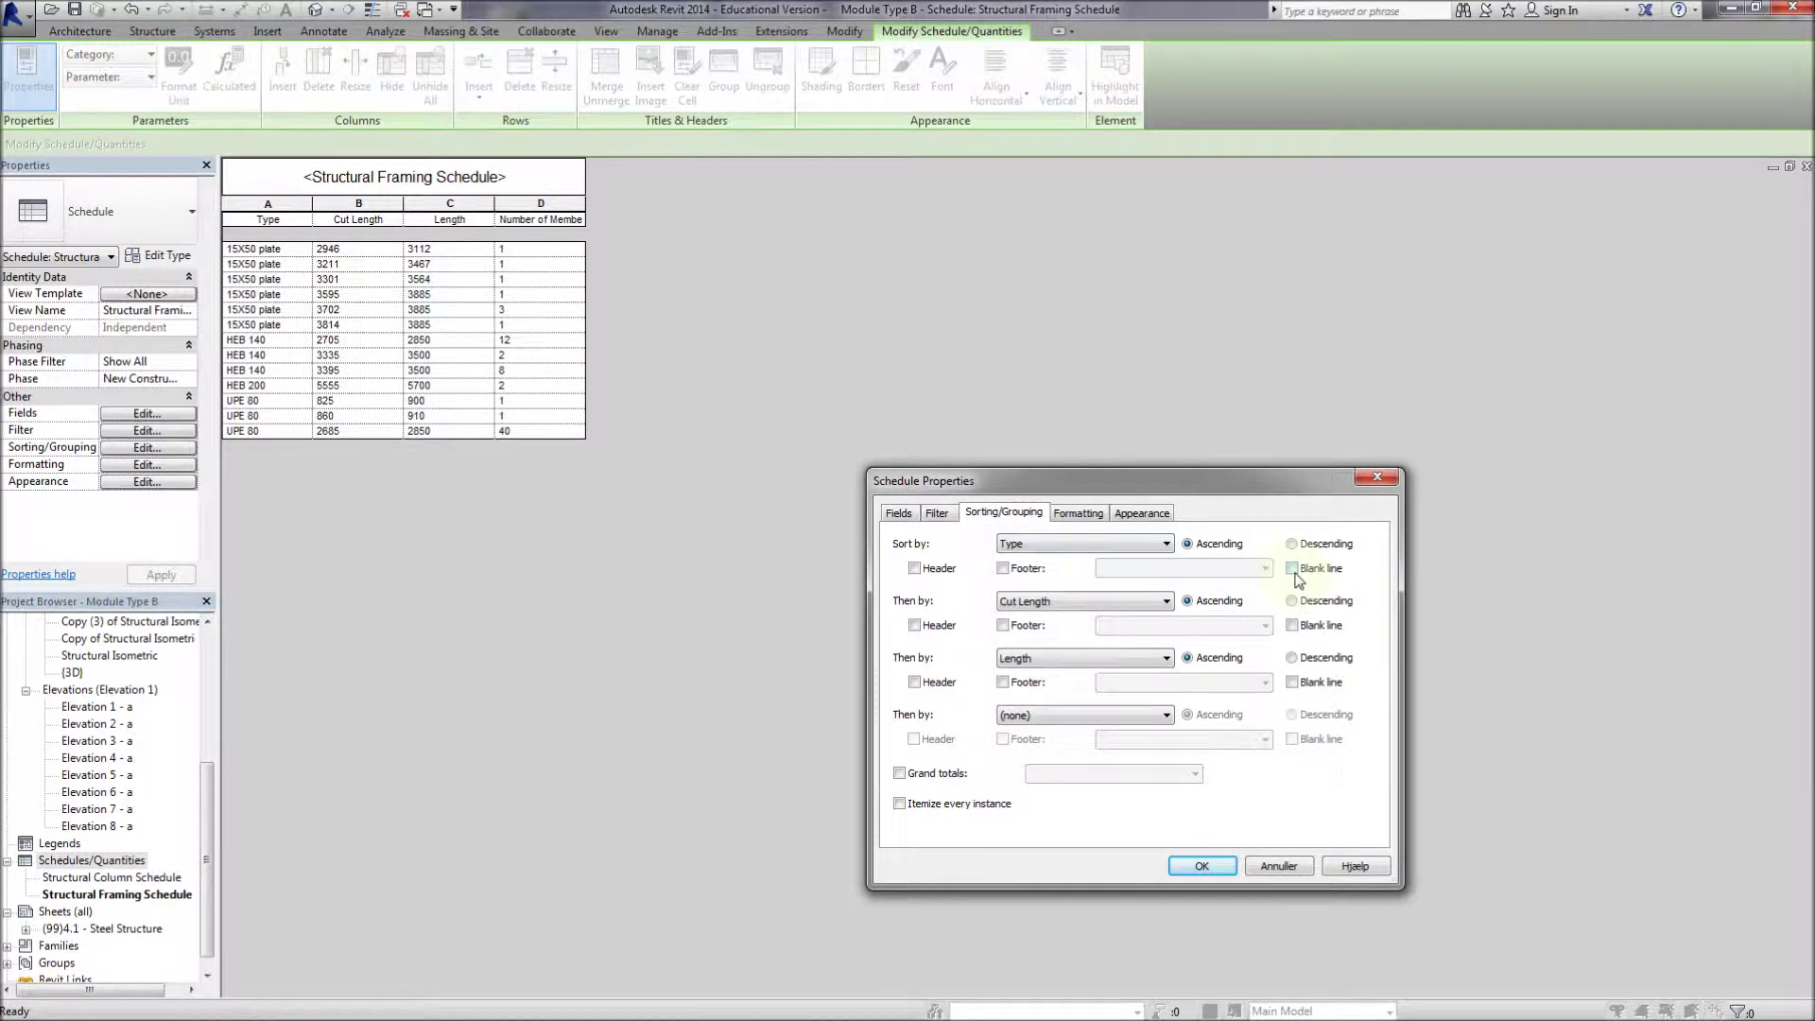
click(1200, 865)
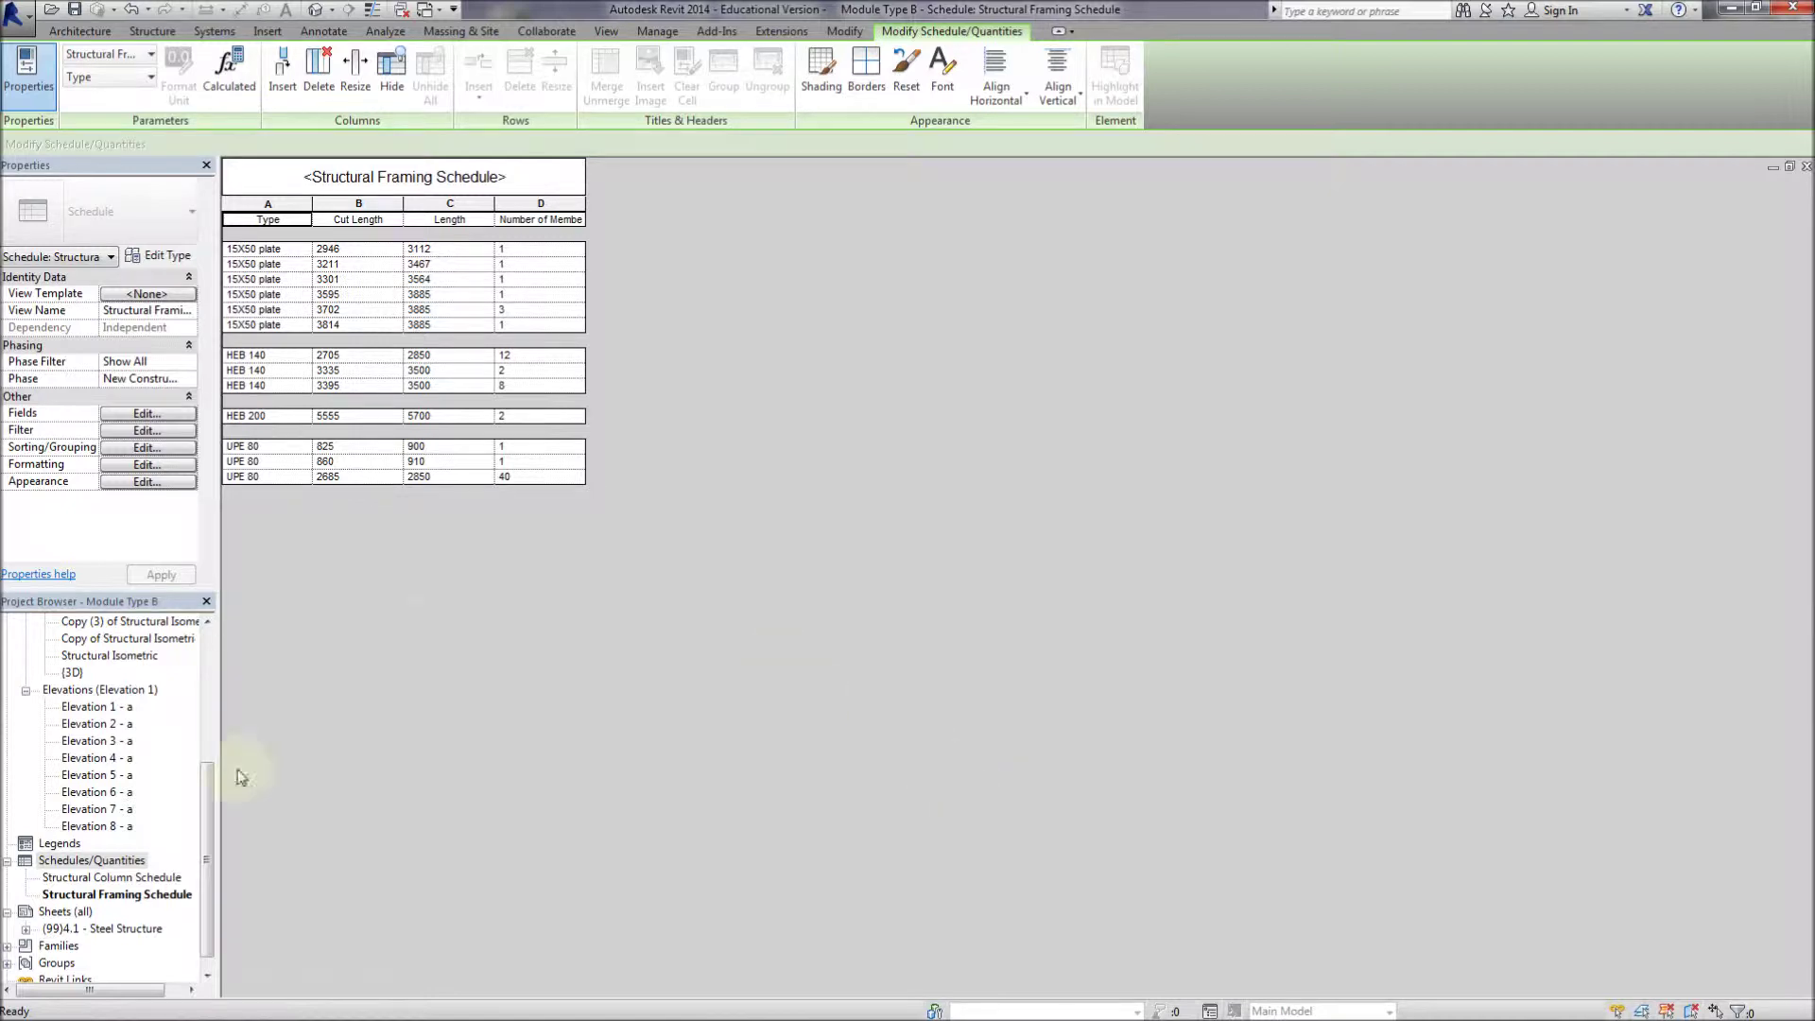
Return to the Steel Structure sheet and place the Structural Framing Schedule below the Elevation 7 - a view
drag(209, 808, 209, 833)
double_click(106, 911)
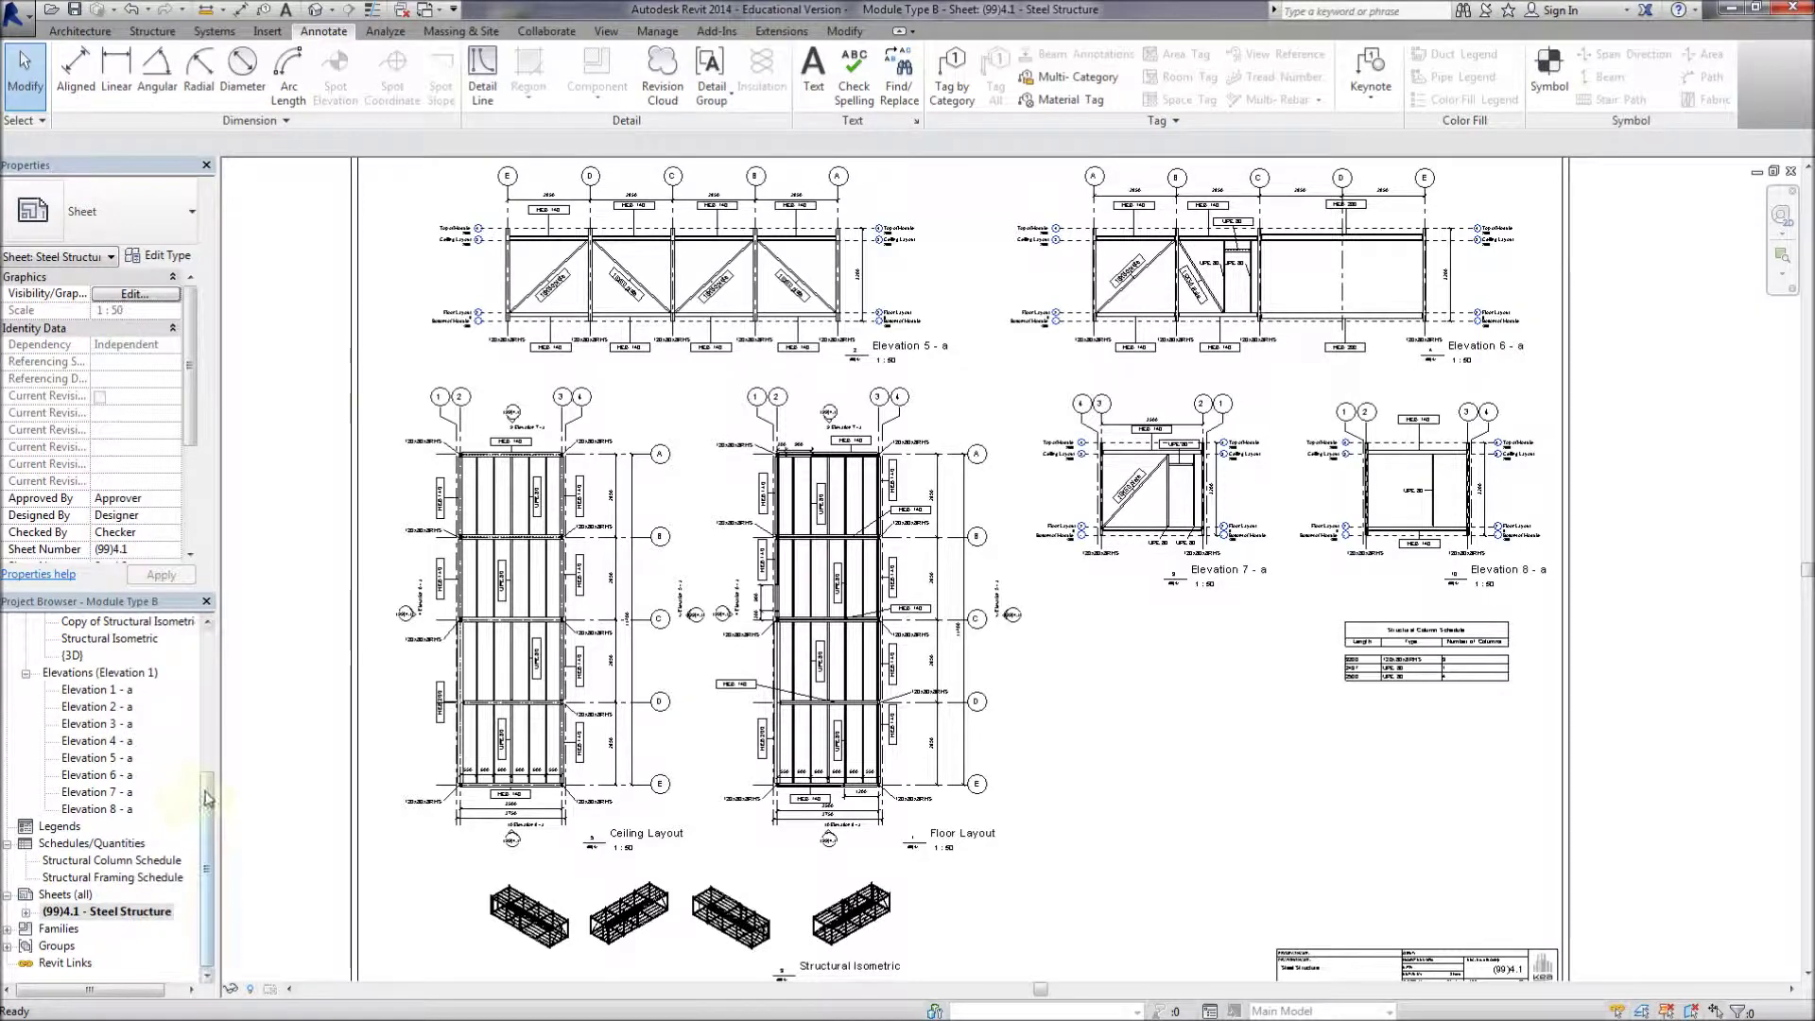
click(138, 878)
drag(138, 881, 1231, 766)
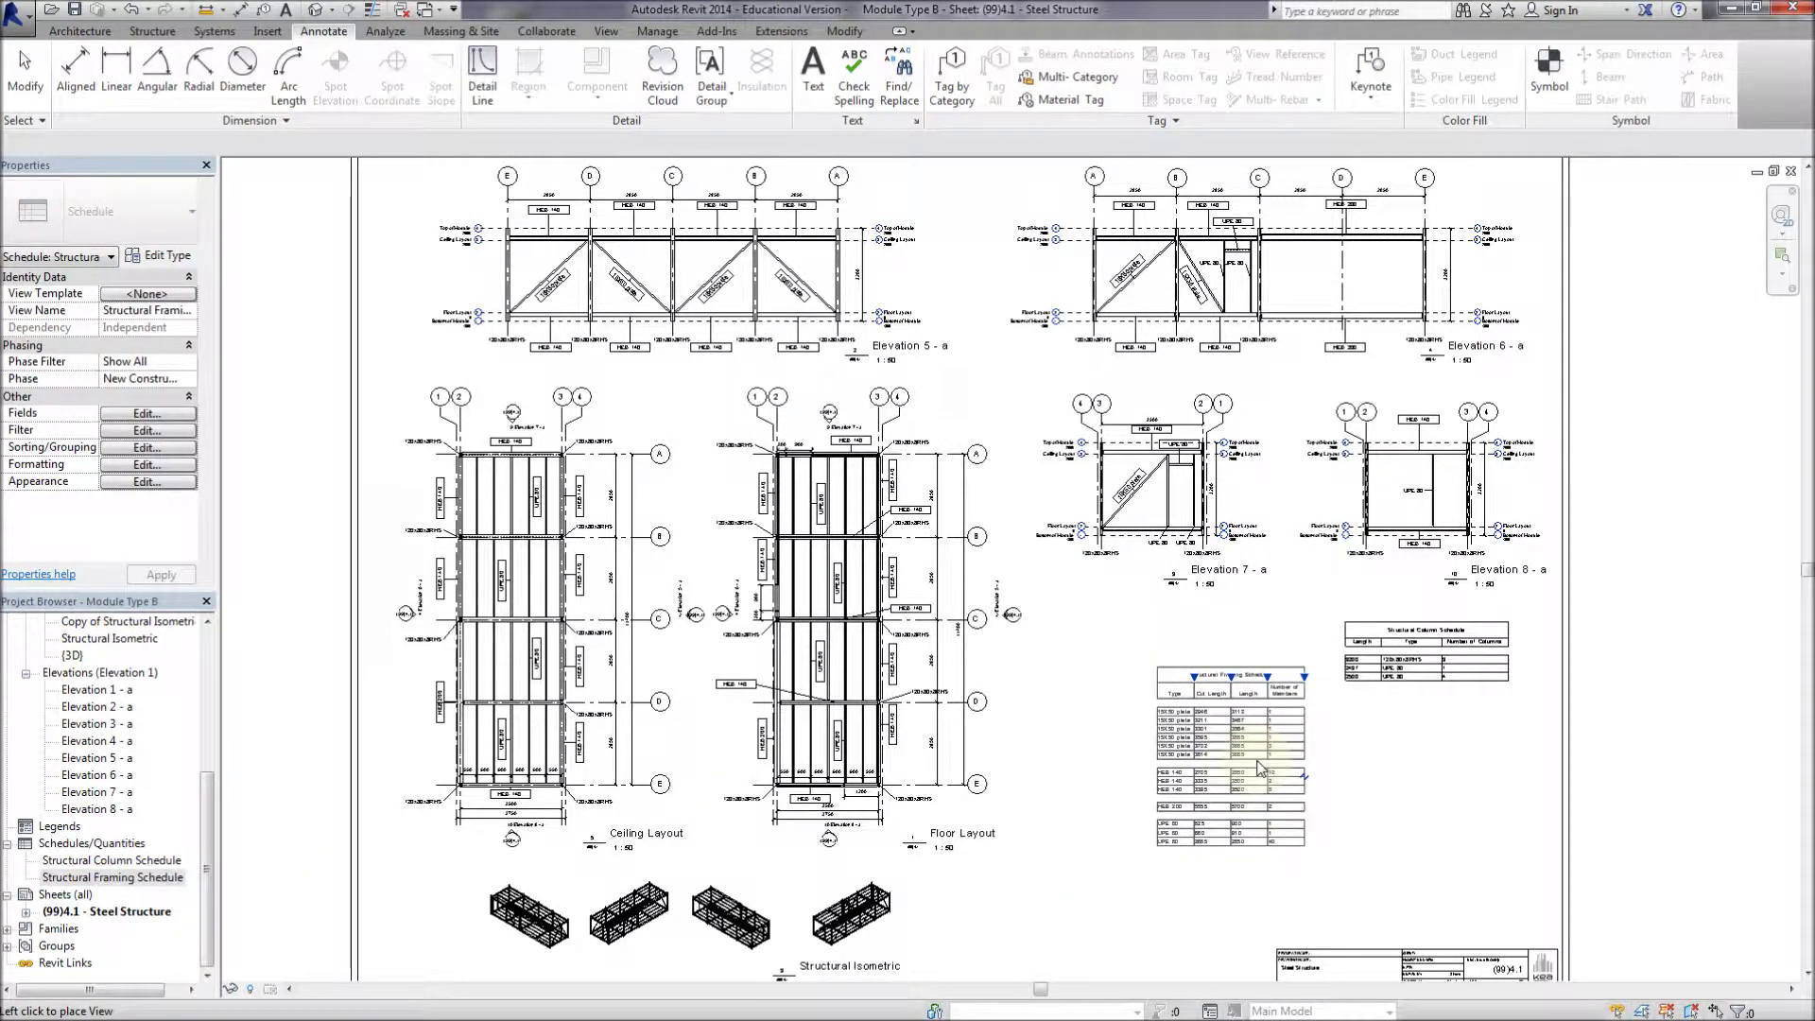
click(1260, 783)
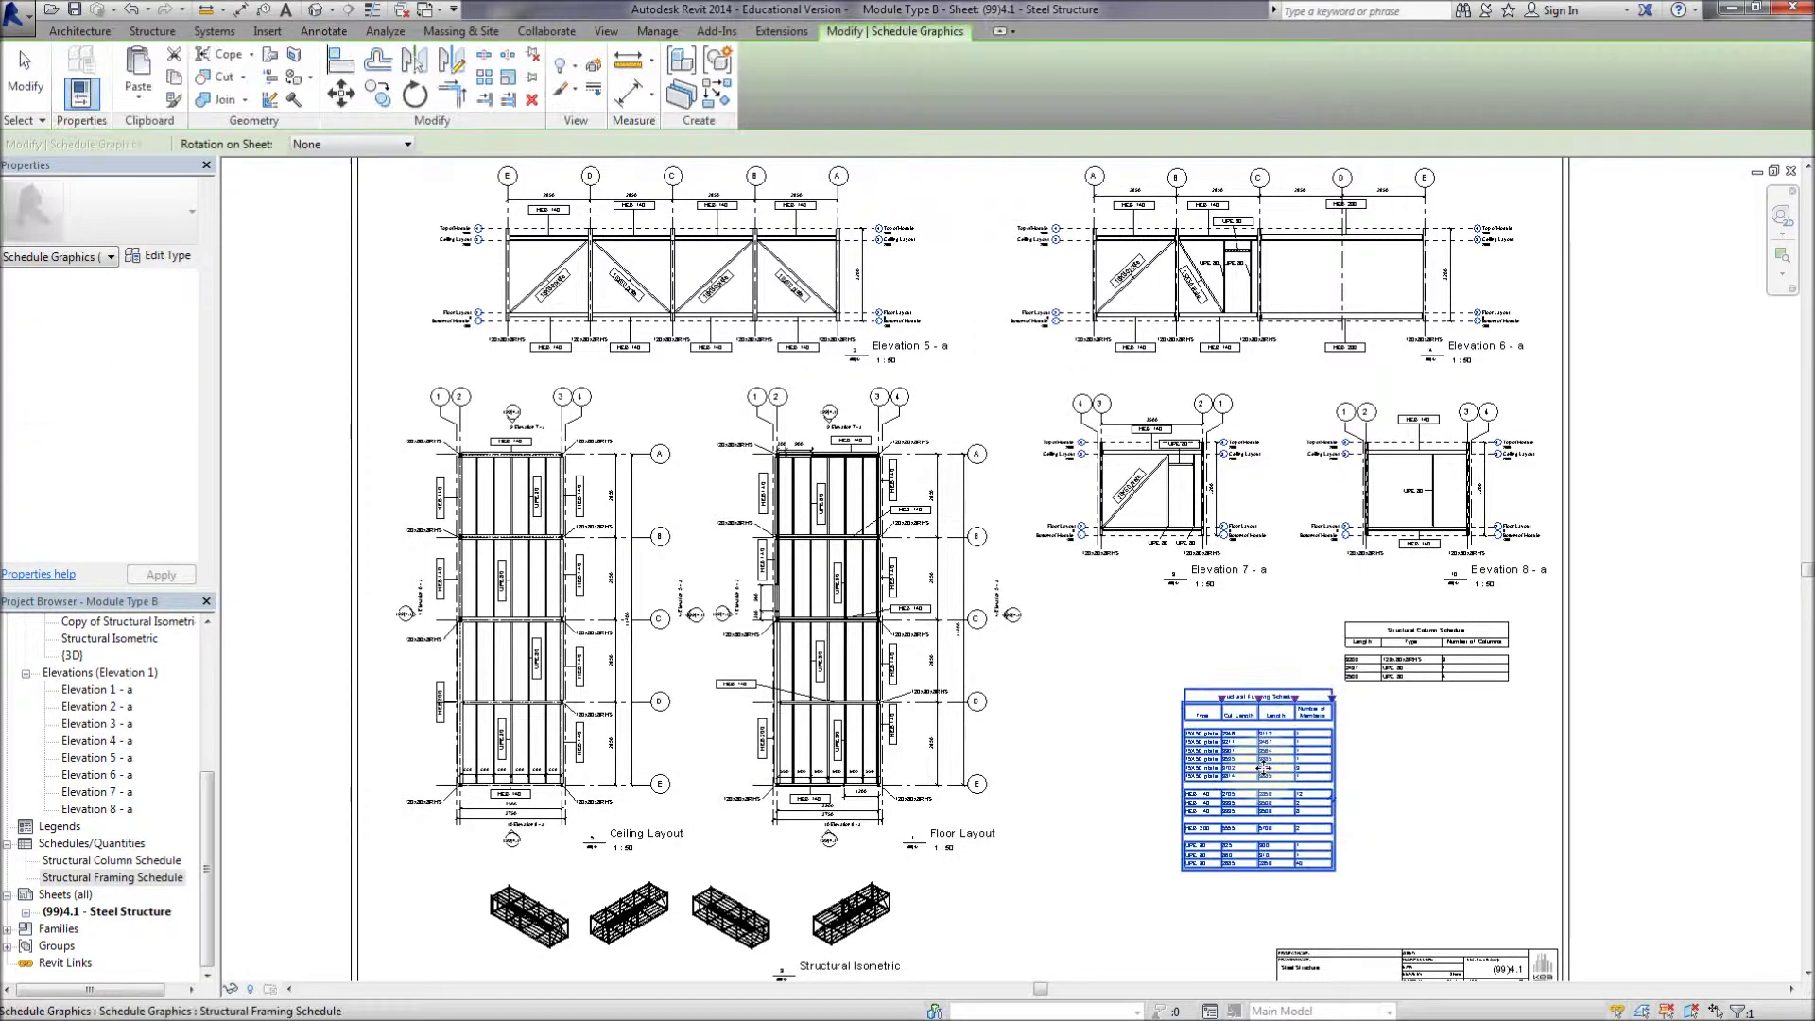
Widen the framing schedule's Number of Members column so its heading fits on one line
scroll(1262, 771, up, 2)
drag(1356, 687, 1406, 690)
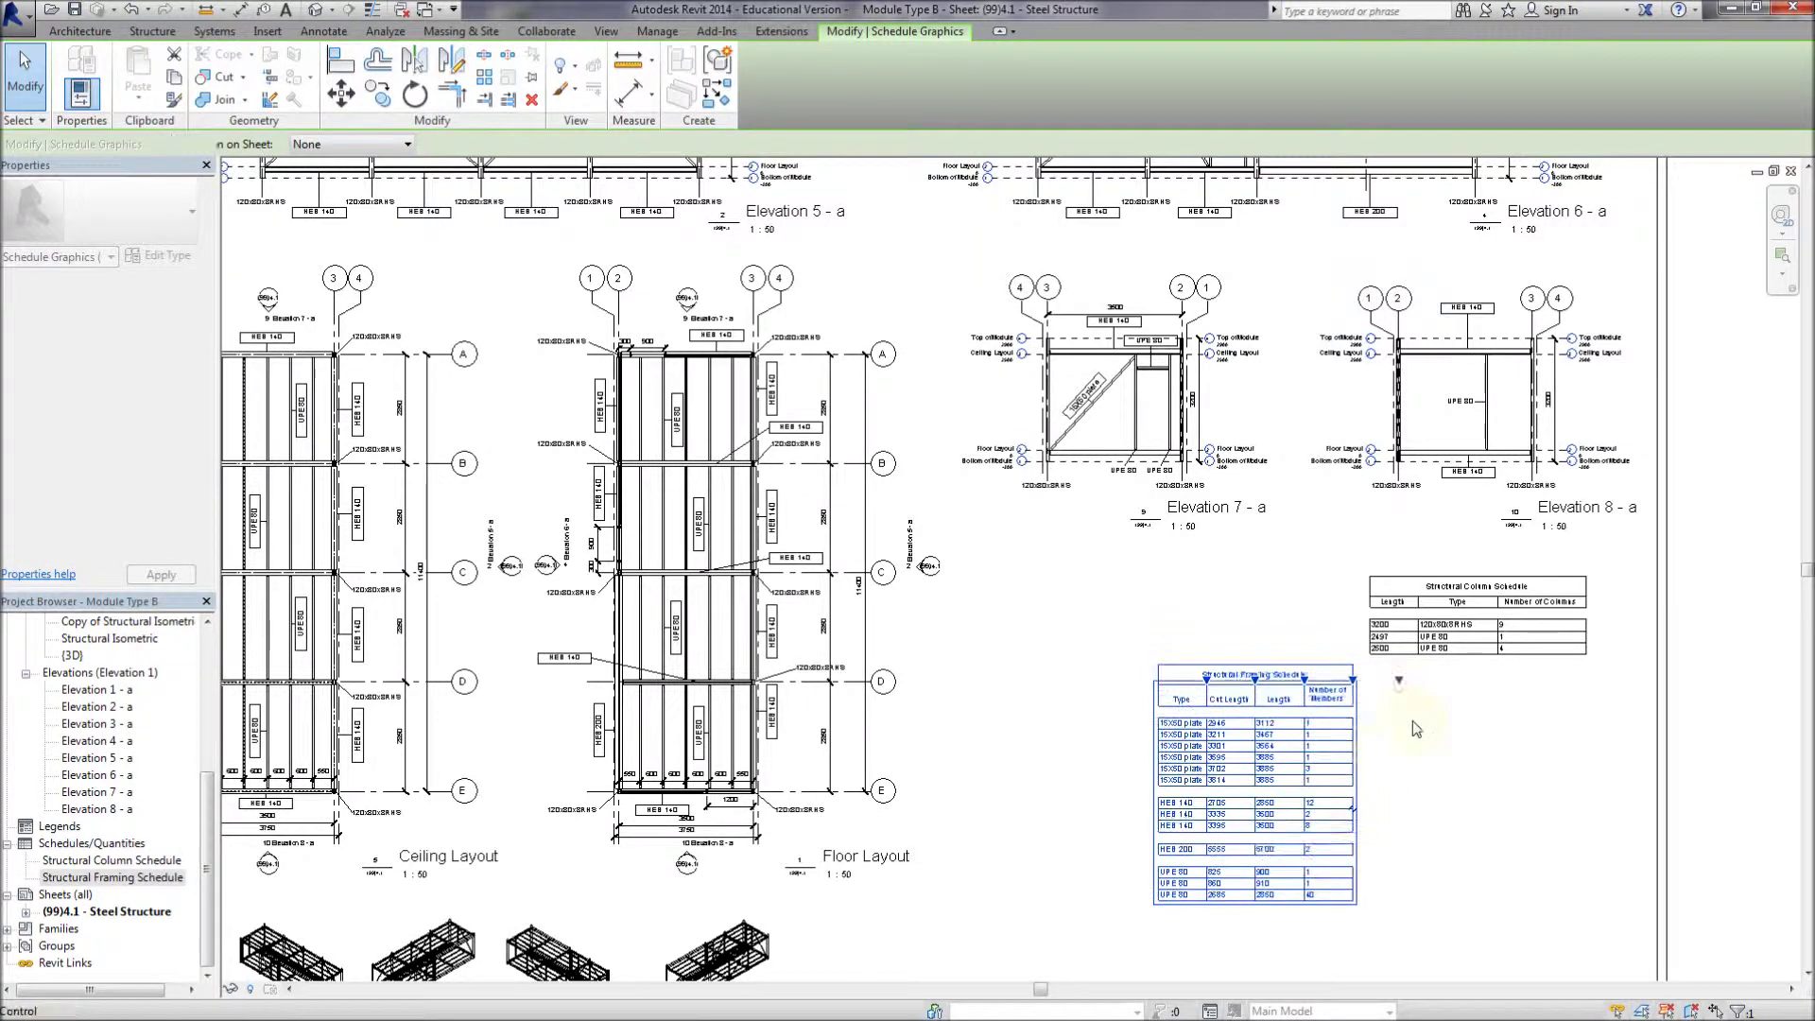
click(1445, 742)
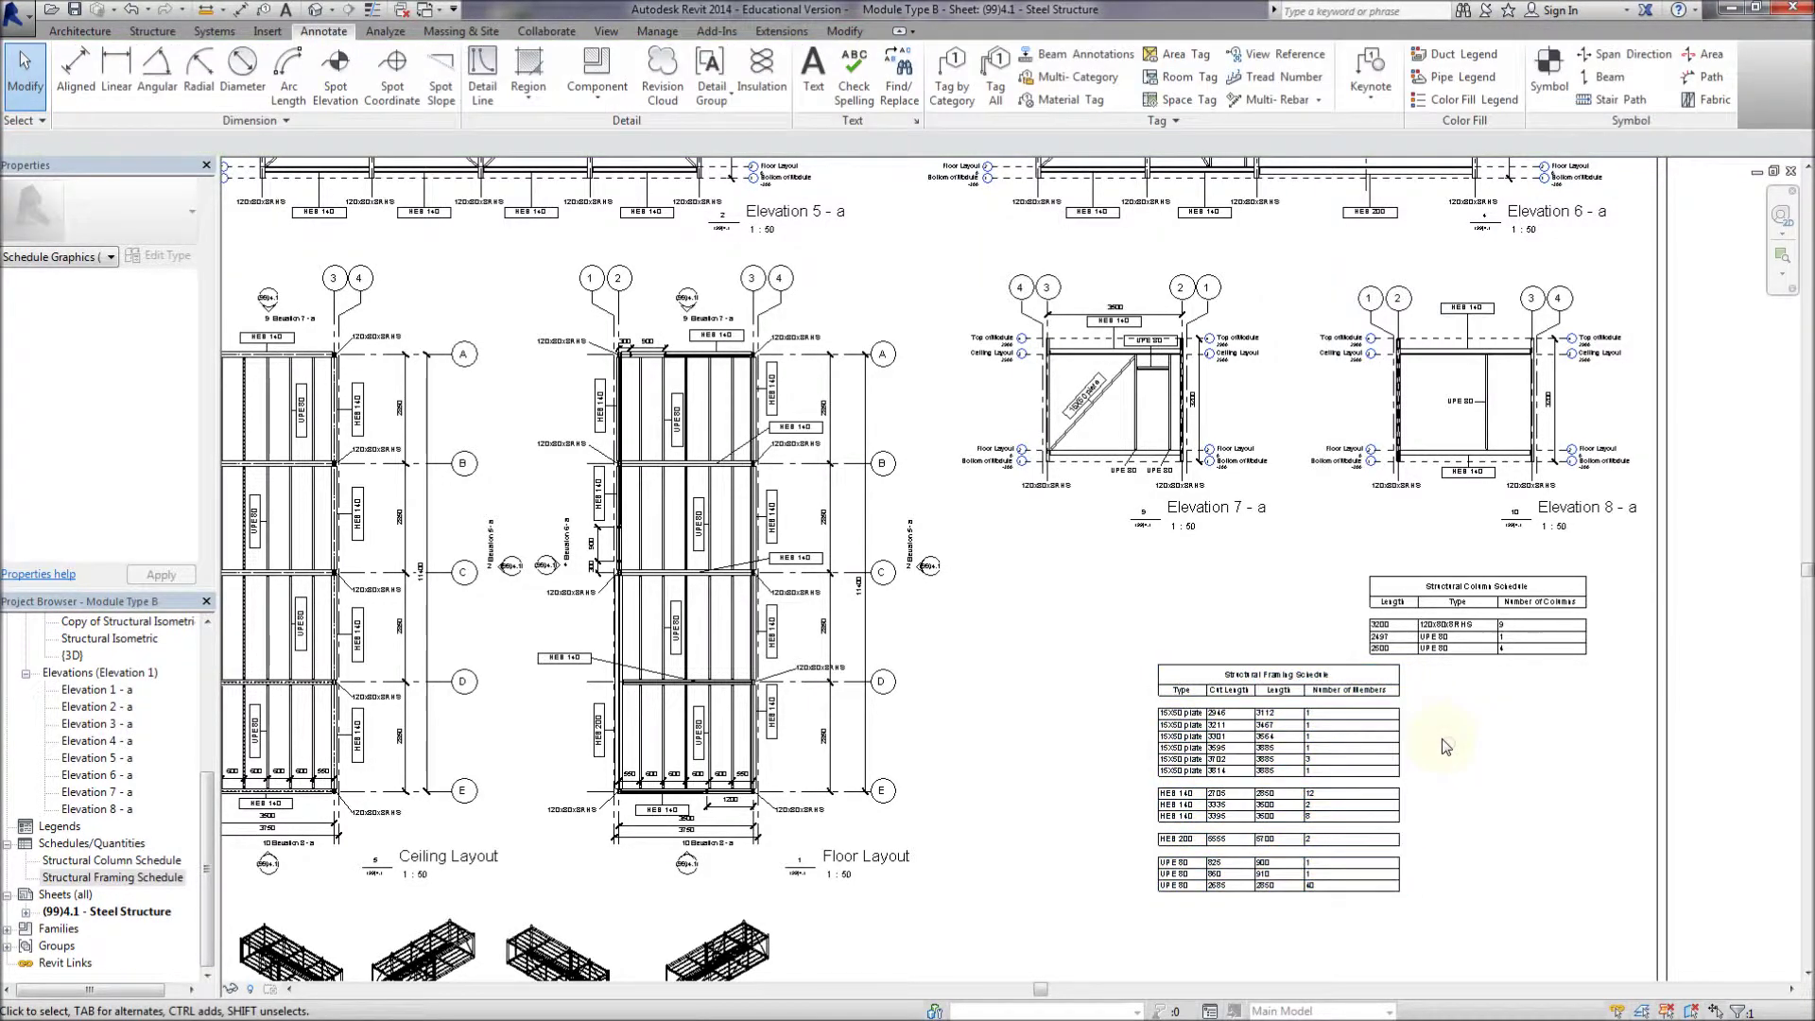
Move the framing schedule directly beneath the Structural Column Schedule and align the two schedules' left edges
click(1323, 741)
drag(1324, 742, 1471, 747)
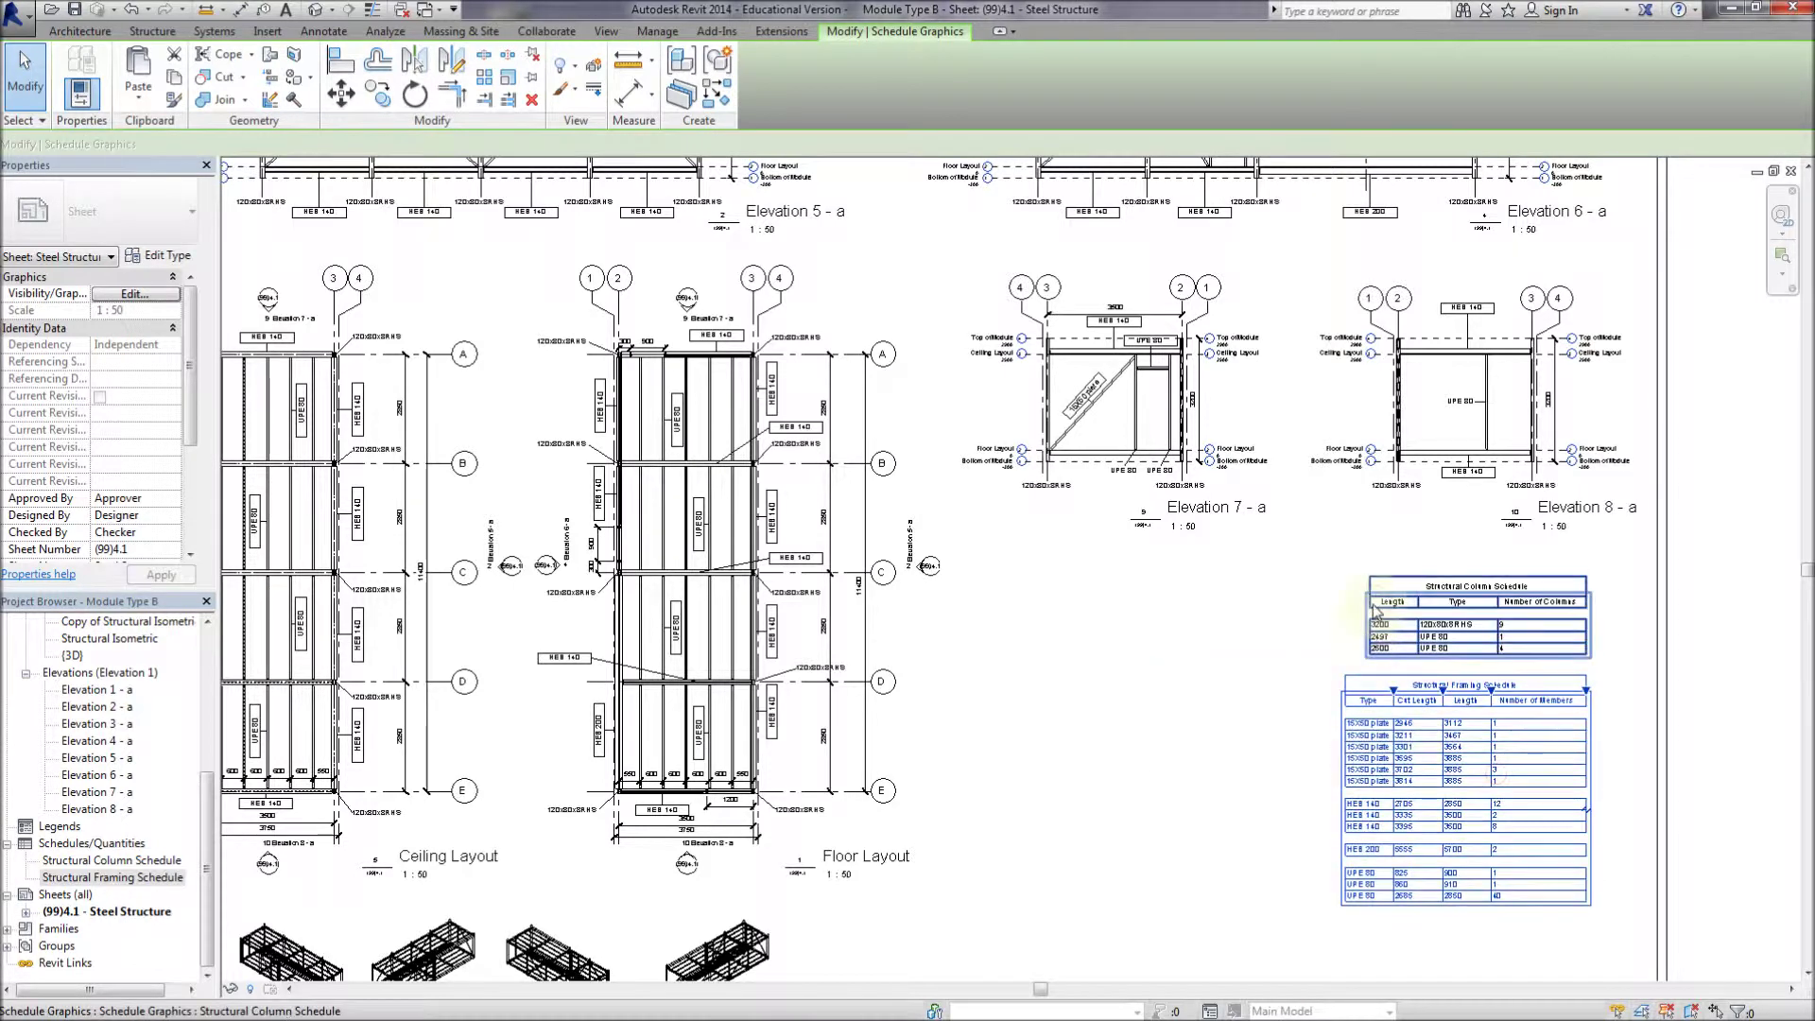
click(1374, 605)
drag(1375, 605, 1350, 602)
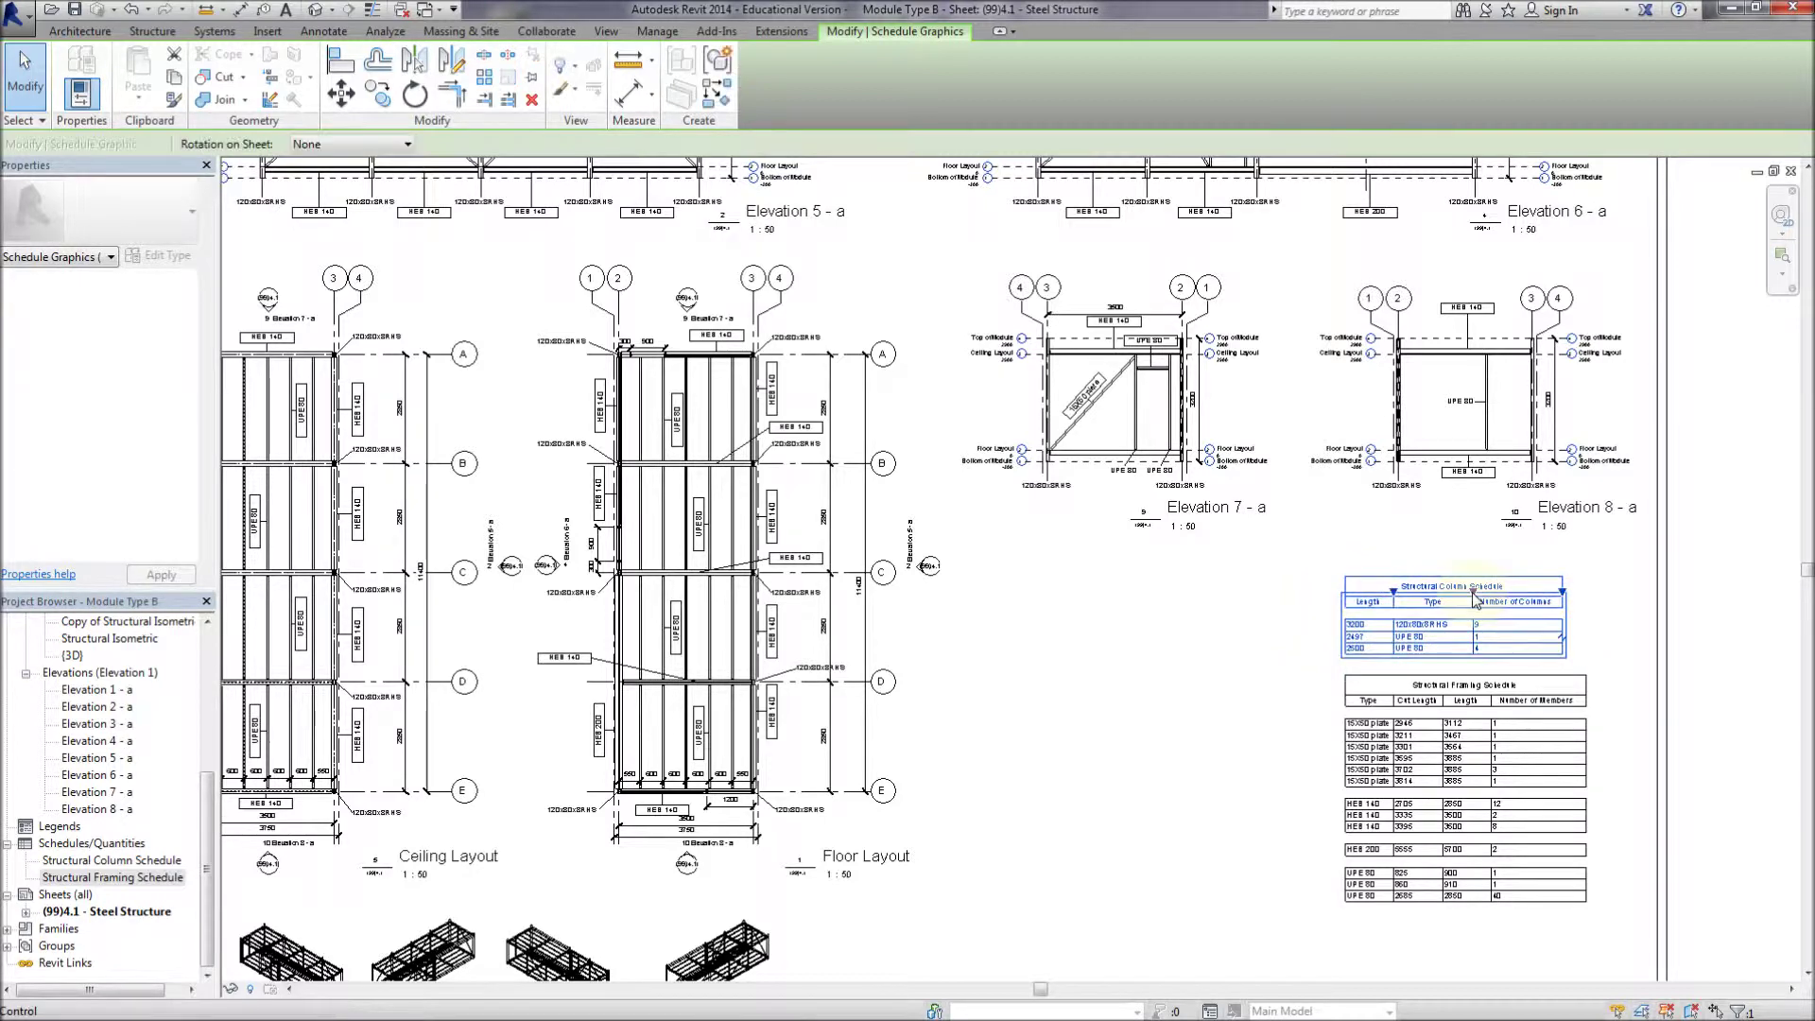
Widen the Structural Column Schedule's Type and count columns so its overall width matches the framing schedule
drag(1472, 591, 1577, 591)
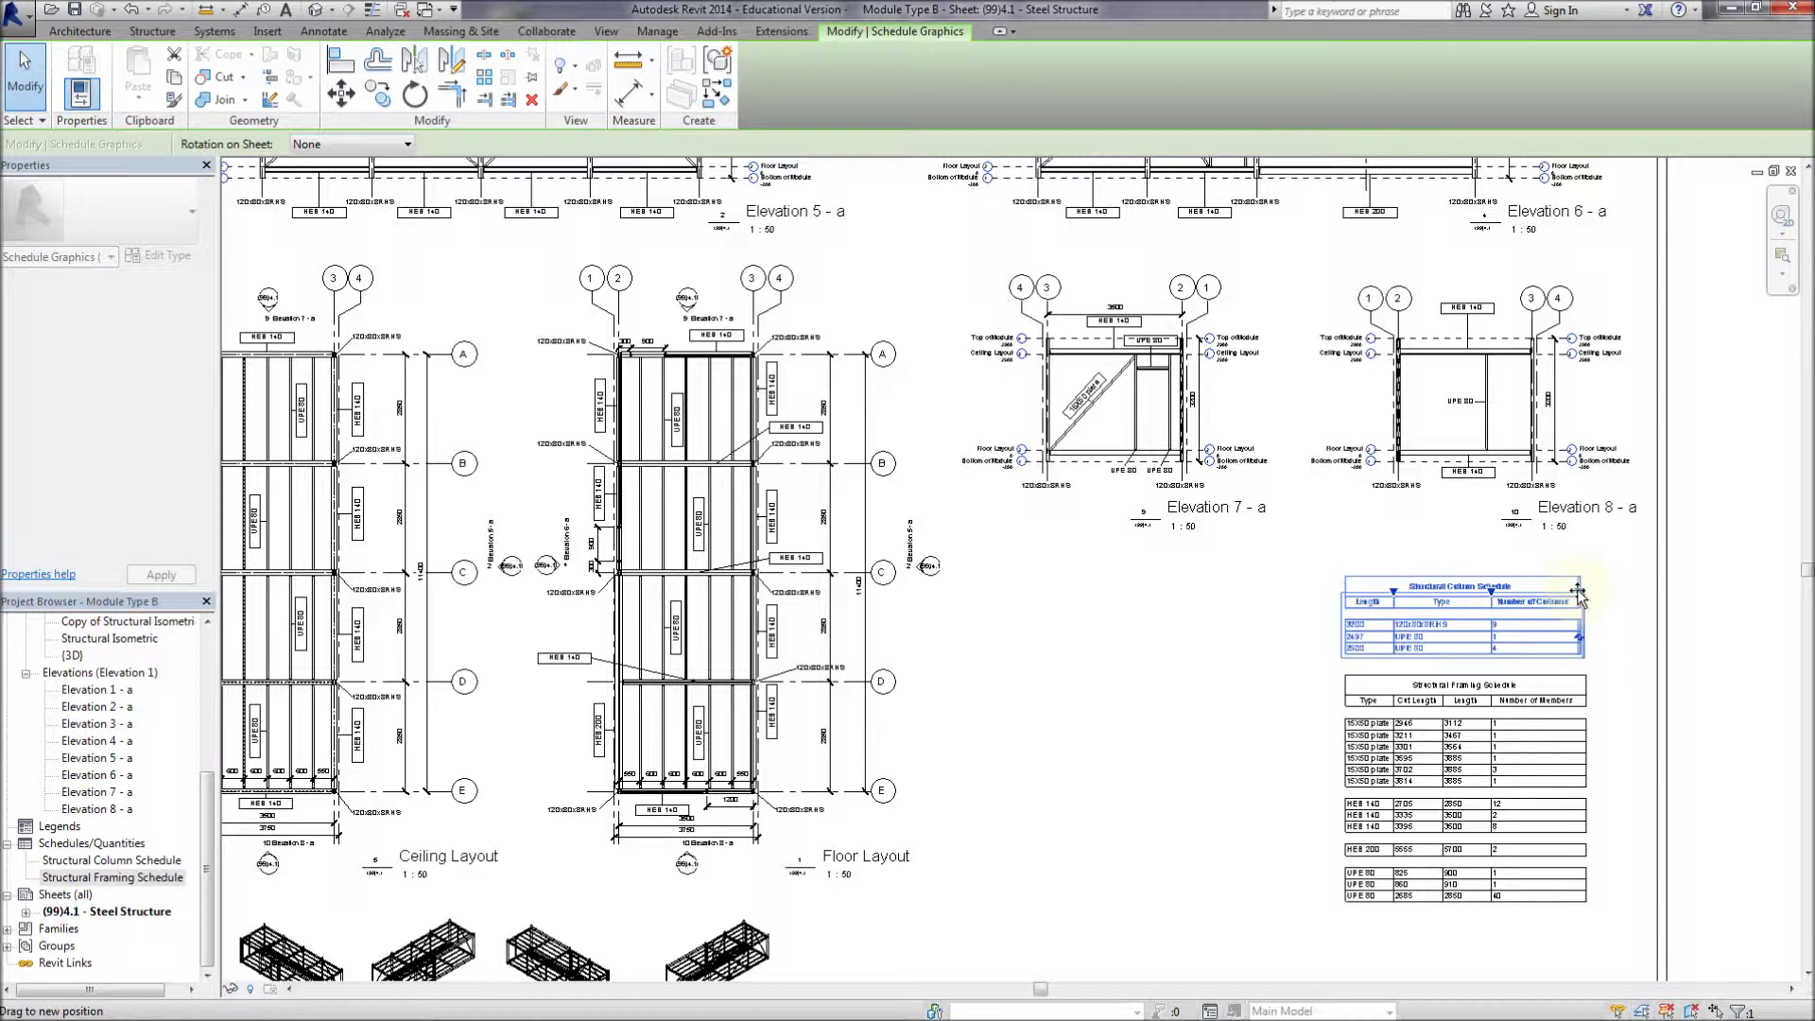
drag(1582, 591, 1584, 592)
click(1608, 618)
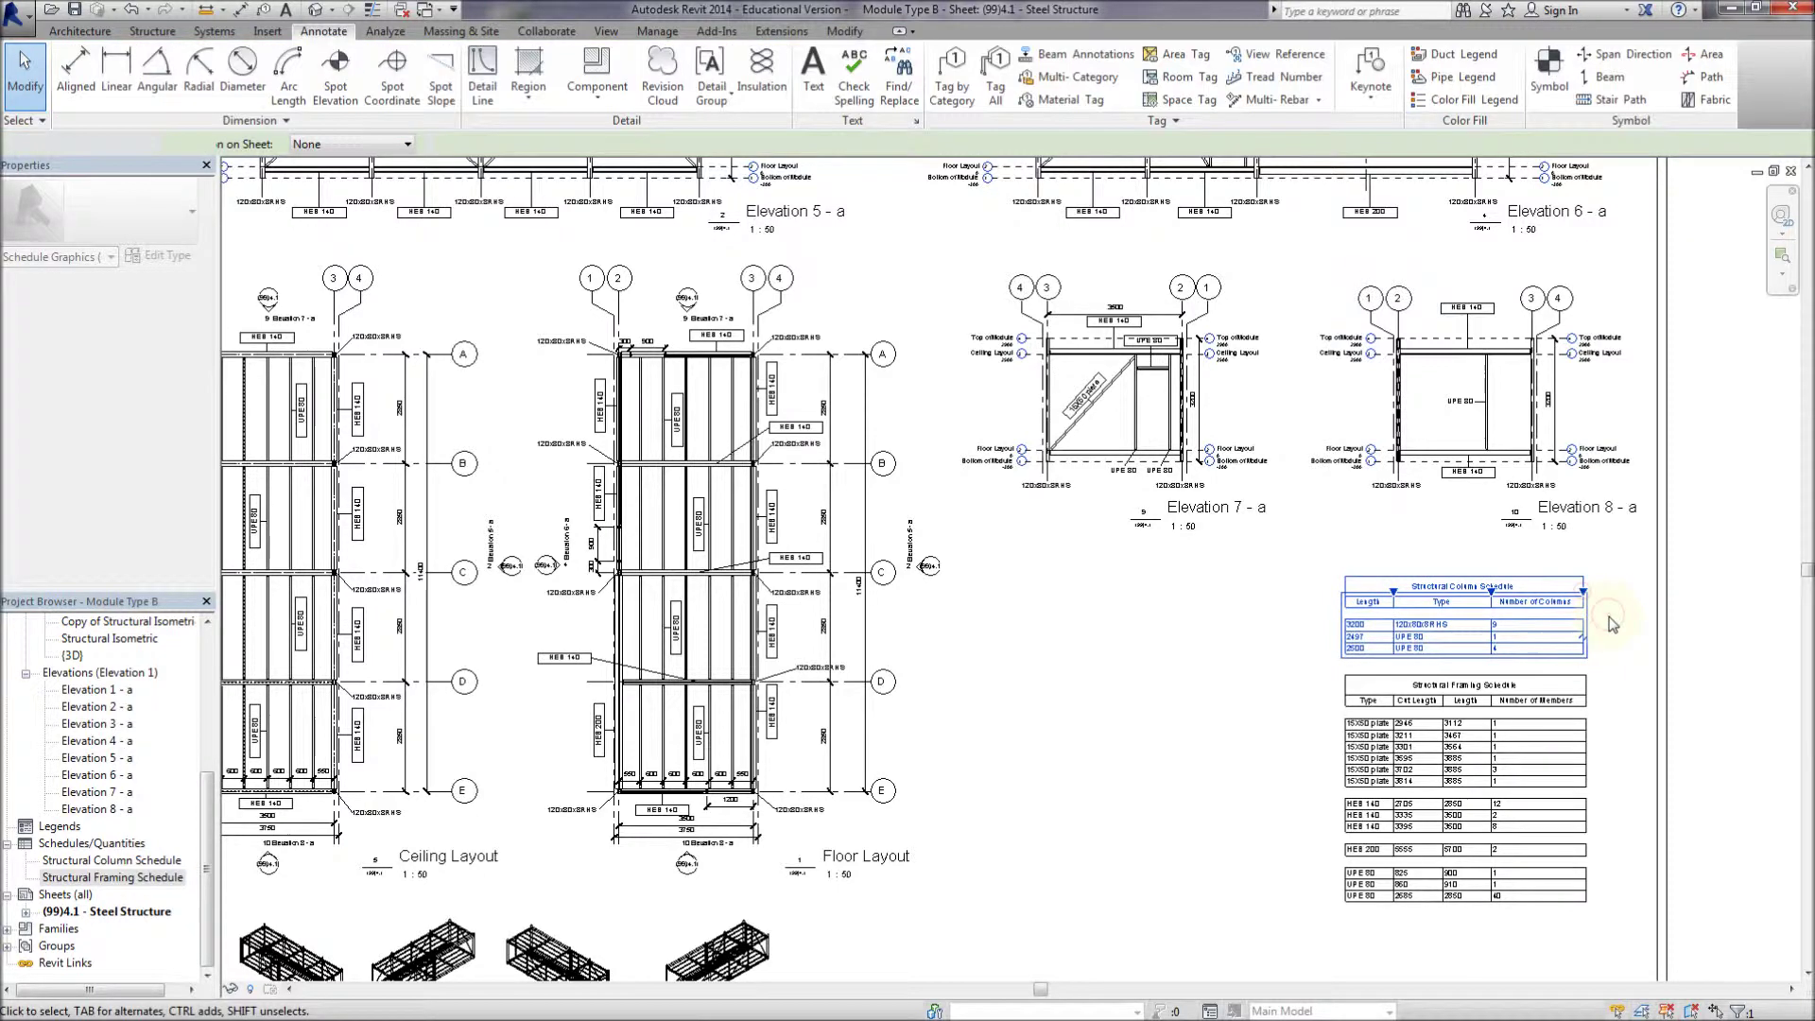
middle_drag(1645, 736, 1628, 679)
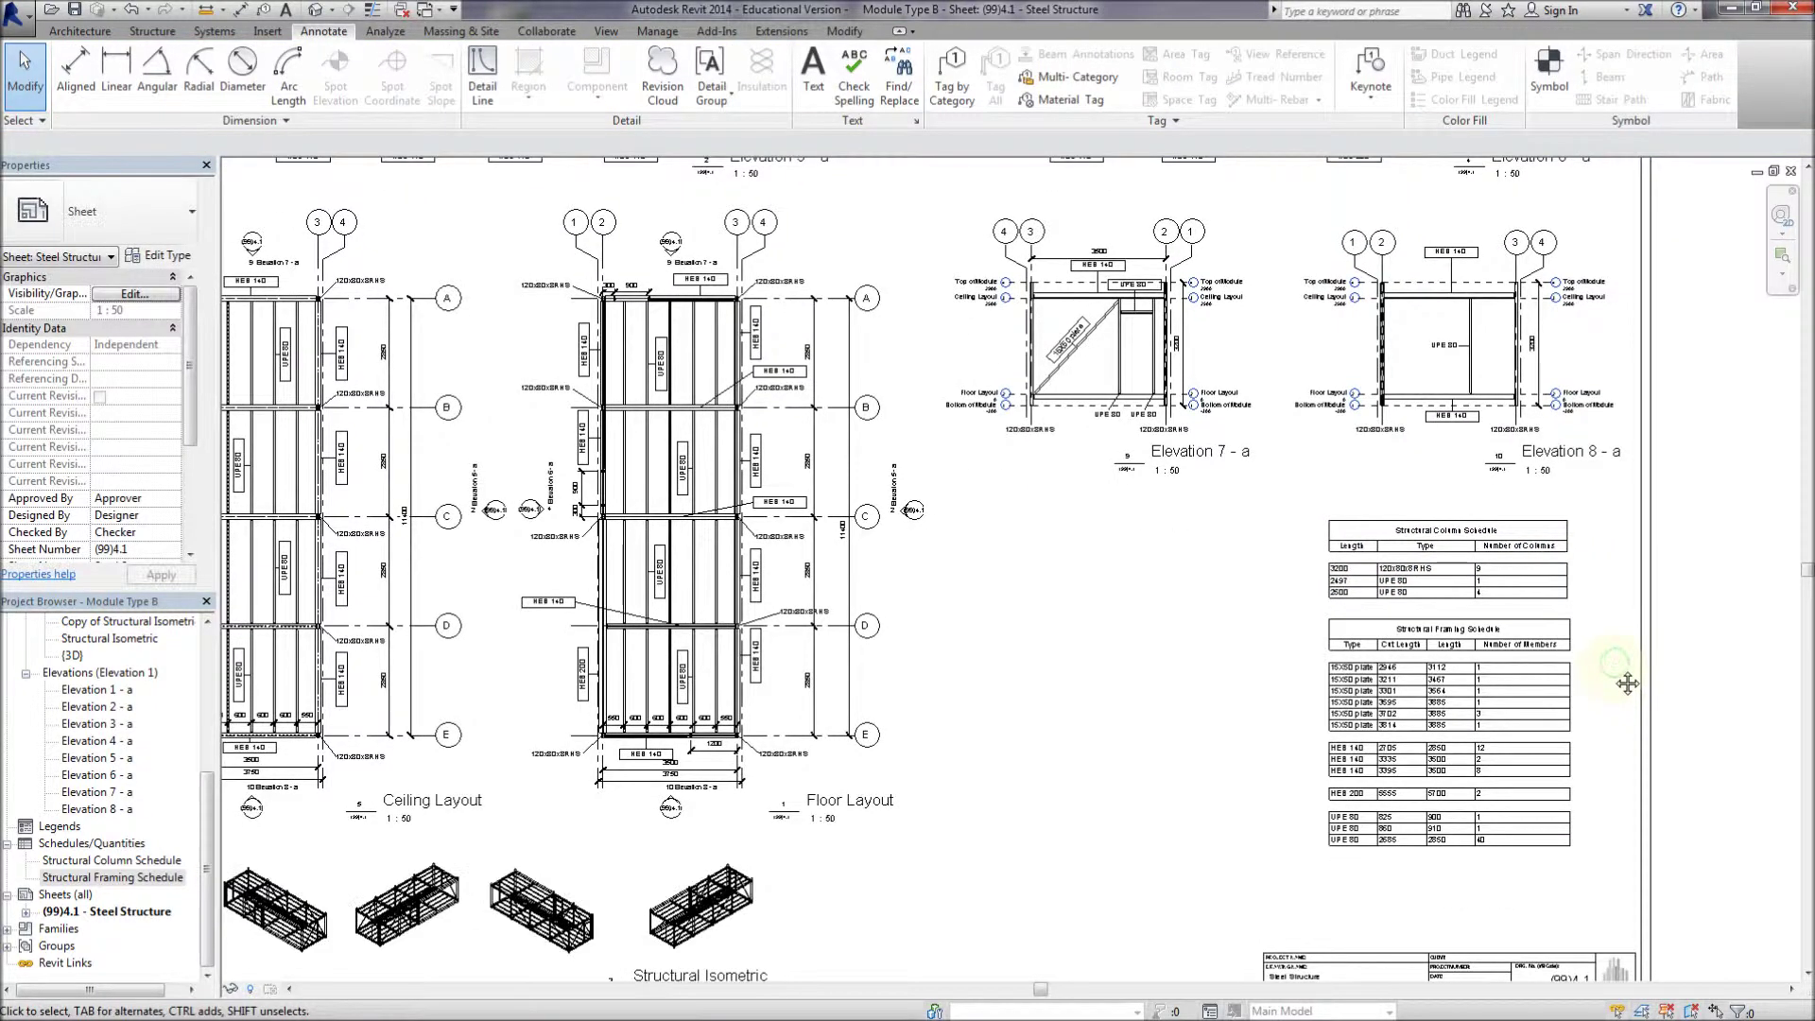
scroll(1517, 652, up, 3)
scroll(1517, 650, down, 6)
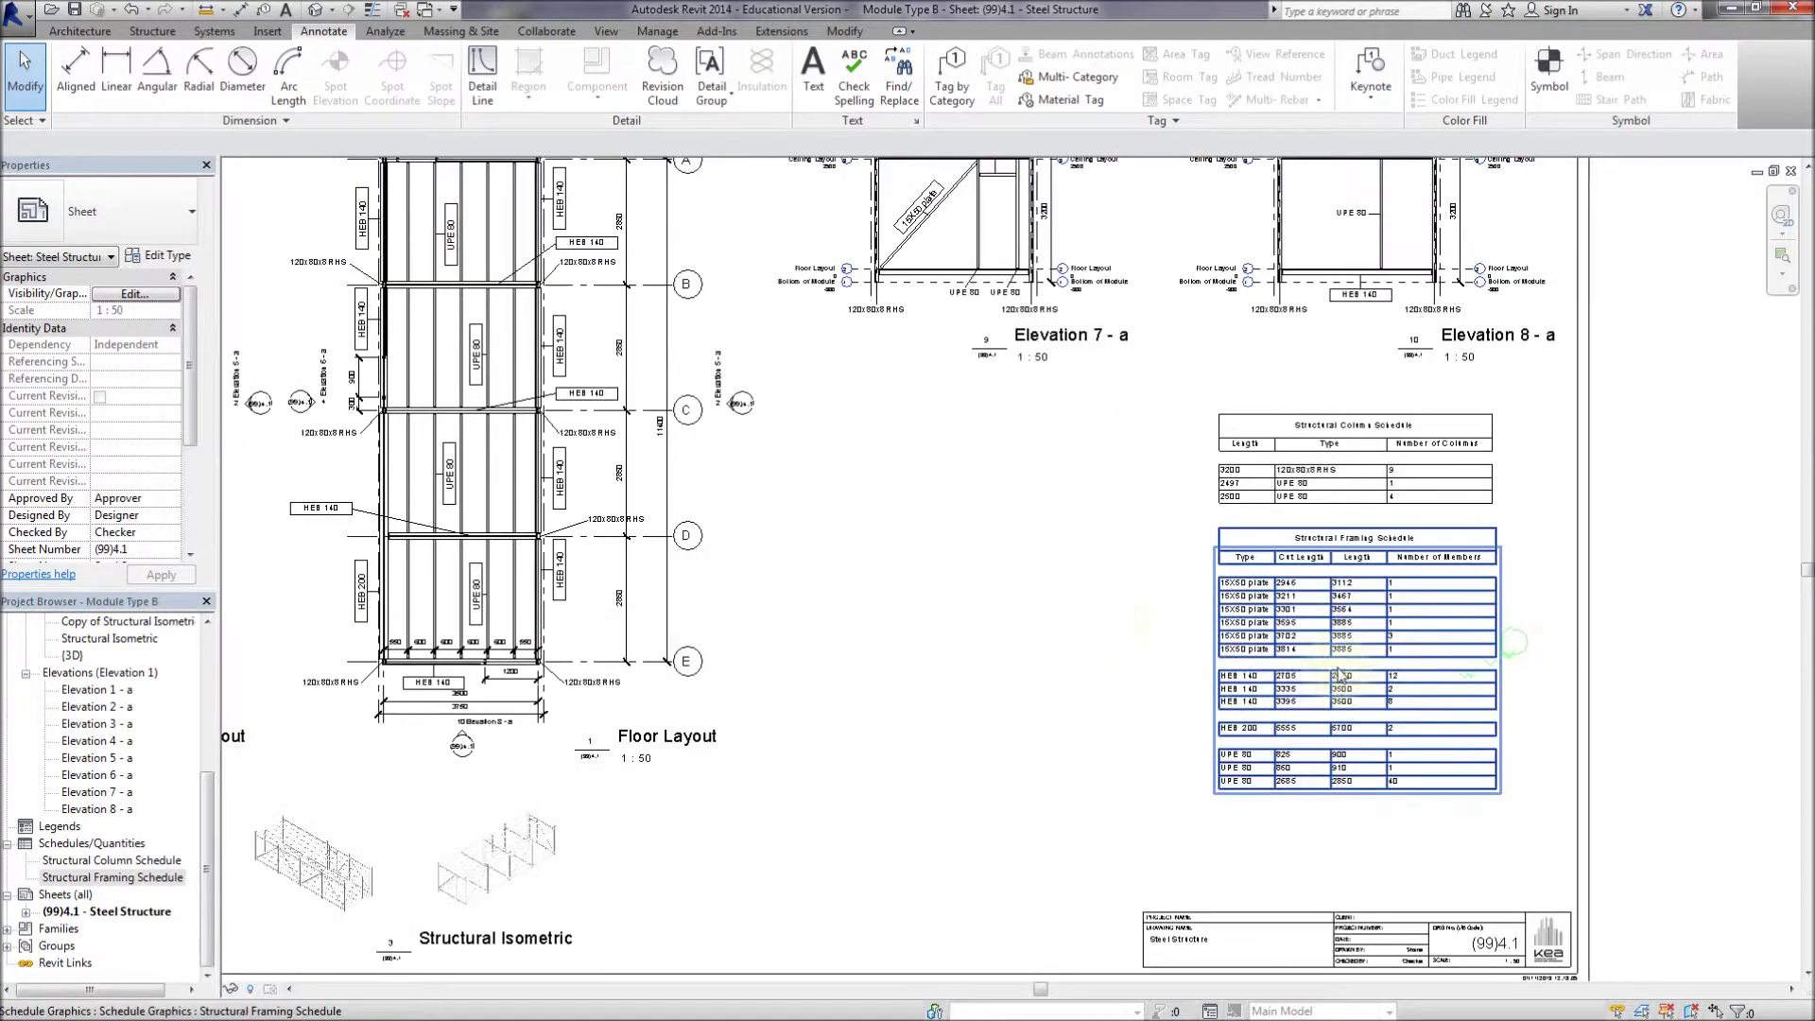
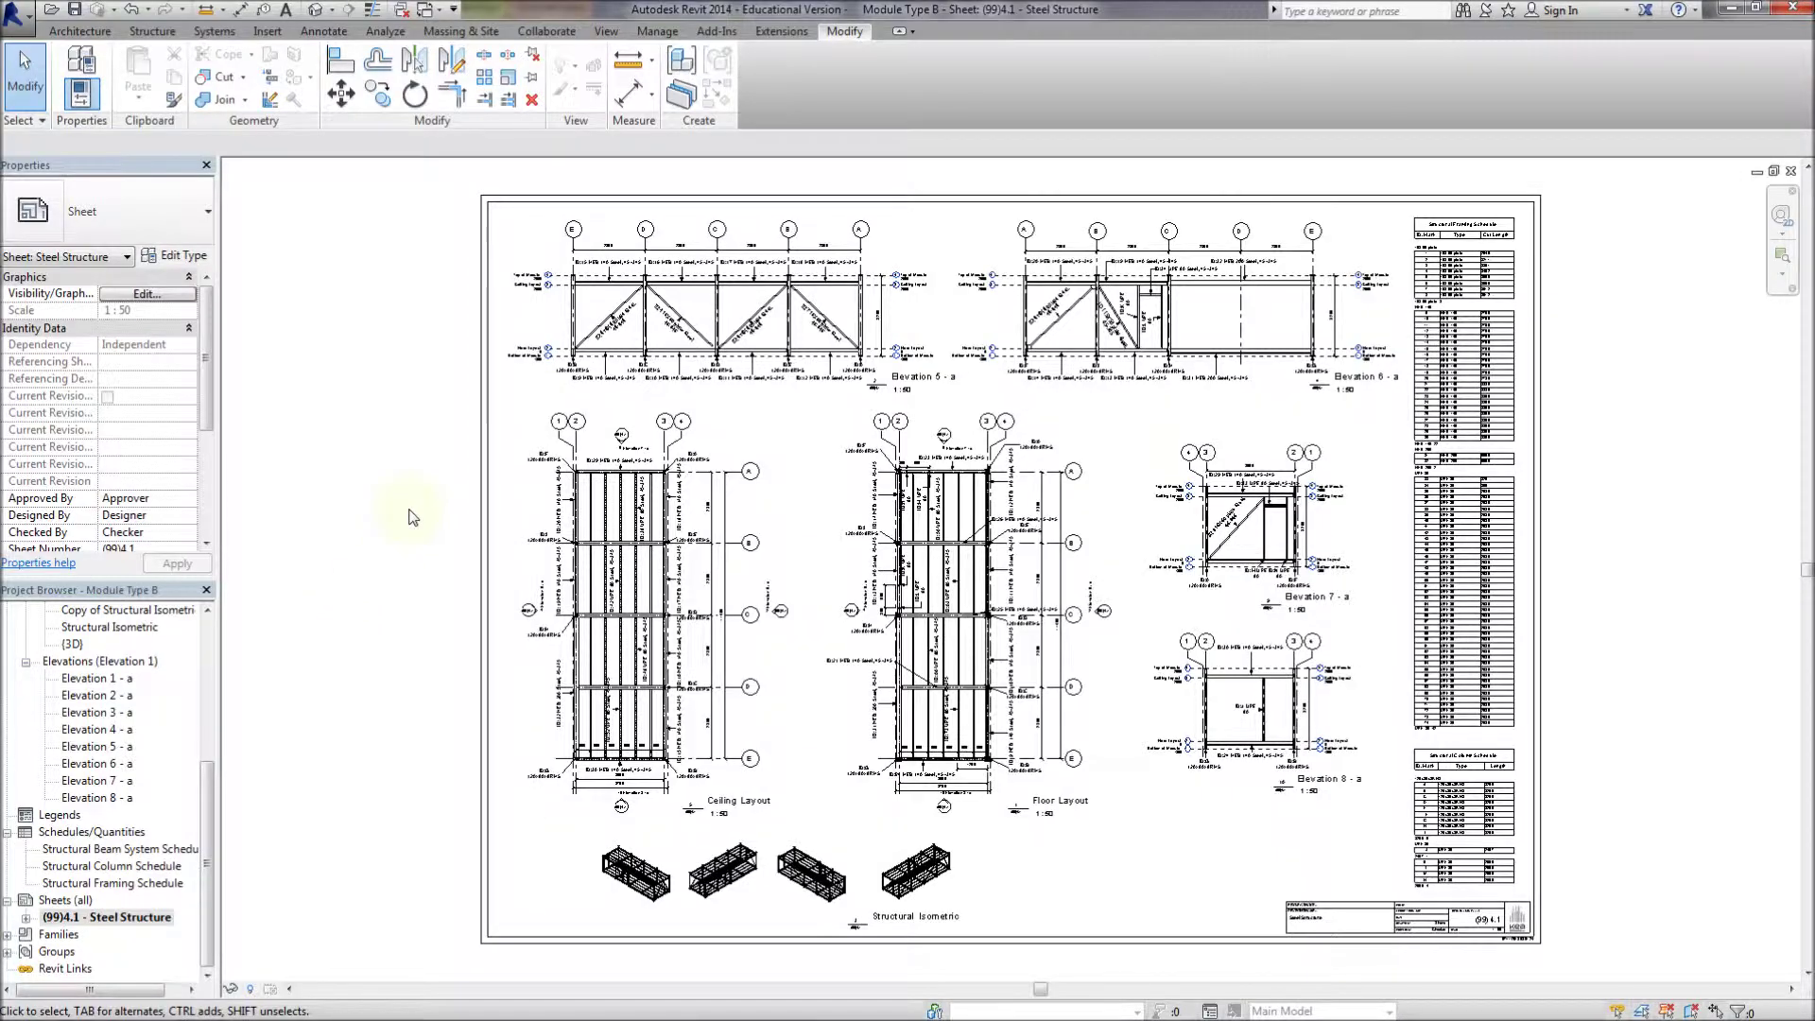
Examine the ID marks listed in the Structural Framing Schedule and the corresponding member tags in Elevation 6 - a
middle_drag(1034, 505, 775, 499)
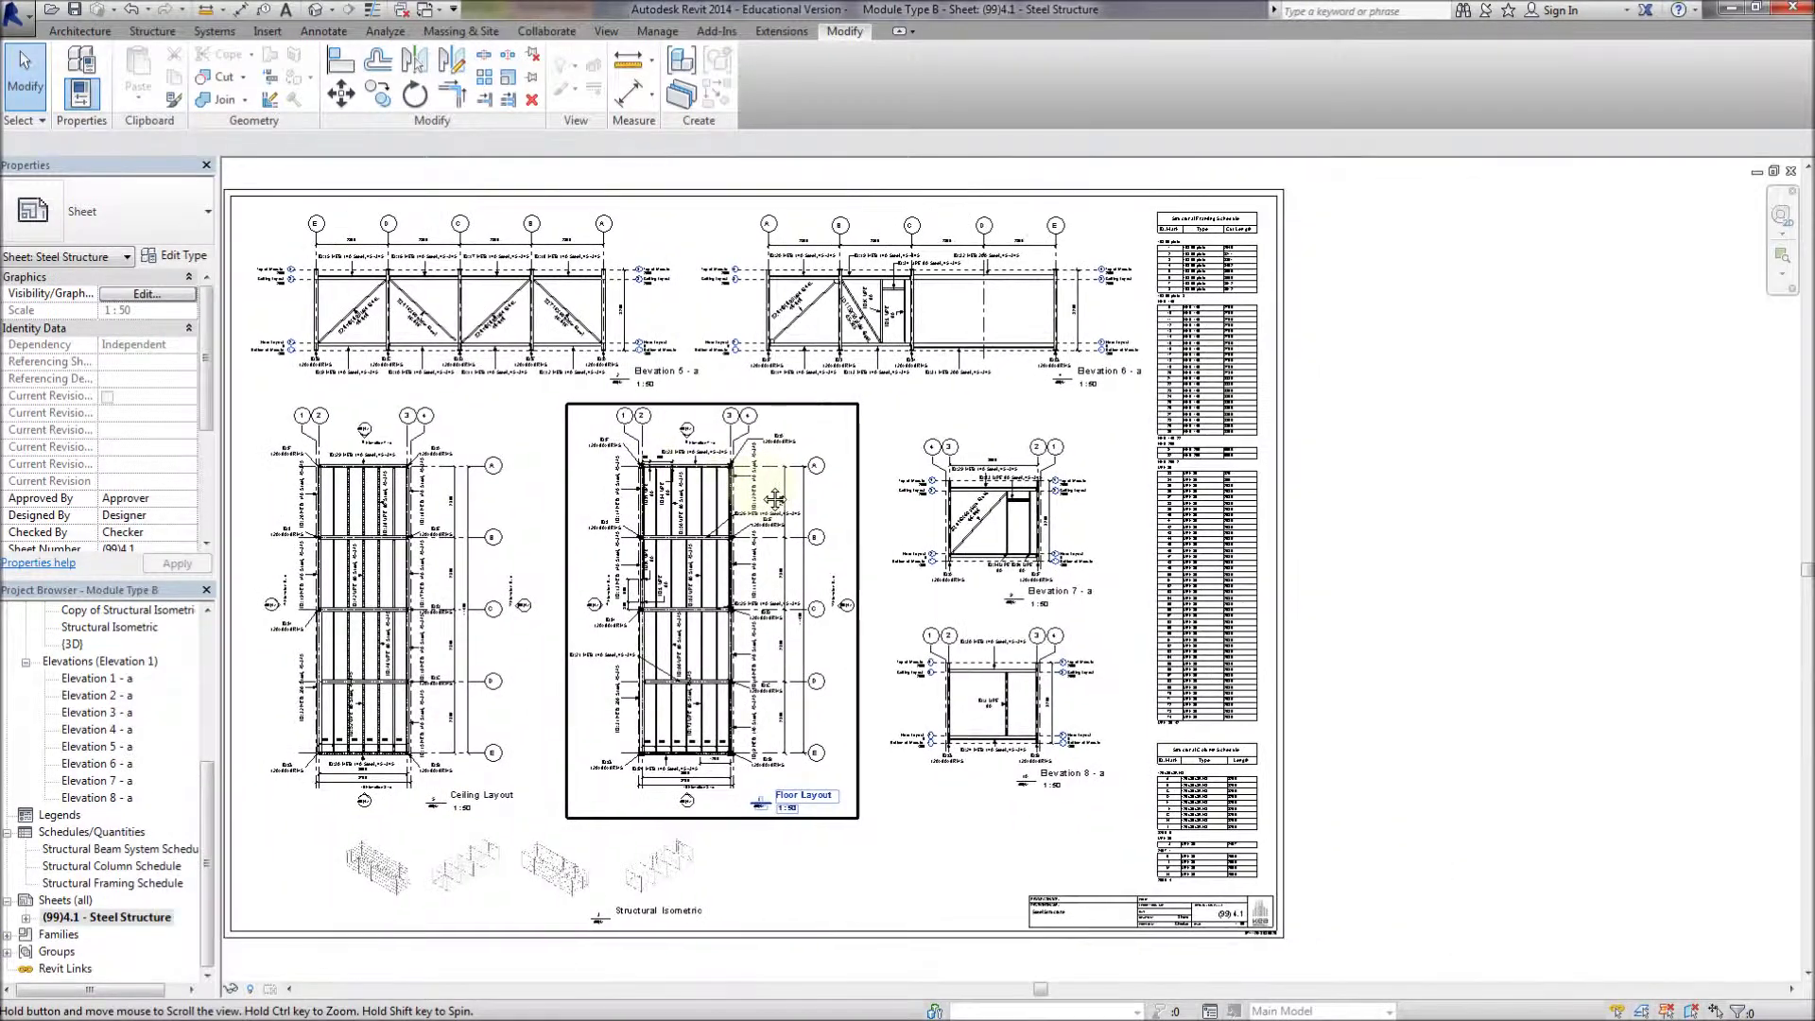
scroll(1195, 313, up, 2)
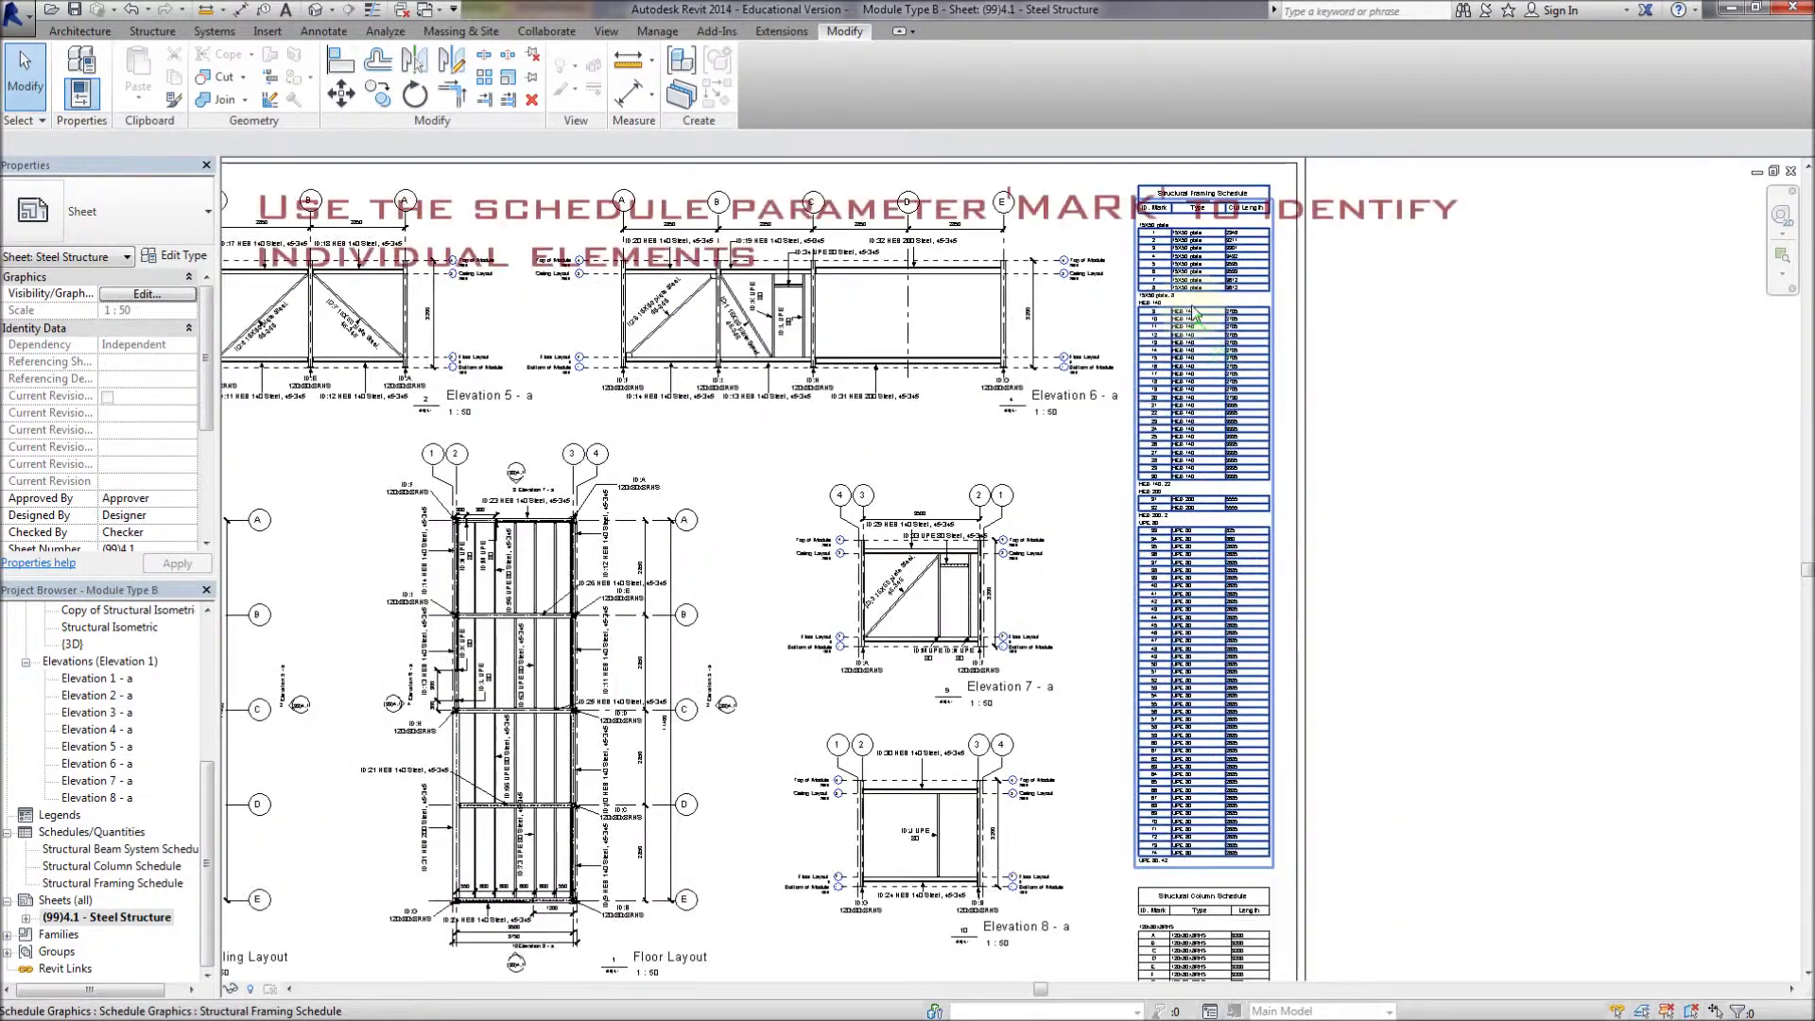
scroll(1195, 312, up, 3)
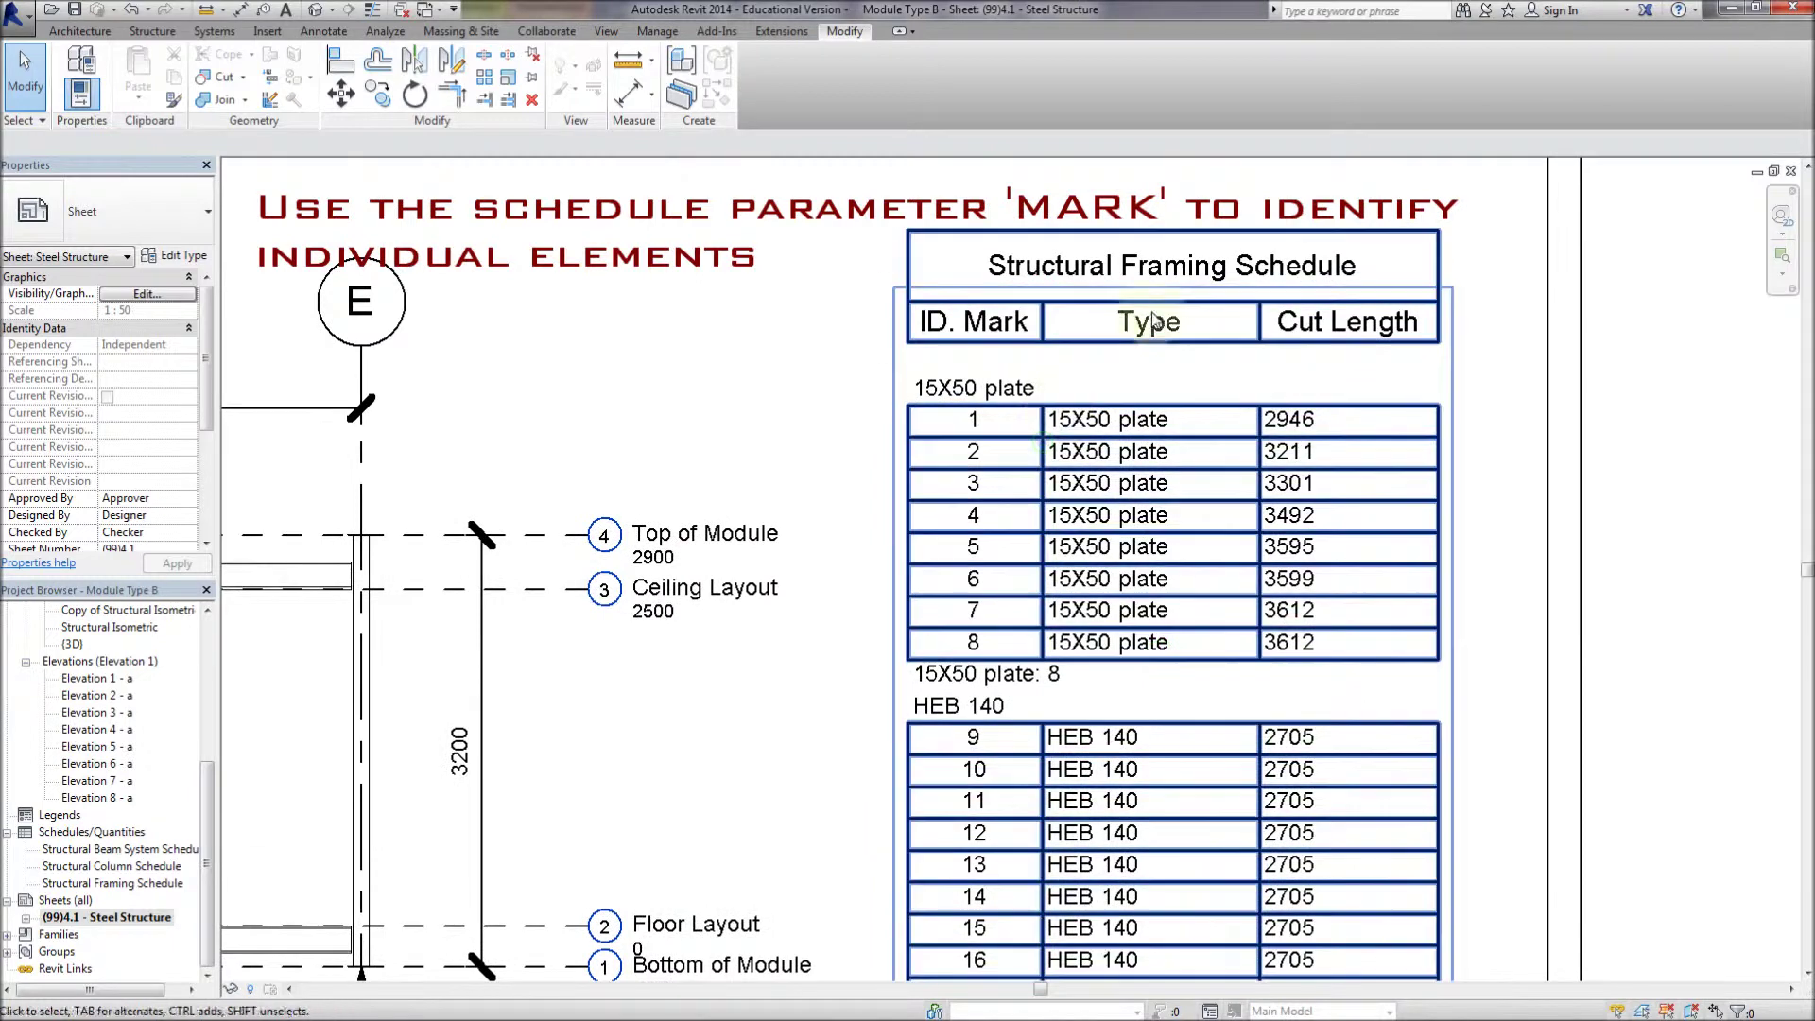
middle_drag(1085, 387, 1171, 343)
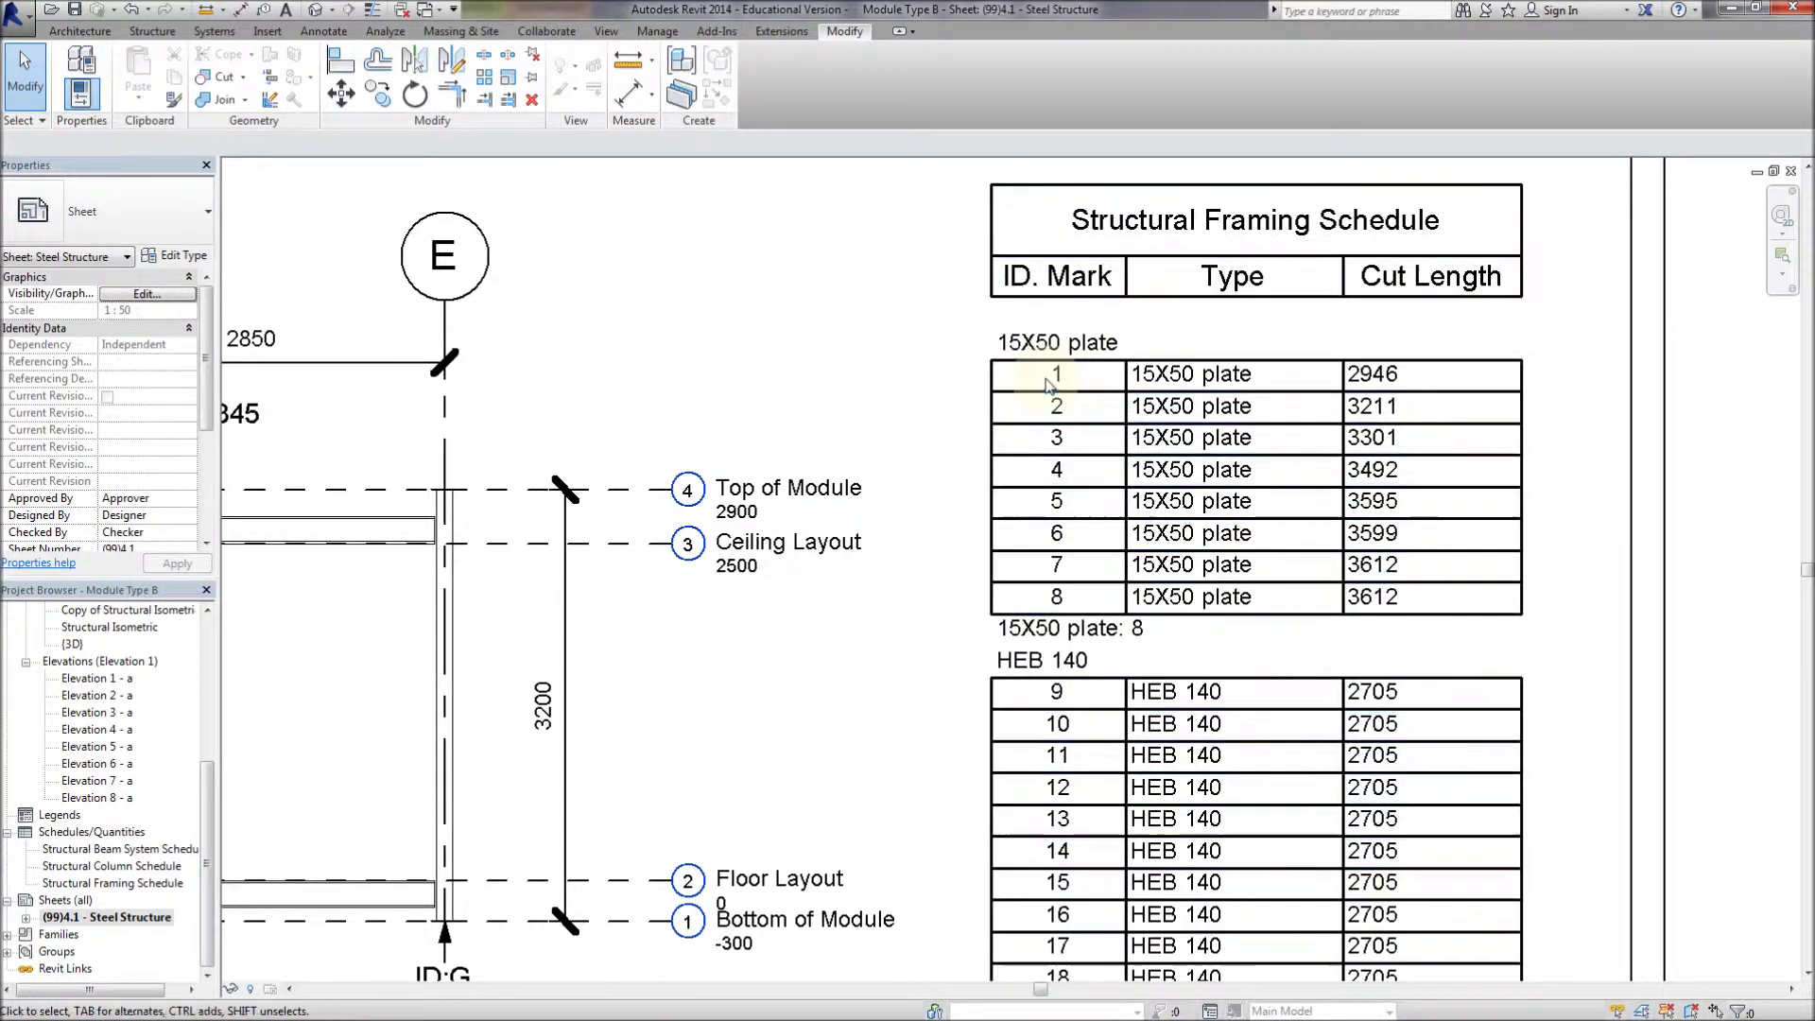
scroll(1075, 369, down, 4)
middle_drag(983, 407, 1240, 400)
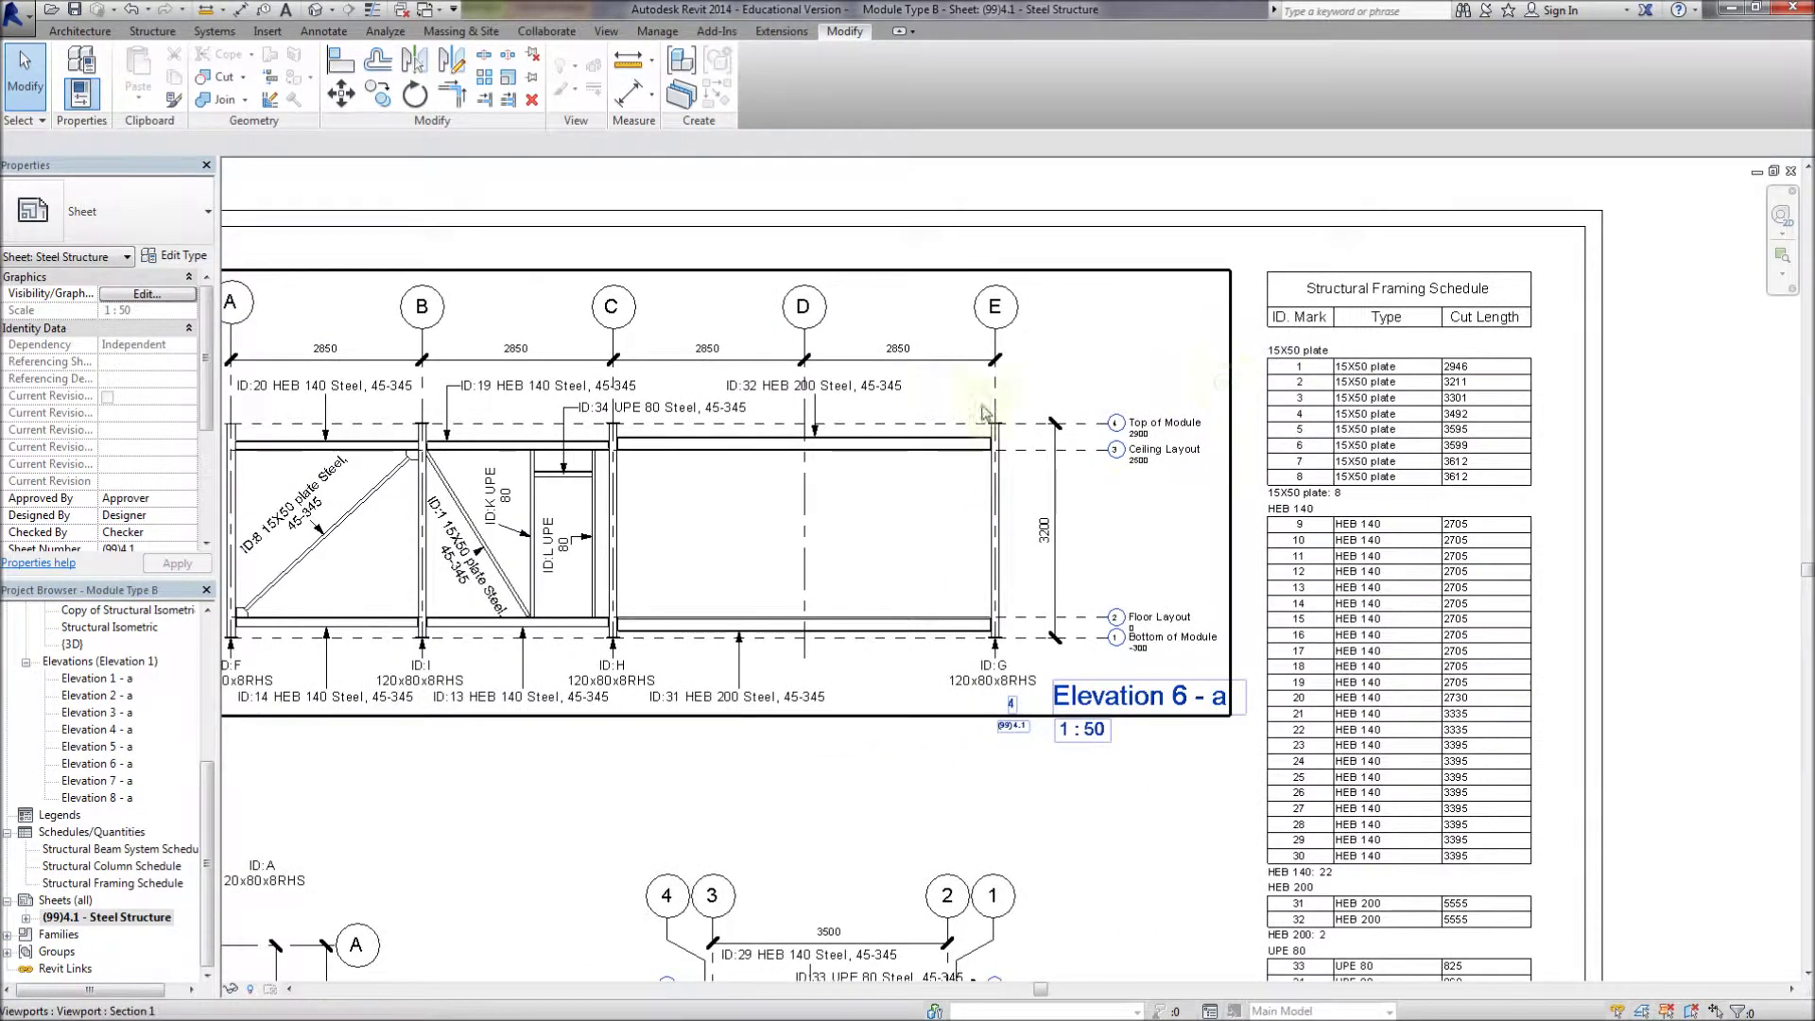
middle_drag(764, 401, 1085, 390)
scroll(640, 546, up, 5)
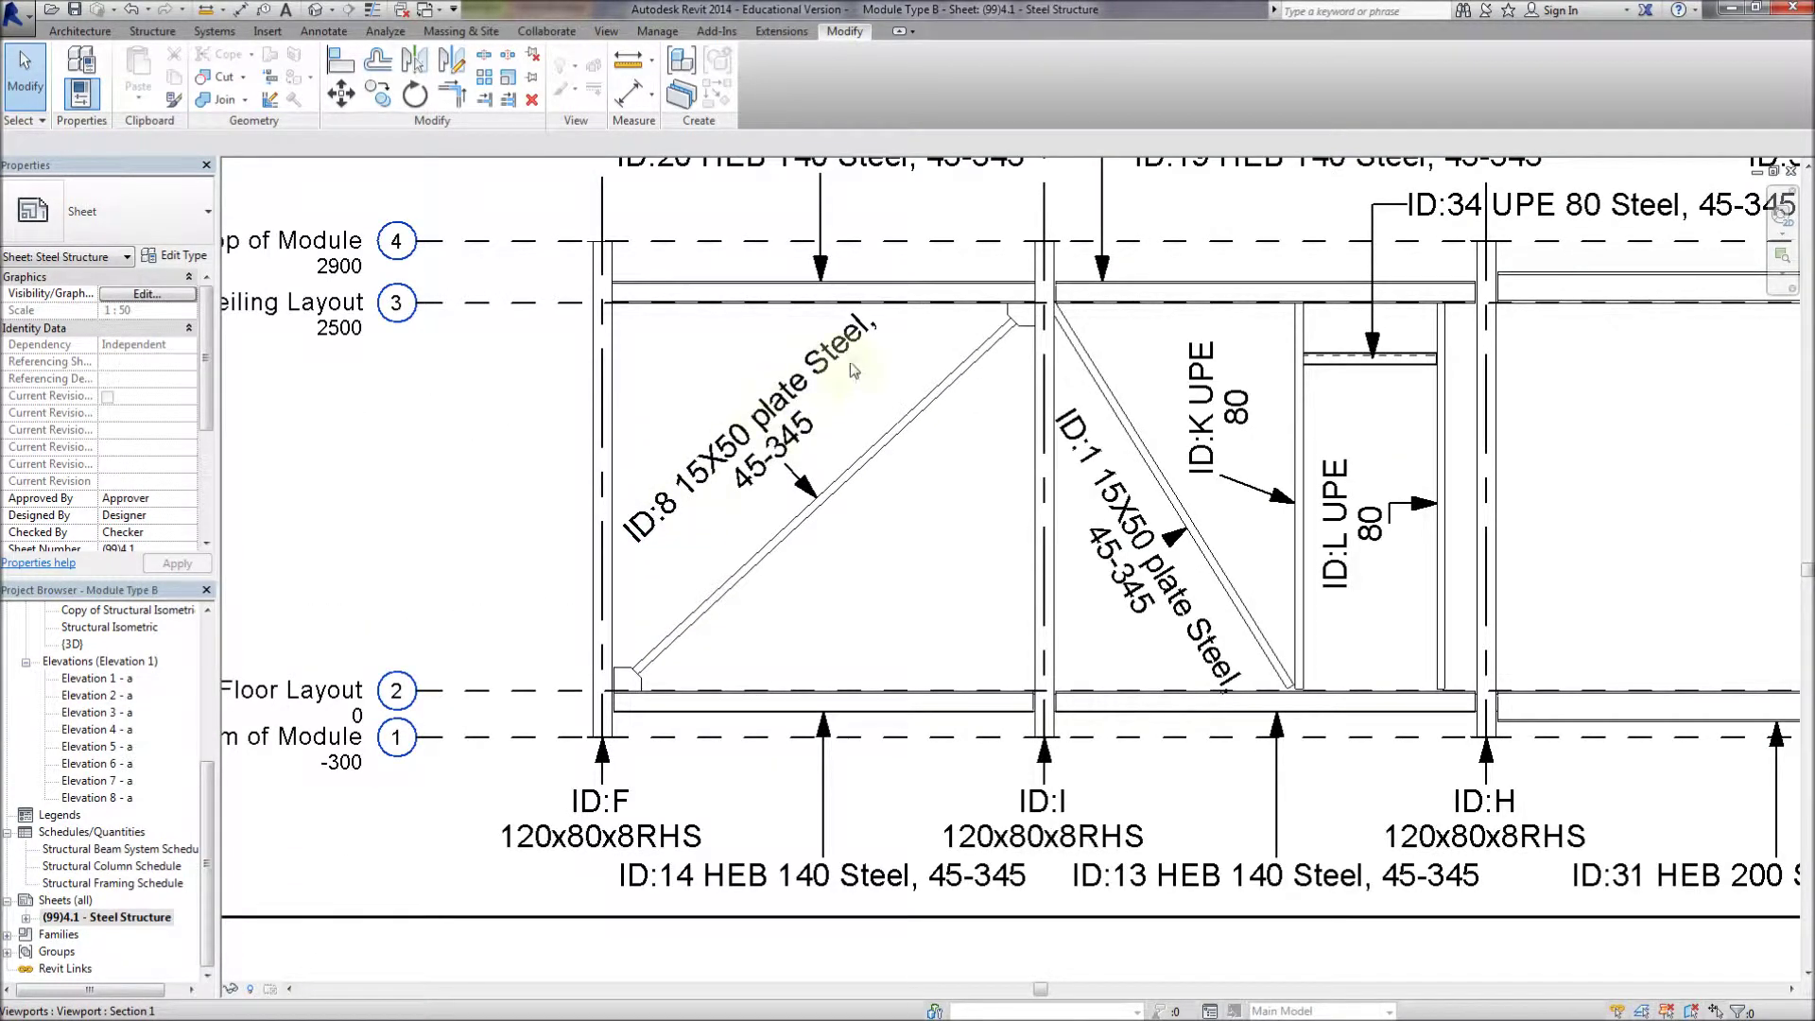
scroll(803, 466, down, 4)
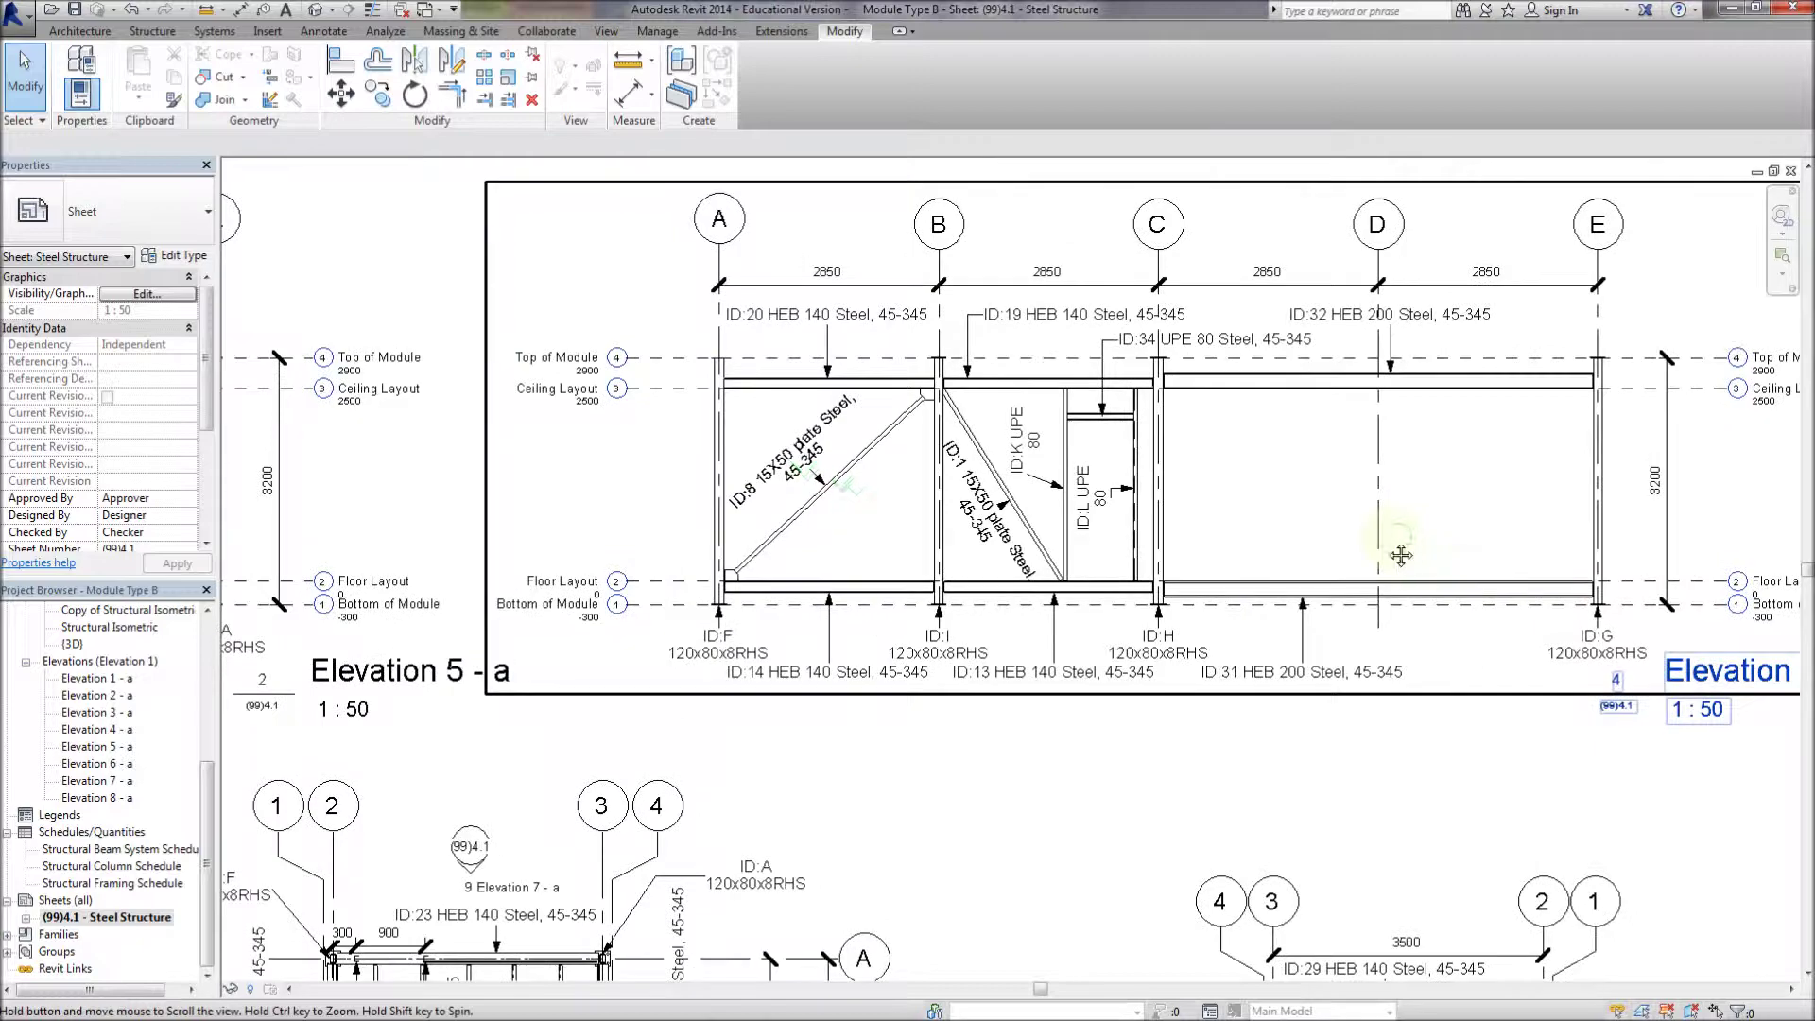
Examine the member ID tags in the Elevation 7 - a and Elevation 8 - a views against the framing schedule
middle_drag(1397, 551, 648, 527)
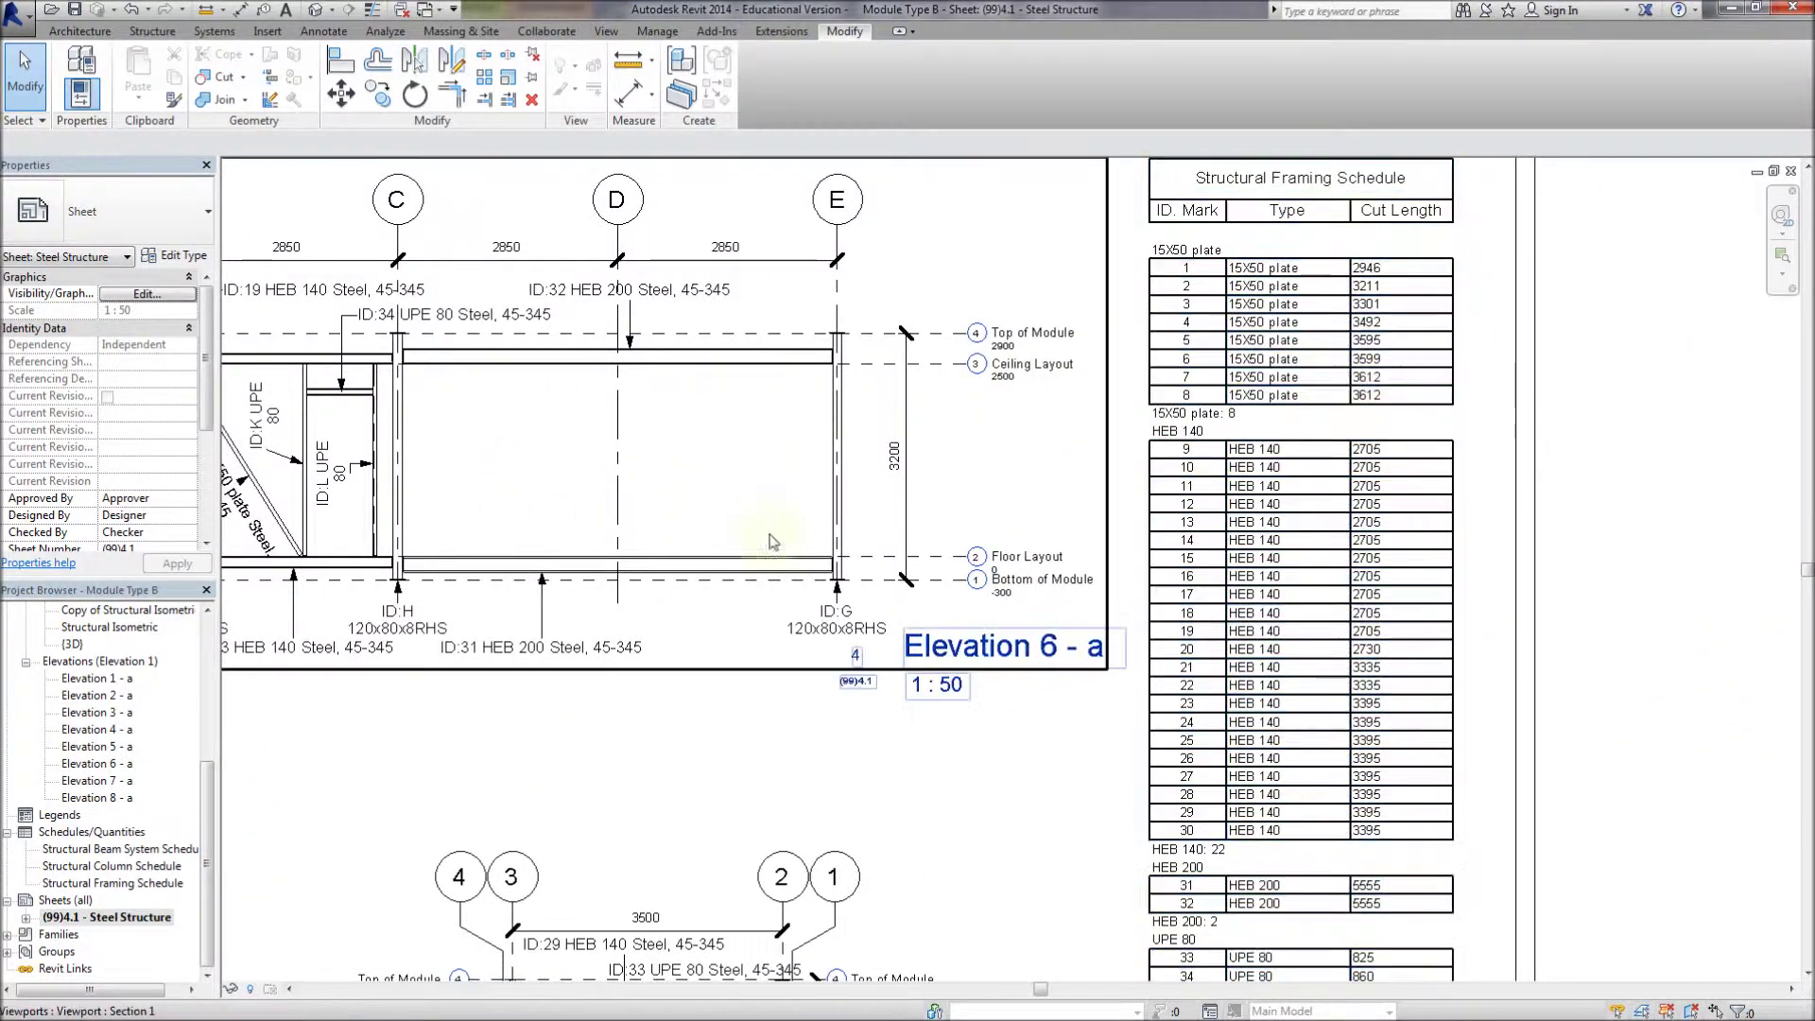
middle_drag(781, 608, 856, 426)
scroll(854, 421, down, 2)
scroll(855, 462, down, 1)
middle_drag(910, 523, 849, 371)
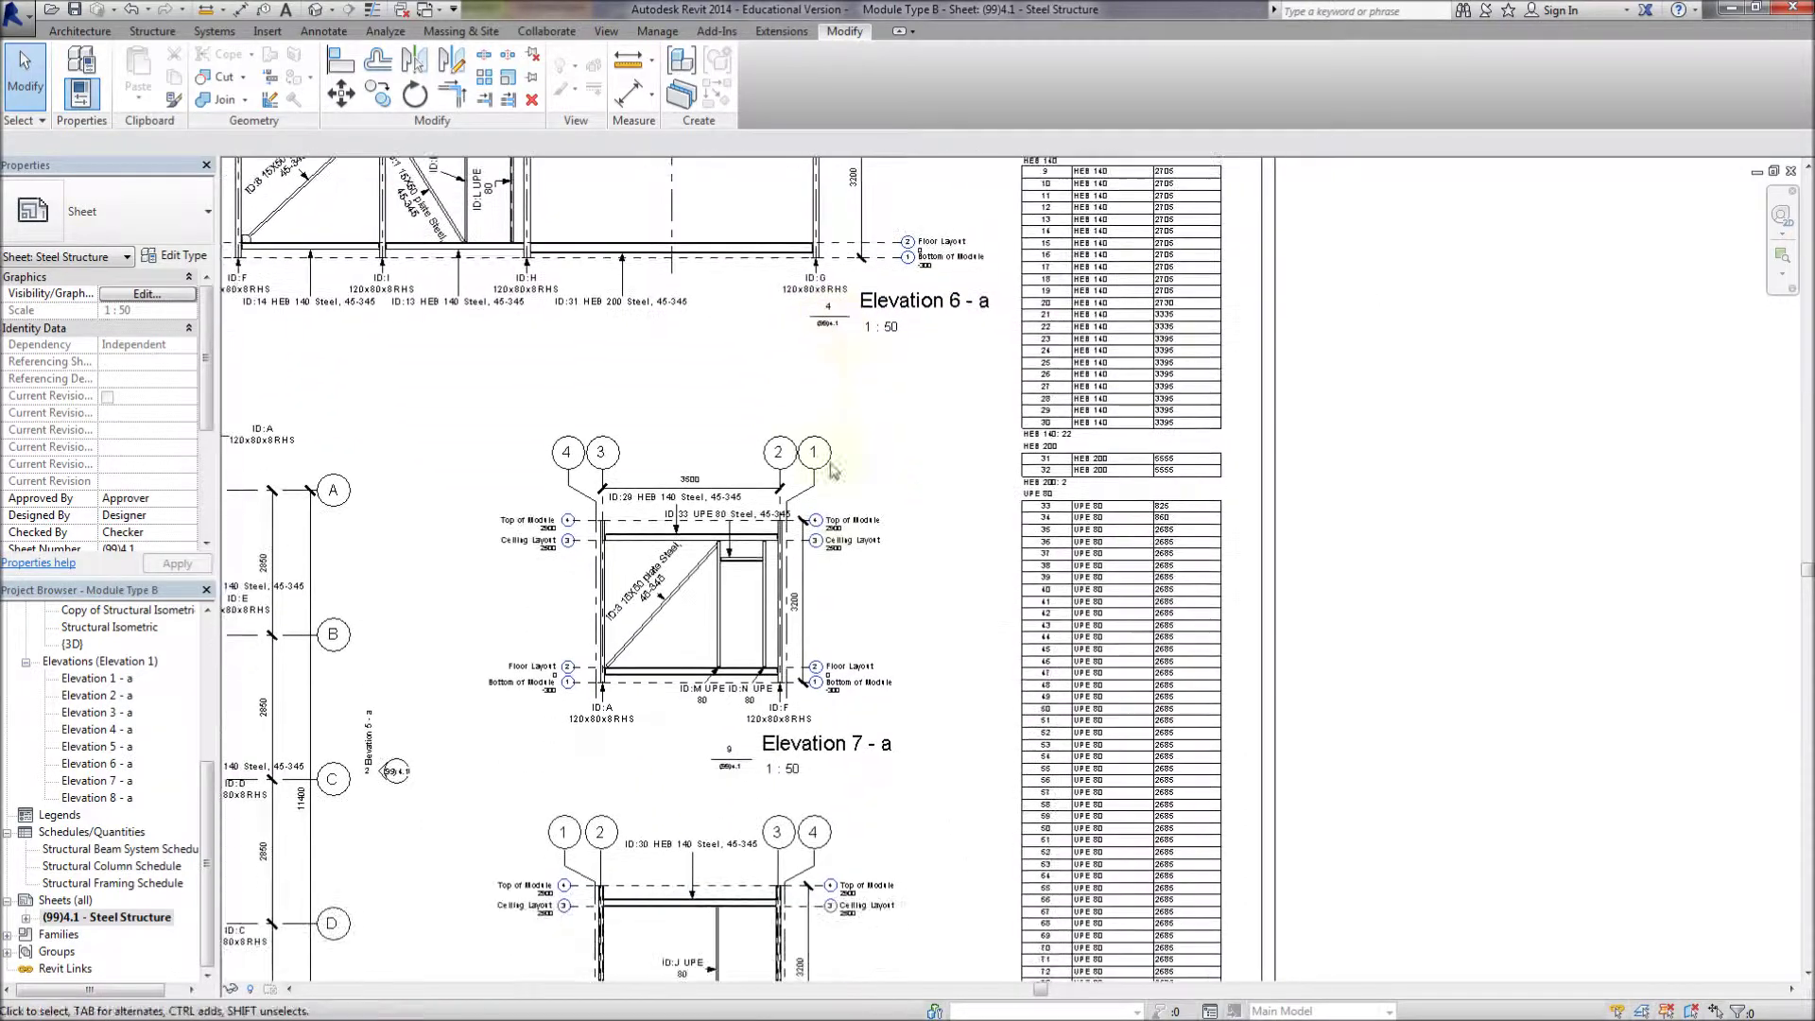
middle_drag(856, 605, 893, 505)
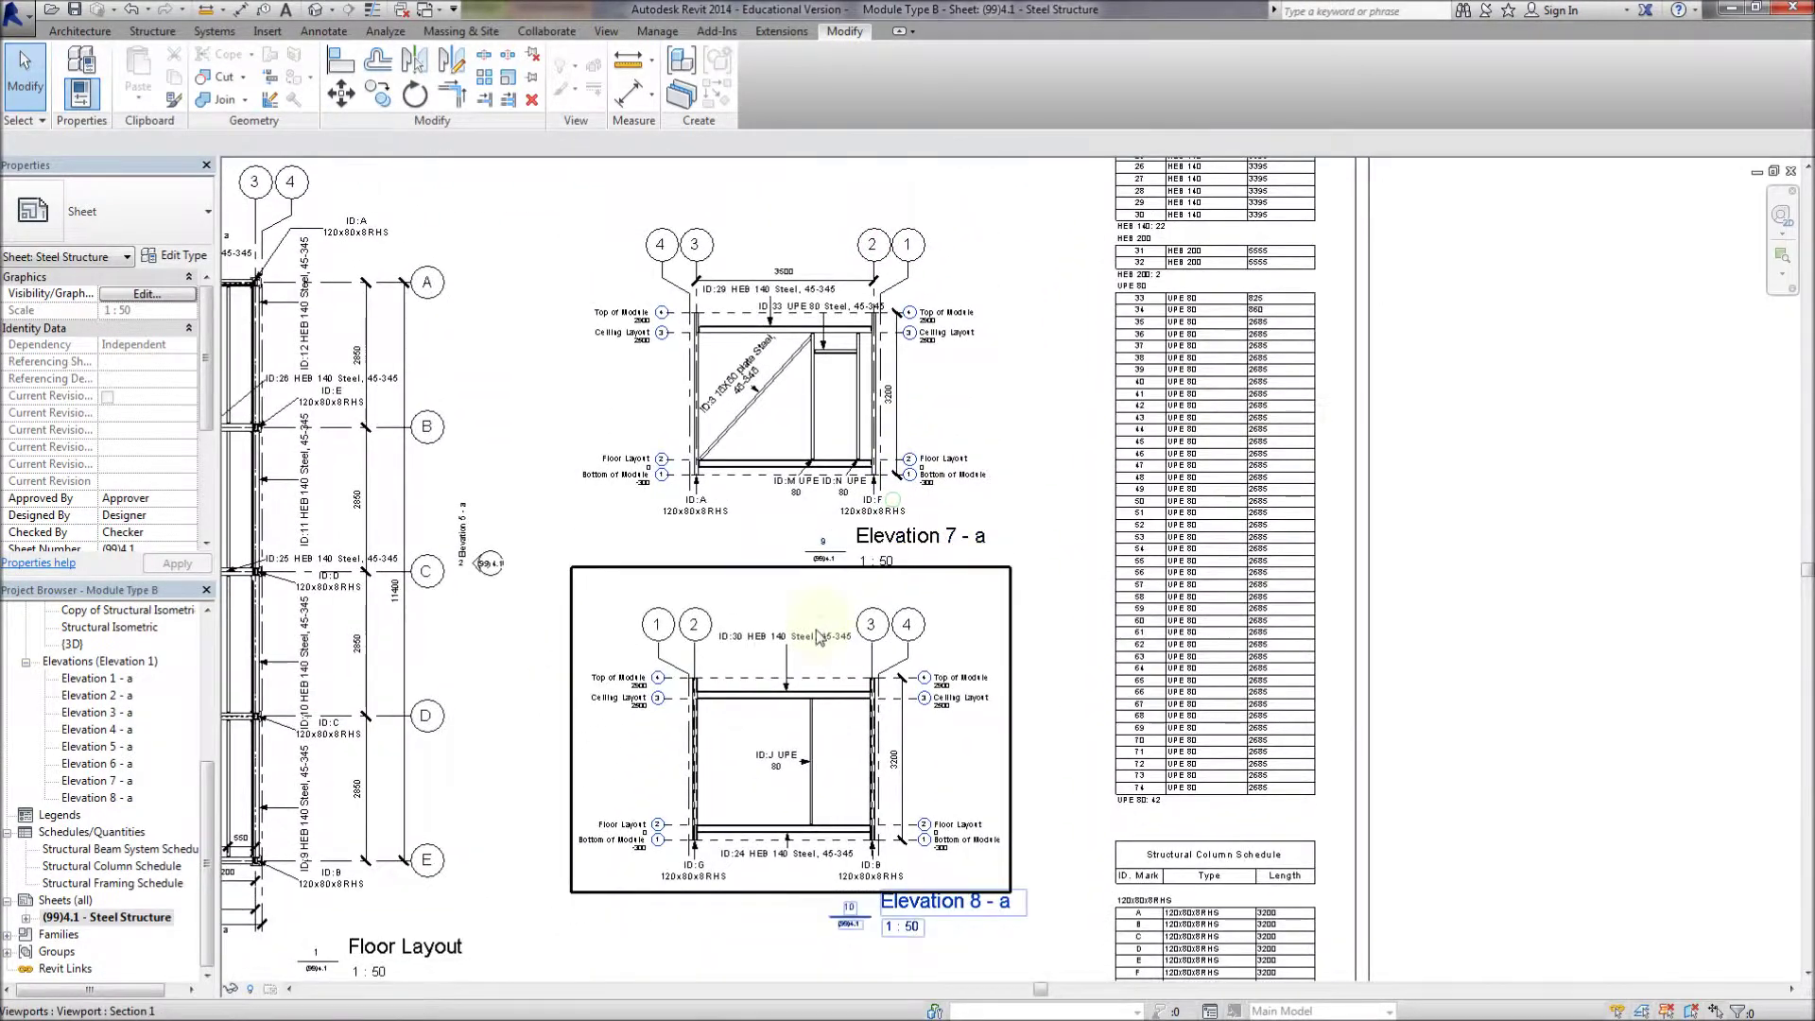
scroll(794, 652, up, 4)
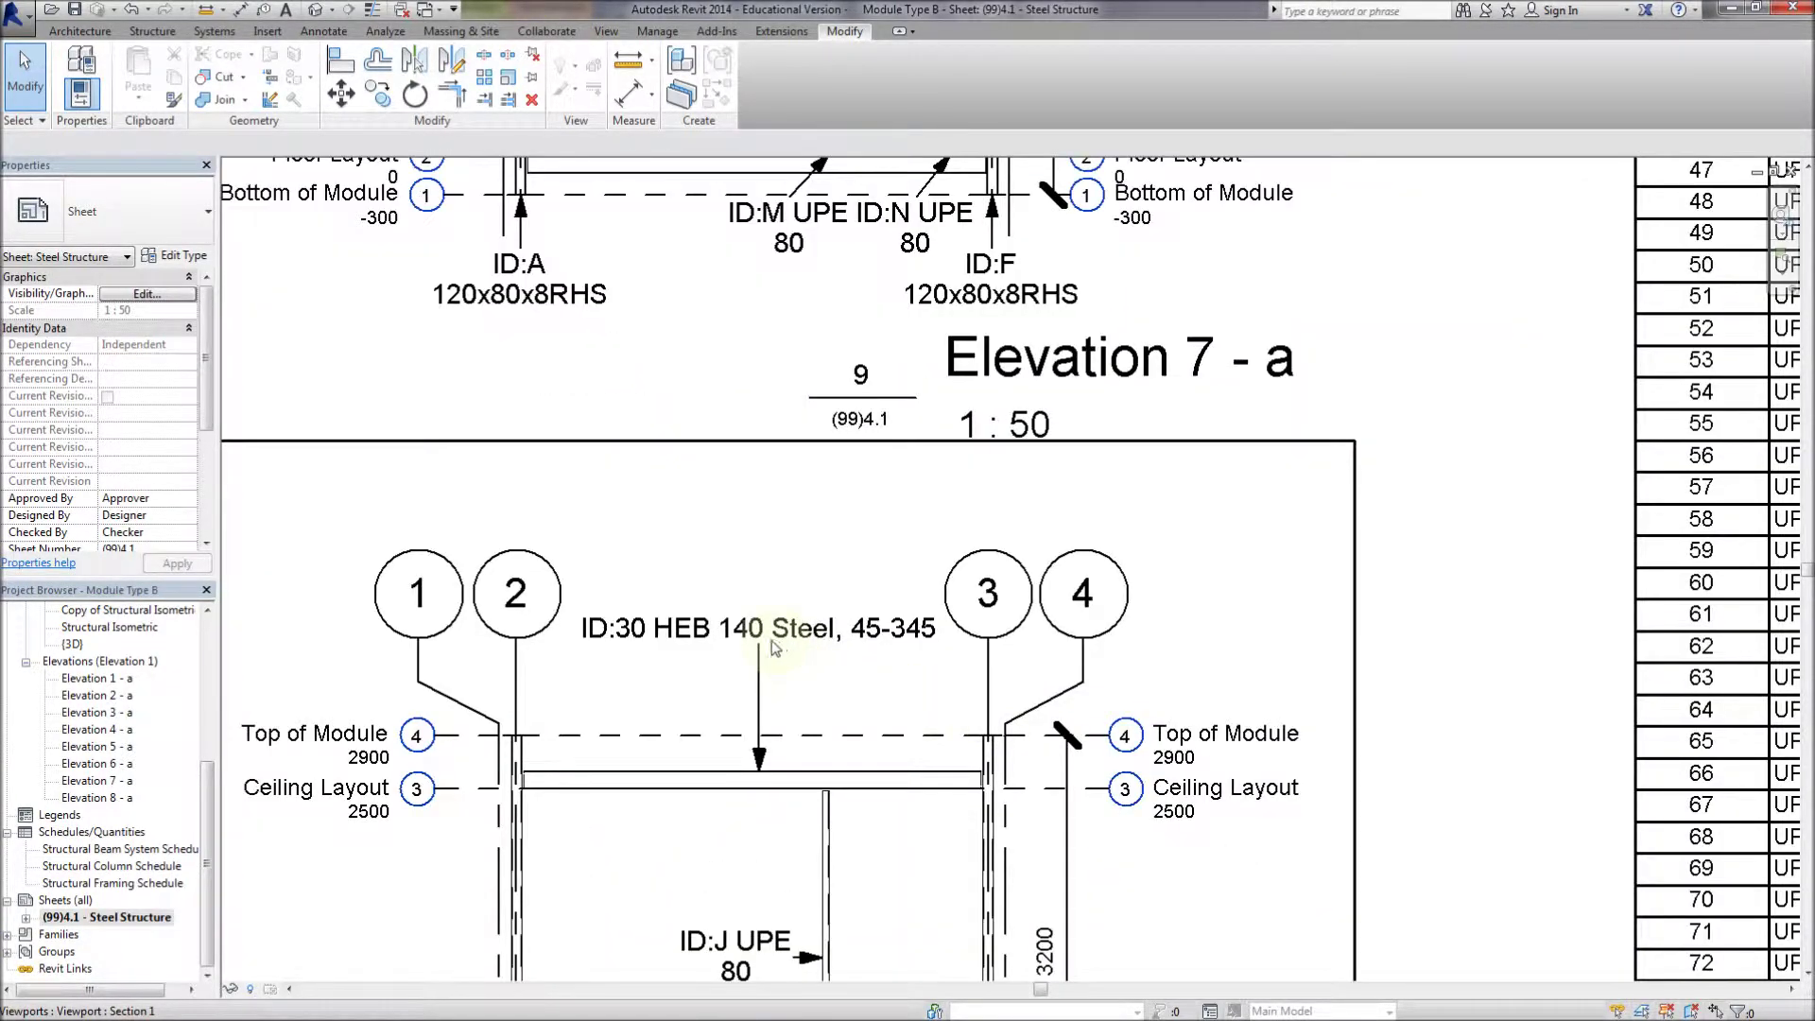
scroll(1021, 639, down, 3)
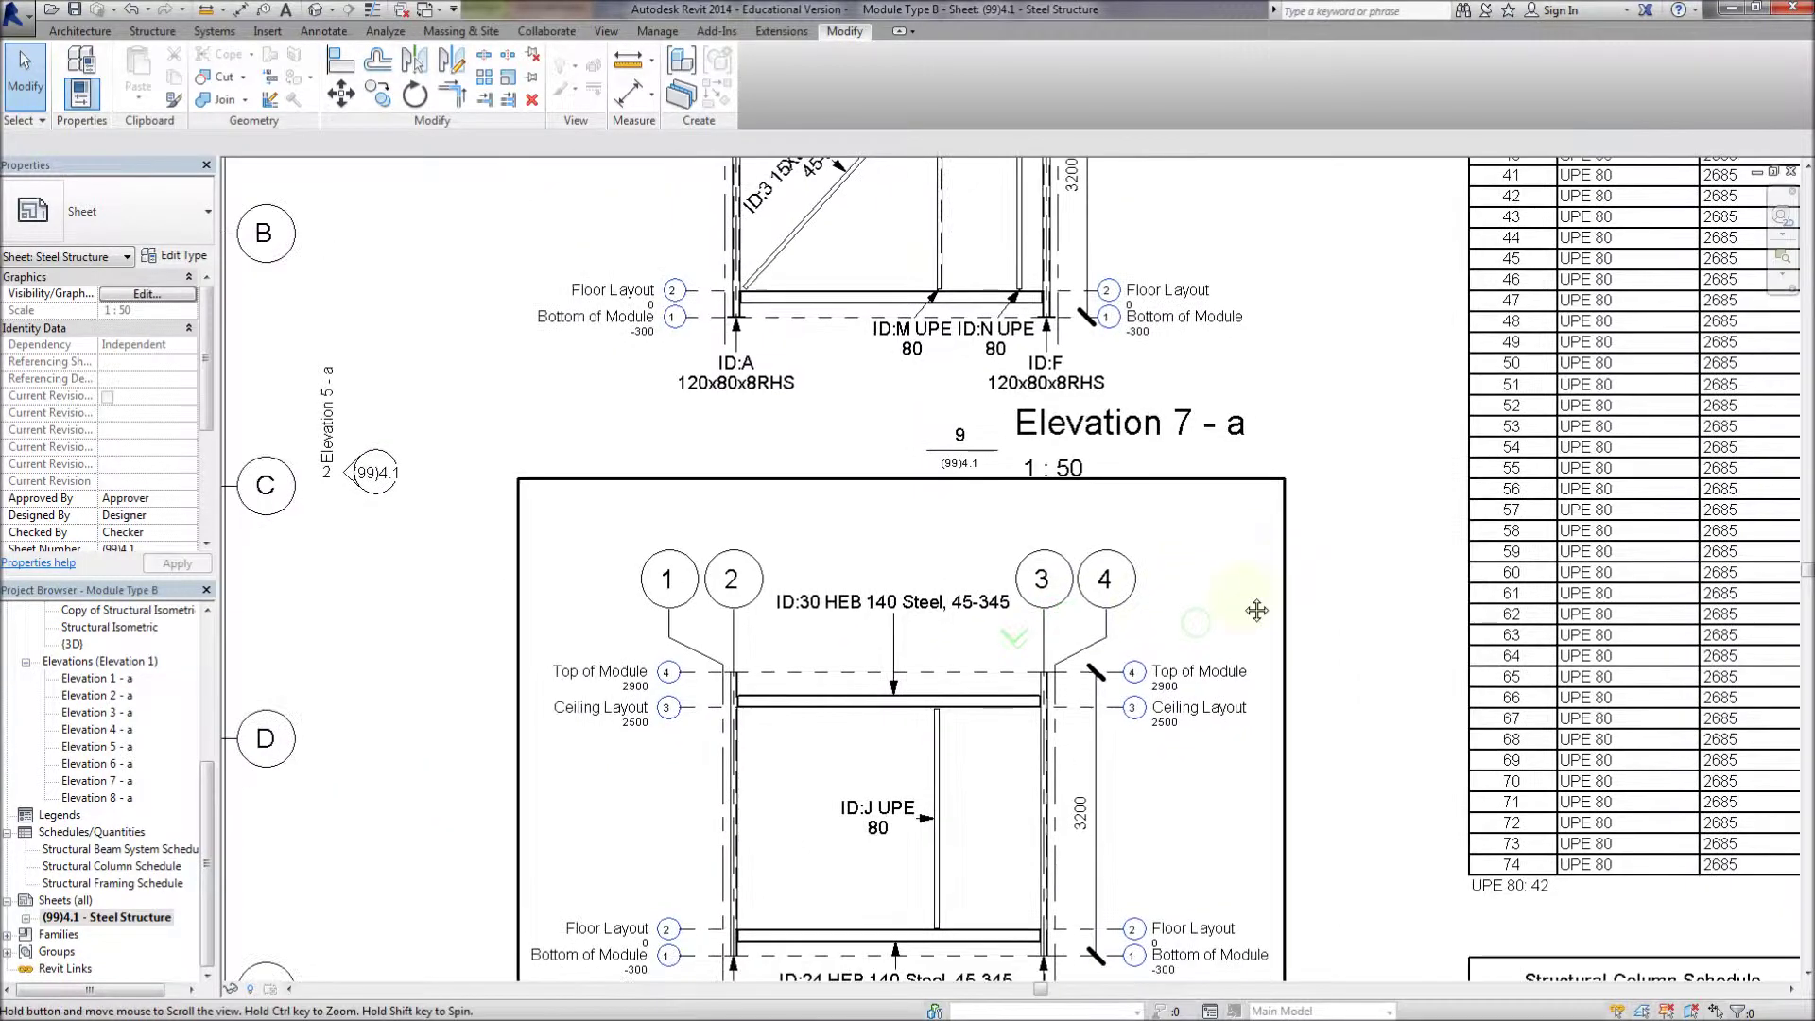
Activate the Elevation 8 - a view and open the family of the framing tag above its top beam for editing
right_click(911, 616)
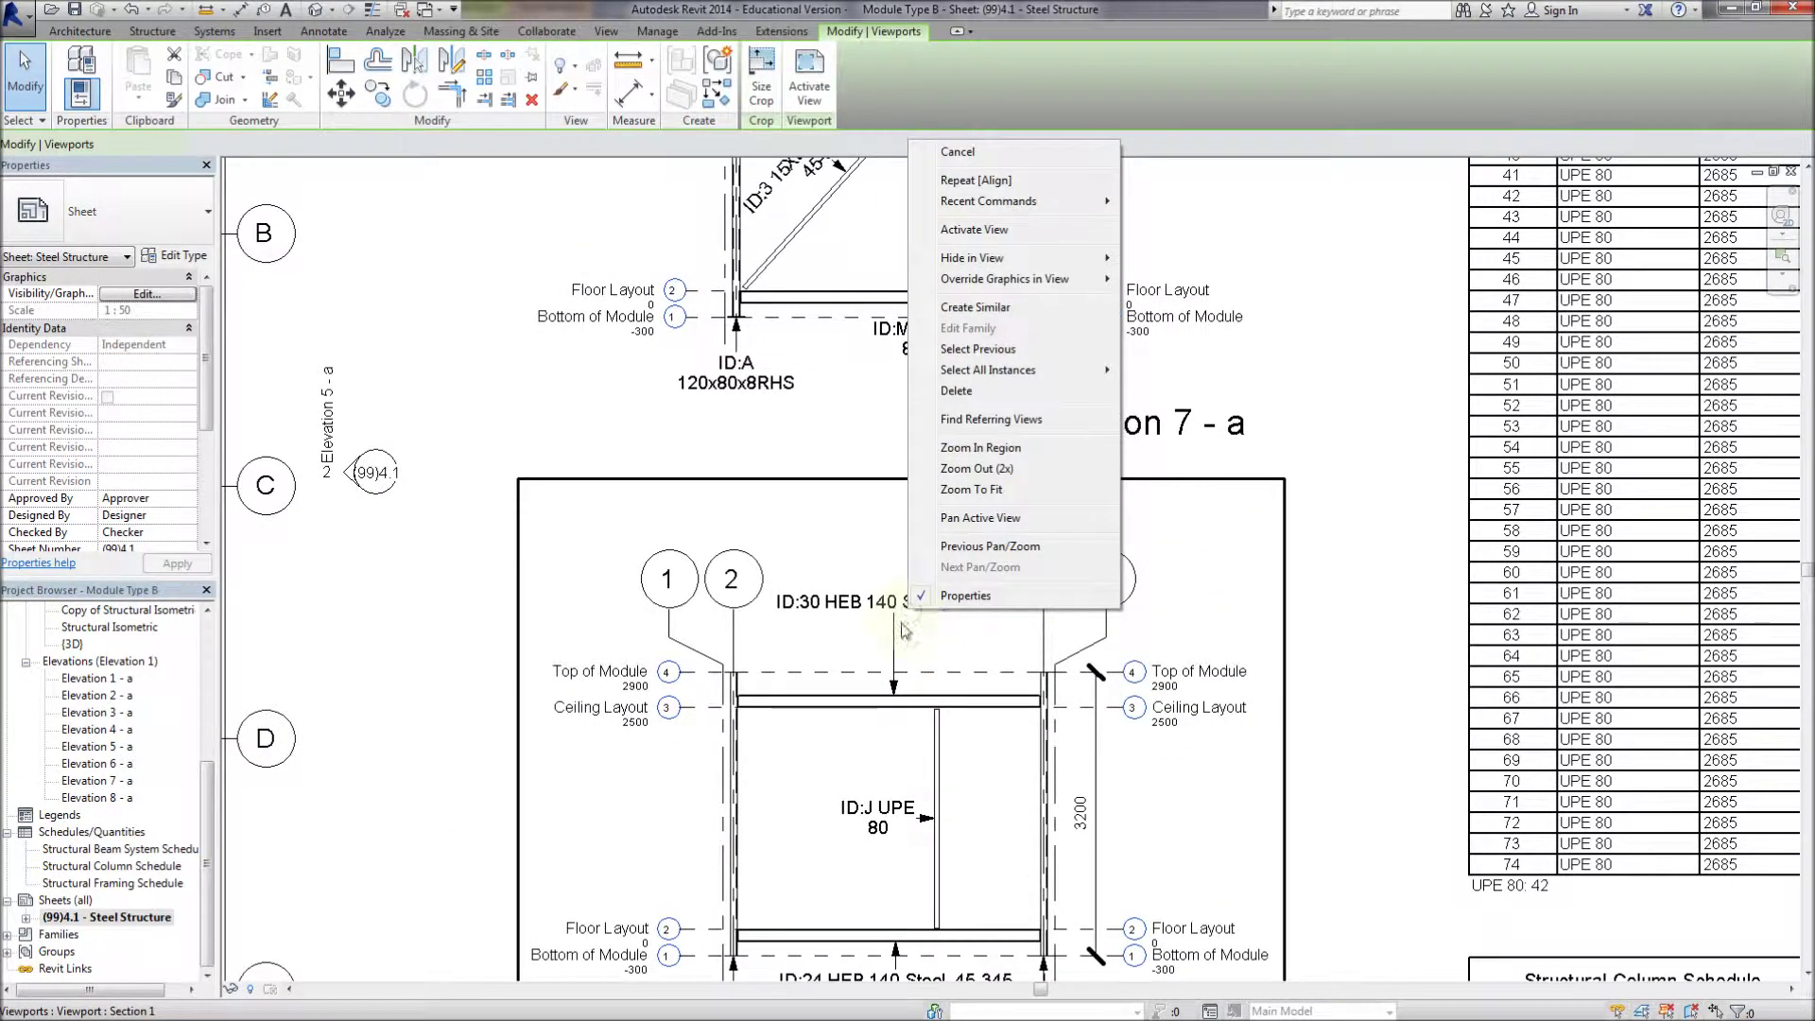
click(922, 602)
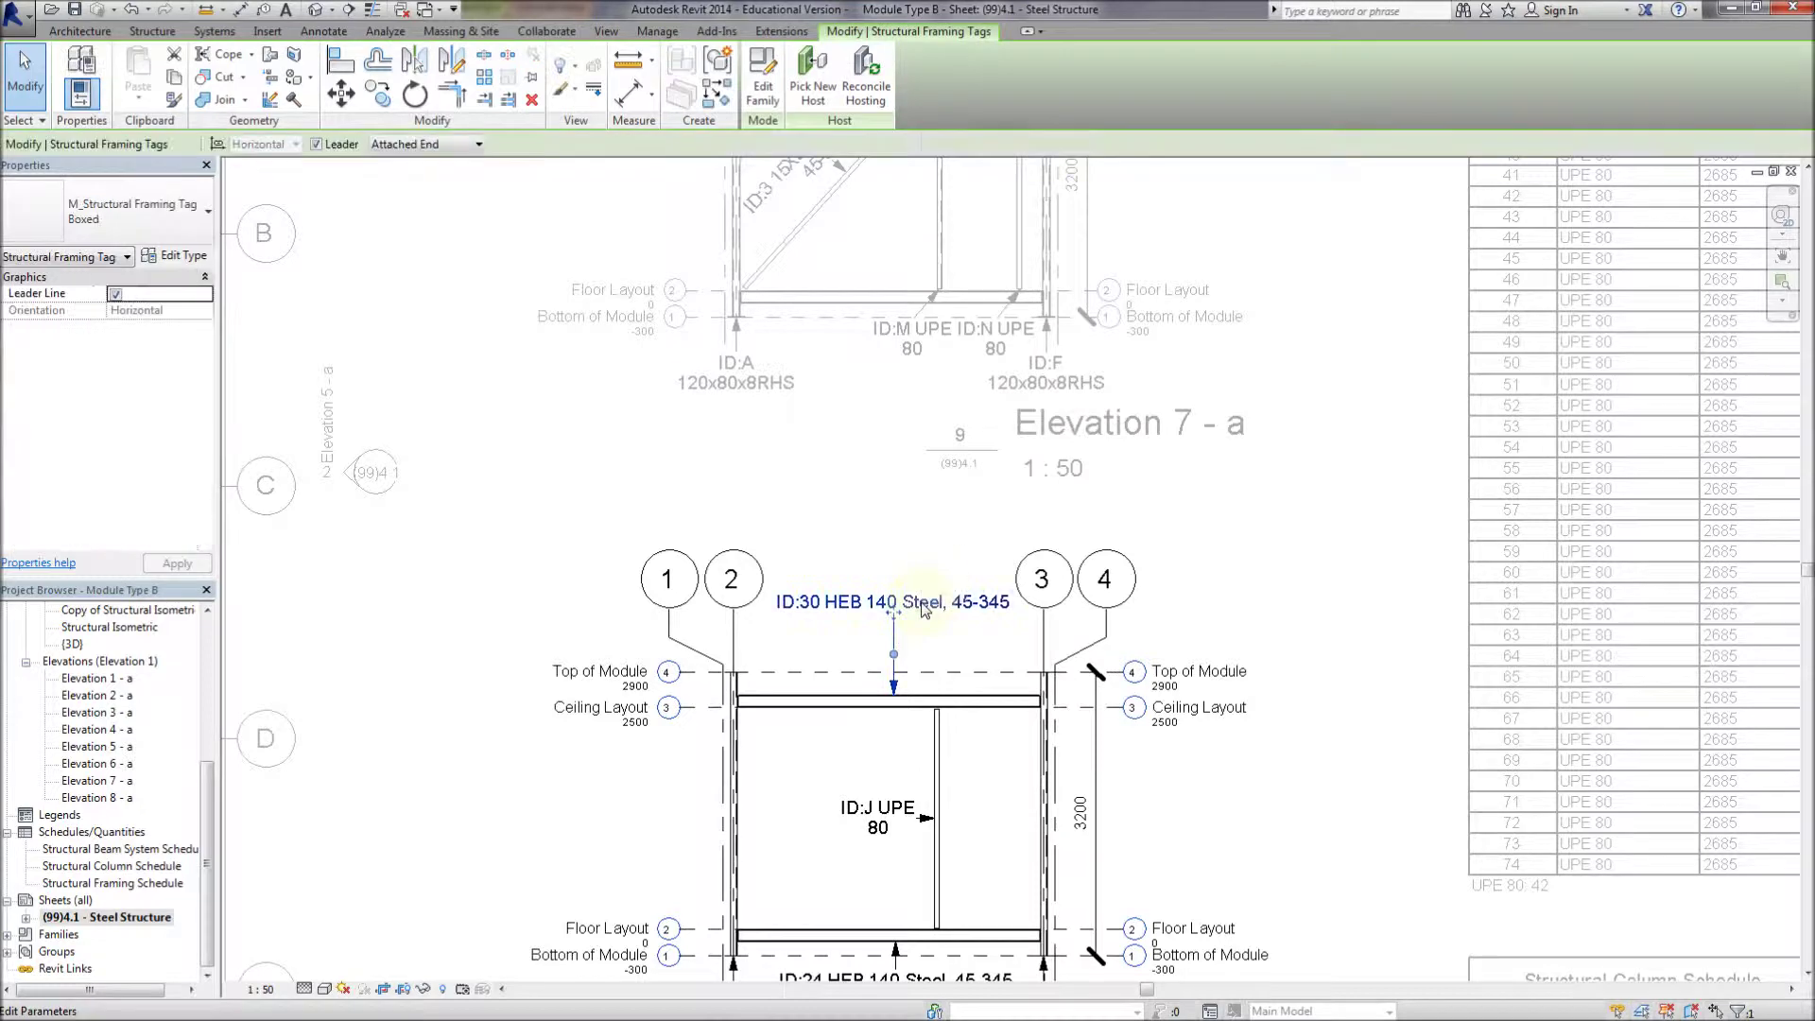
right_click(922, 602)
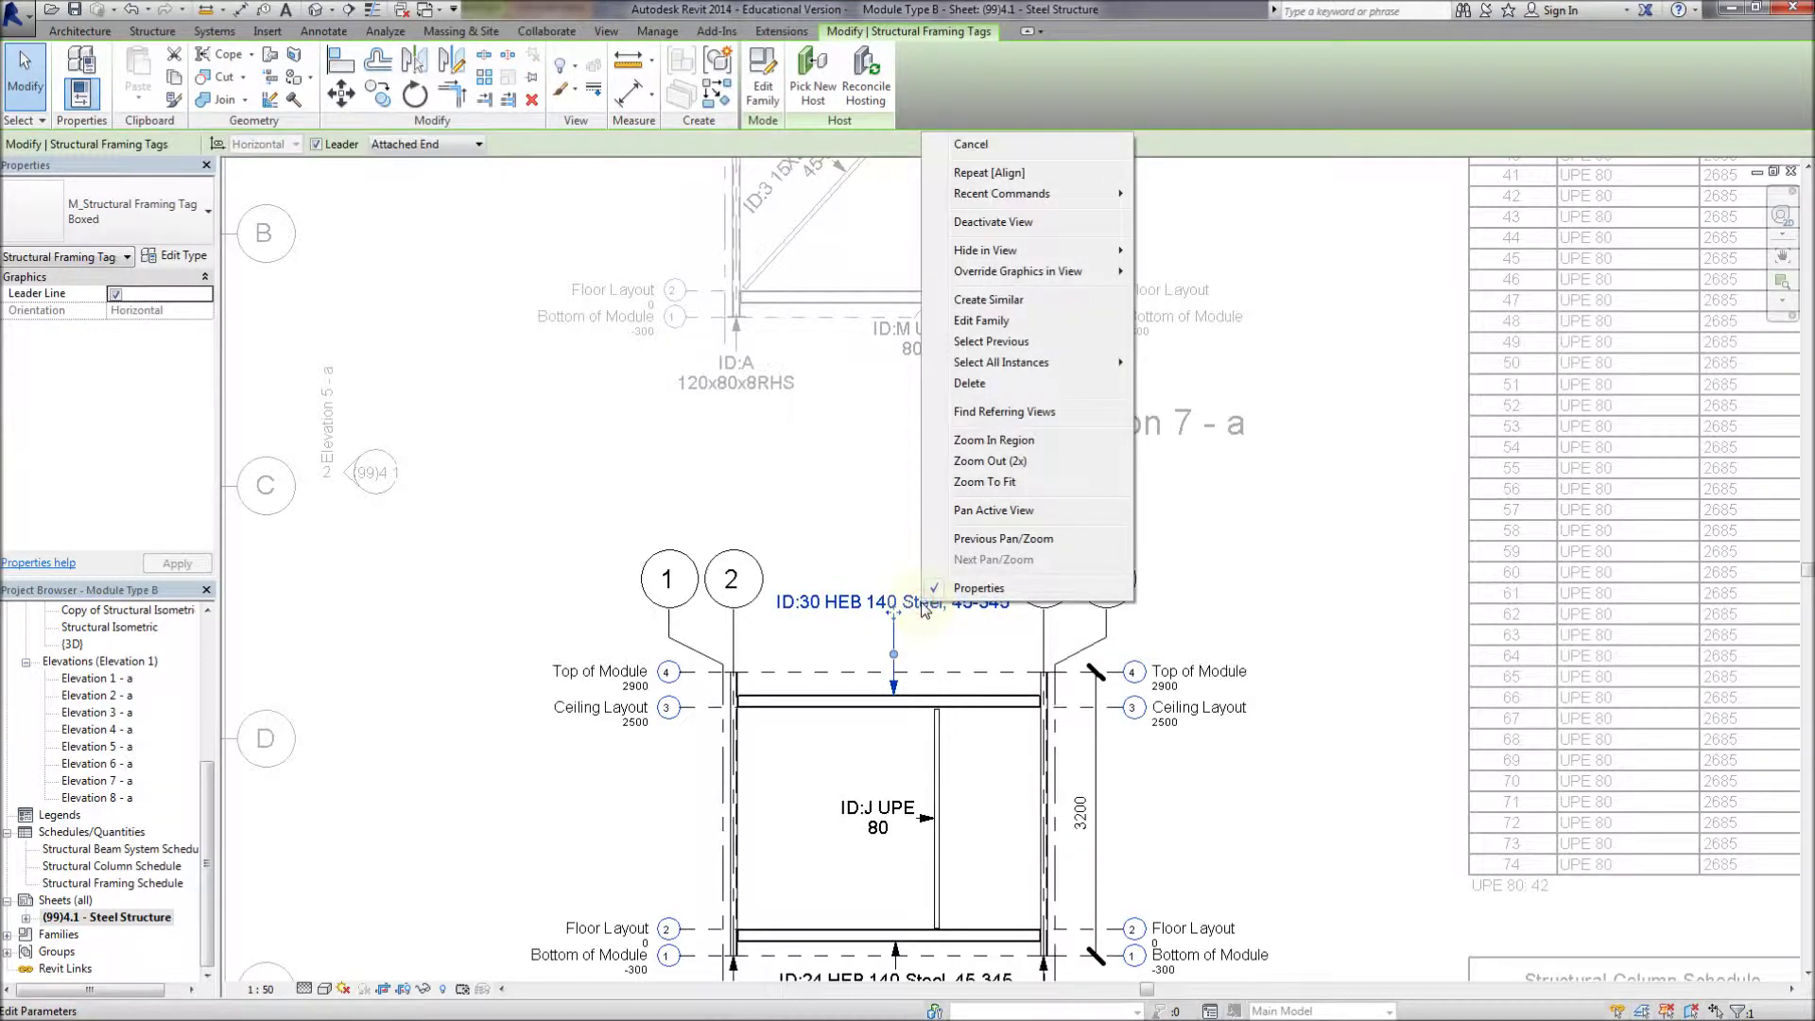
click(762, 87)
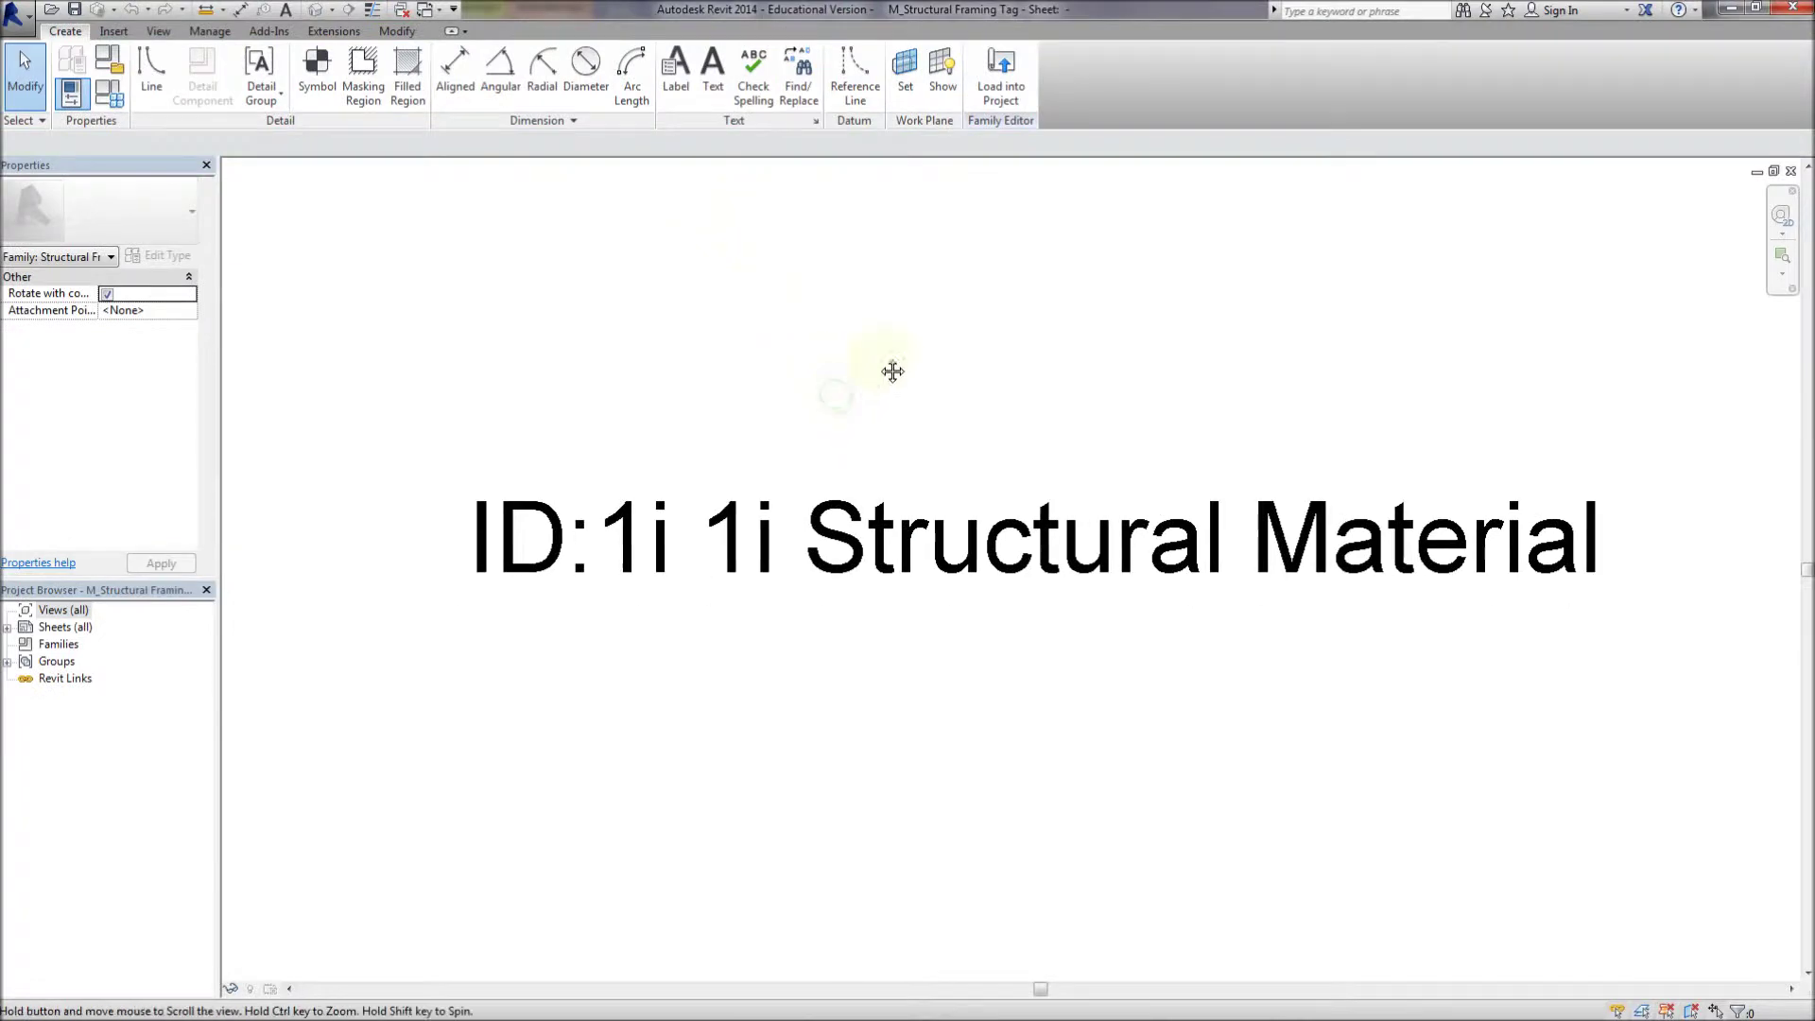
Review the framing tag's label parameters, including Mark with its ID: prefix, Type Name and Structural Material, and the available fields
click(950, 578)
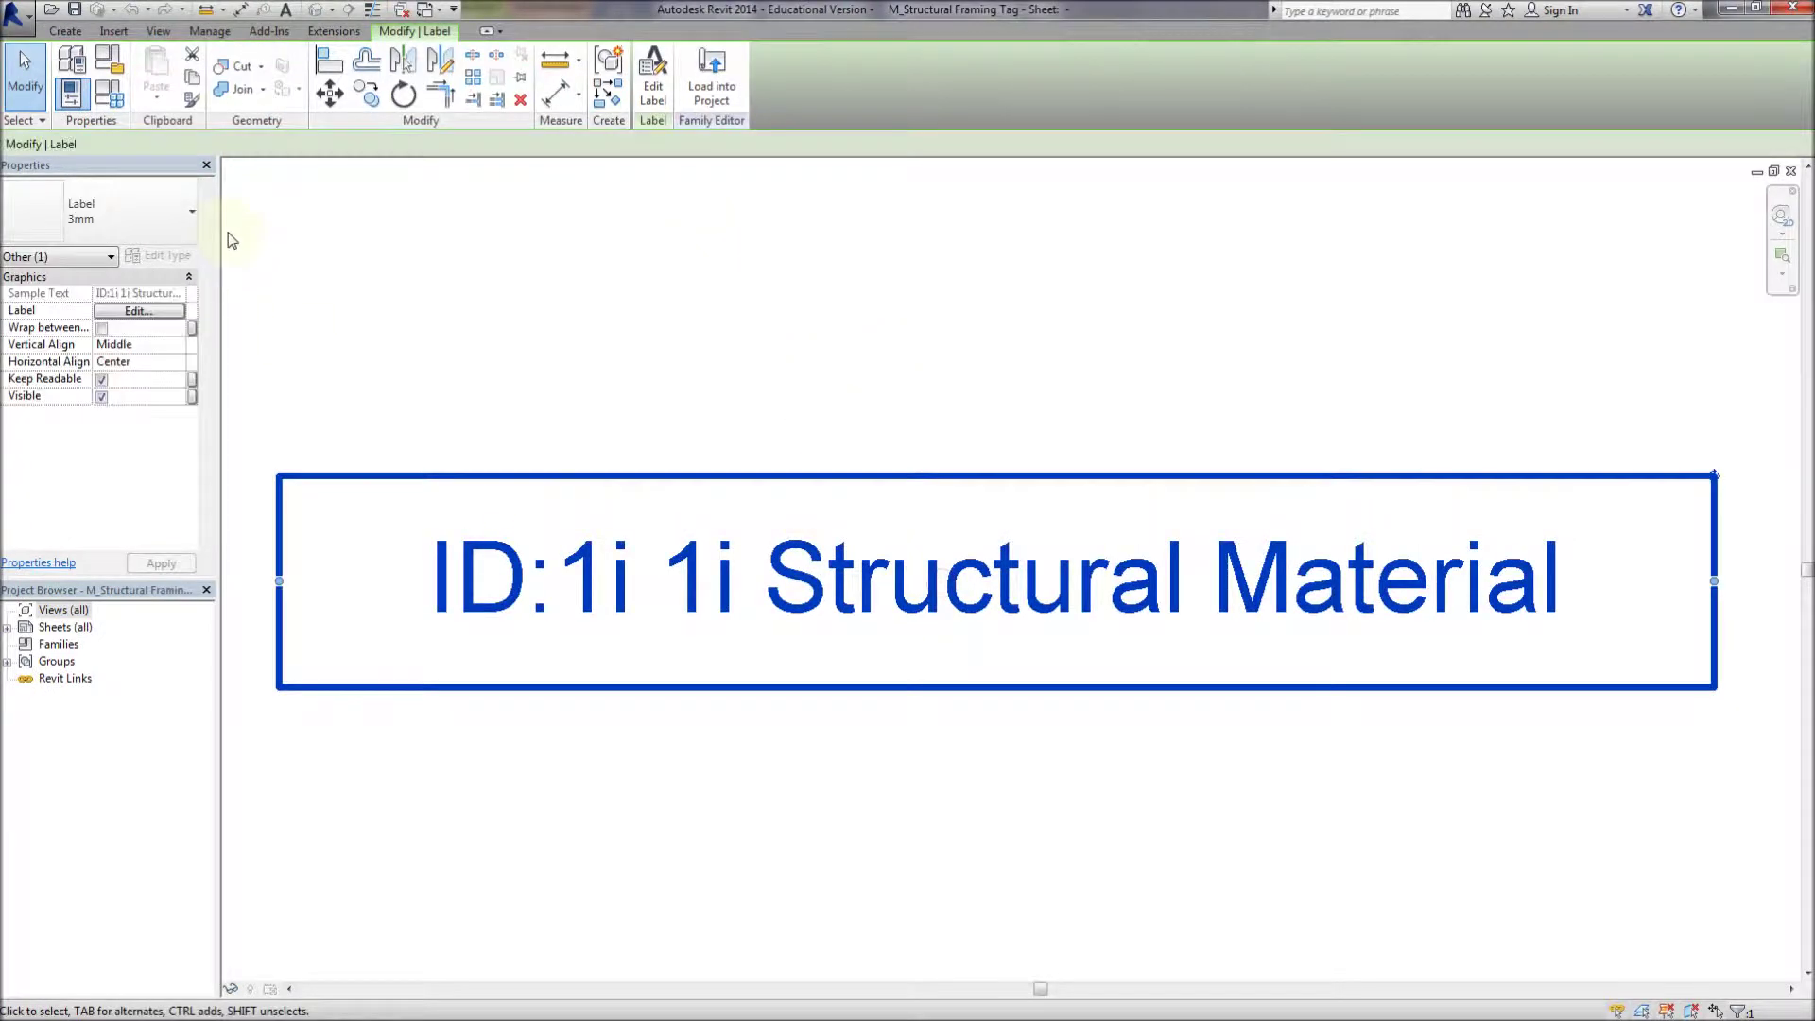
click(136, 311)
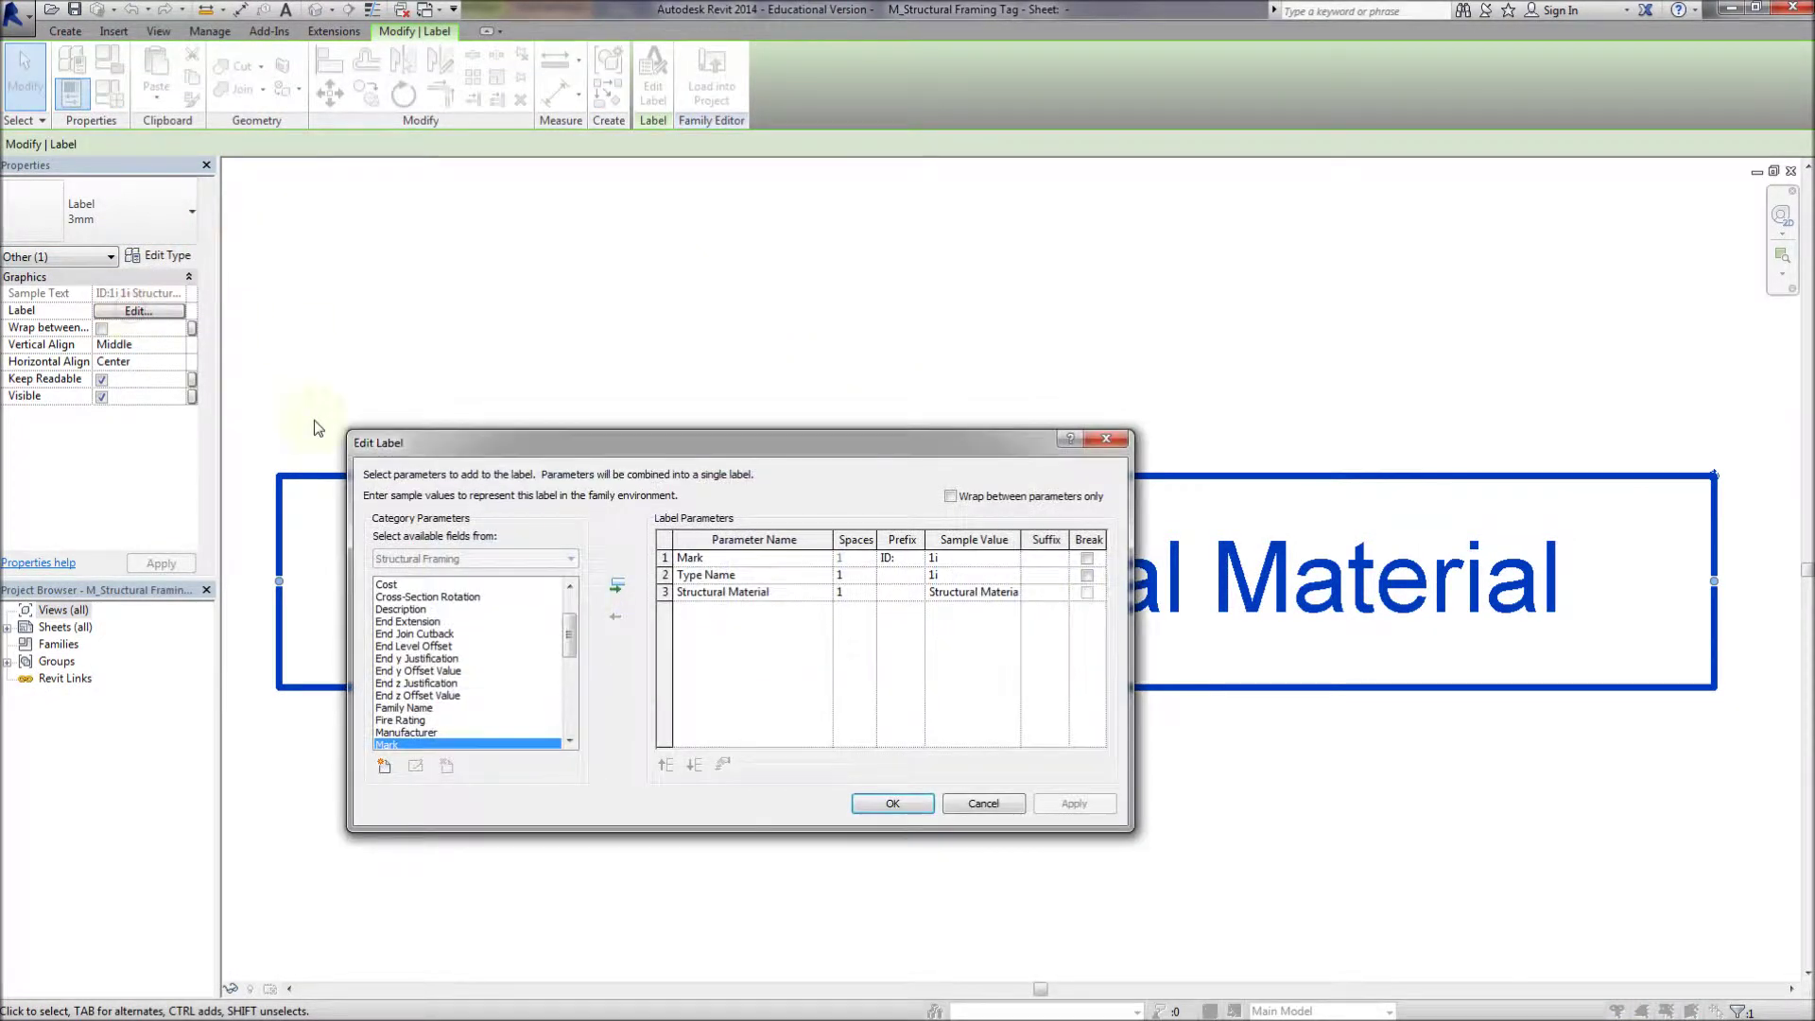
drag(571, 643, 571, 661)
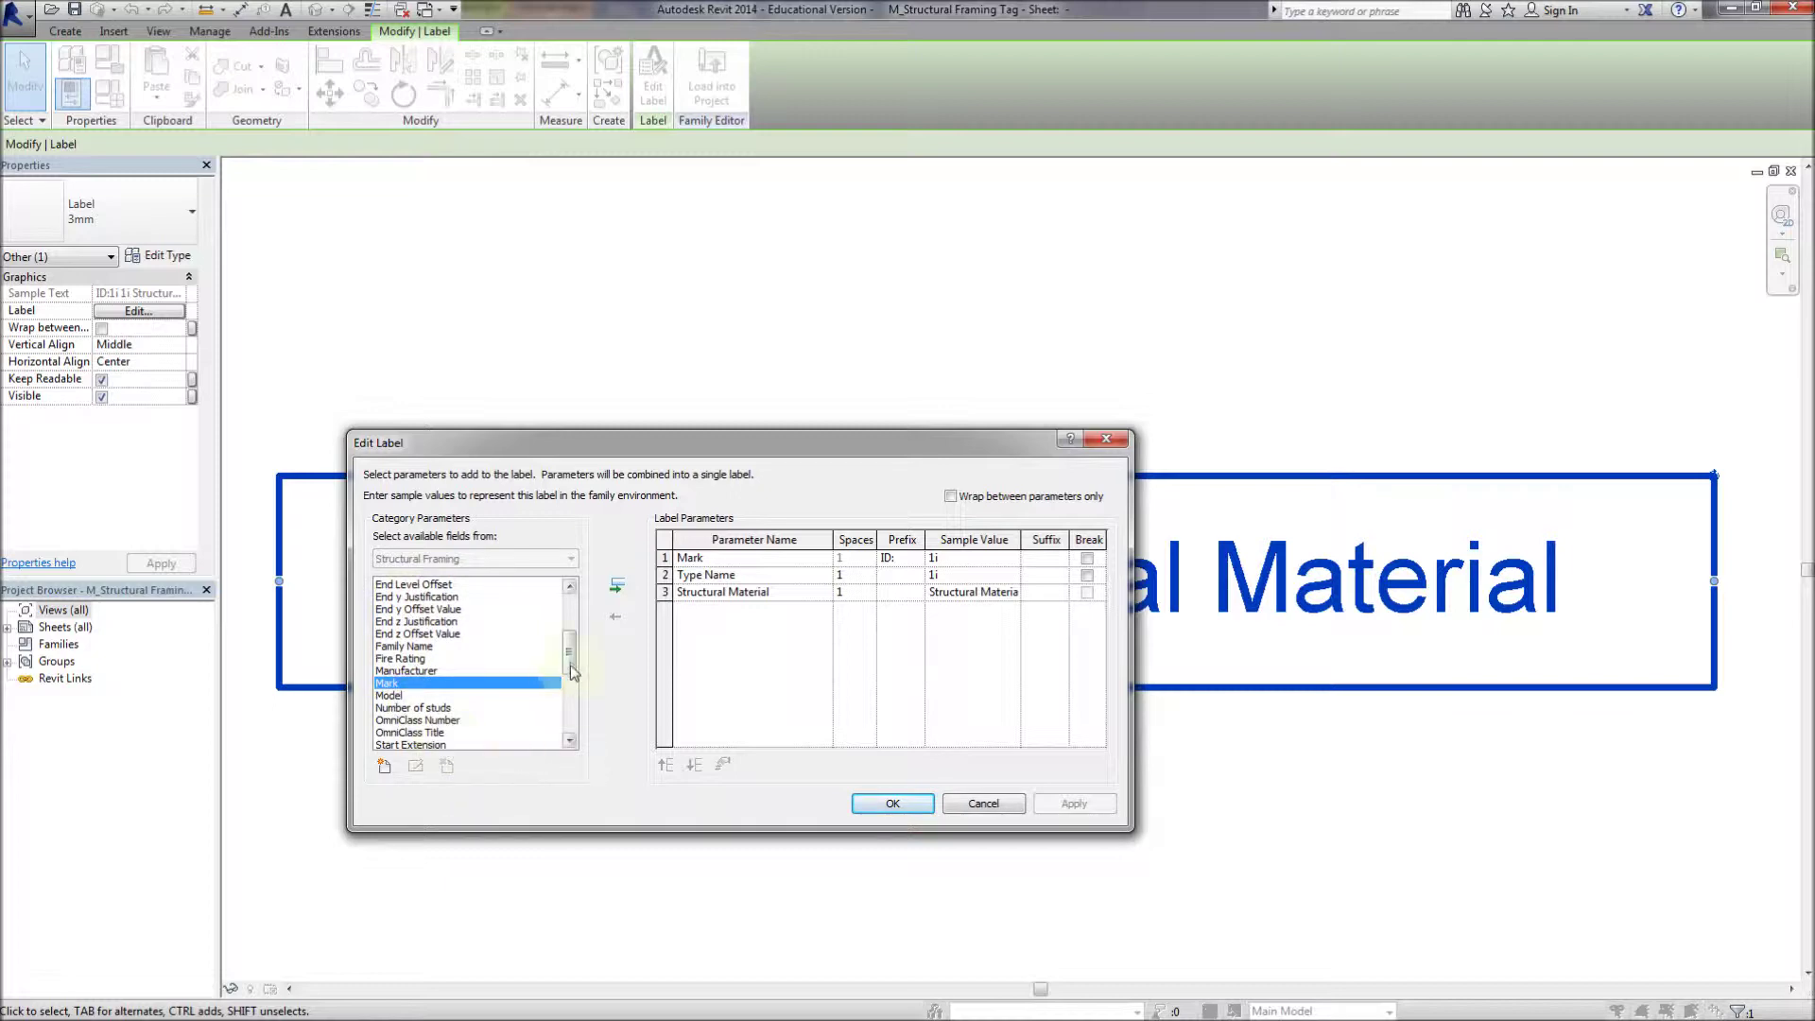
drag(569, 662, 553, 614)
click(877, 804)
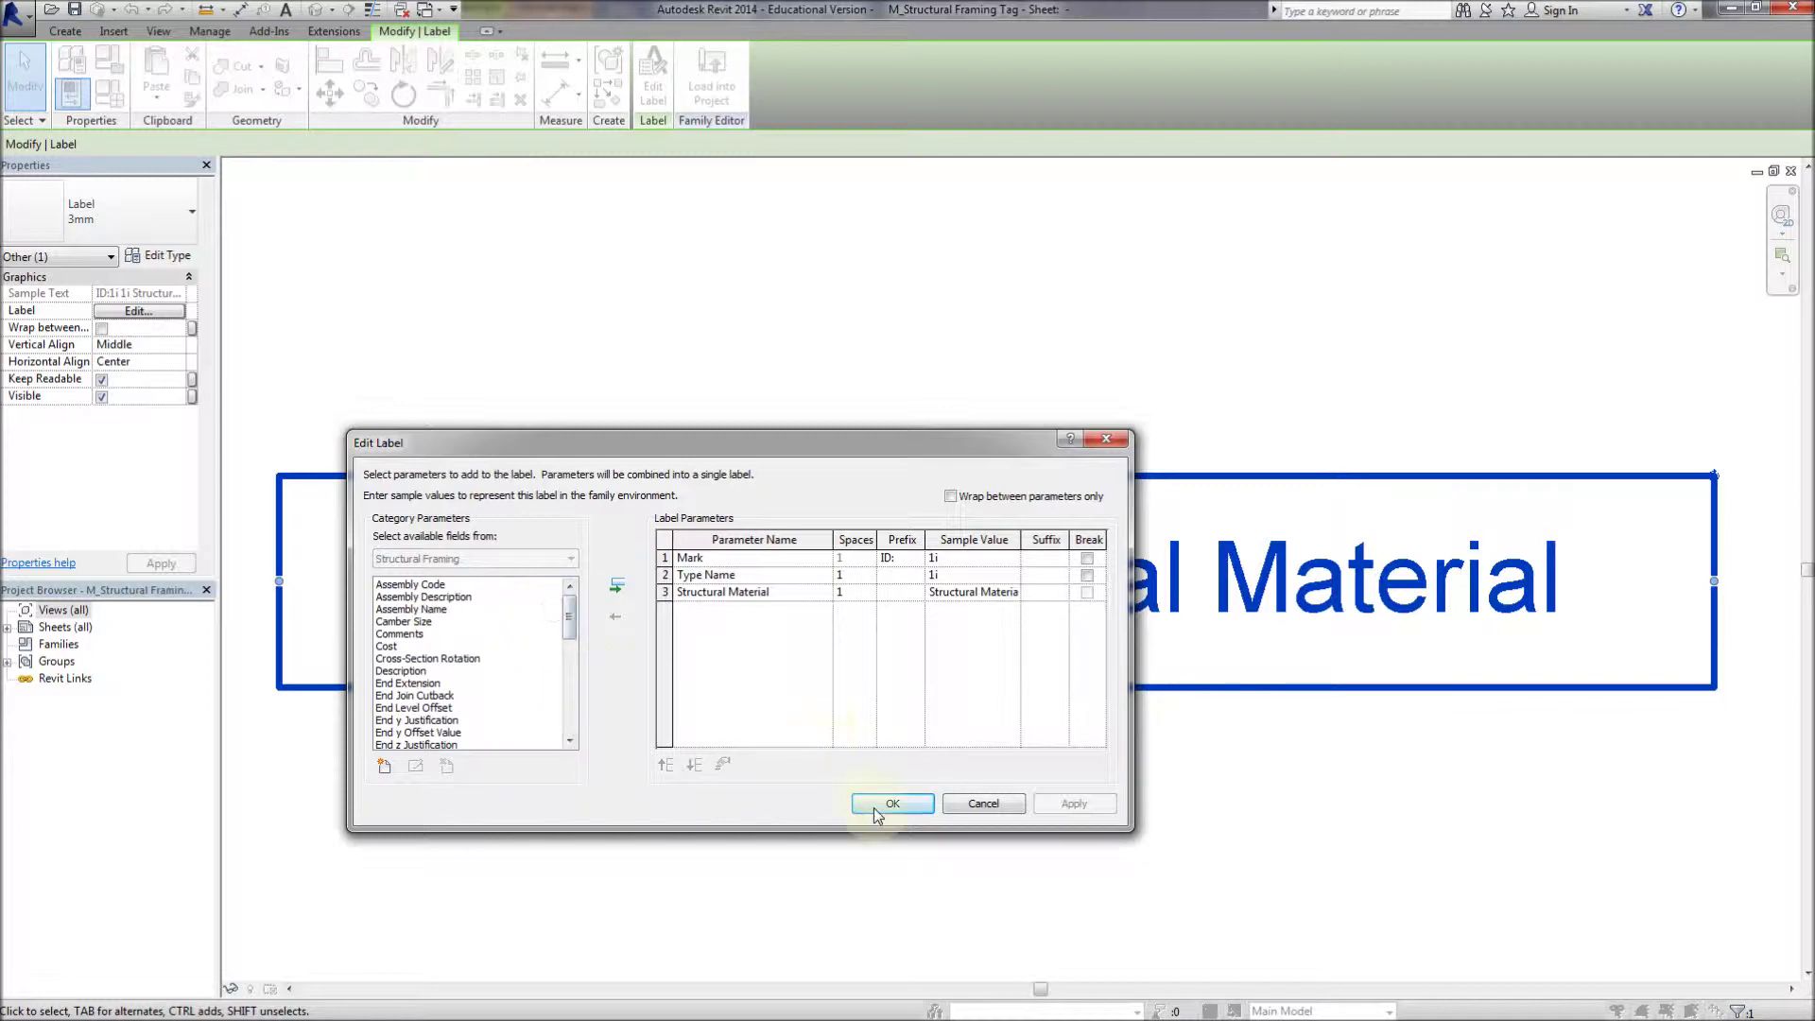
Load the structural framing tag family back into the project and deactivate the Elevation 8 - a view
click(711, 80)
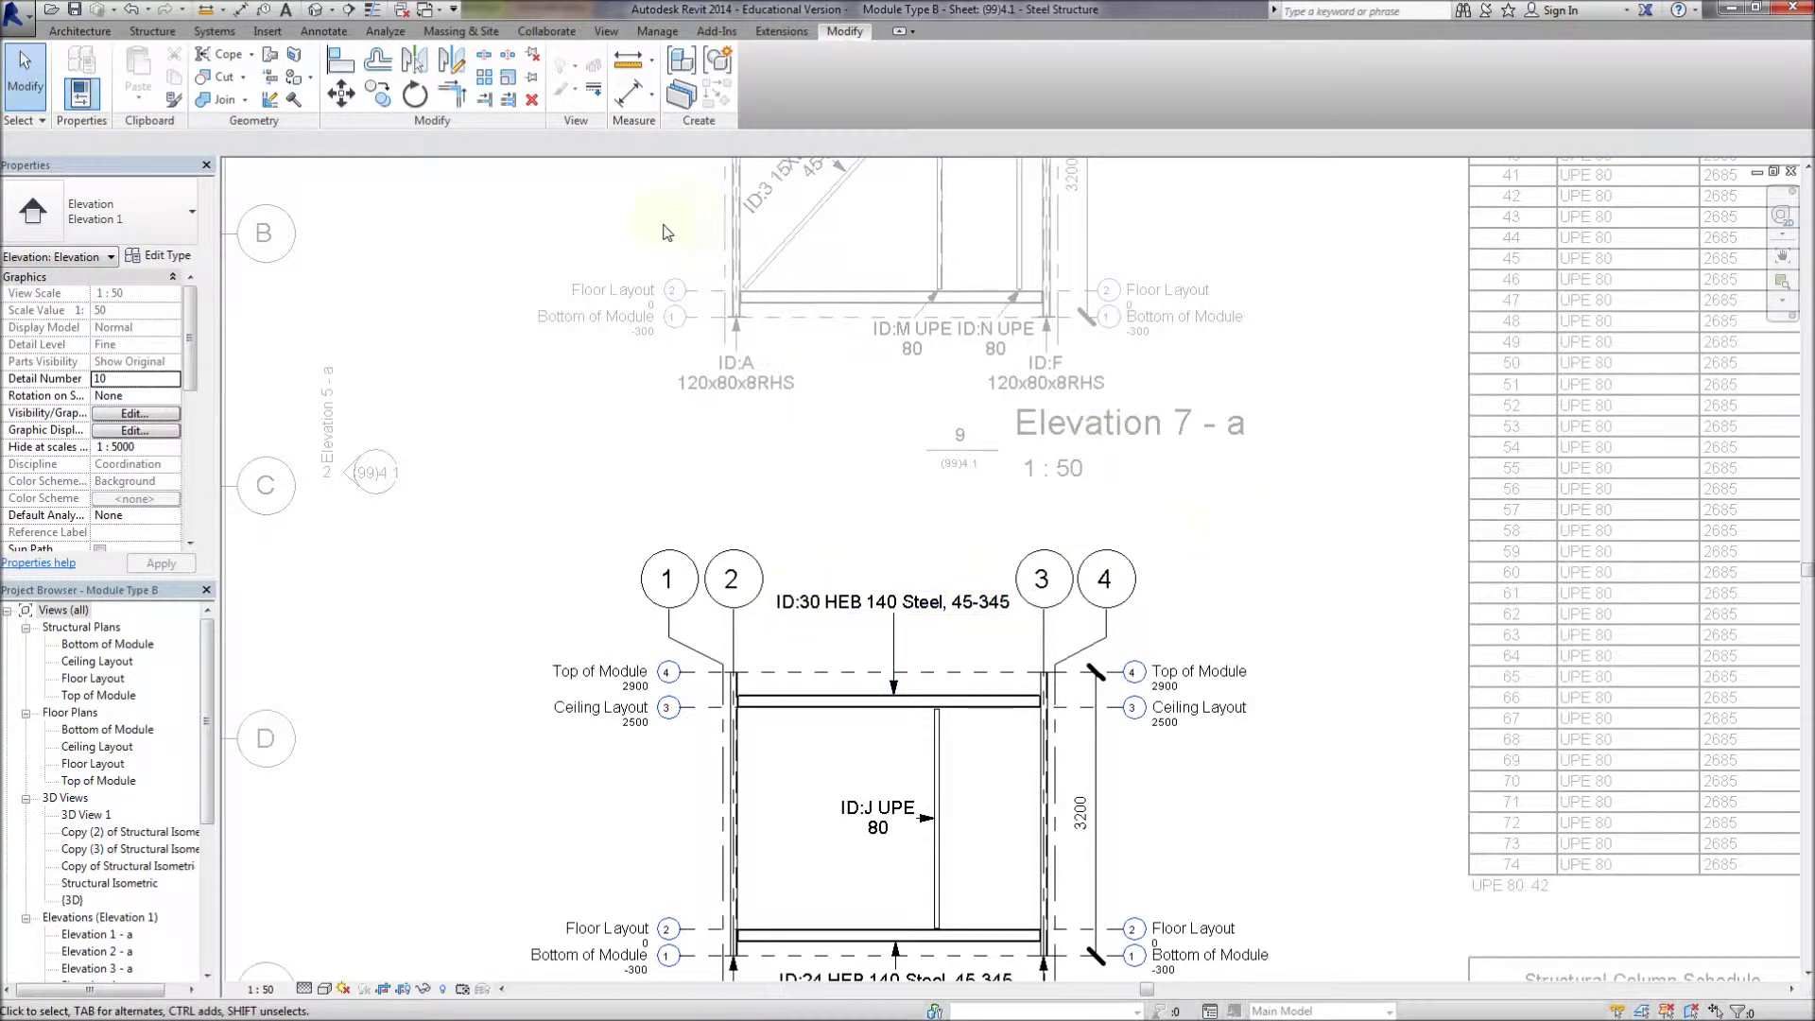
right_click(832, 562)
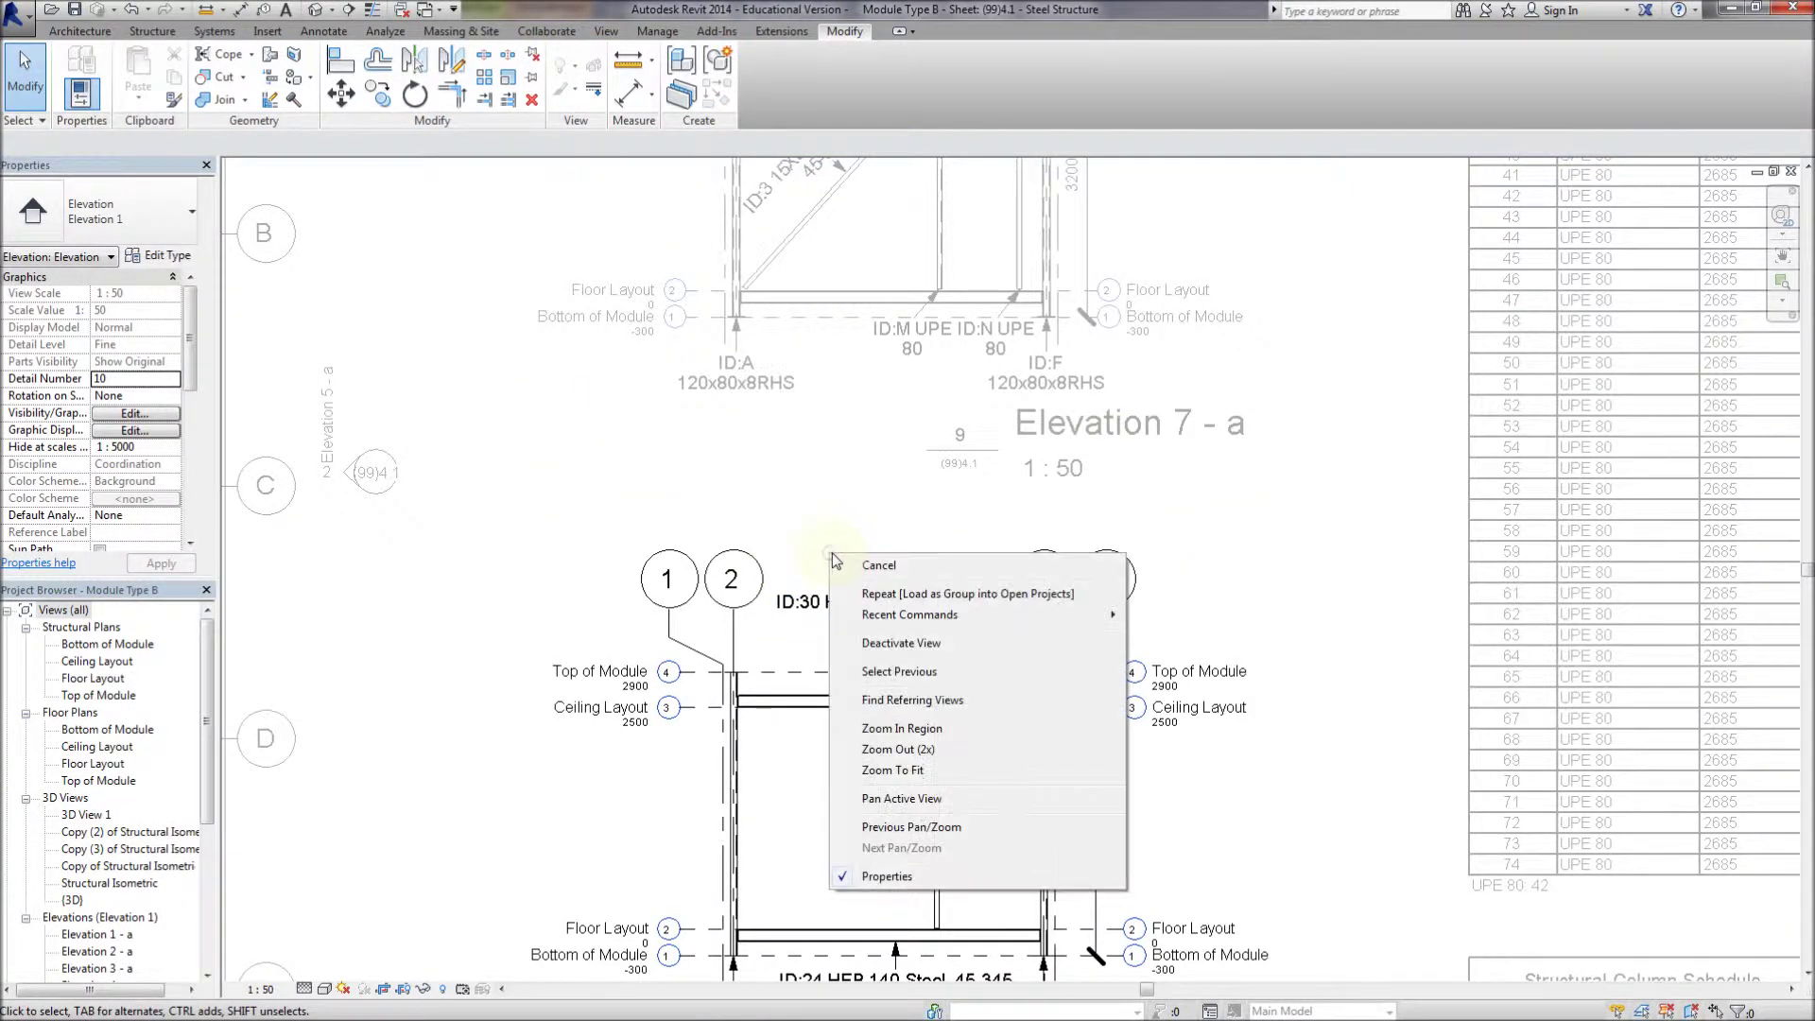
click(903, 643)
Examine the column and beam ID tags throughout the Floor Layout view, from grid E up to grid A
scroll(757, 471, down, 1)
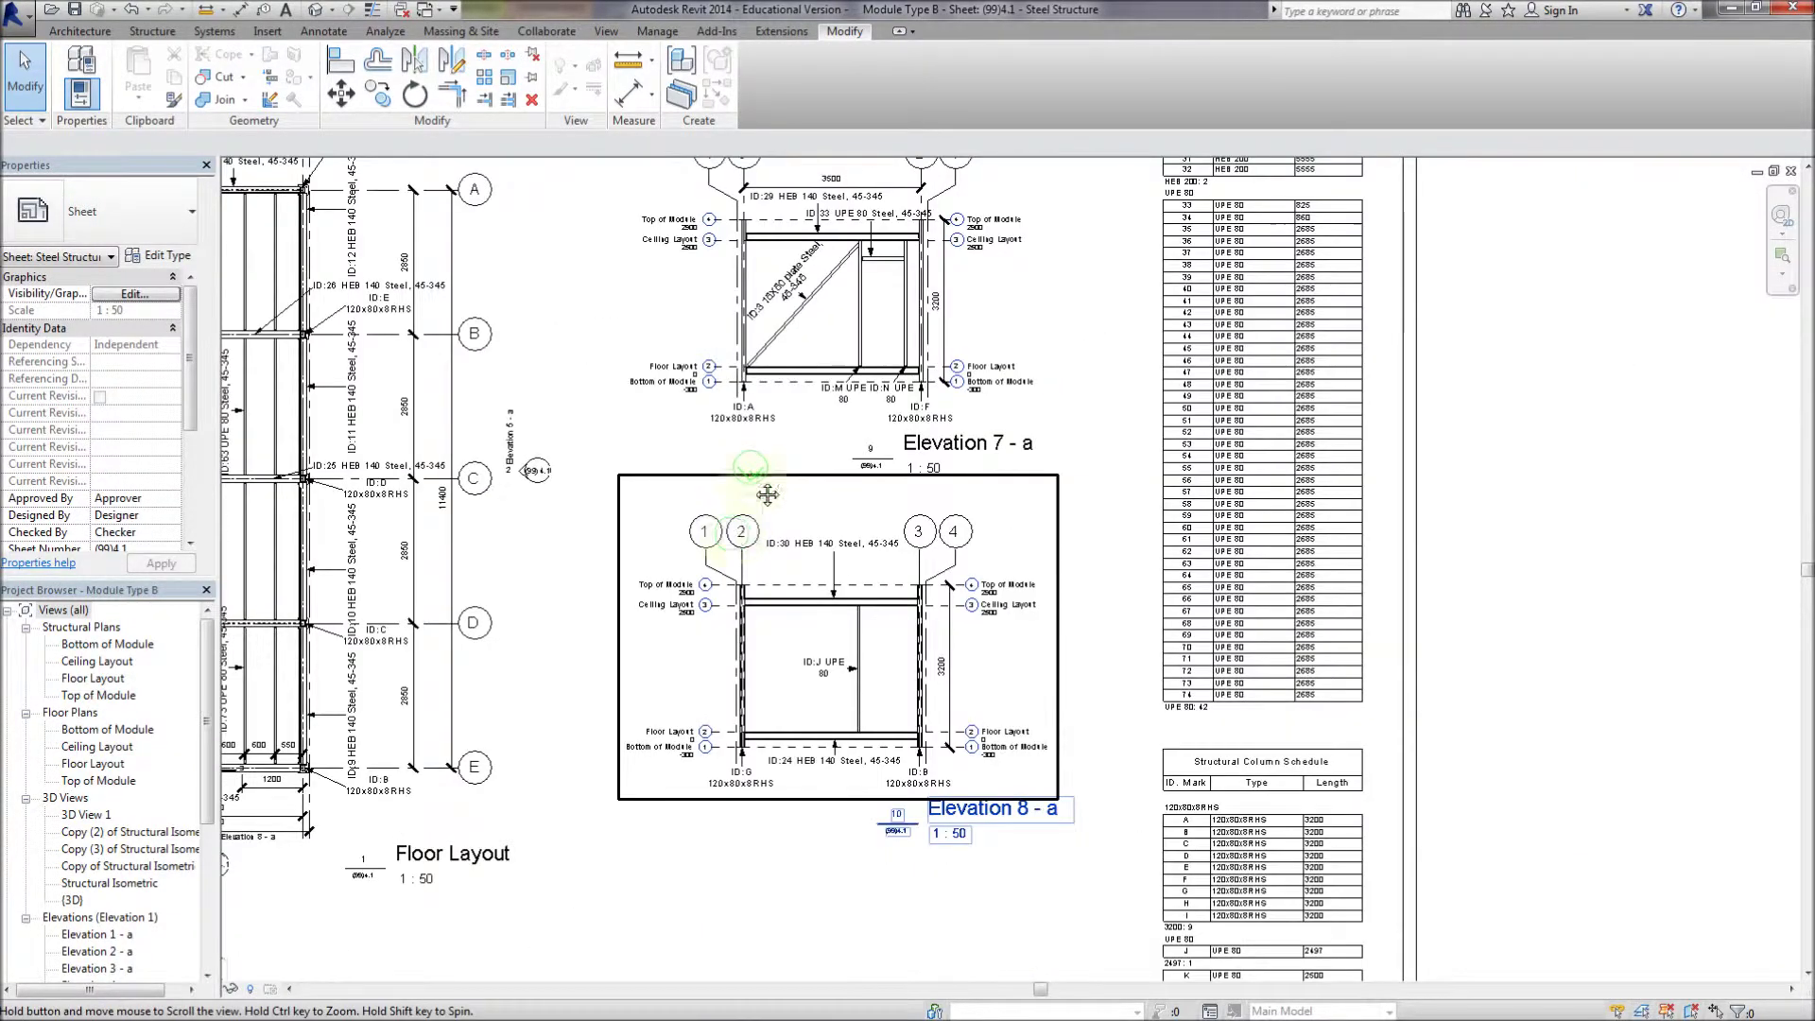
middle_drag(766, 495, 820, 386)
middle_drag(762, 567, 1112, 483)
middle_drag(713, 499, 755, 535)
scroll(753, 535, up, 5)
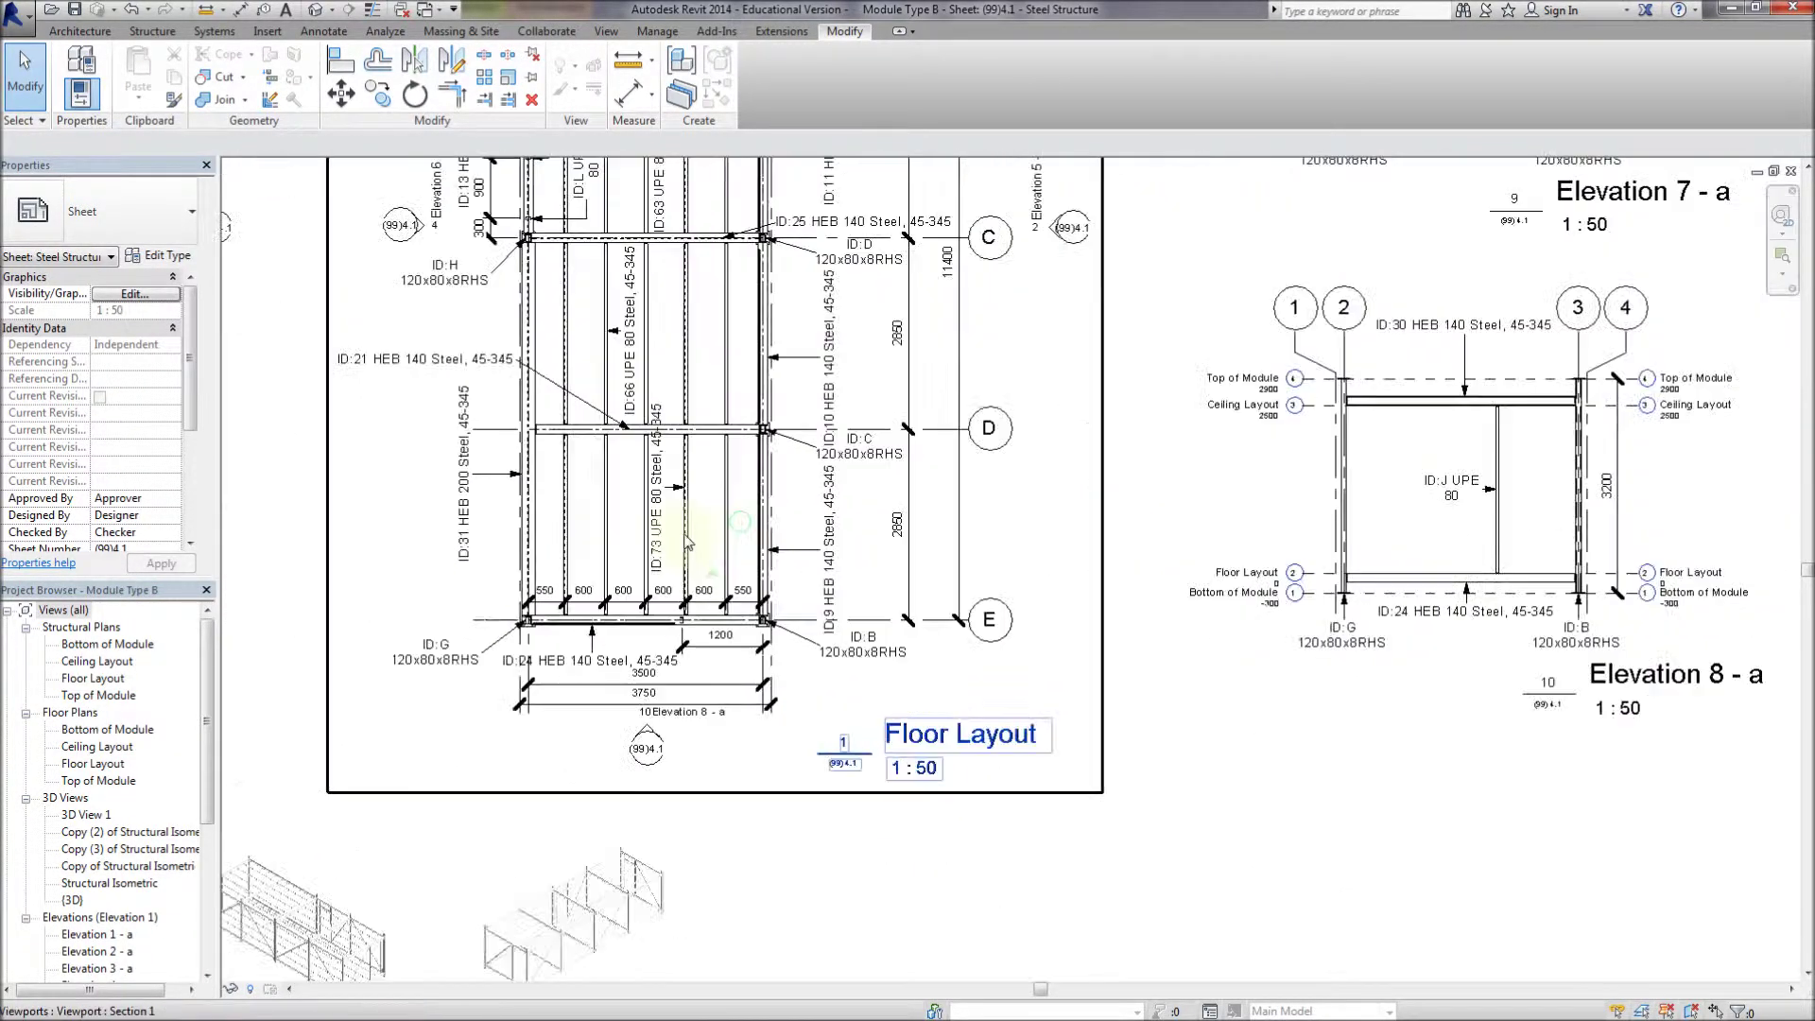
middle_drag(699, 407, 779, 721)
middle_drag(547, 308, 609, 544)
middle_drag(615, 374, 630, 494)
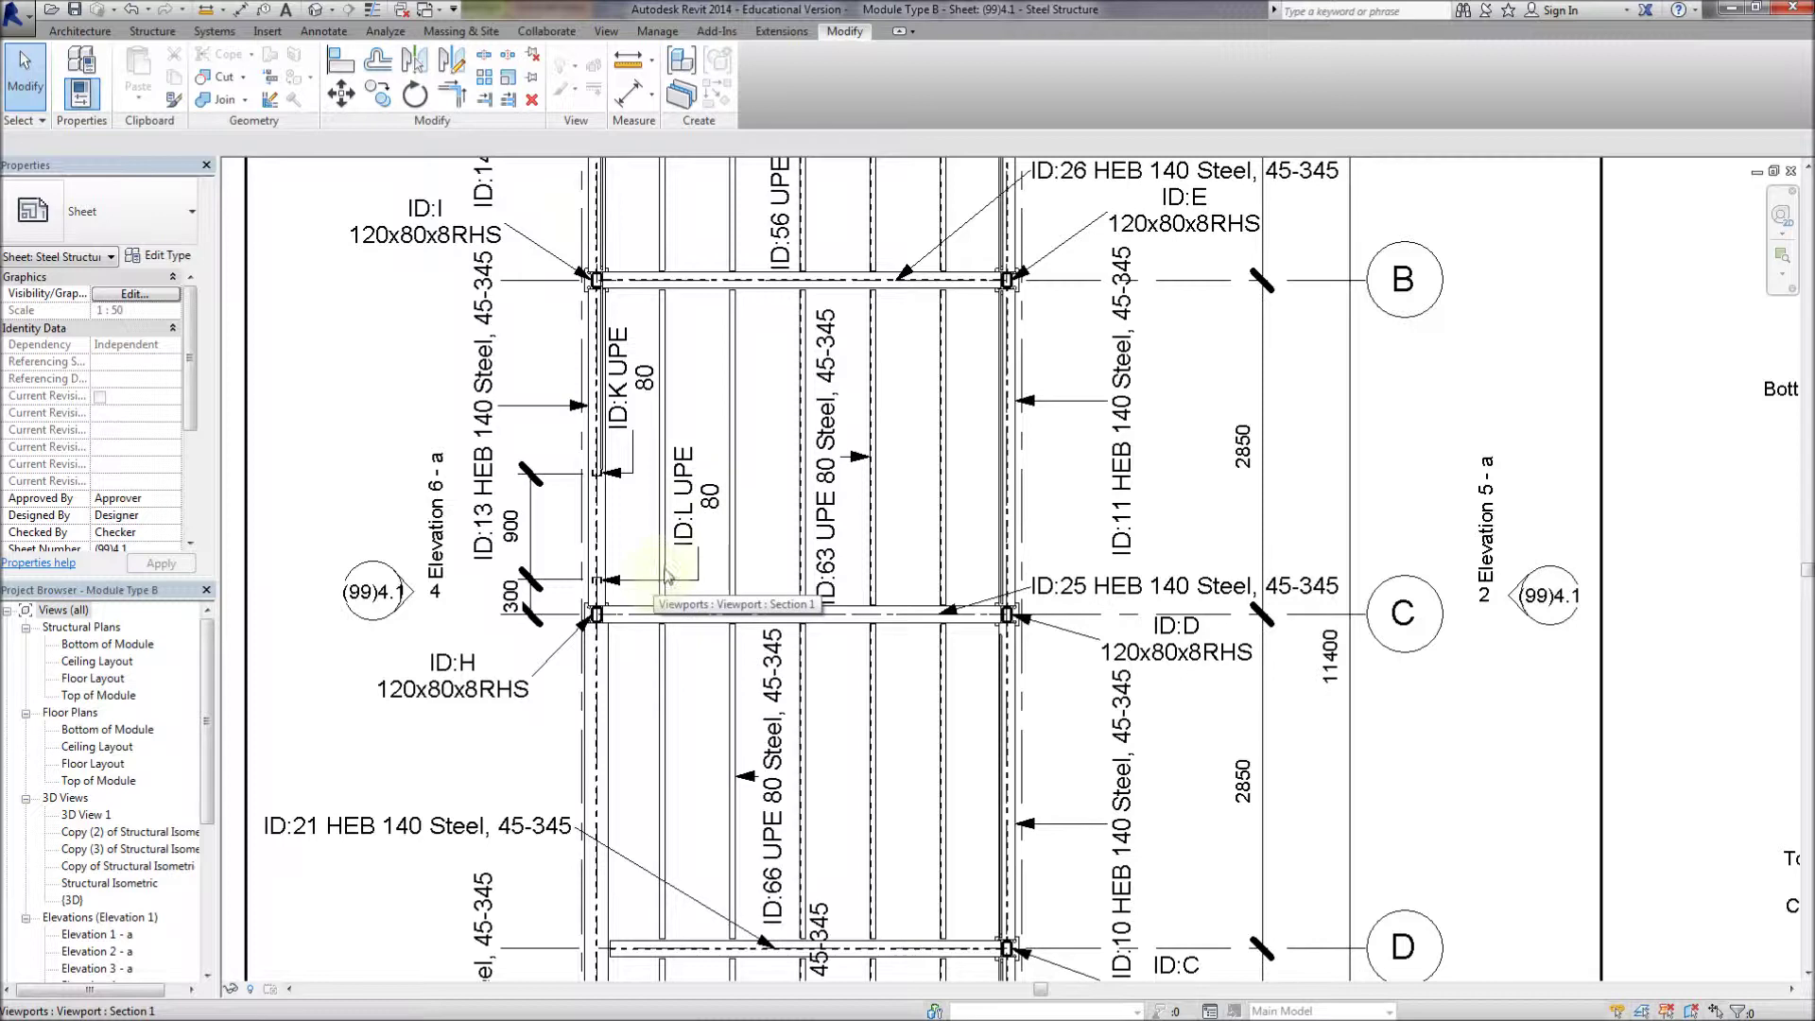
middle_drag(709, 372, 701, 495)
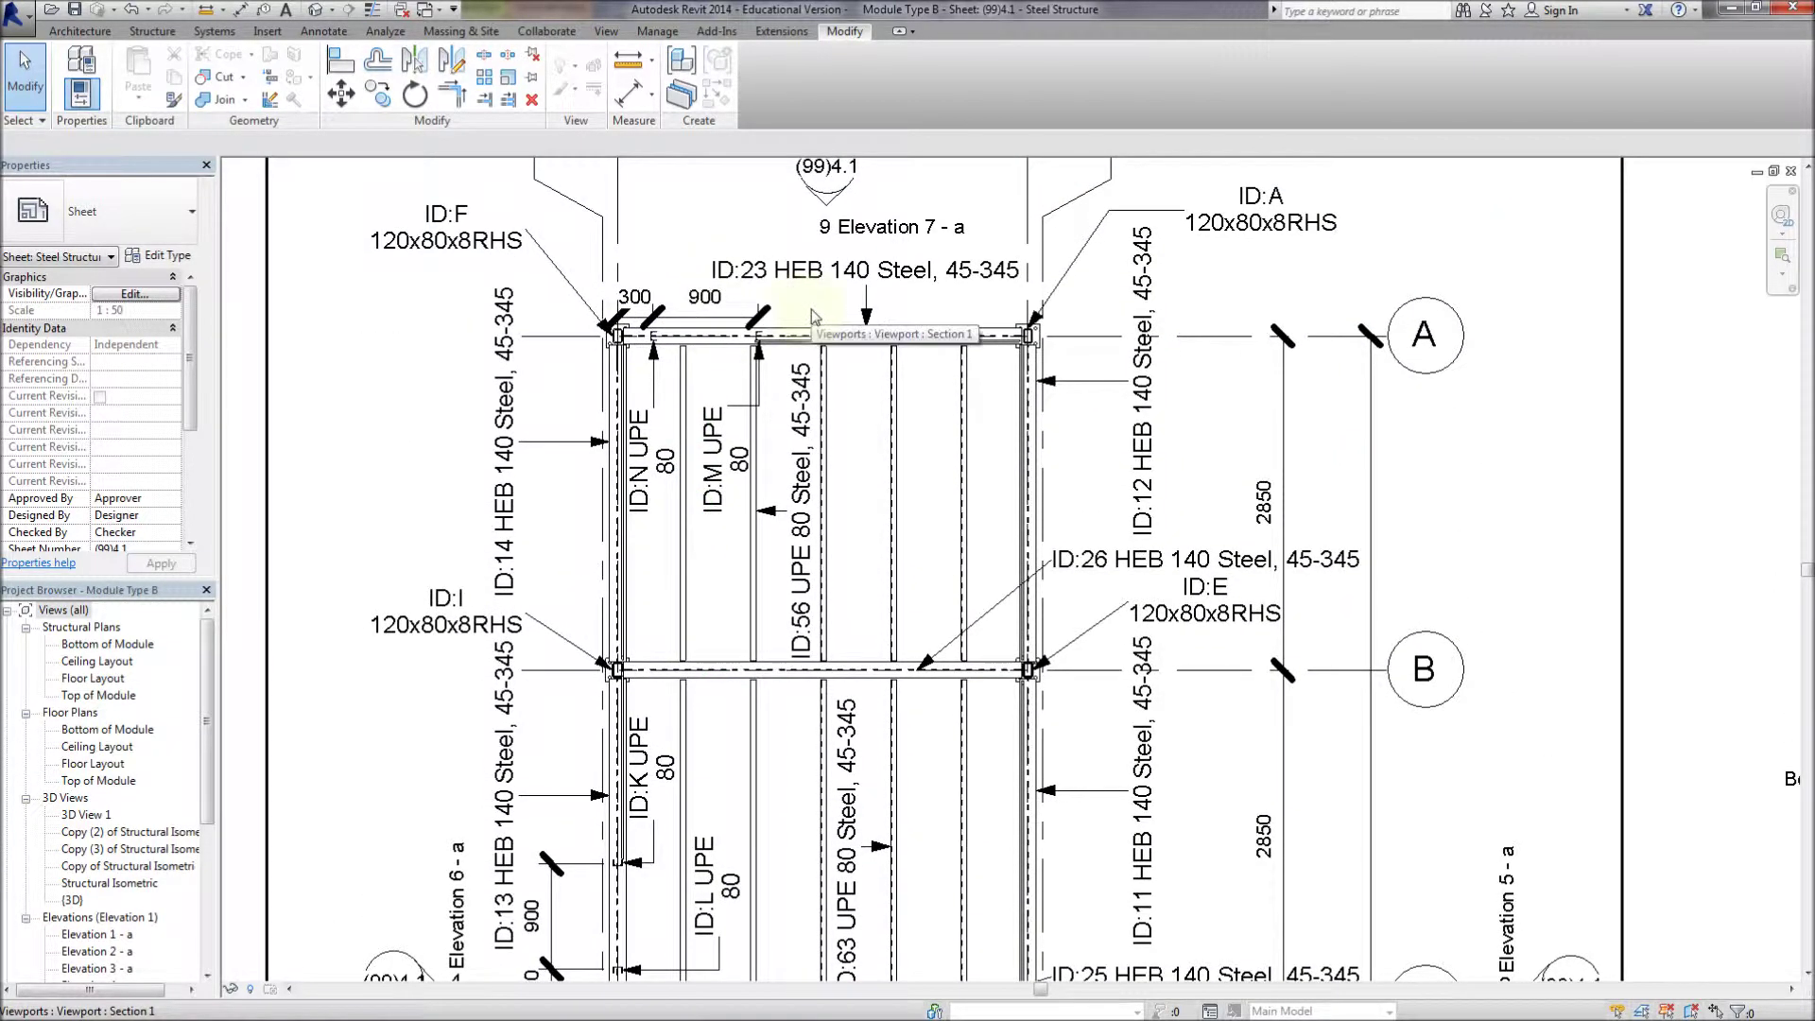
Activate the Elevation 5 - a view on the sheet to edit its diagonal brace tags
scroll(1163, 465, down, 6)
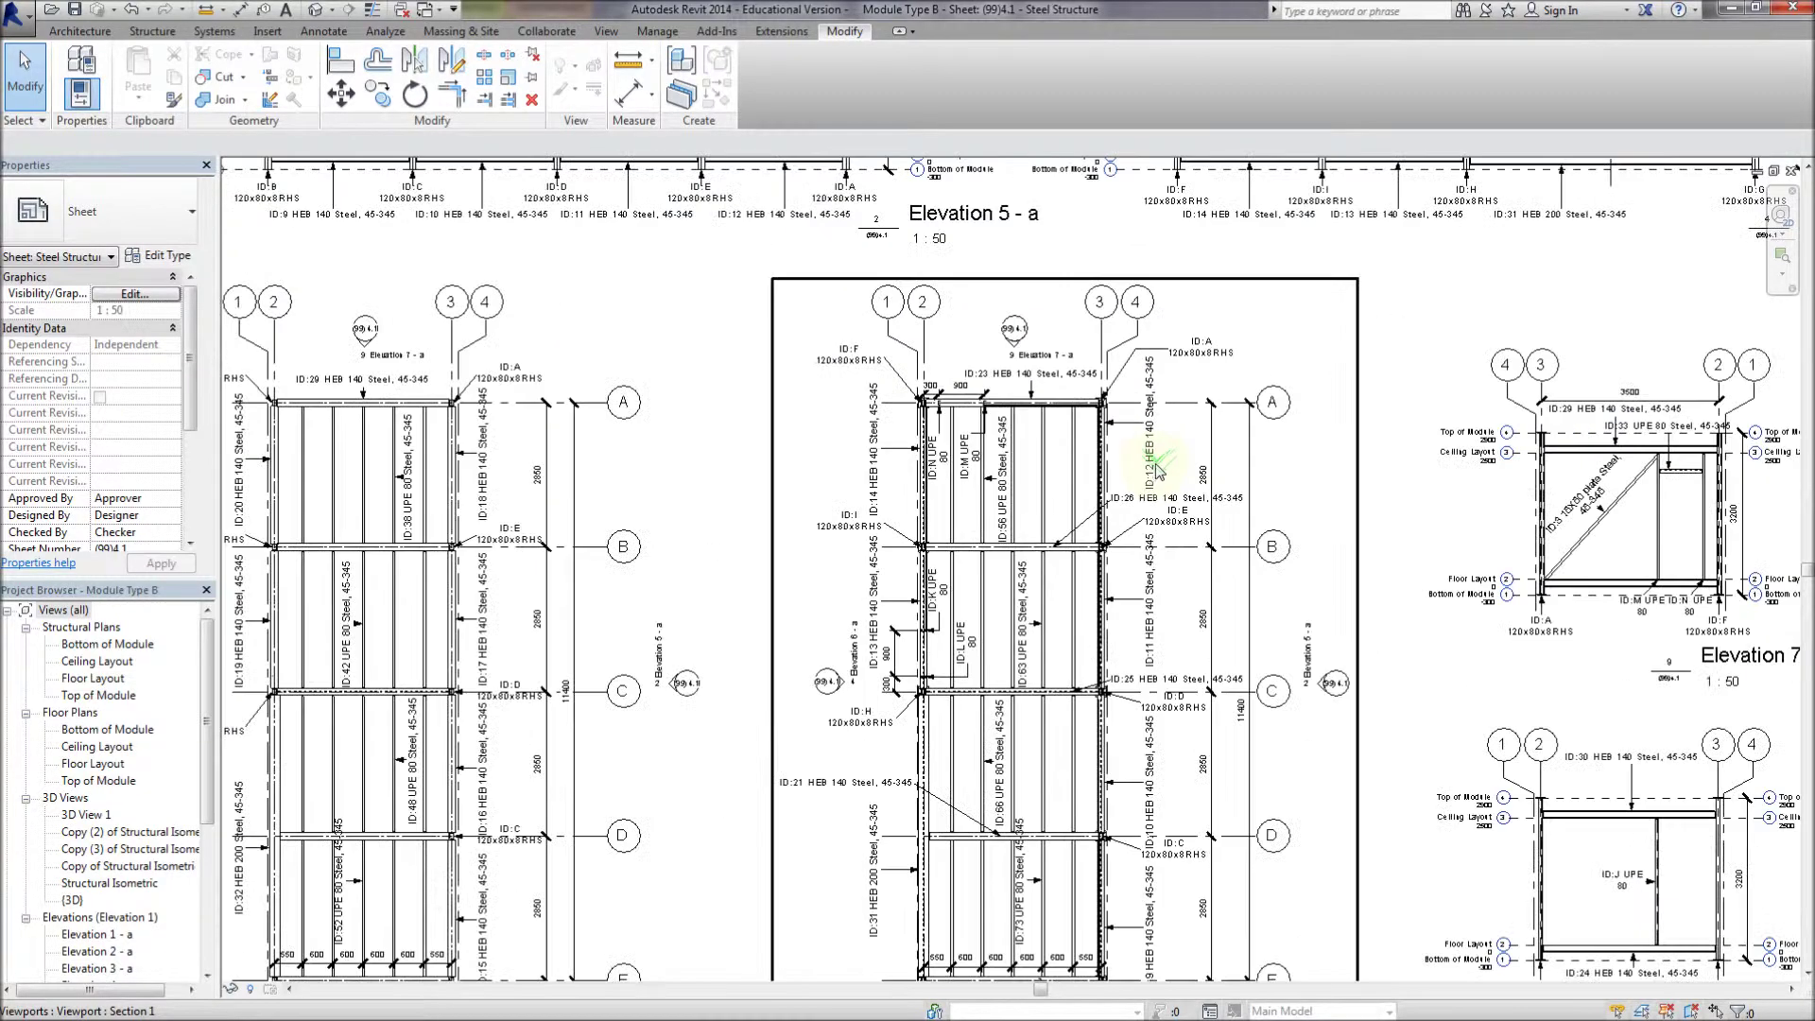
mouse_move(841, 526)
middle_down()
mouse_move(855, 495)
mouse_move(864, 542)
middle_up()
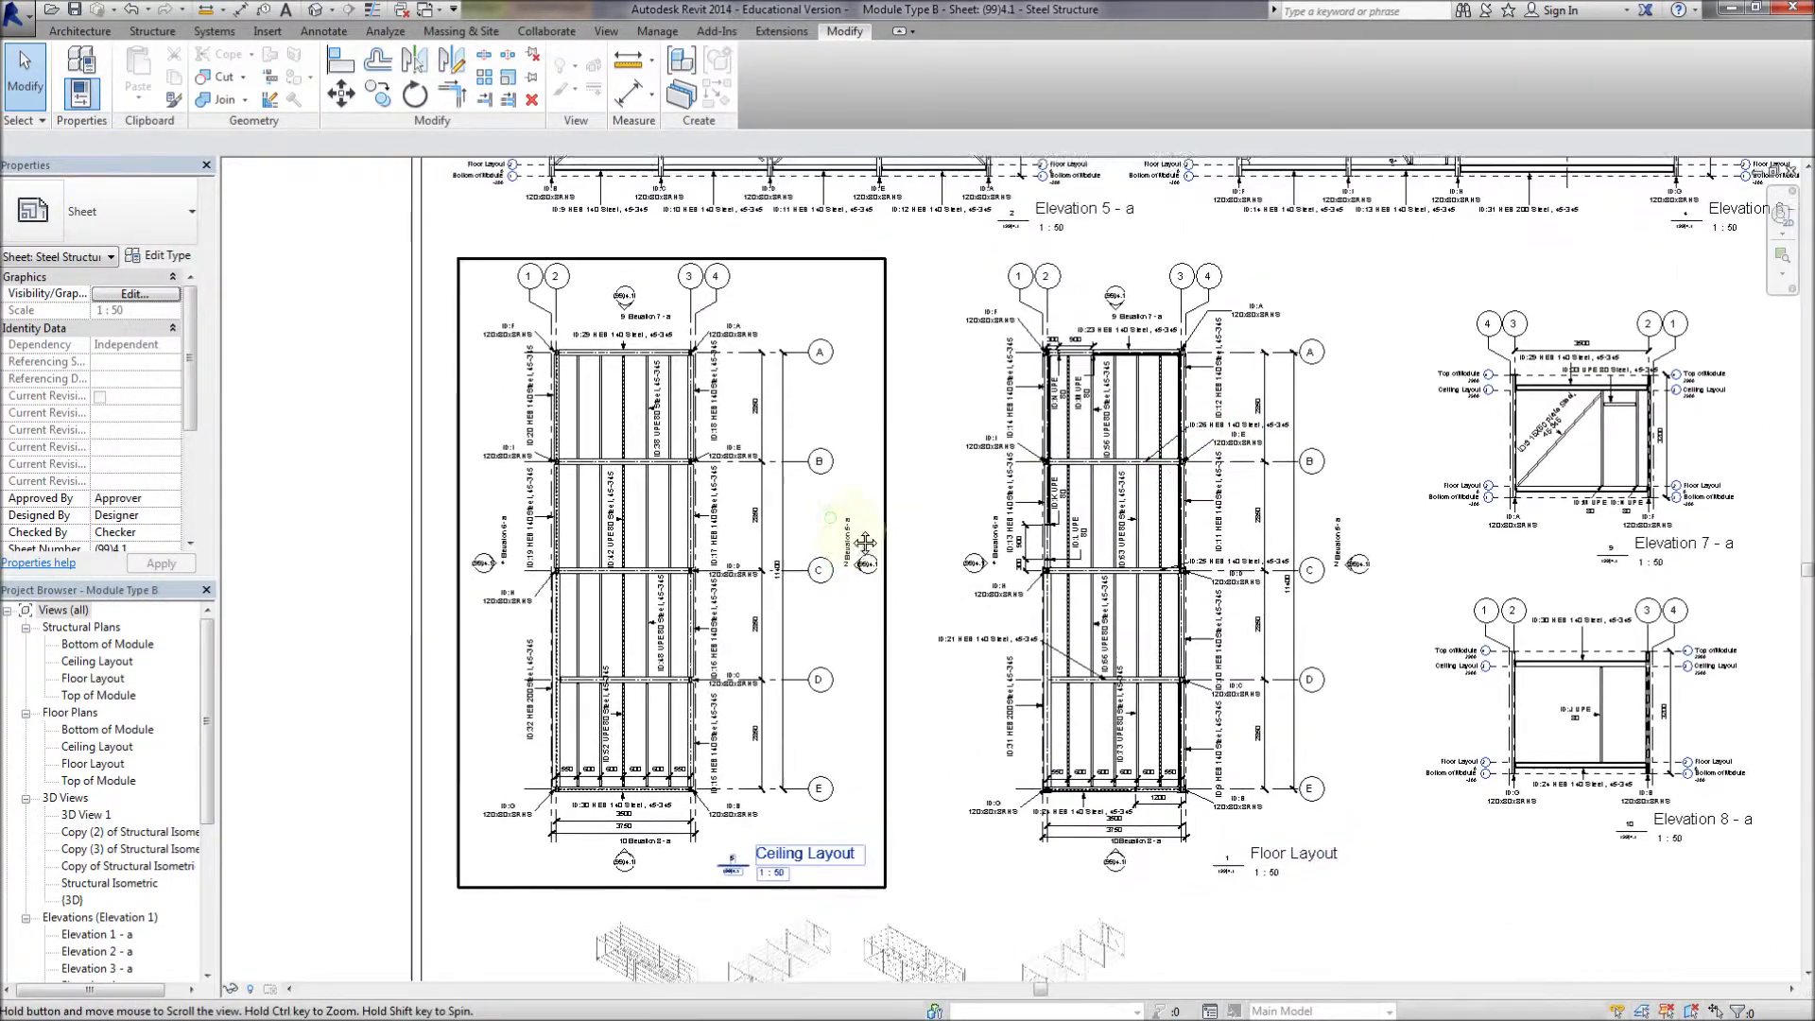
scroll(847, 526, down, 1)
middle_drag(910, 396, 913, 728)
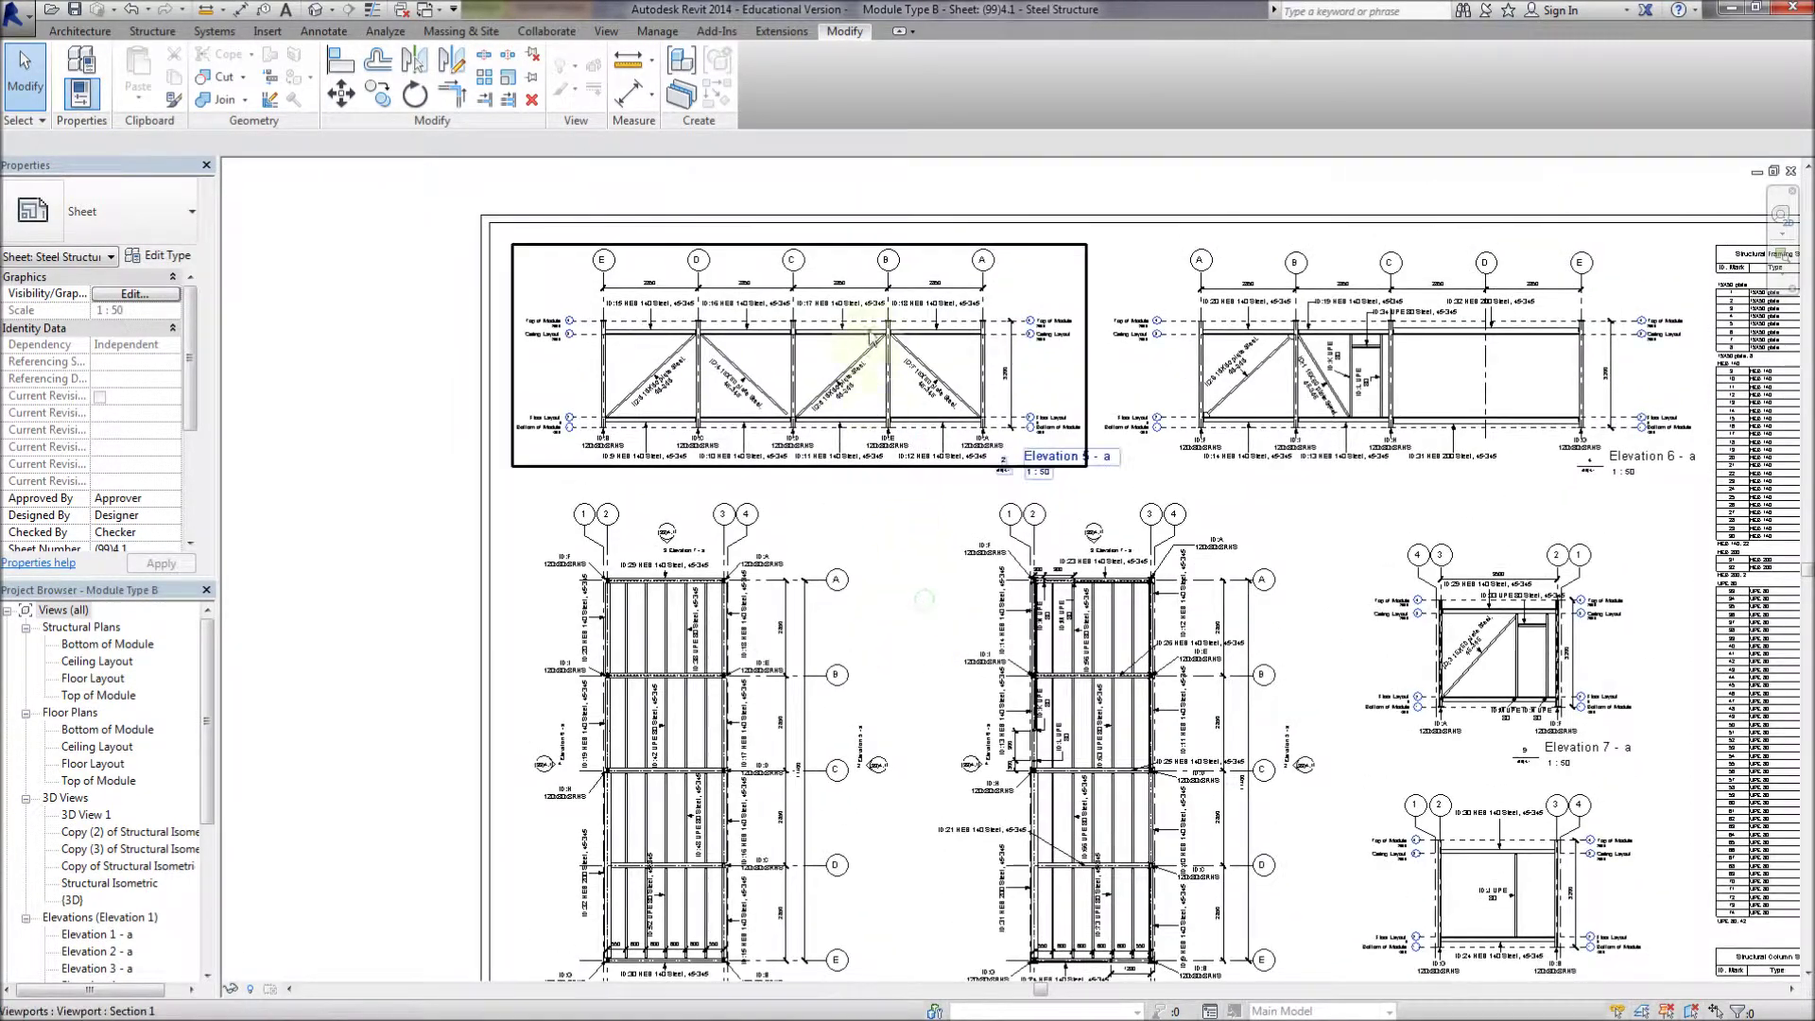
scroll(891, 324, up, 5)
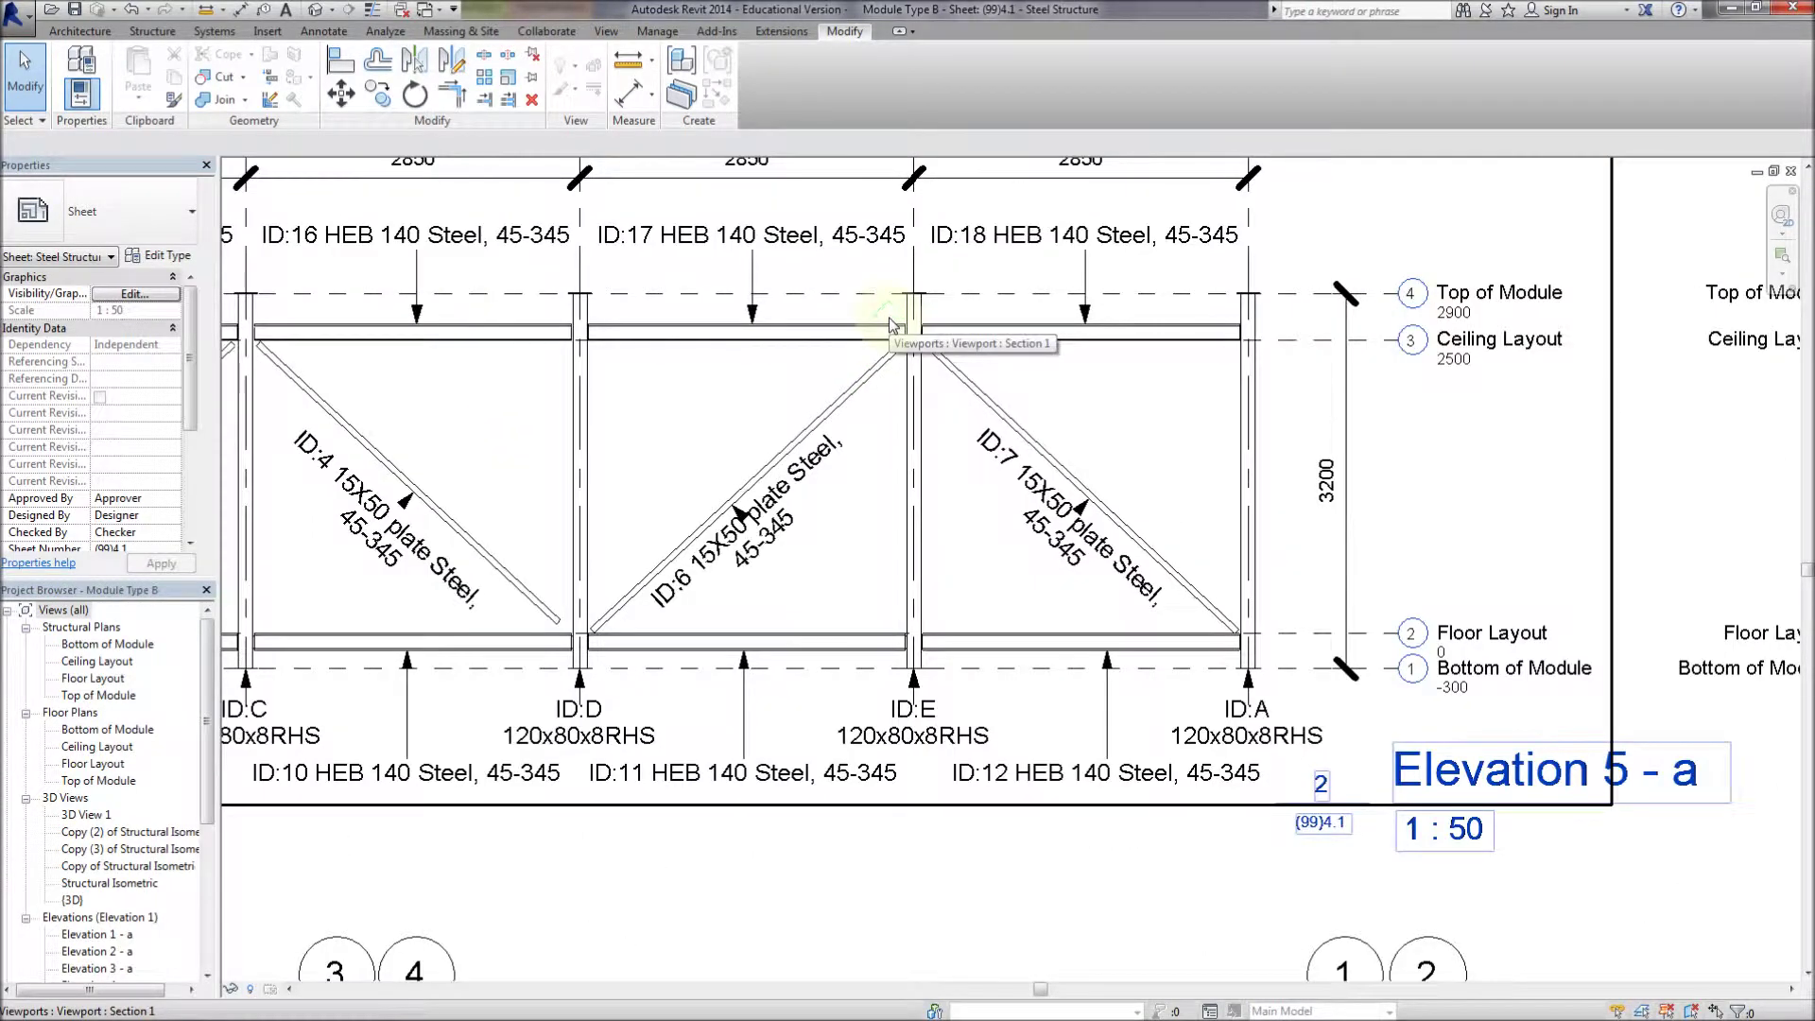
click(806, 505)
right_click(797, 500)
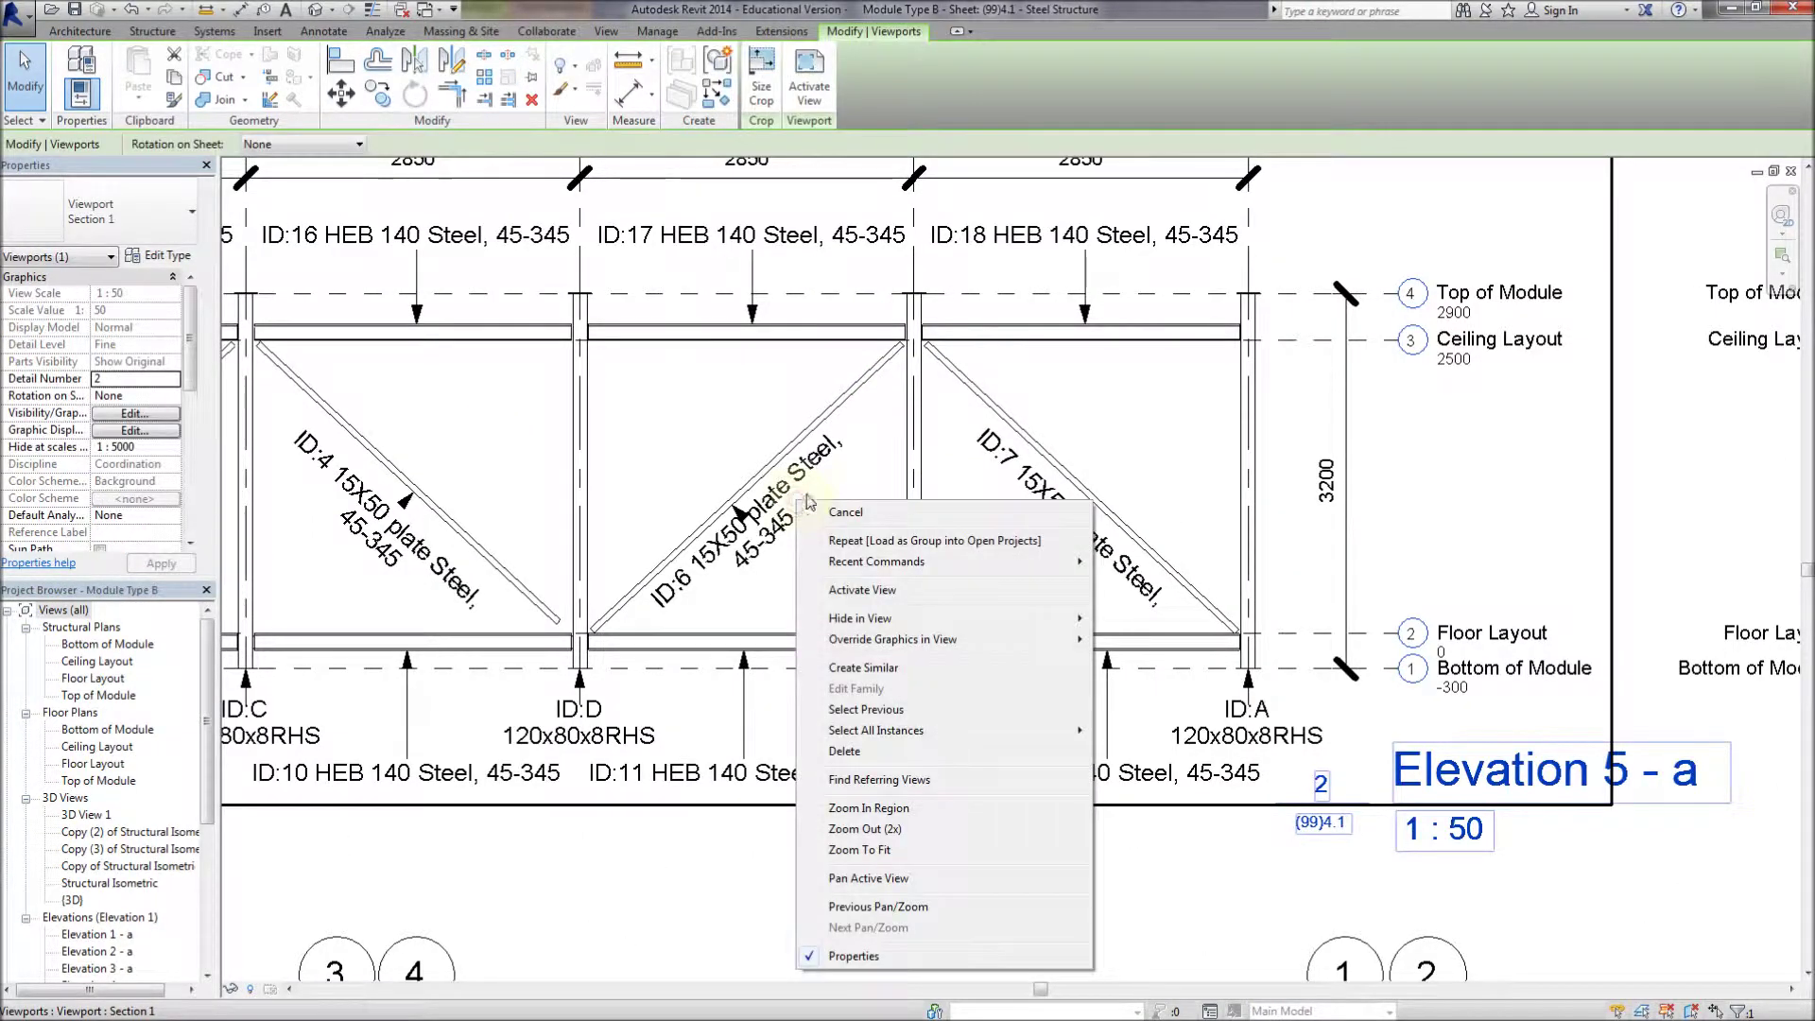
click(853, 590)
Shift the ID:6 and ID:7 15X50 plate tags in Elevation 5 - a slightly away from their diagonal braces
click(760, 548)
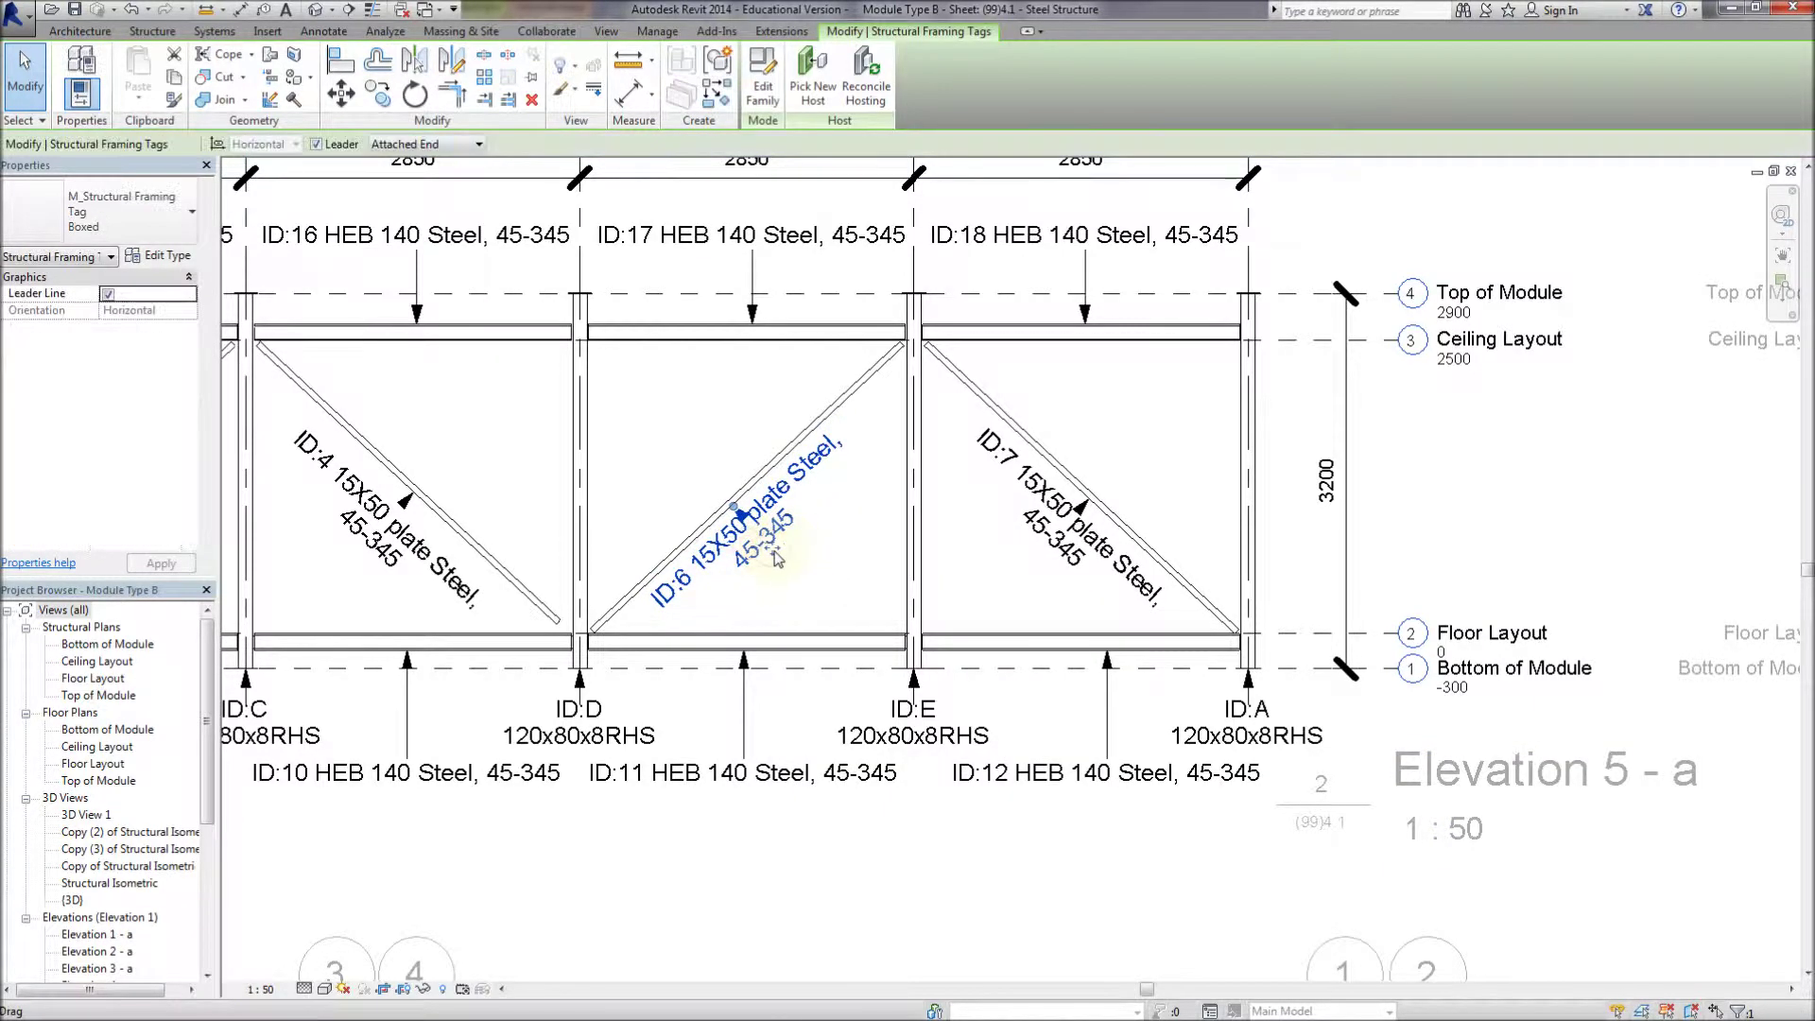
drag(772, 550, 786, 560)
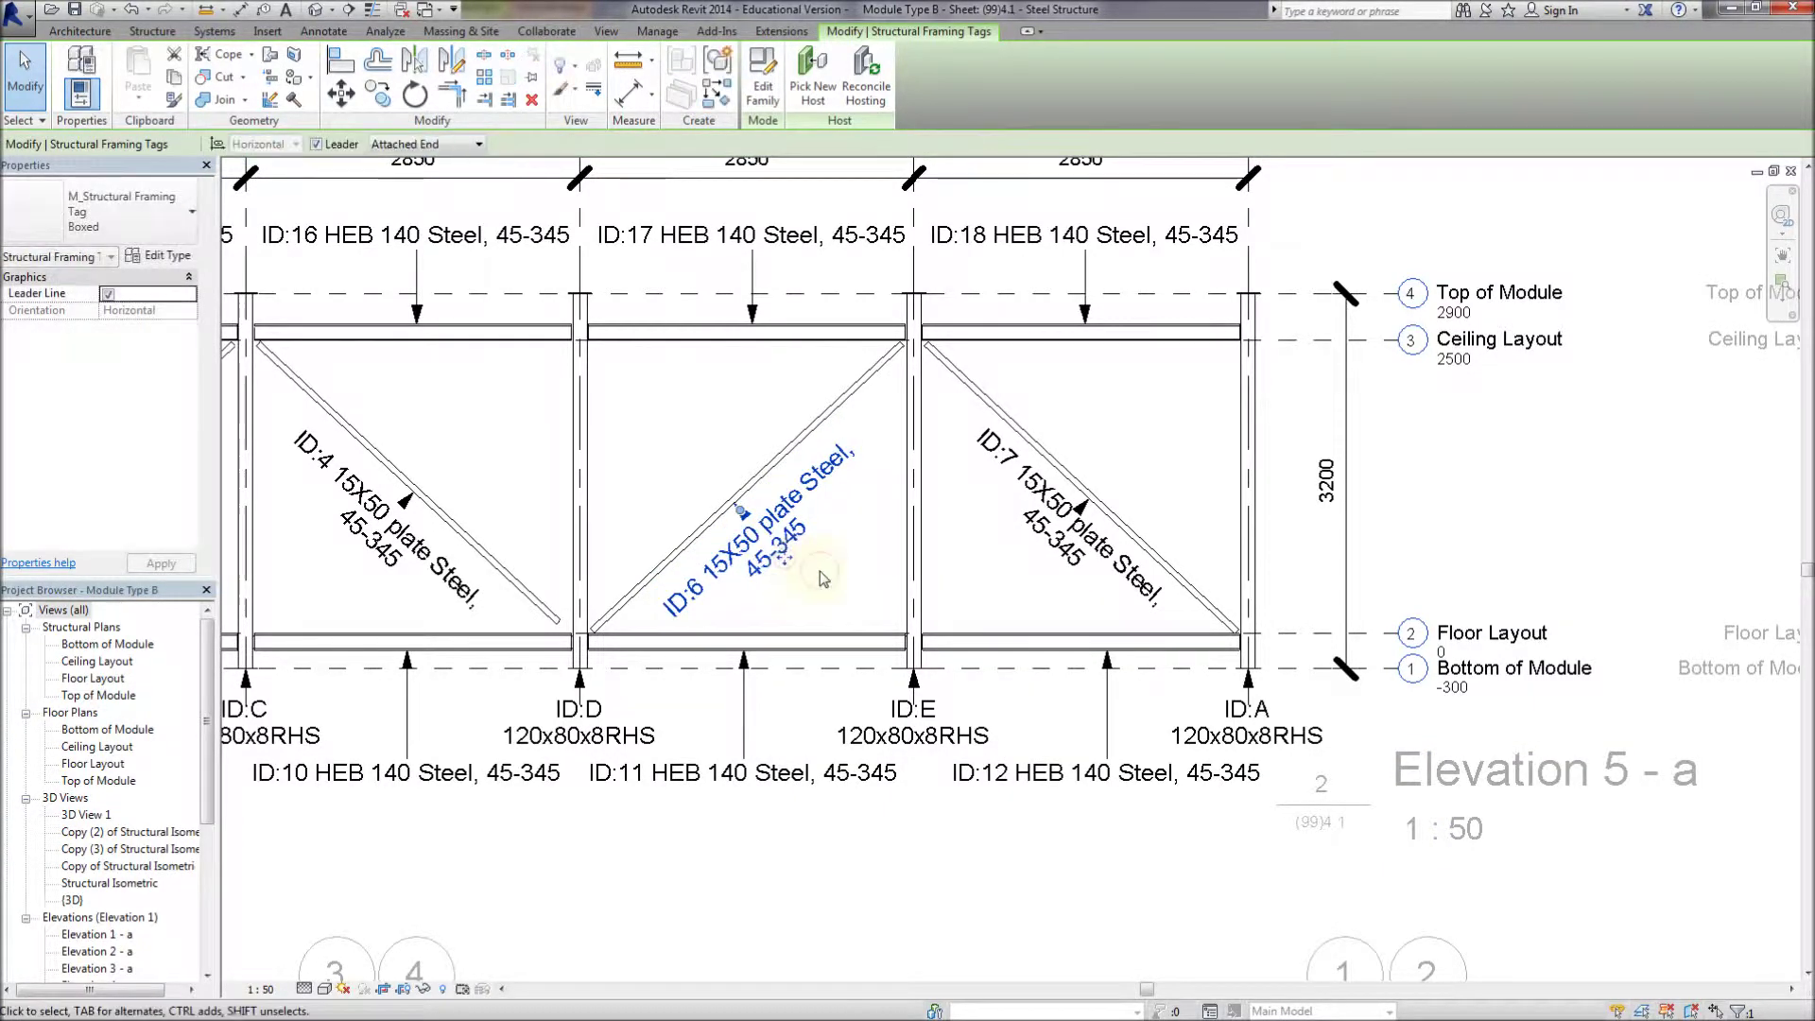
click(821, 574)
drag(1047, 542, 1034, 562)
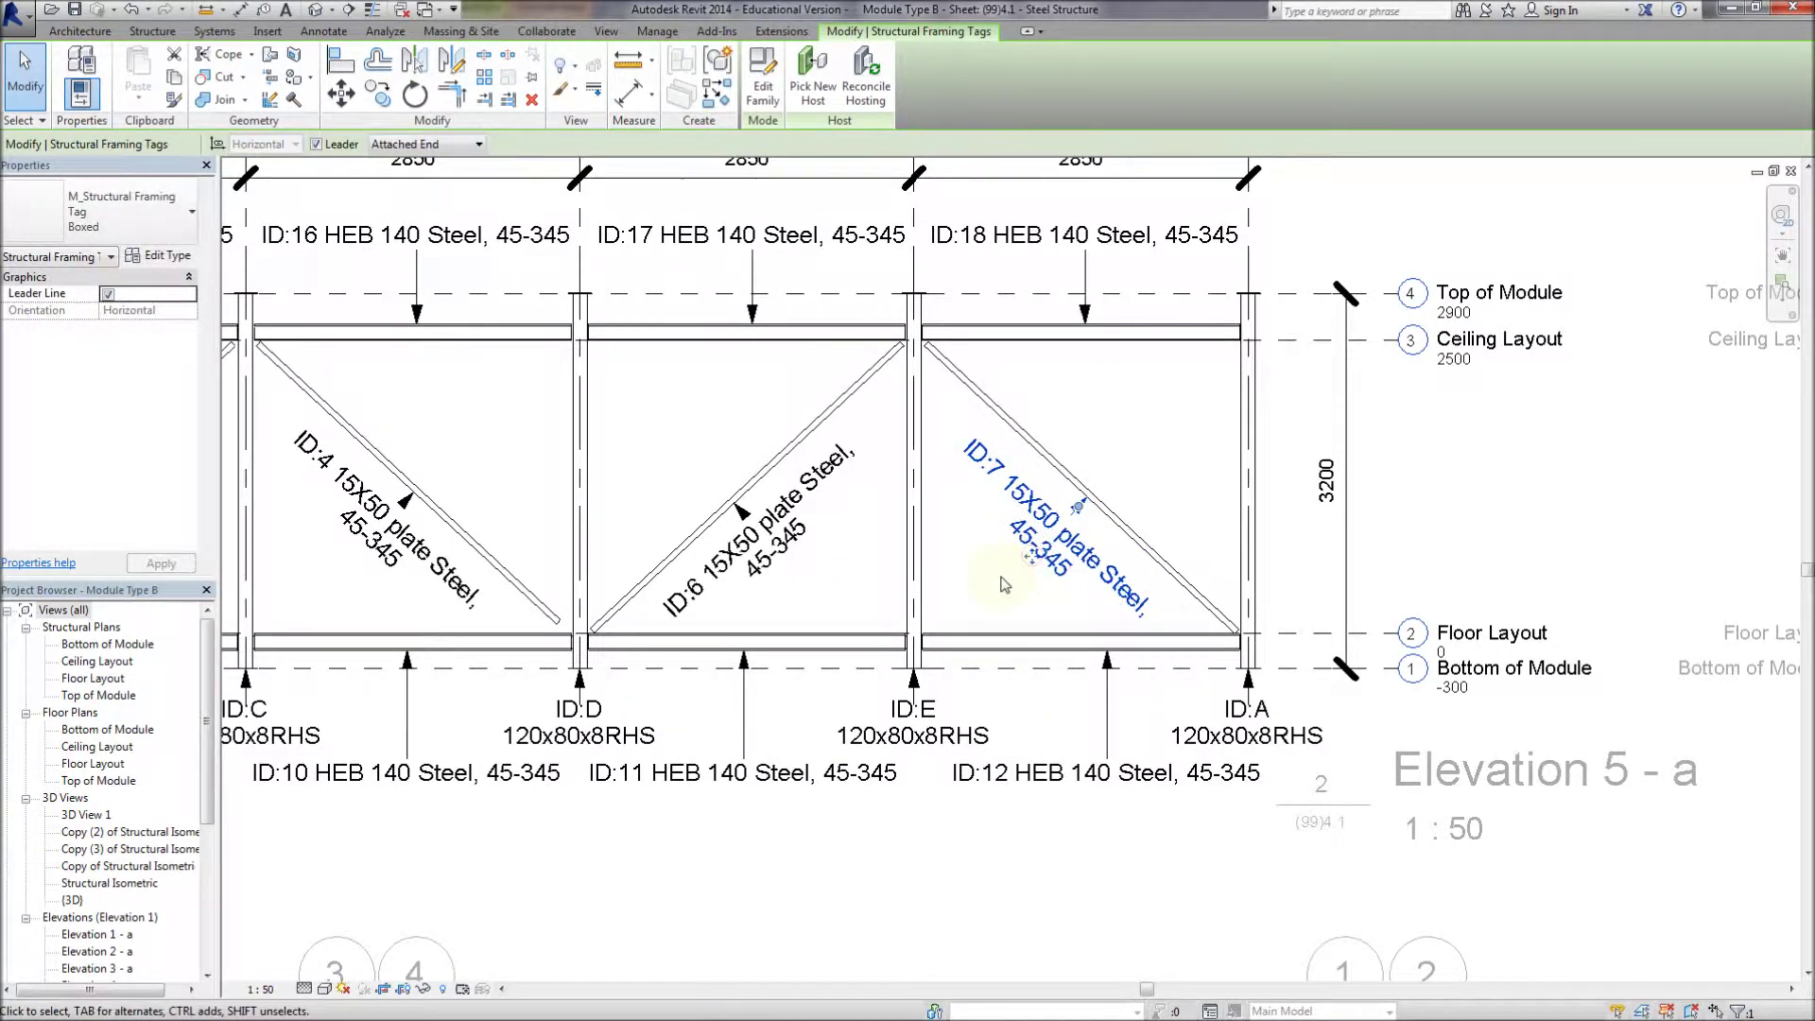
Shift the ID:6 and ID:4 15X50 plate tags in Elevation 5 - a slightly away from their diagonal braces and deactivate the view
click(787, 558)
drag(785, 557, 794, 563)
click(867, 603)
click(388, 556)
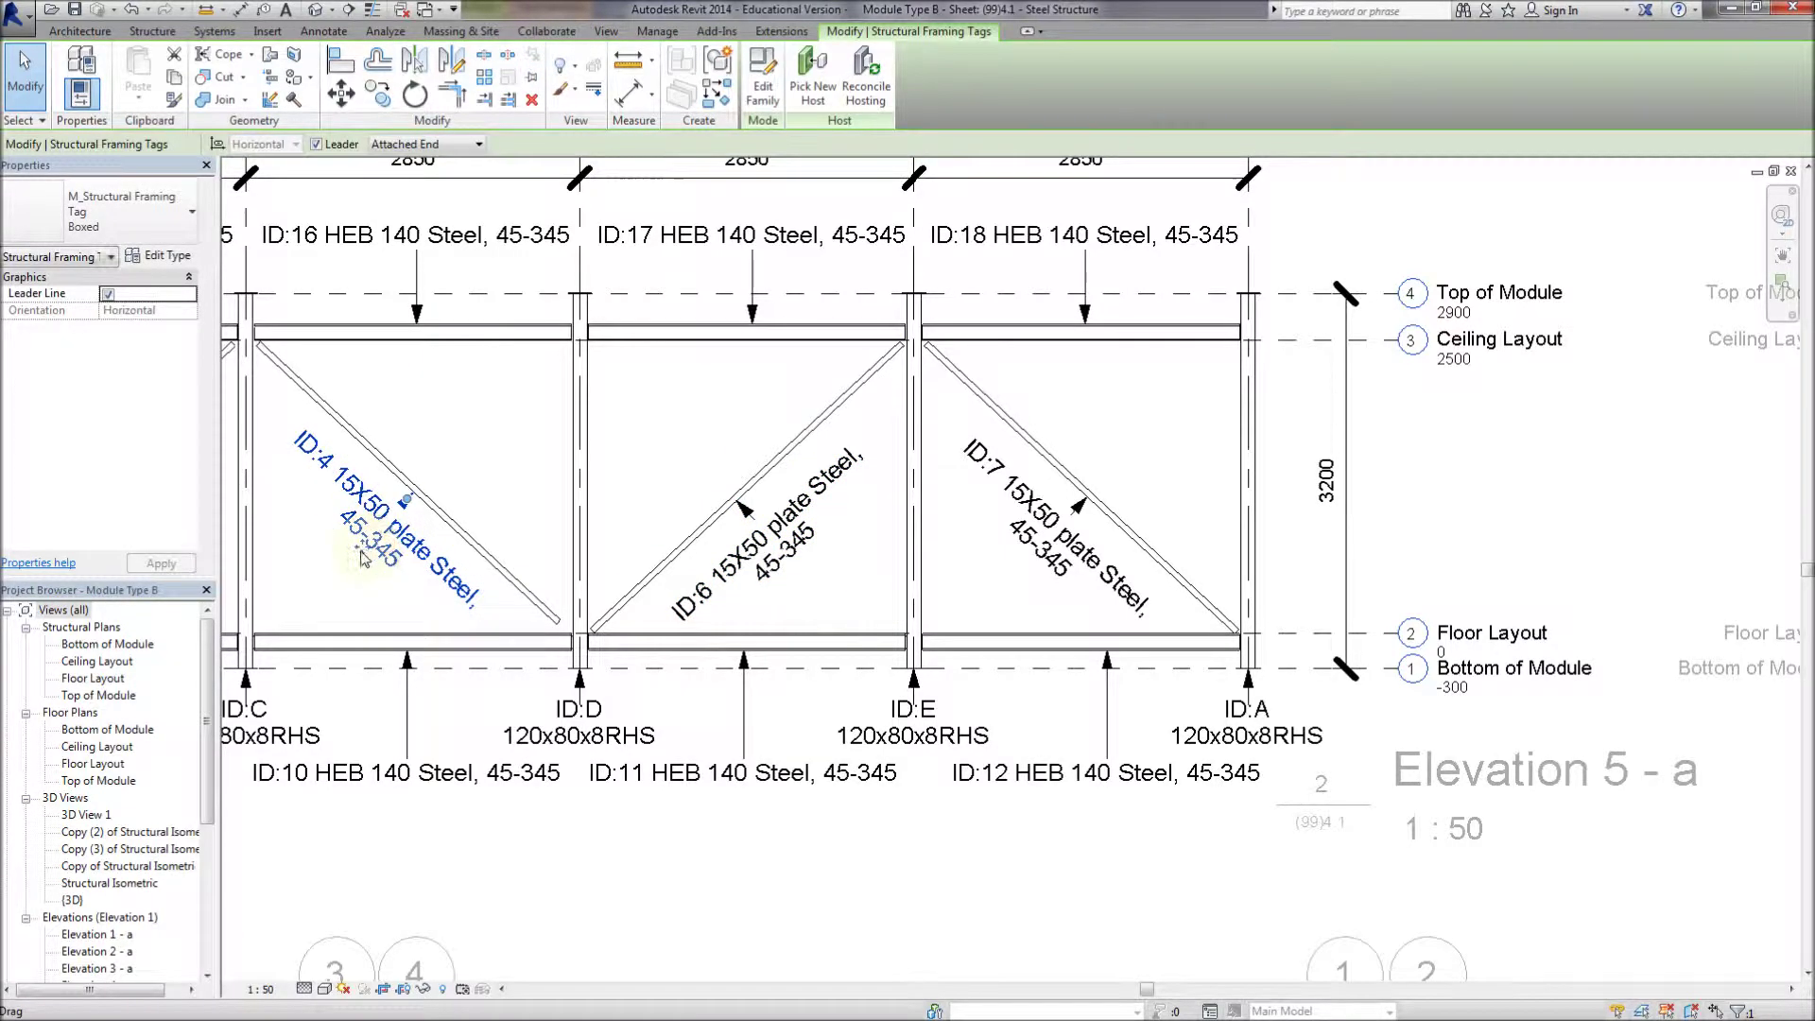
drag(388, 556, 355, 565)
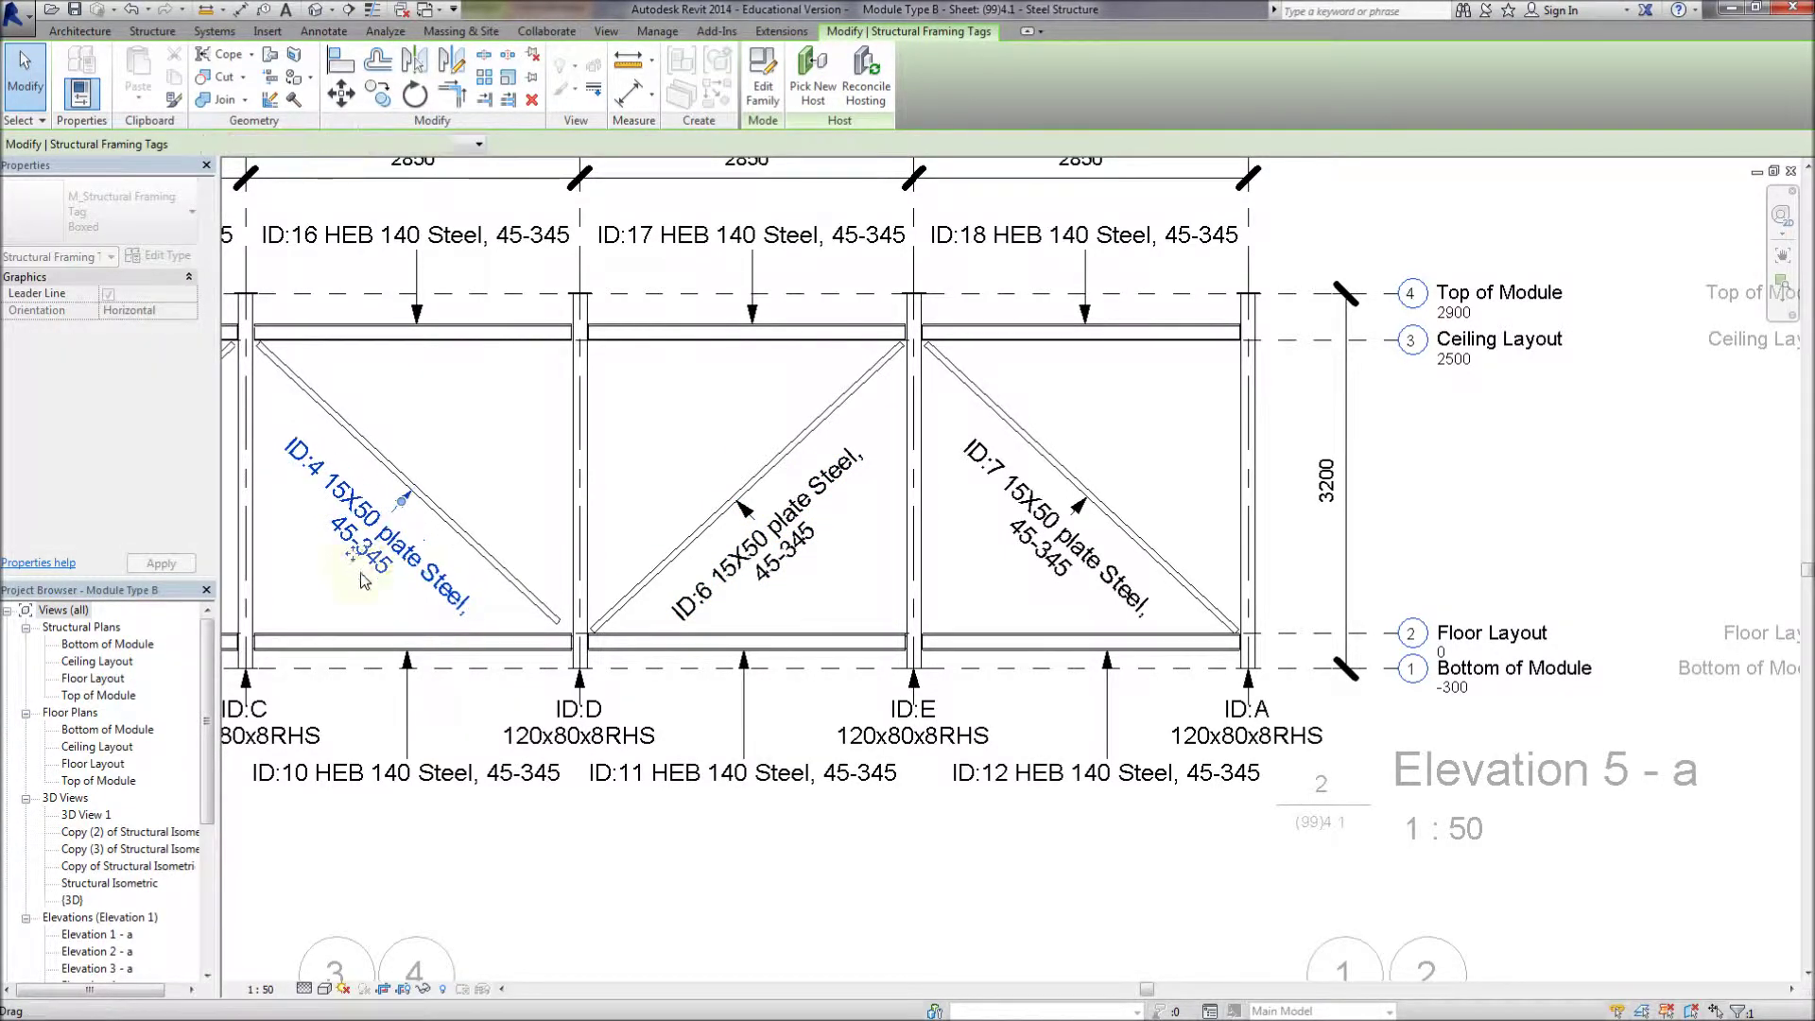
click(721, 835)
right_click(832, 601)
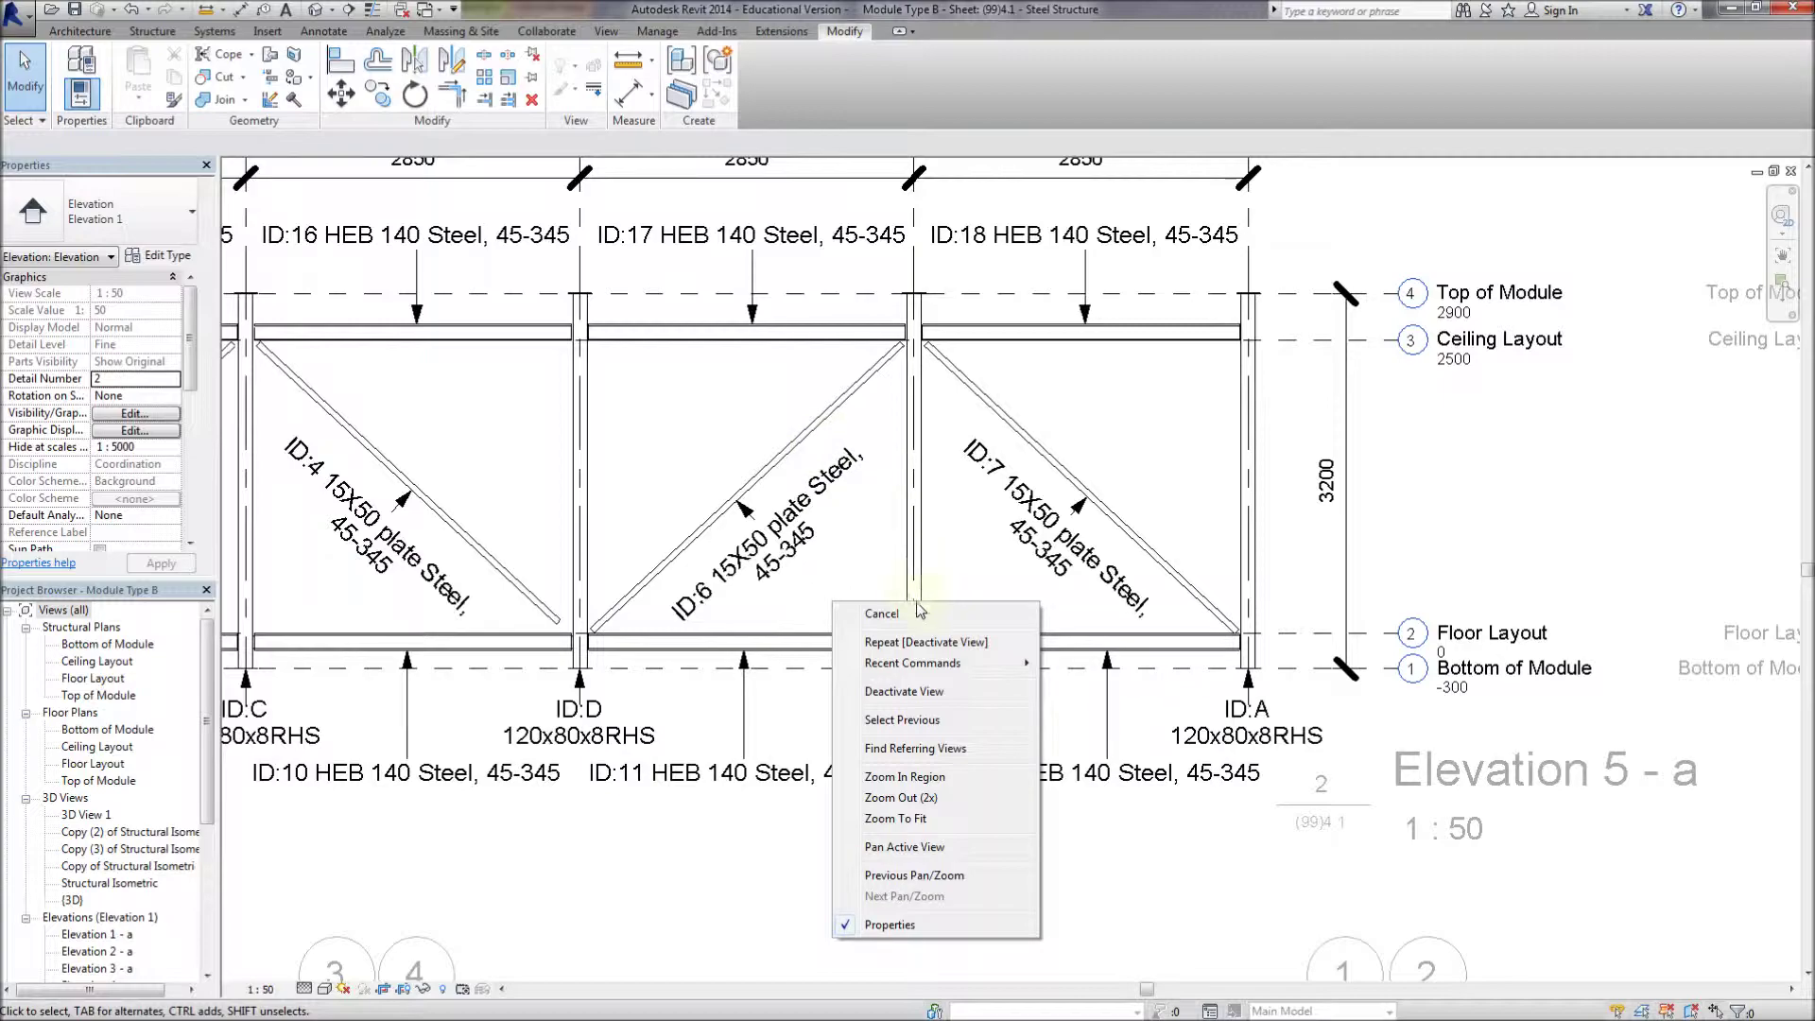
click(888, 642)
click(800, 571)
Examine the member tags across the sheet's elevations down to Elevation 8 - a, the column schedule and the title block, ending with the whole sheet
scroll(801, 571, down, 5)
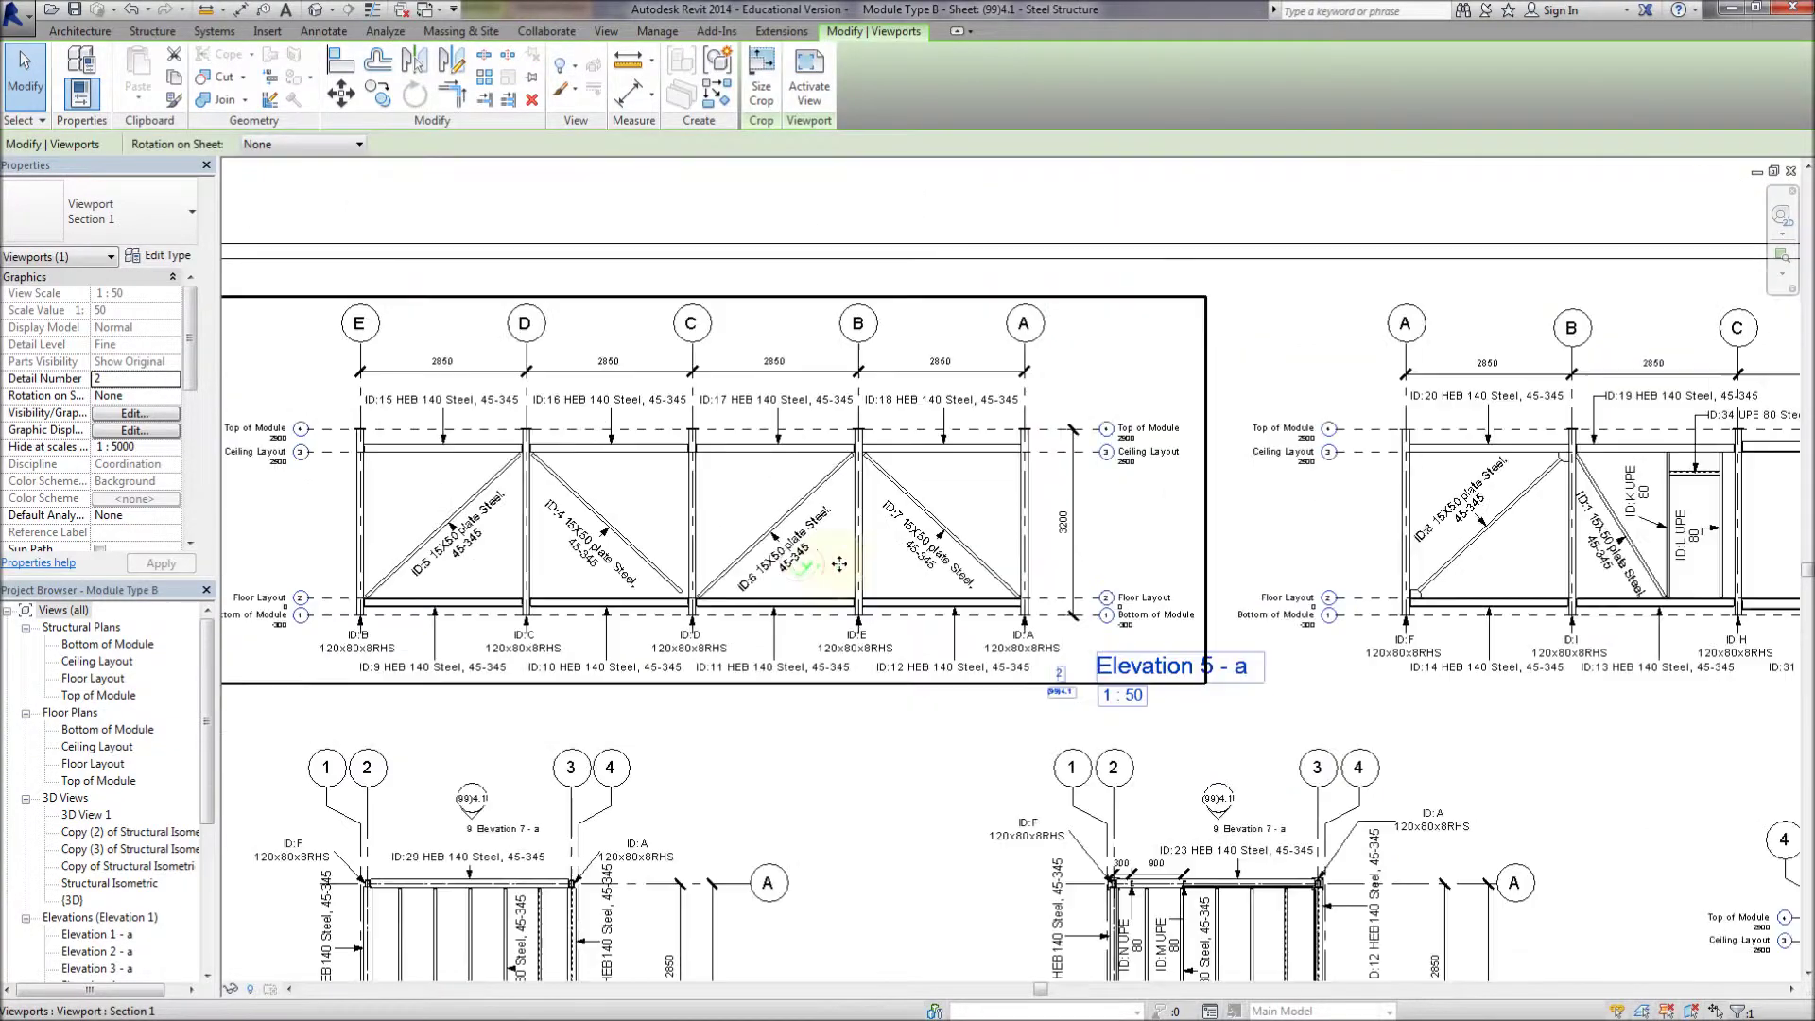
middle_drag(761, 653, 729, 433)
middle_drag(791, 519, 580, 387)
middle_drag(1182, 665, 913, 545)
scroll(1256, 794, up, 4)
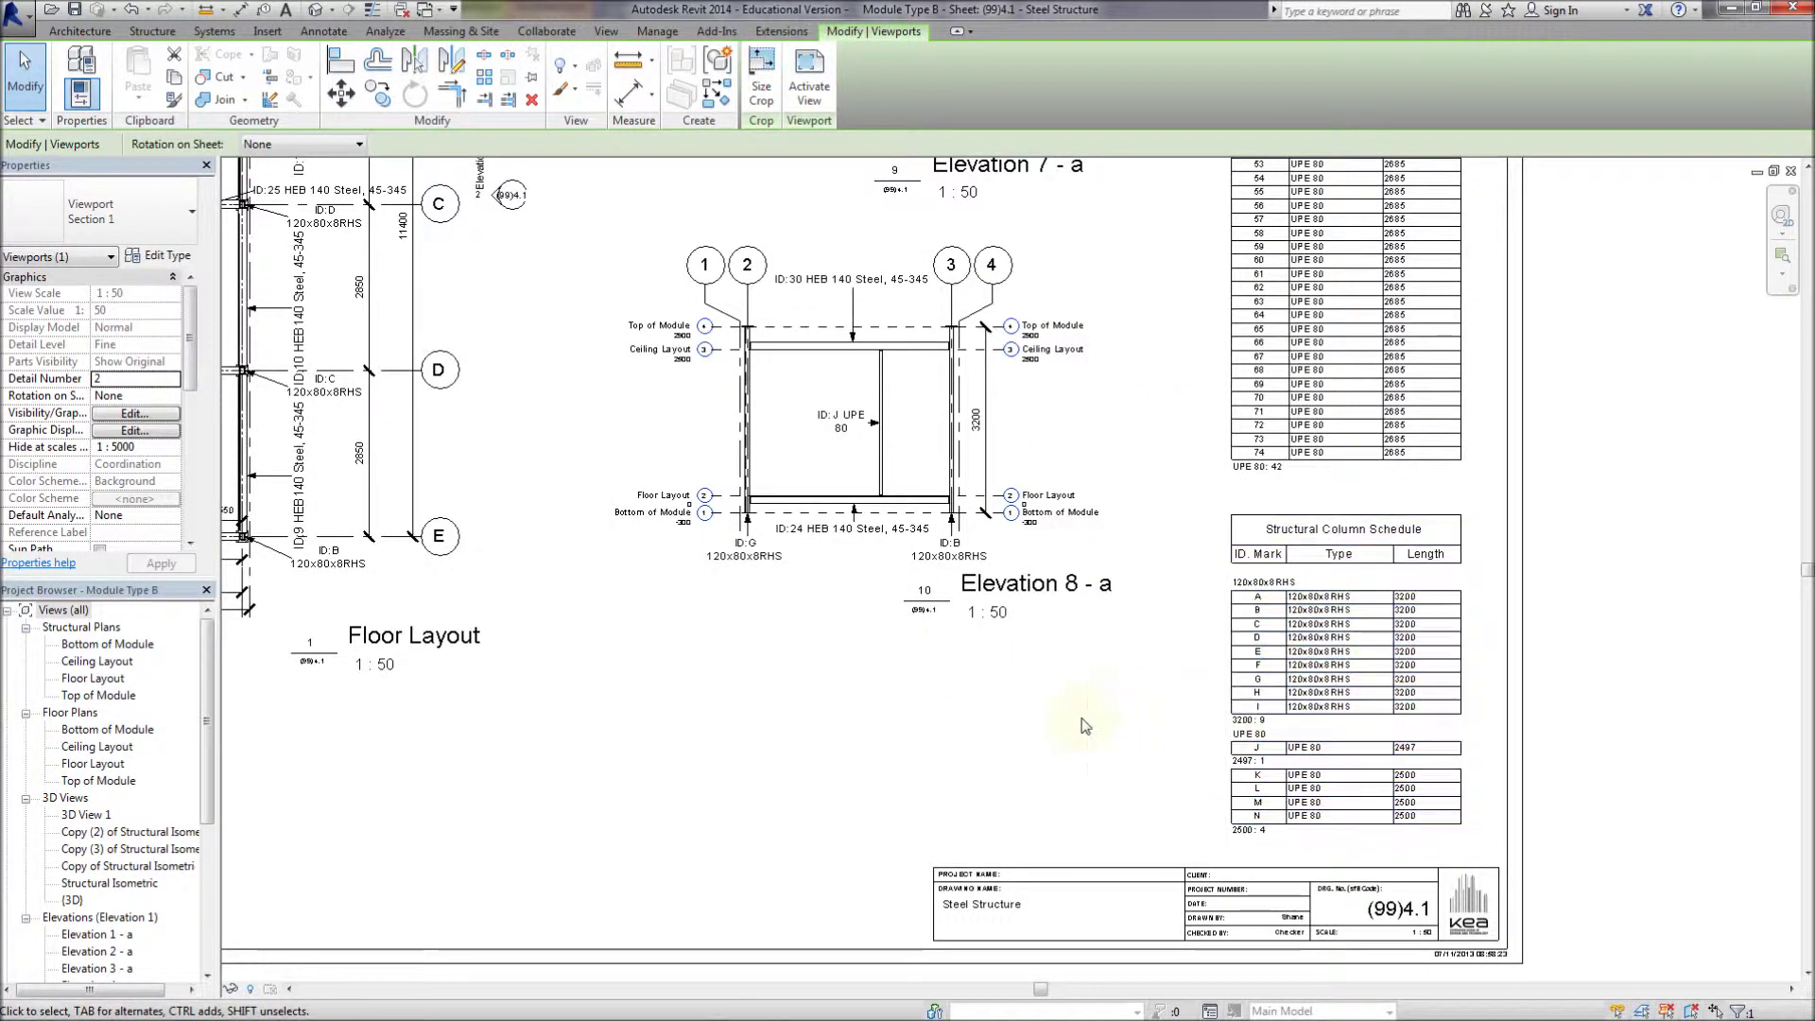
middle_drag(1082, 722, 1077, 822)
mouse_move(1088, 573)
middle_down()
mouse_move(1122, 698)
mouse_move(1159, 732)
mouse_move(1155, 714)
middle_up()
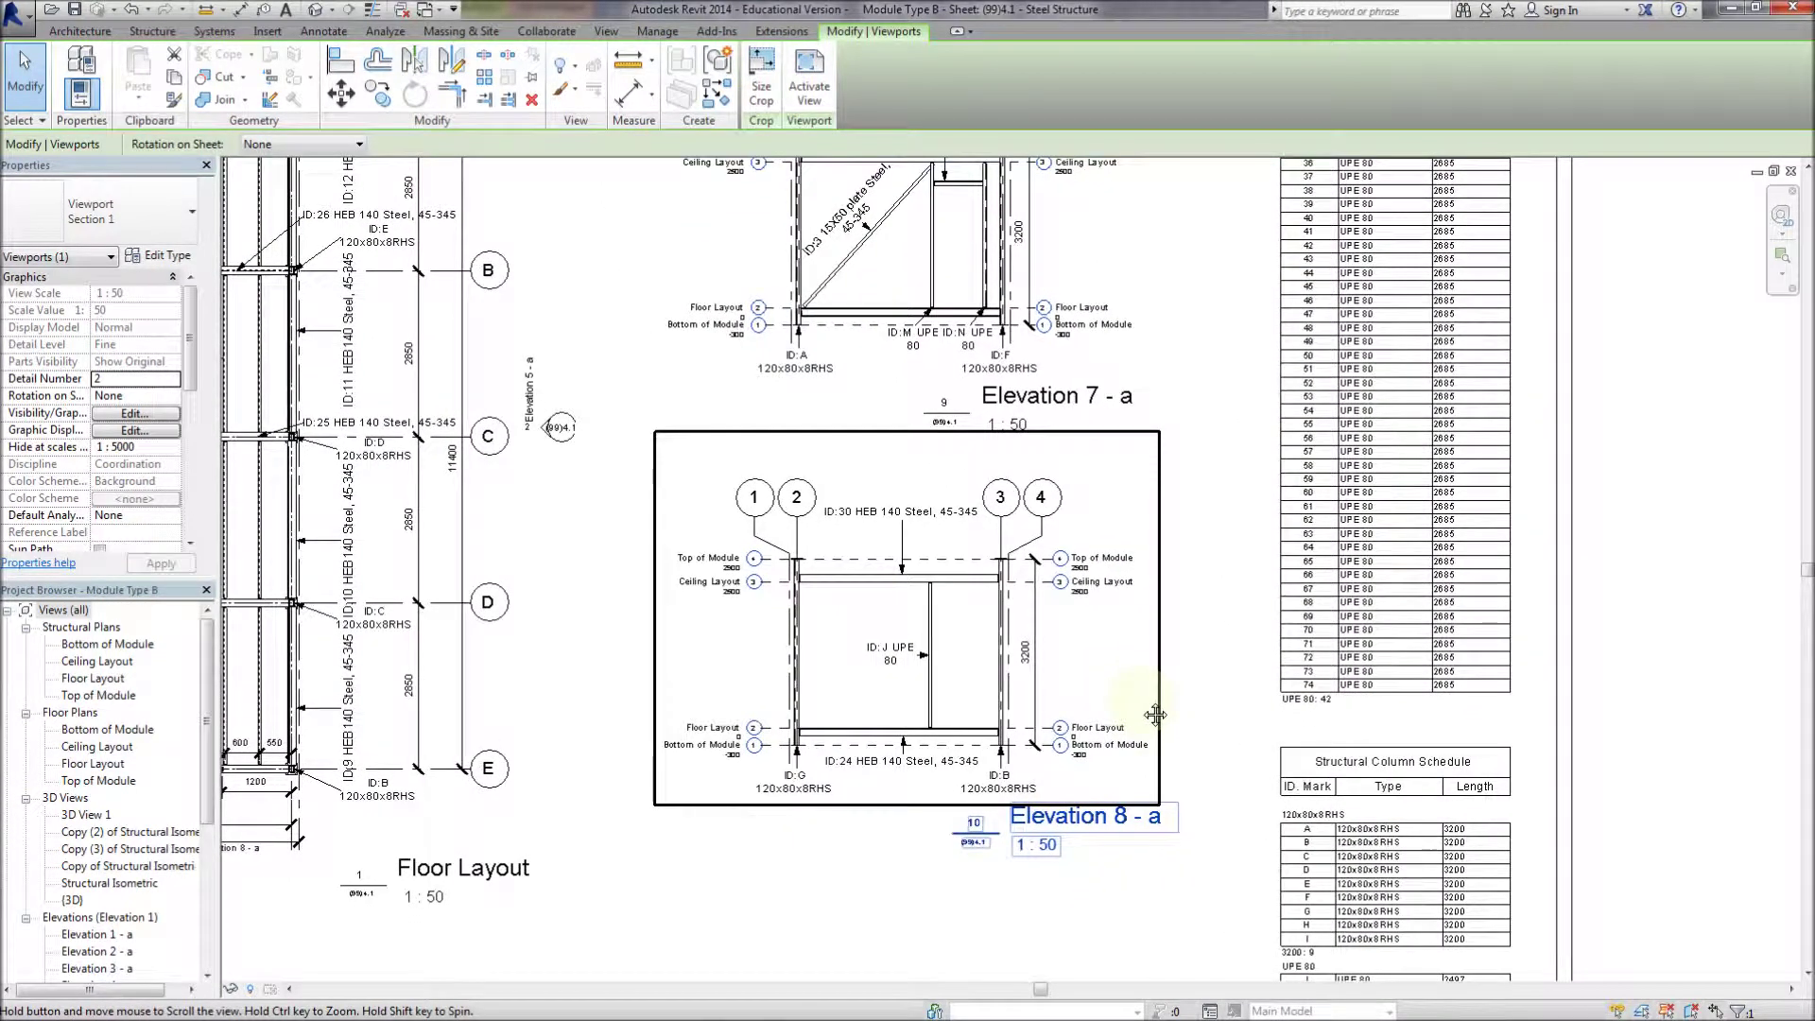
mouse_move(550, 1018)
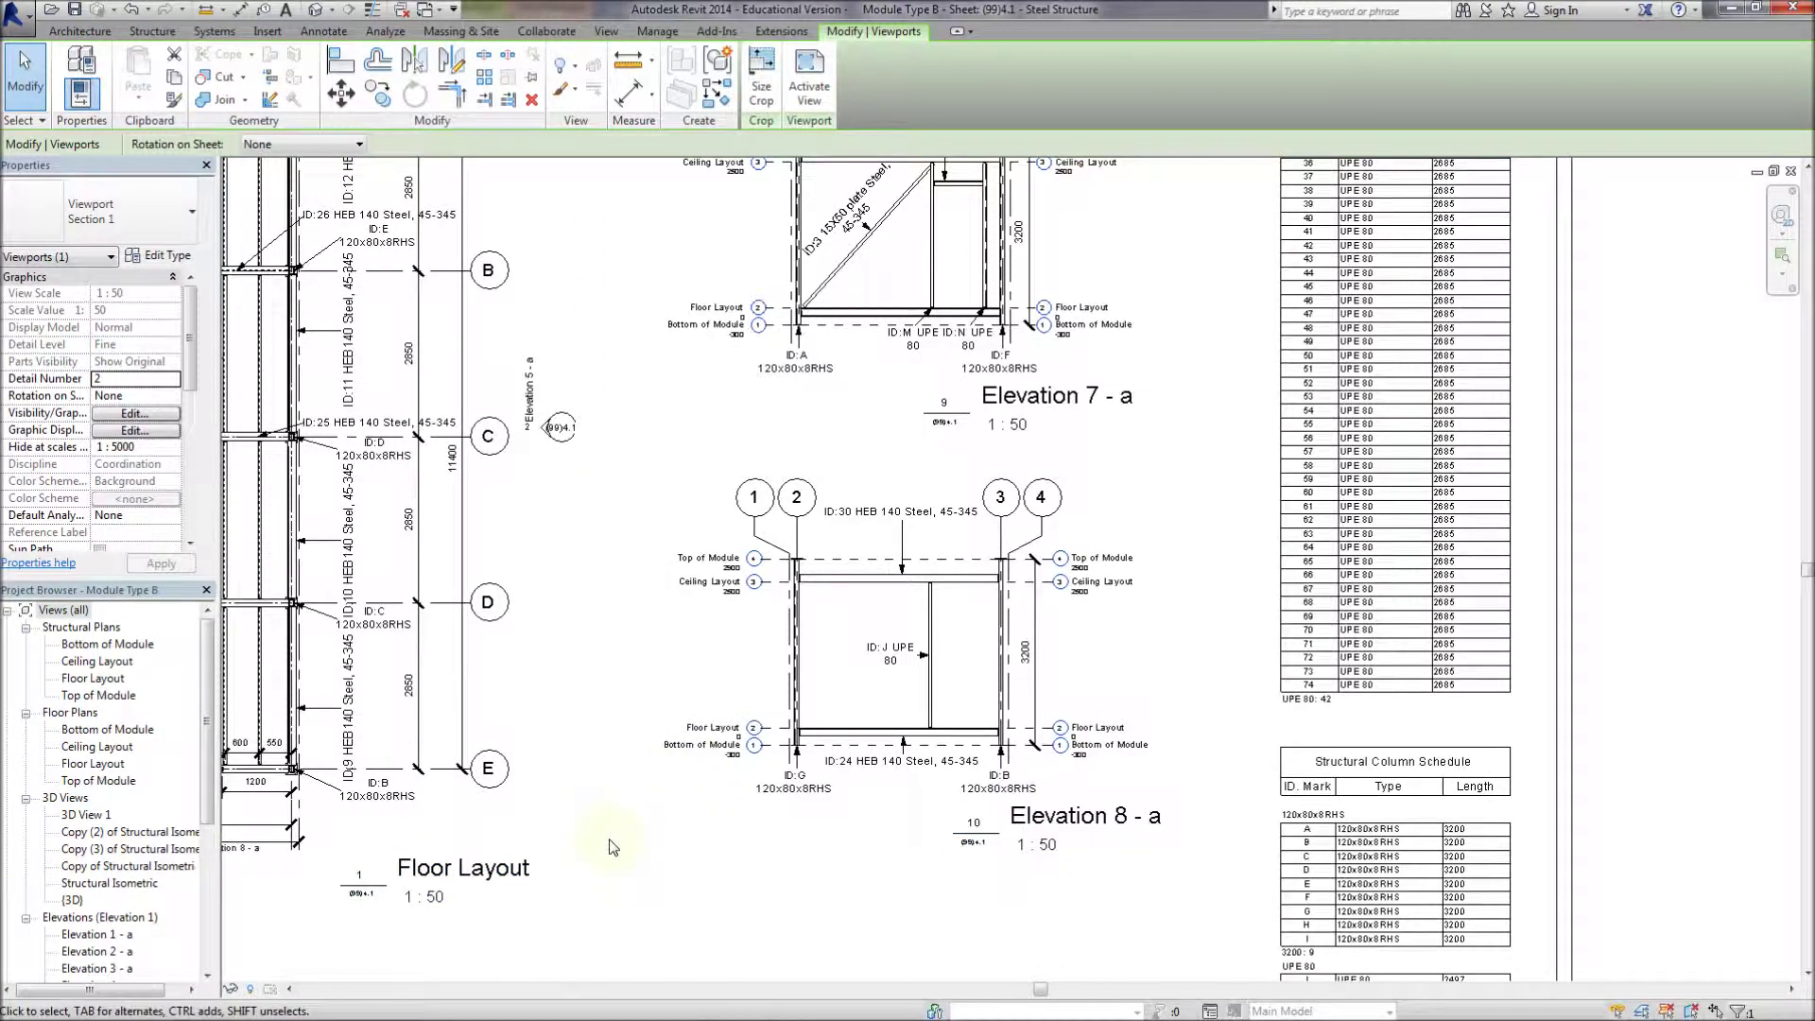
key(z)
key(f)
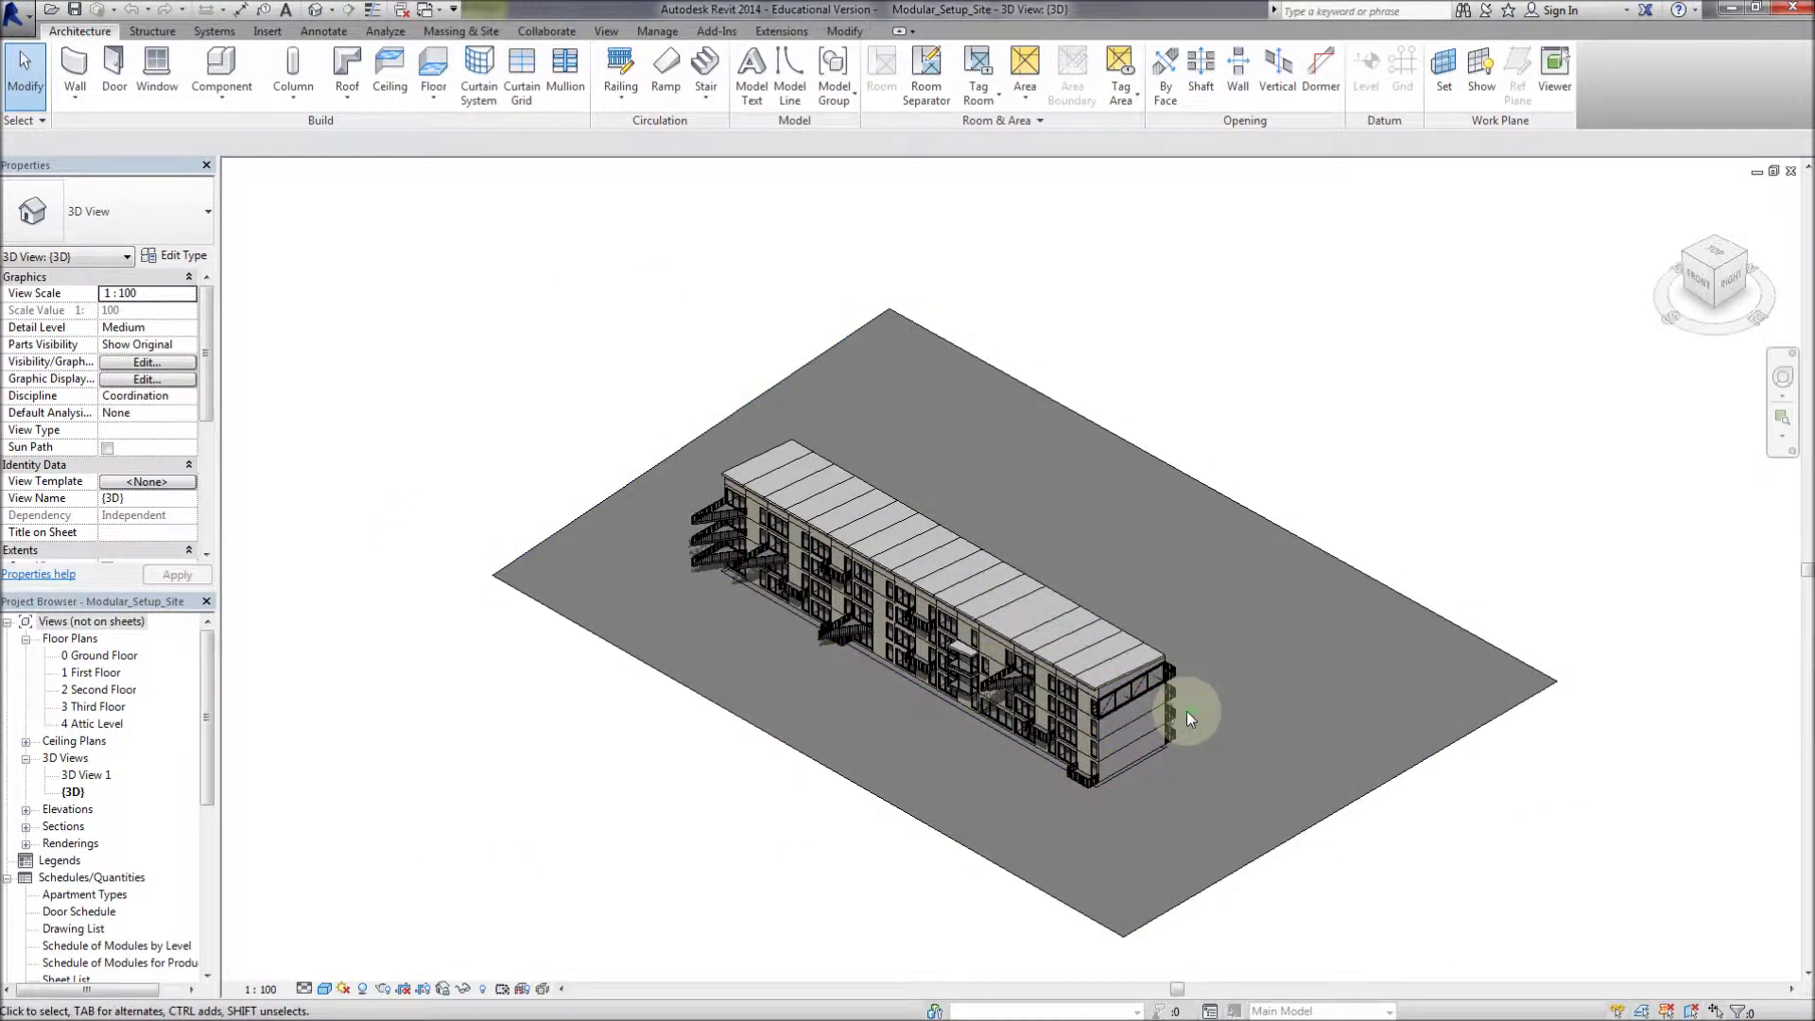
Save a copy of the Modular_Setup_Site project as Modular_Setup_Structural on the desktop
scroll(1187, 711, up, 3)
scroll(1117, 681, up, 4)
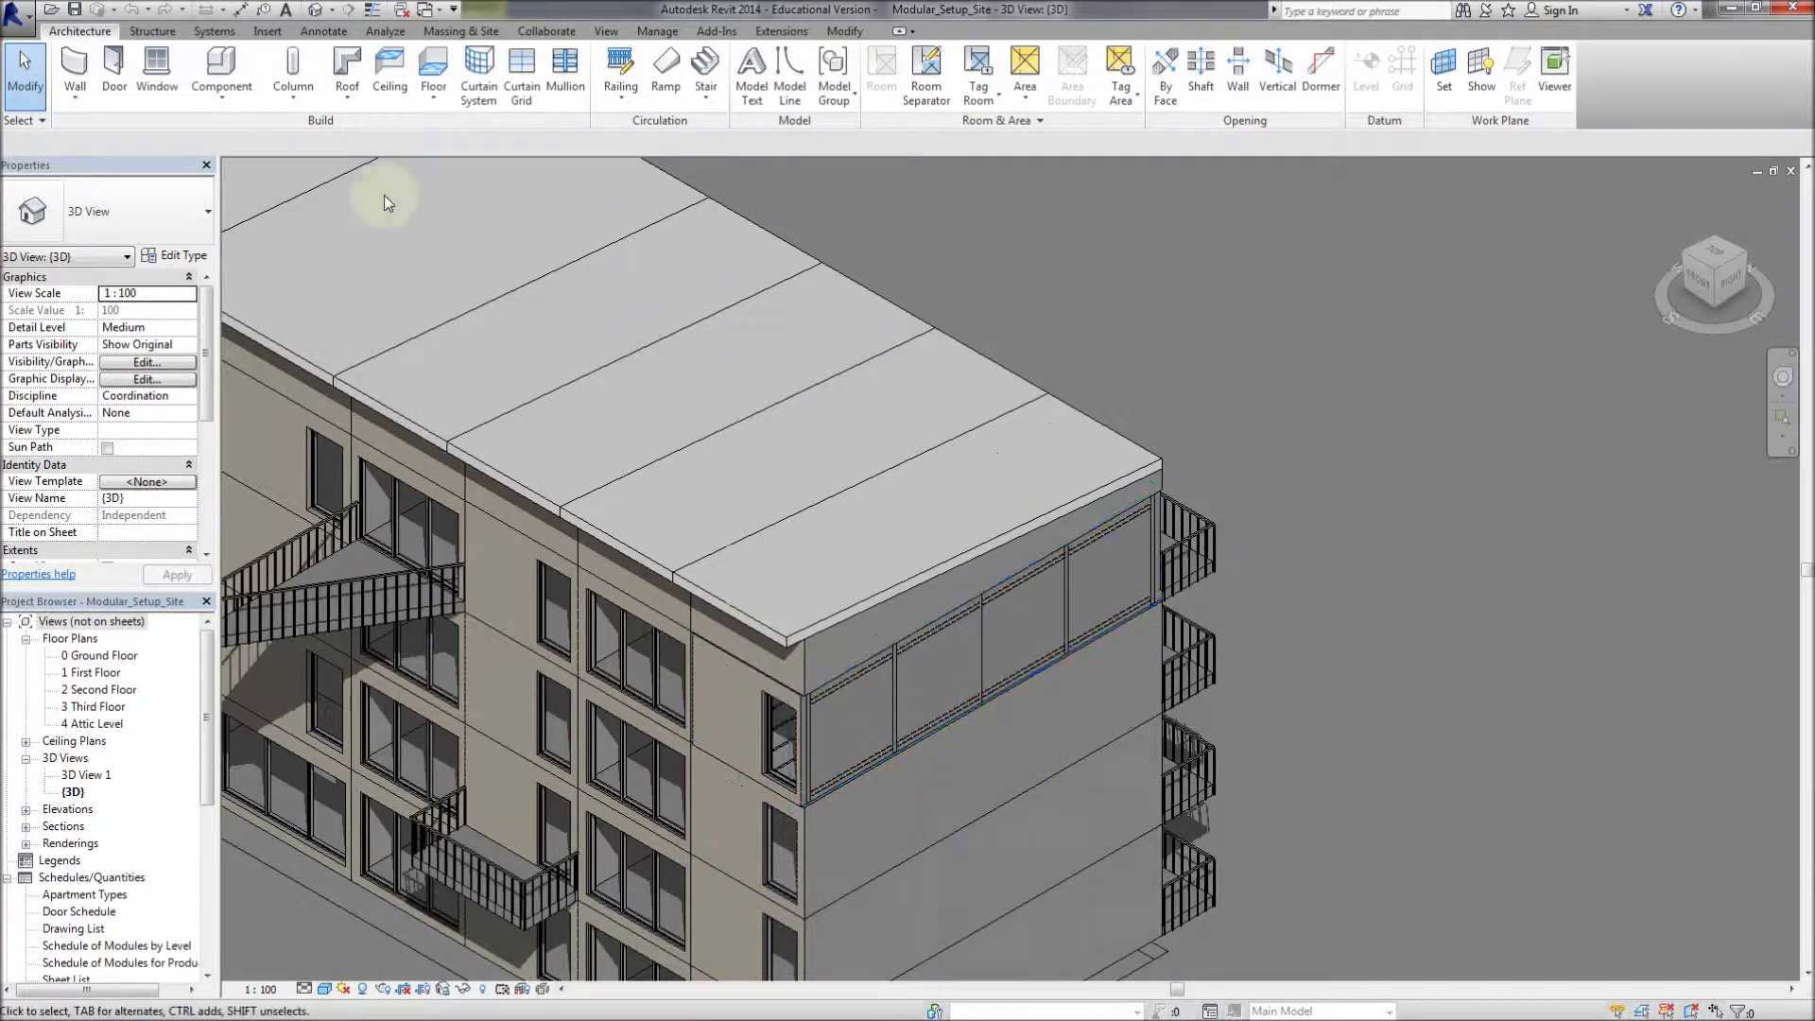
click(16, 14)
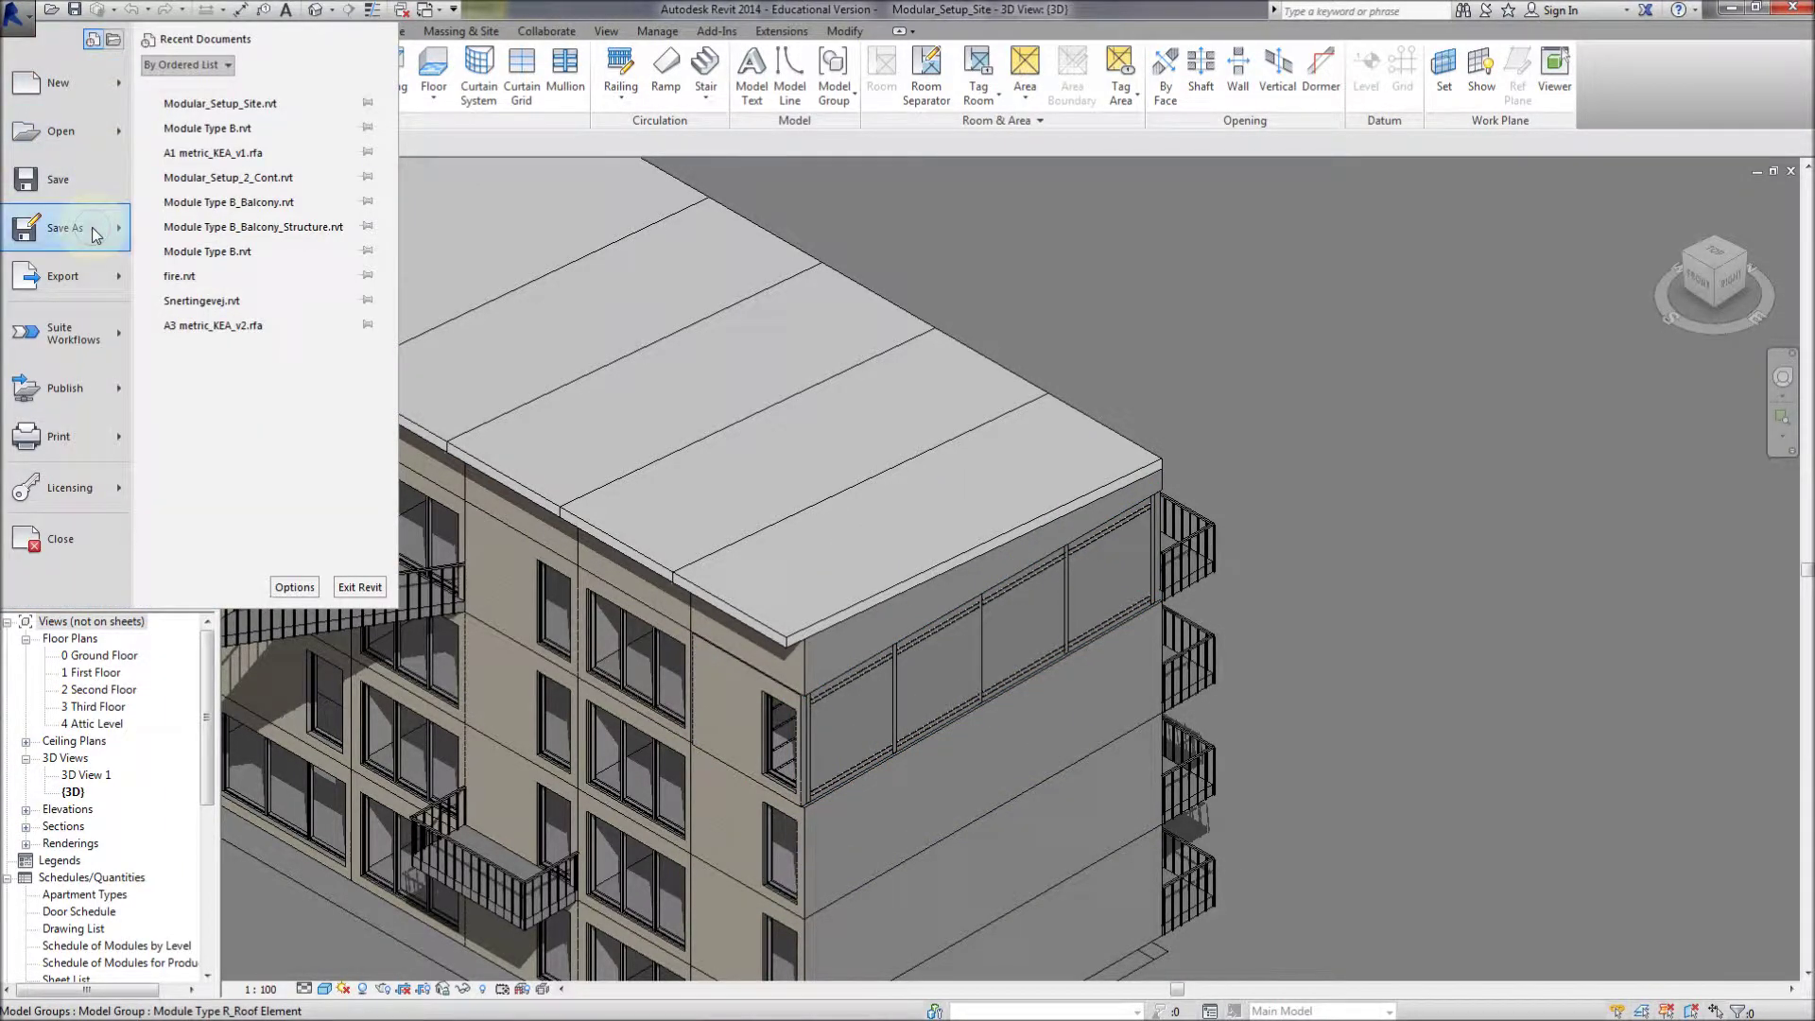
mouse_move(98, 235)
click(217, 113)
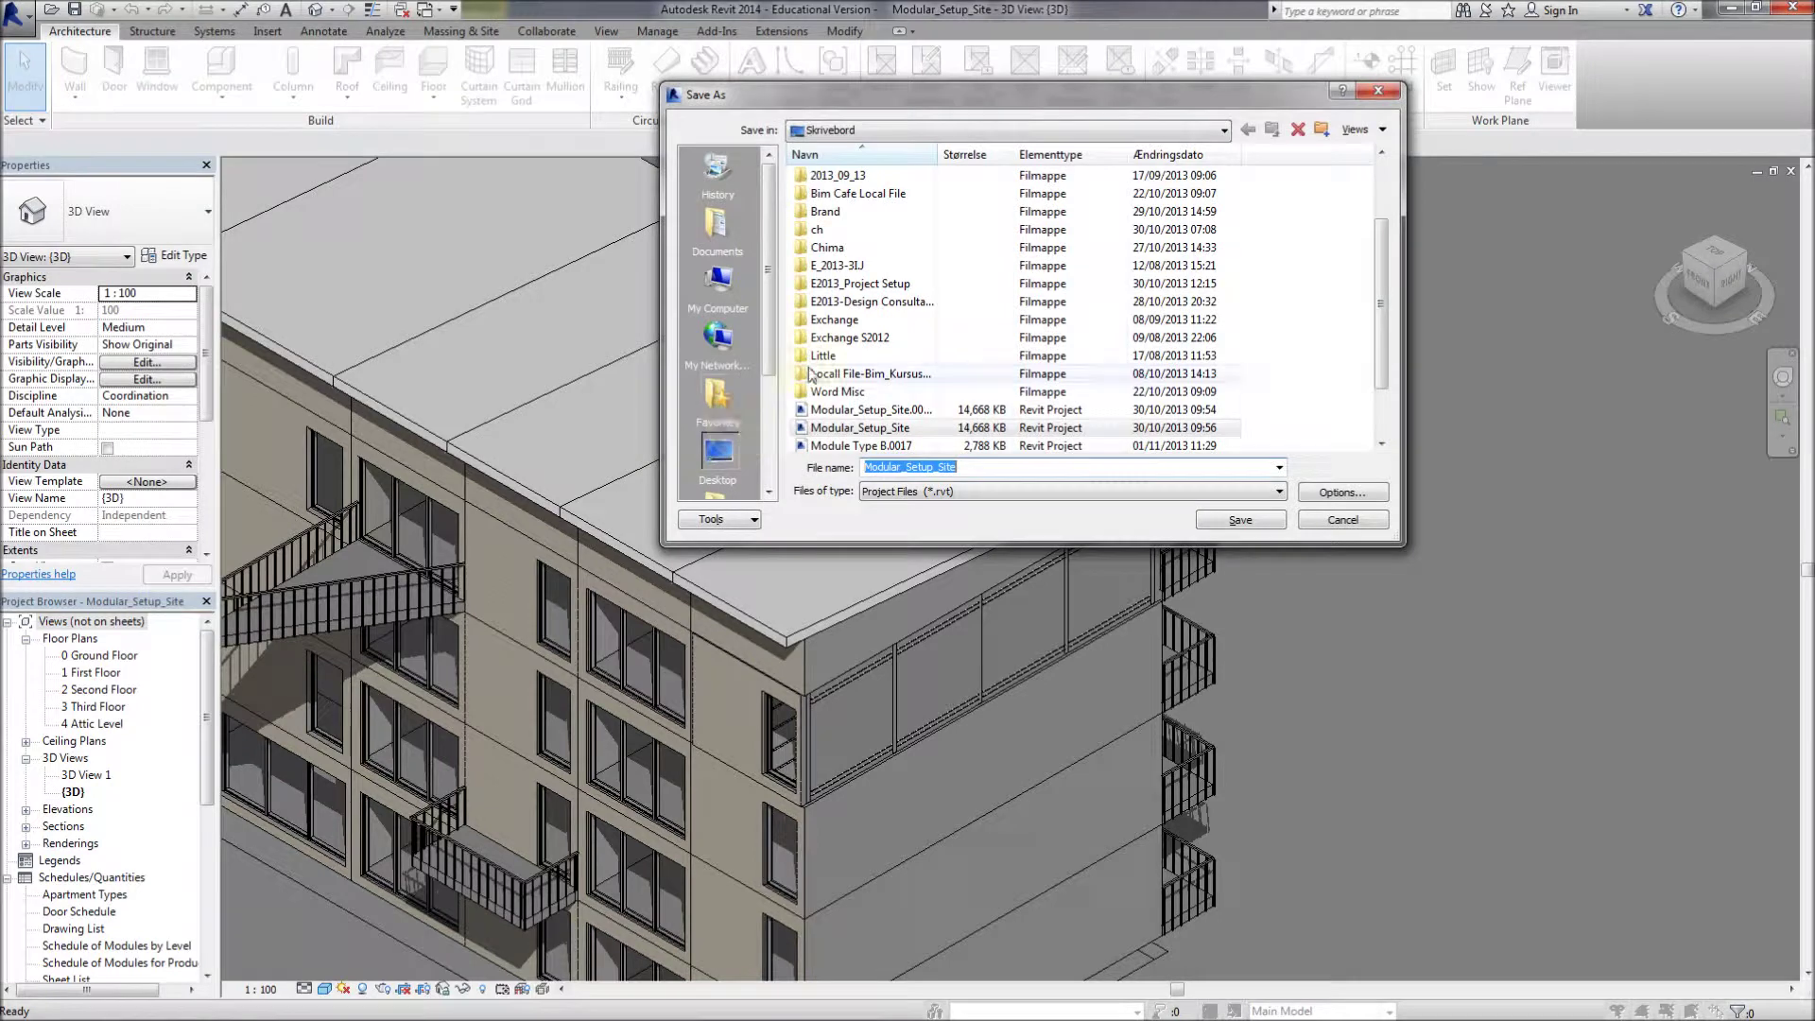
click(960, 467)
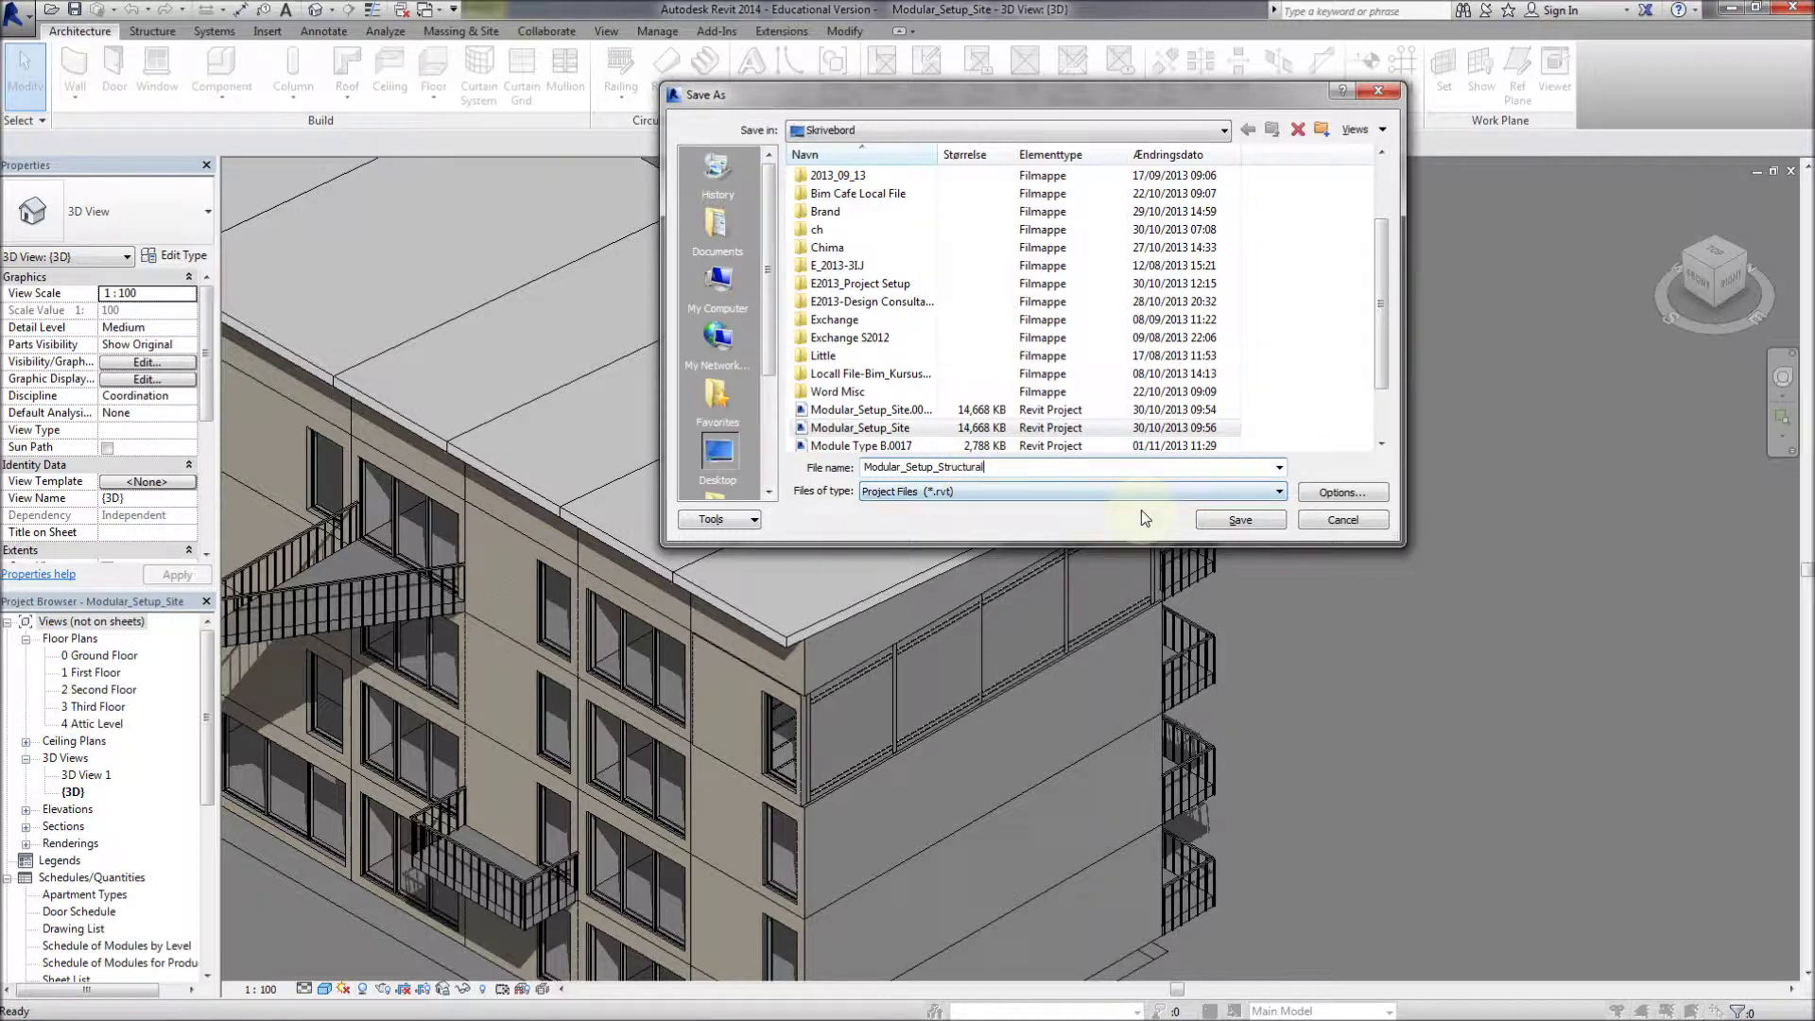
click(1236, 520)
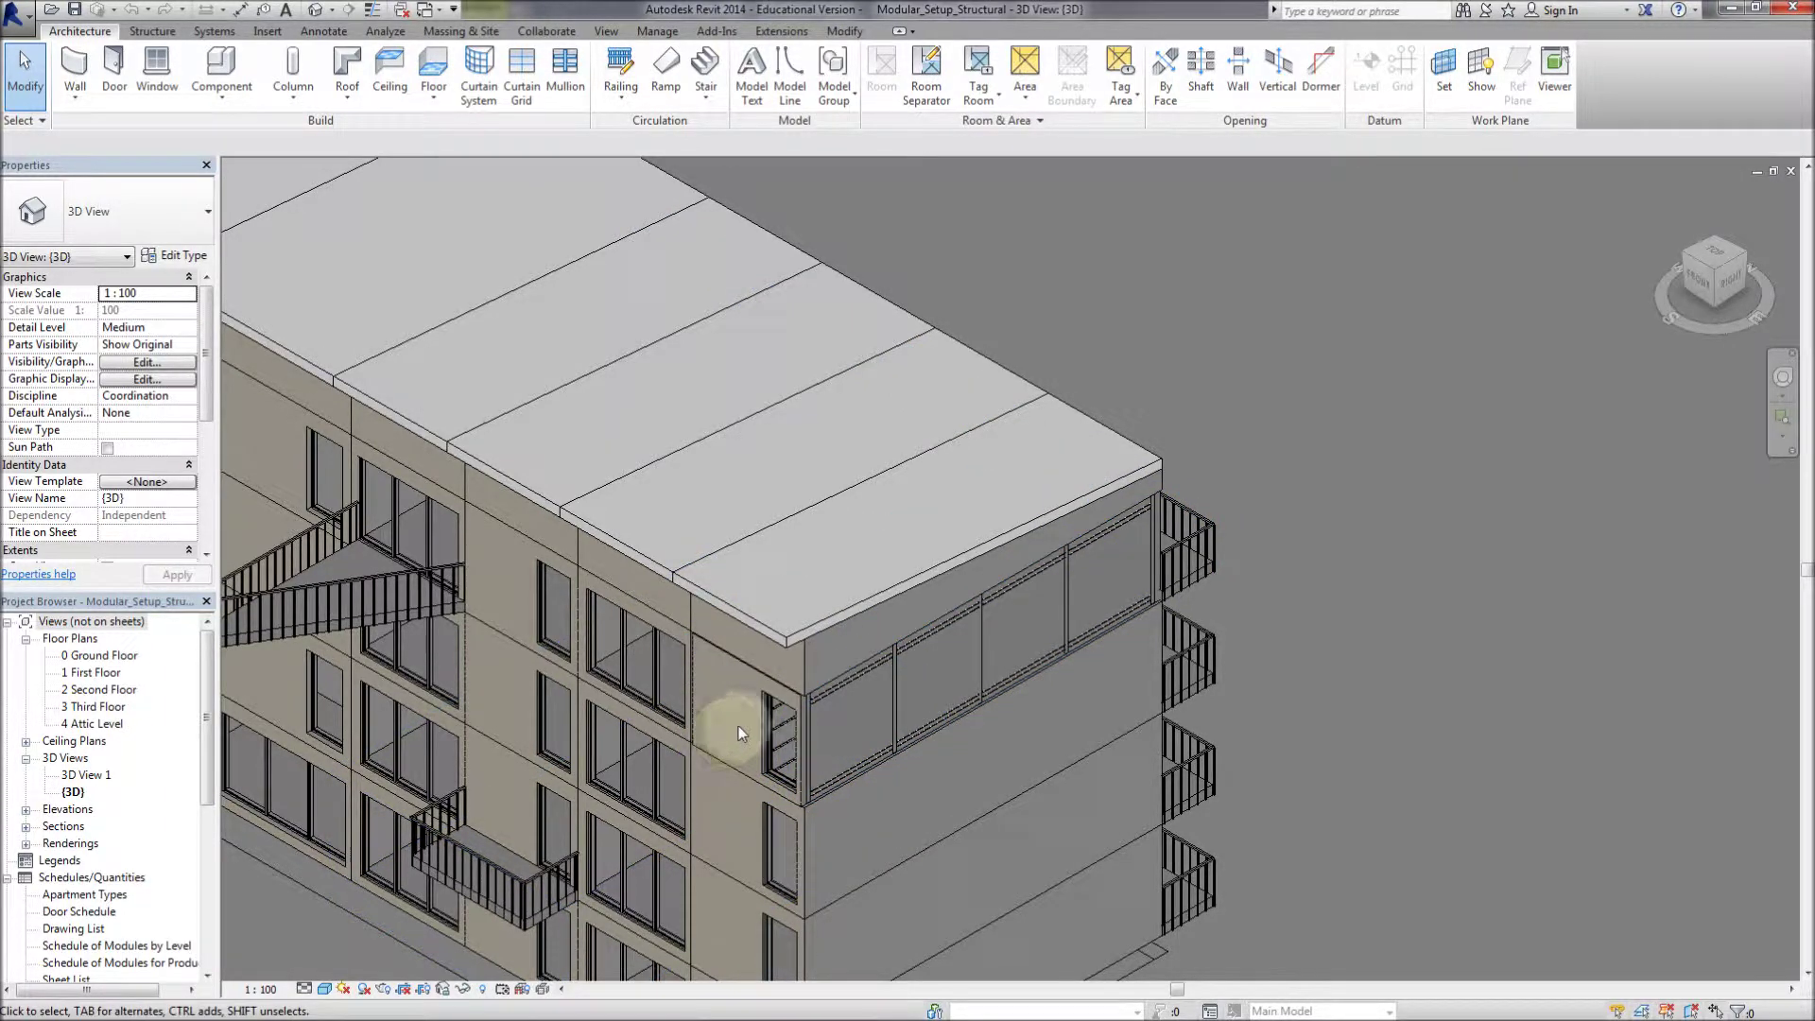
Bind the linked Module Type B model at the building's top corner without attached details, renaming the loaded group instead of replacing the existing one
click(712, 720)
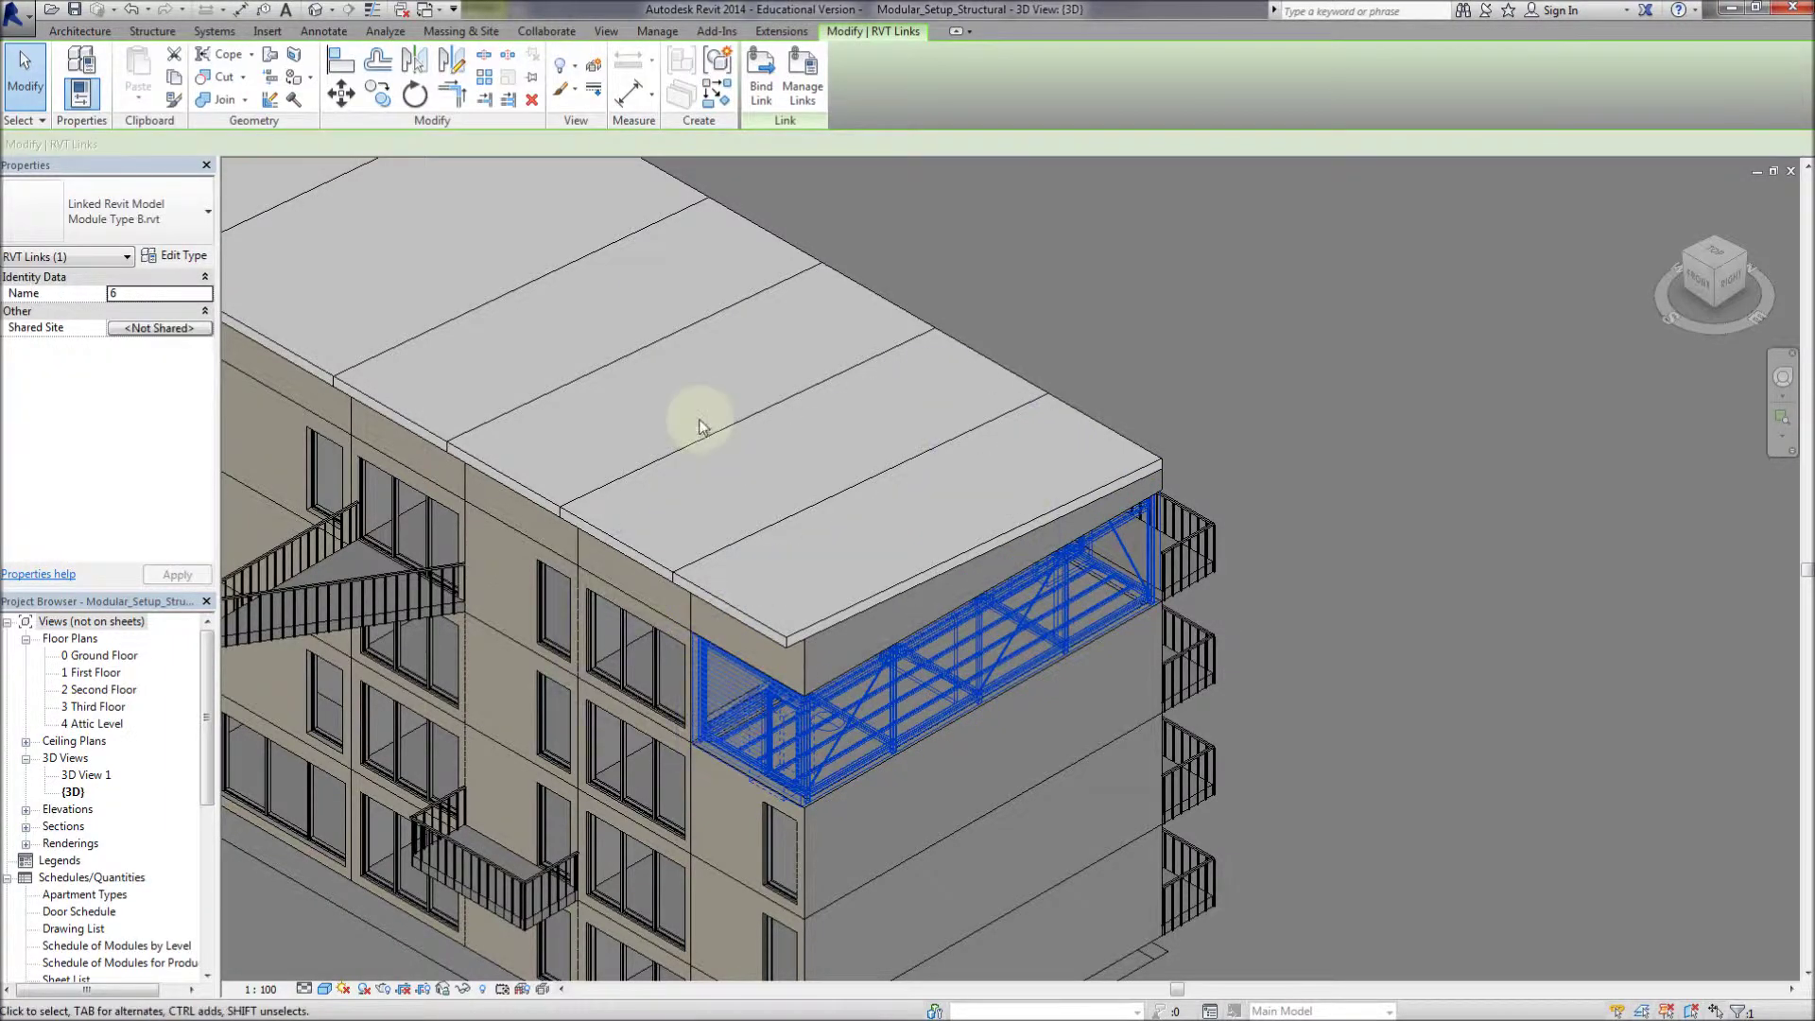
click(761, 91)
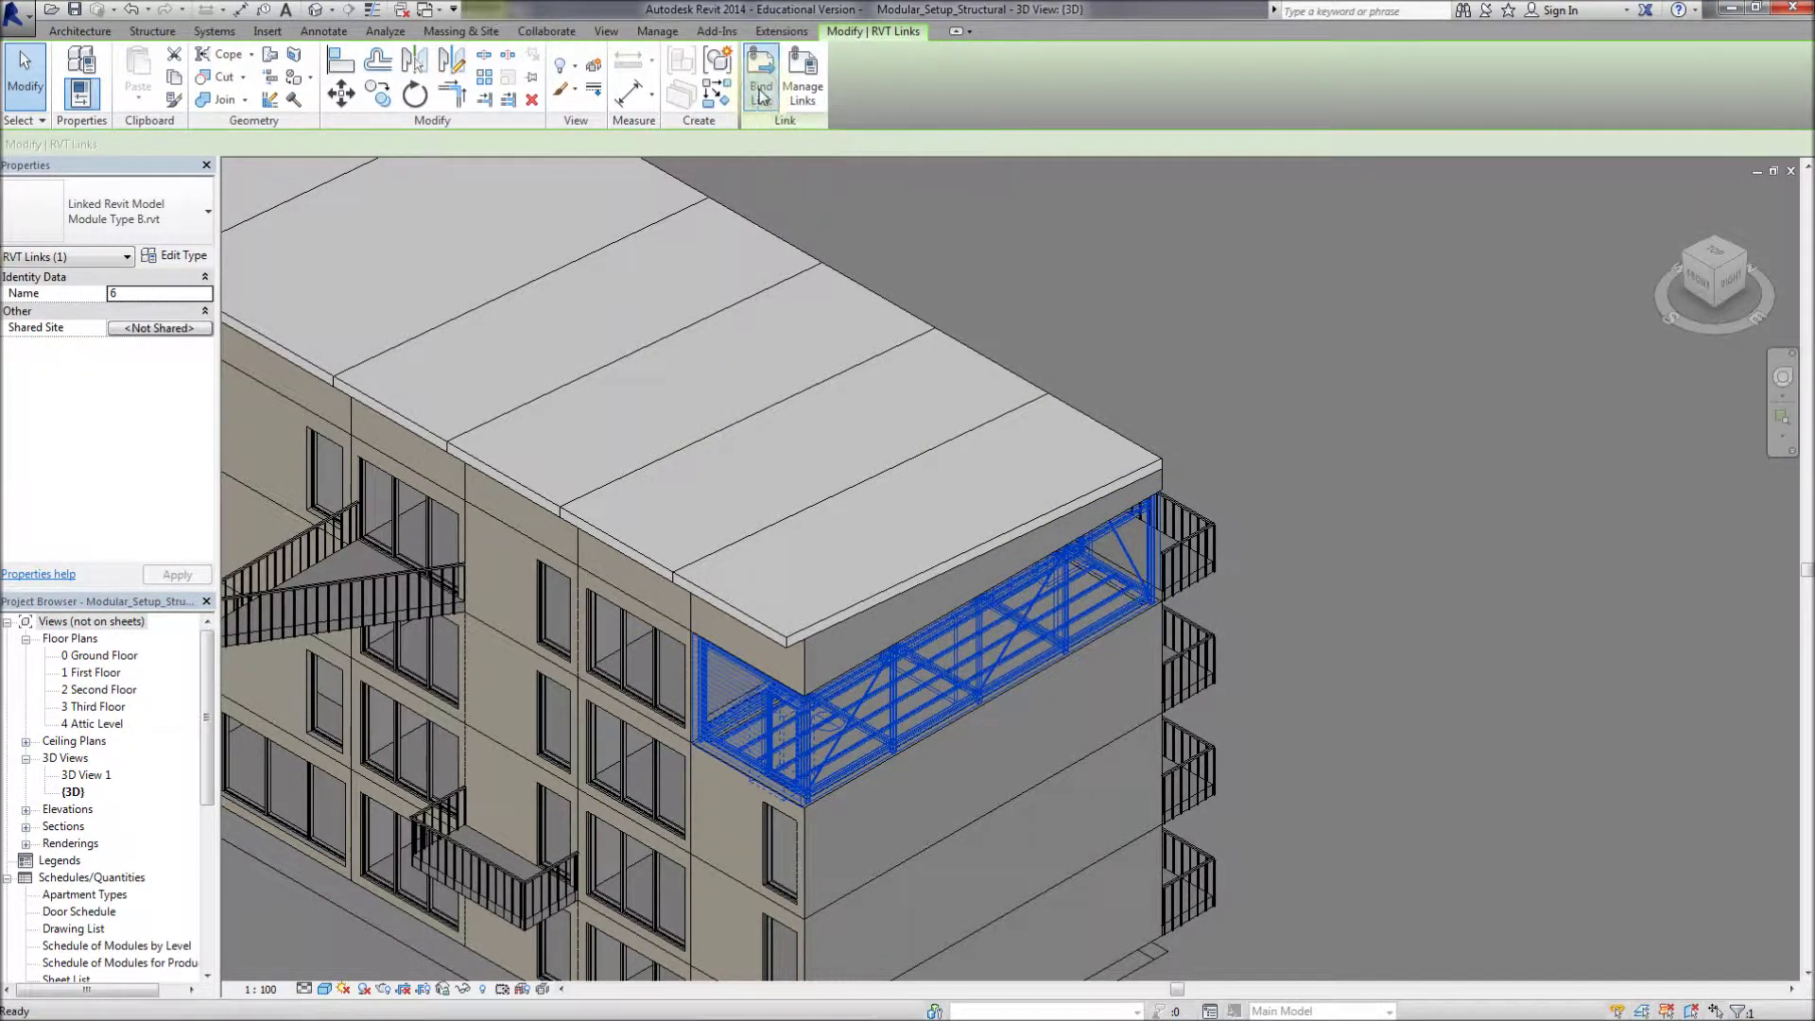
click(795, 473)
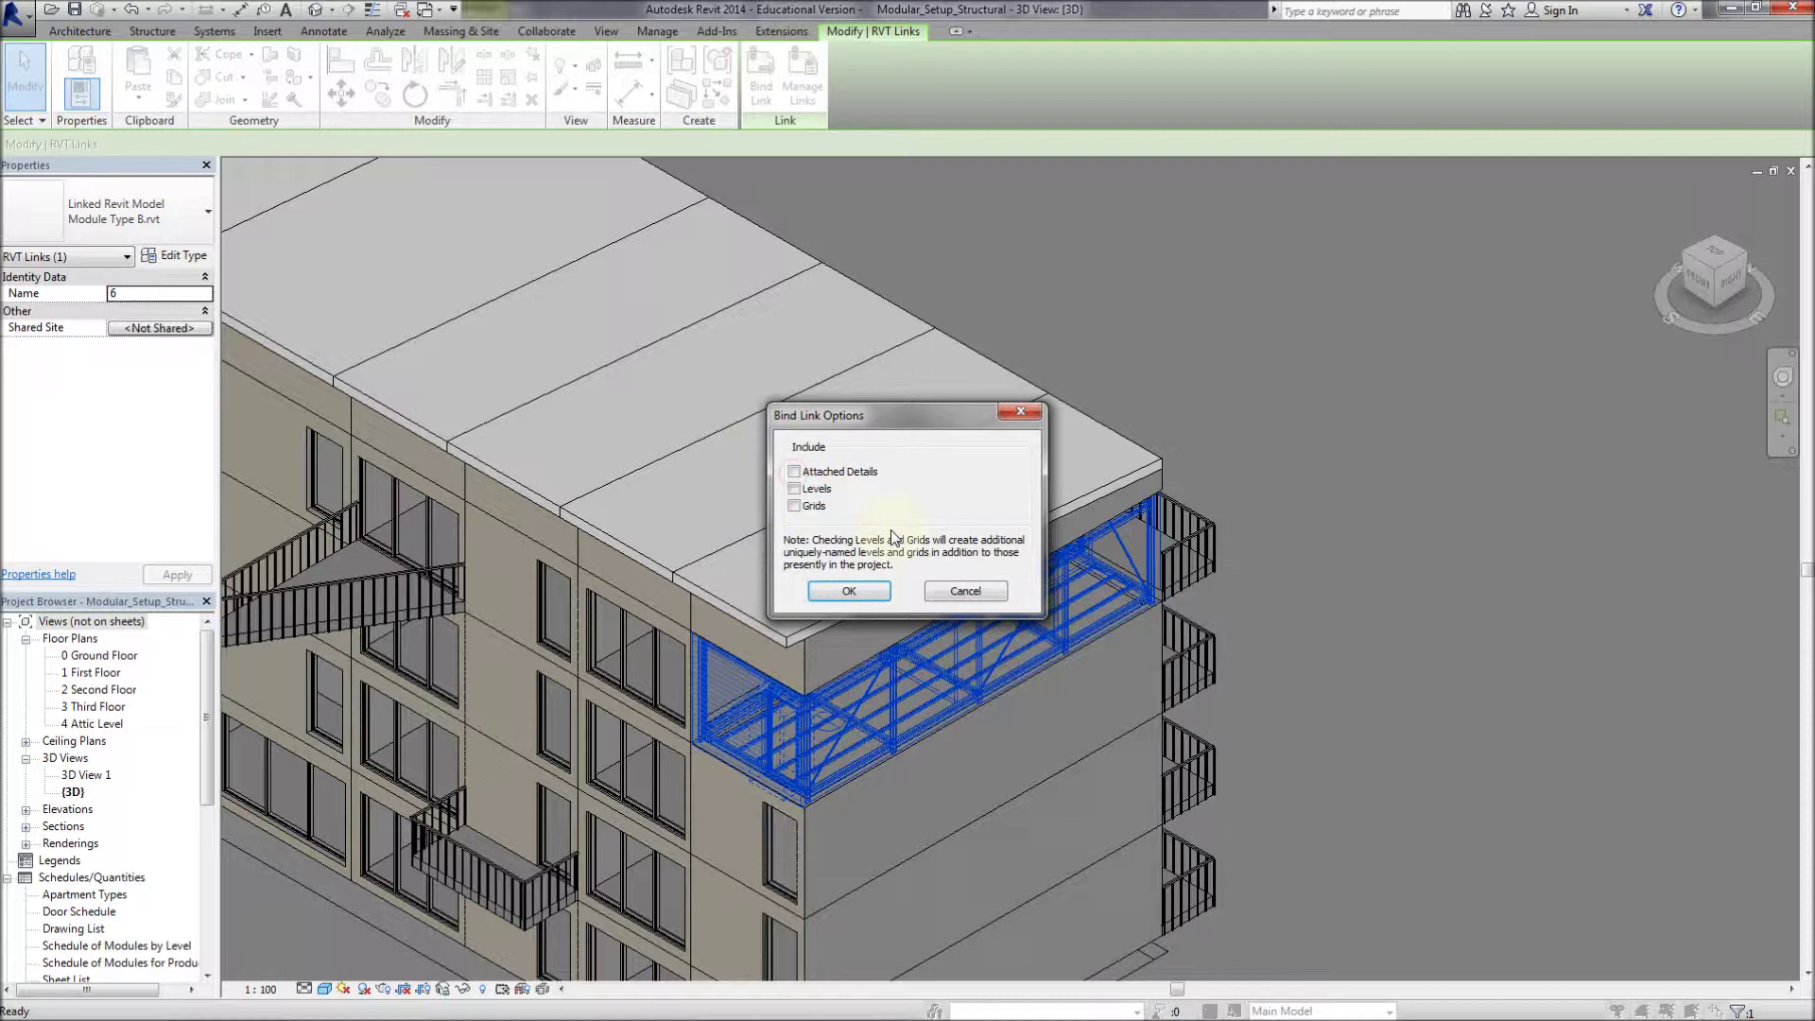
click(849, 590)
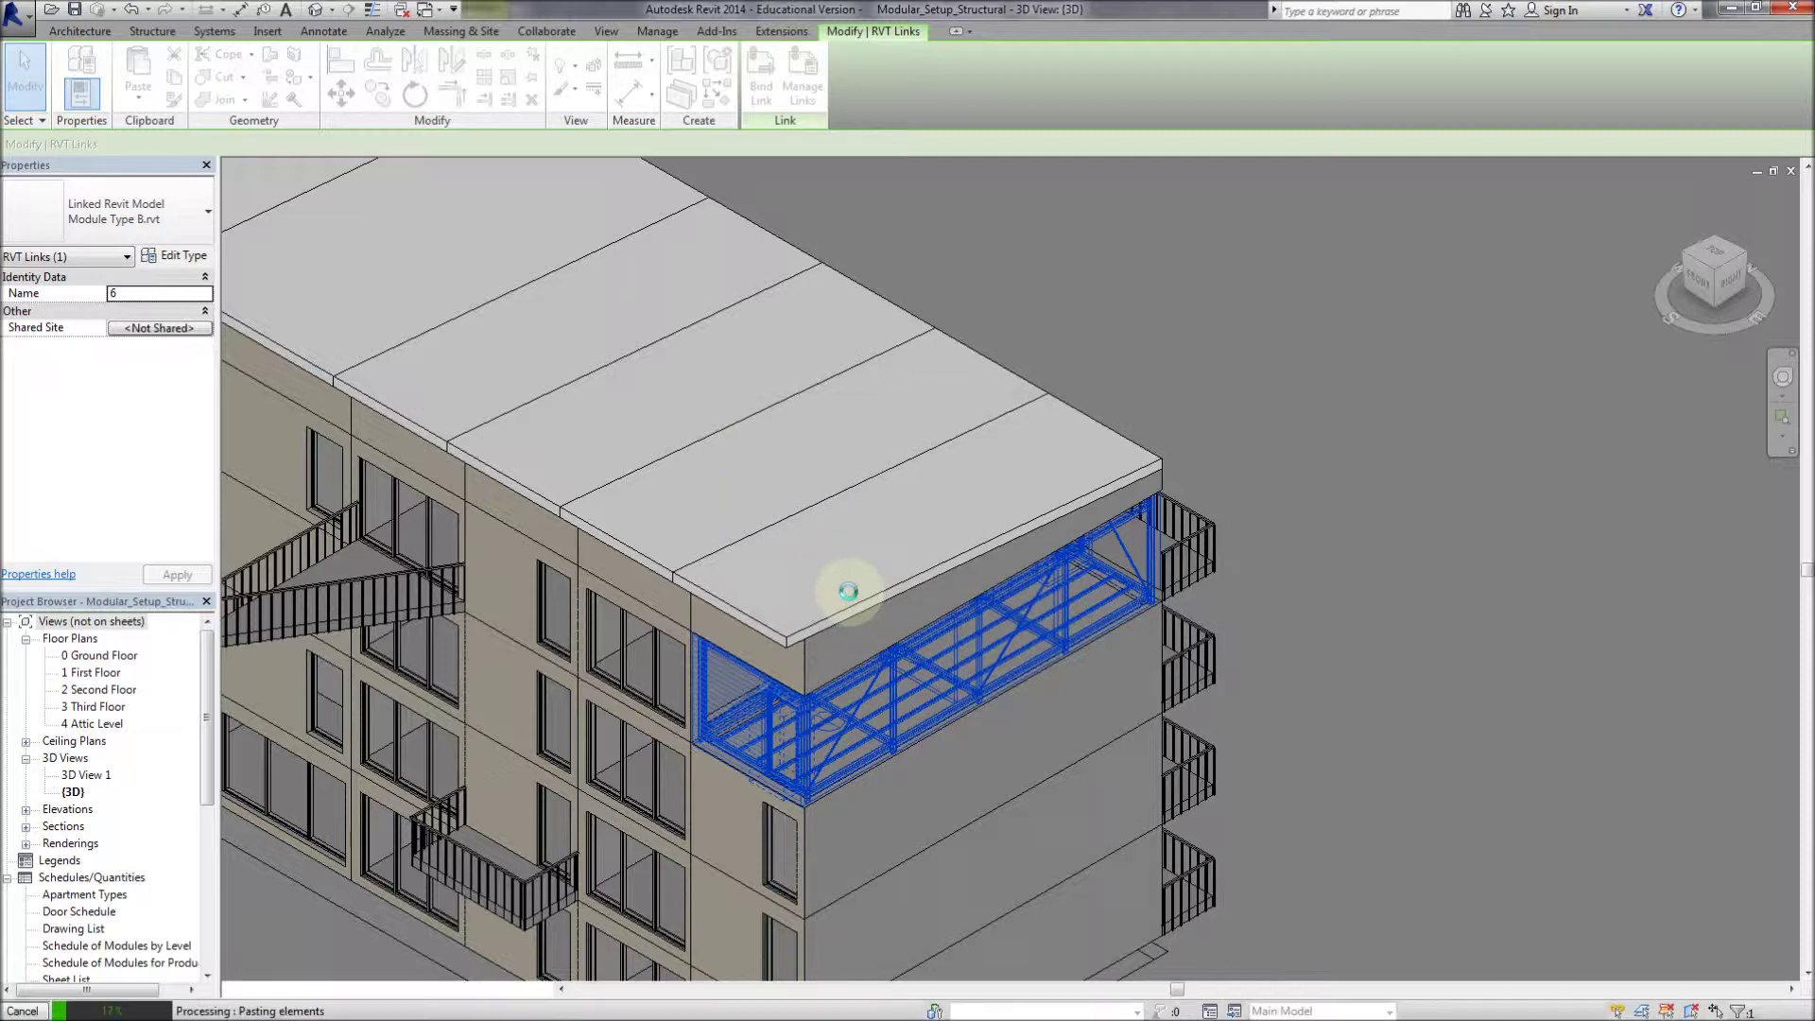
click(969, 601)
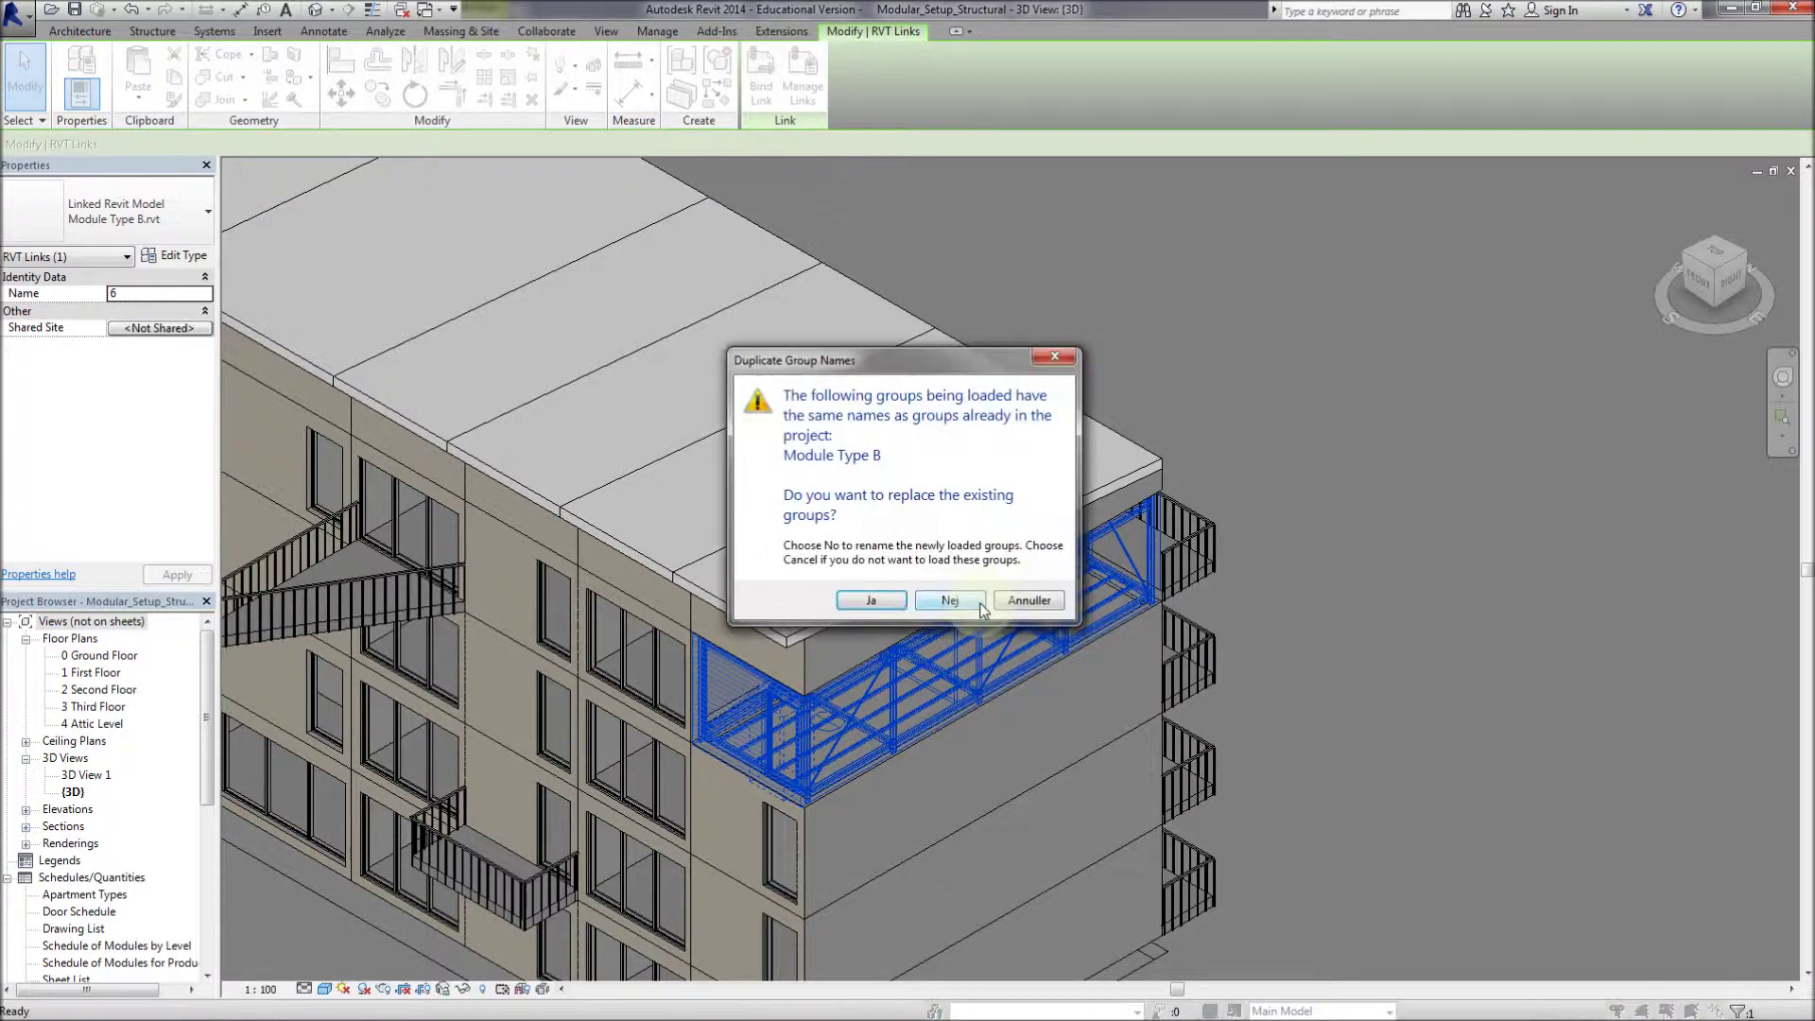
click(981, 610)
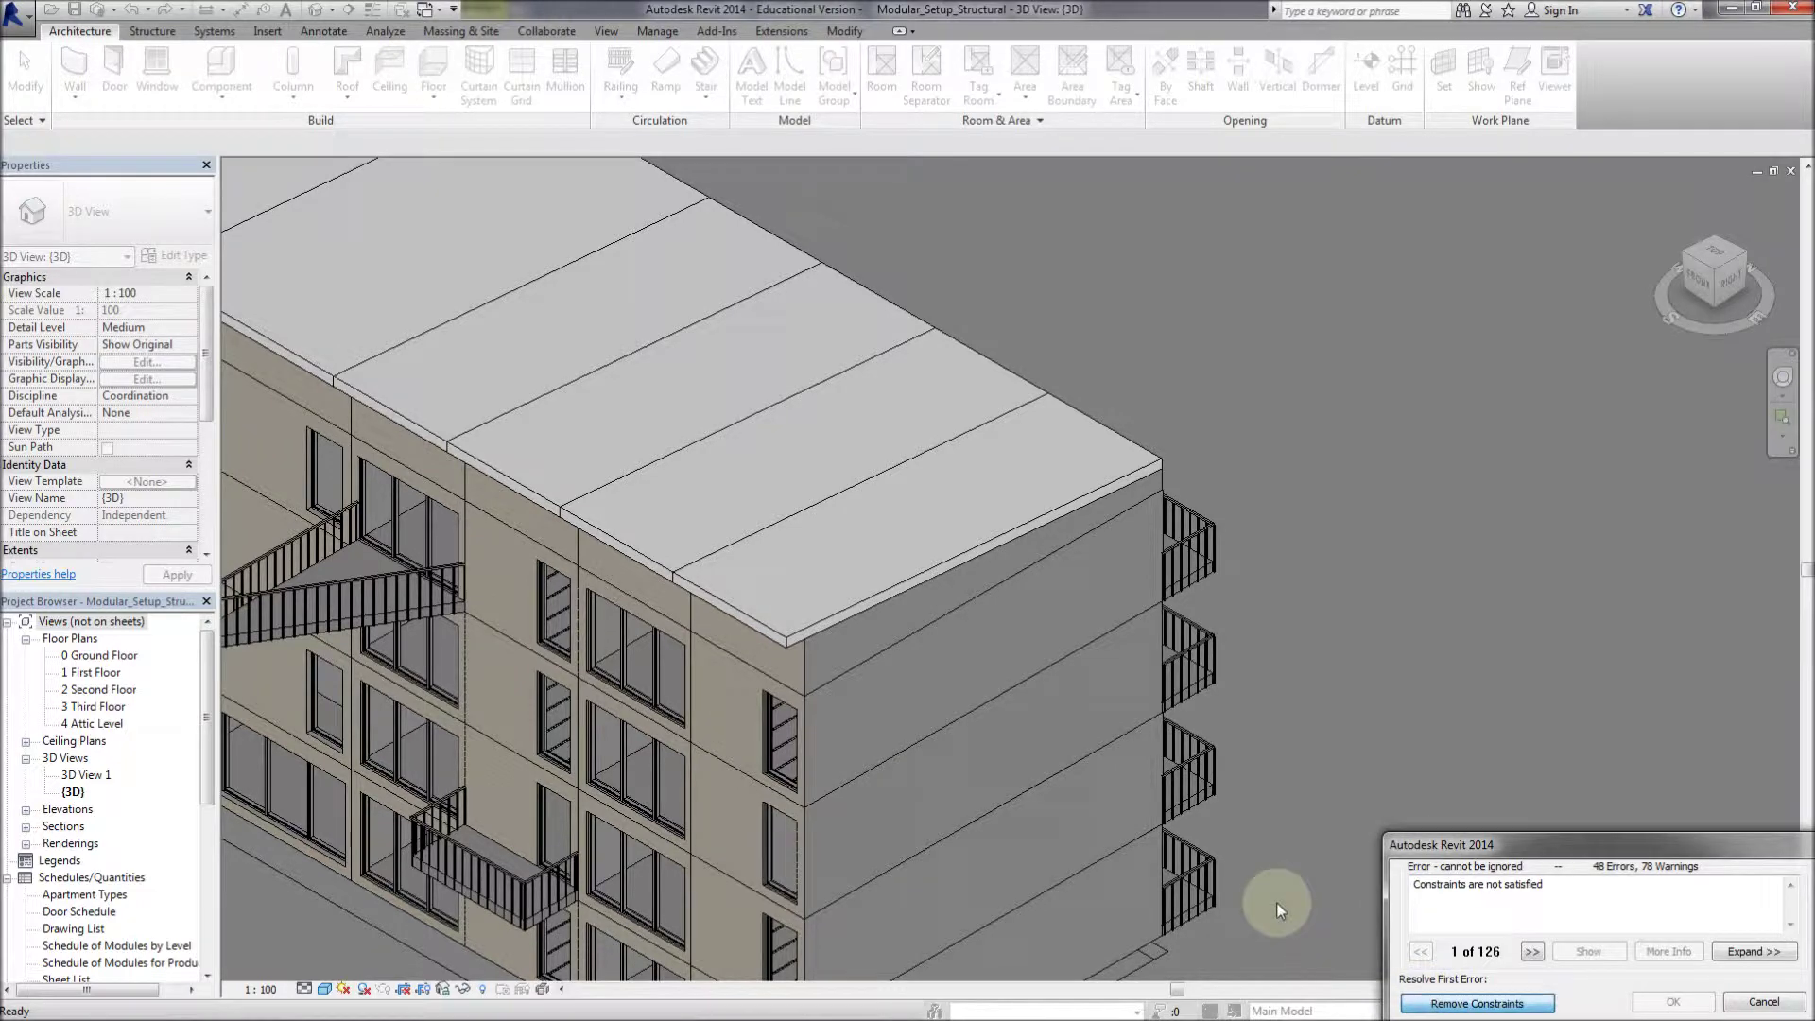
key(Escape)
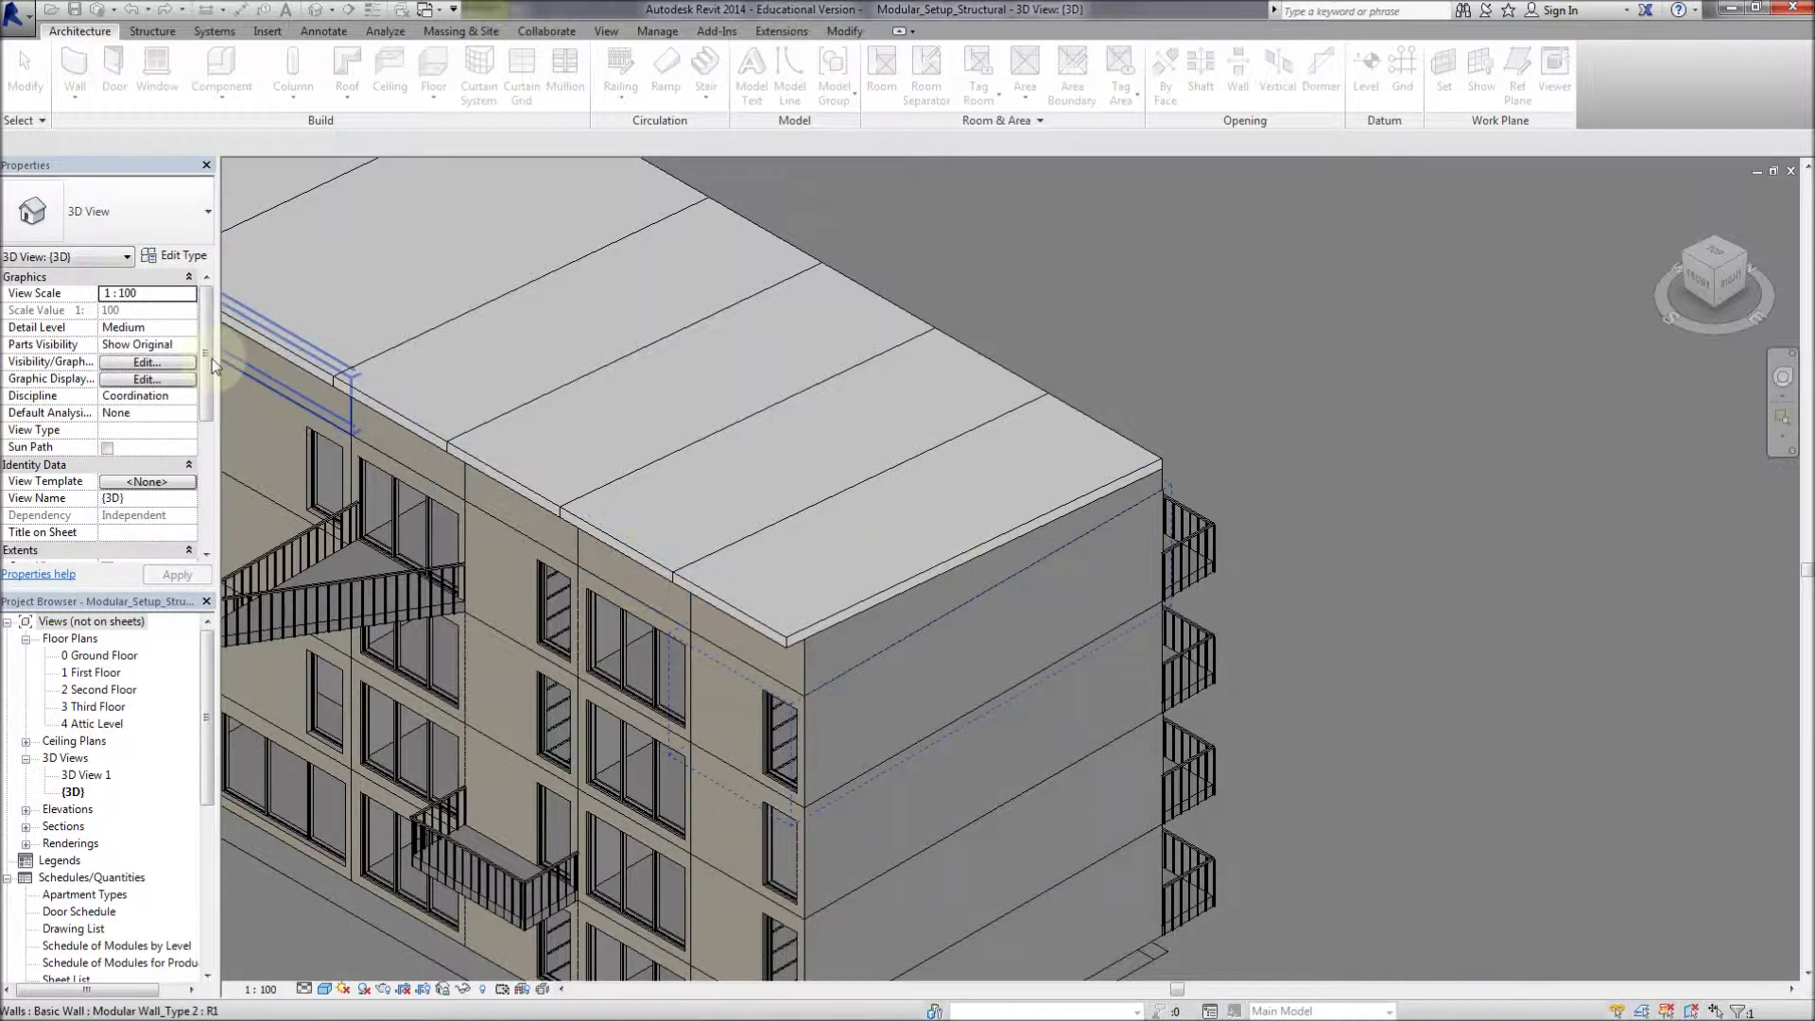
Hide every model category except the structural ones in the {3D} view's visibility overrides
click(143, 363)
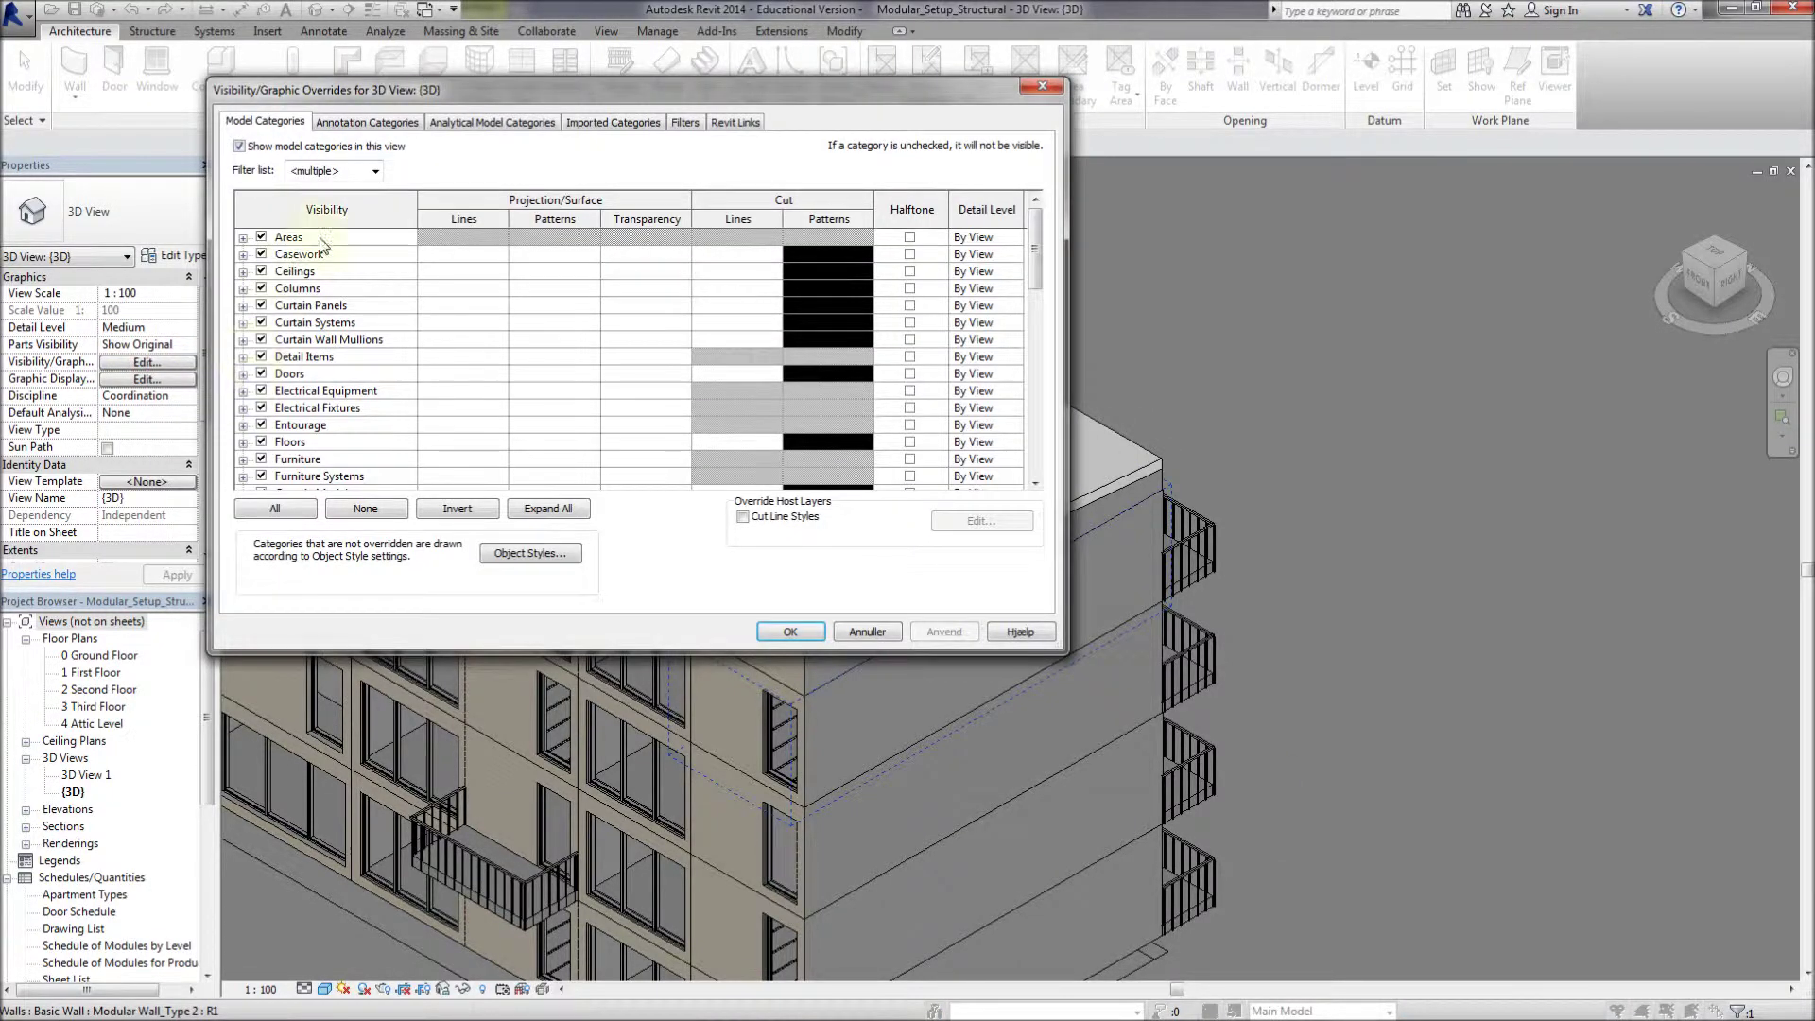
click(369, 238)
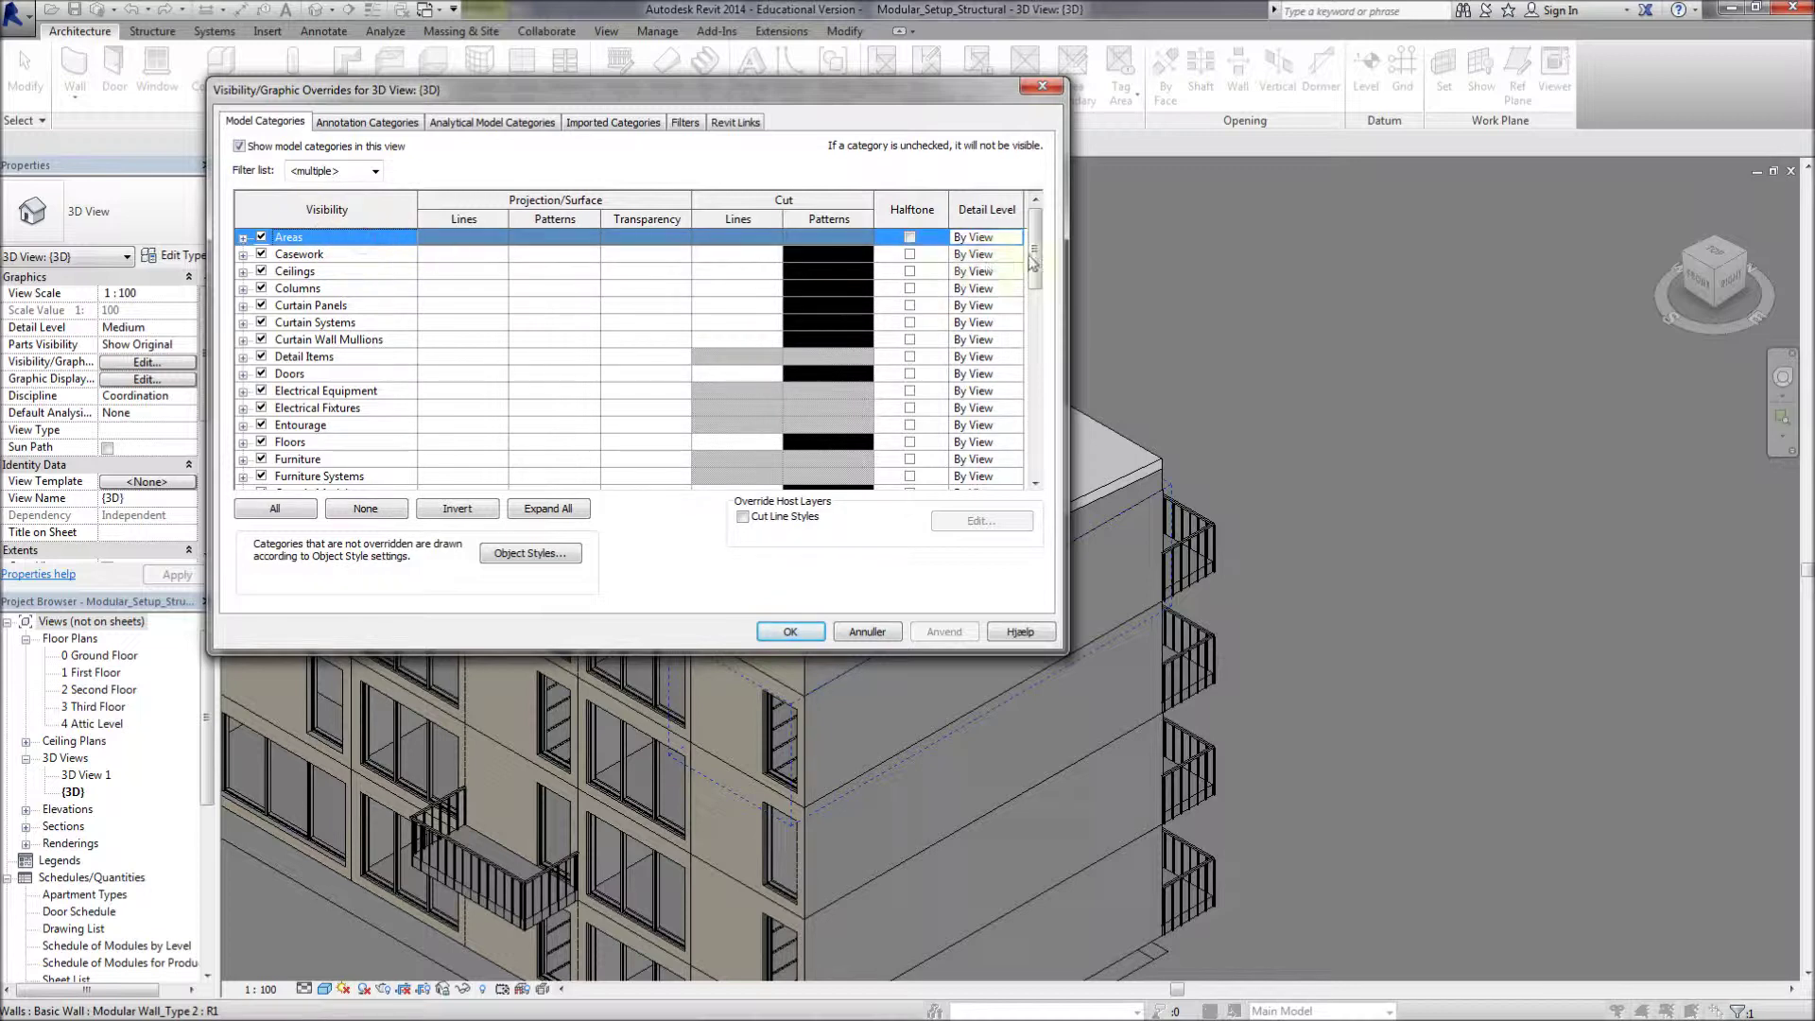
scroll(511, 397, down, 10)
shift+click(406, 478)
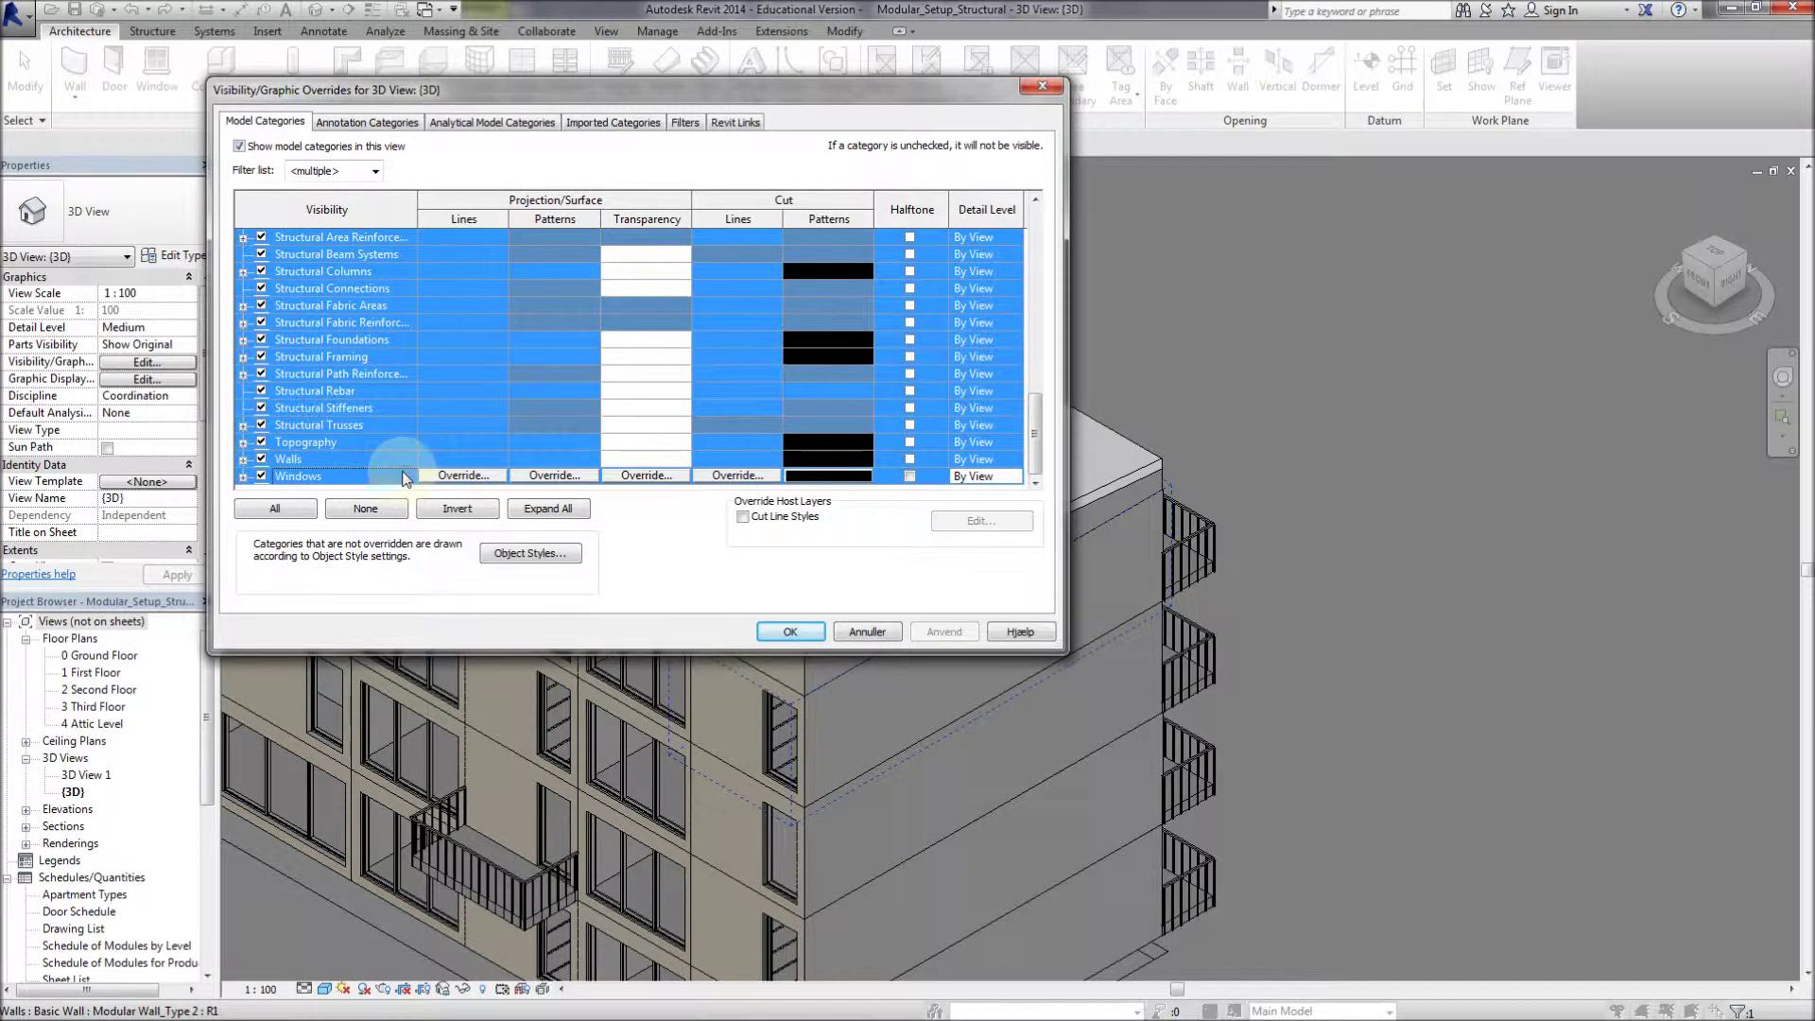
ctrl+click(298, 425)
ctrl+click(301, 408)
ctrl+click(303, 391)
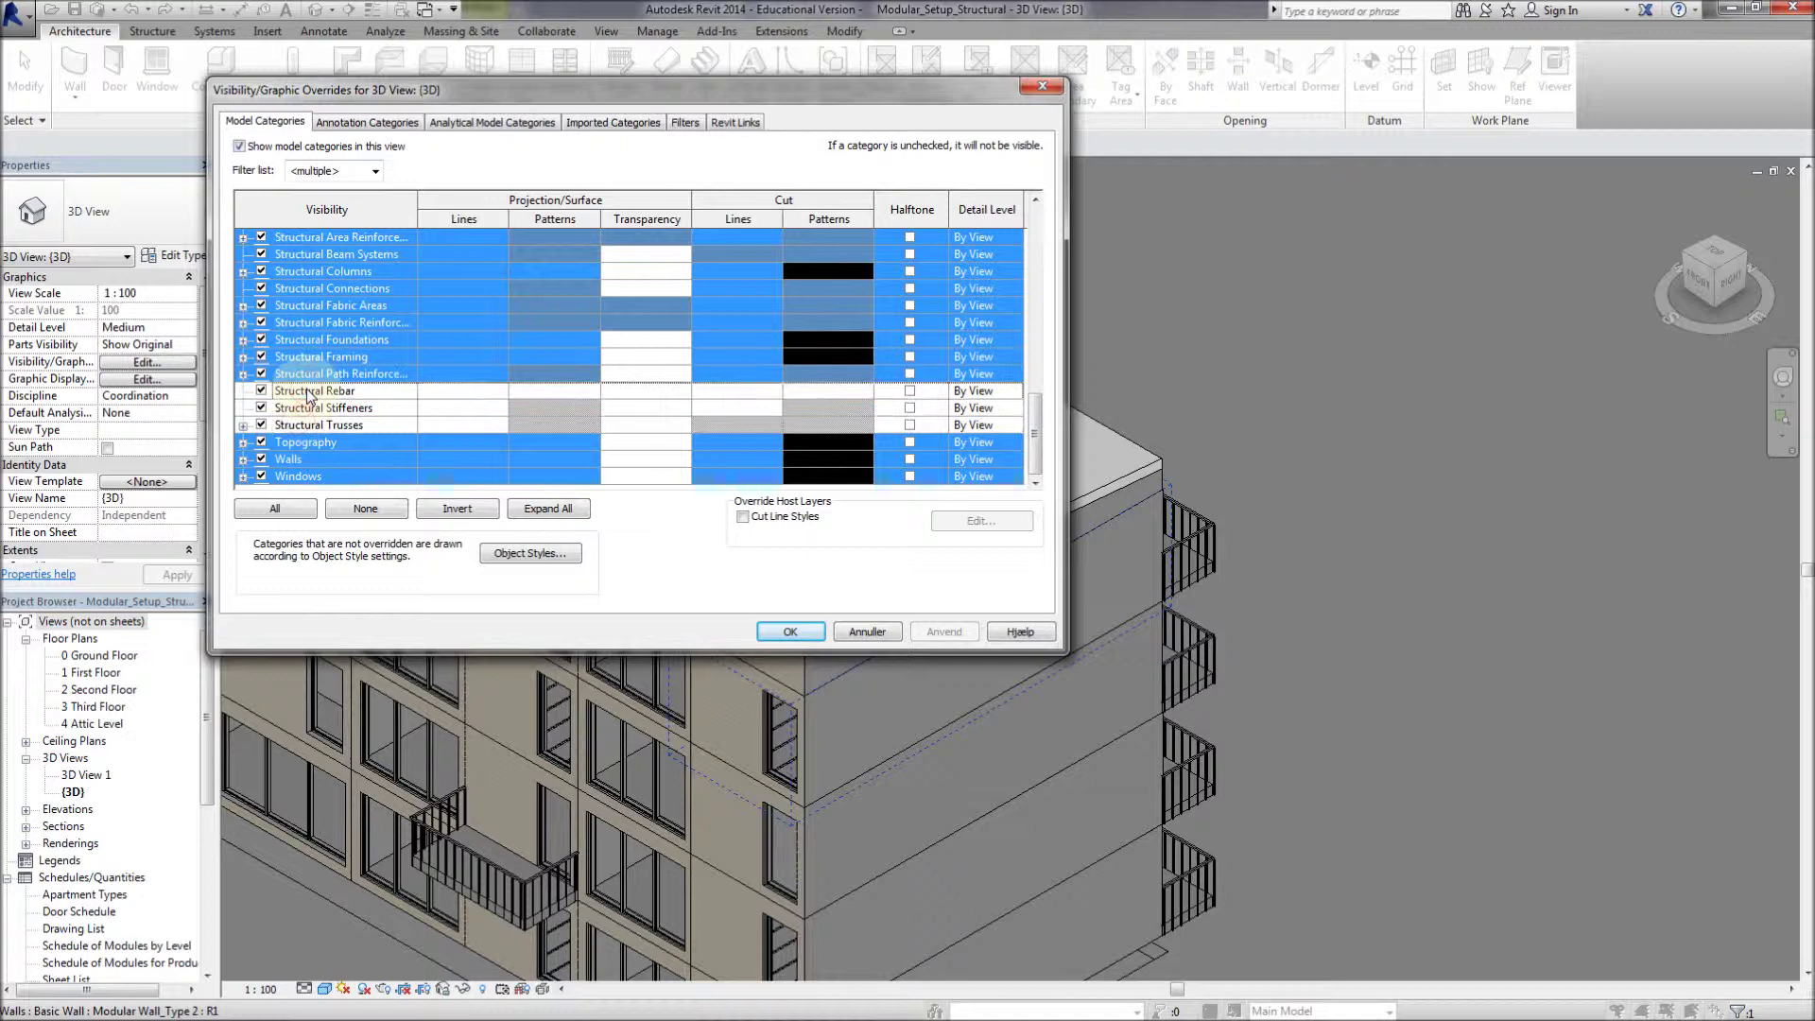
ctrl+click(306, 374)
ctrl+click(308, 358)
ctrl+drag(312, 350, 314, 343)
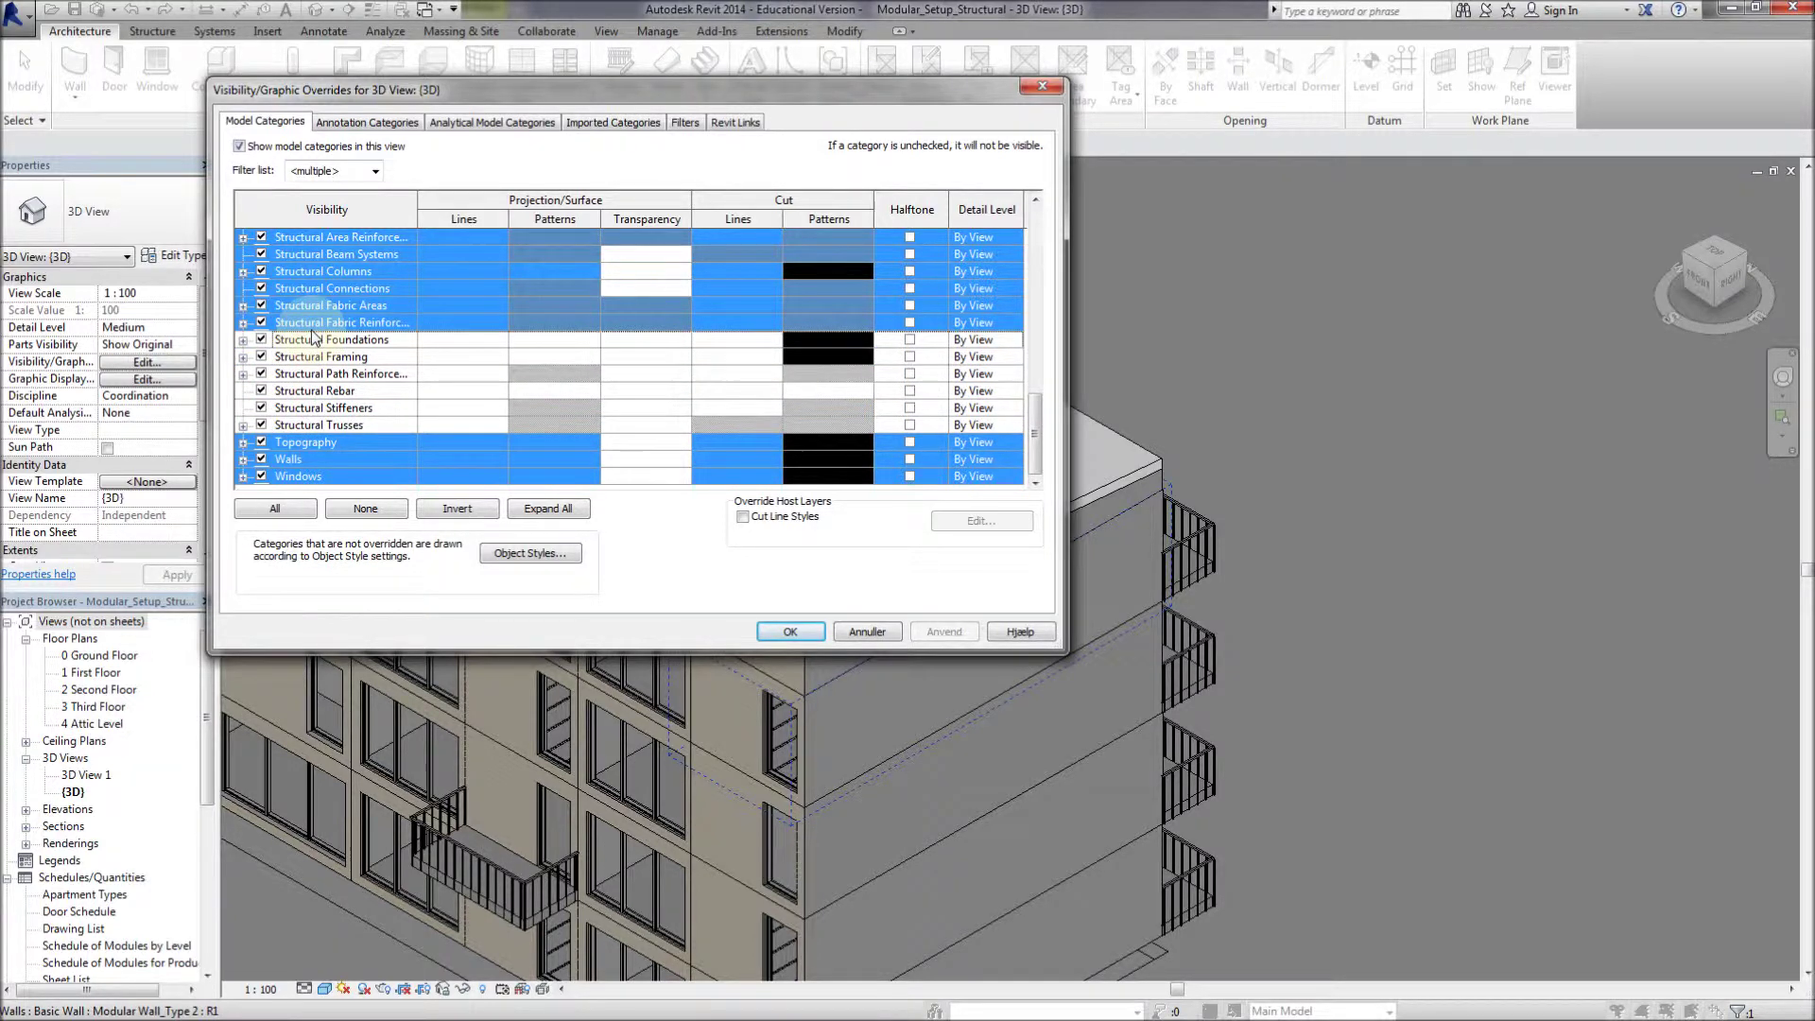
ctrl+drag(315, 331, 314, 325)
scroll(314, 325, up, 2)
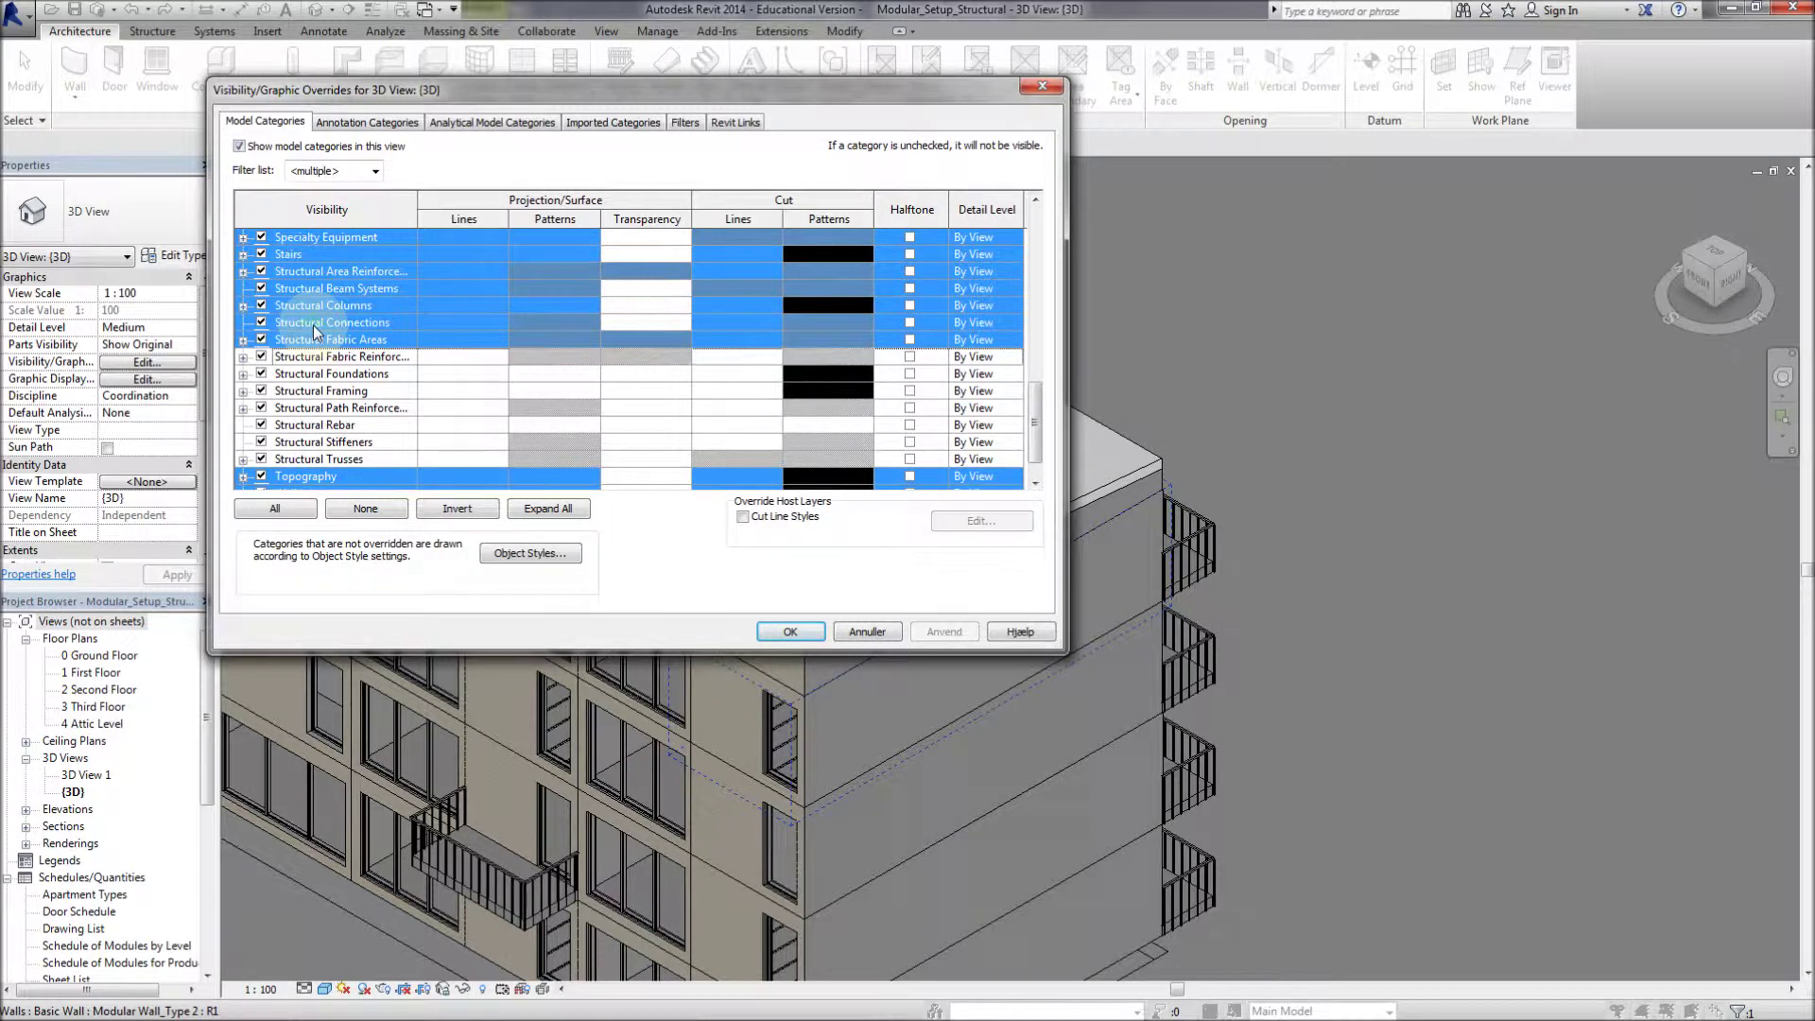
ctrl+click(317, 304)
ctrl+click(317, 288)
ctrl+click(316, 271)
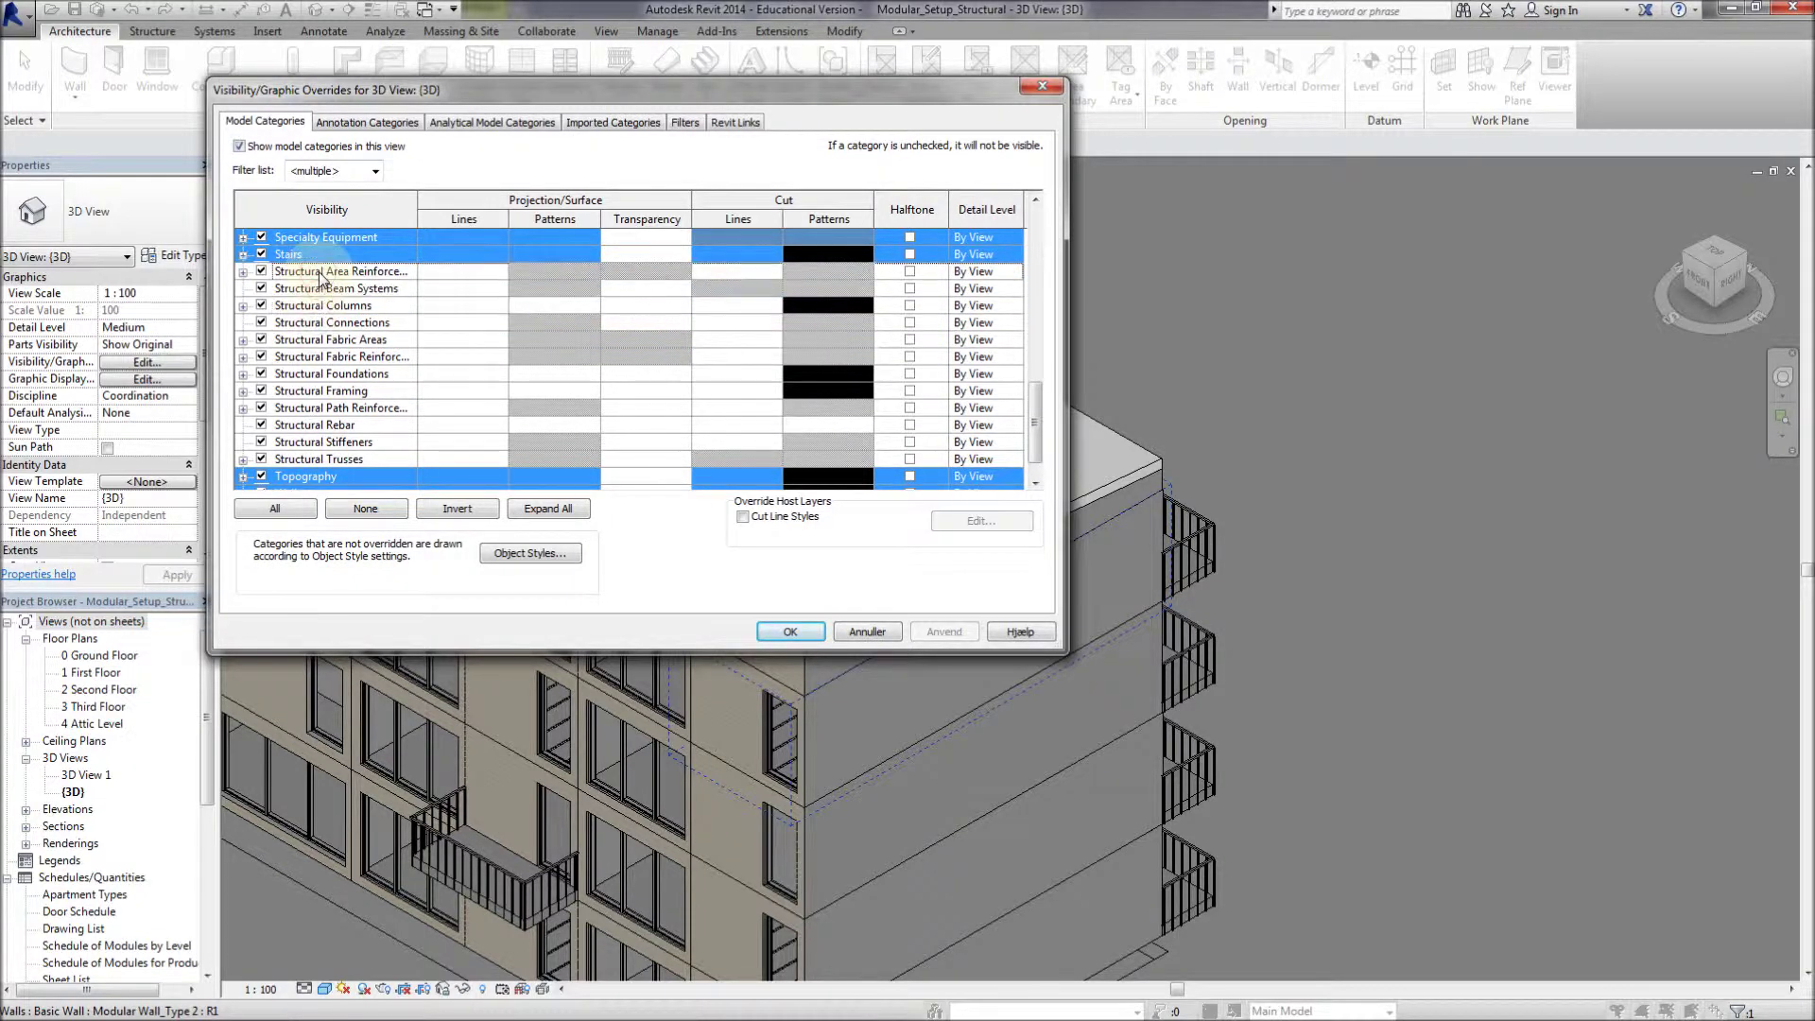
click(261, 475)
click(933, 631)
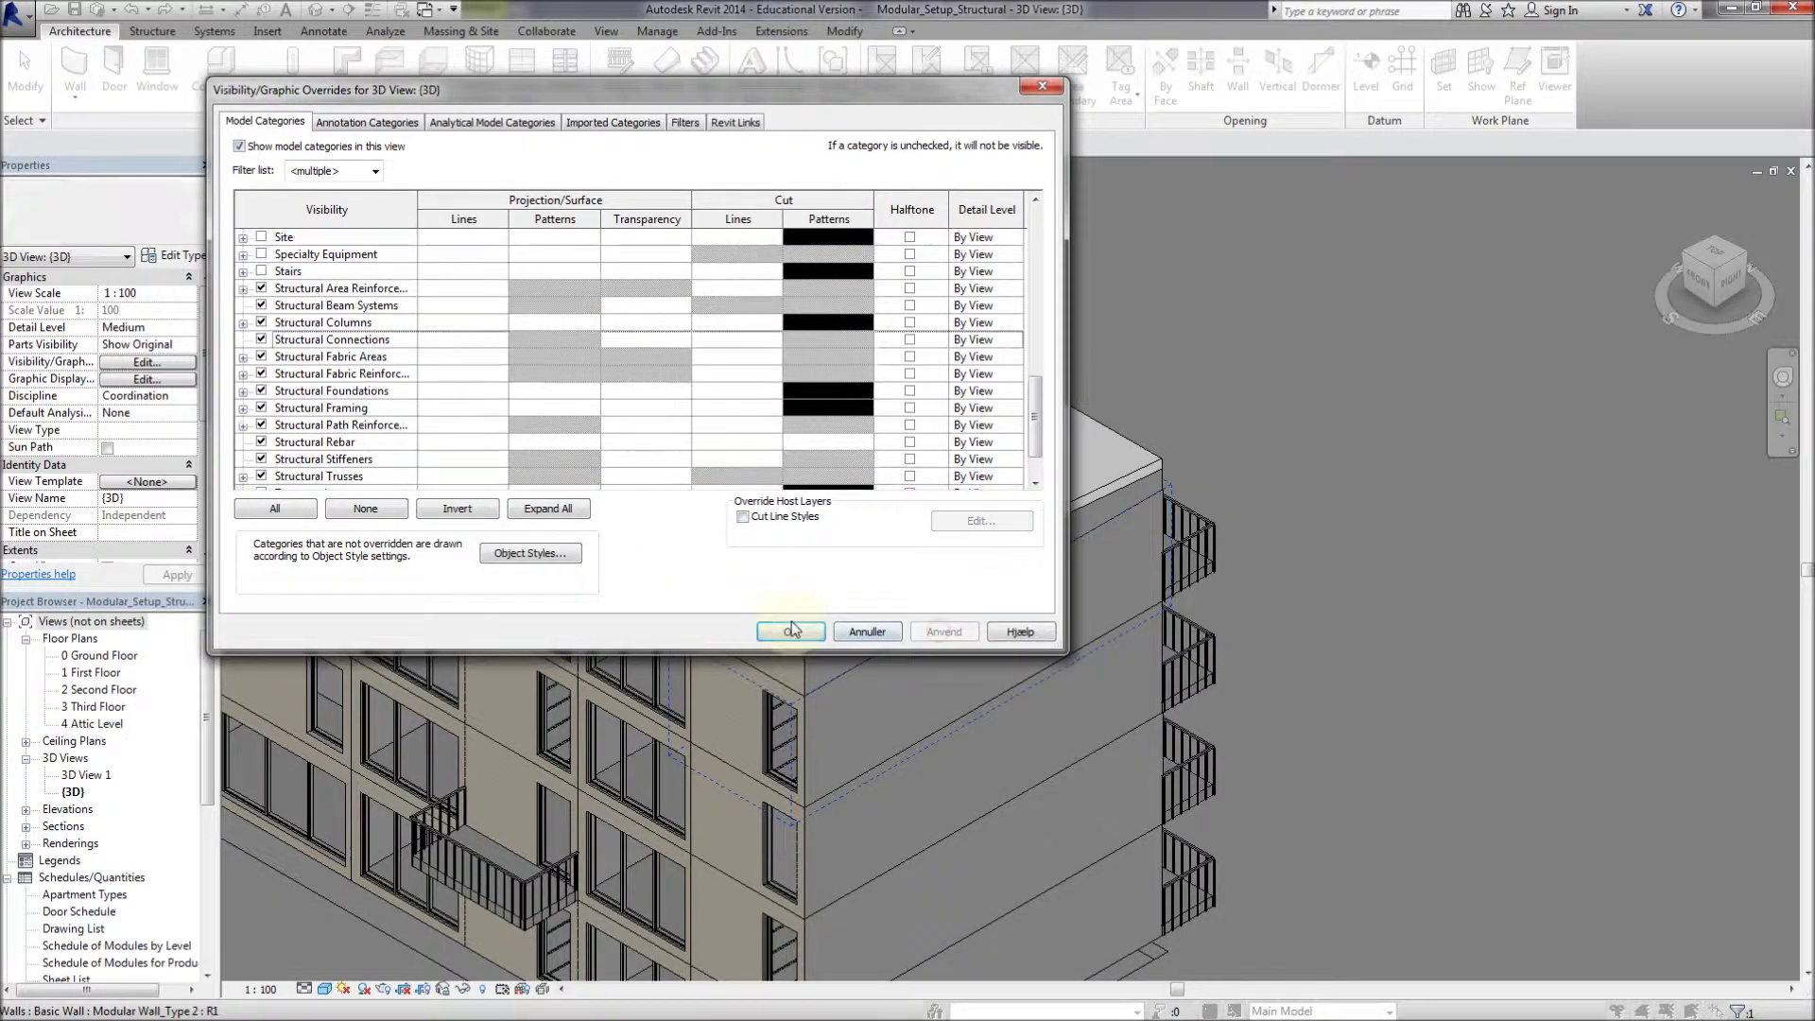
click(791, 632)
Clear the module selection and set the {3D} view's visual style to Hidden Line
middle_drag(508, 635, 931, 533)
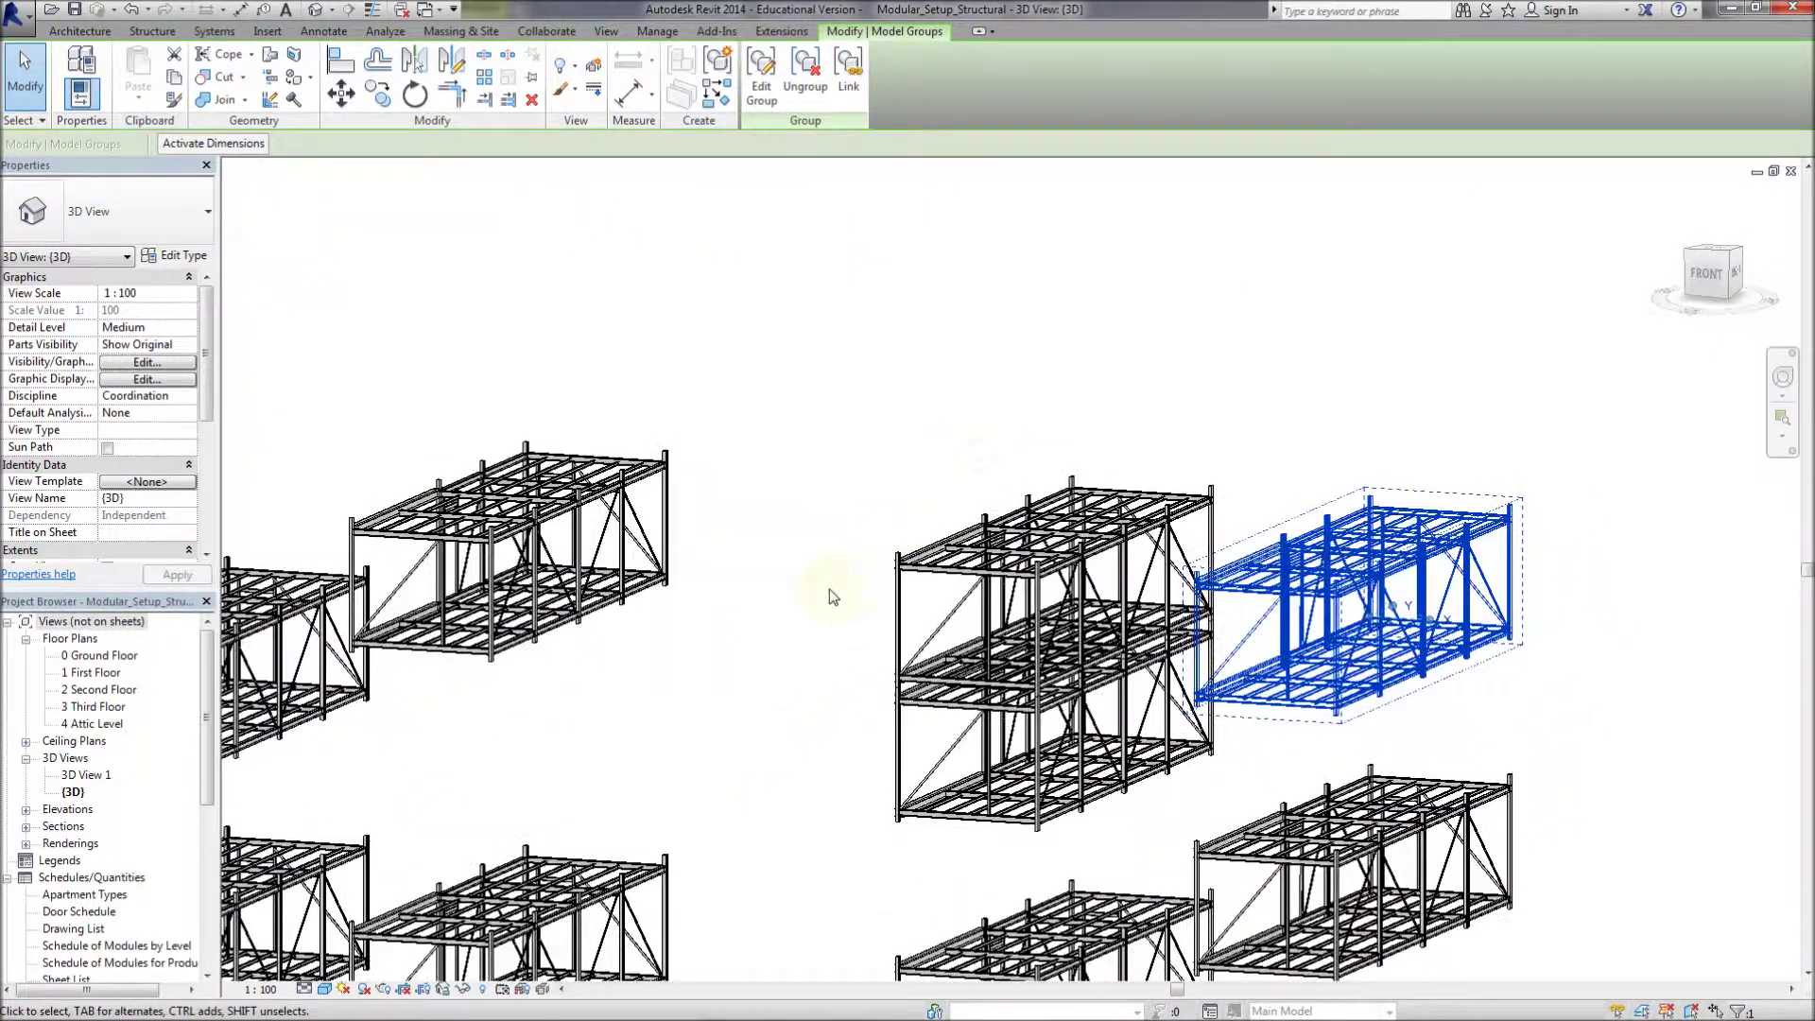
click(832, 592)
scroll(907, 680, up, 8)
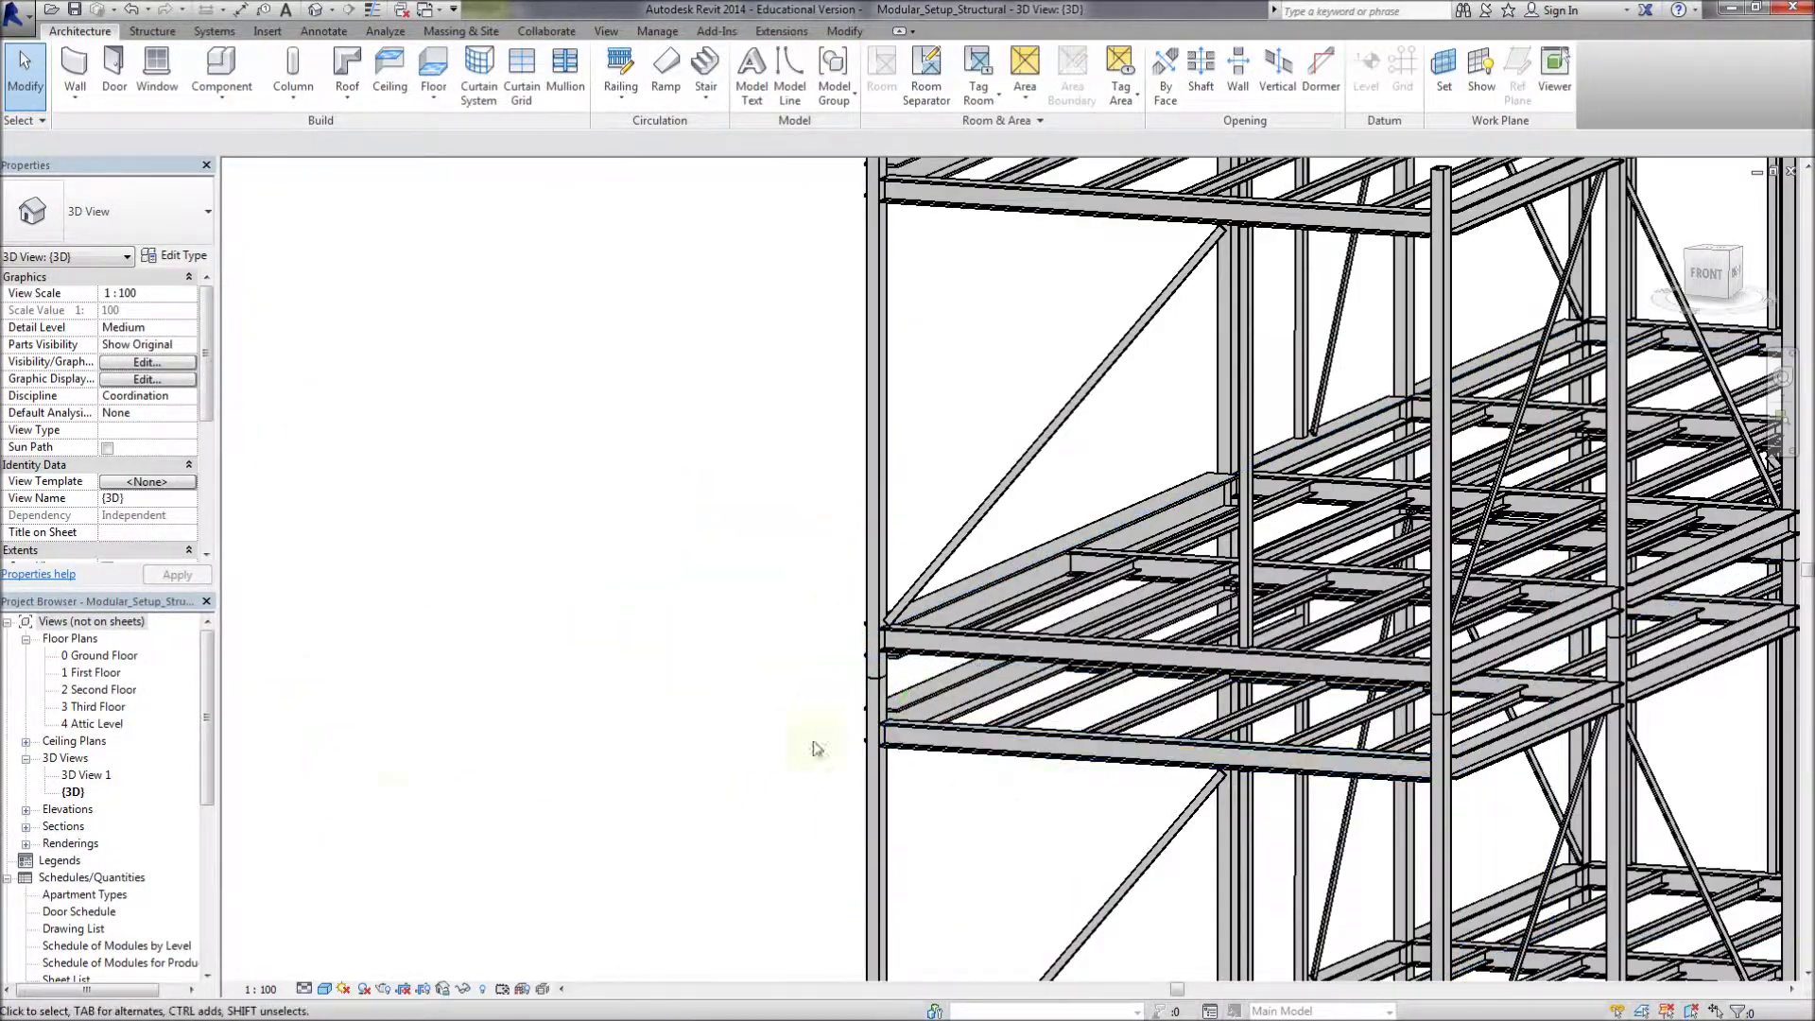
click(305, 989)
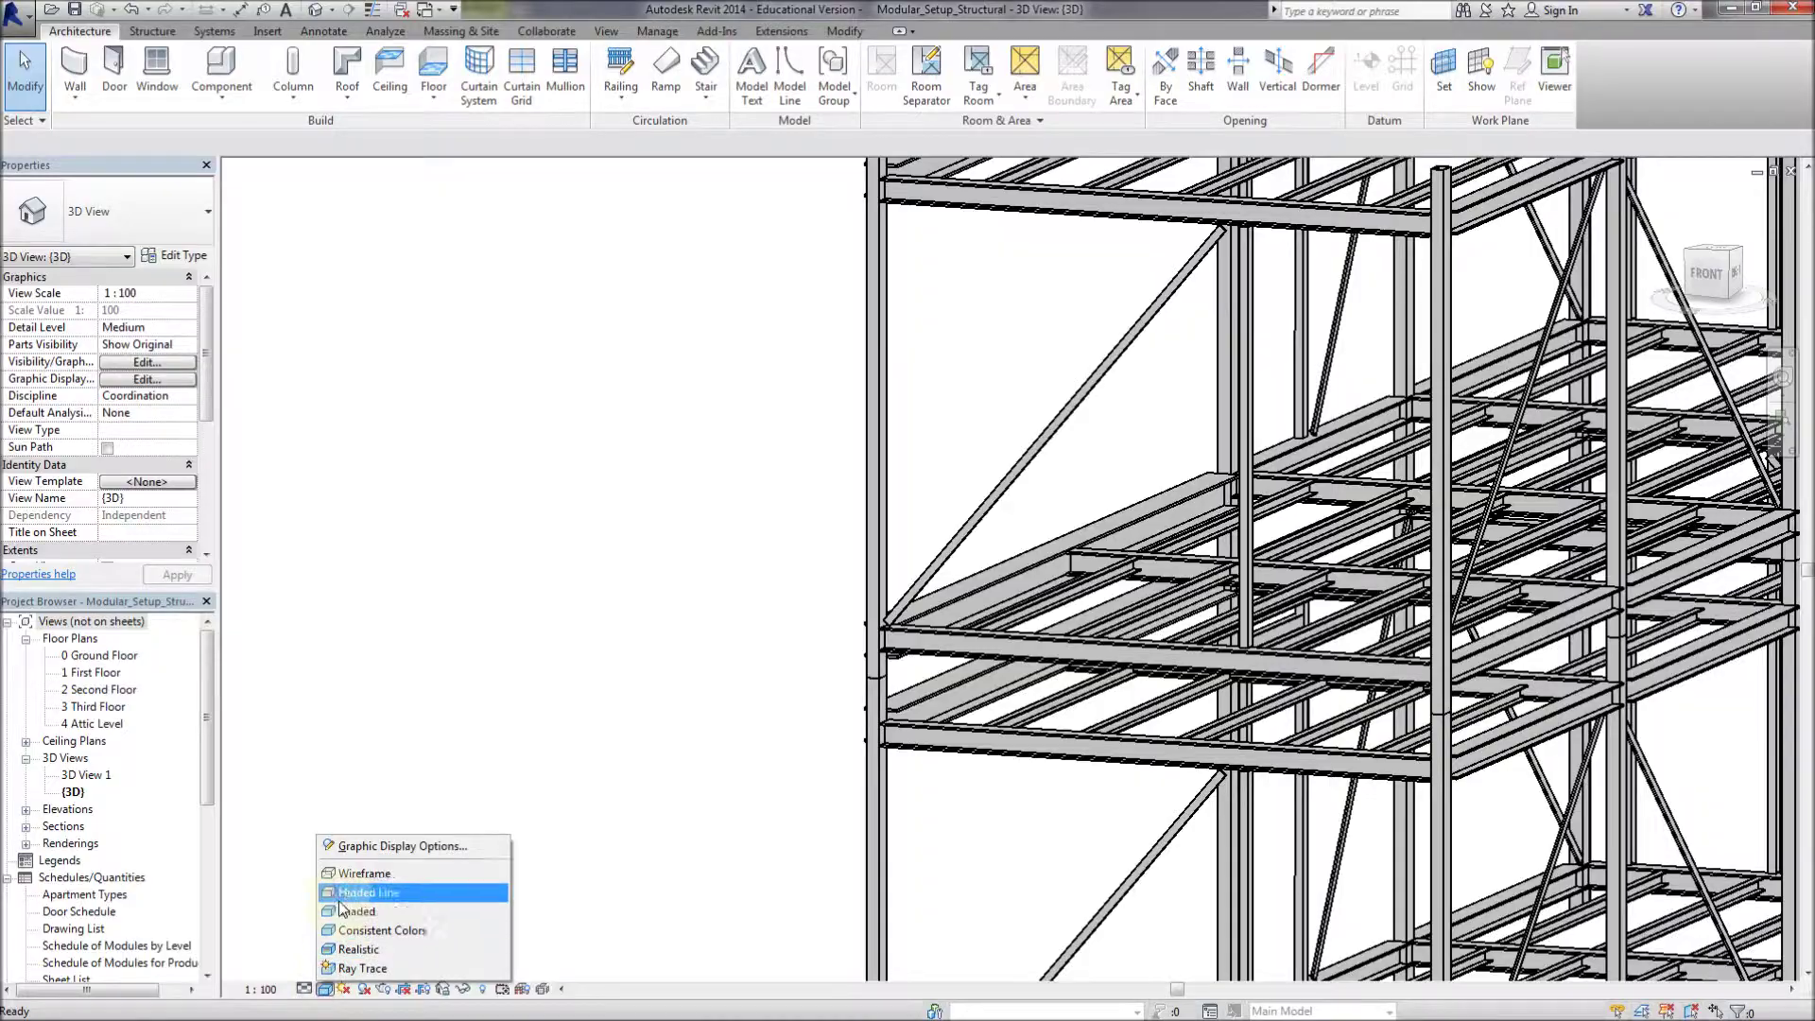
click(378, 898)
scroll(584, 816, down, 6)
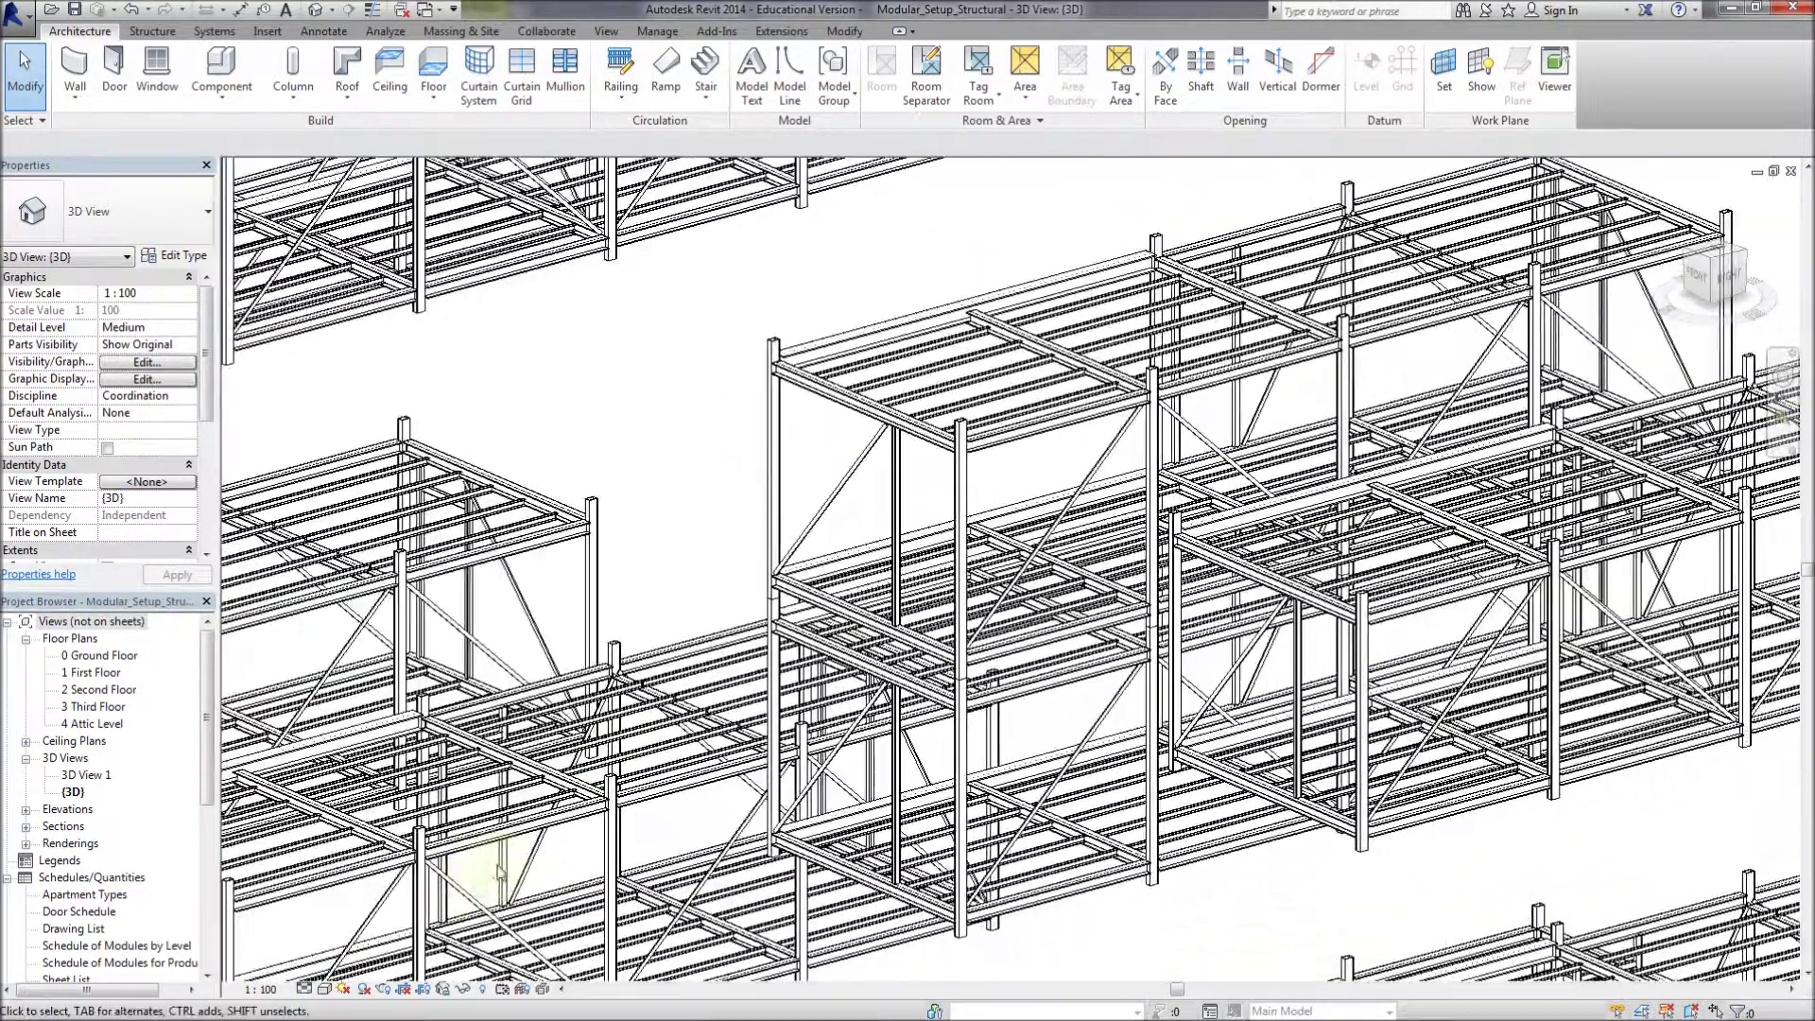
Override the projection surface pattern of Structural Framing in the {3D} view with a Solid fill in blue RGB 052-162-203
scroll(501, 872, down, 3)
middle_drag(486, 810, 993, 830)
shift+middle_drag(539, 714, 652, 733)
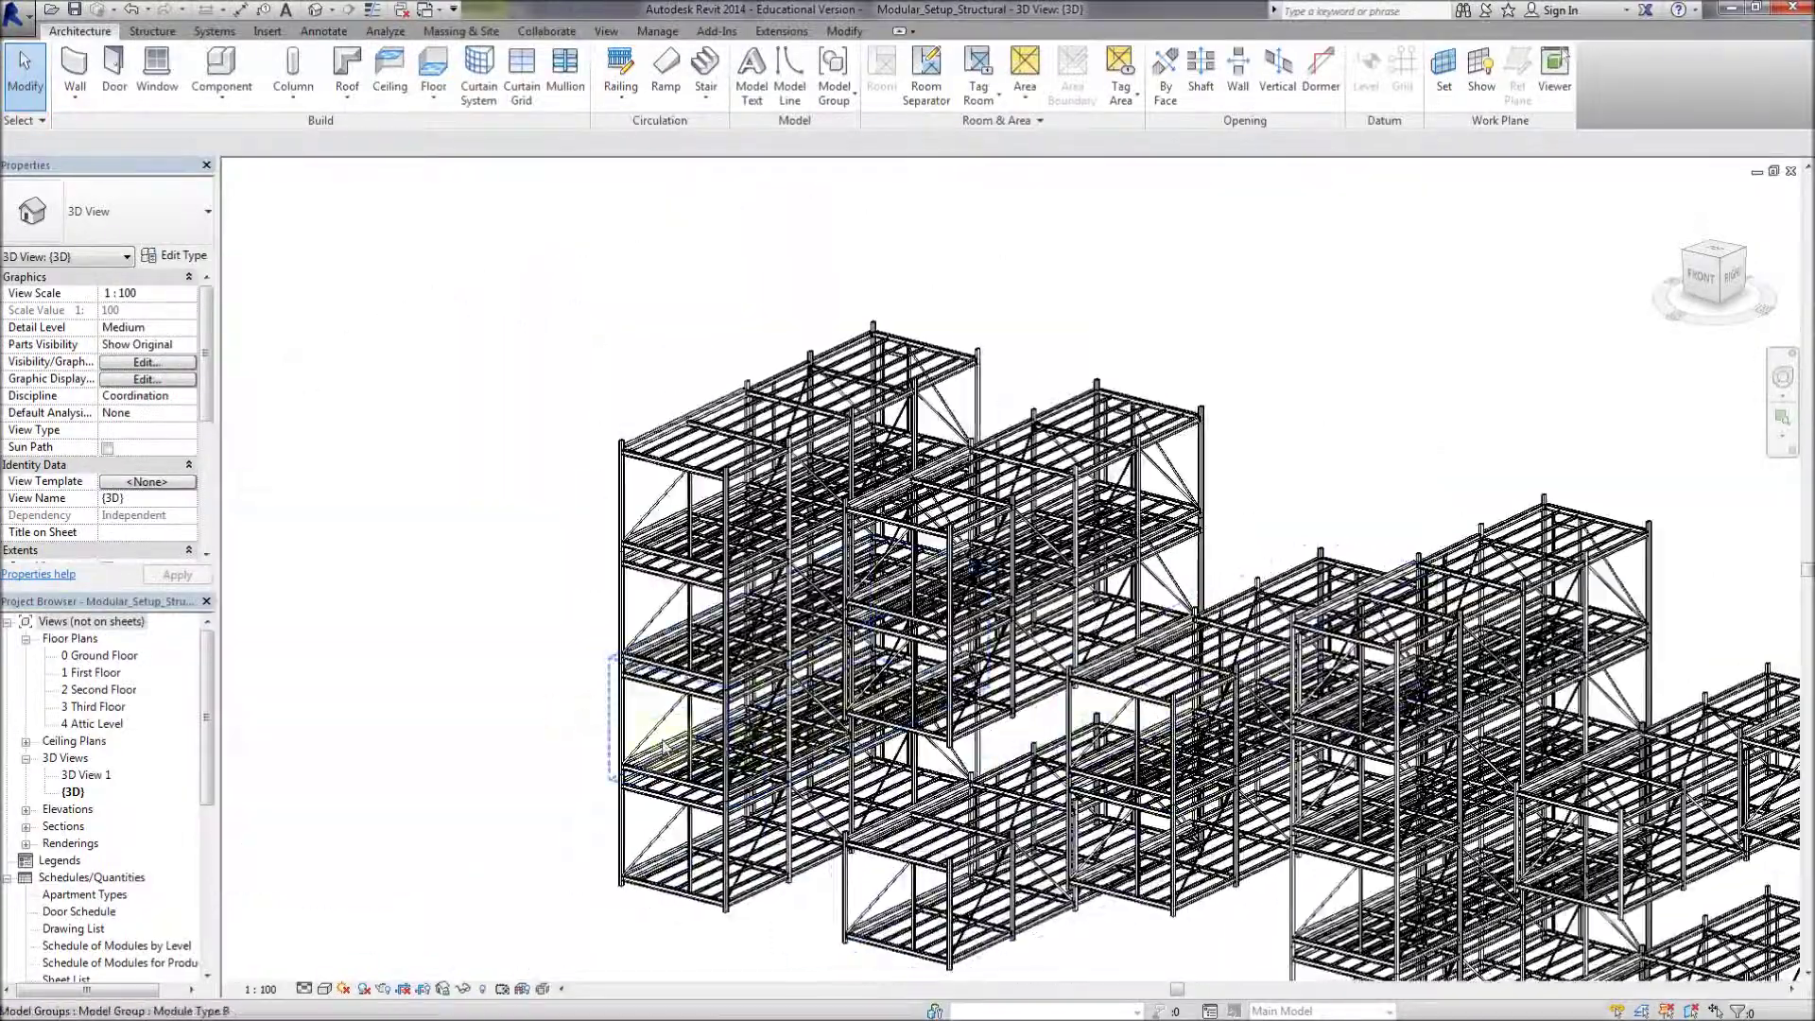
scroll(657, 730, up, 5)
scroll(660, 726, down, 6)
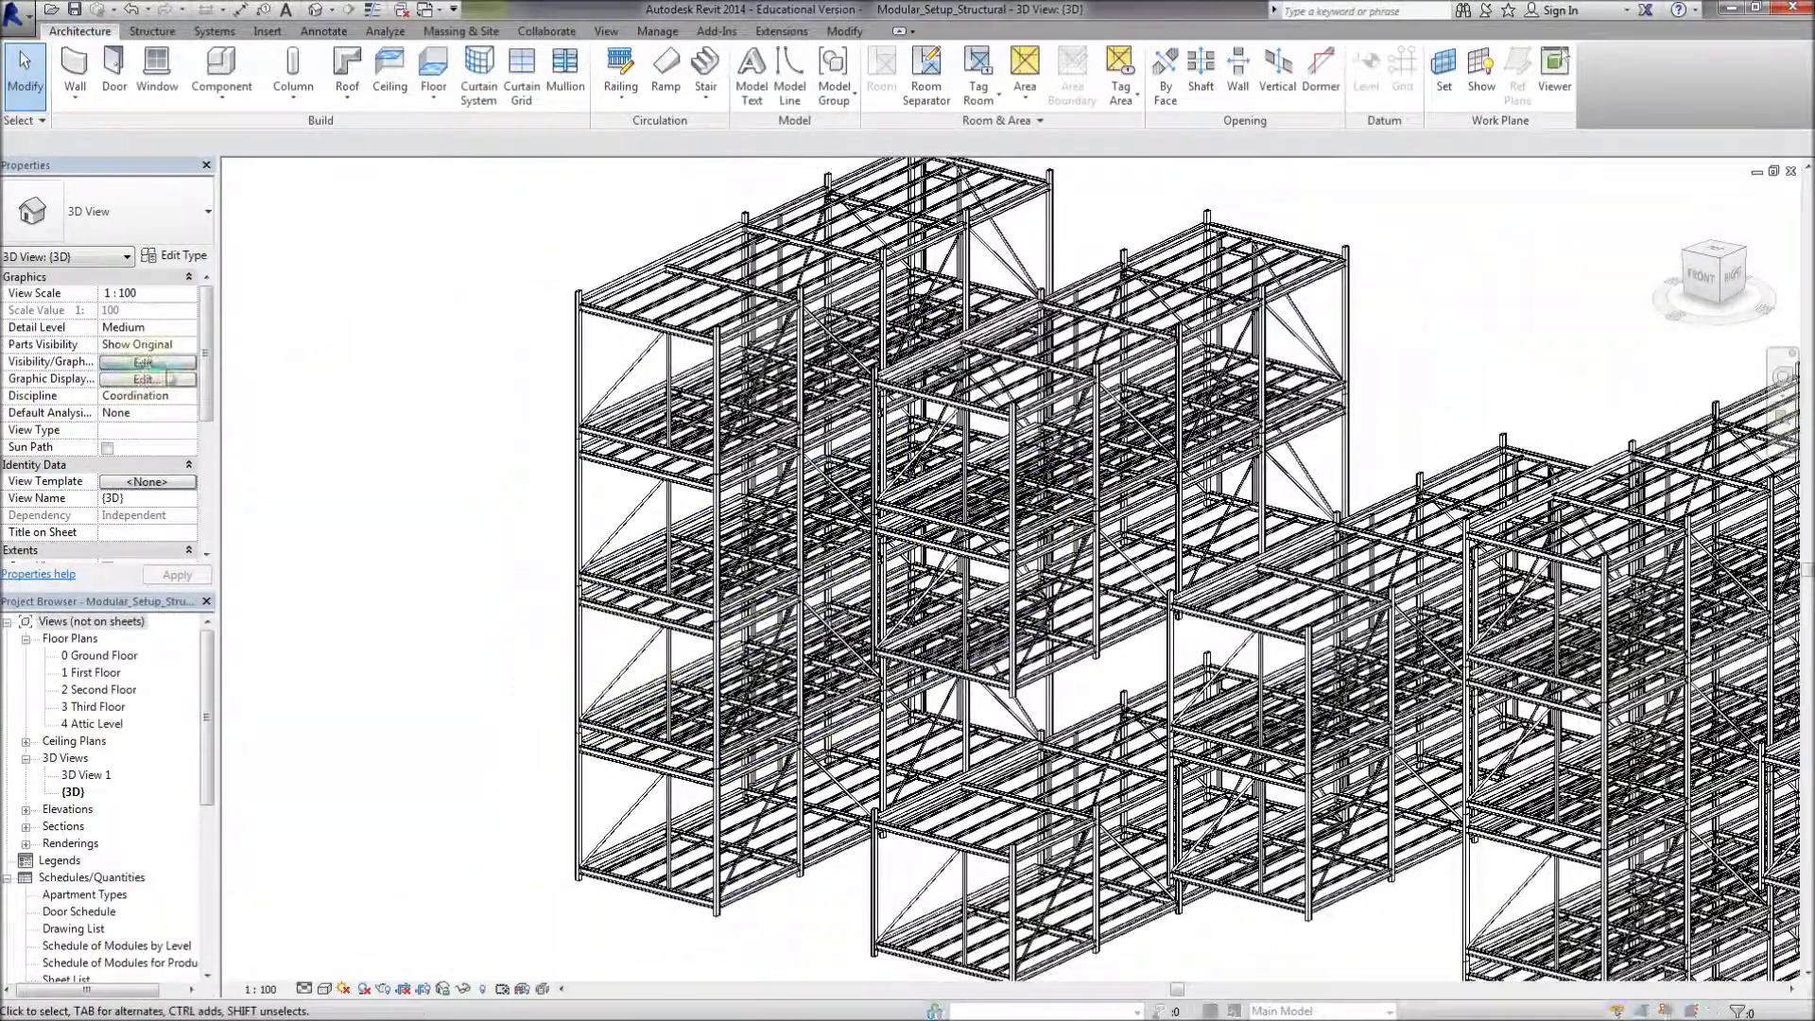
click(146, 362)
drag(1036, 270, 1040, 456)
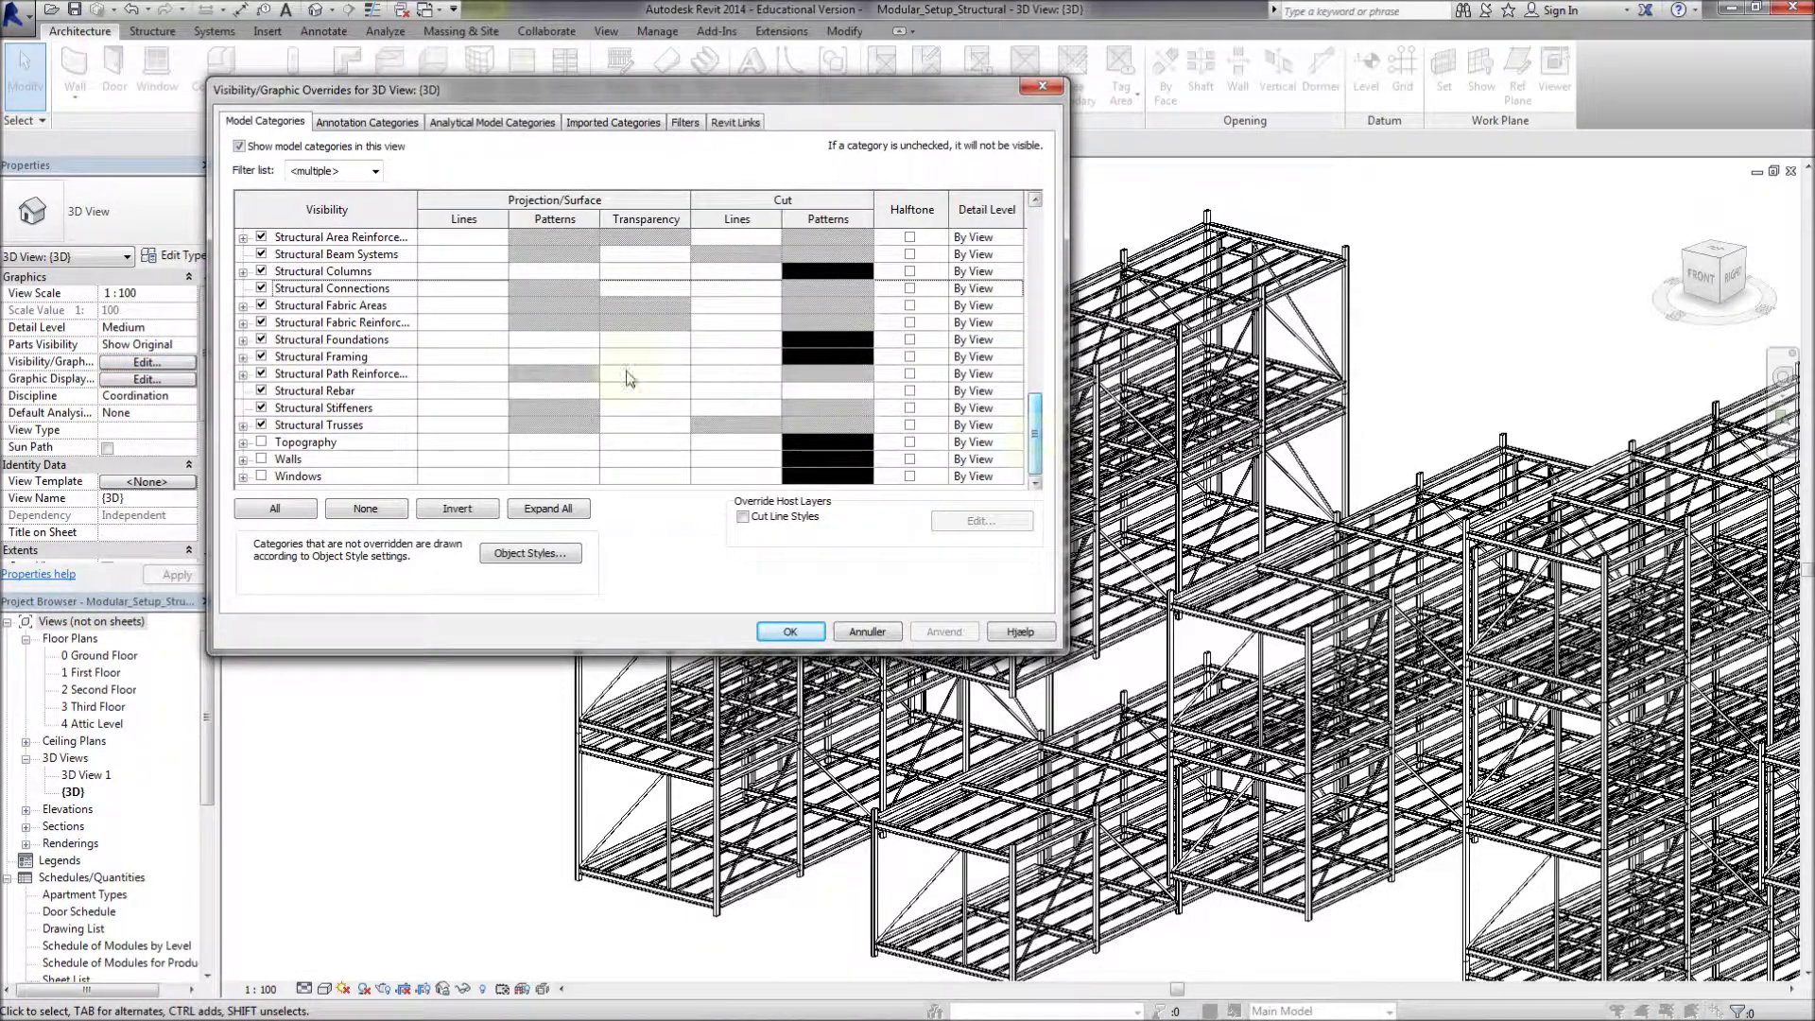
click(565, 355)
click(566, 356)
click(622, 363)
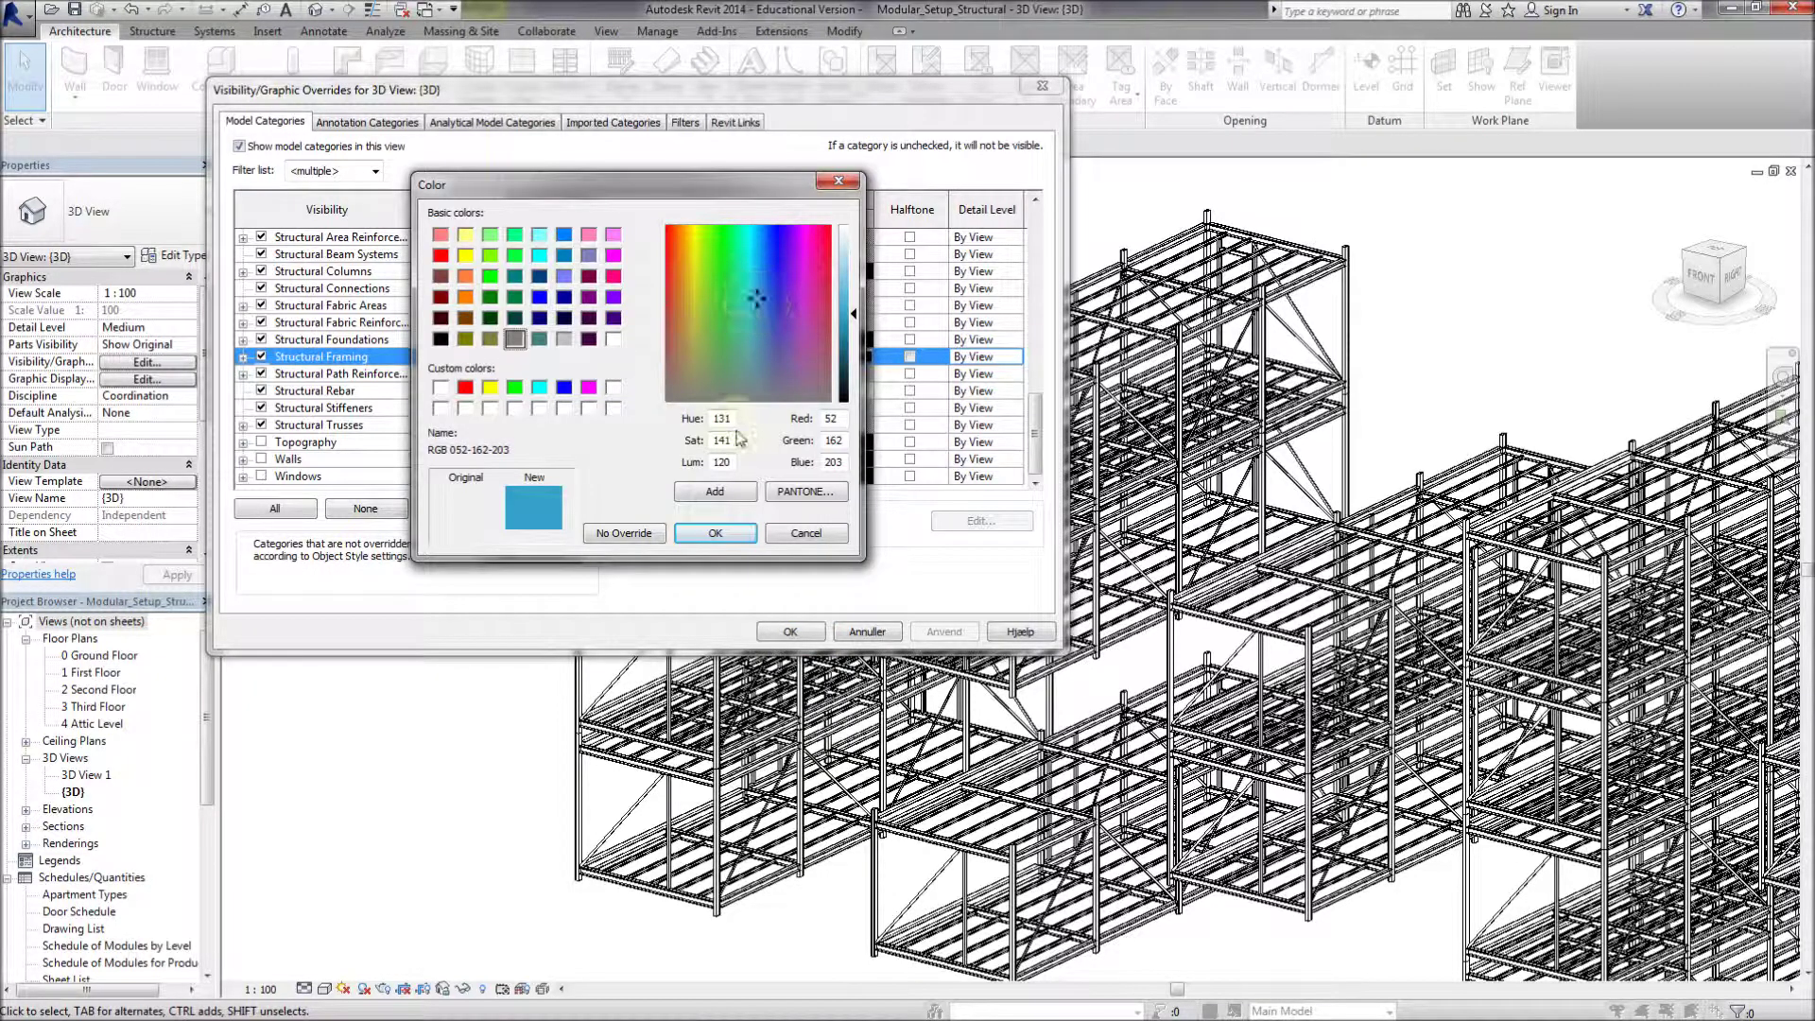
click(716, 532)
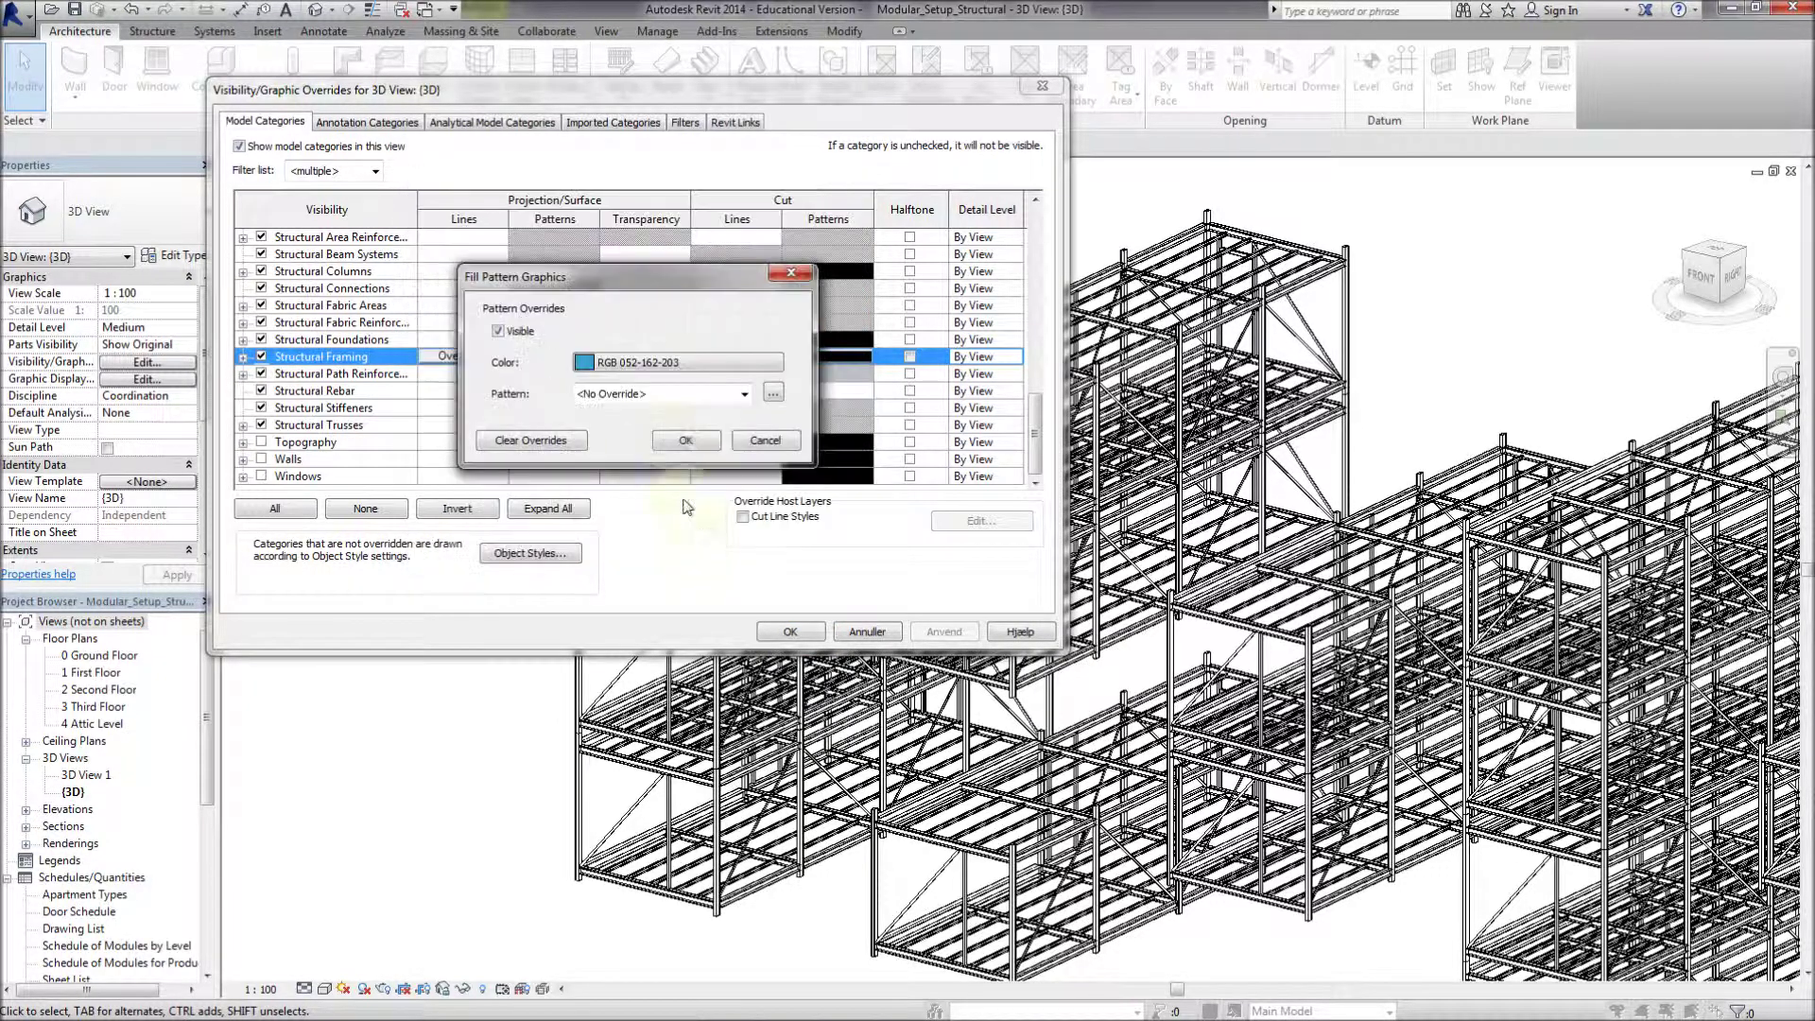
click(744, 394)
drag(826, 444, 832, 573)
click(737, 746)
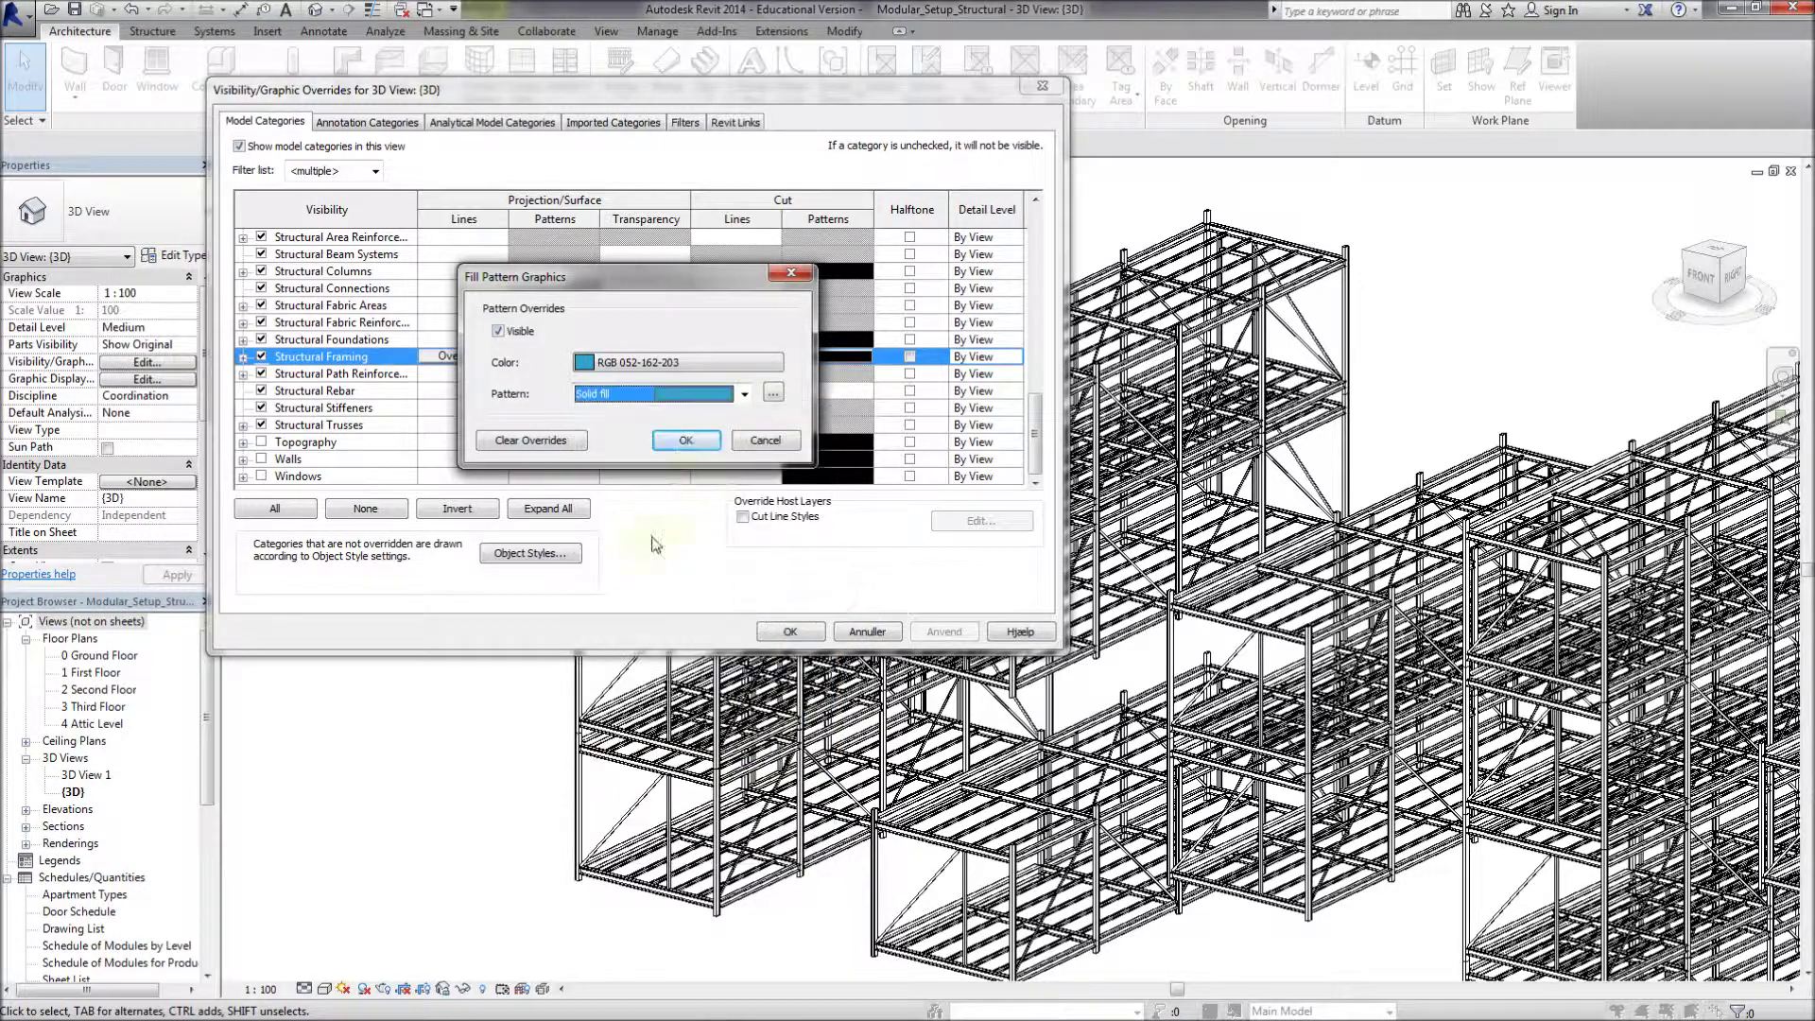
click(690, 441)
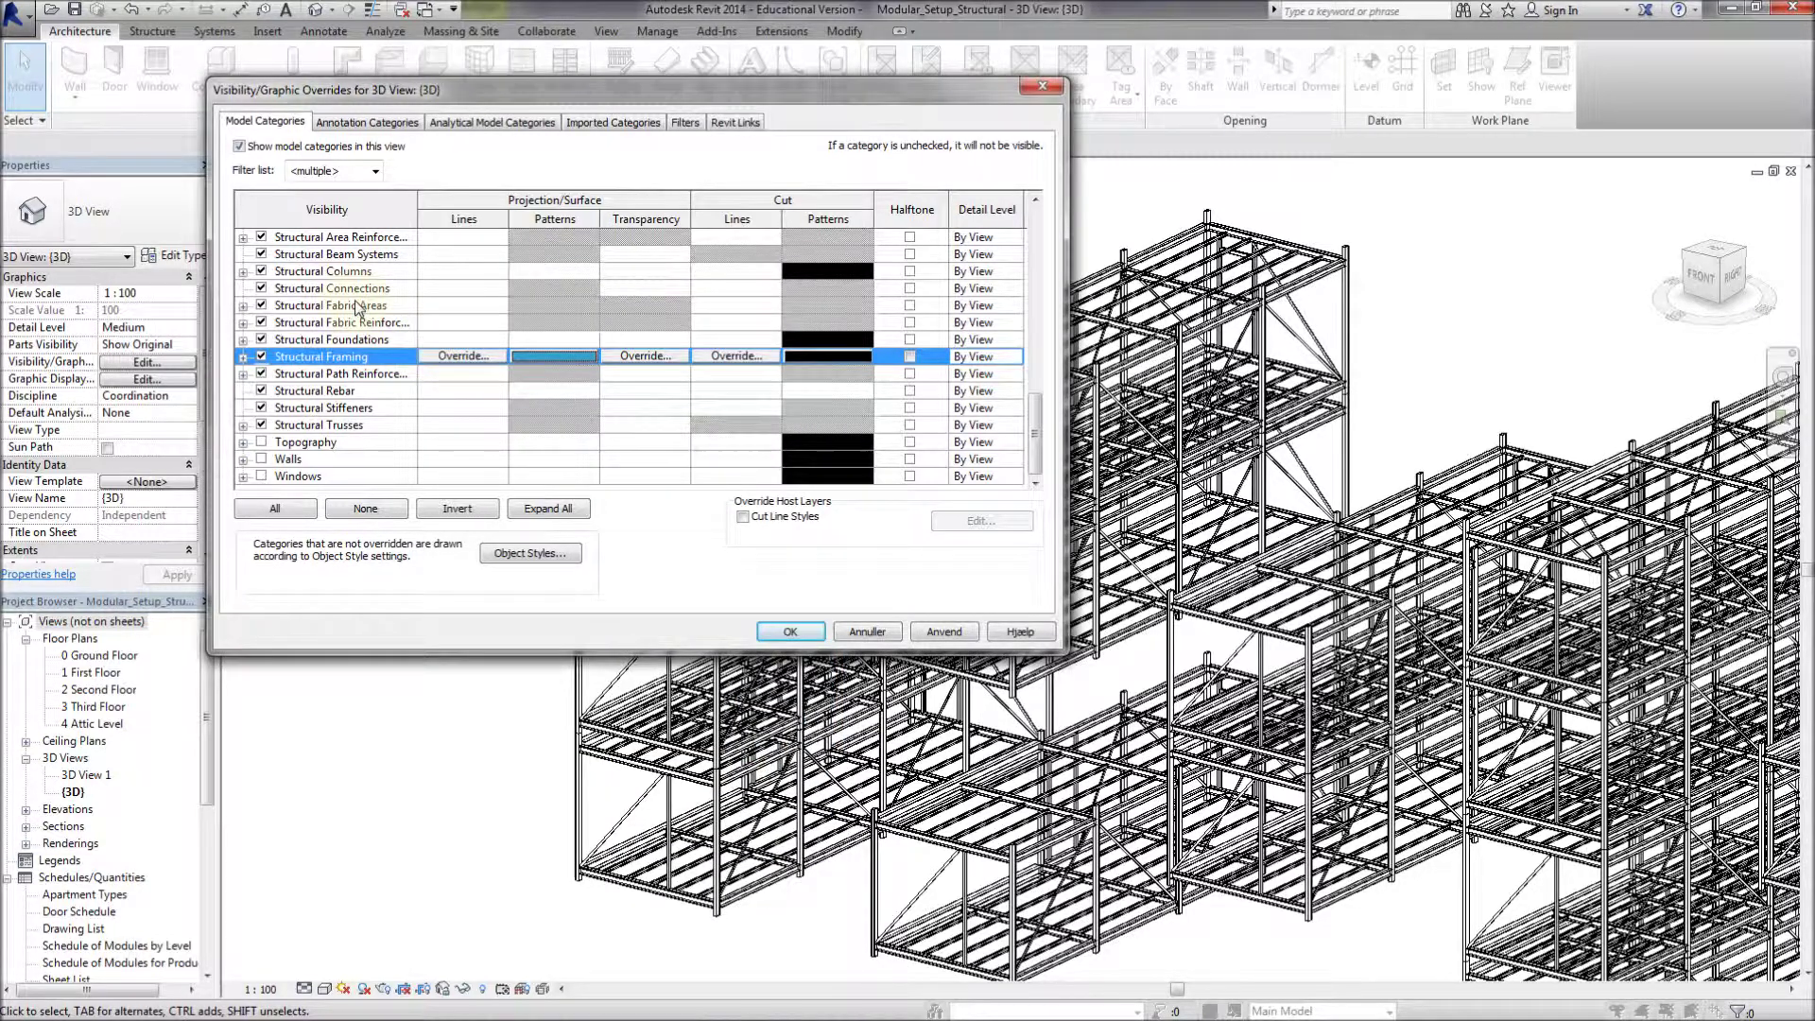
Override the projection surface pattern of Structural Columns with a red Solid fill and apply the view's visibility overrides
click(345, 271)
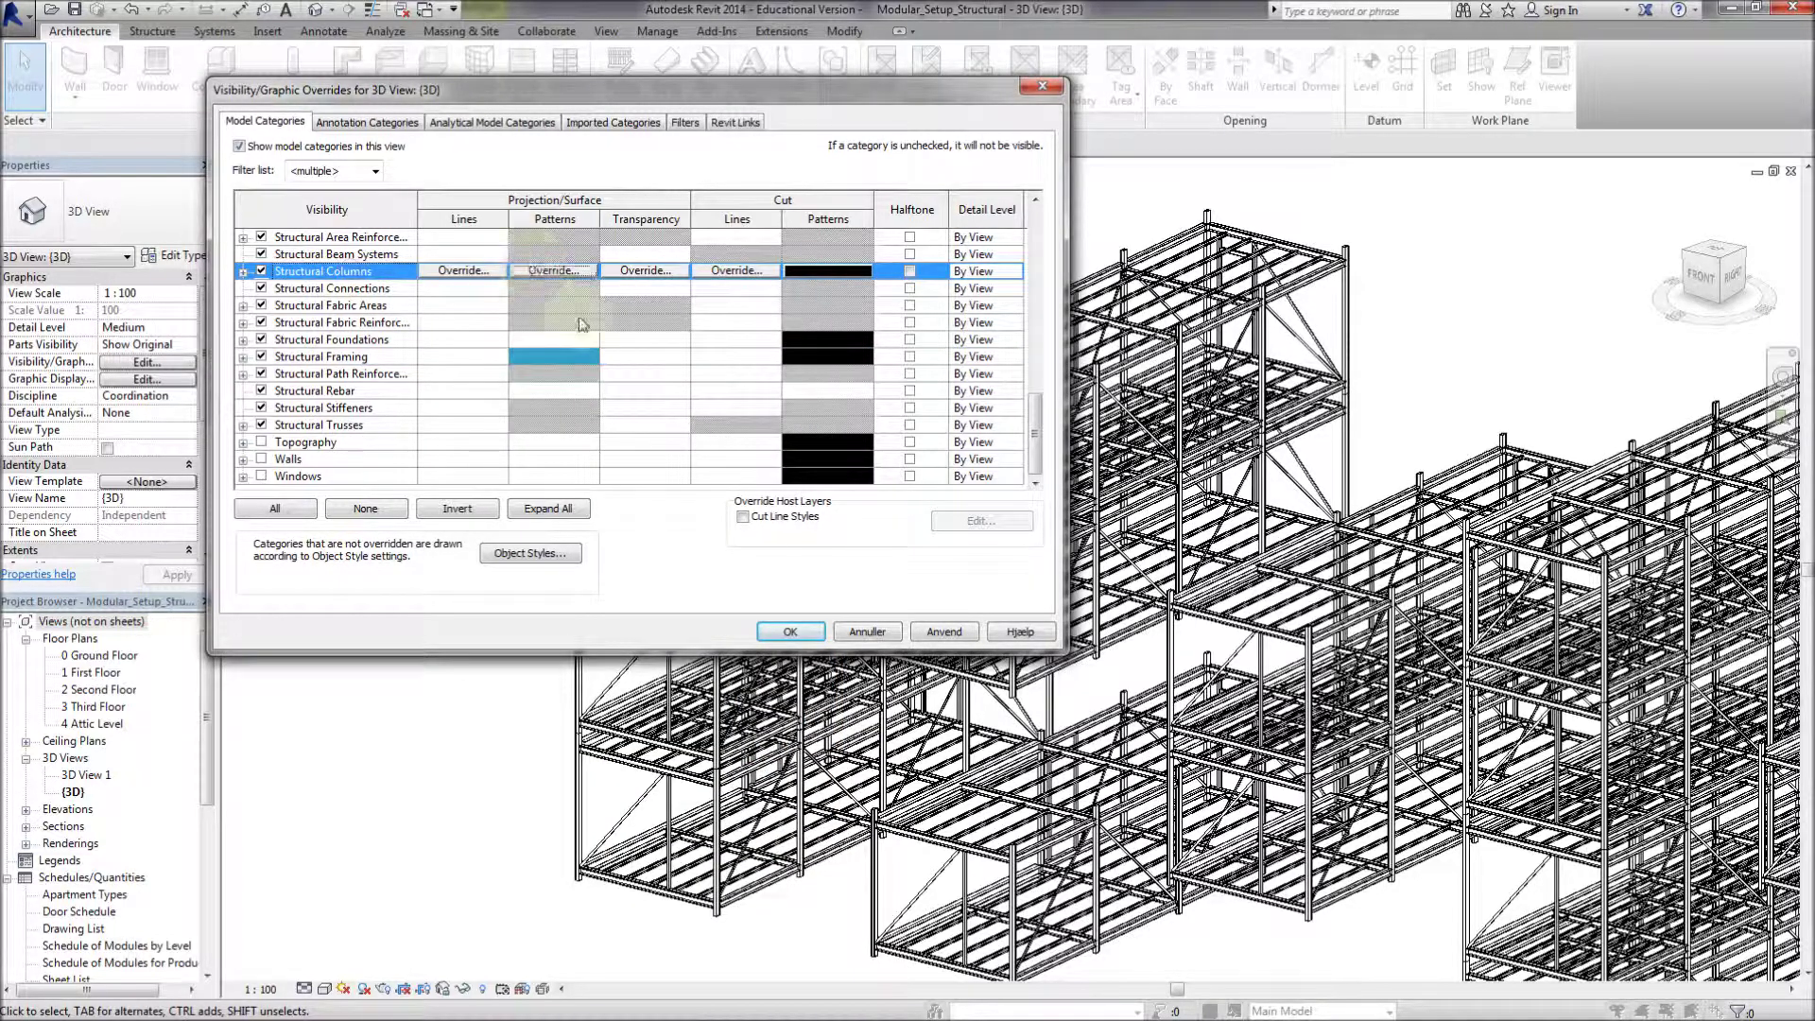
click(543, 271)
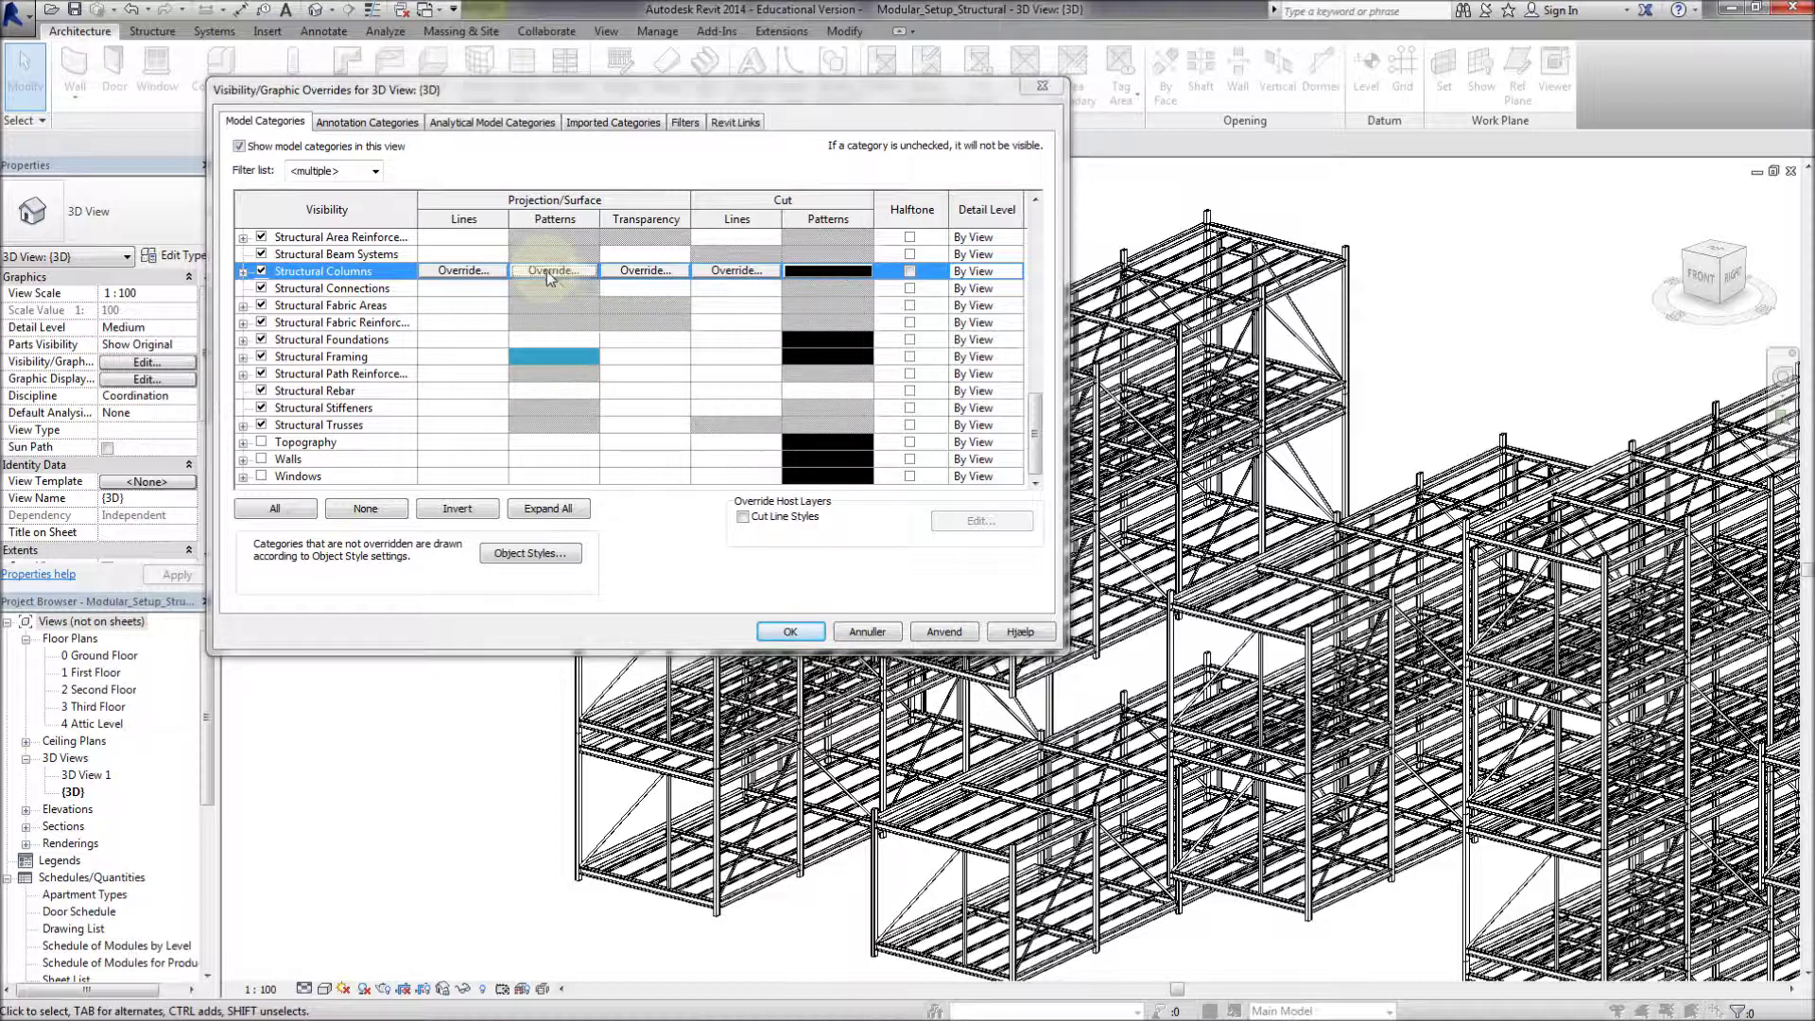
click(717, 366)
click(466, 388)
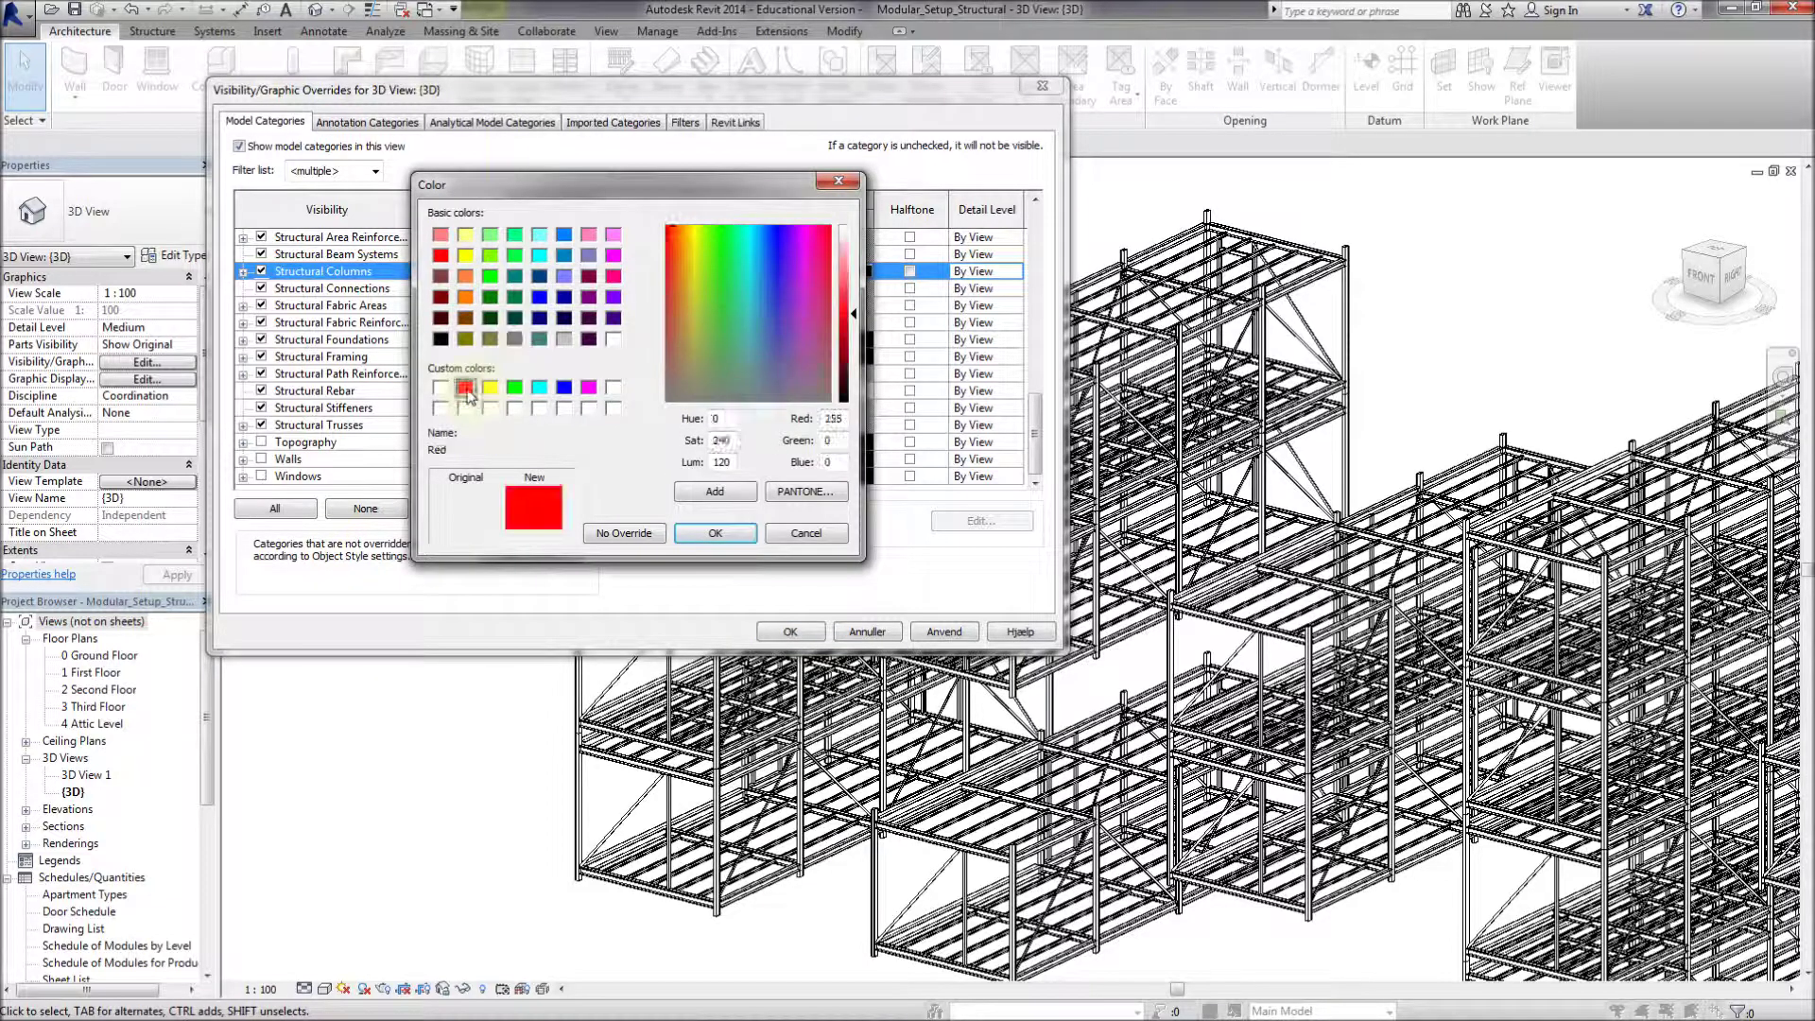
click(713, 533)
click(745, 394)
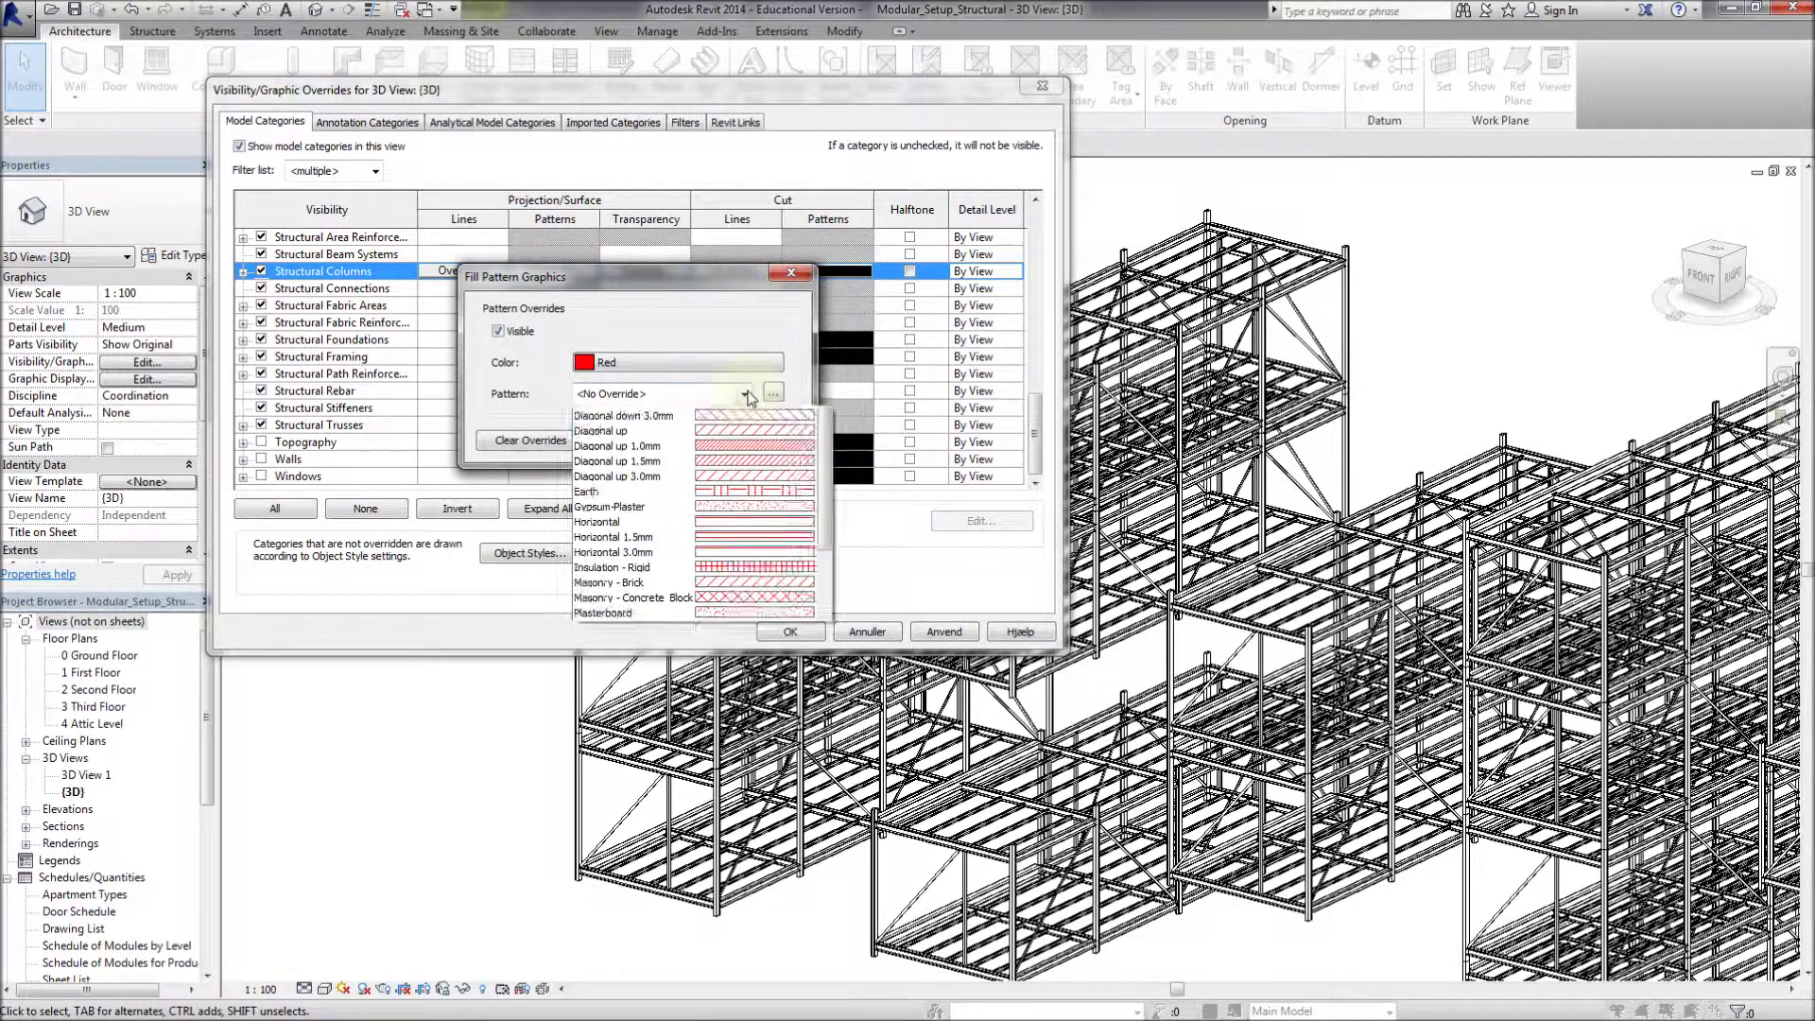
scroll(827, 546, down, 3)
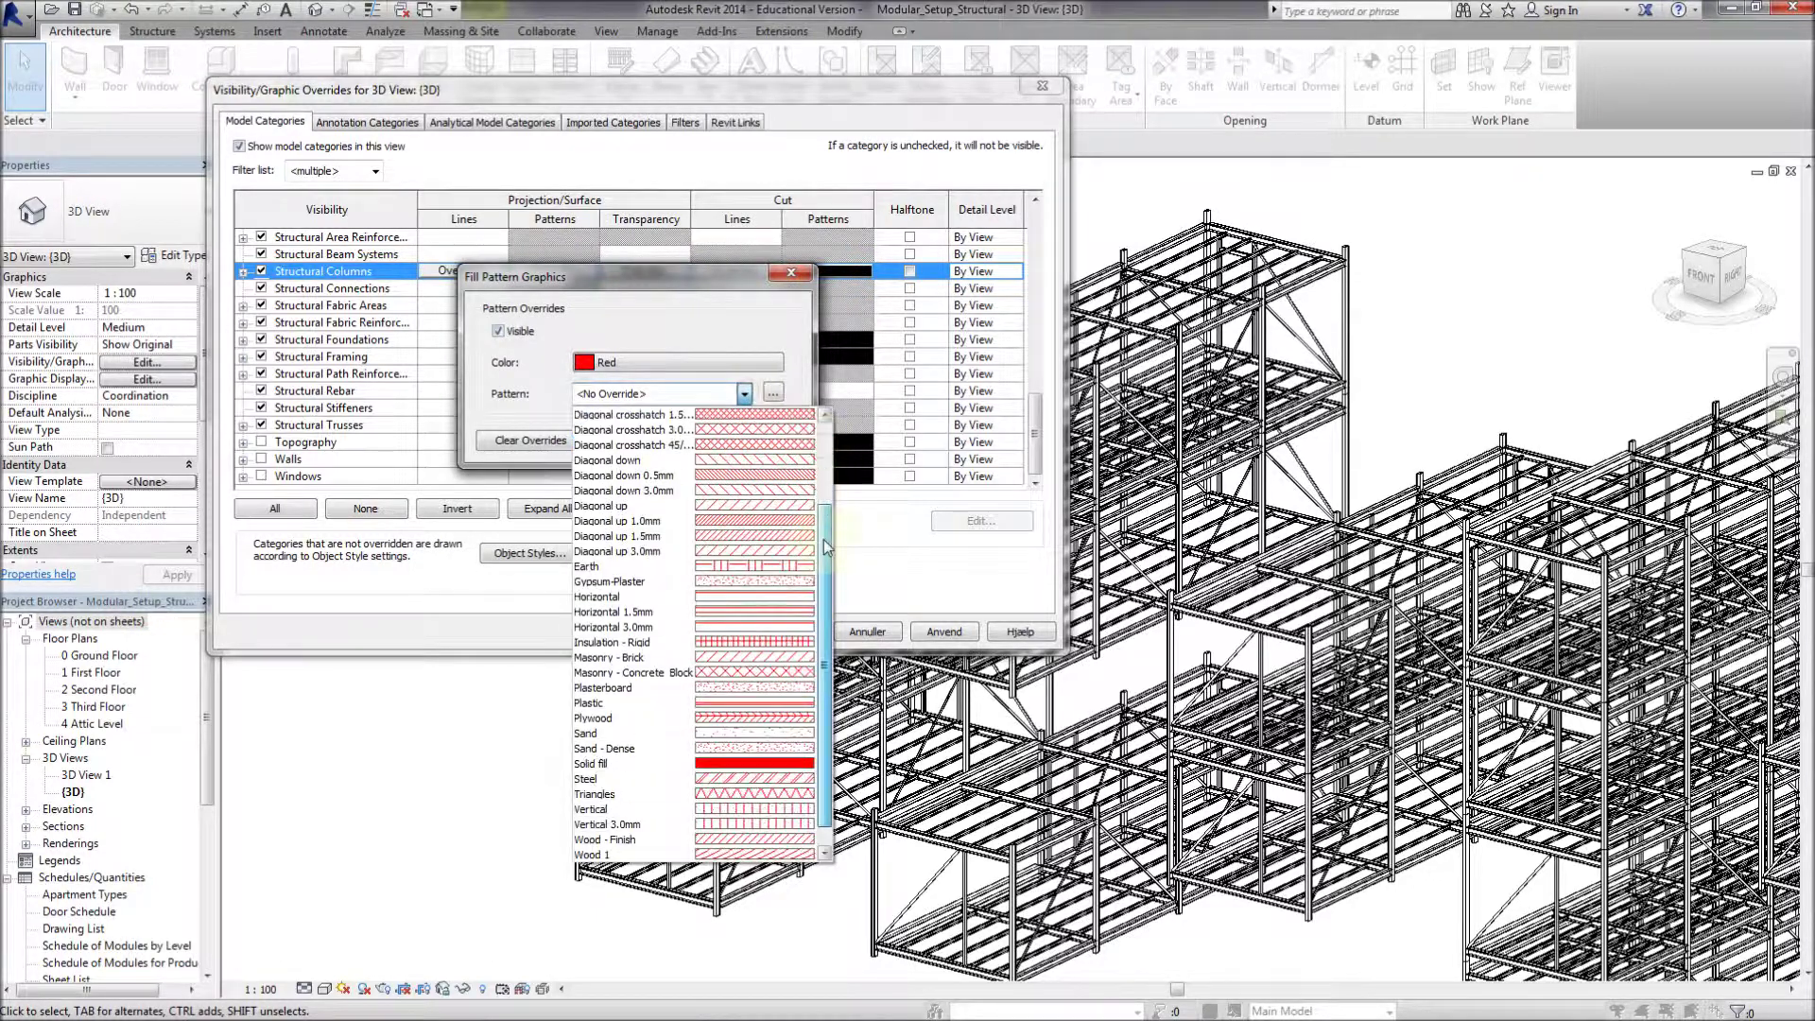
click(742, 756)
click(676, 440)
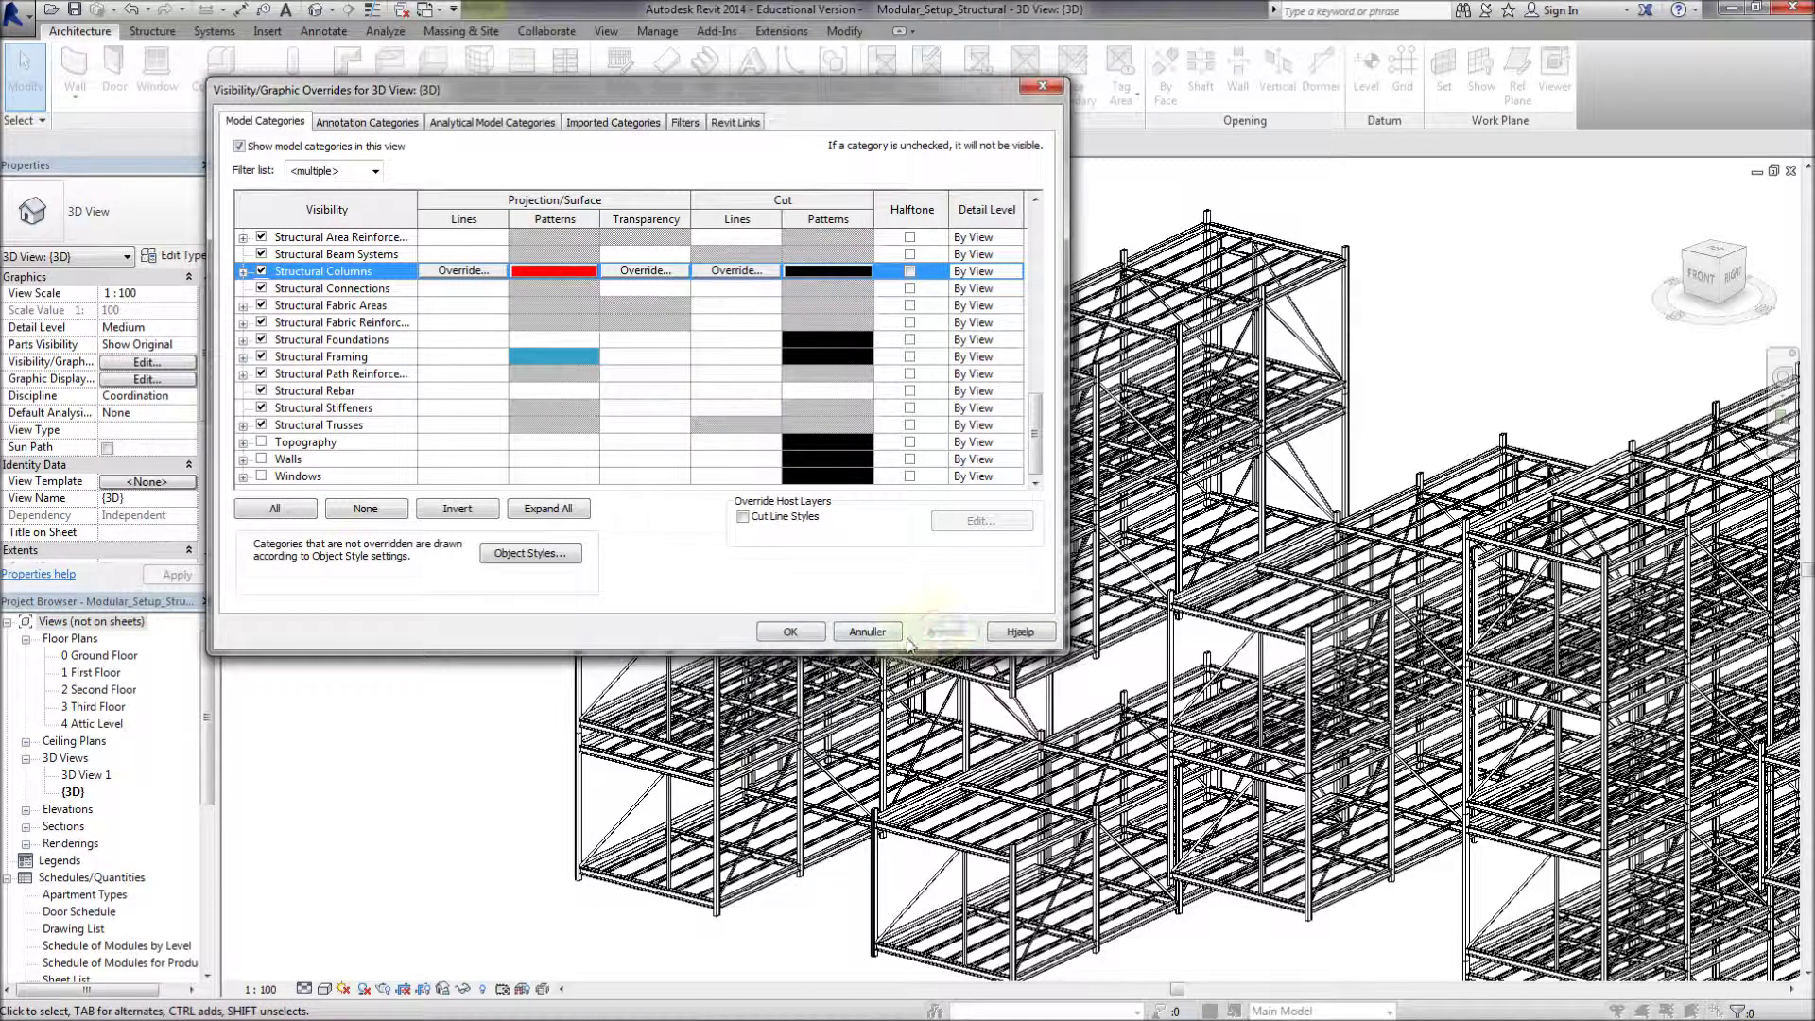
click(944, 632)
click(789, 630)
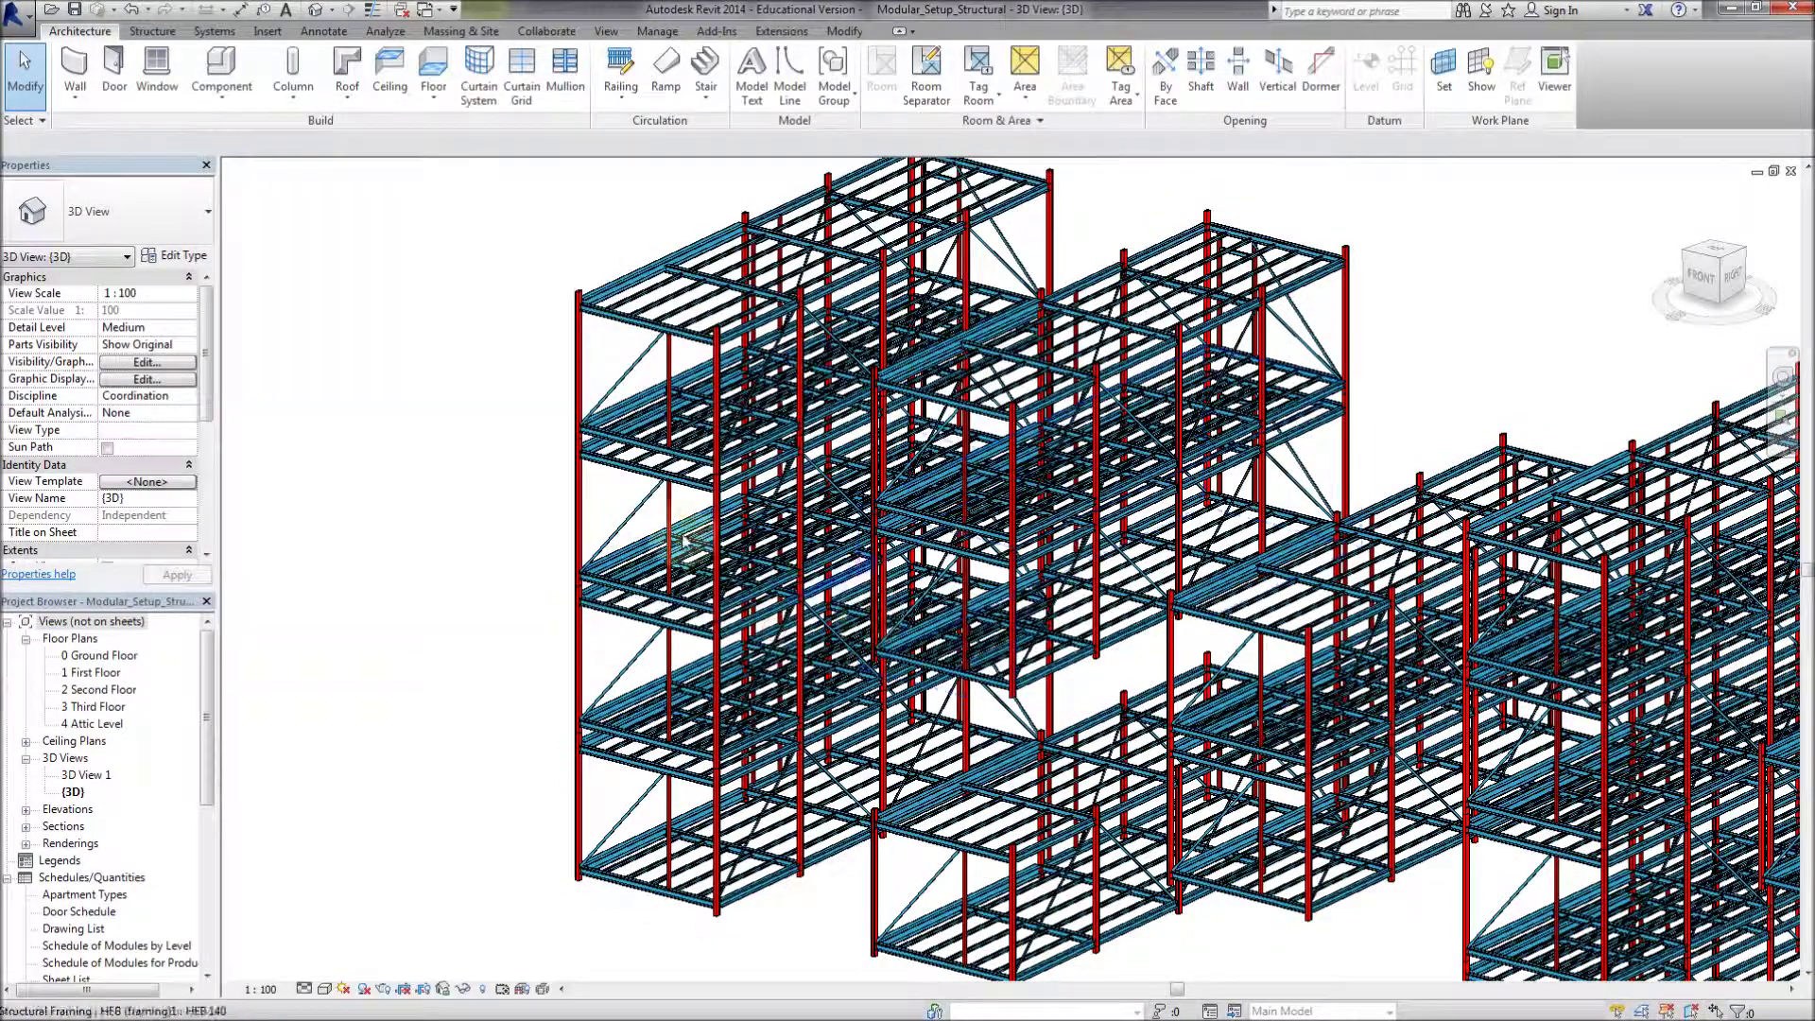
Examine the coloured columns and framing of the stacked modules up close and across the whole building
scroll(602, 458, up, 3)
scroll(601, 458, up, 2)
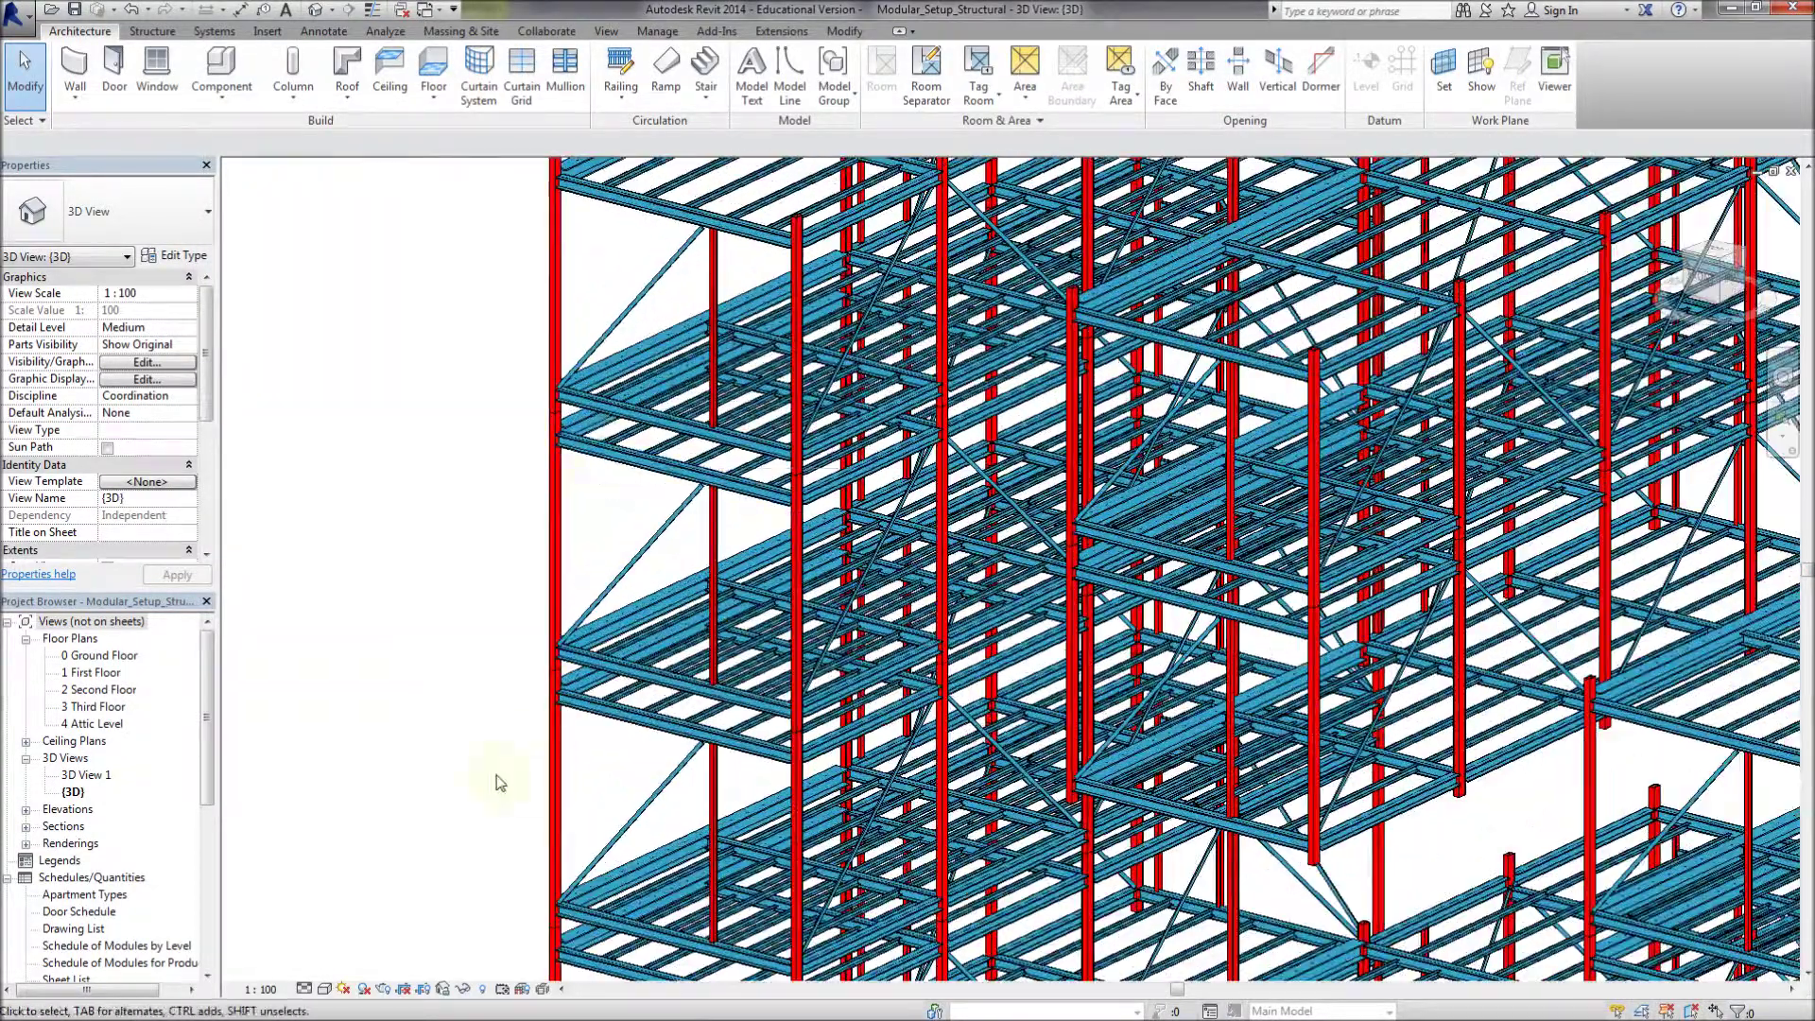
scroll(543, 966, up, 4)
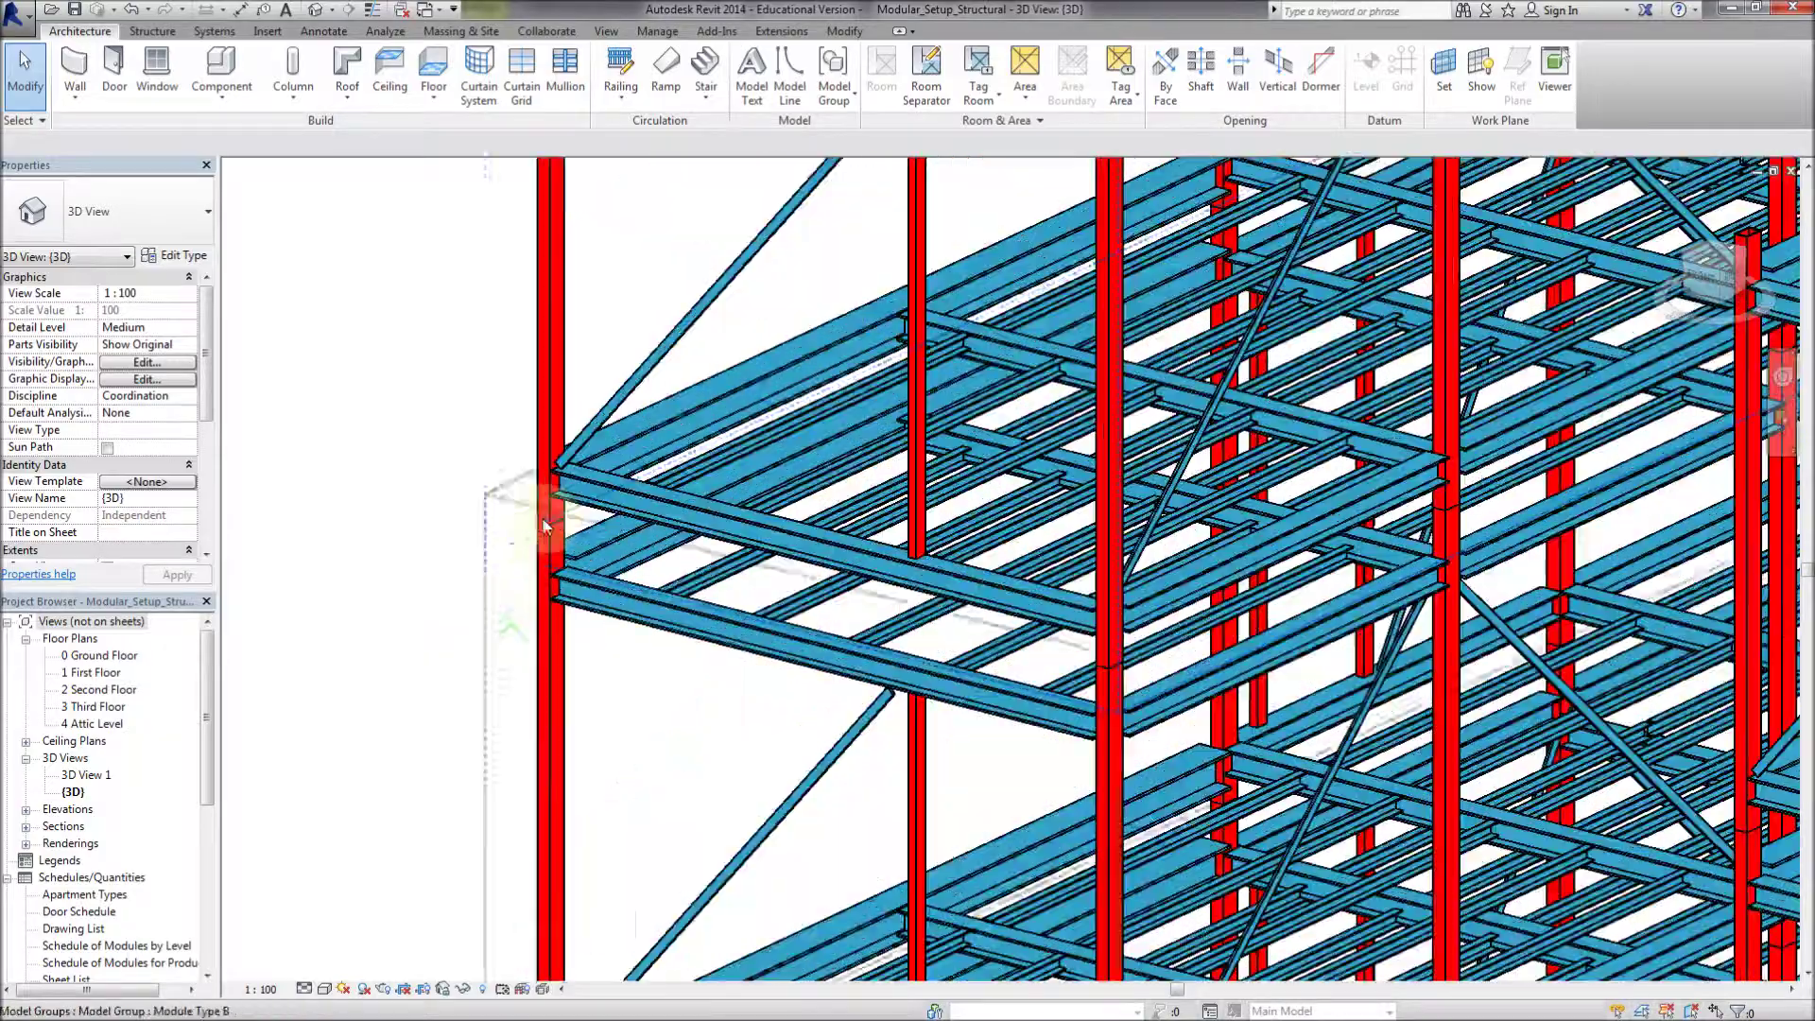
middle_drag(545, 527, 466, 635)
scroll(466, 636, down, 6)
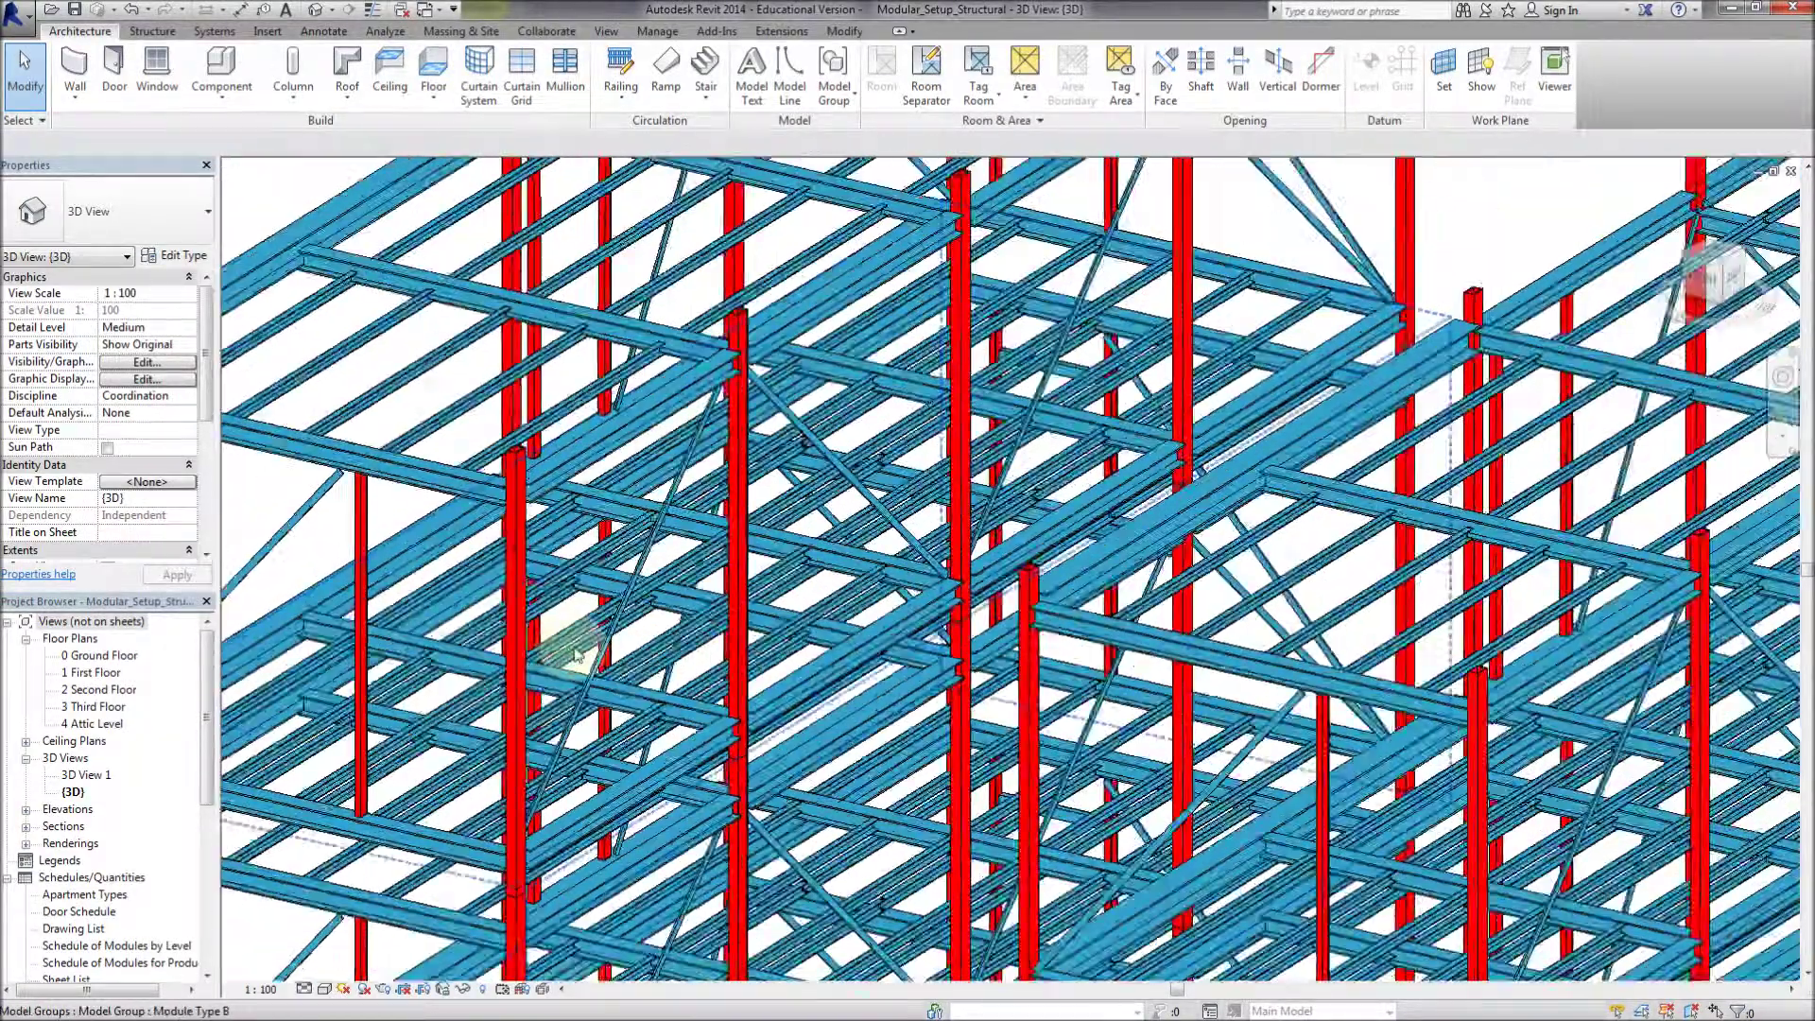
scroll(624, 652, down, 4)
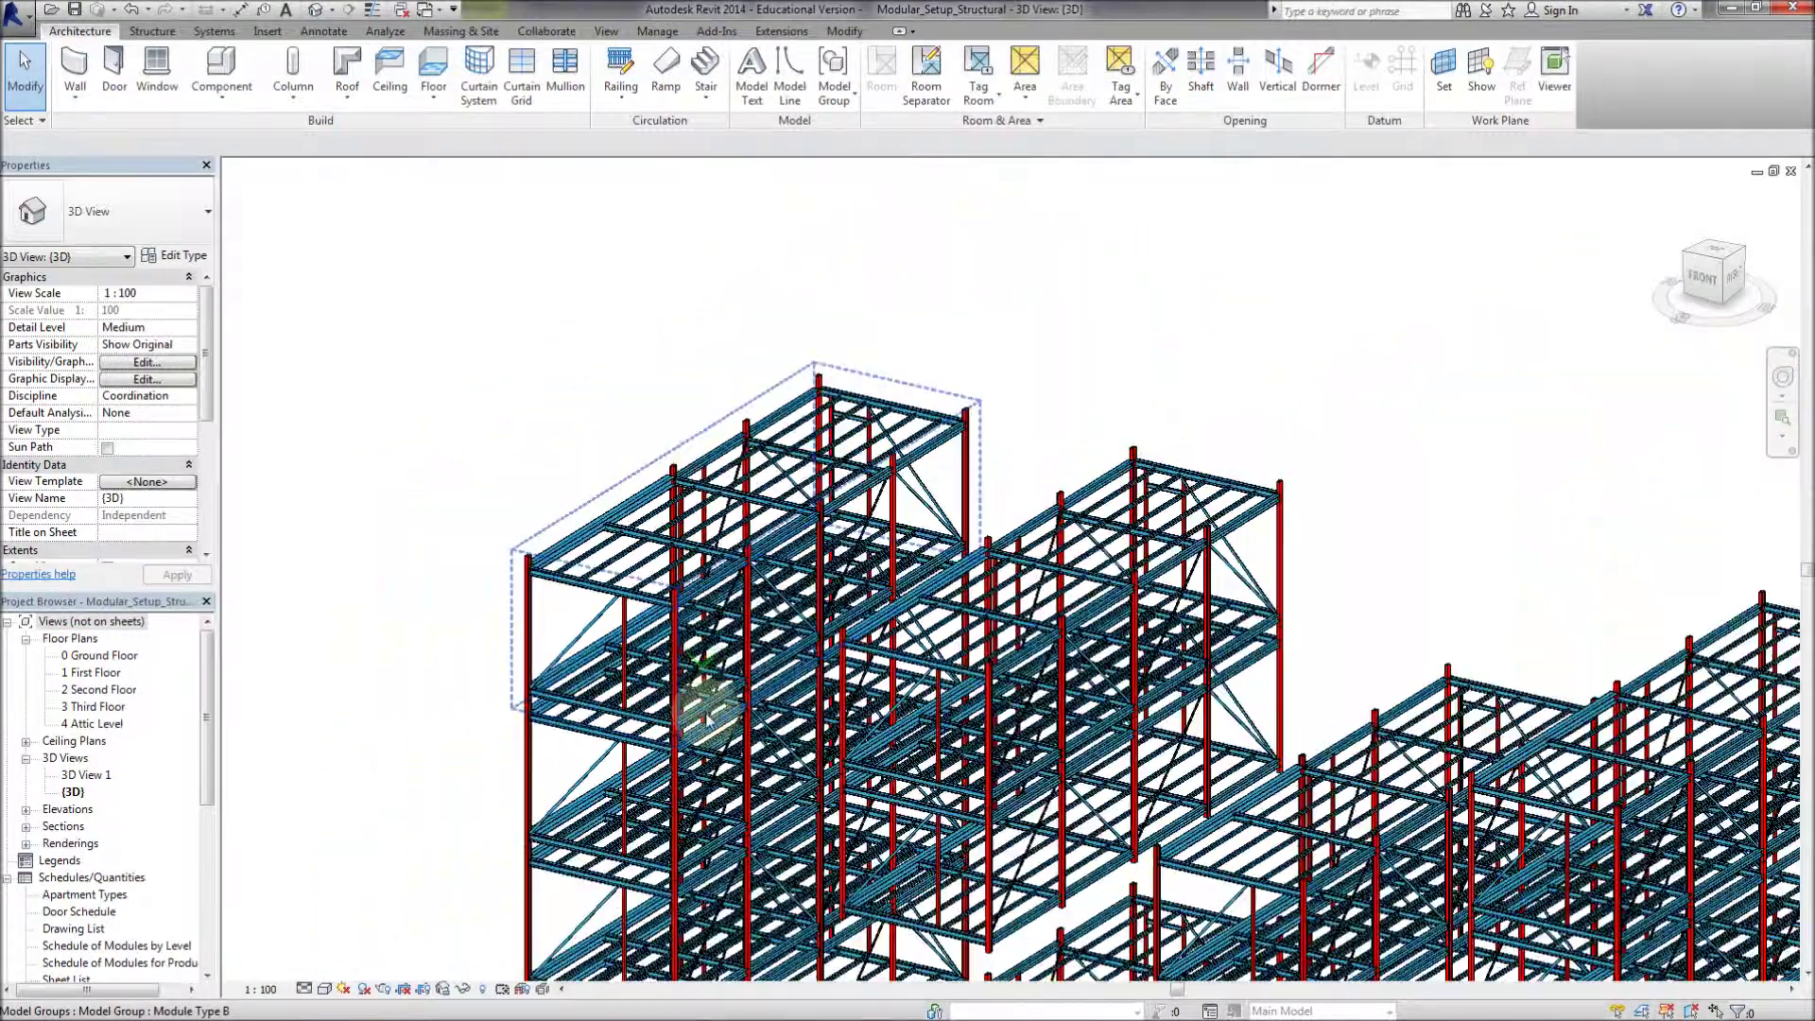
scroll(704, 714, down, 1)
middle_drag(704, 714, 670, 524)
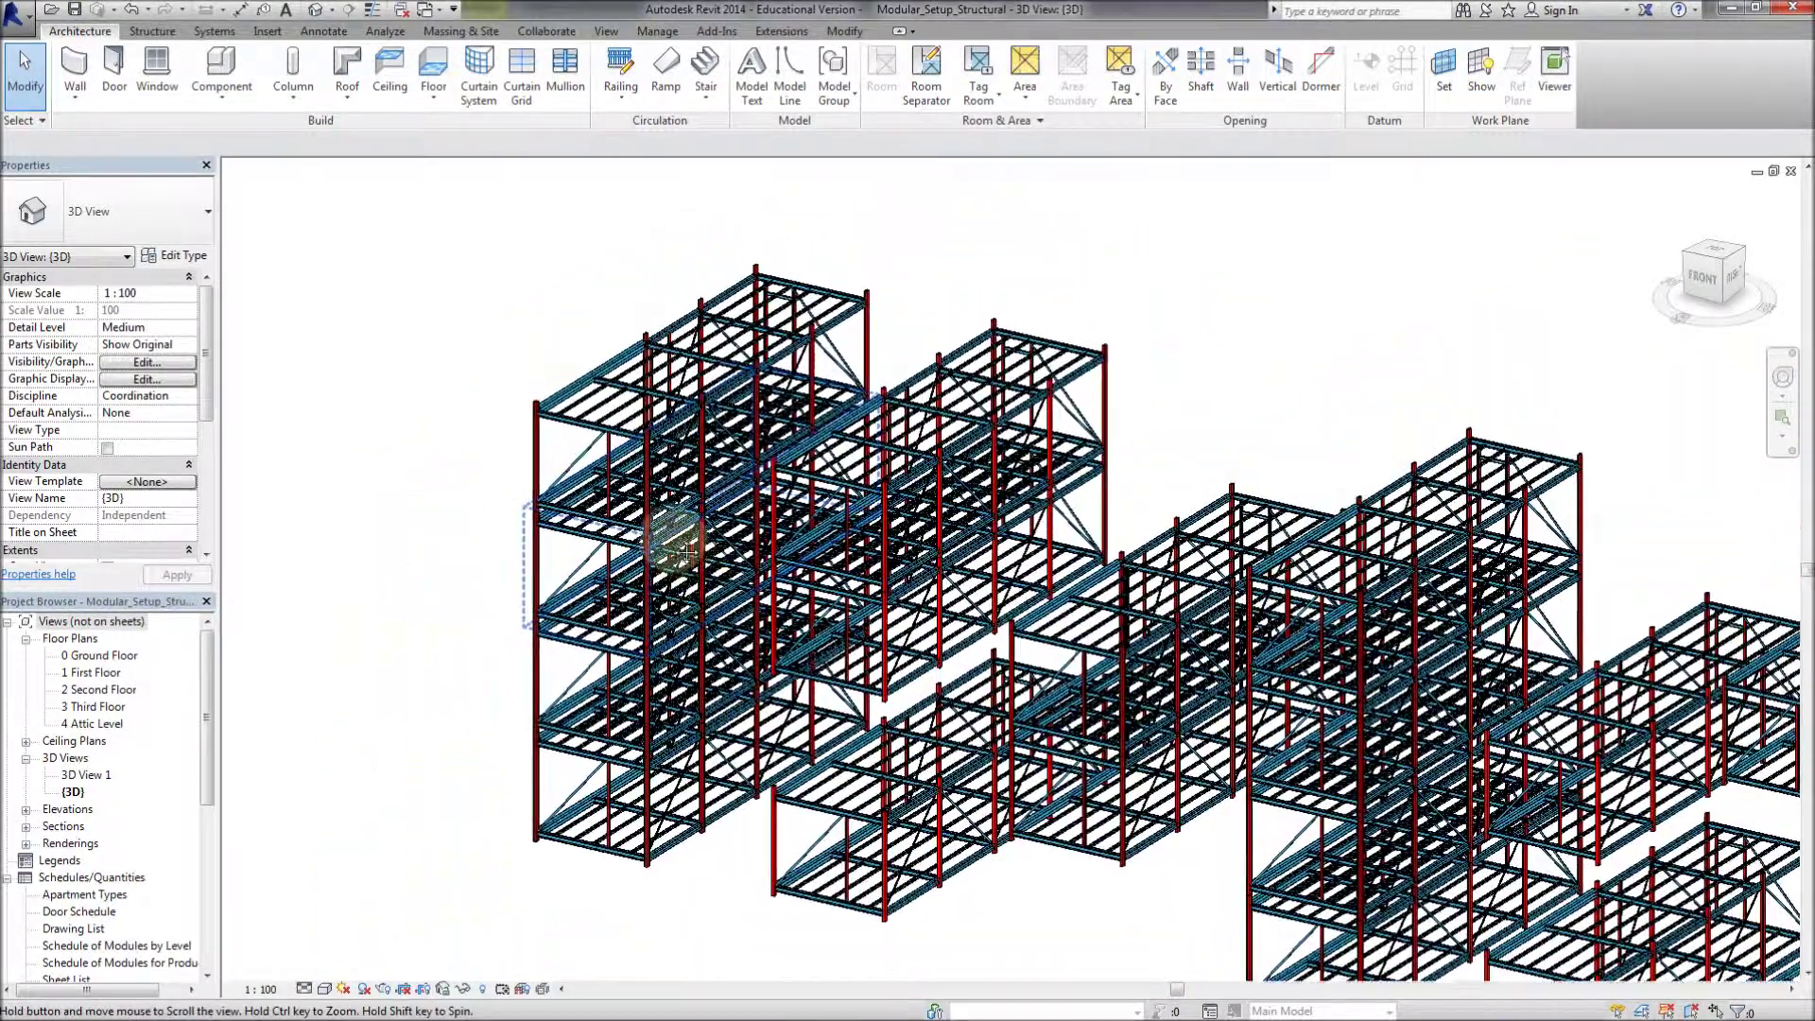